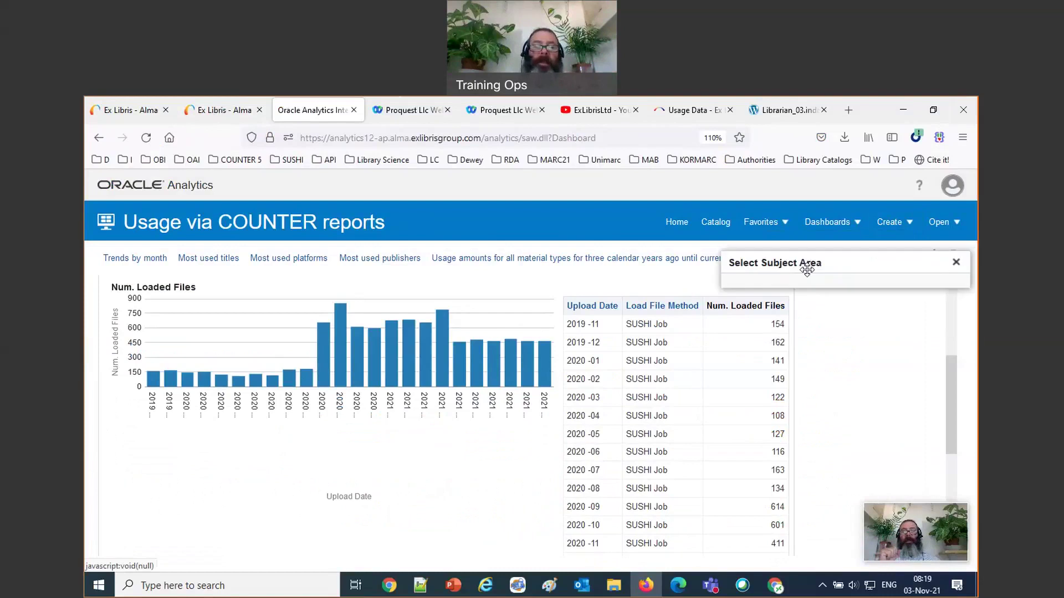
# Start a new analysis based on the Usage Data subject area
pyautogui.scroll(-1, 806, 333)
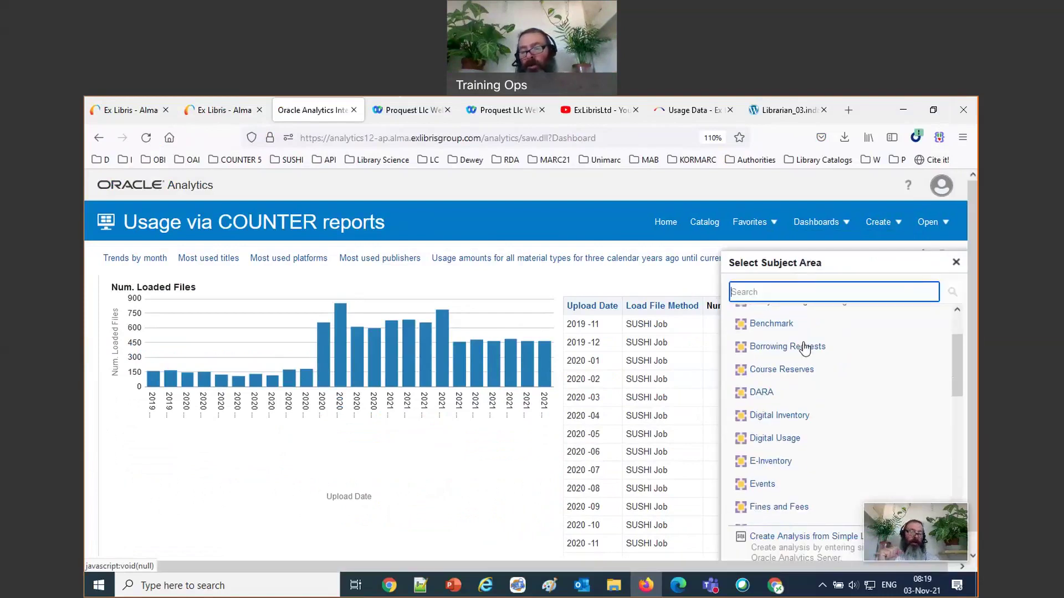
pyautogui.scroll(-5, 805, 349)
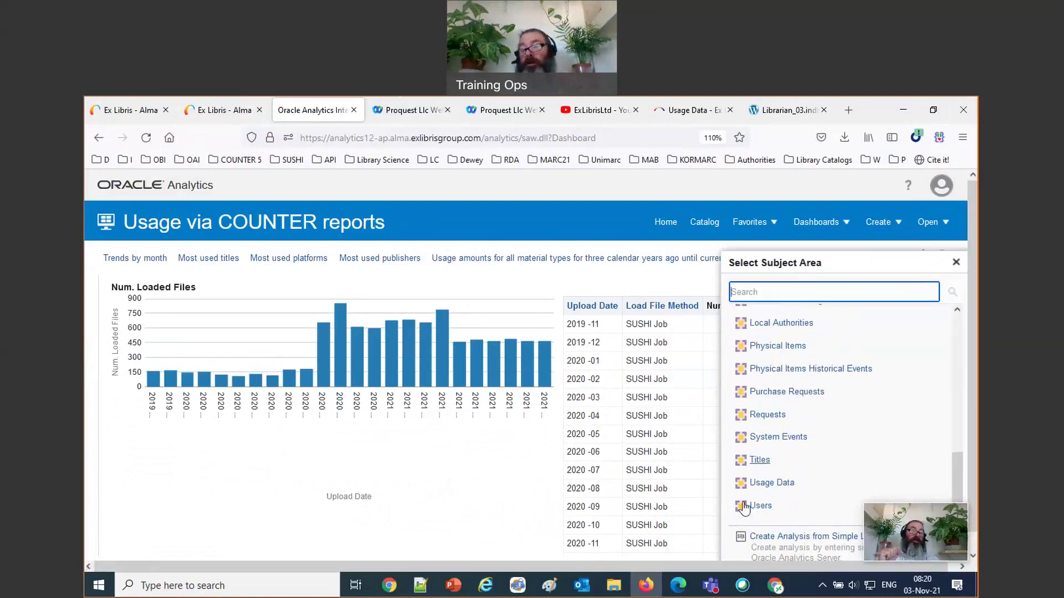
pyautogui.click(773, 483)
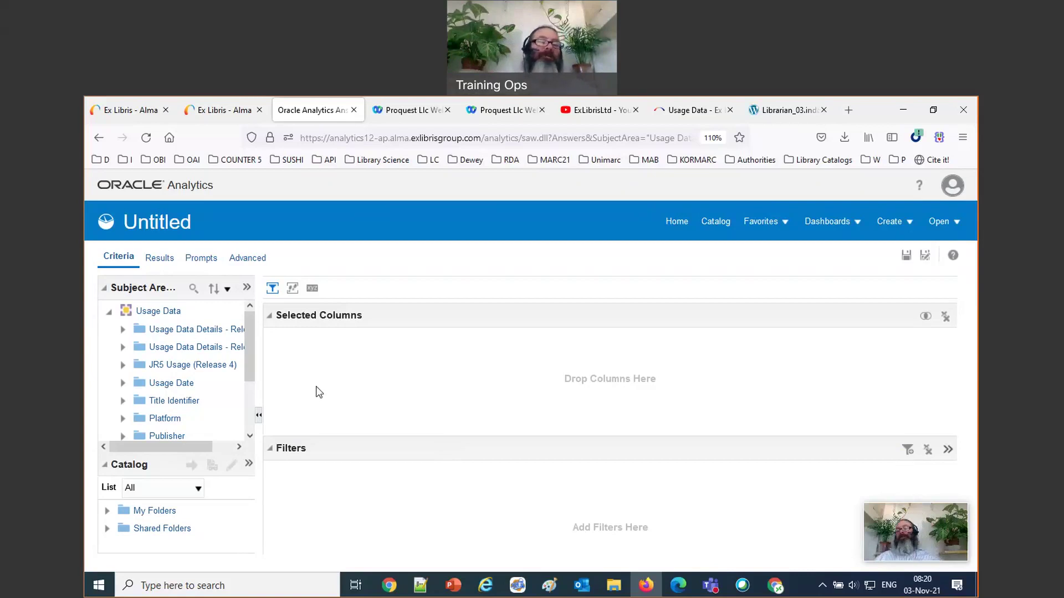
# Widen the Subject Areas pane and add TR_B1 - Total Item Requests from Usage Data Details - Release 5 to the selected columns
pyautogui.click(193, 288)
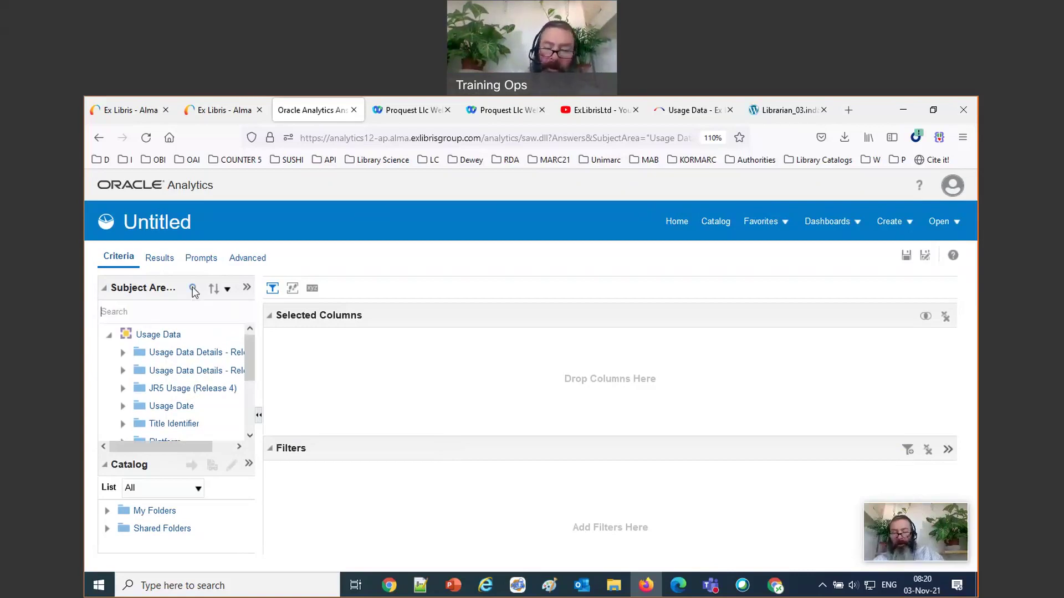
pyautogui.moveTo(263, 361); pyautogui.dragTo(339, 378)
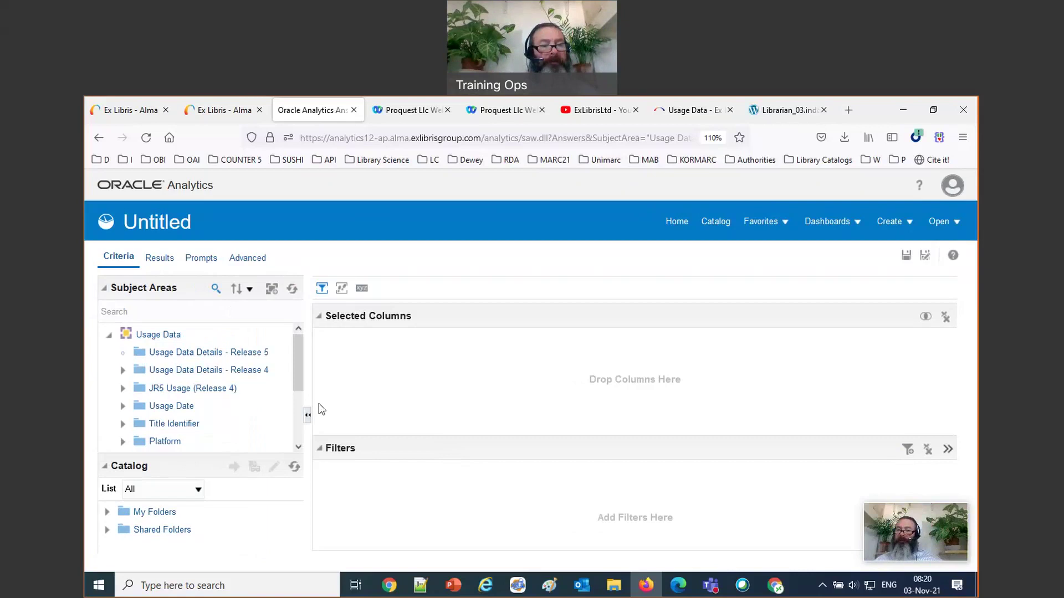
pyautogui.moveTo(308, 410); pyautogui.dragTo(356, 412)
pyautogui.scroll(-4, 330, 394)
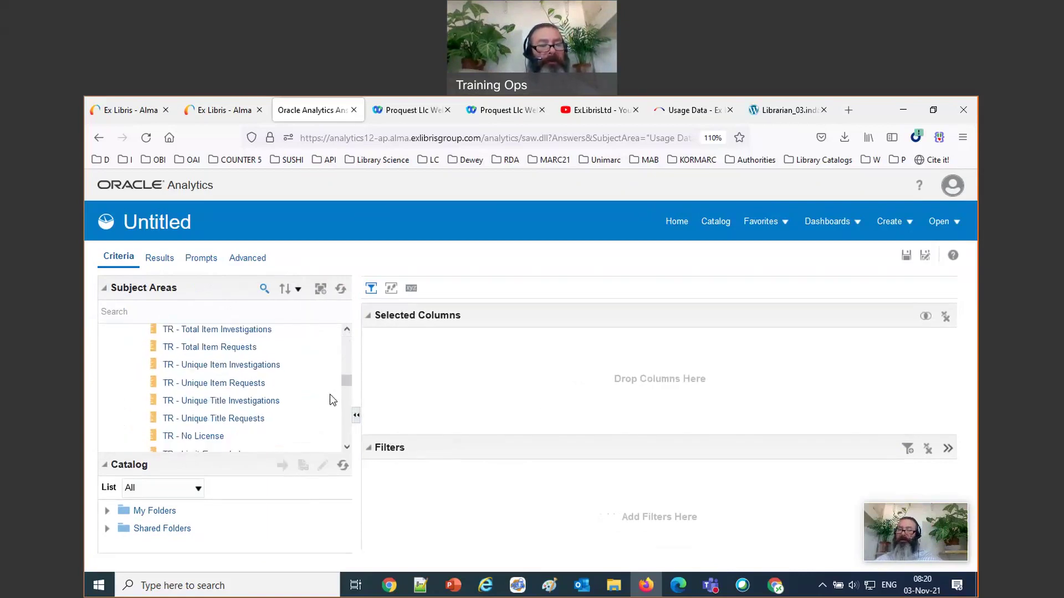
pyautogui.scroll(-3, 330, 394)
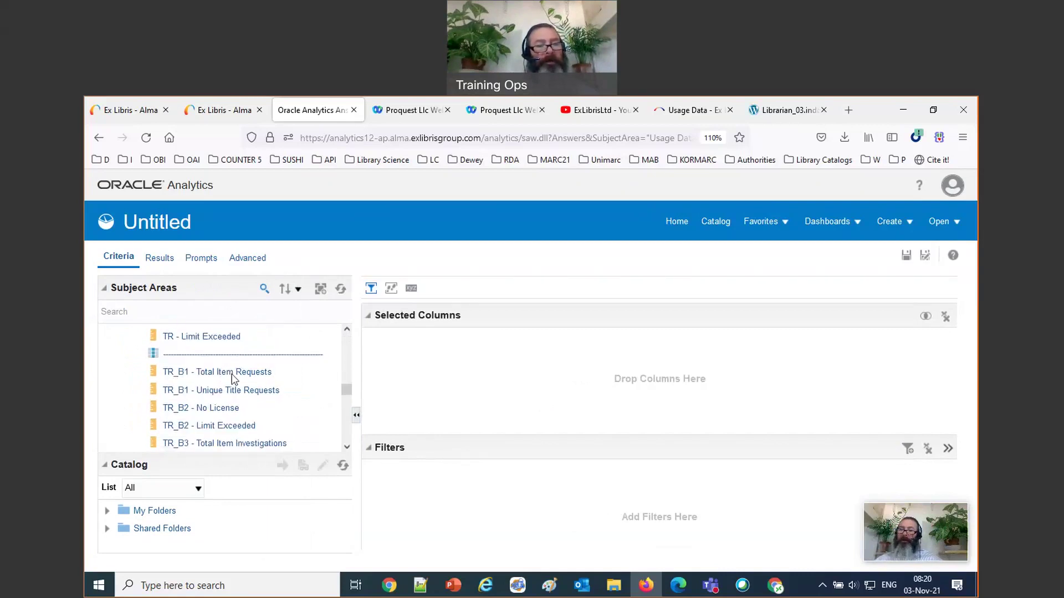
pyautogui.click(234, 374)
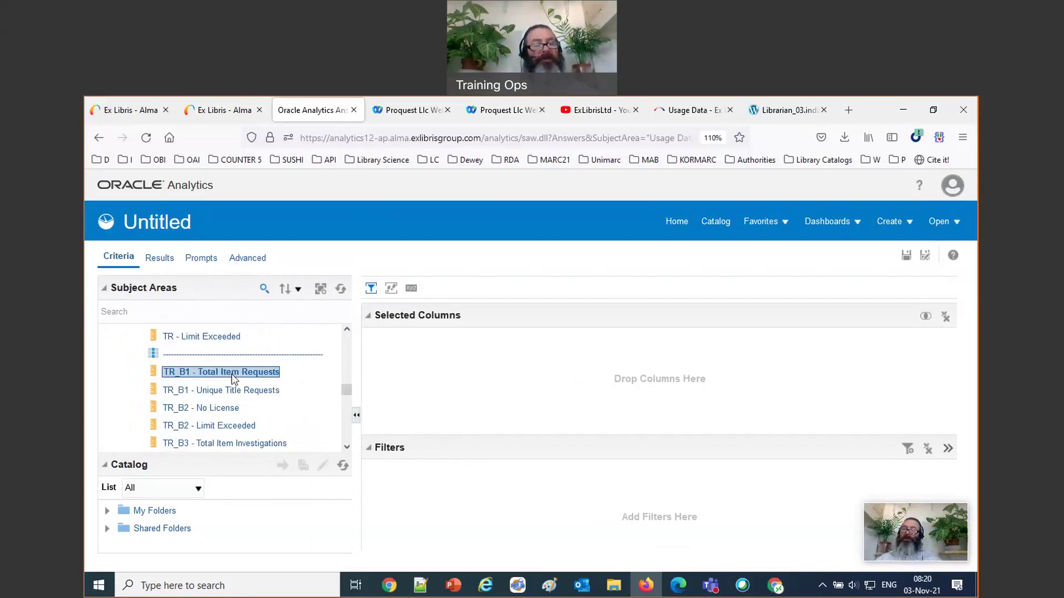
pyautogui.moveTo(233, 375); pyautogui.dragTo(541, 383)
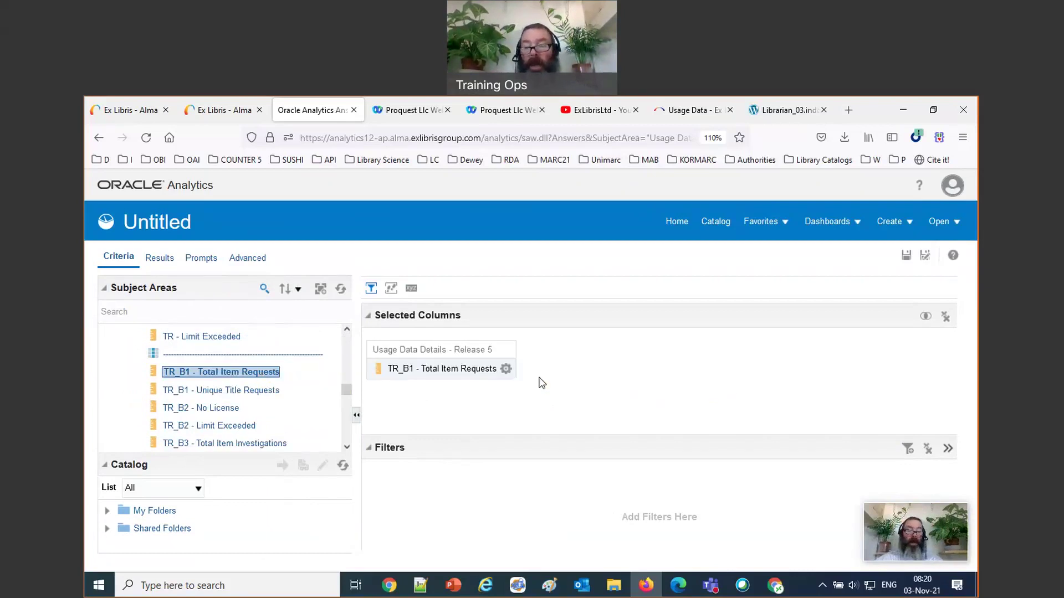
# Add Usage Date Year from the Usage Date folder to the selected columns
pyautogui.scroll(-1, 318, 416)
pyautogui.scroll(-5, 319, 416)
pyautogui.scroll(-5, 322, 416)
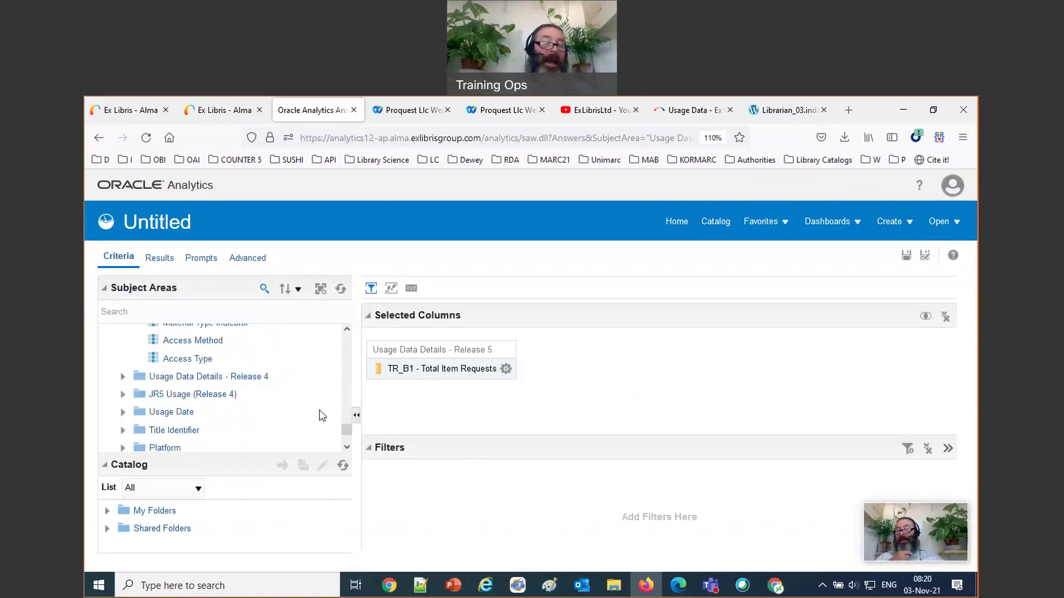
pyautogui.scroll(2, 322, 415)
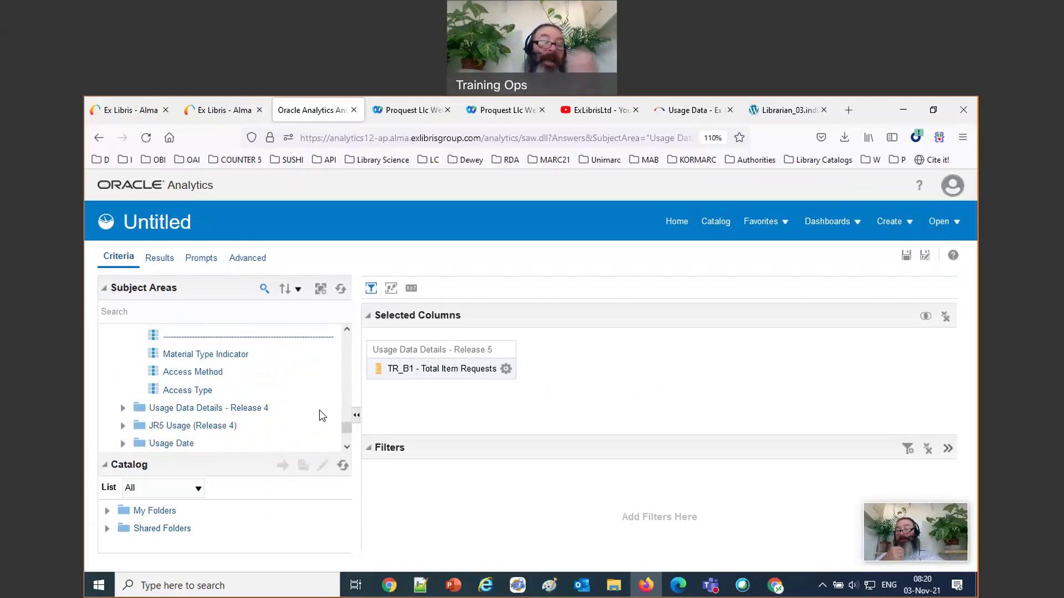
pyautogui.scroll(-3, 322, 415)
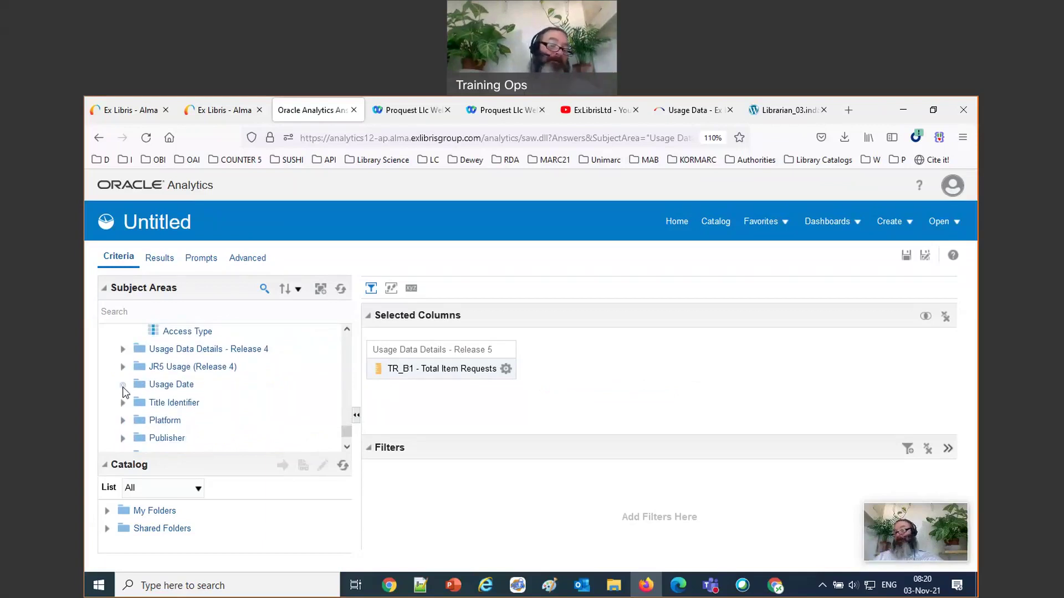
pyautogui.click(122, 385)
pyautogui.scroll(-6, 230, 402)
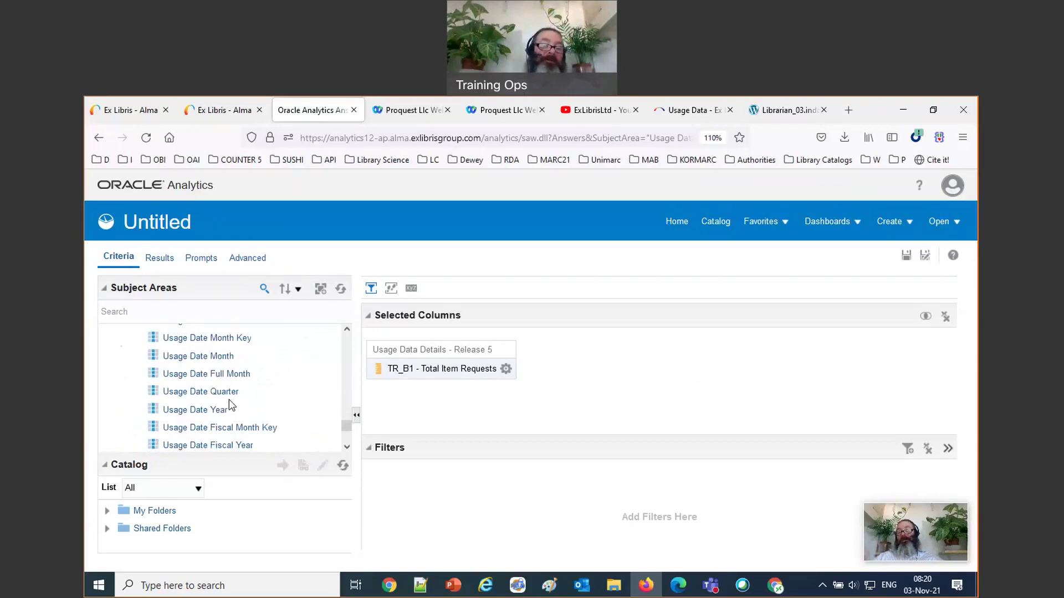
pyautogui.scroll(-2, 231, 406)
pyautogui.moveTo(199, 352); pyautogui.dragTo(593, 384)
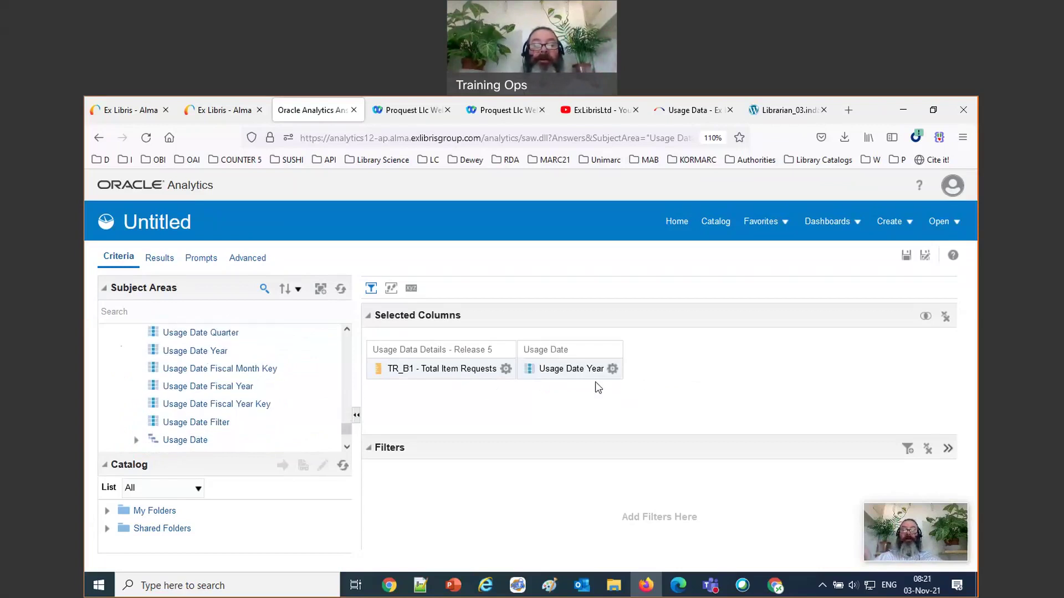
# Filter the Usage Date Year column so that it is equal to 2020
pyautogui.click(612, 369)
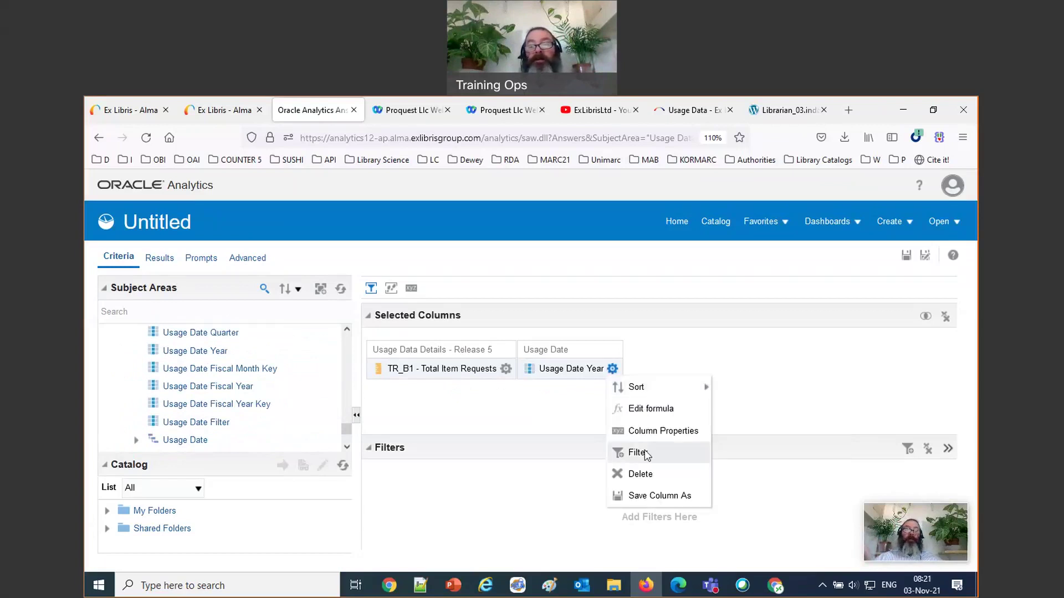
pyautogui.click(637, 452)
pyautogui.click(653, 336)
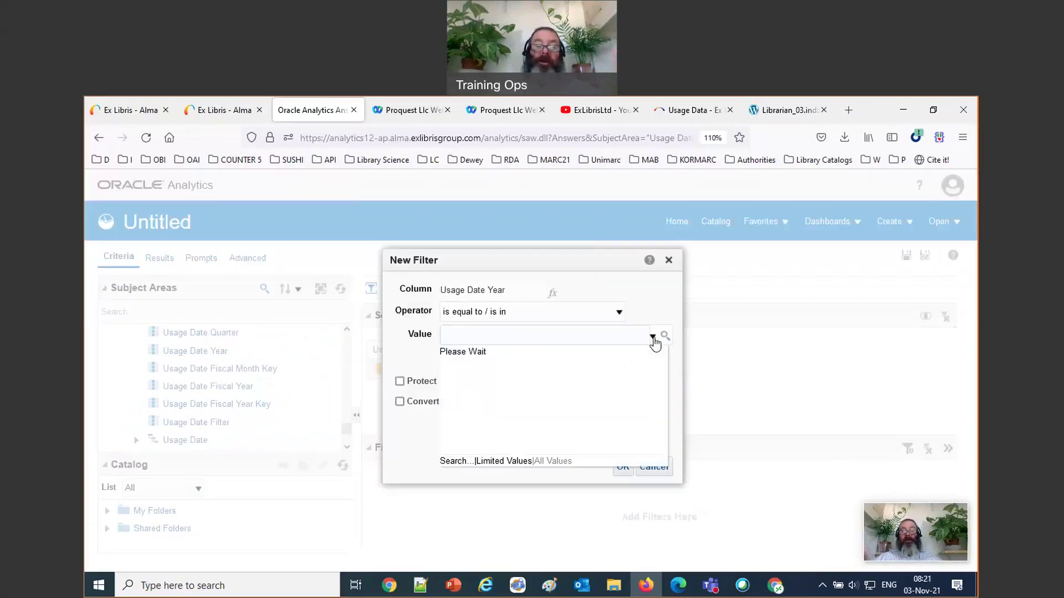
pyautogui.scroll(-4, 567, 372)
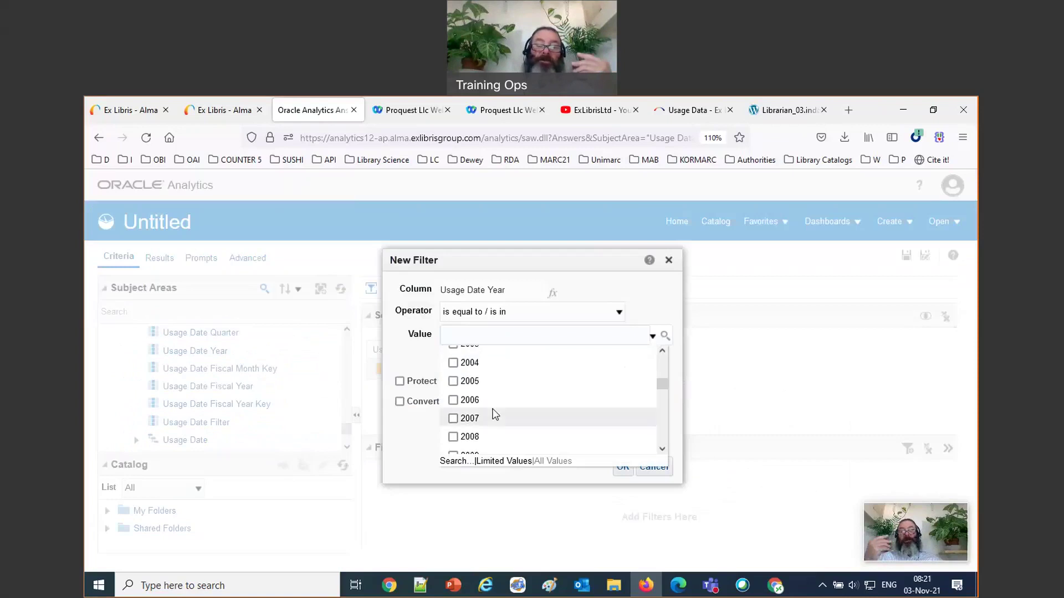
pyautogui.scroll(-4, 495, 414)
pyautogui.scroll(-1, 494, 414)
pyautogui.click(453, 365)
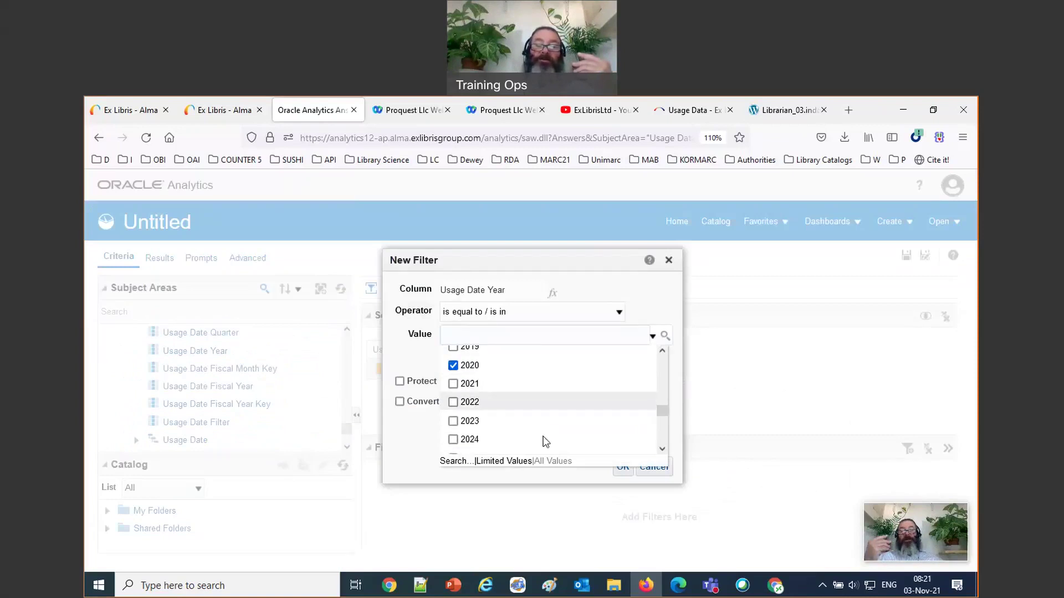
pyautogui.click(624, 472)
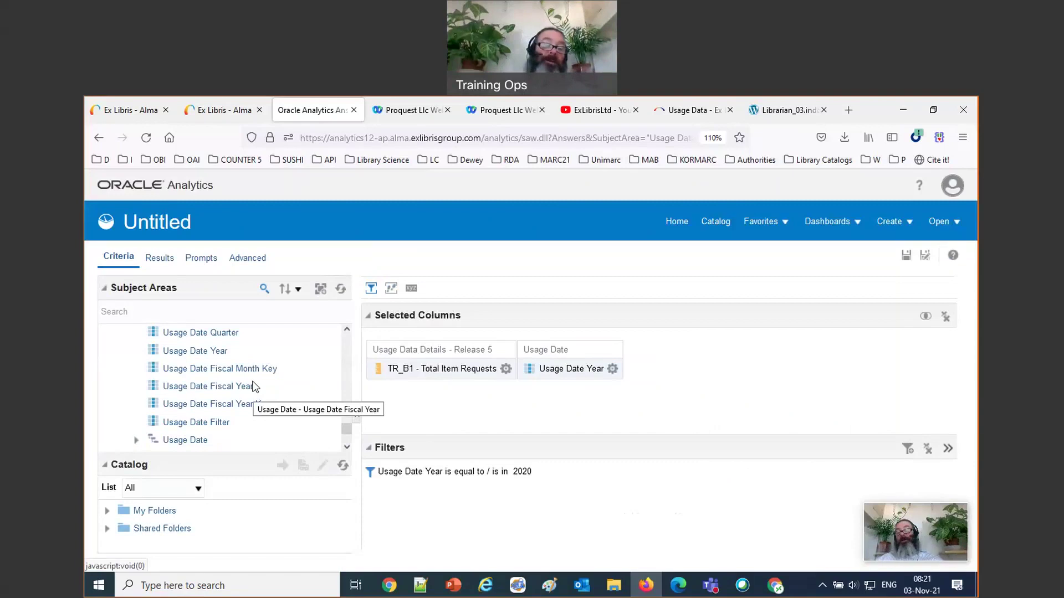
# Add Usage Date Month Key from the Usage Date folder as the third selected column
pyautogui.scroll(3, 252, 371)
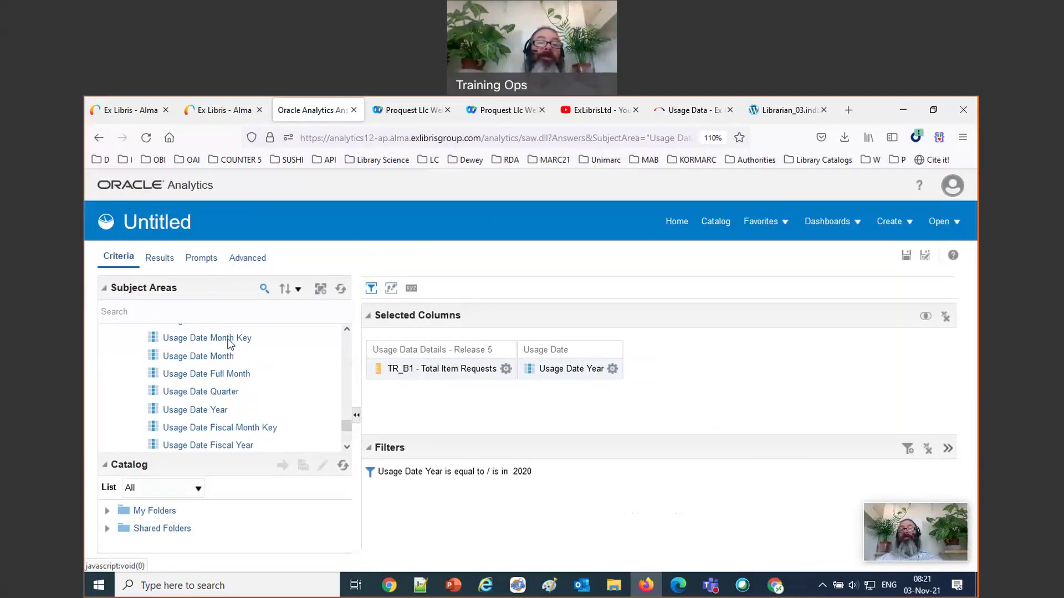
pyautogui.moveTo(230, 343); pyautogui.dragTo(673, 384)
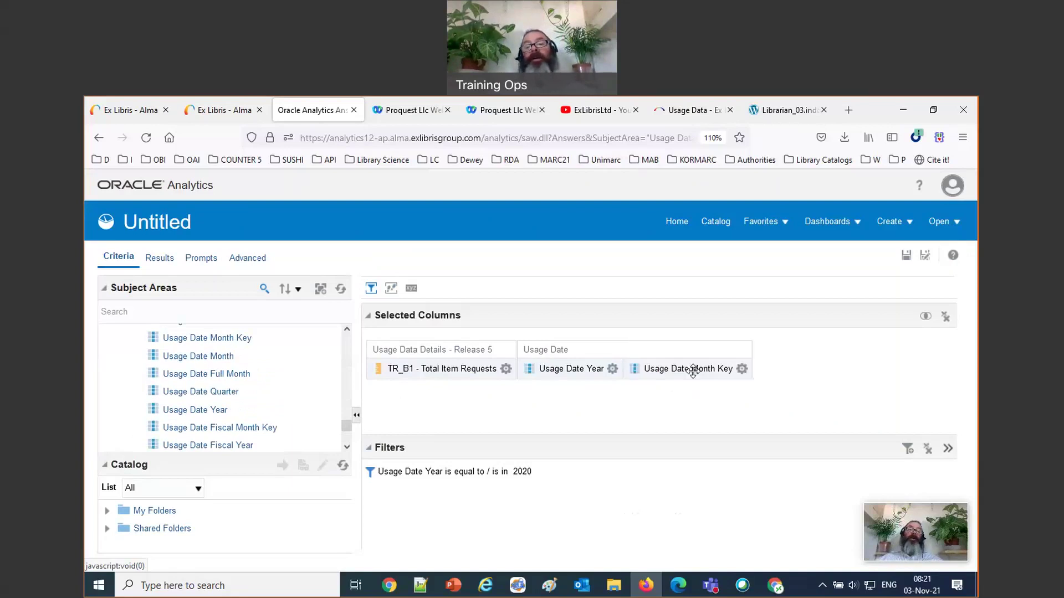
pyautogui.click(742, 369)
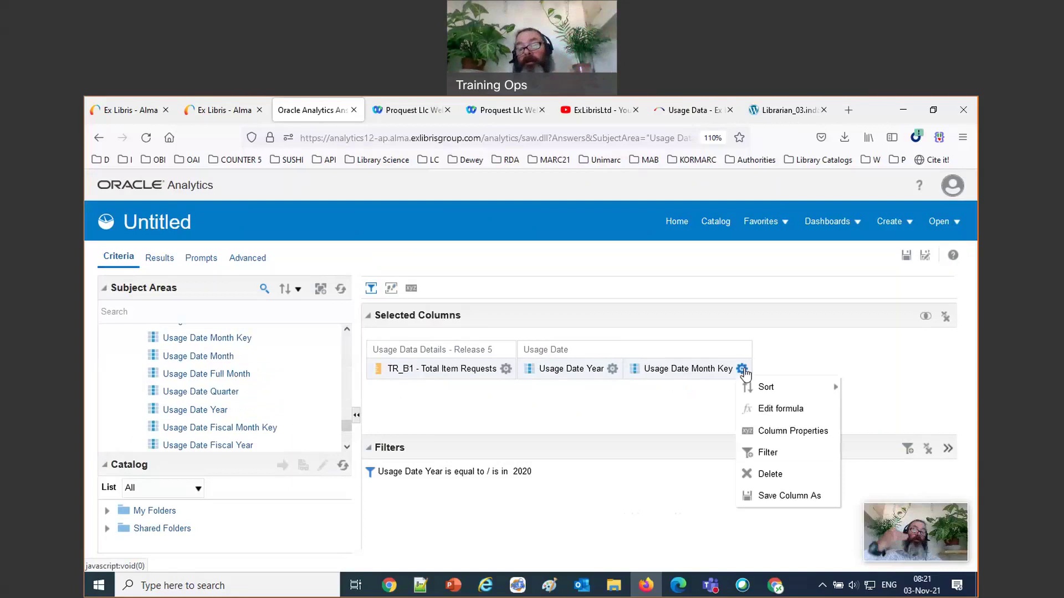
pyautogui.click(770, 453)
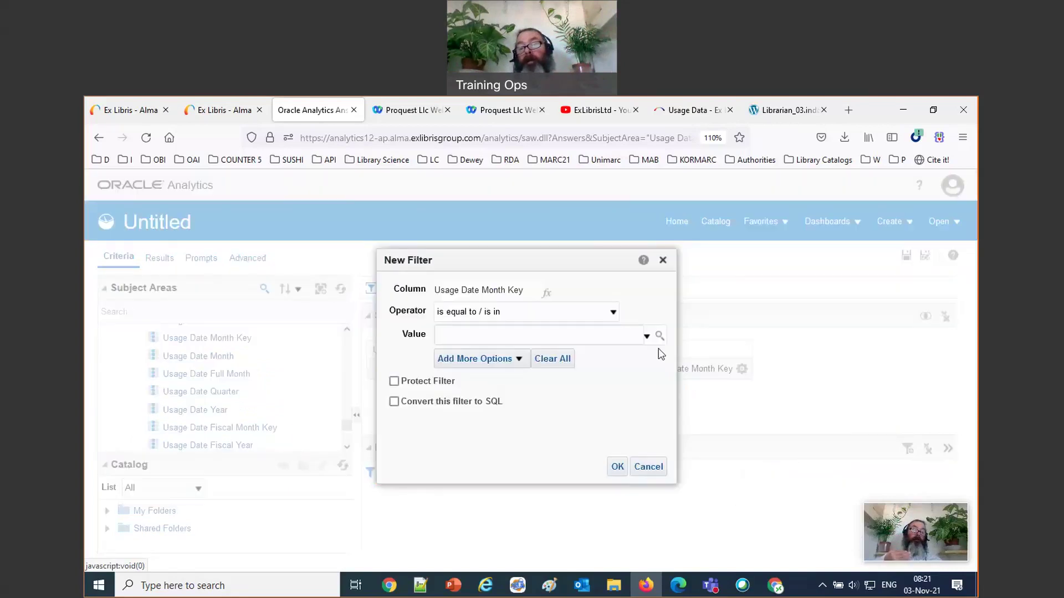
pyautogui.click(646, 337)
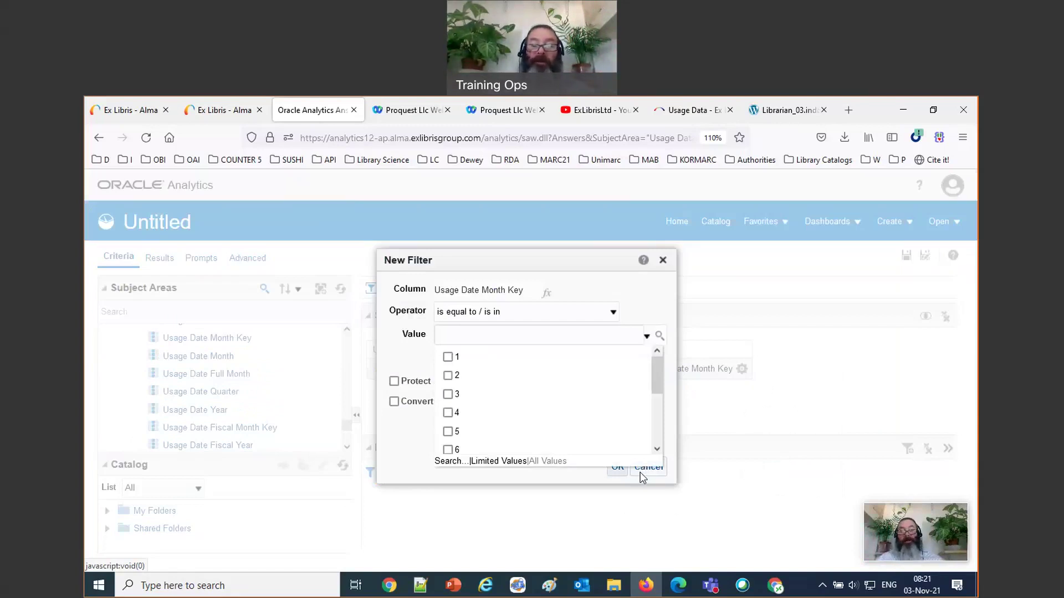
pyautogui.click(703, 462)
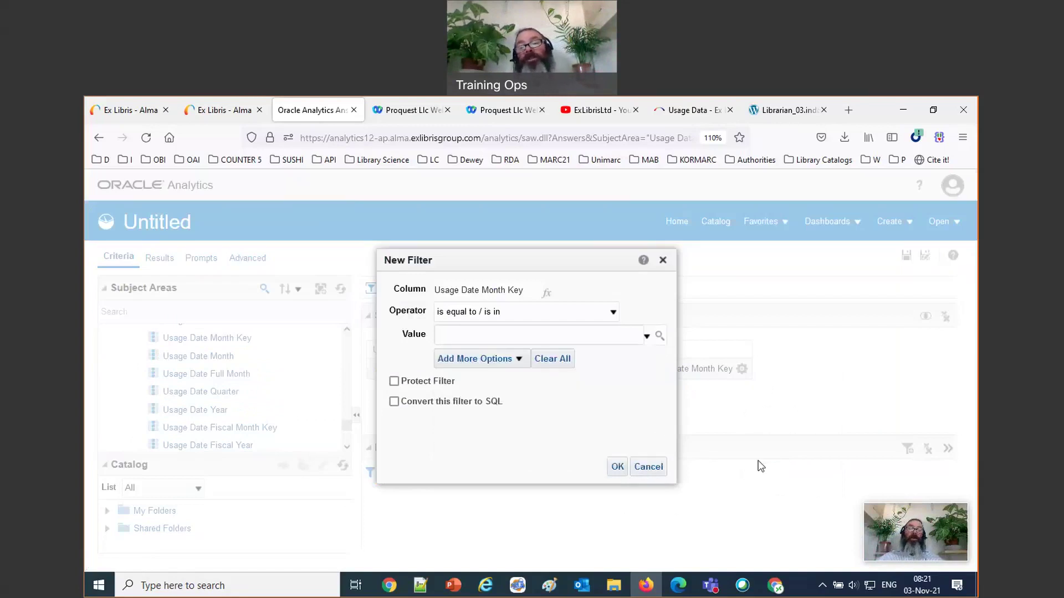
pyautogui.click(663, 259)
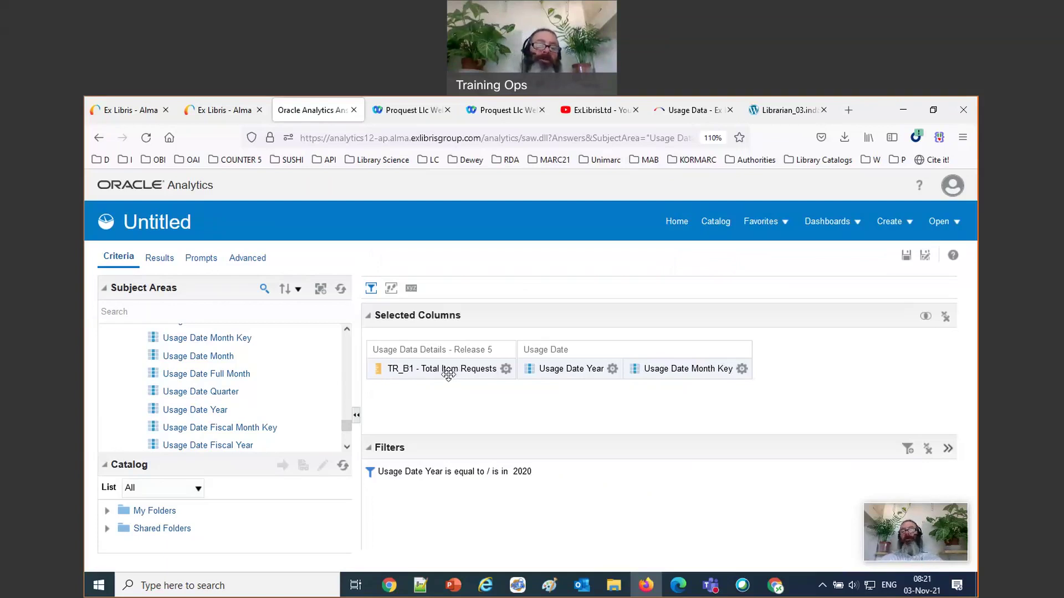
# Display the results and reorder the table columns to Usage Date Year, Usage Date Month Key, TR_B1 - Total Item Requests
pyautogui.click(159, 260)
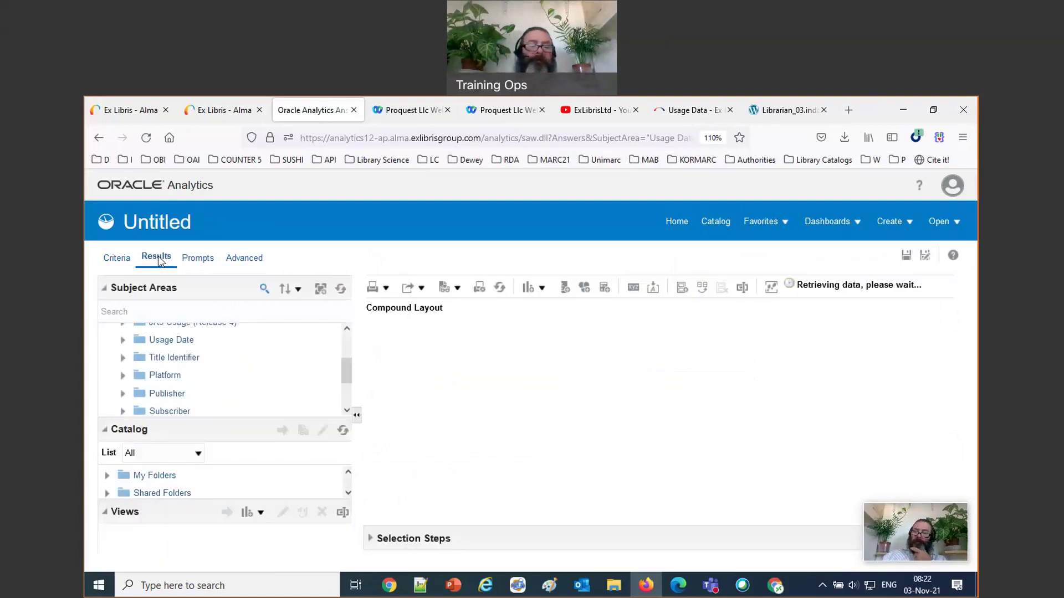
pyautogui.moveTo(355, 360); pyautogui.dragTo(241, 361)
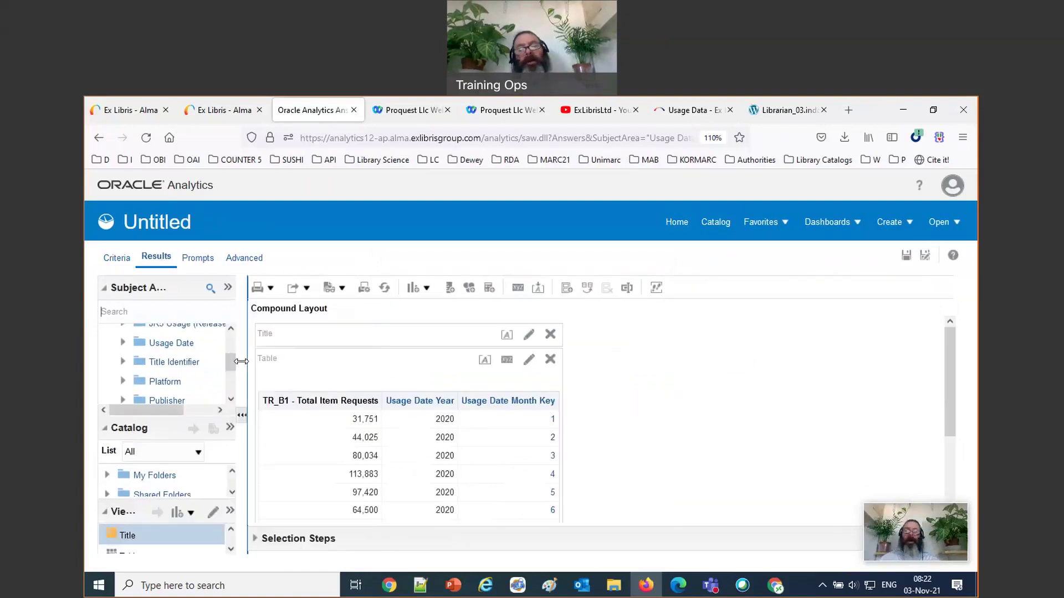
pyautogui.moveTo(432, 388)
pyautogui.moveTo(432, 388); pyautogui.dragTo(262, 407)
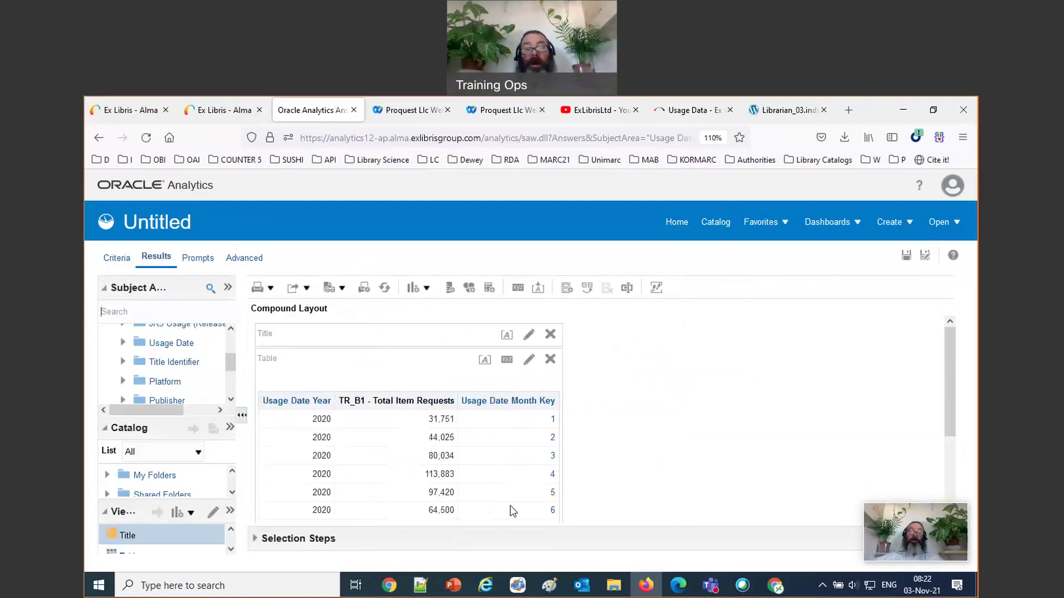
pyautogui.moveTo(530, 392)
pyautogui.moveTo(531, 384); pyautogui.dragTo(358, 407)
pyautogui.rightClick(359, 410)
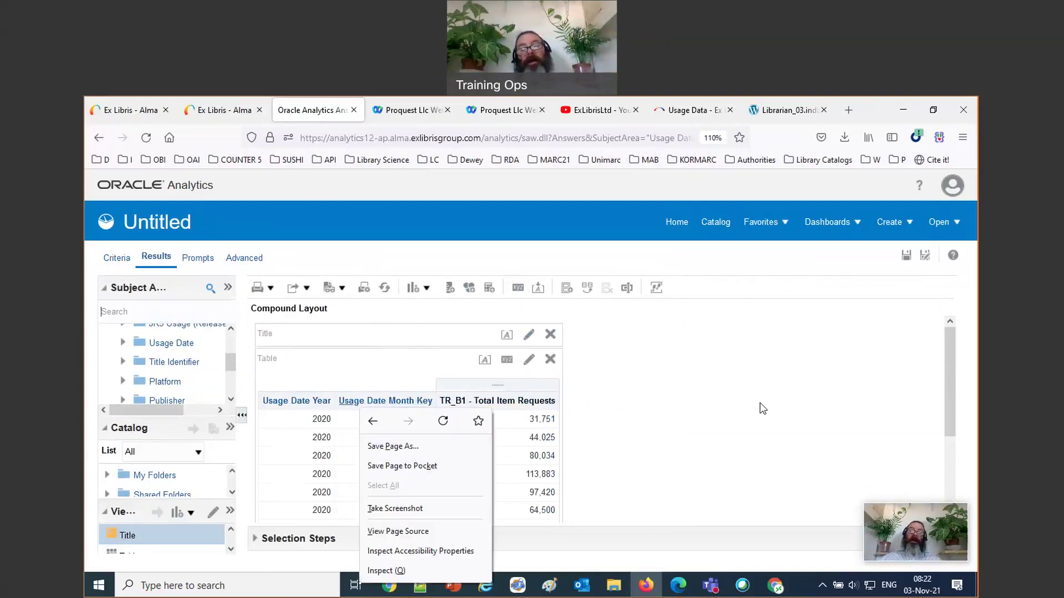
pyautogui.click(703, 424)
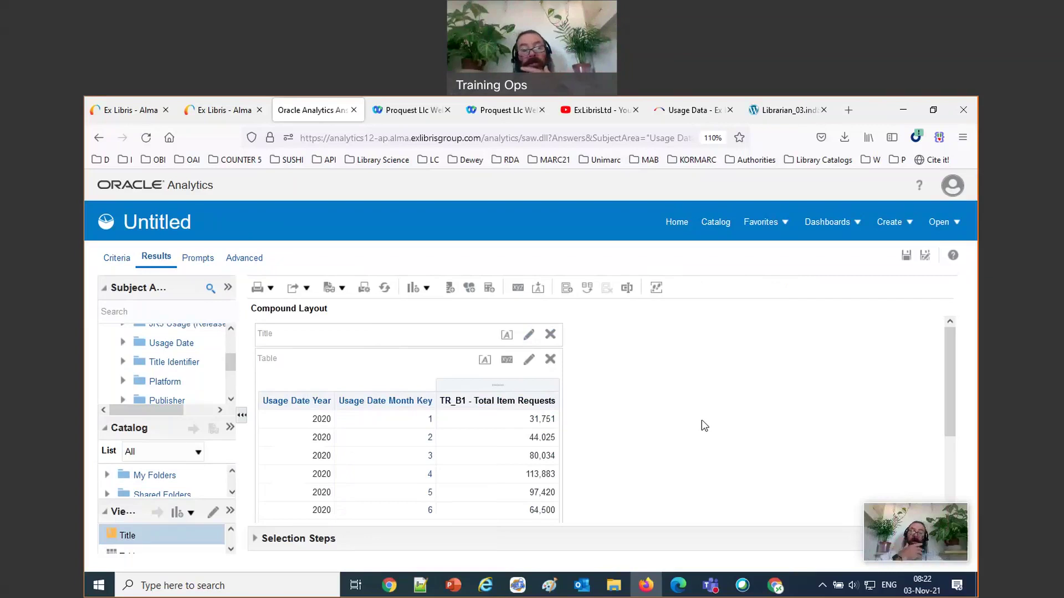
# Add a line graph of TR_B1 - Total Item Requests by month to the results layout and examine its curve
pyautogui.scroll(-3, 704, 426)
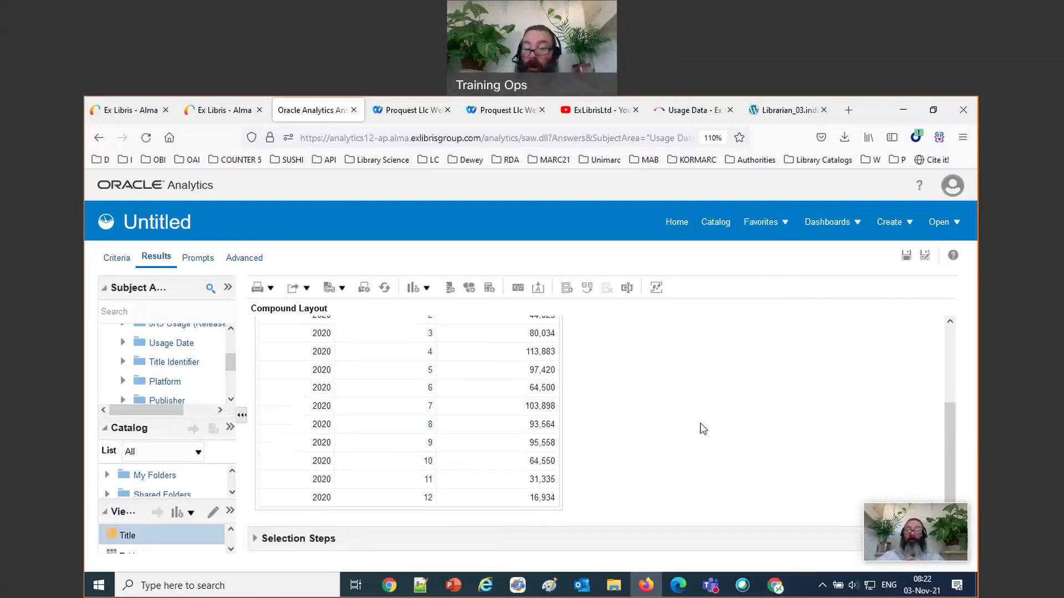
pyautogui.scroll(2, 382, 422)
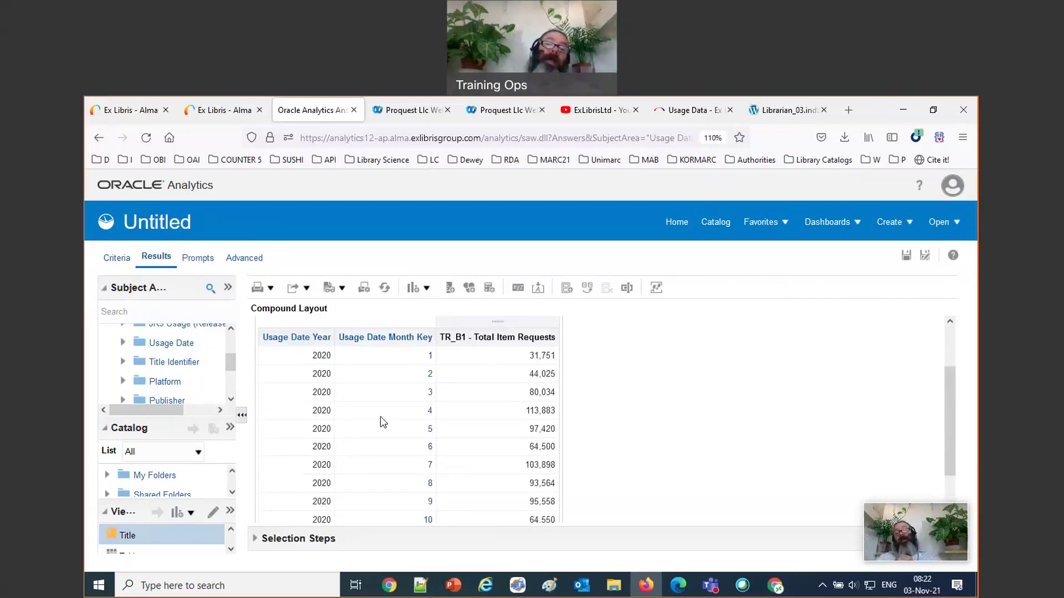
pyautogui.click(426, 288)
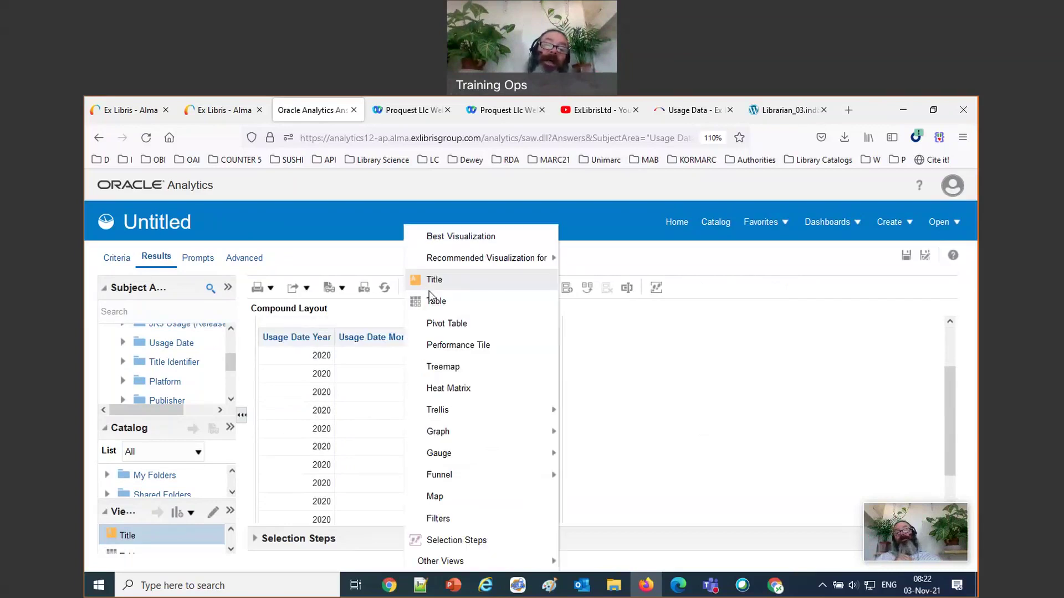
pyautogui.click(429, 294)
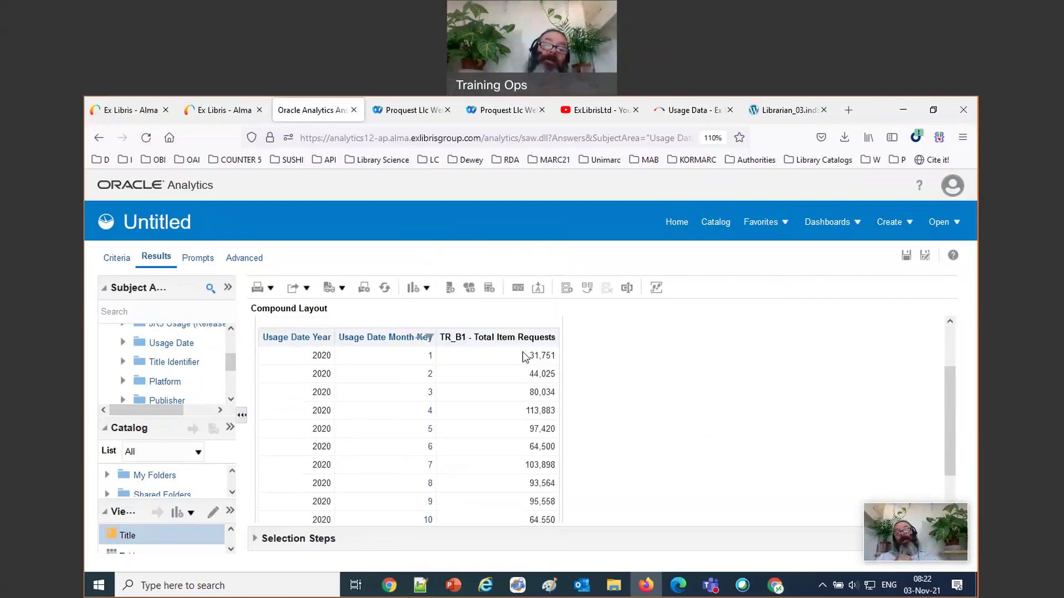
pyautogui.click(426, 288)
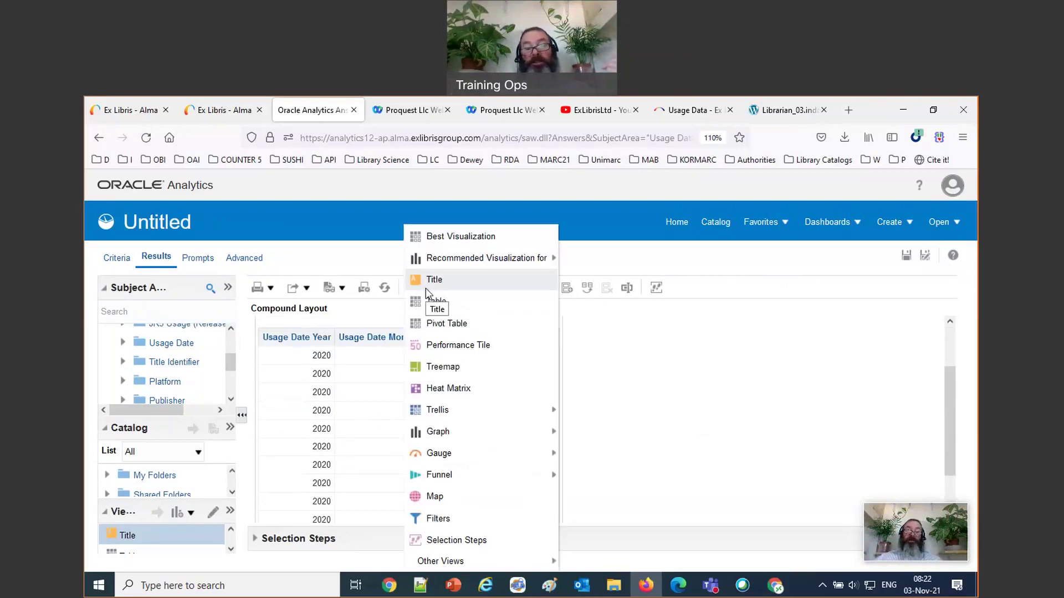
pyautogui.moveTo(467, 440)
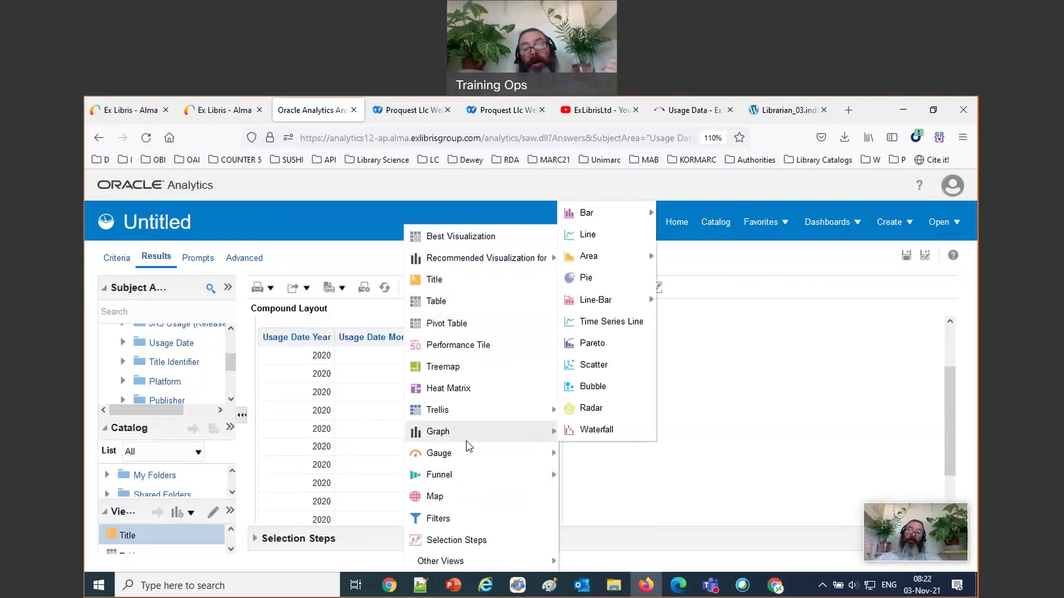
pyautogui.click(587, 234)
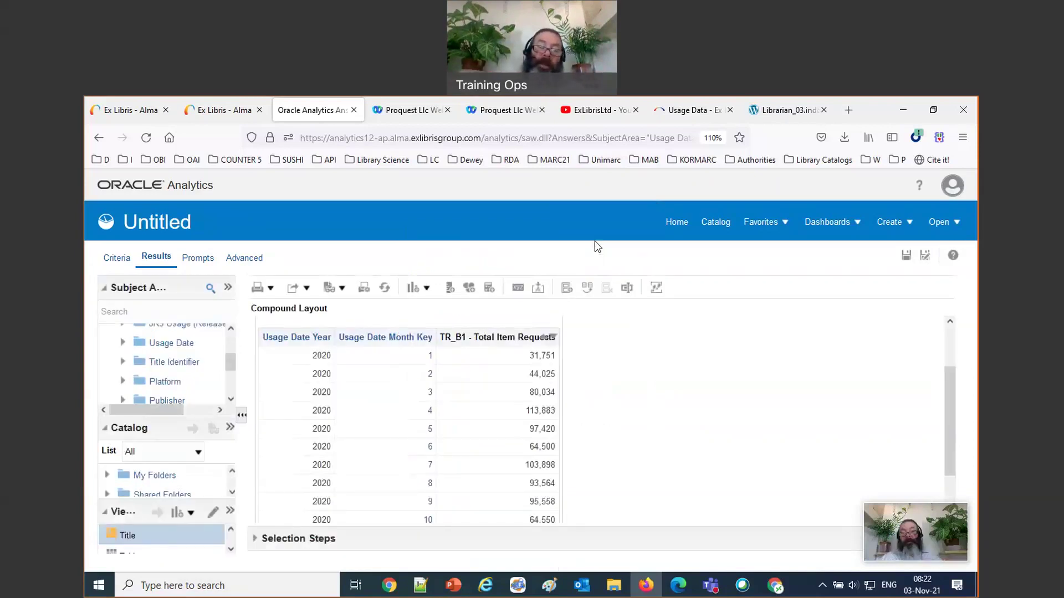
pyautogui.scroll(-2, 654, 371)
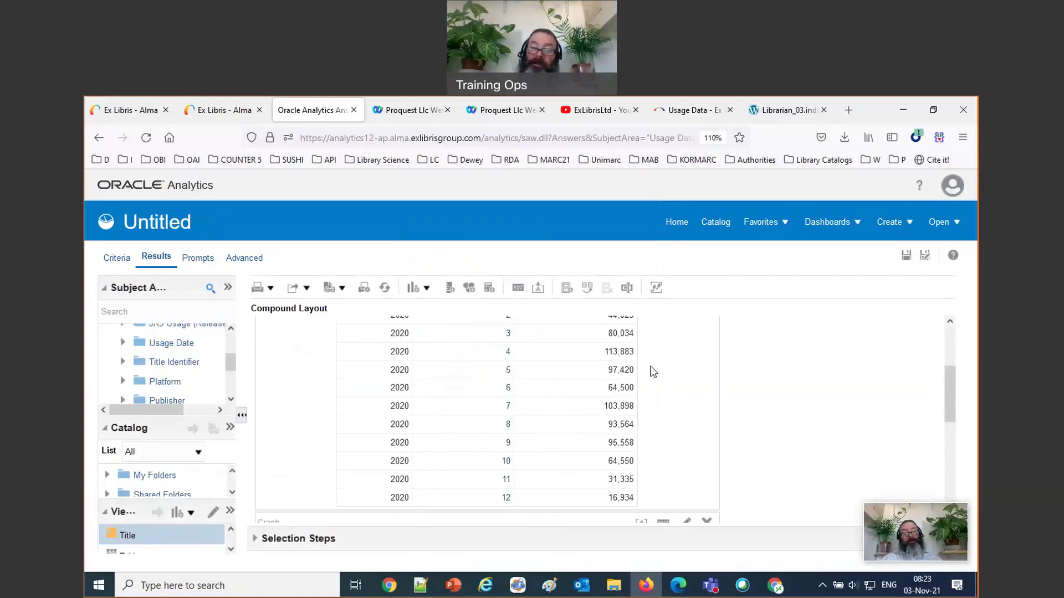
pyautogui.scroll(-3, 654, 372)
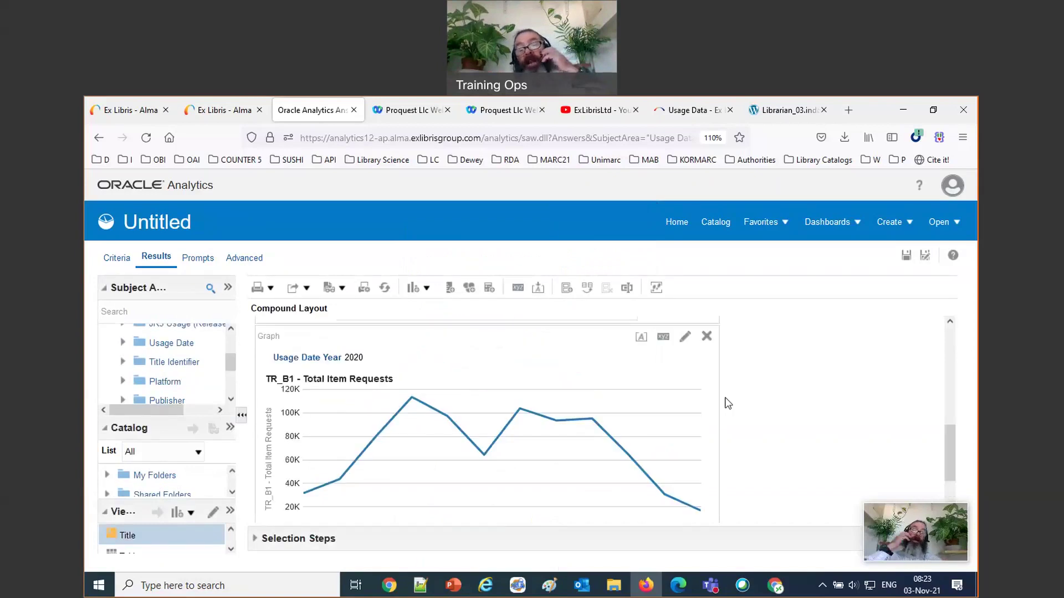
pyautogui.scroll(-1, 727, 404)
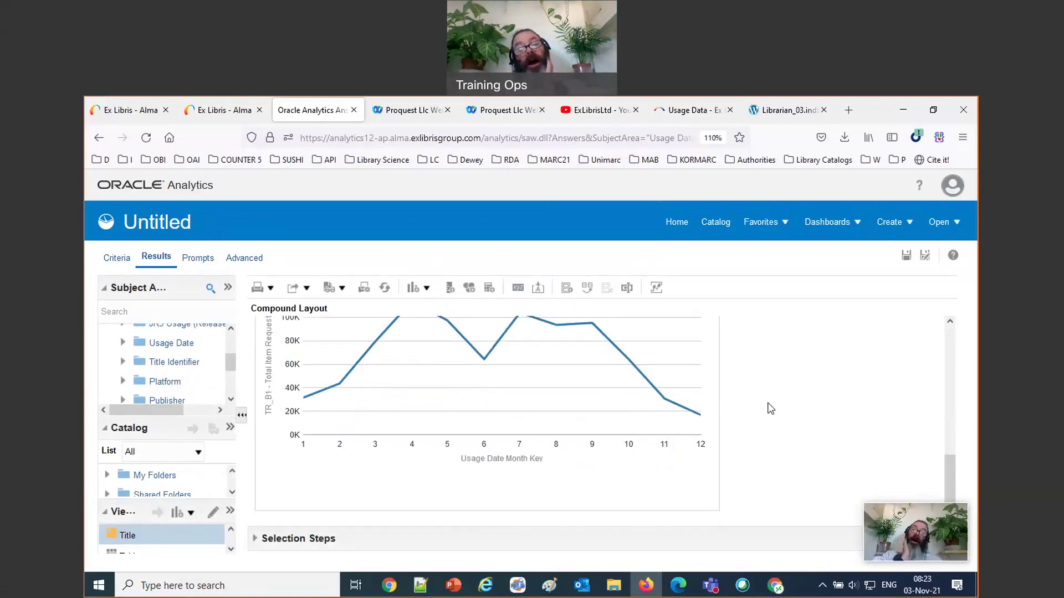
pyautogui.scroll(1, 770, 408)
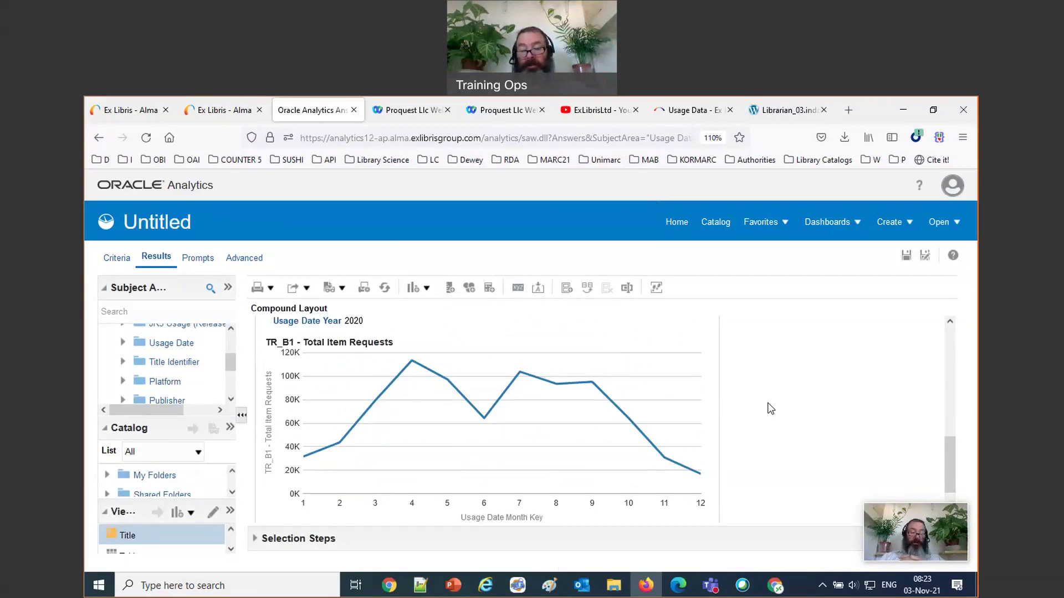
# Save the analysis as "TR_B1 2020 trends" in the personally named subfolder of My Folders
pyautogui.click(924, 259)
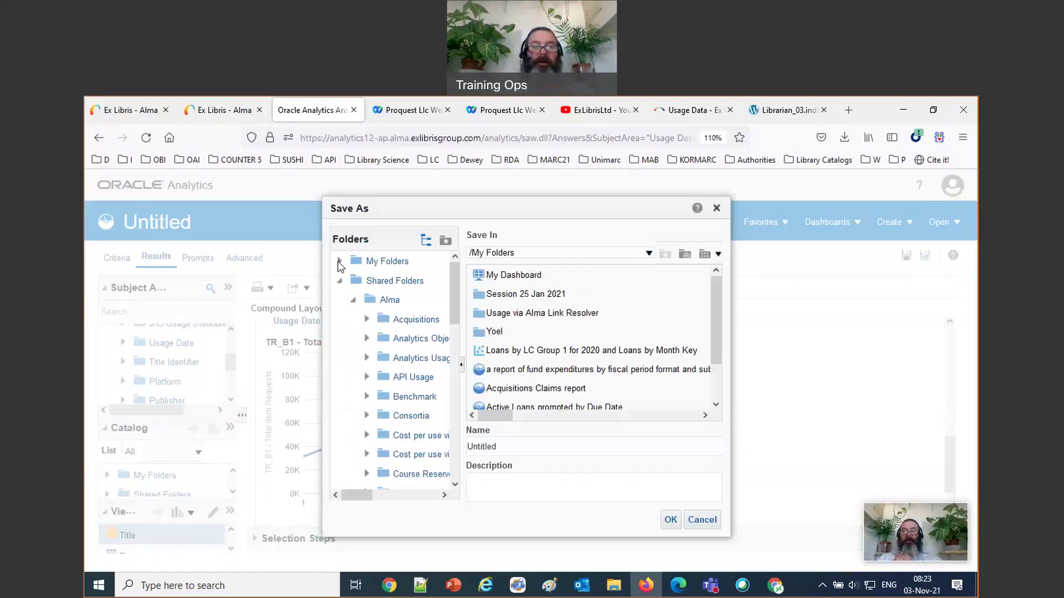
pyautogui.click(340, 262)
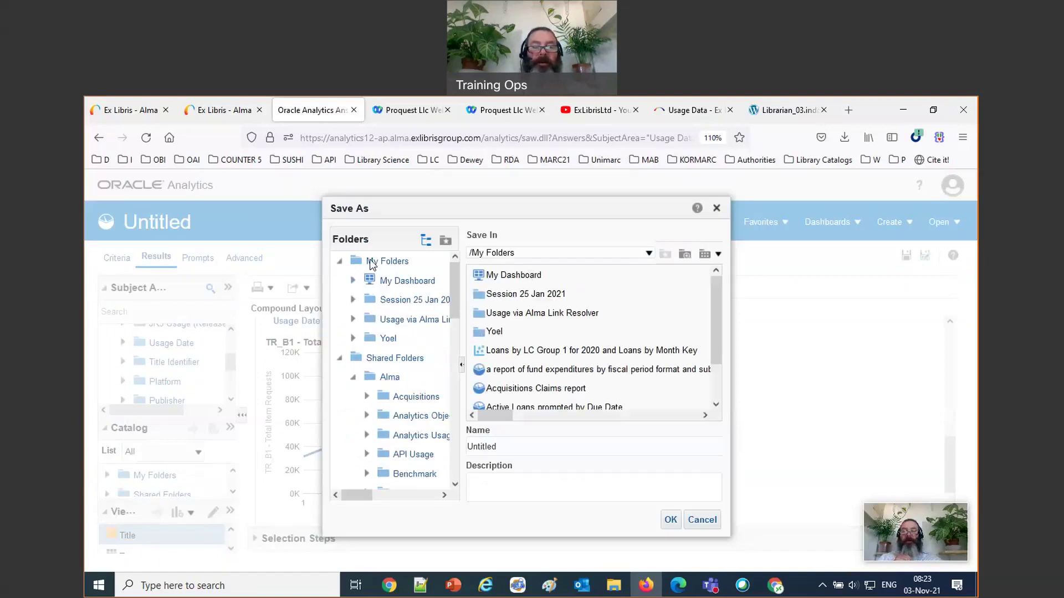
pyautogui.click(387, 339)
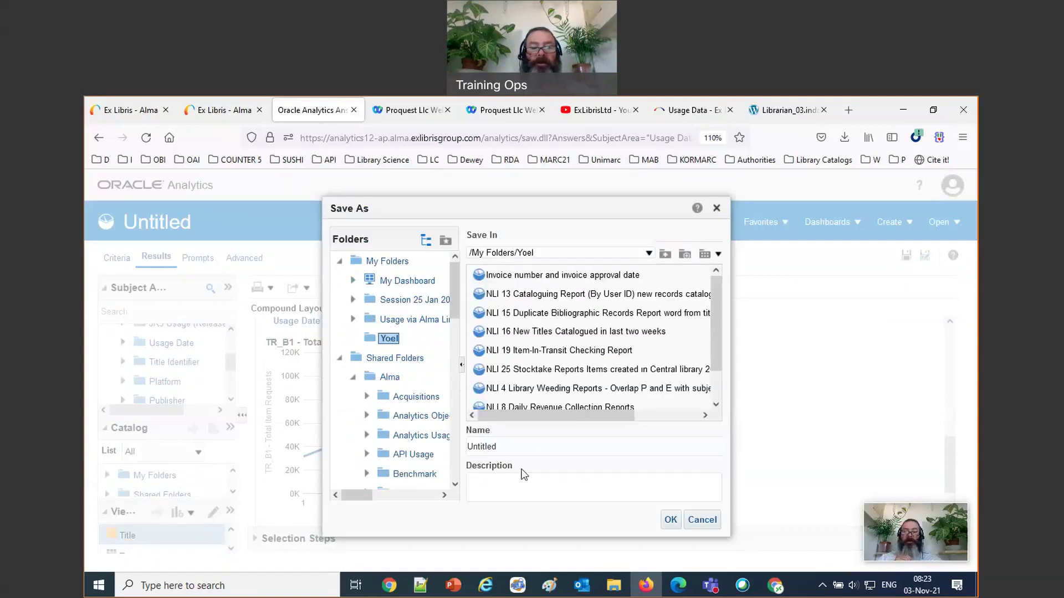
pyautogui.doubleClick(530, 446)
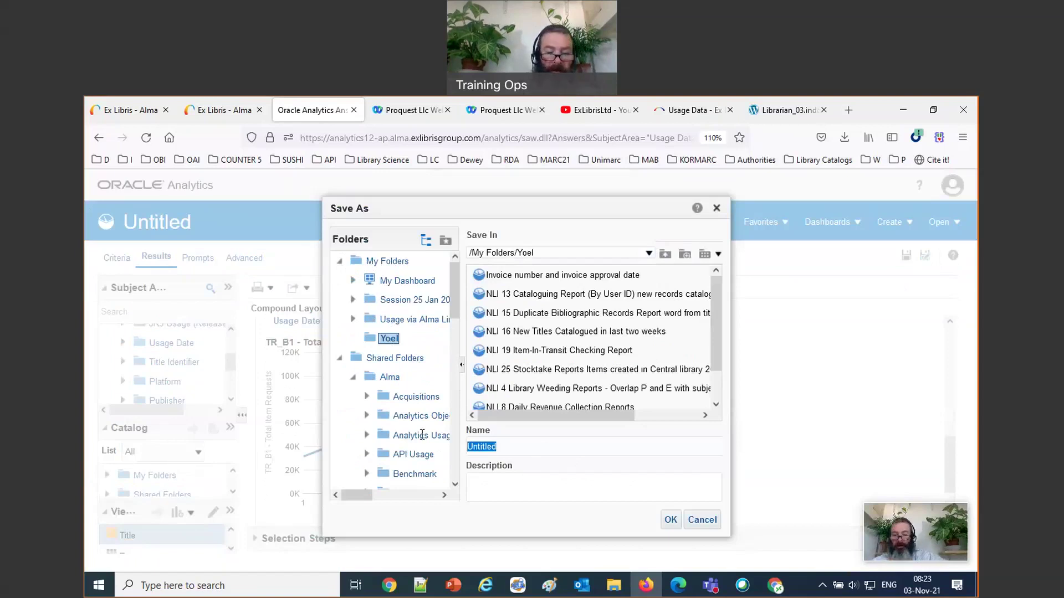
pyautogui.write('TR_')
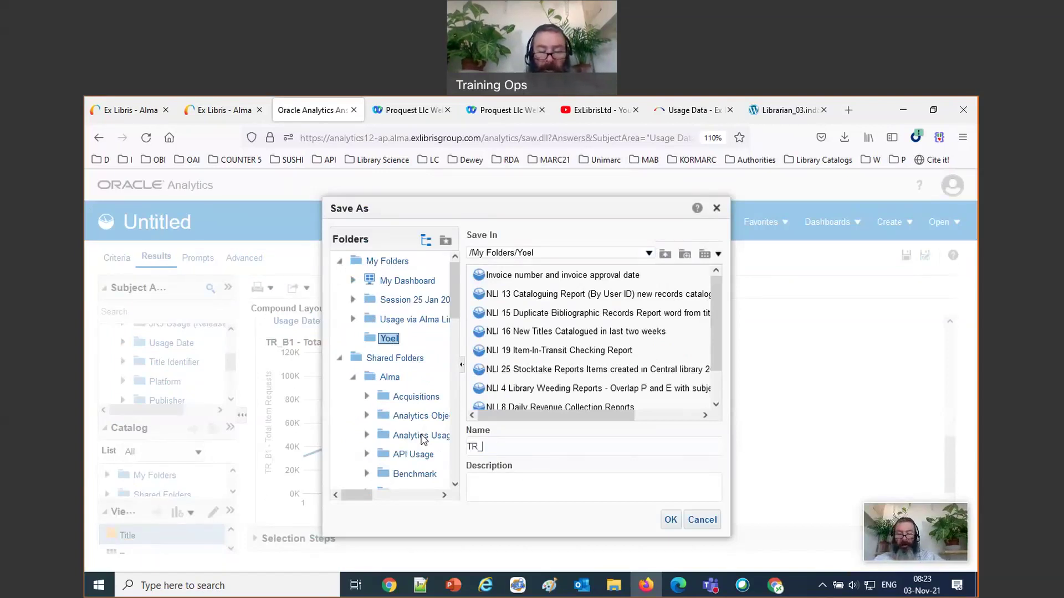
pyautogui.write('B1')
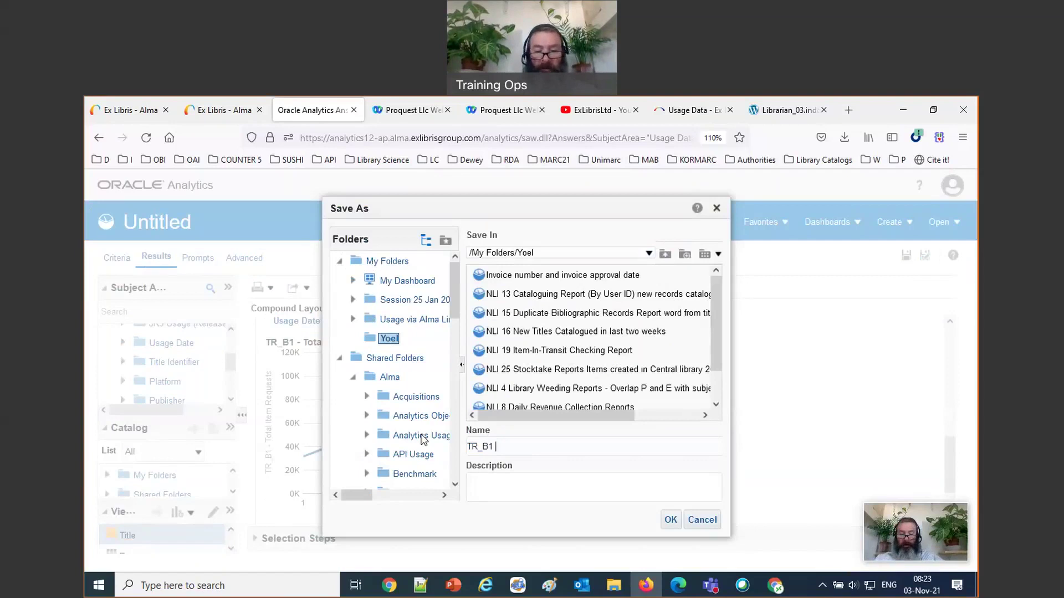
pyautogui.write(' 2020 t')
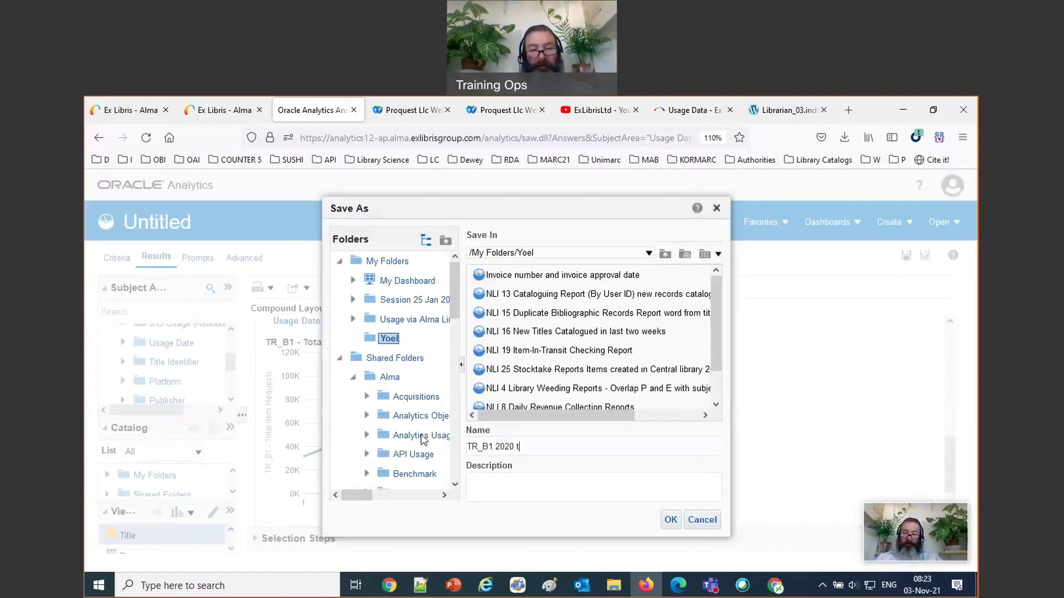
pyautogui.write('rnds')
pyautogui.press('Left')
pyautogui.write('e')
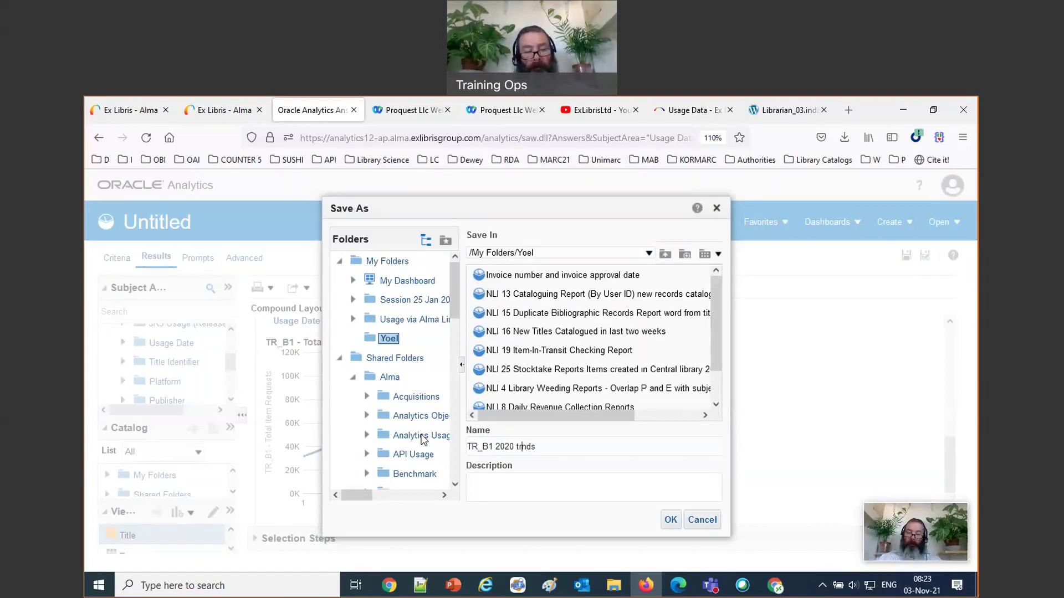
pyautogui.click(670, 522)
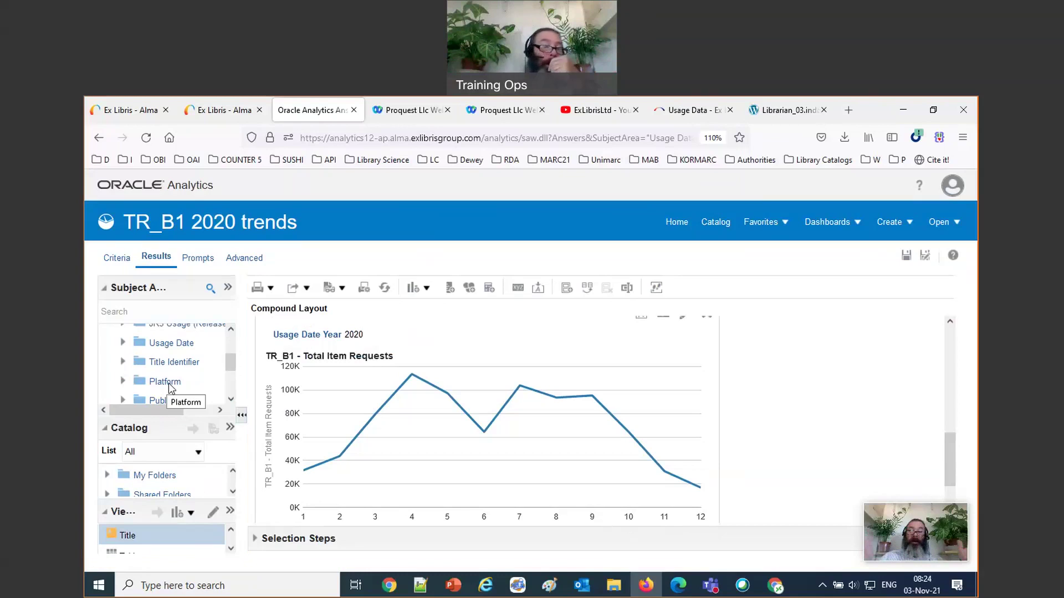
# Return to the criteria and delete the Usage Date Month Key and TR_B1 - Total Item Requests columns
pyautogui.click(114, 265)
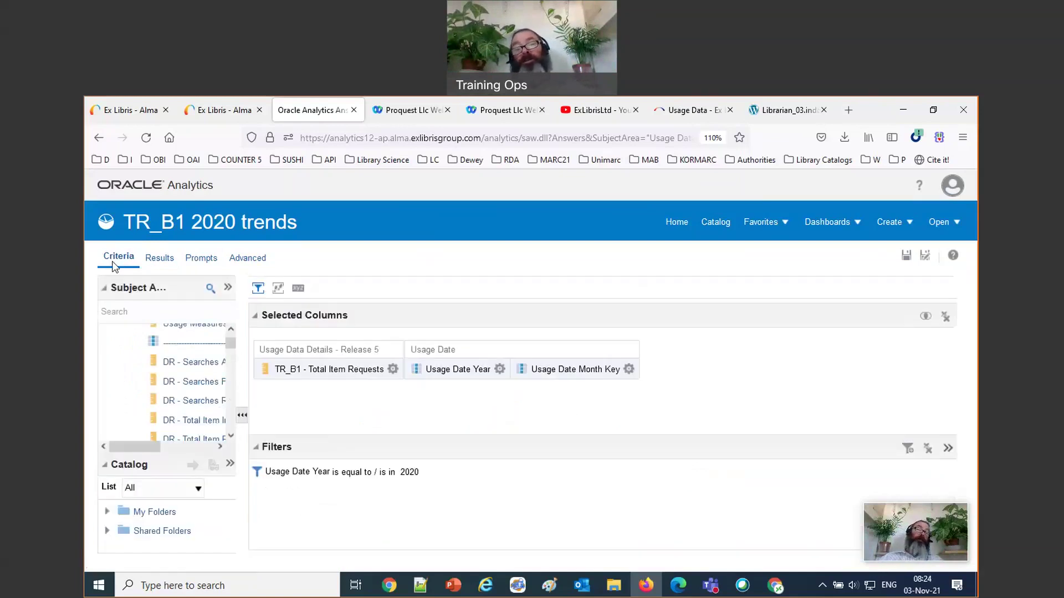
pyautogui.moveTo(382, 470)
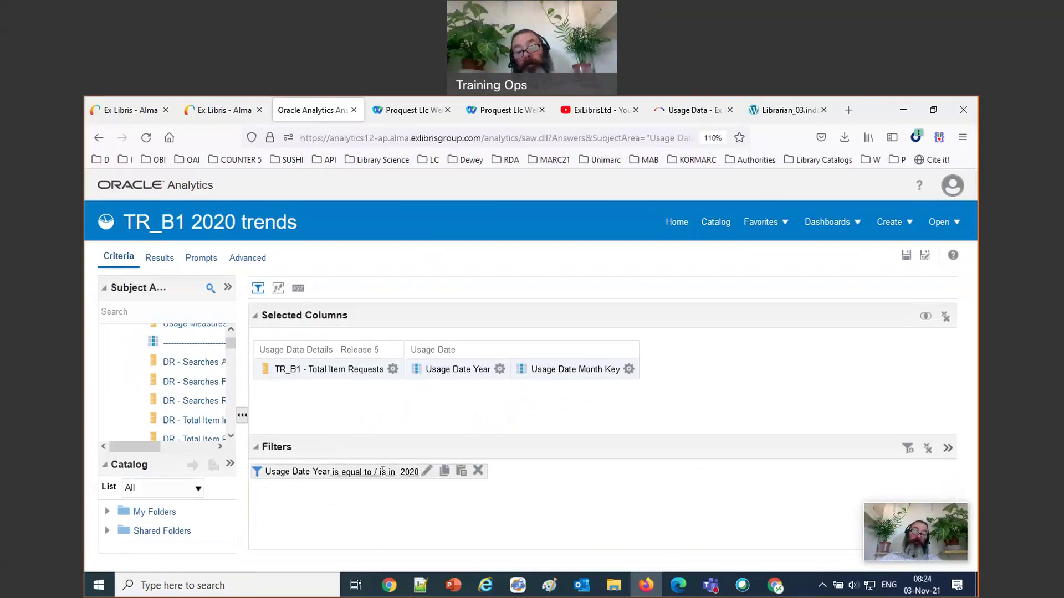
pyautogui.click(628, 370)
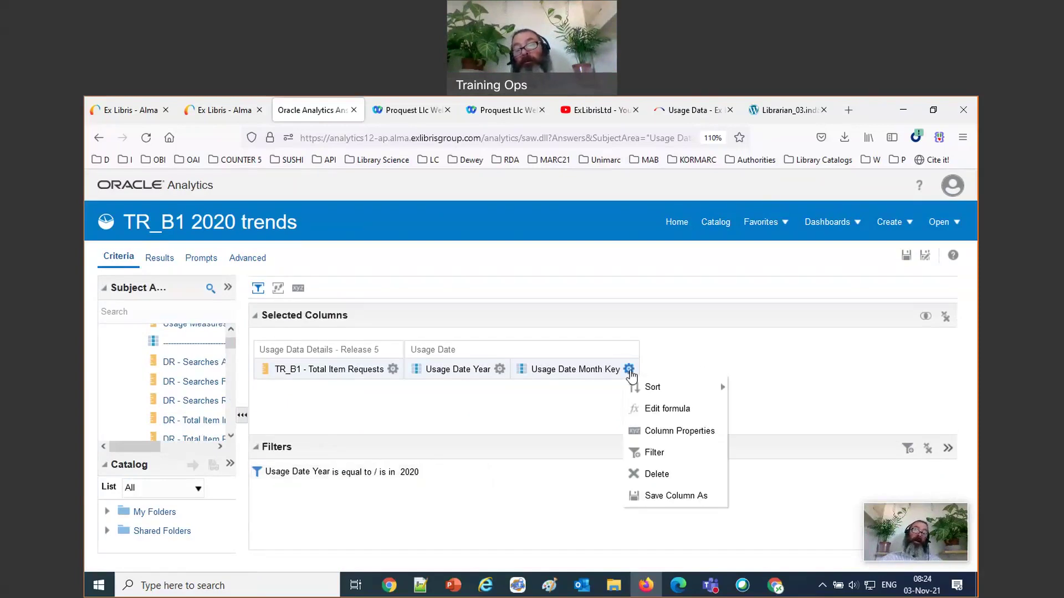
pyautogui.click(657, 474)
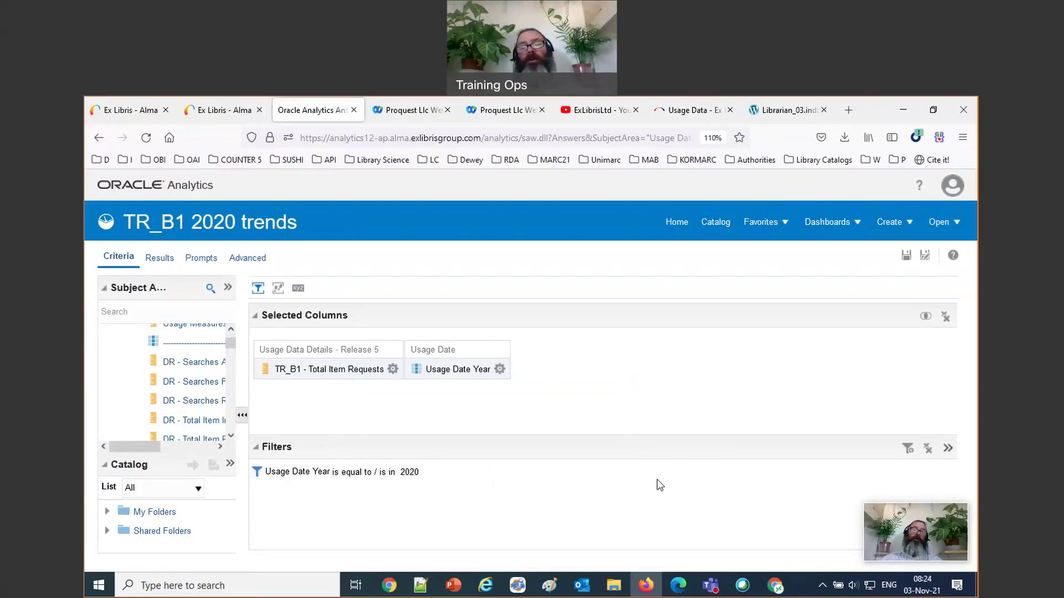
pyautogui.click(392, 370)
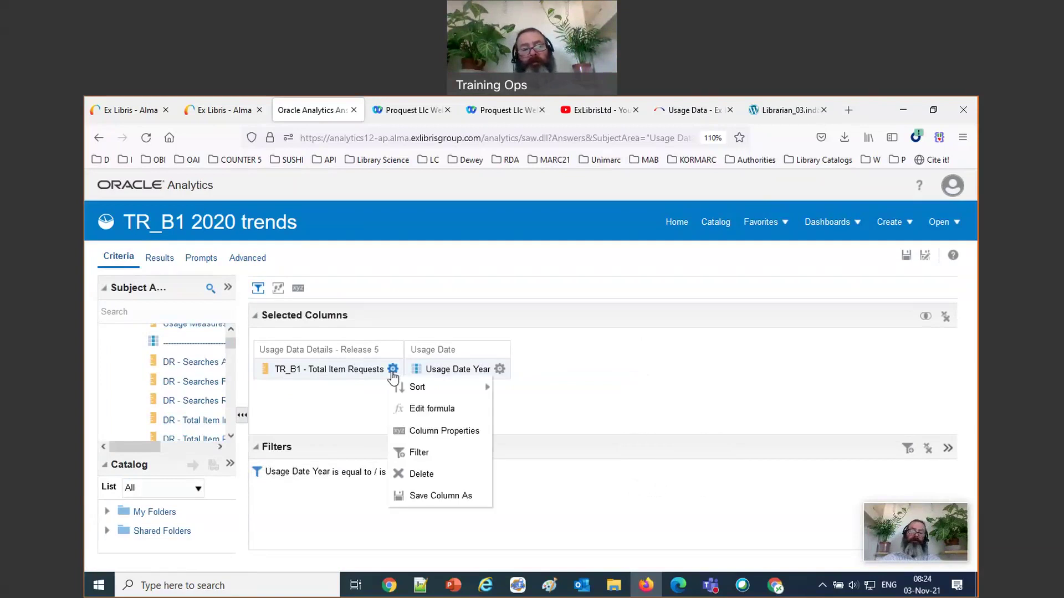
pyautogui.click(421, 474)
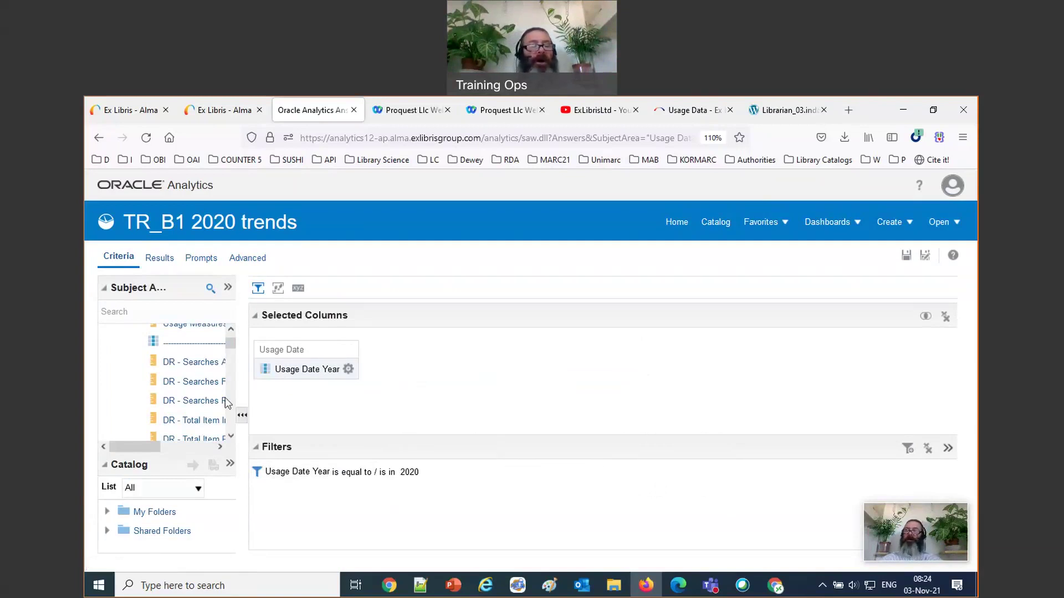
# Widen the Subject Areas pane and collapse the Usage Data Details - Release 5 and Usage Date folders
pyautogui.scroll(-5, 222, 397)
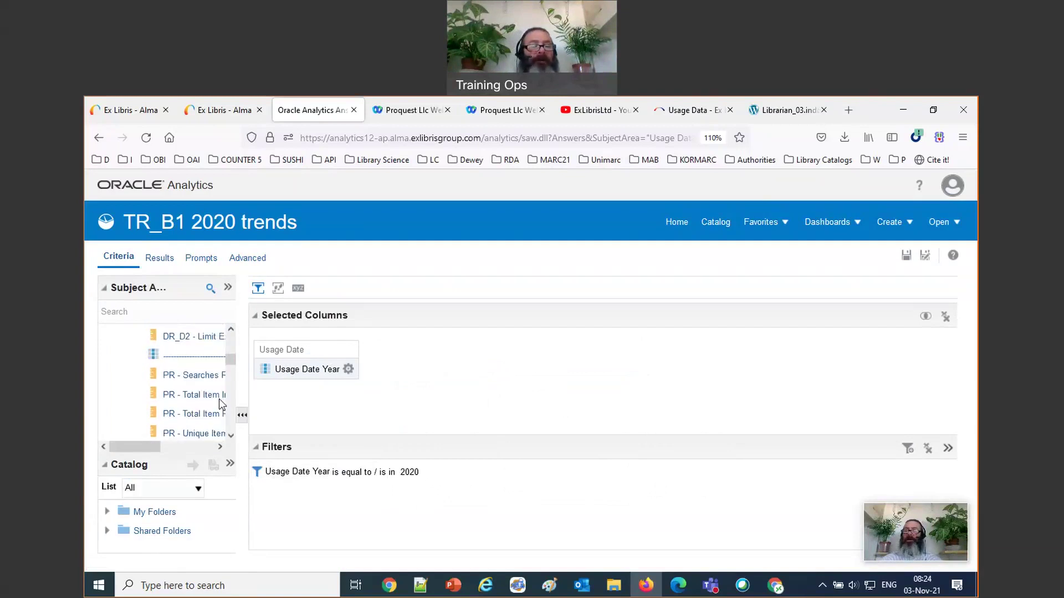
pyautogui.scroll(-5, 220, 397)
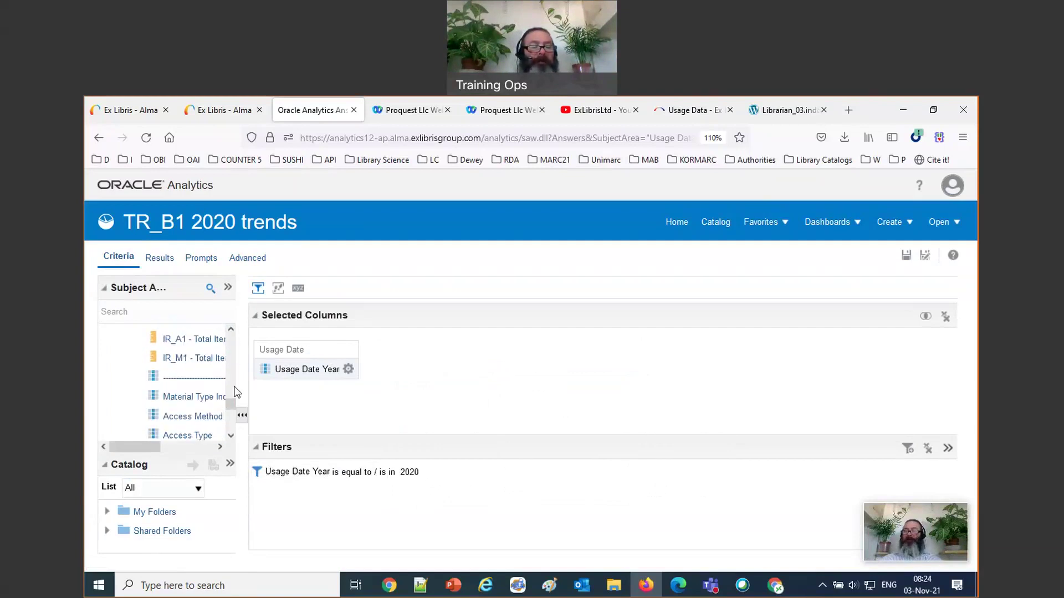
pyautogui.moveTo(239, 383); pyautogui.dragTo(288, 385)
pyautogui.scroll(-5, 255, 396)
pyautogui.scroll(3, 255, 398)
pyautogui.scroll(-3, 255, 398)
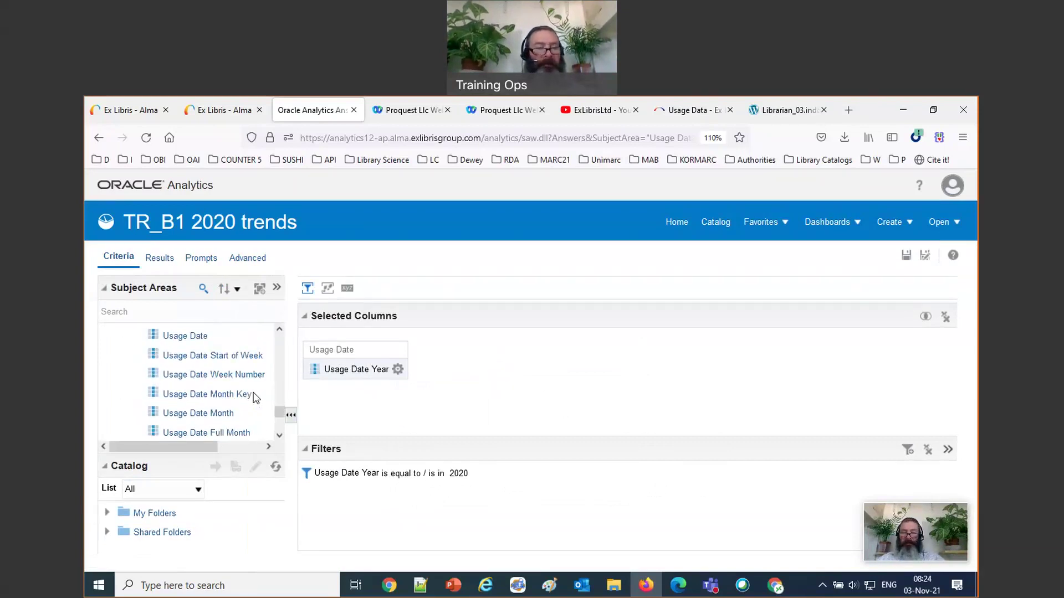
pyautogui.hotkey('ctrl', '-')
pyautogui.scroll(-5, 208, 382)
pyautogui.scroll(10, 208, 383)
pyautogui.scroll(10, 208, 384)
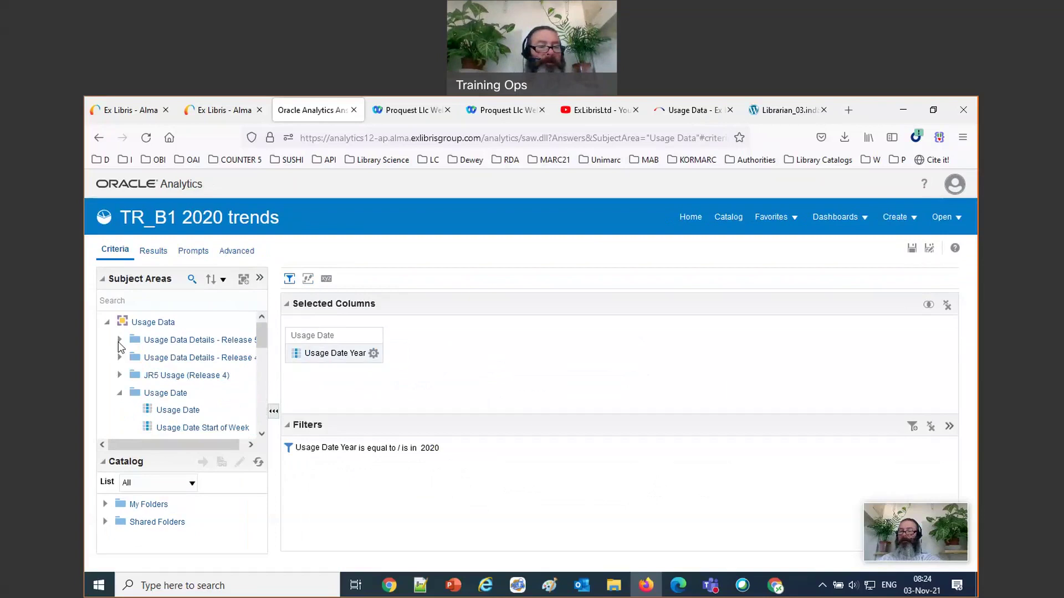
pyautogui.click(119, 393)
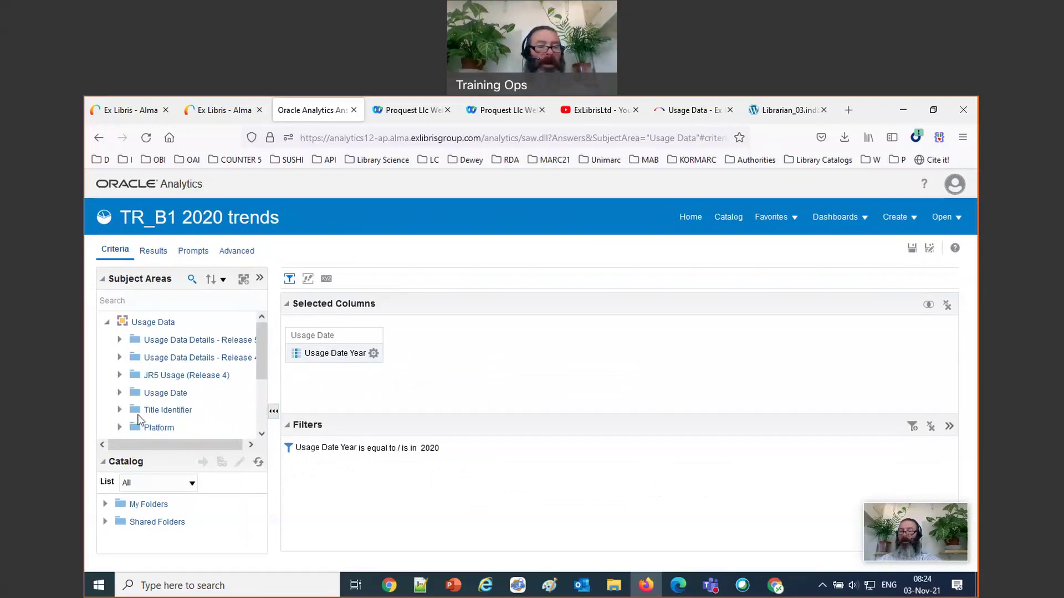
# Add Platform from the Platform folder as the second selected column, and widen the Subject Areas pane further to fit the full folder names
pyautogui.click(119, 428)
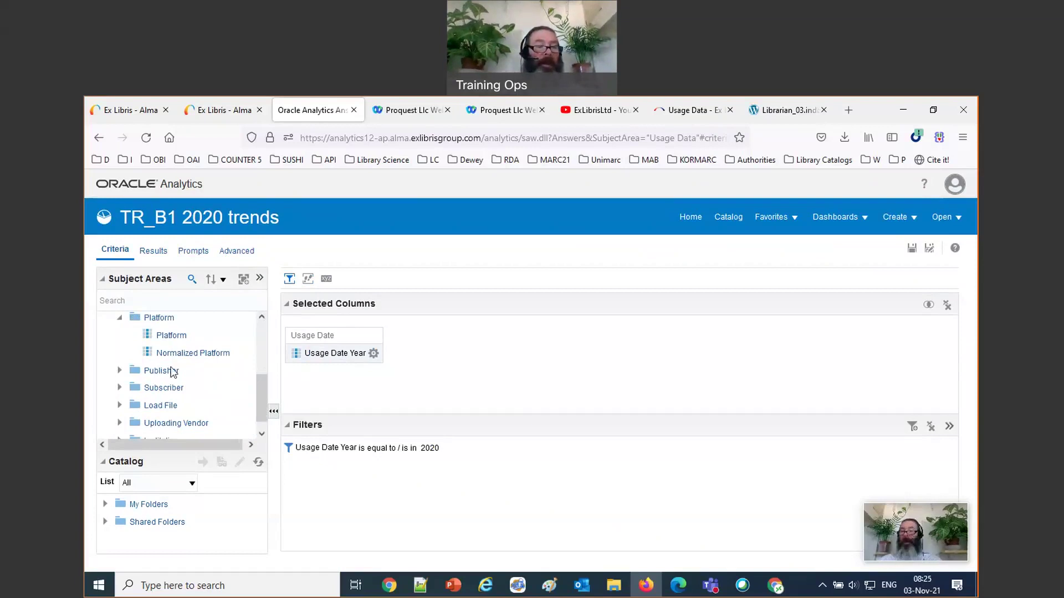
pyautogui.moveTo(178, 342); pyautogui.dragTo(392, 354)
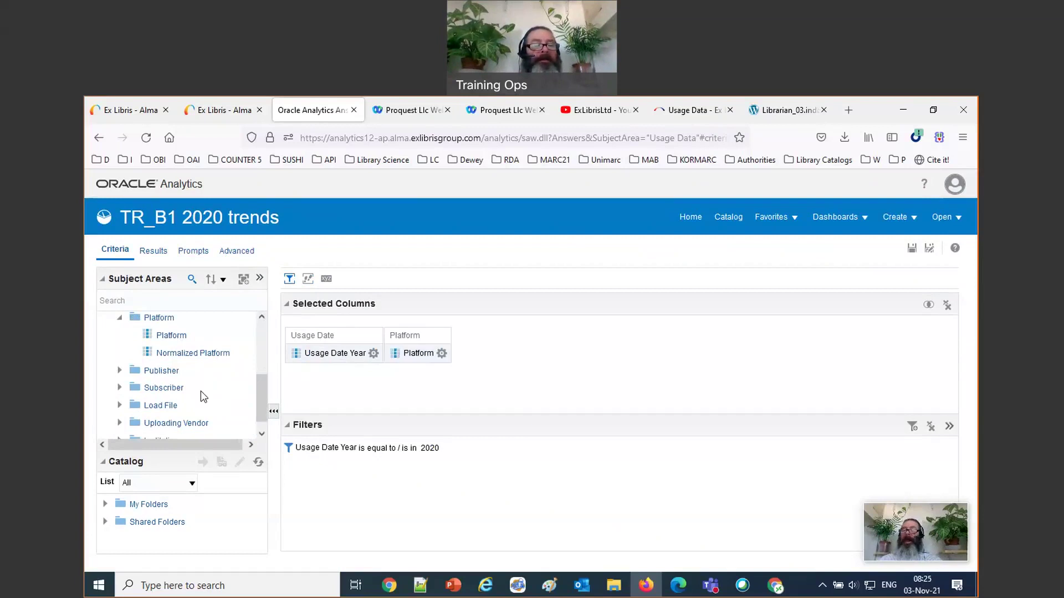
pyautogui.scroll(3, 201, 391)
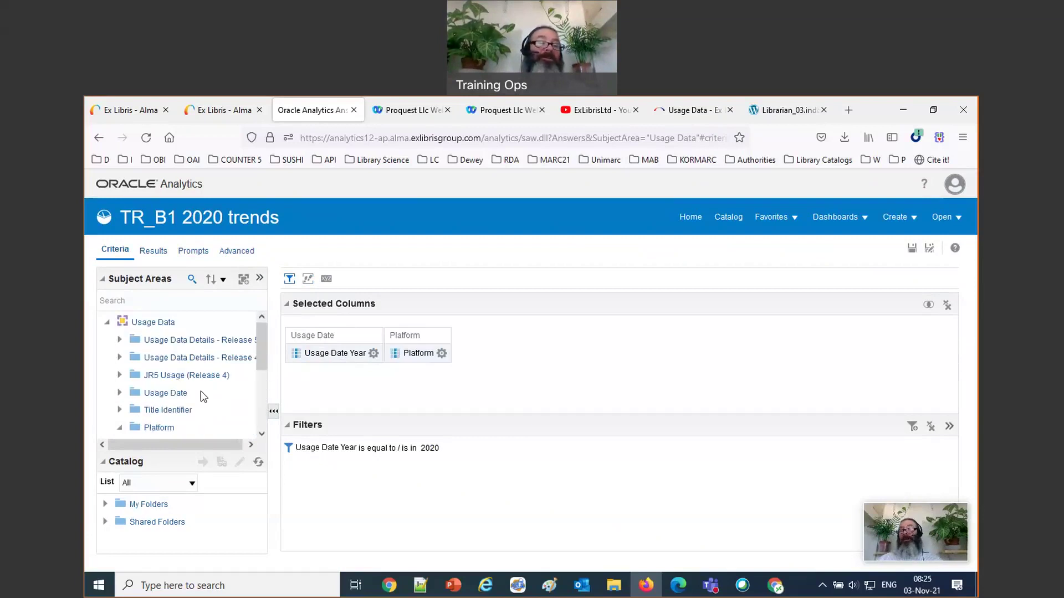
pyautogui.moveTo(265, 383); pyautogui.dragTo(454, 387)
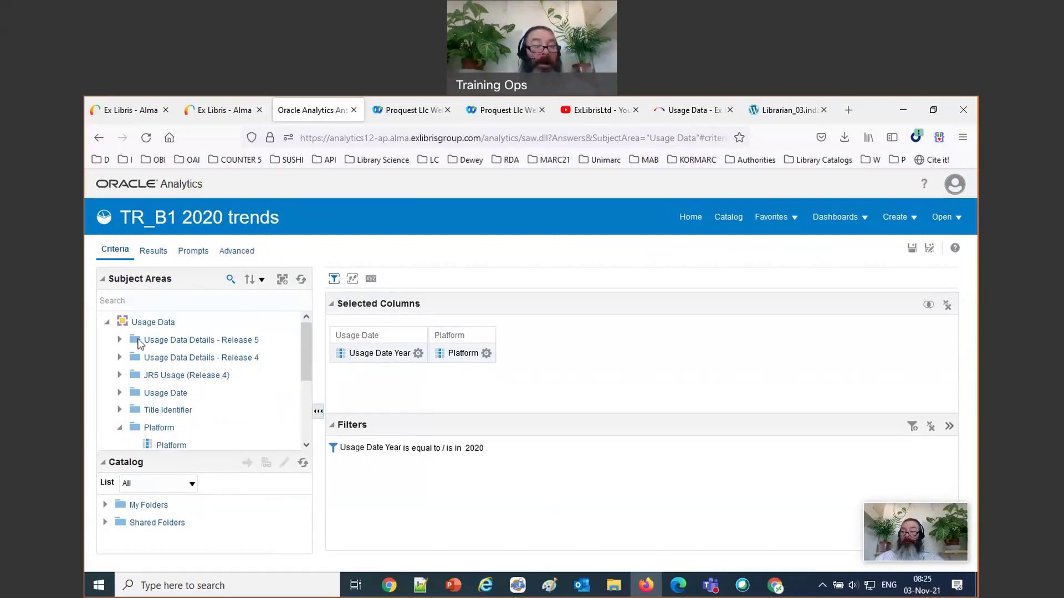
# Add PR - Total Item Investigations from the Usage Data Details - Release 5 folder as the third selected column
pyautogui.click(119, 340)
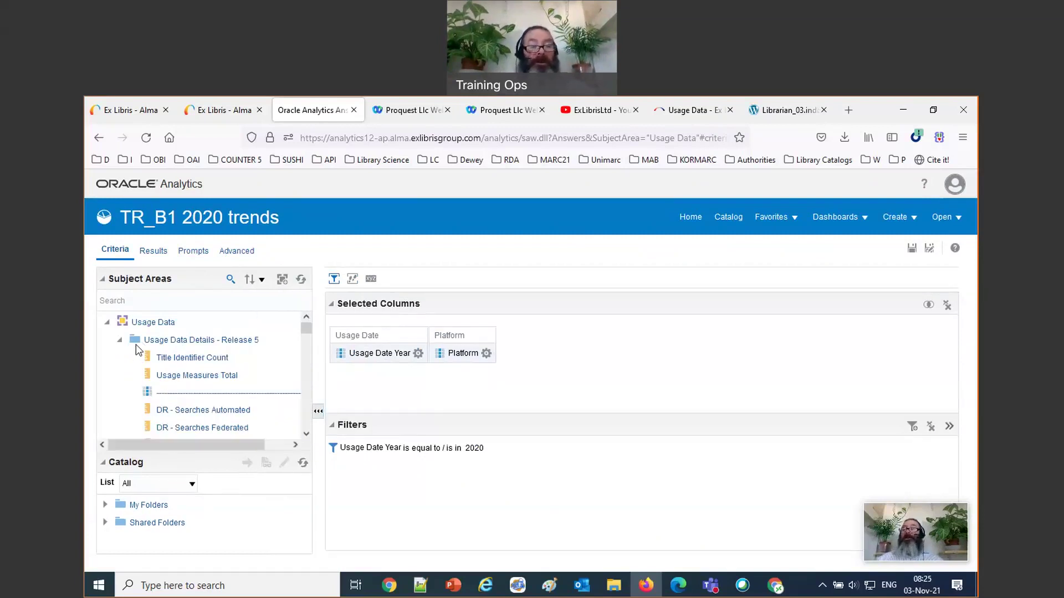
pyautogui.scroll(-5, 174, 376)
pyautogui.scroll(-6, 178, 380)
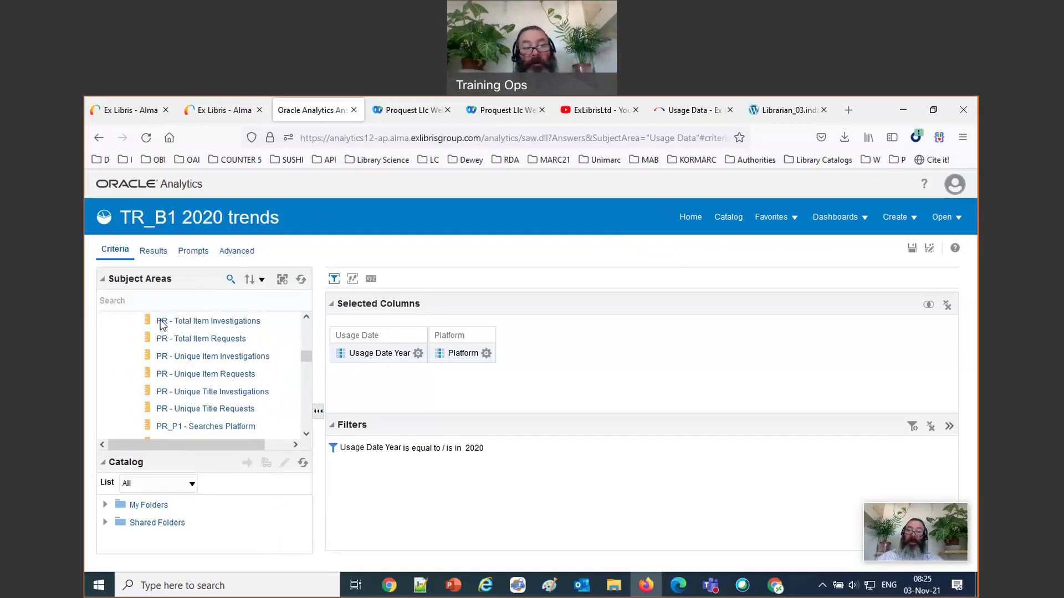
pyautogui.moveTo(163, 325); pyautogui.dragTo(577, 401)
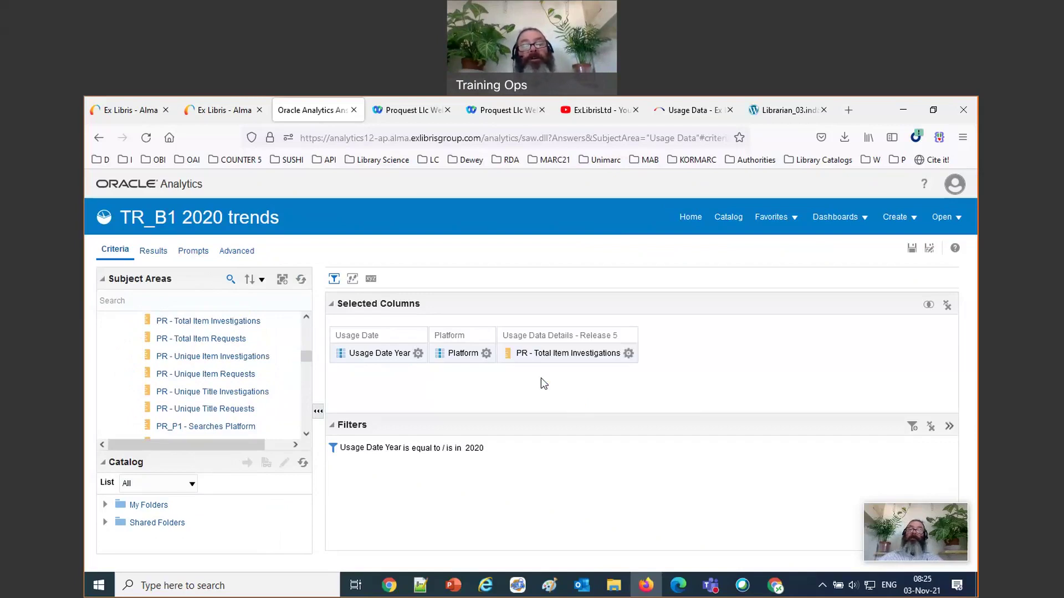
# Sort the PR - Total Item Investigations column in descending order and display the results
pyautogui.click(486, 353)
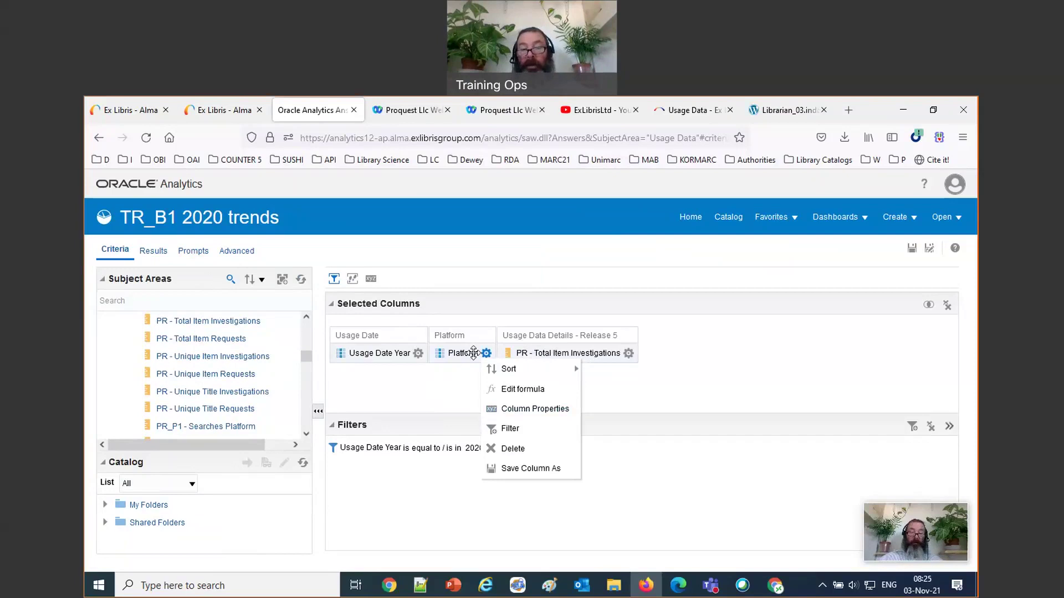
pyautogui.click(628, 353)
pyautogui.moveTo(651, 368)
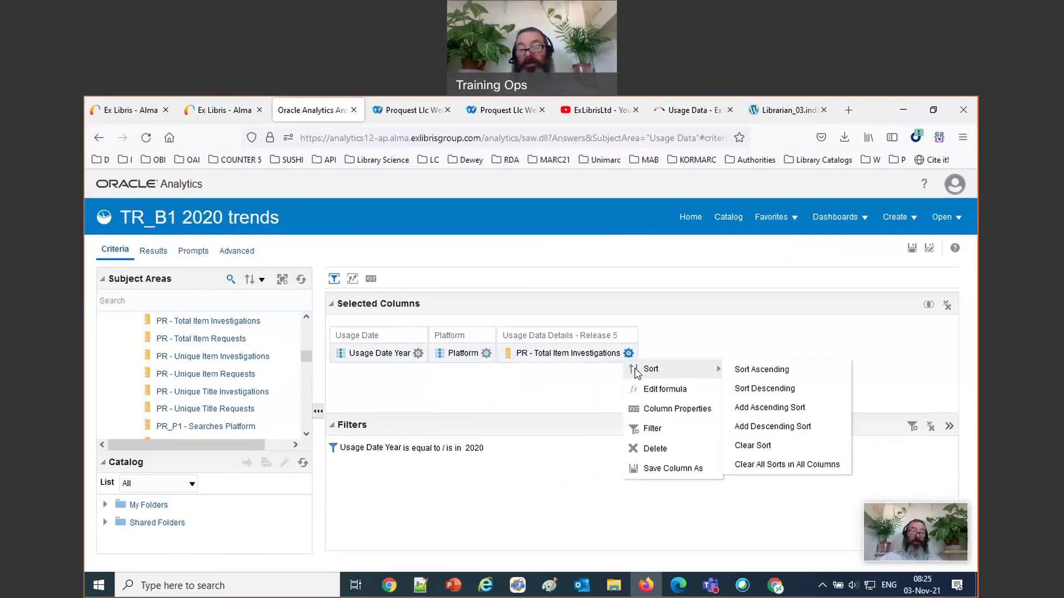
pyautogui.click(754, 389)
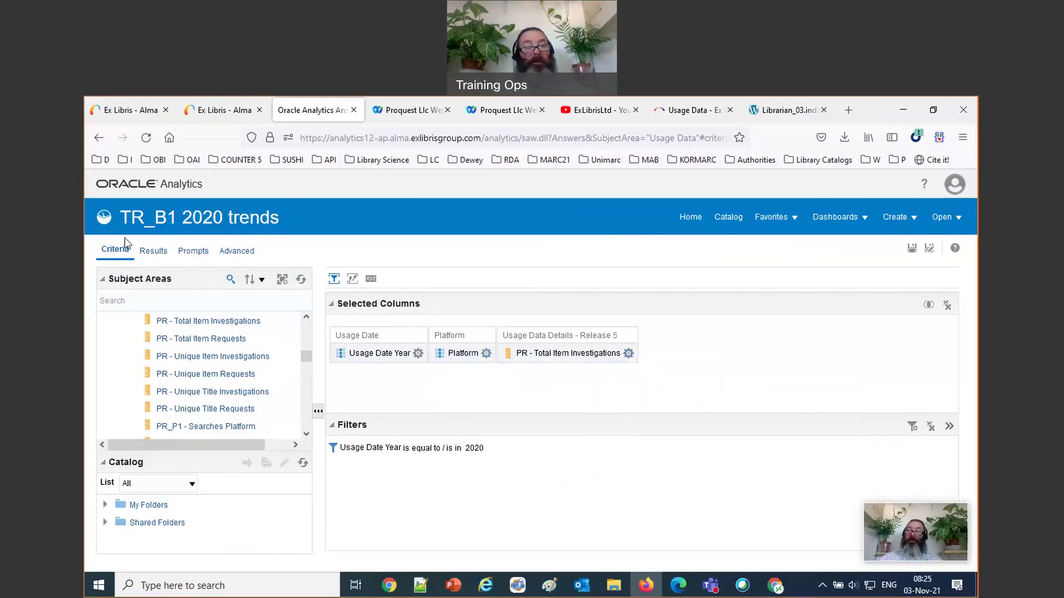
pyautogui.click(154, 250)
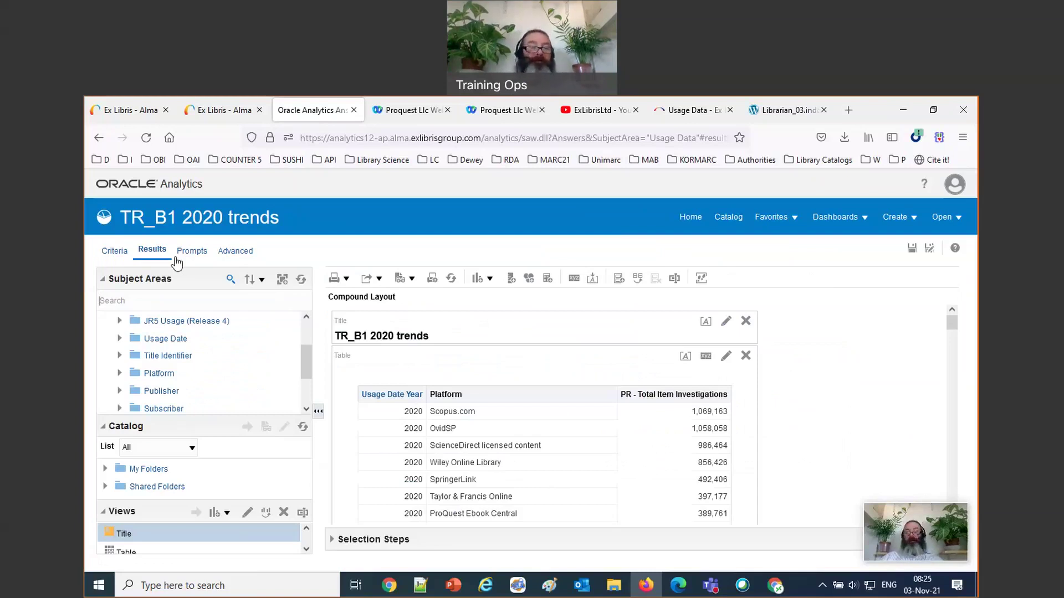
# Return to the criteria and filter PR - Total Item Investigations with the operator "is in top" and the value 5
pyautogui.click(114, 251)
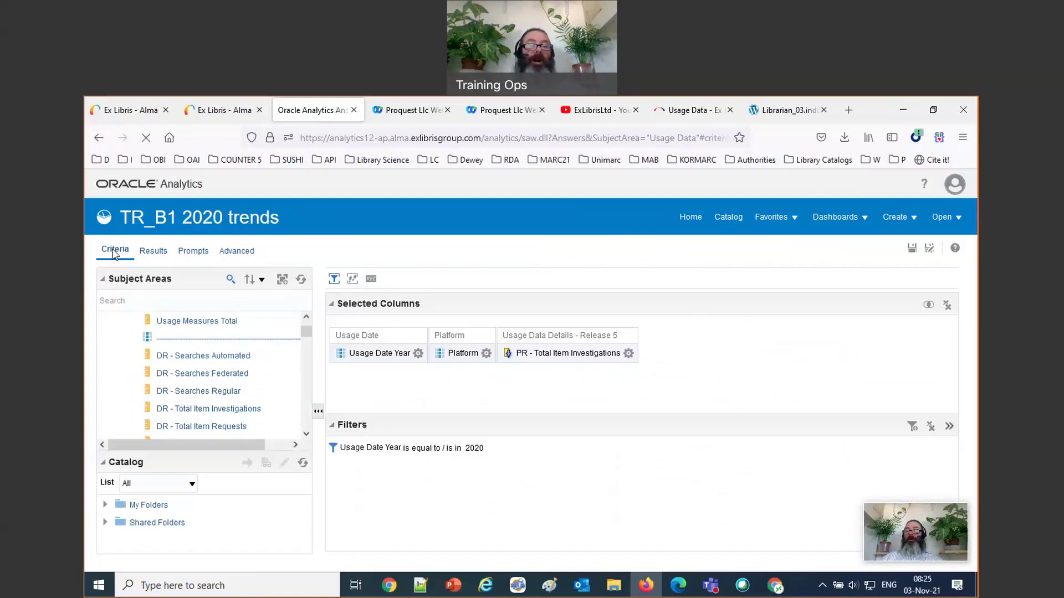
pyautogui.click(629, 353)
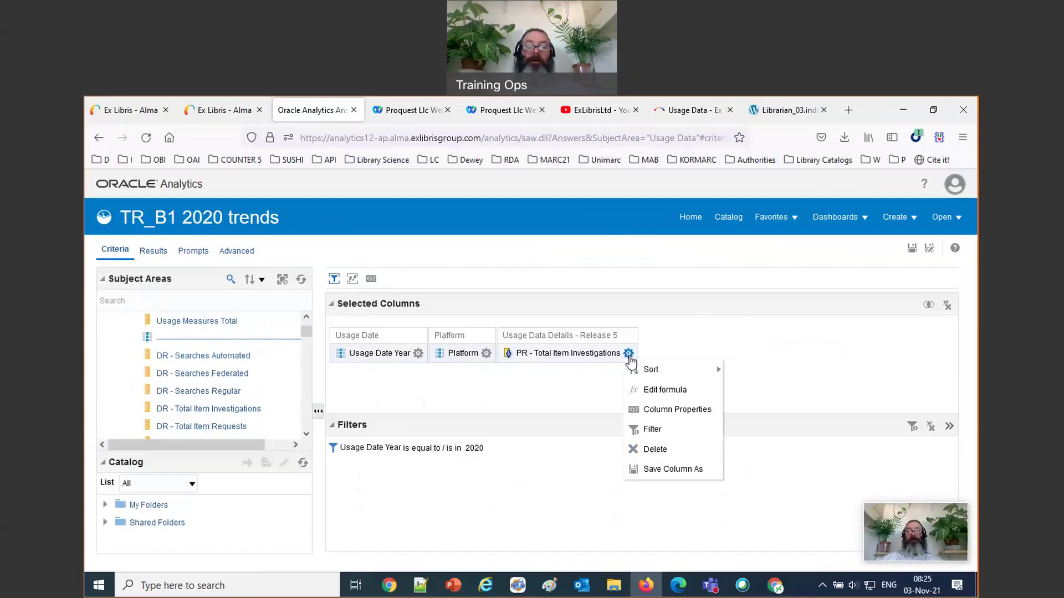
pyautogui.click(653, 429)
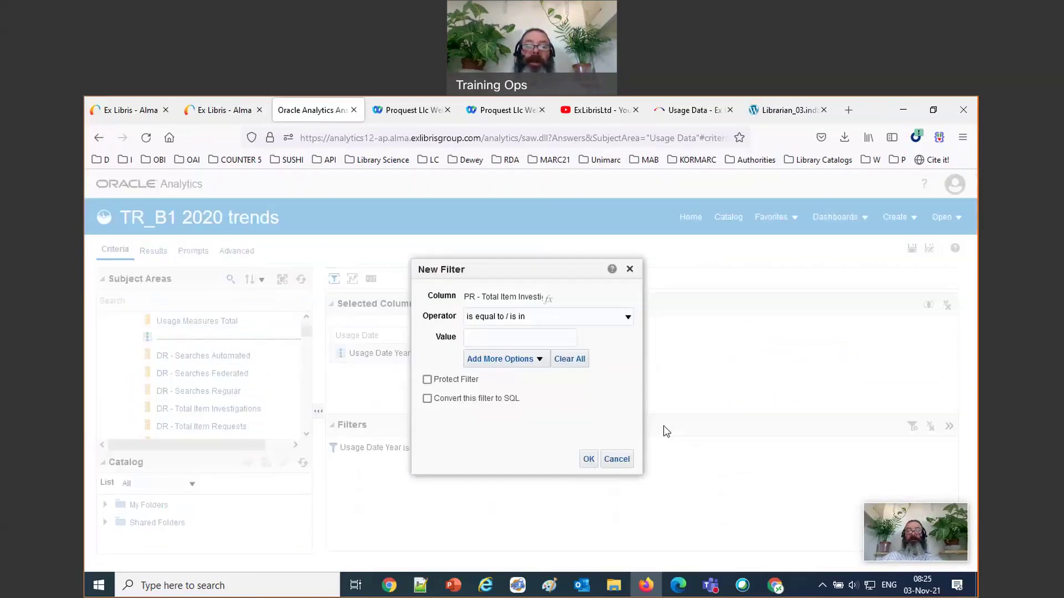
pyautogui.click(526, 318)
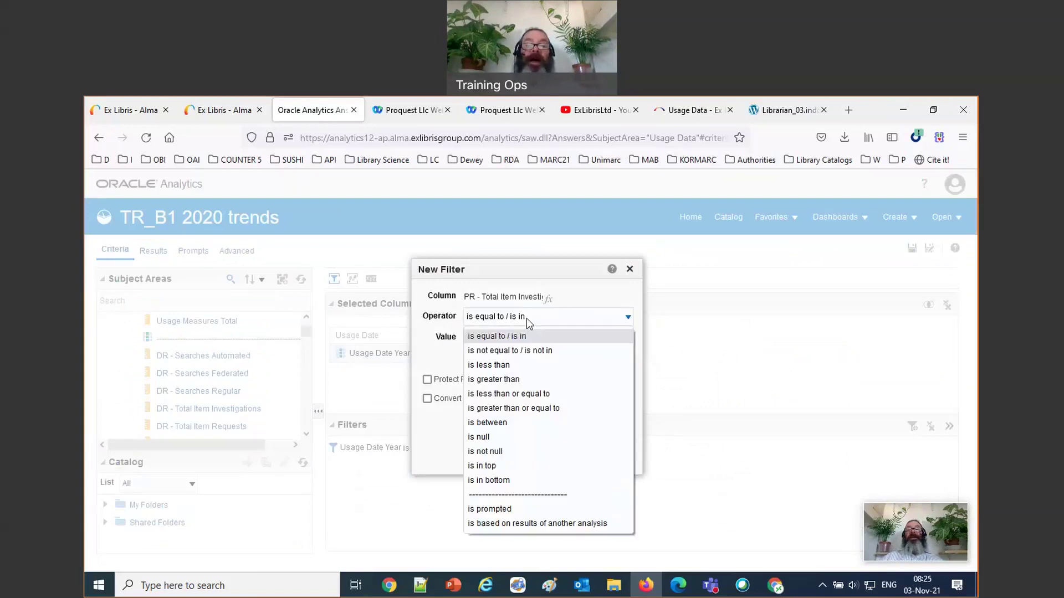
pyautogui.click(492, 470)
pyautogui.doubleClick(480, 338)
pyautogui.write('5')
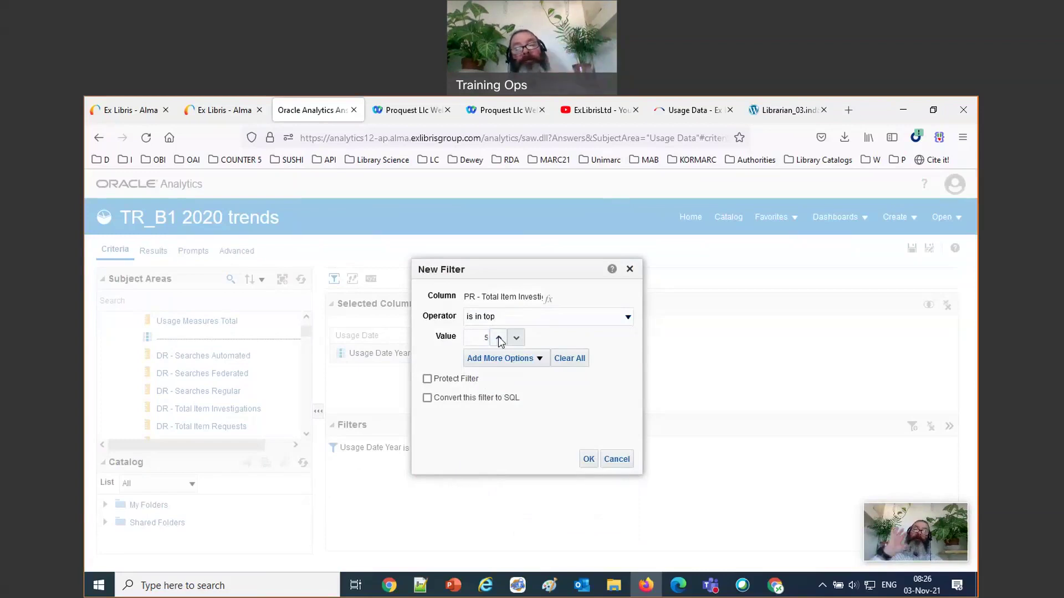
pyautogui.click(587, 461)
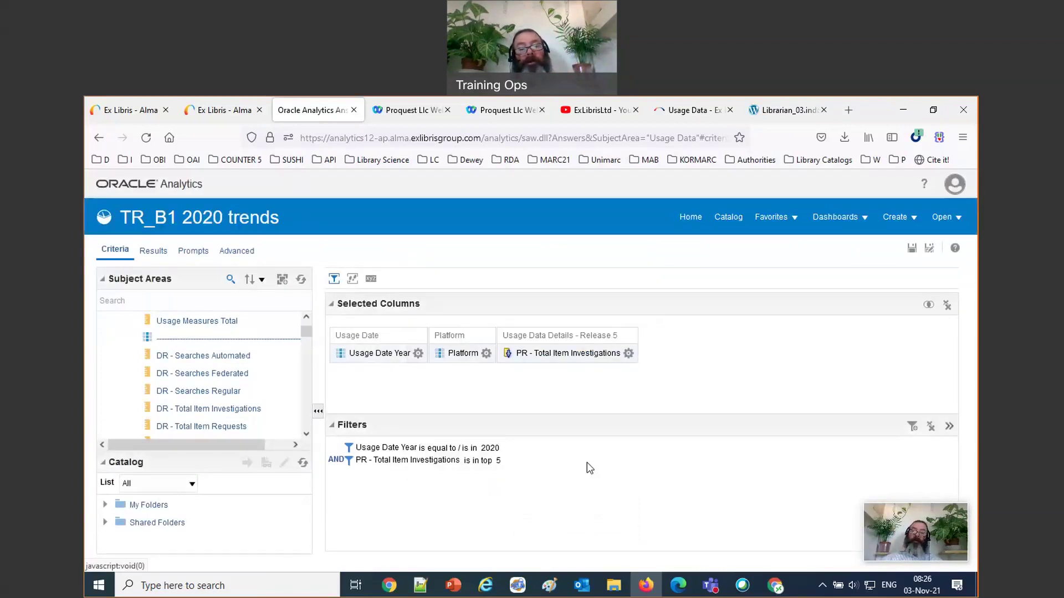
pyautogui.click(153, 250)
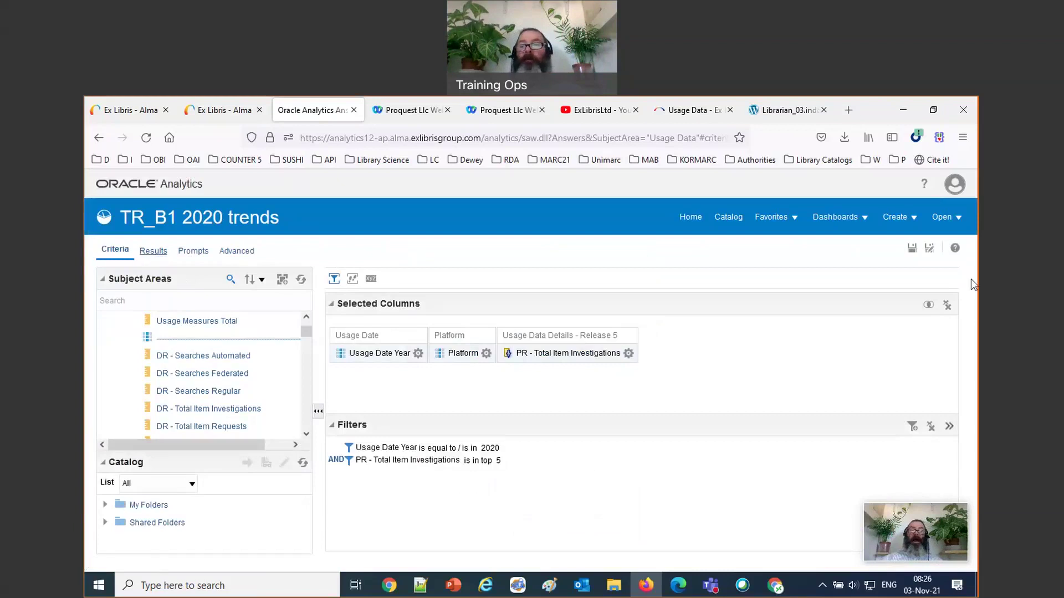
# Save a copy of the analysis as "Top 5 platforms for PR Total item investigations in 2020" in the same personal subfolder of My Folders
pyautogui.click(930, 249)
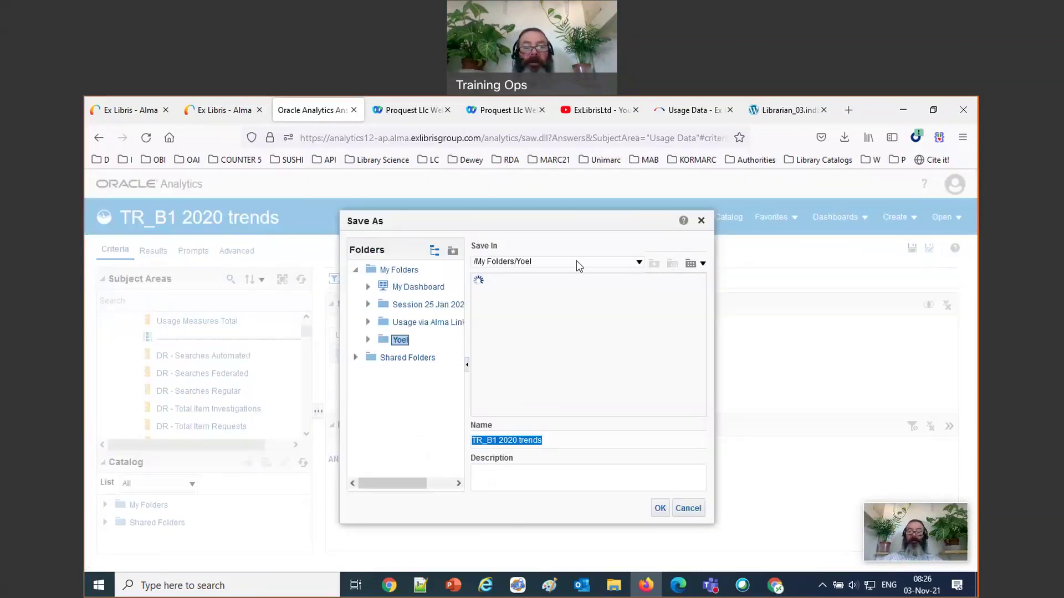
pyautogui.moveTo(567, 220); pyautogui.dragTo(853, 234)
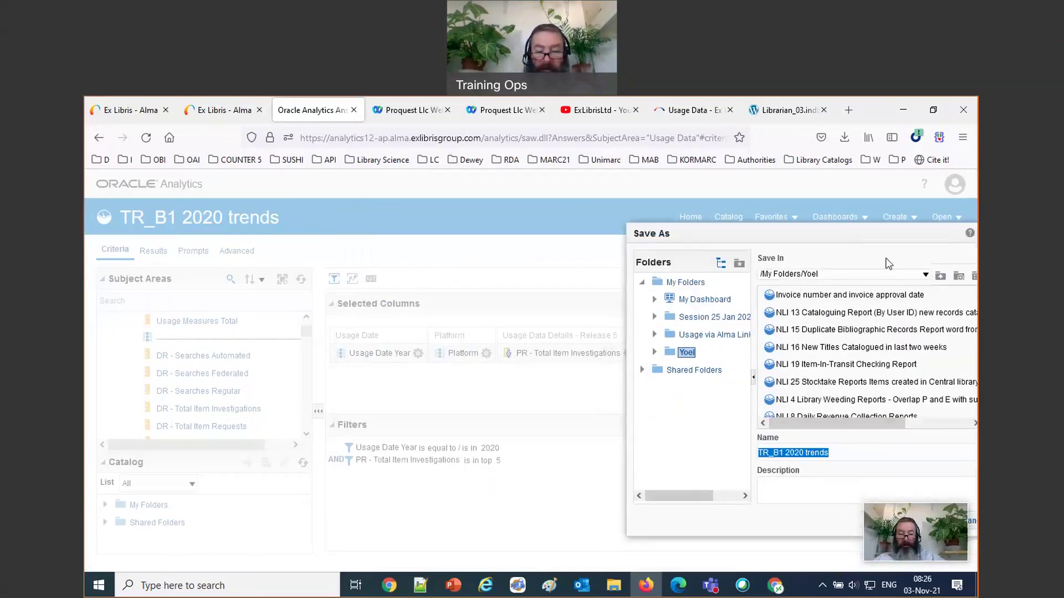
pyautogui.write('Top 5 platforms for ')
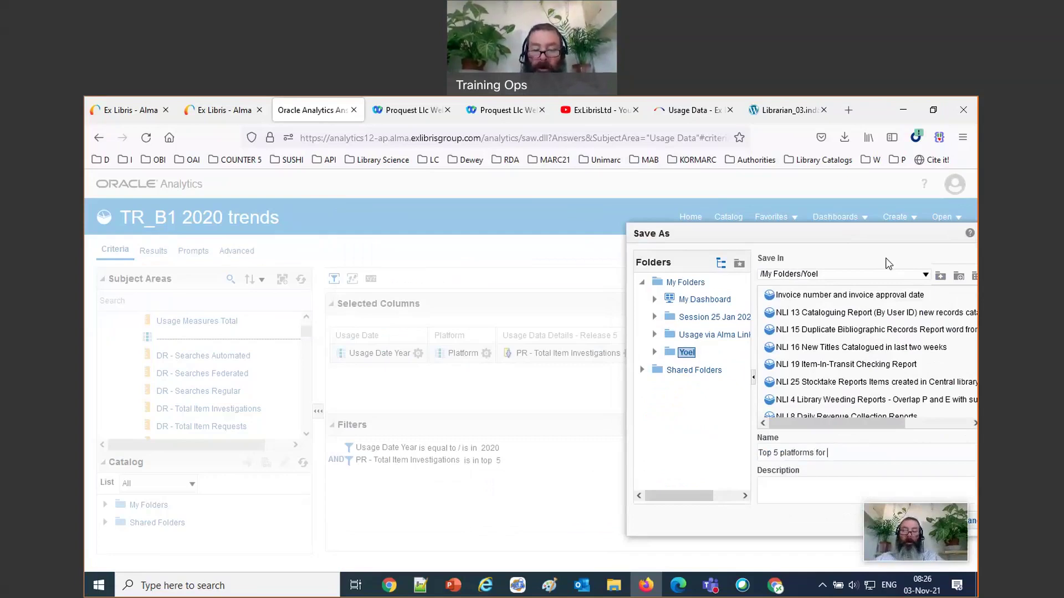
pyautogui.write('PR Total item investigations in 2020')
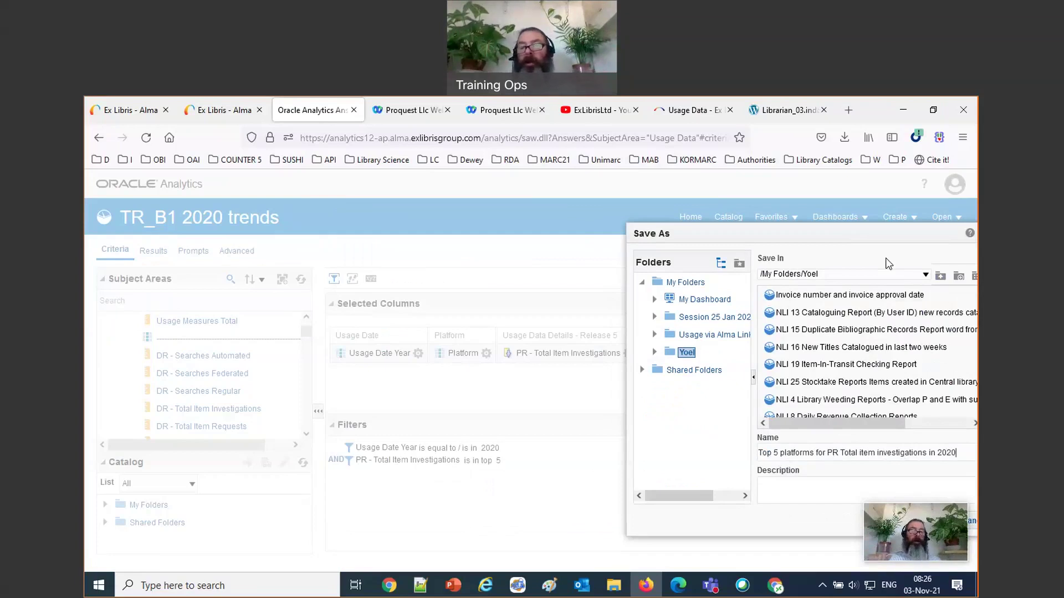
pyautogui.press('Return')
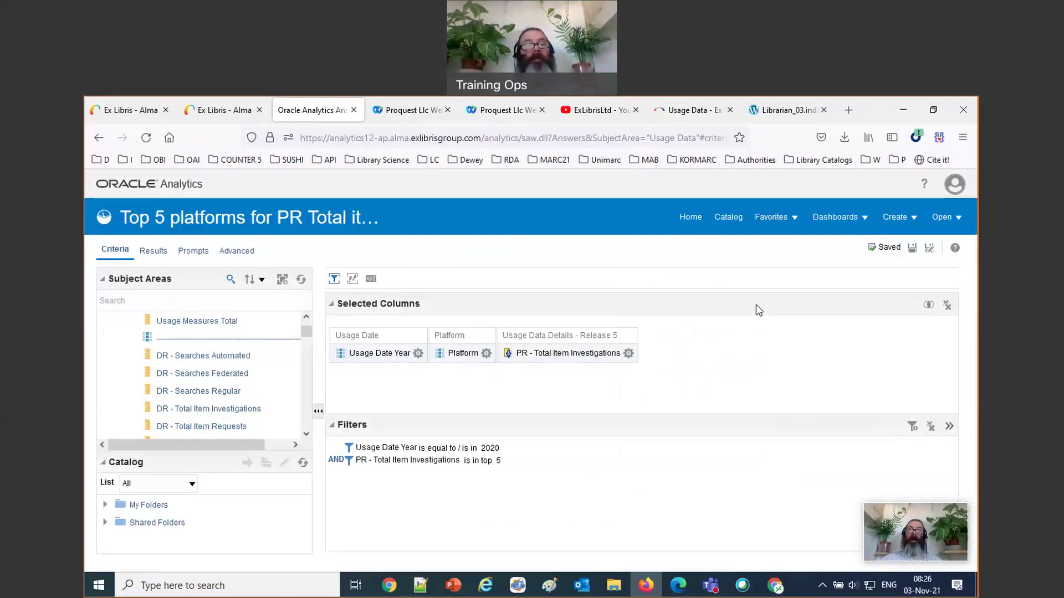
# Display the results and remove the line graph below the table from the compound layout
pyautogui.click(152, 249)
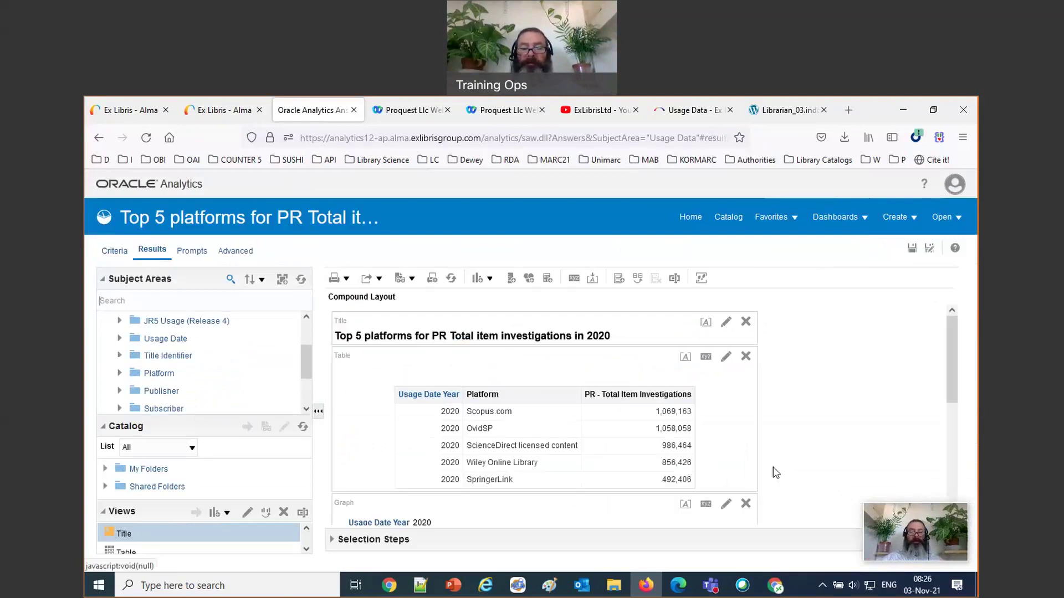
pyautogui.scroll(-4, 781, 466)
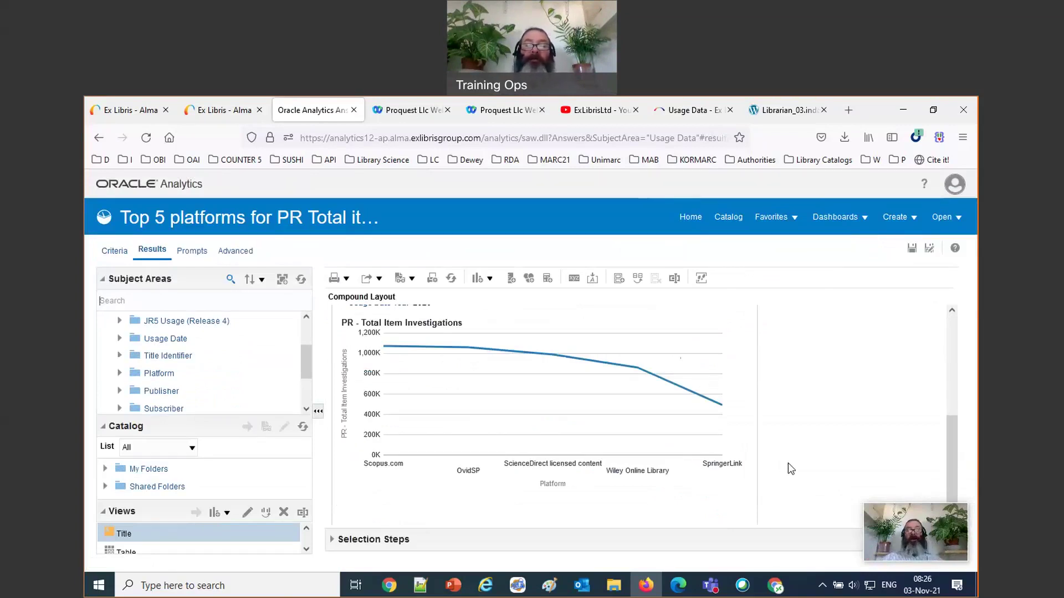
pyautogui.scroll(4, 788, 469)
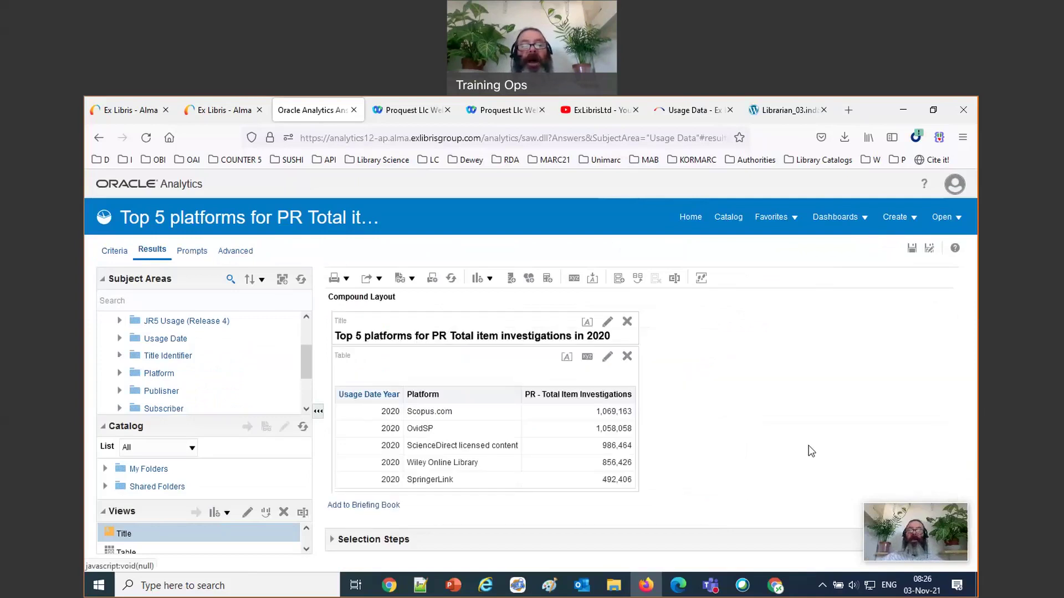
# Add a pie graph view to the compound layout
pyautogui.click(489, 278)
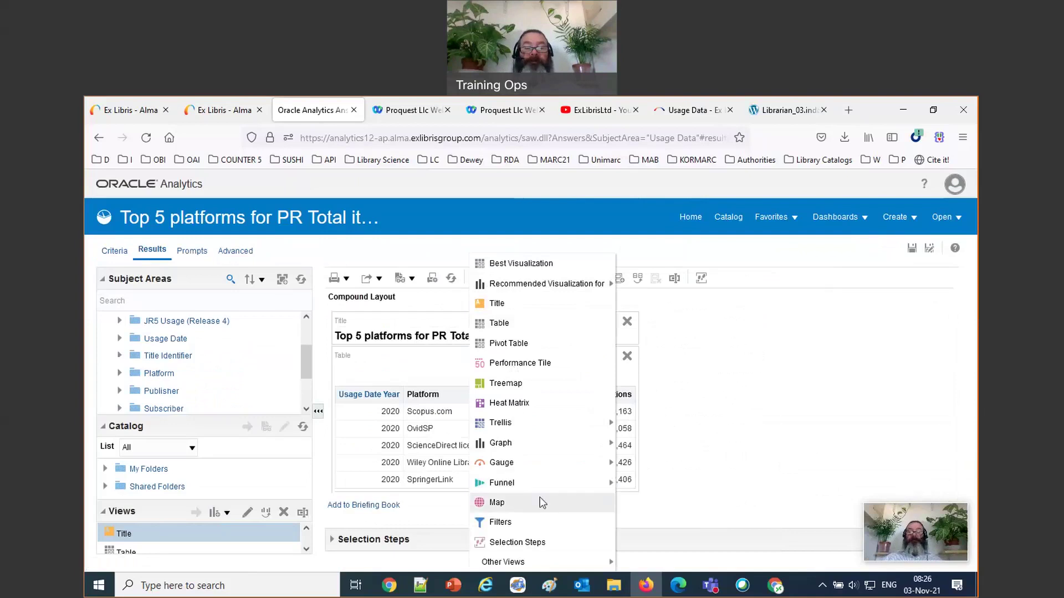
pyautogui.moveTo(544, 447)
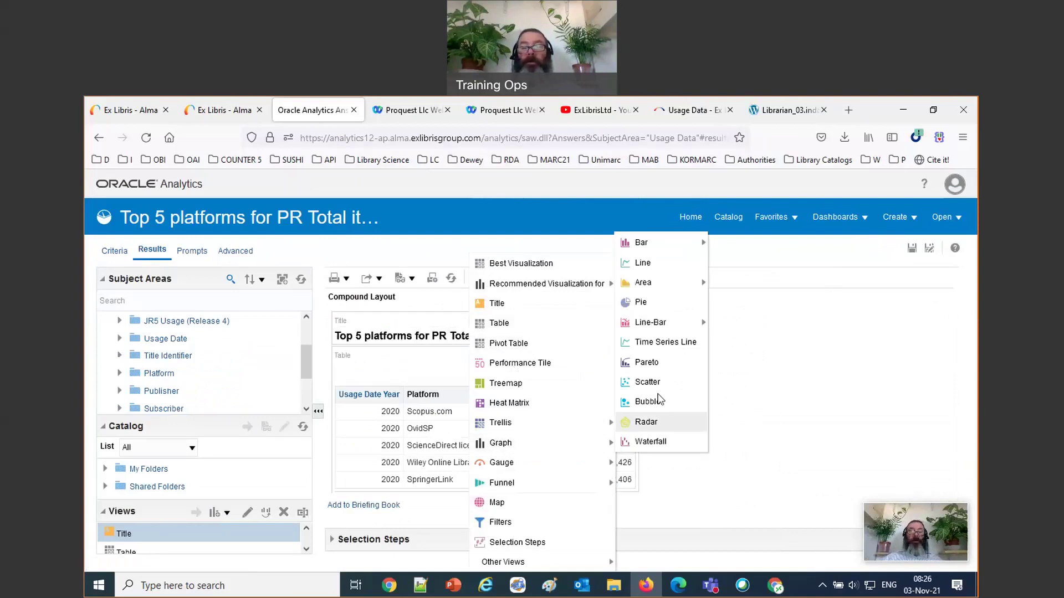
pyautogui.click(638, 304)
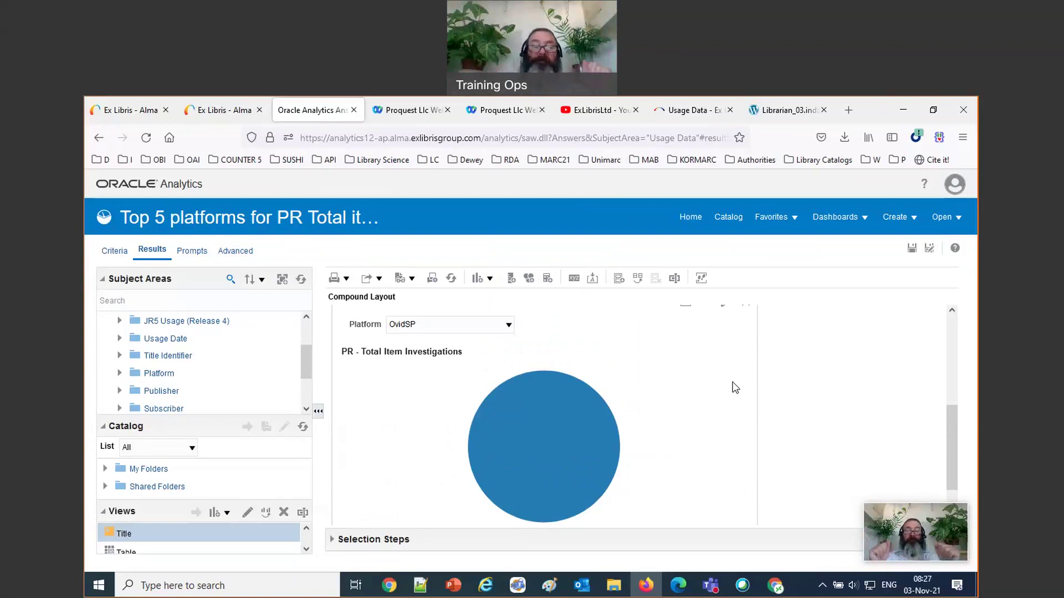
# Edit the pie graph, enlarge its Layout area, and move Usage Date Year from Slices to Sections
pyautogui.scroll(1, 590, 314)
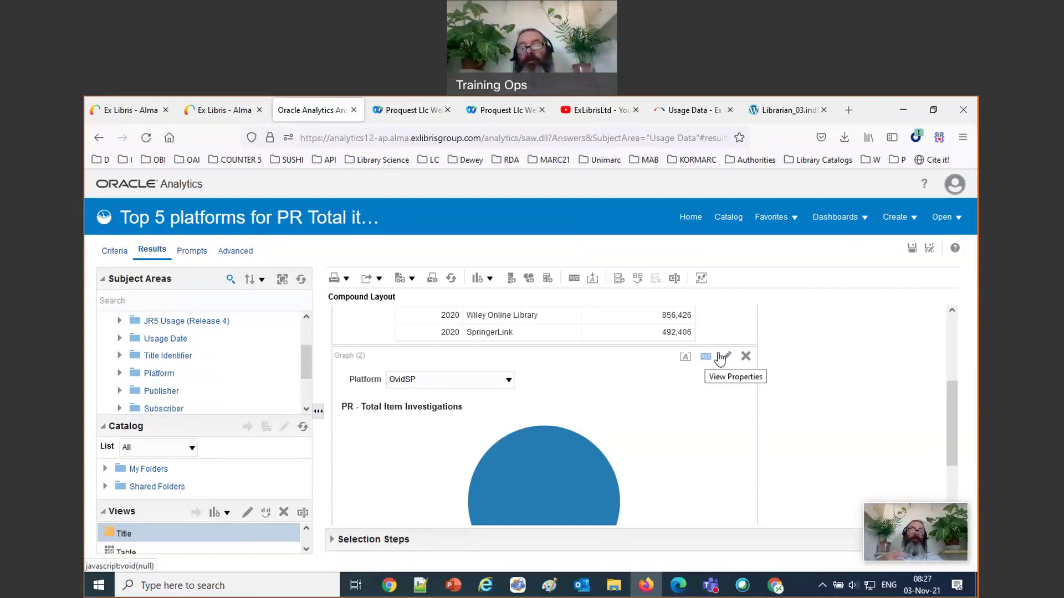
pyautogui.click(725, 358)
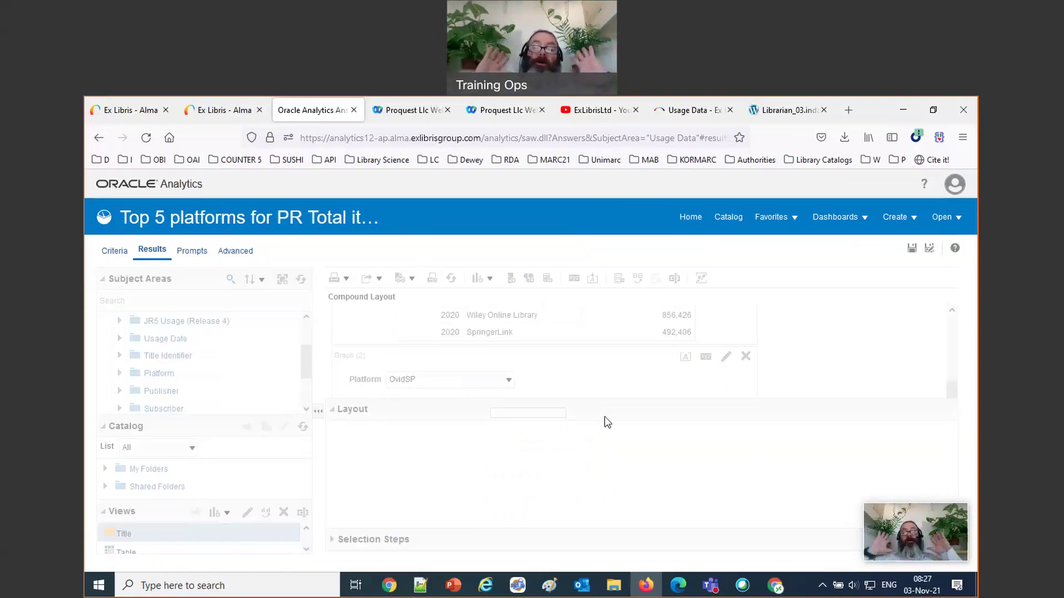
pyautogui.moveTo(612, 396); pyautogui.dragTo(613, 339)
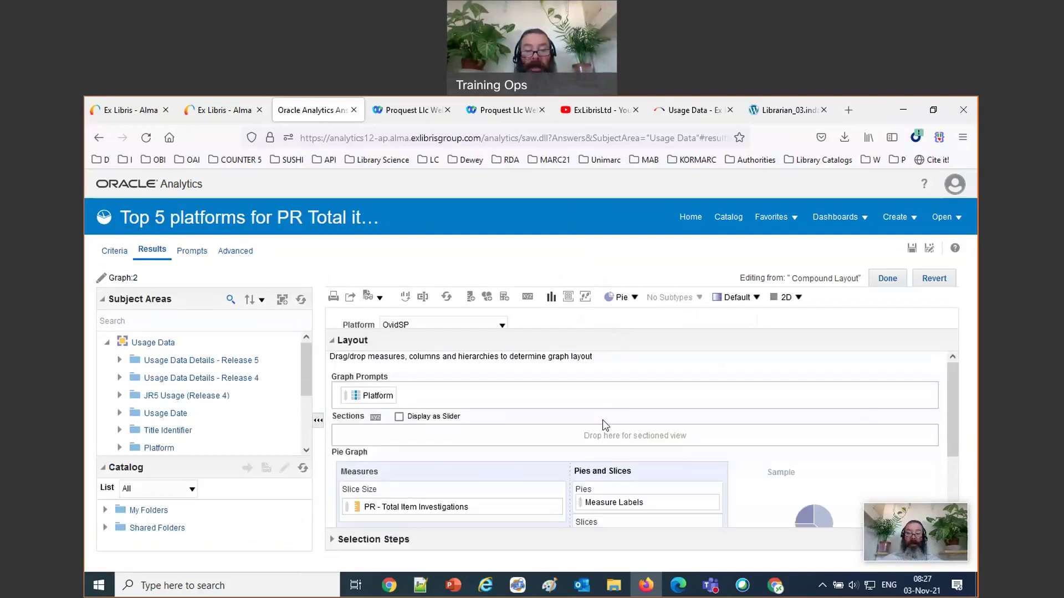
pyautogui.scroll(-2, 647, 442)
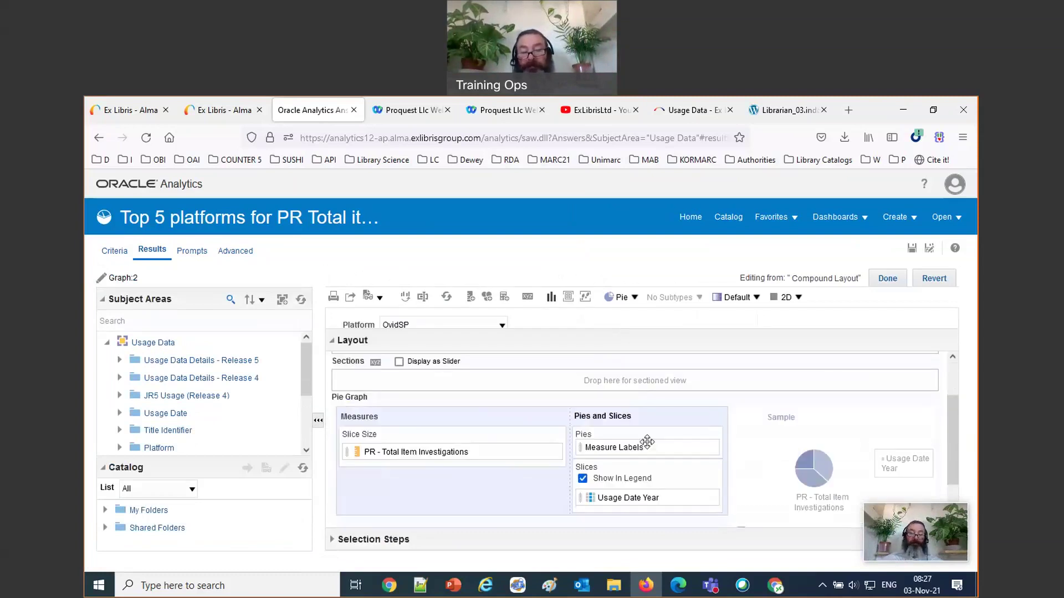
pyautogui.scroll(-2, 648, 442)
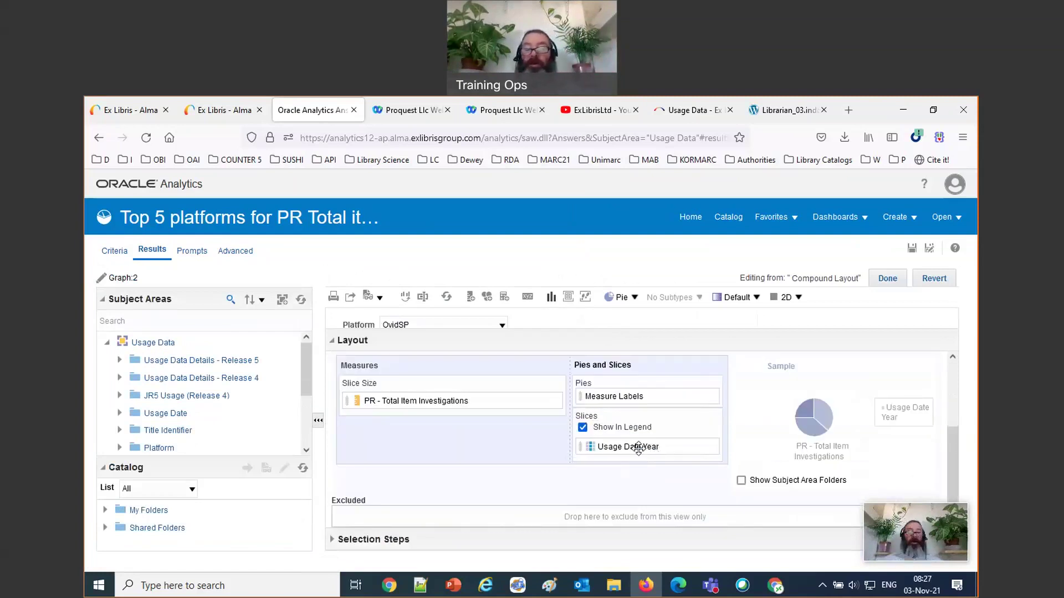
pyautogui.scroll(4, 638, 446)
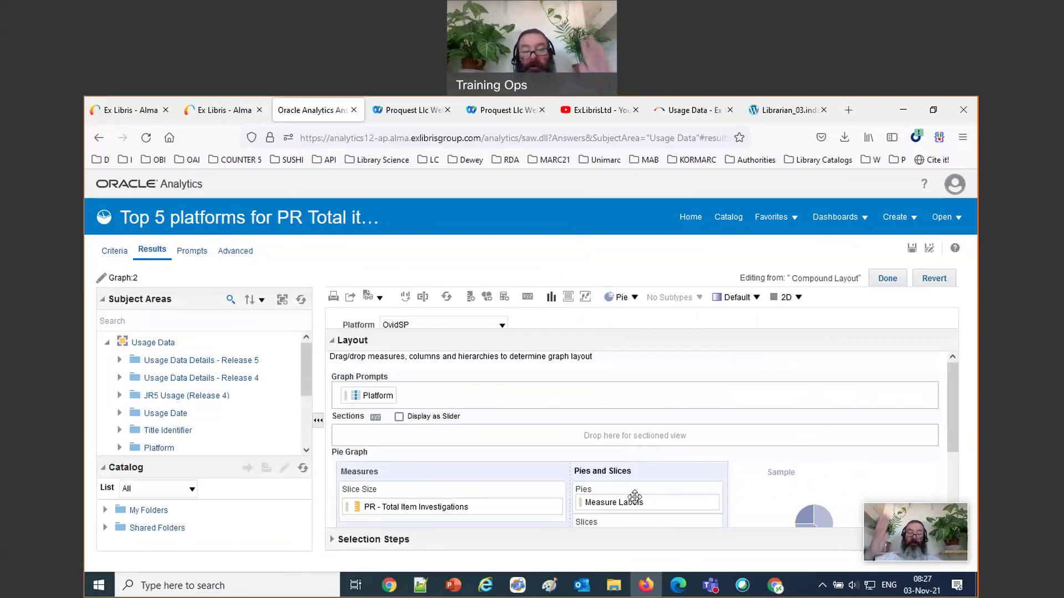
pyautogui.scroll(-3, 634, 513)
pyautogui.scroll(-2, 632, 510)
pyautogui.moveTo(620, 446); pyautogui.dragTo(540, 436)
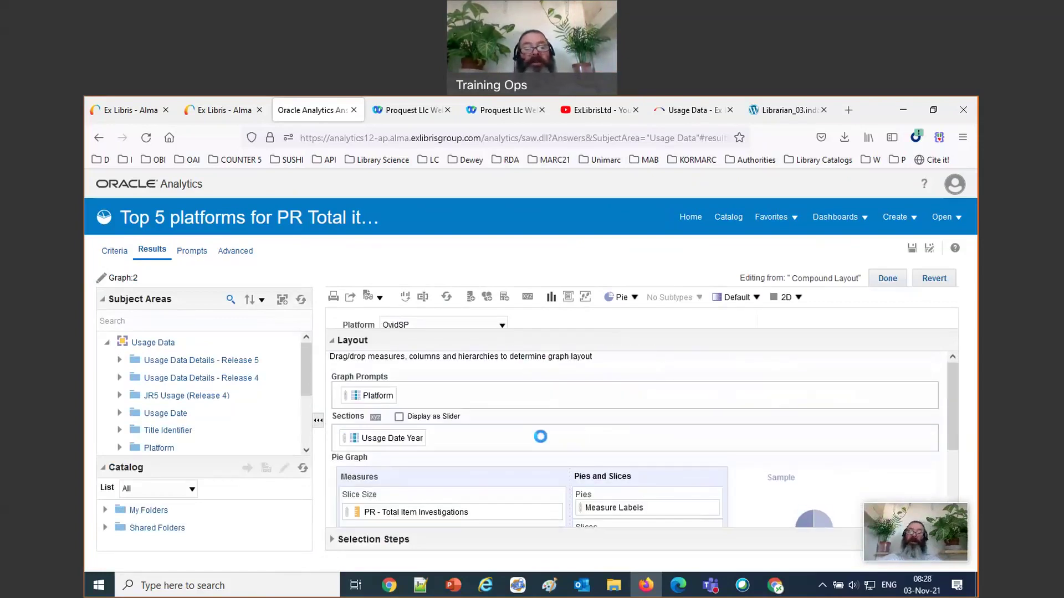
# Move Platform from Graph Prompts to the pie graph's Slices, finish editing, and check the pie graph in the compound layout
pyautogui.moveTo(362, 391); pyautogui.dragTo(592, 420)
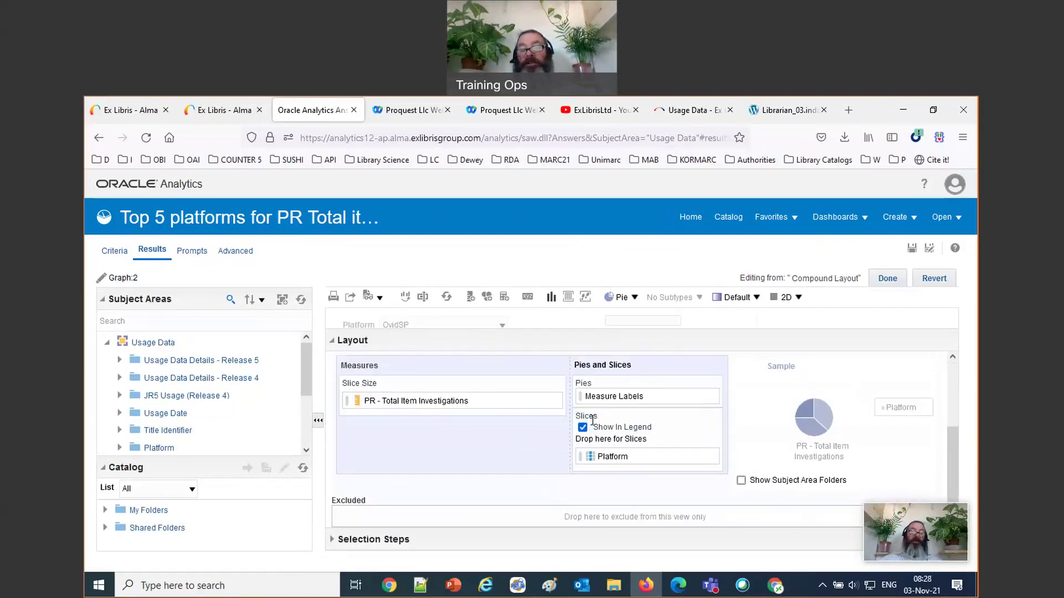
pyautogui.click(885, 281)
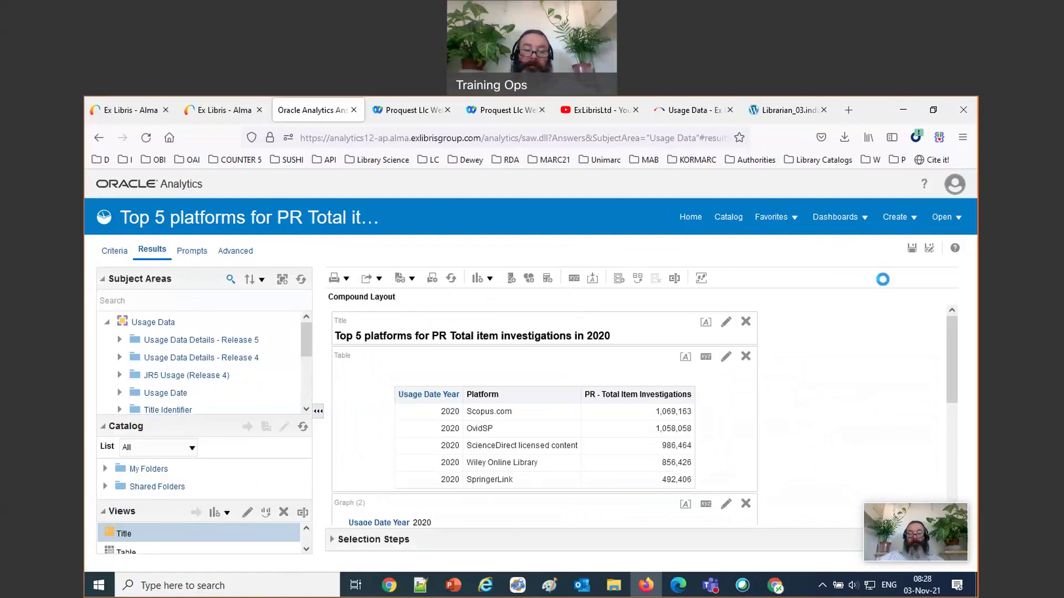
pyautogui.scroll(-5, 874, 368)
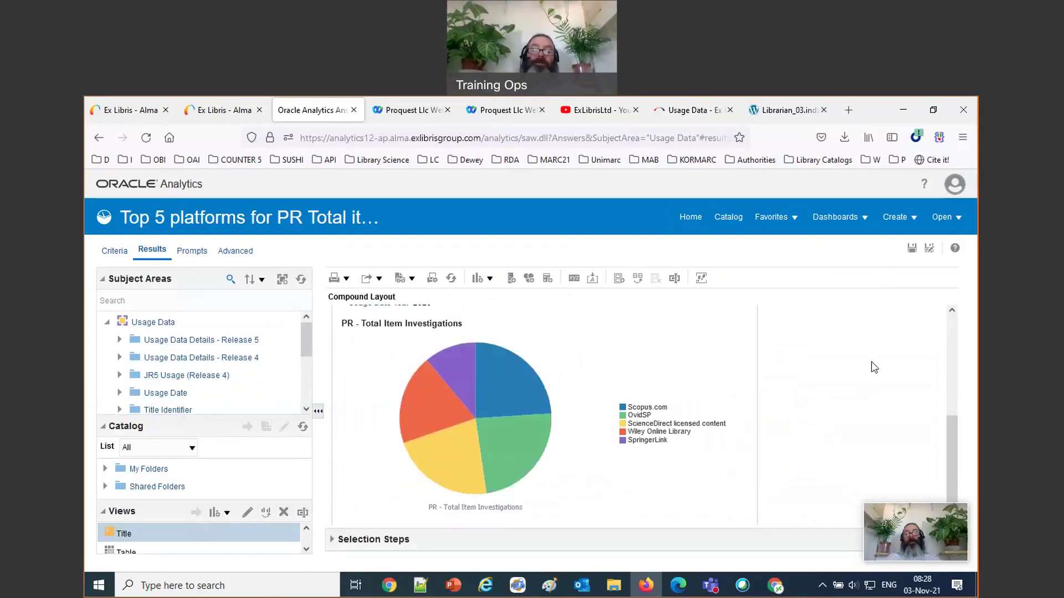
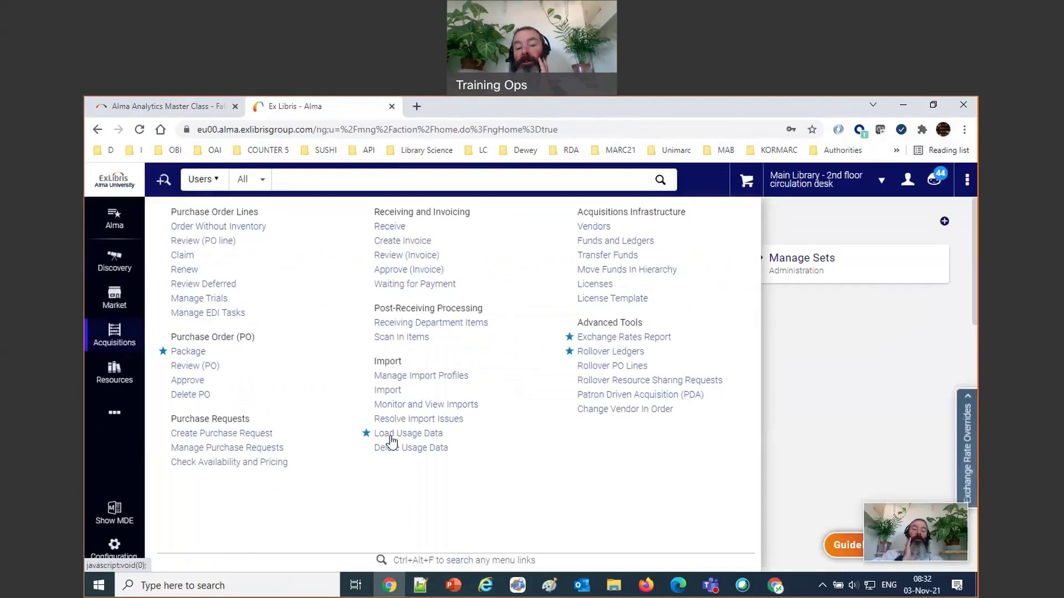
# Open the usage data loader and view the Subscriber options offered for uploading a usage file
pyautogui.click(391, 436)
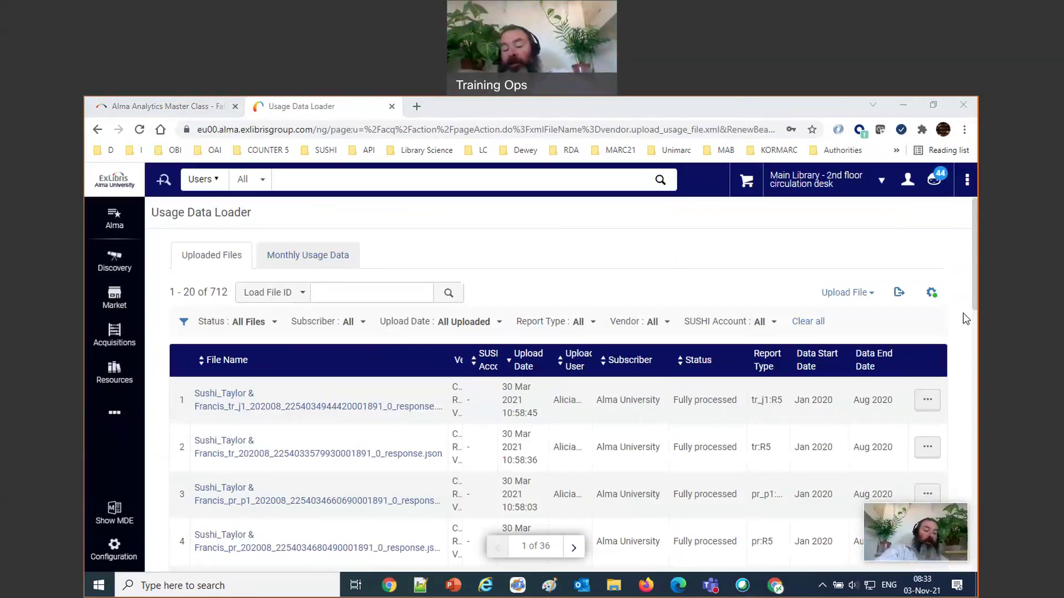
pyautogui.click(845, 292)
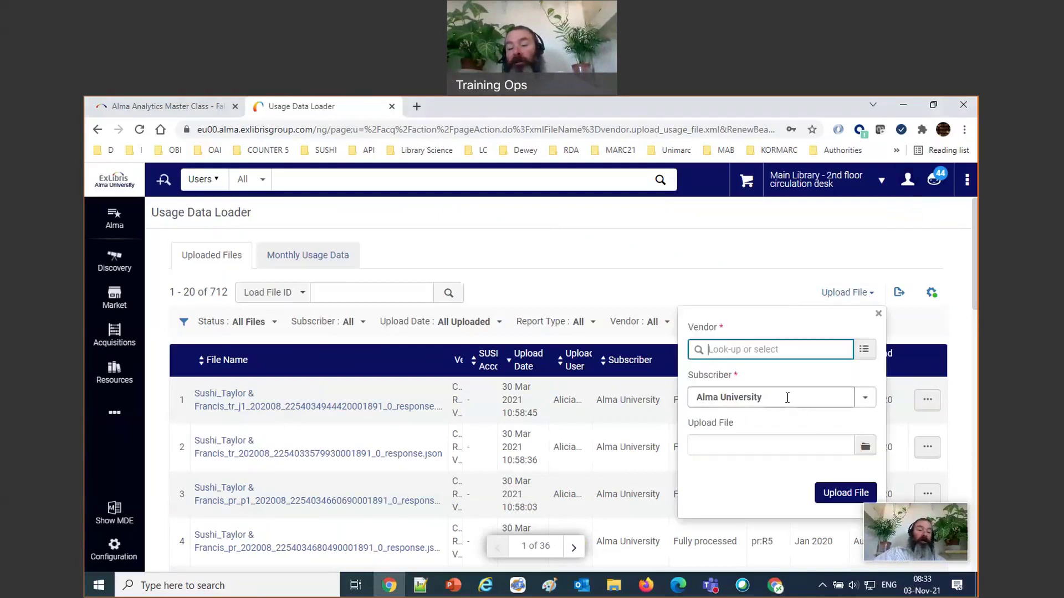
pyautogui.click(859, 399)
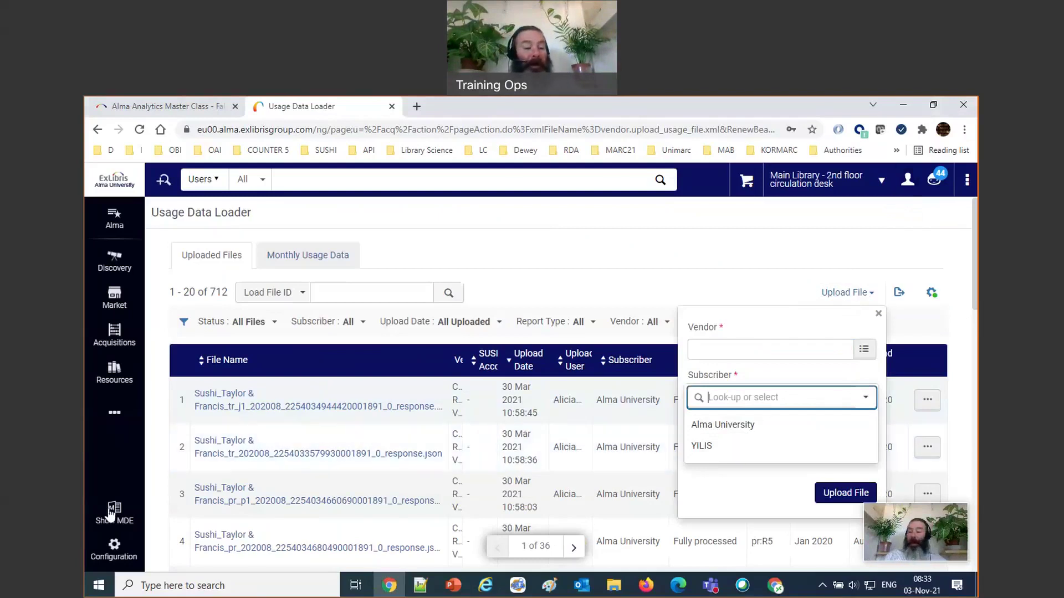
# Open Alma Analytics and create a new analysis on the Usage Data subject area
pyautogui.click(114, 413)
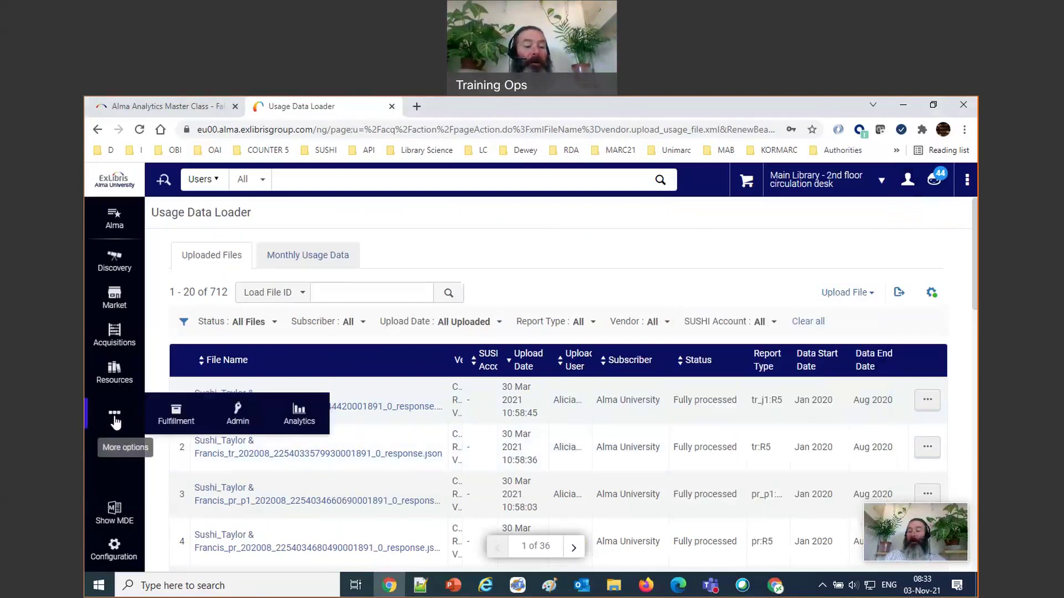
pyautogui.click(299, 422)
pyautogui.click(201, 232)
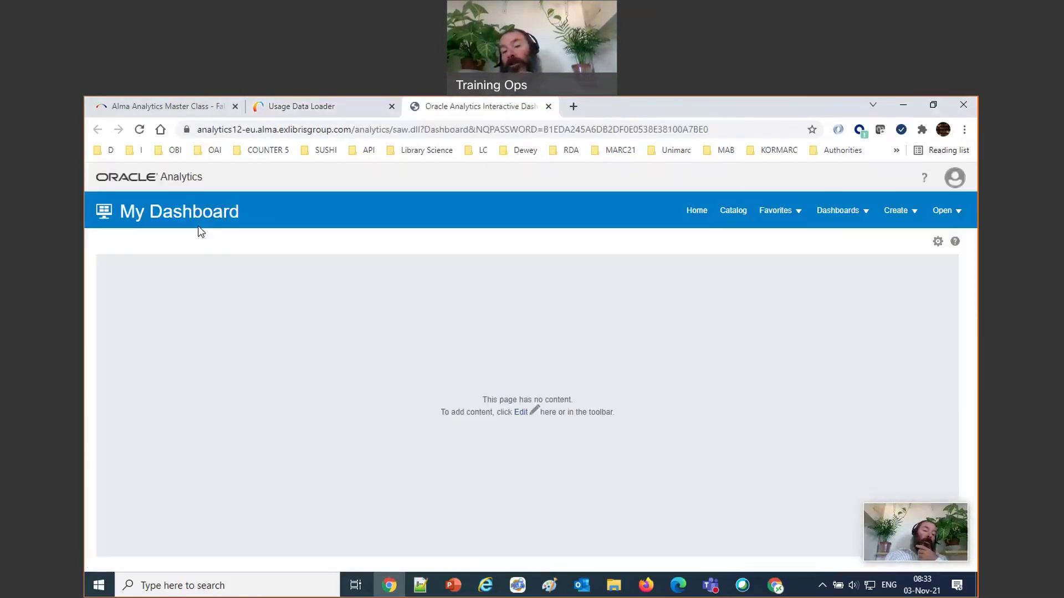
pyautogui.click(887, 212)
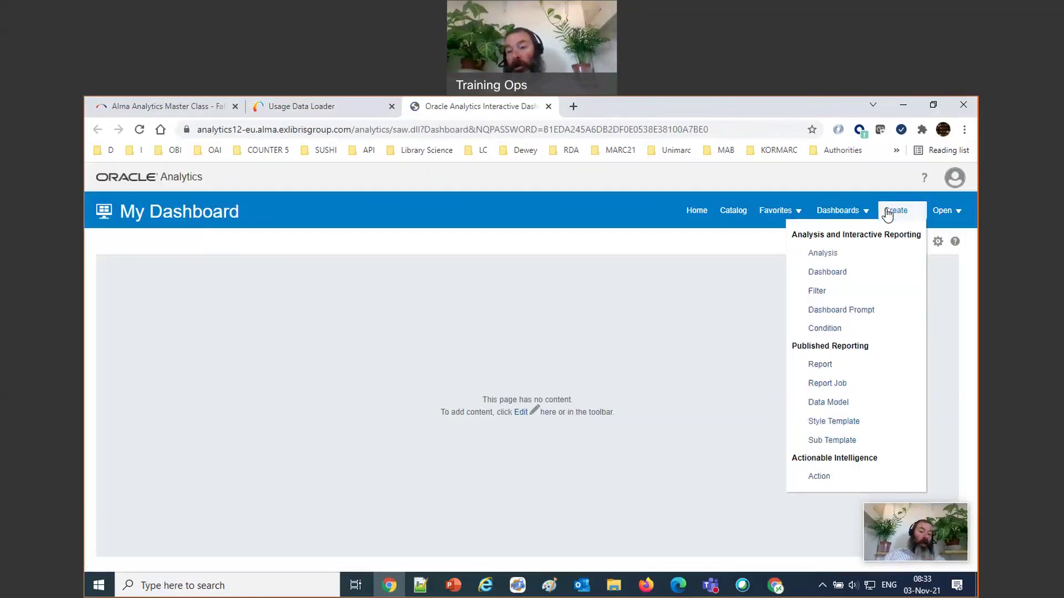
pyautogui.click(816, 255)
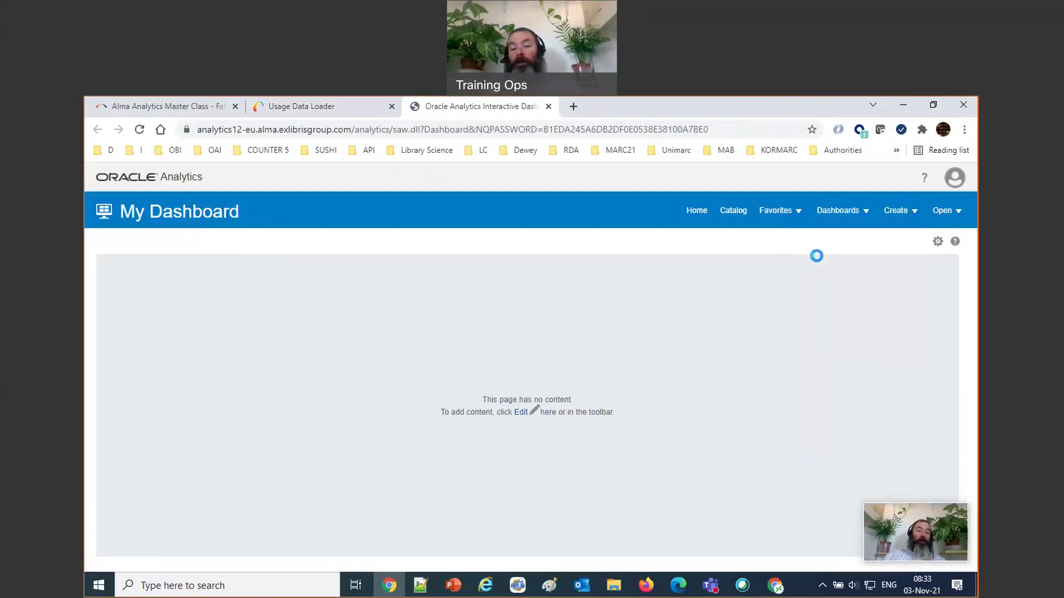
pyautogui.scroll(-5, 779, 435)
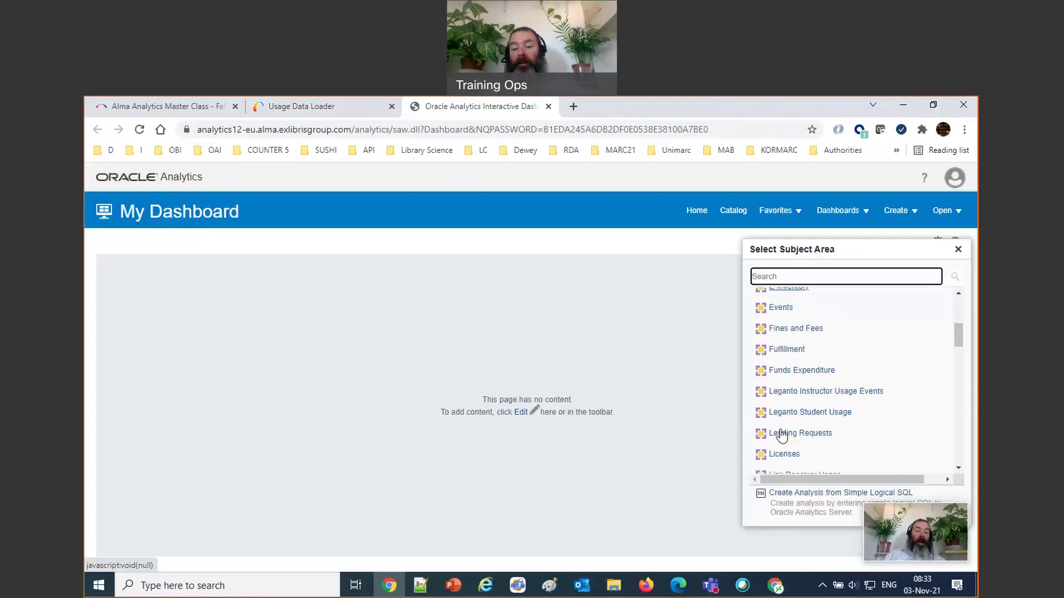
pyautogui.scroll(-4, 796, 452)
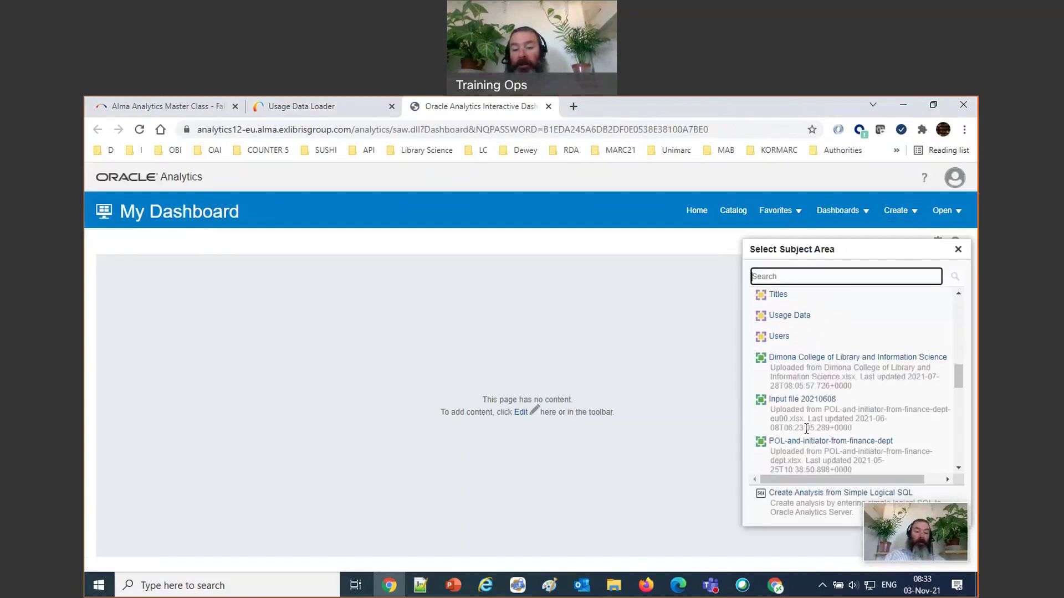
pyautogui.click(774, 317)
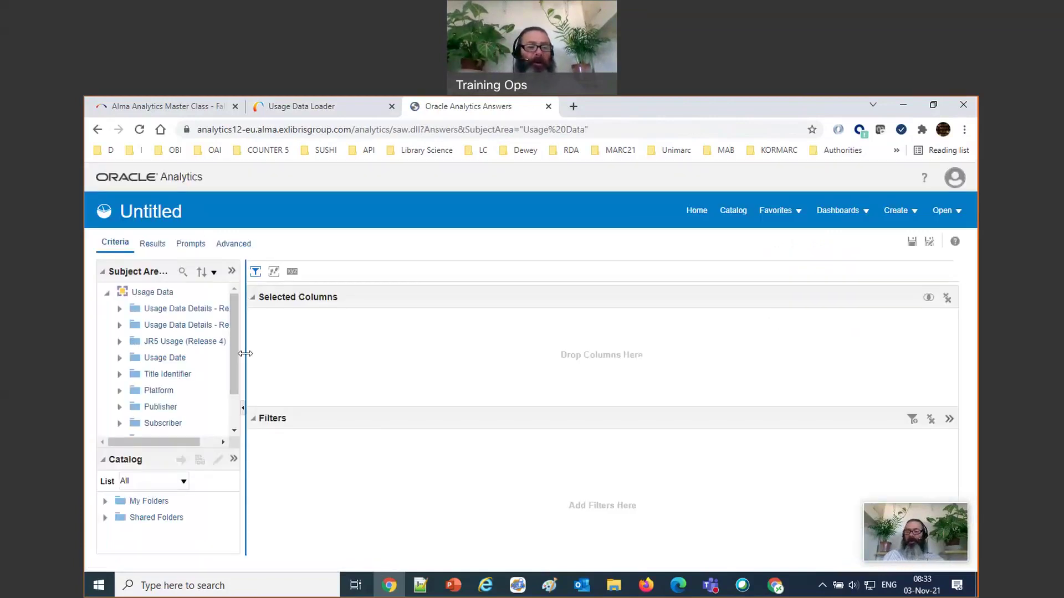
# Add PR - Searches Platform from Usage Data Details - Release 5 to the selected columns
pyautogui.click(119, 309)
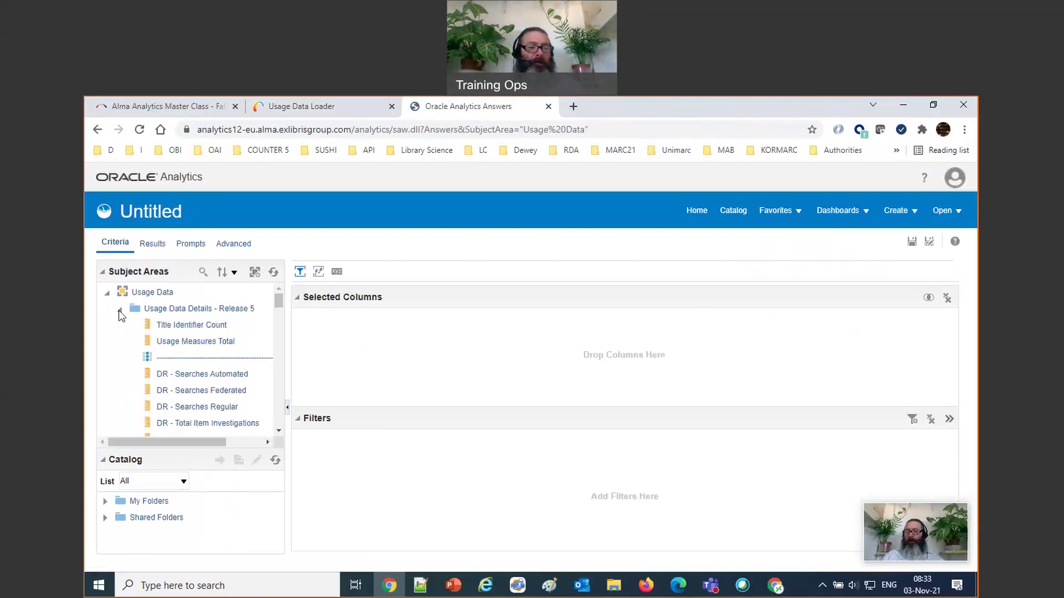
pyautogui.scroll(-5, 173, 361)
pyautogui.scroll(-4, 172, 362)
pyautogui.scroll(2, 172, 362)
pyautogui.moveTo(454, 366); pyautogui.dragTo(451, 363)
pyautogui.scroll(3, 175, 333)
pyautogui.scroll(5, 174, 328)
pyautogui.click(119, 309)
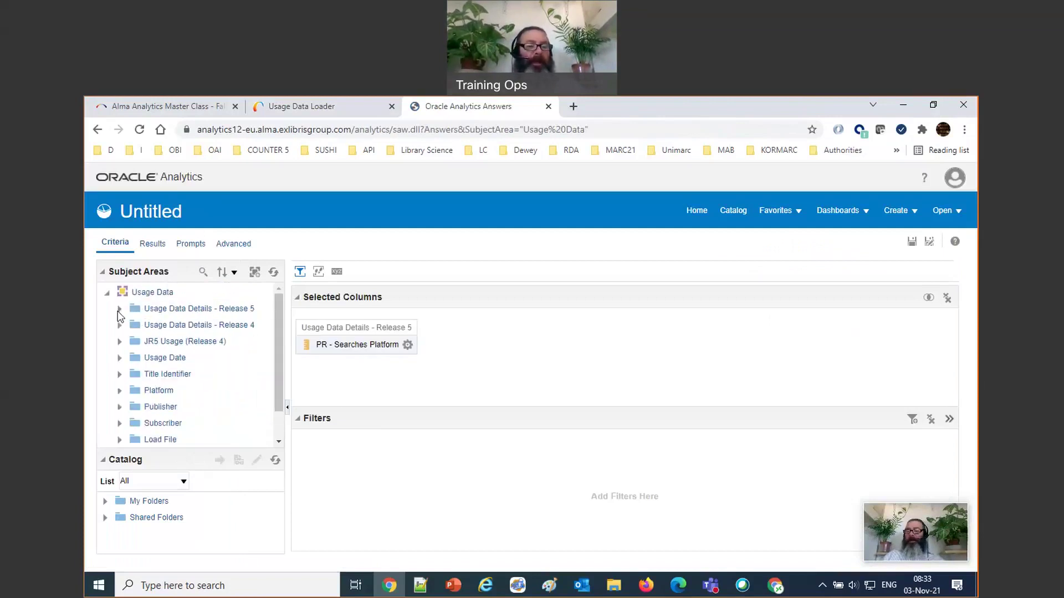
# Expand the Usage Date folder down to its Usage Date Year field
pyautogui.scroll(-2, 167, 344)
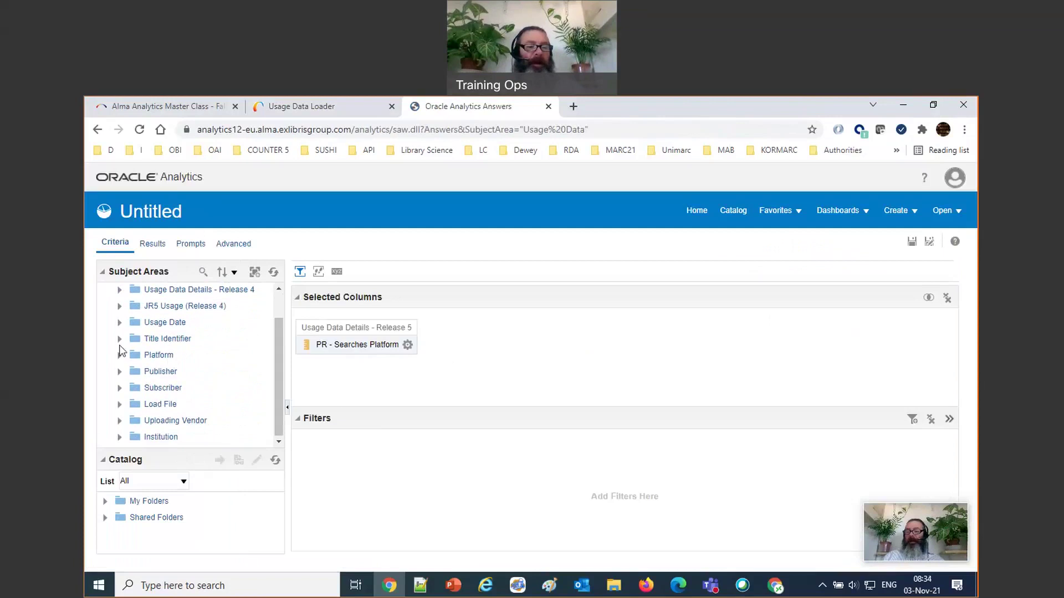
pyautogui.click(118, 322)
pyautogui.scroll(-3, 159, 356)
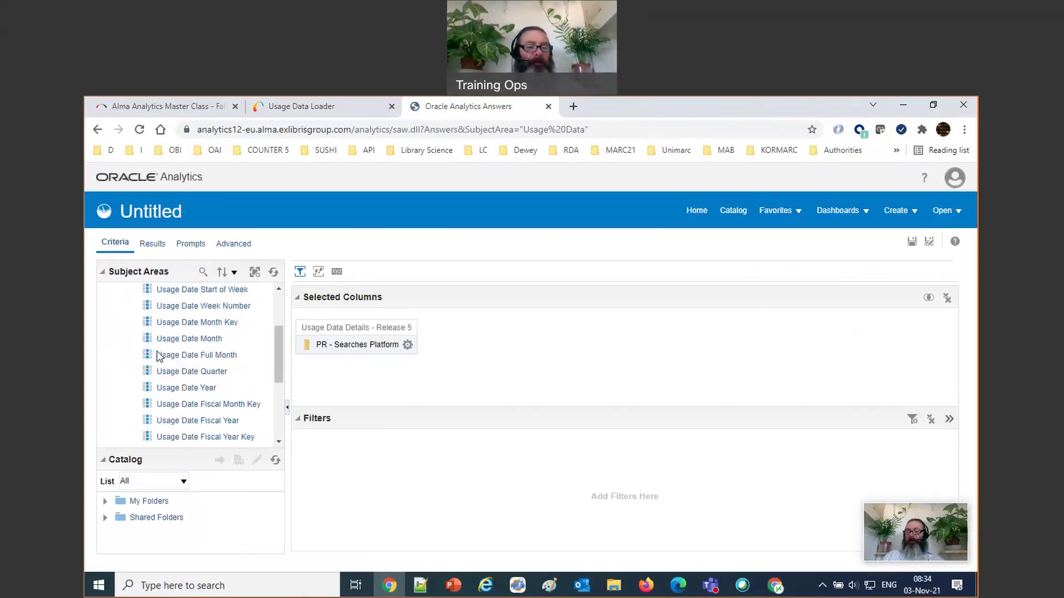
pyautogui.moveTo(179, 391); pyautogui.dragTo(541, 373)
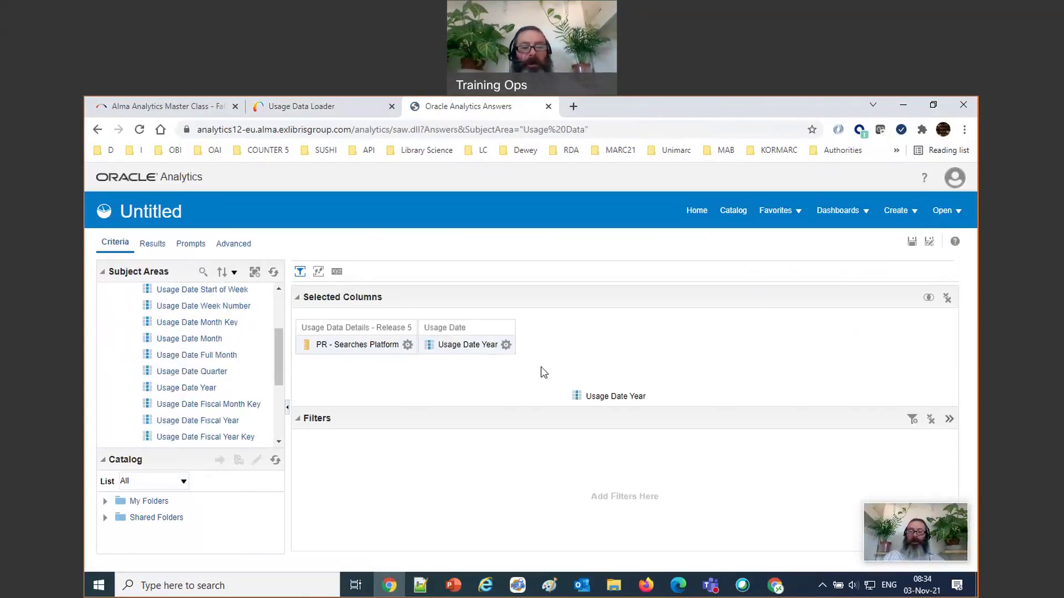
pyautogui.click(506, 344)
pyautogui.click(551, 439)
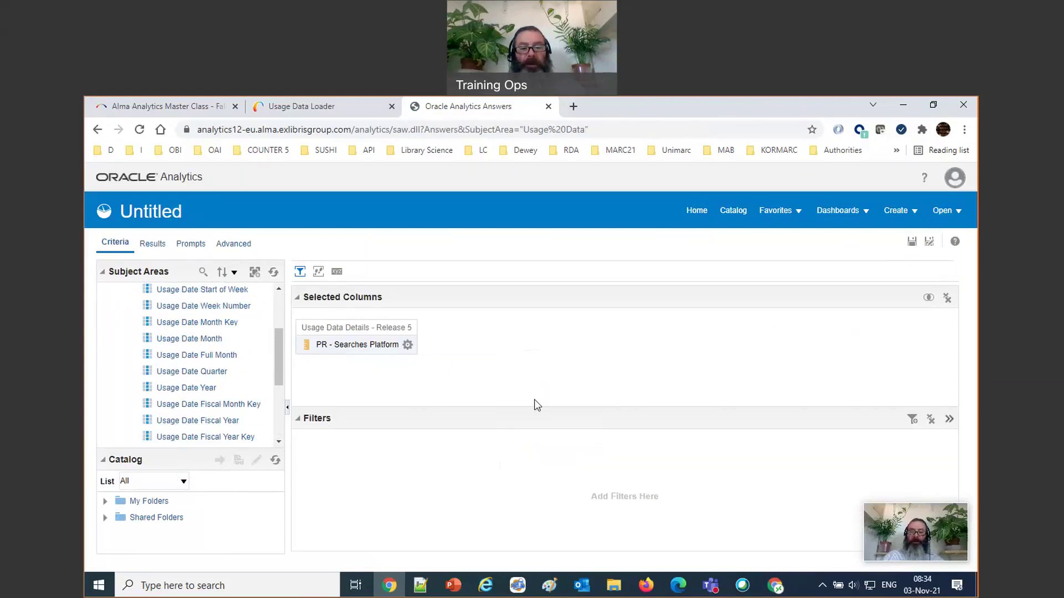
# Add Usage Date Year to the selected columns and filter it to be equal to 2020
pyautogui.moveTo(182, 392); pyautogui.dragTo(522, 388)
pyautogui.click(506, 345)
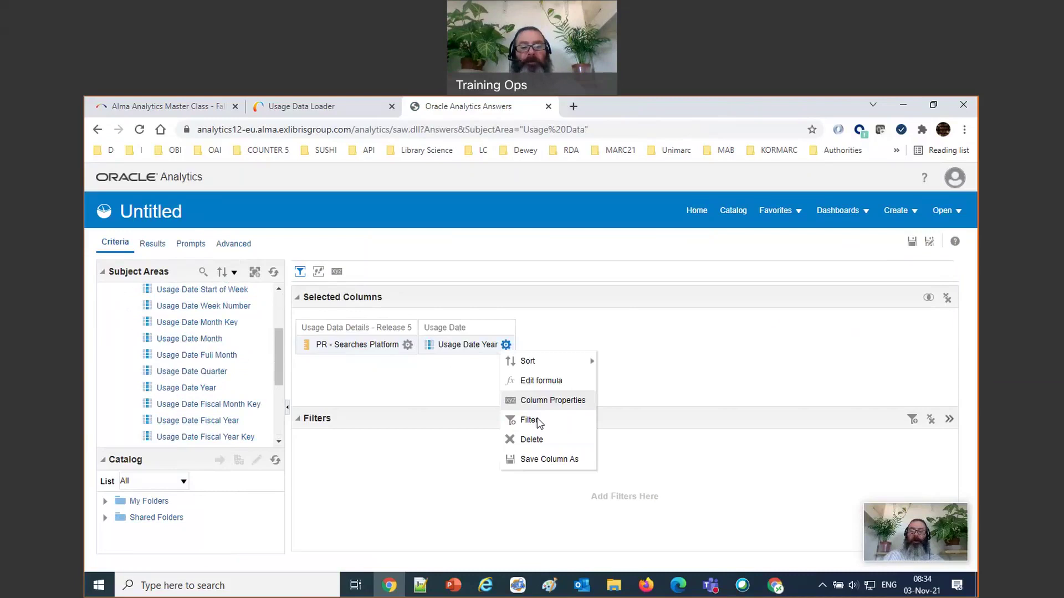
pyautogui.click(529, 420)
pyautogui.click(533, 336)
pyautogui.write('2020')
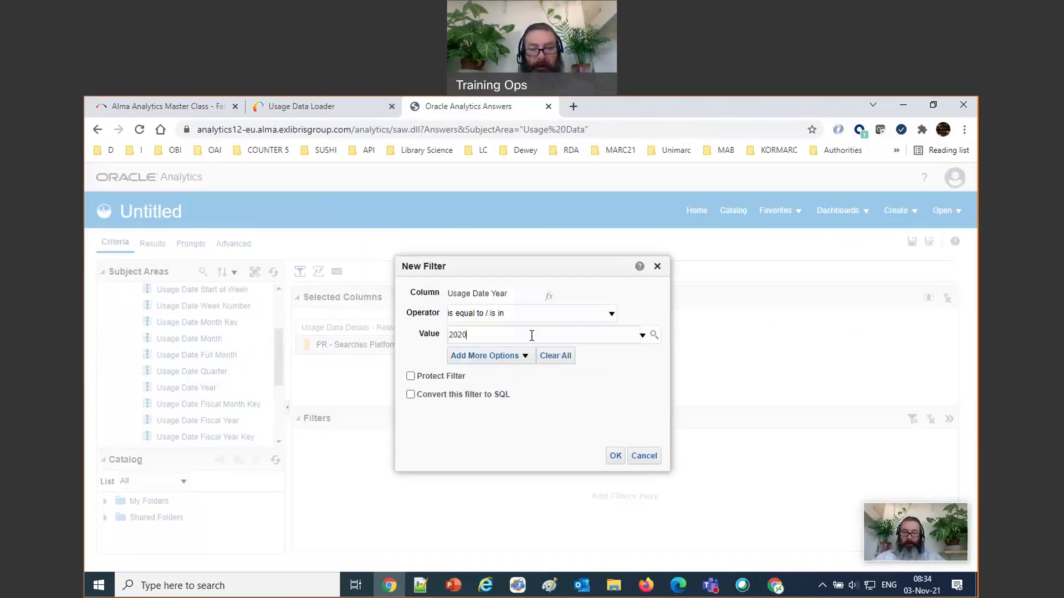
pyautogui.click(616, 456)
# Display the results and add Subscriber as the table's first column
pyautogui.click(152, 244)
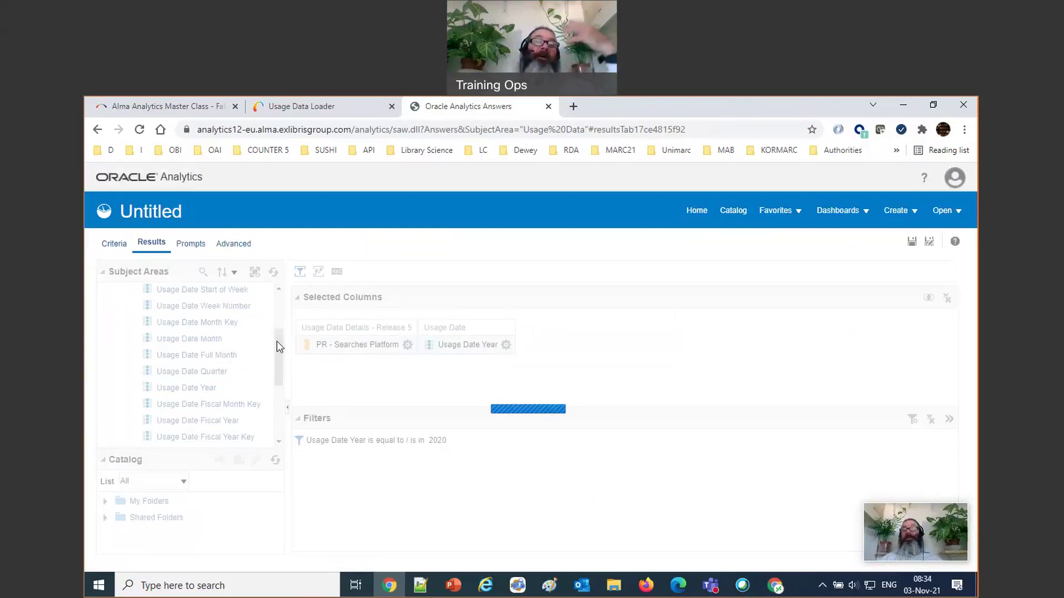
pyautogui.scroll(-2, 279, 347)
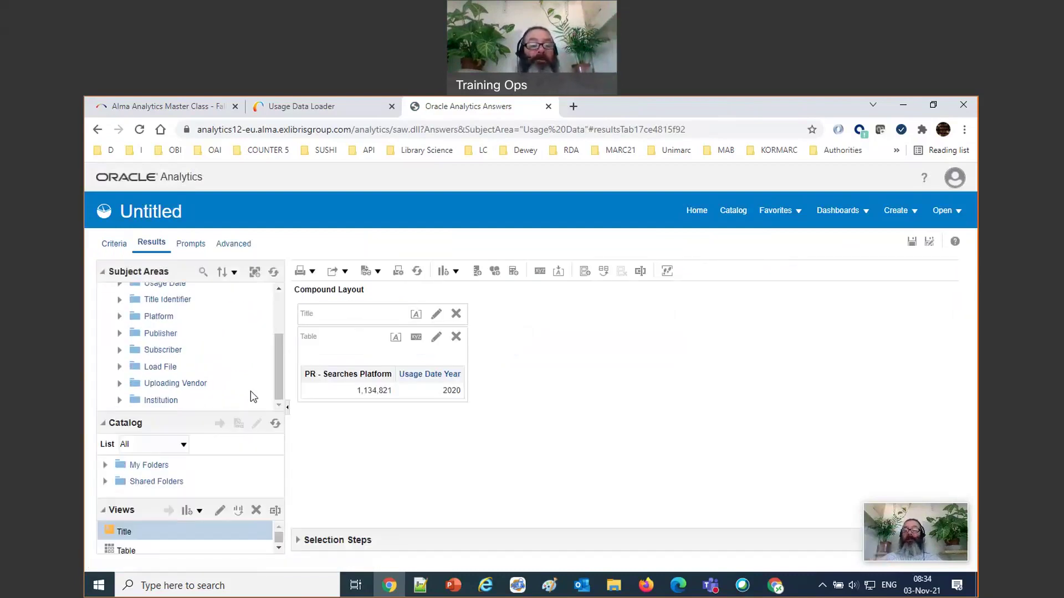
pyautogui.click(119, 351)
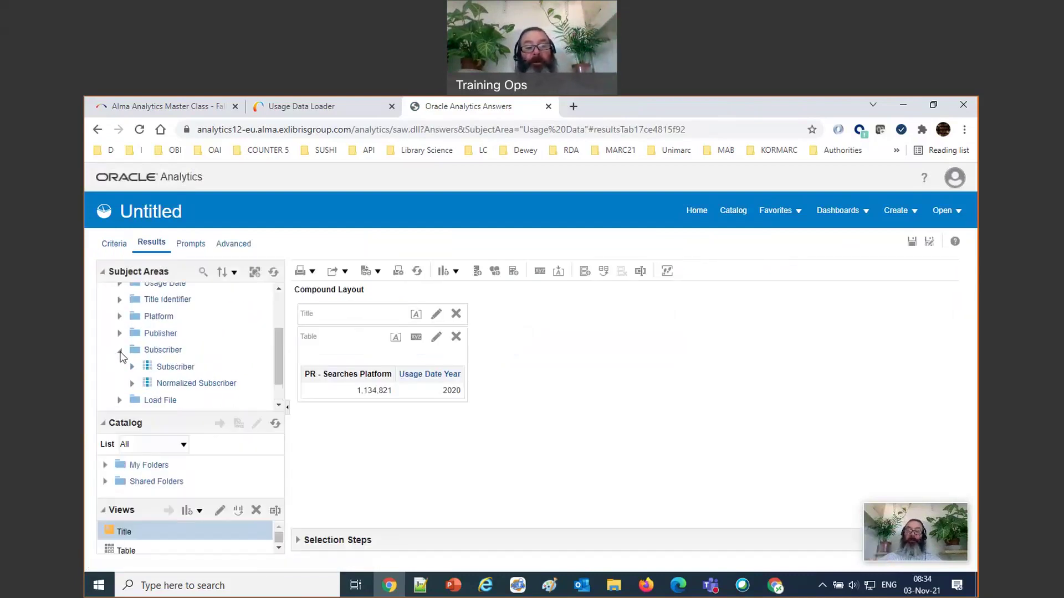
pyautogui.moveTo(171, 364); pyautogui.dragTo(308, 398)
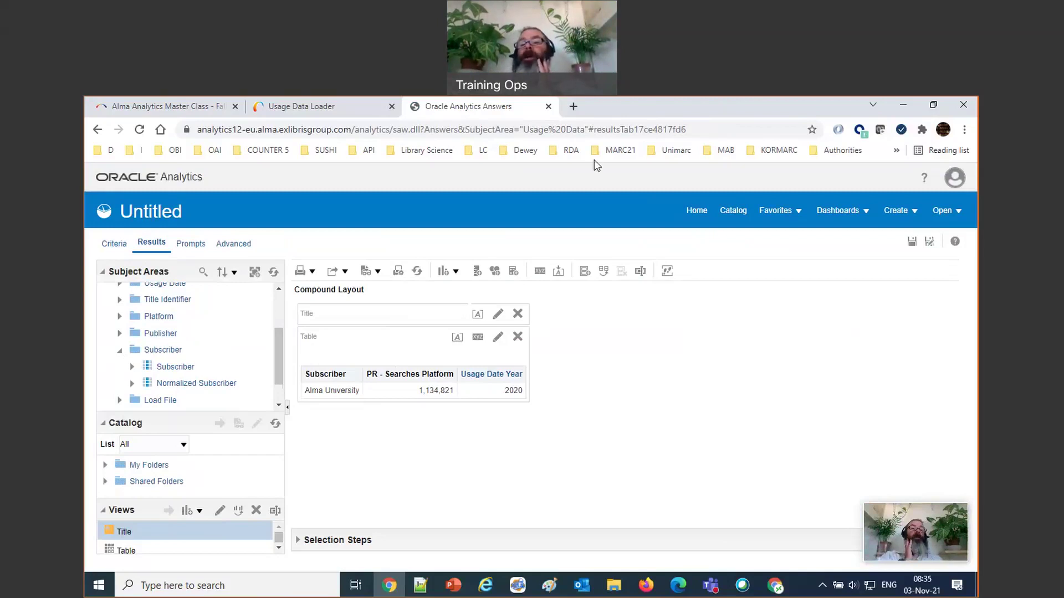
# Create a new analysis on the E-Inventory subject area, leaving the current analysis without saving it
pyautogui.click(898, 213)
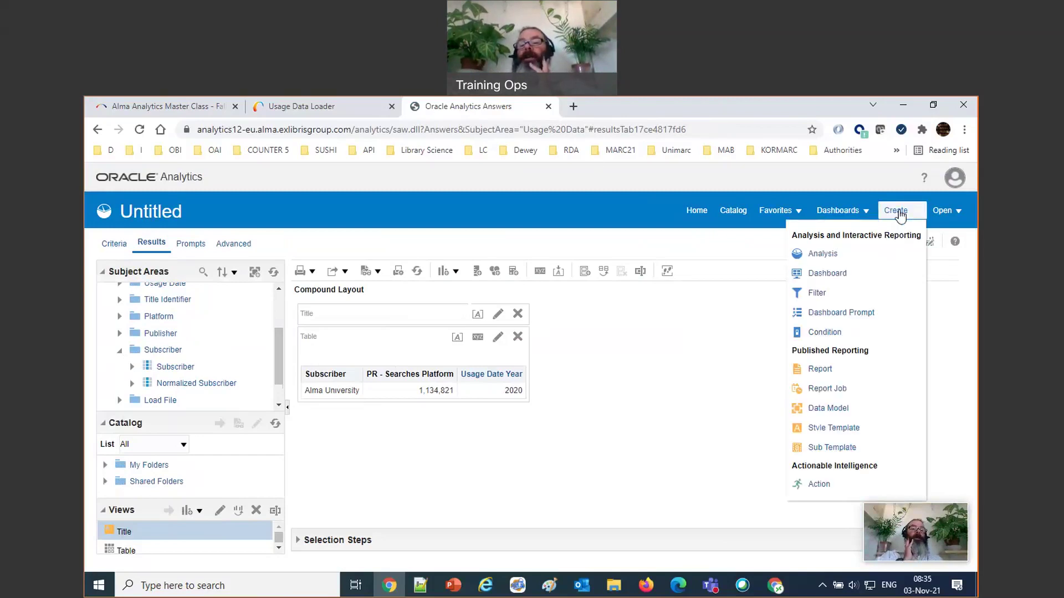
pyautogui.click(824, 253)
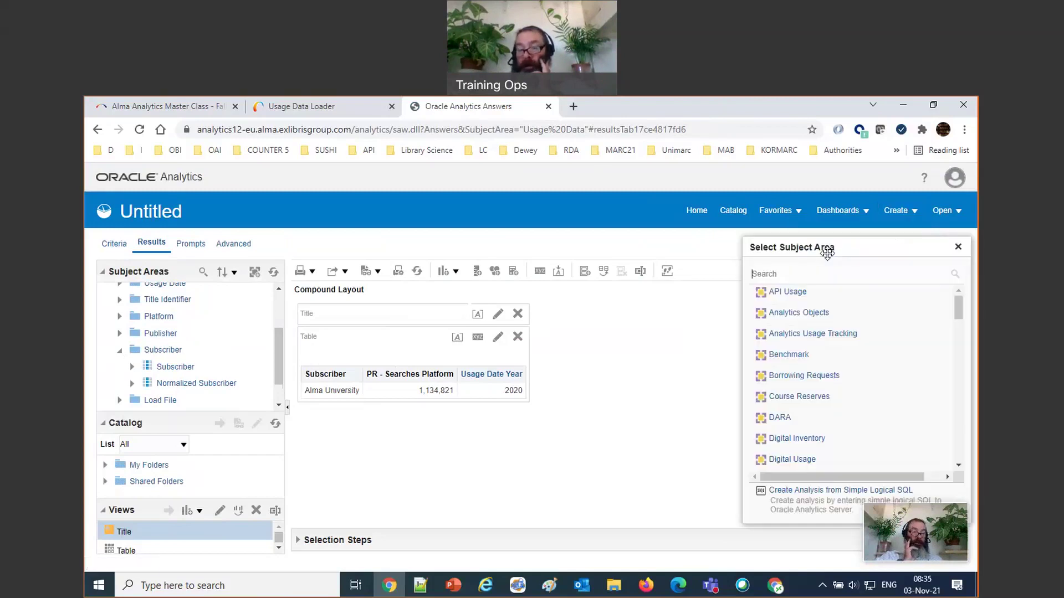
pyautogui.scroll(-1, 855, 358)
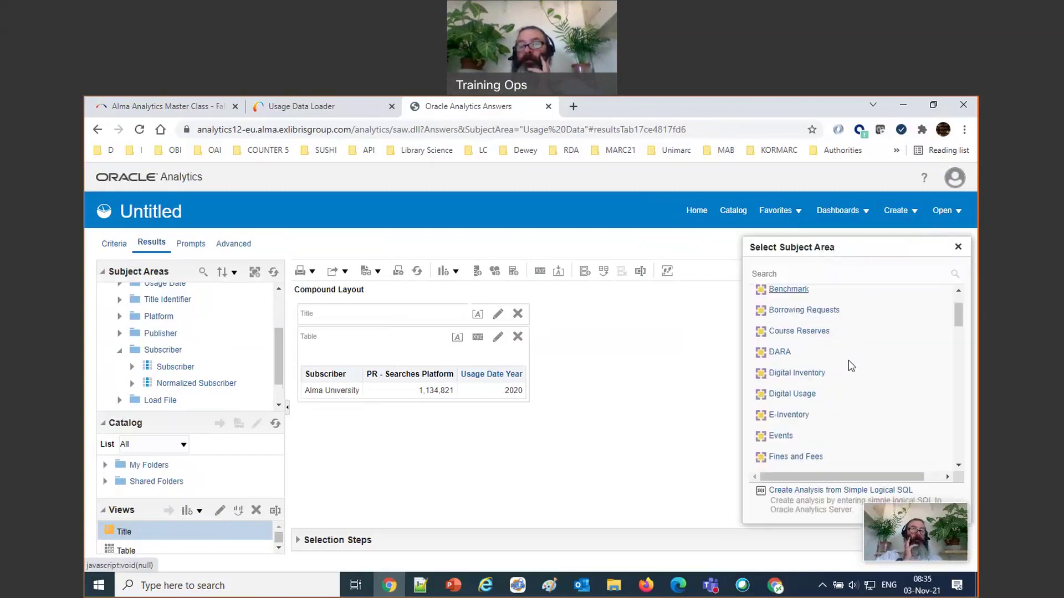
pyautogui.click(789, 415)
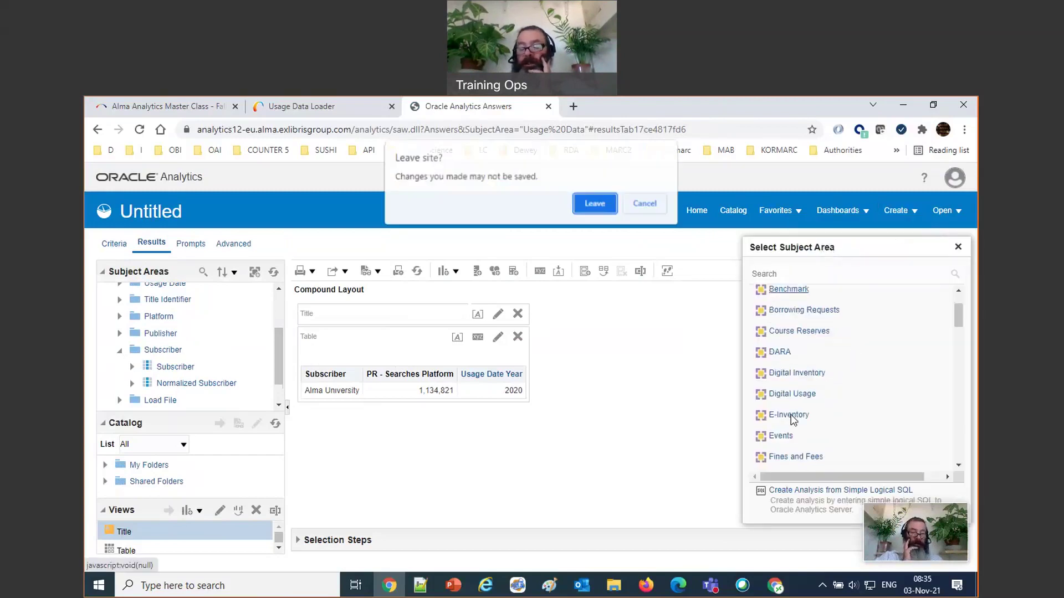
pyautogui.click(580, 204)
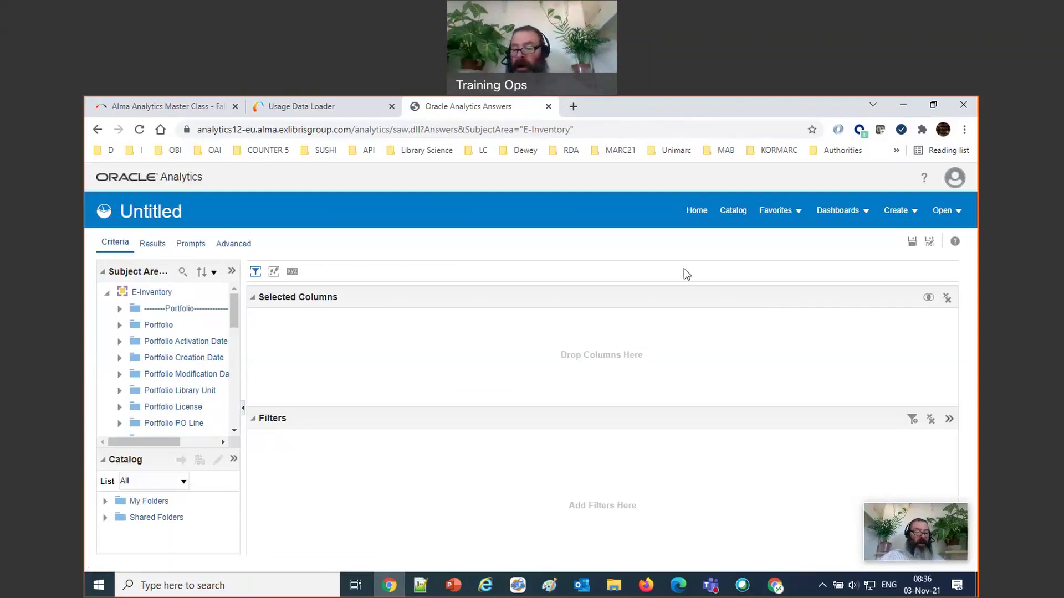
# Switch to Firefox and open the Analytics section of the bookmarked Ex Libris Presentations and Documents page
pyautogui.click(647, 586)
pyautogui.scroll(10, 698, 394)
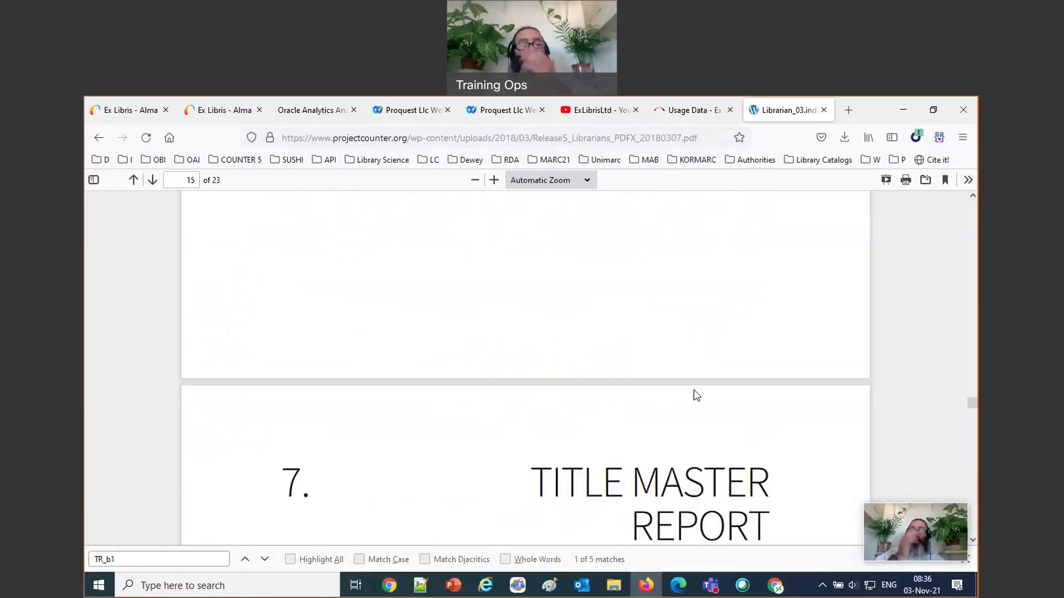
pyautogui.scroll(15, 721, 384)
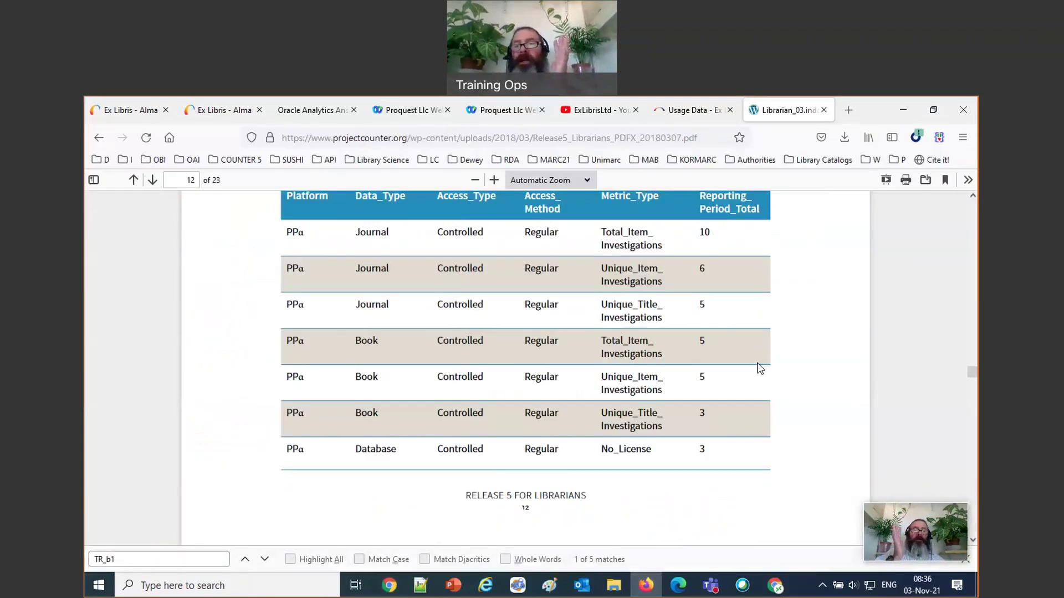
pyautogui.click(873, 160)
pyautogui.scroll(-3, 783, 537)
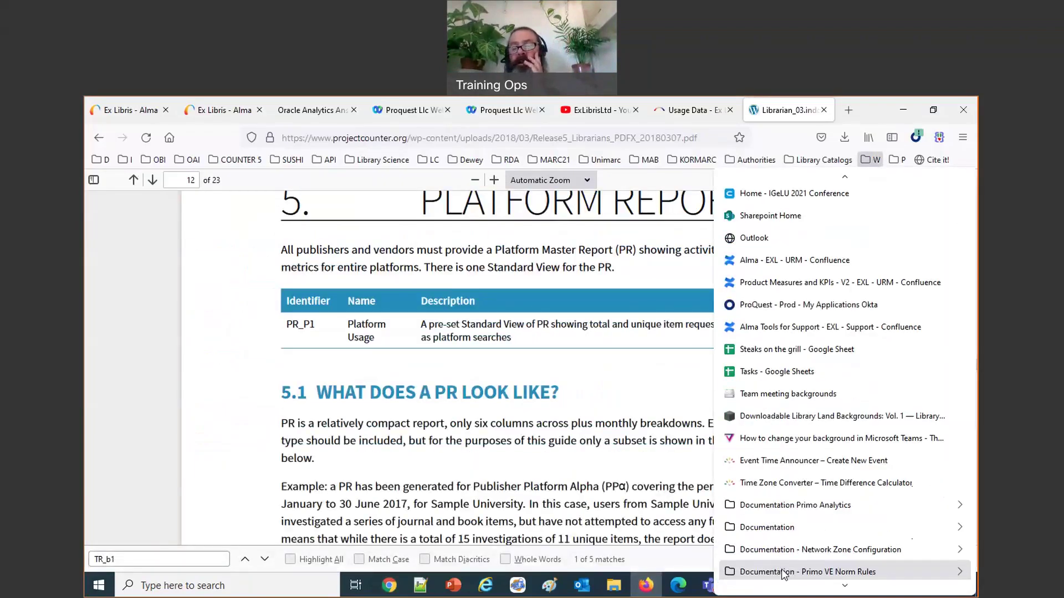
pyautogui.moveTo(780, 529)
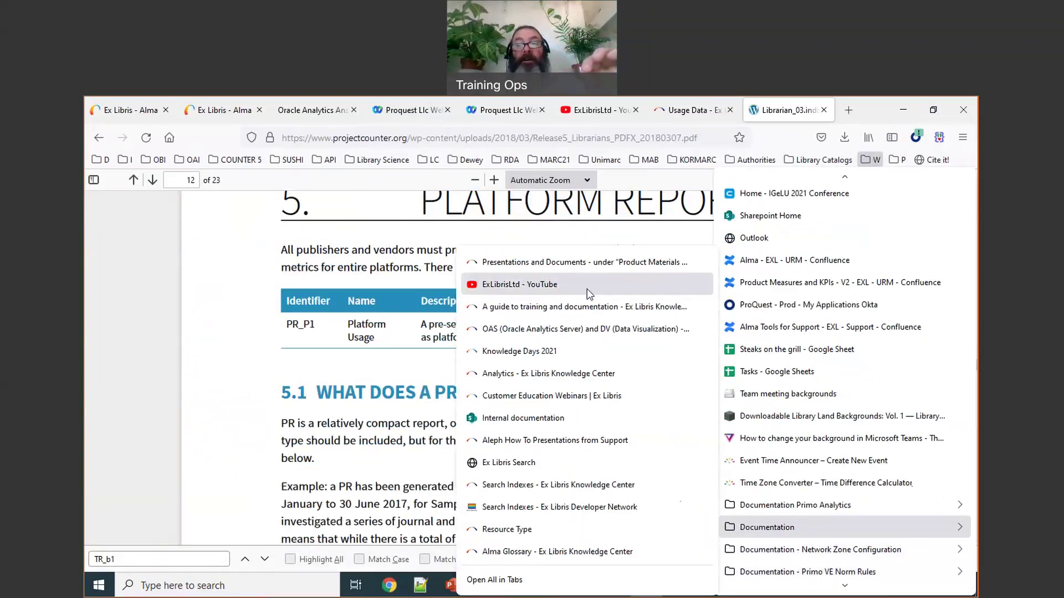
pyautogui.click(577, 262)
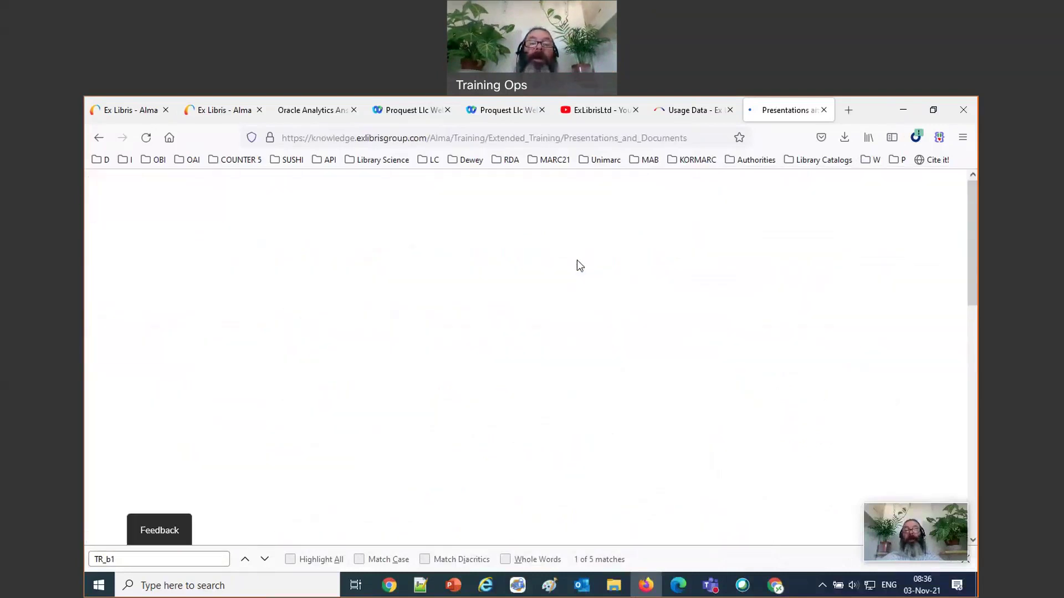
pyautogui.scroll(-2, 561, 325)
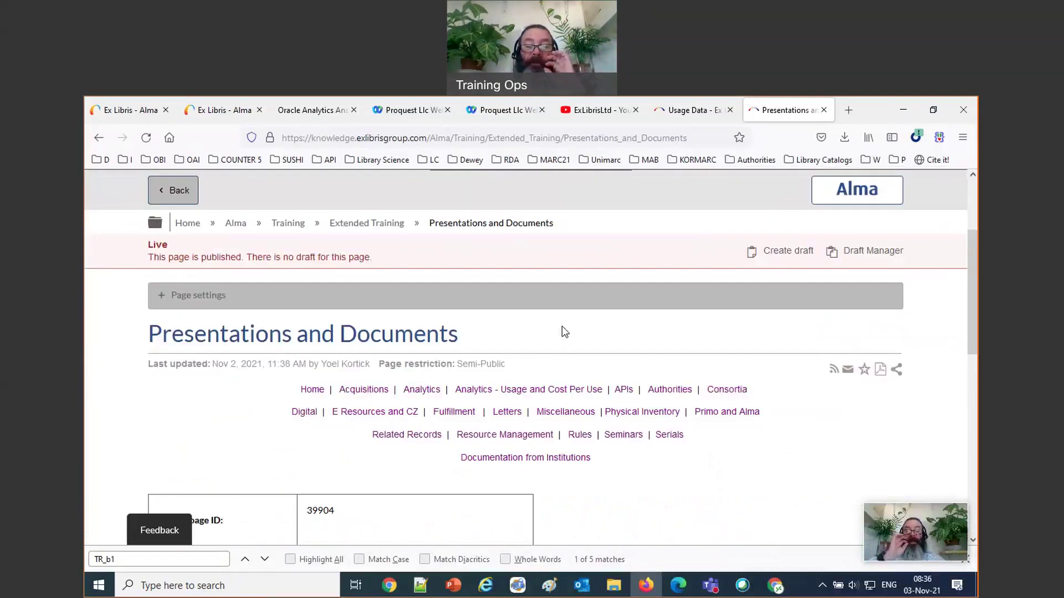
pyautogui.click(420, 391)
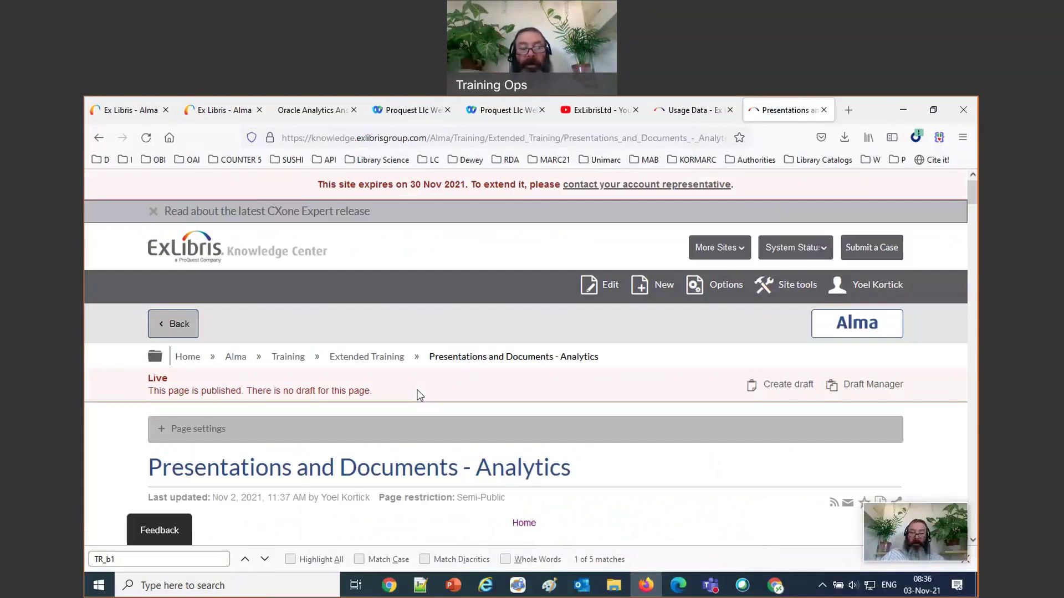
# Look through the Analytics page, return to the Presentations and Documents home, and open the Analytics - Usage and Cost Per Use section
pyautogui.scroll(-8, 419, 395)
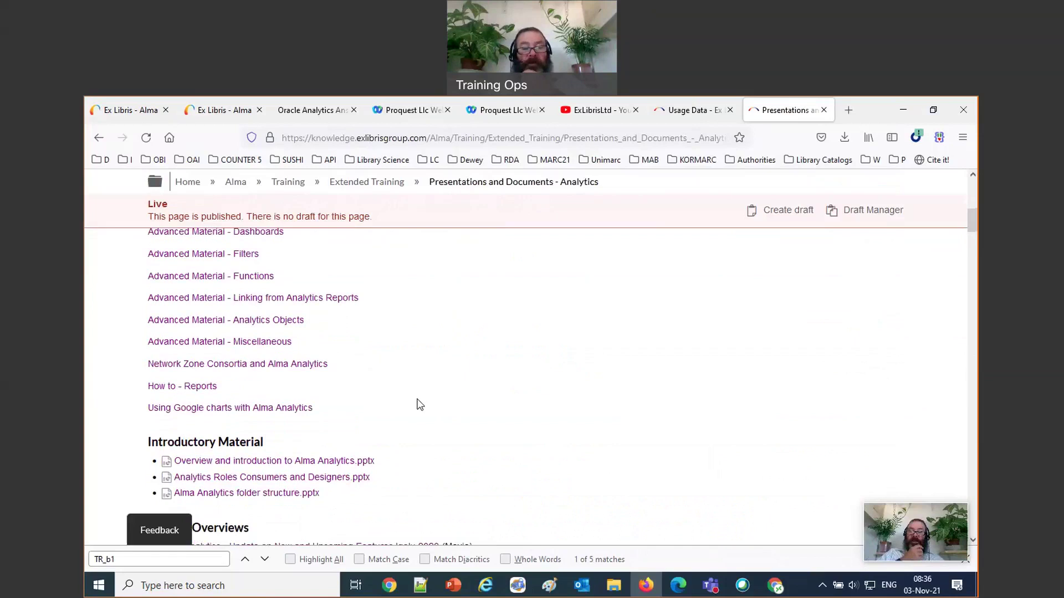
pyautogui.scroll(-1, 420, 405)
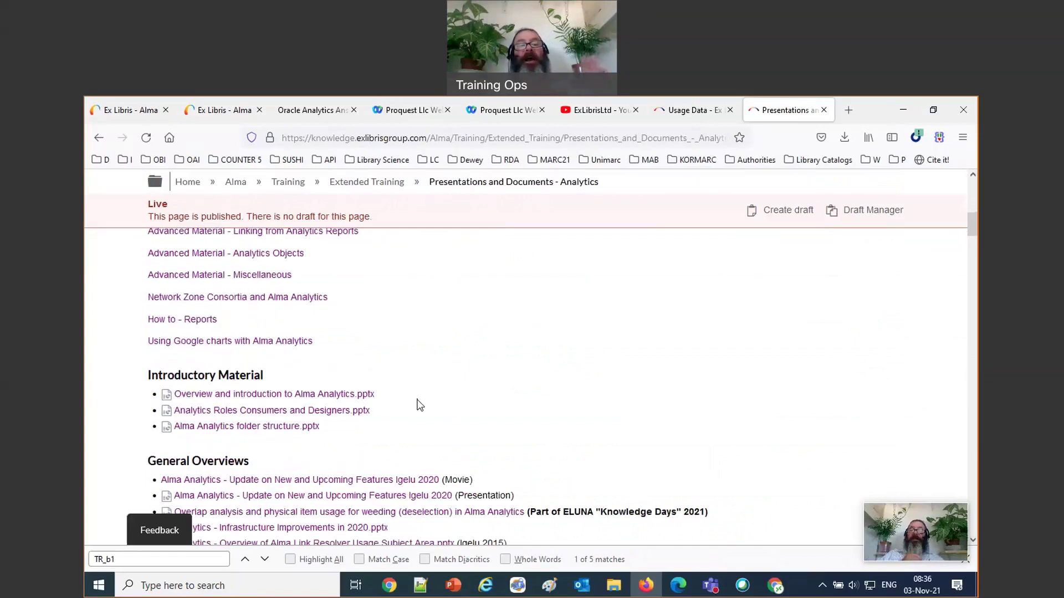
pyautogui.scroll(-1, 420, 405)
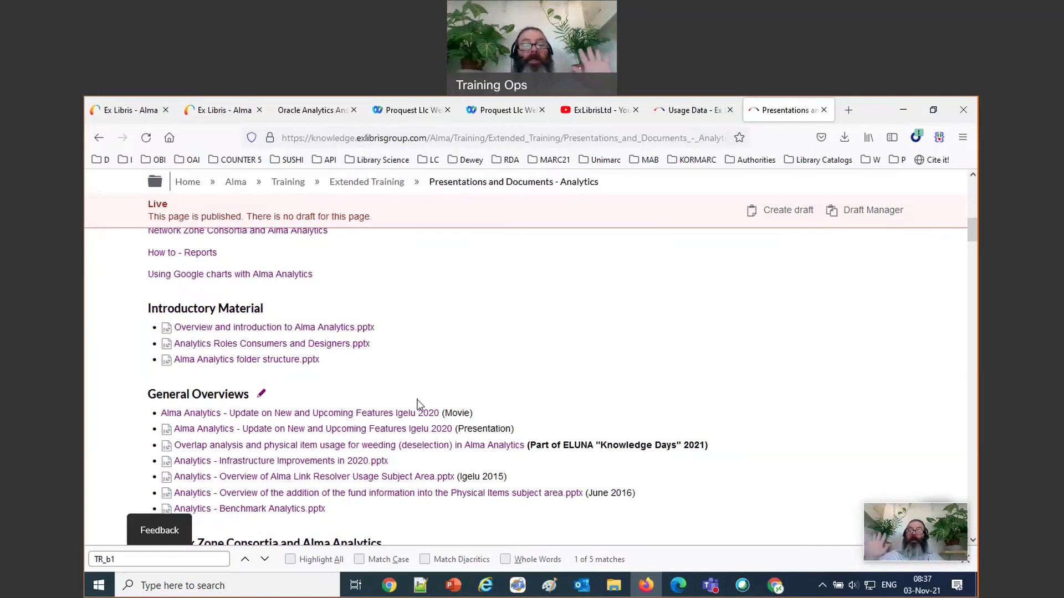
pyautogui.scroll(8, 417, 405)
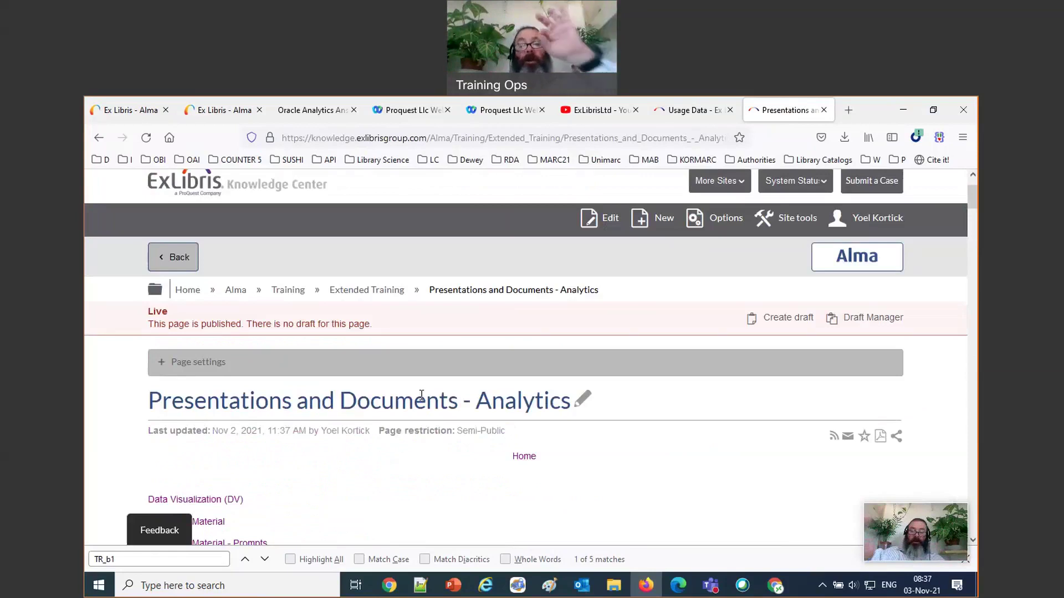
pyautogui.scroll(-3, 421, 395)
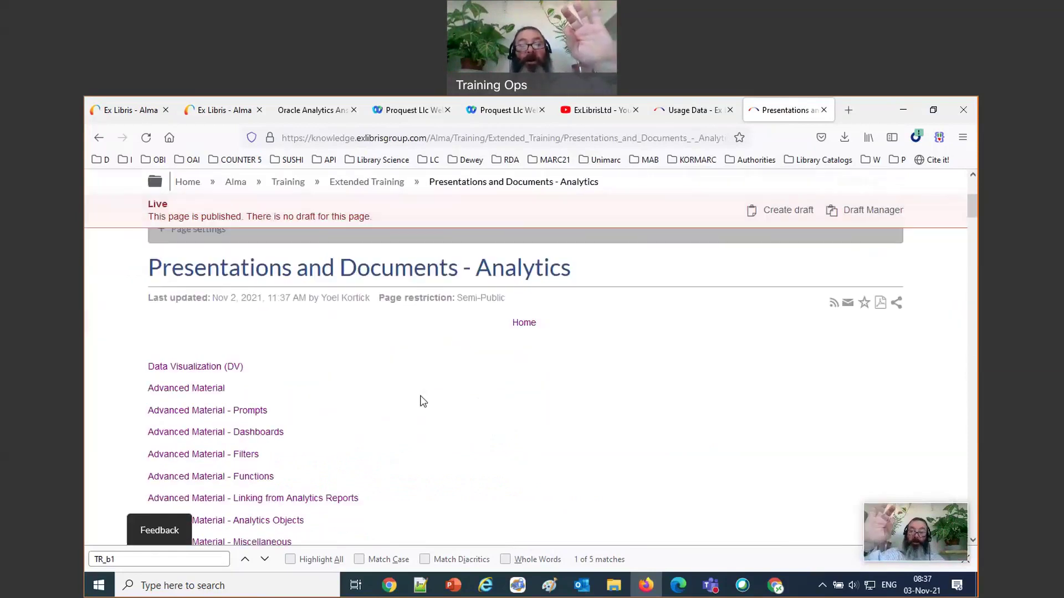
pyautogui.scroll(3, 421, 399)
pyautogui.click(520, 458)
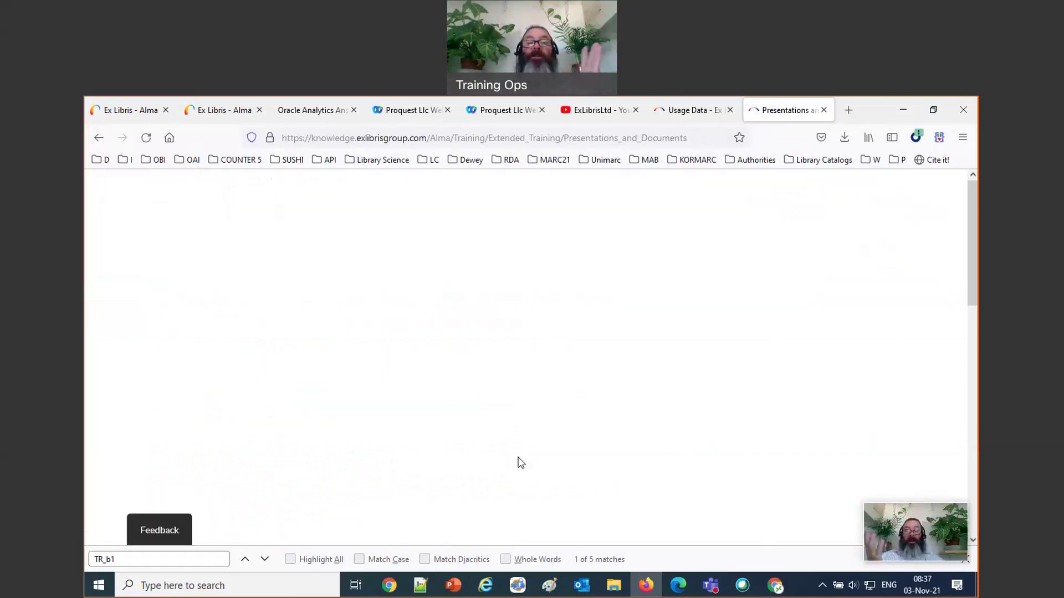
pyautogui.scroll(-1, 522, 455)
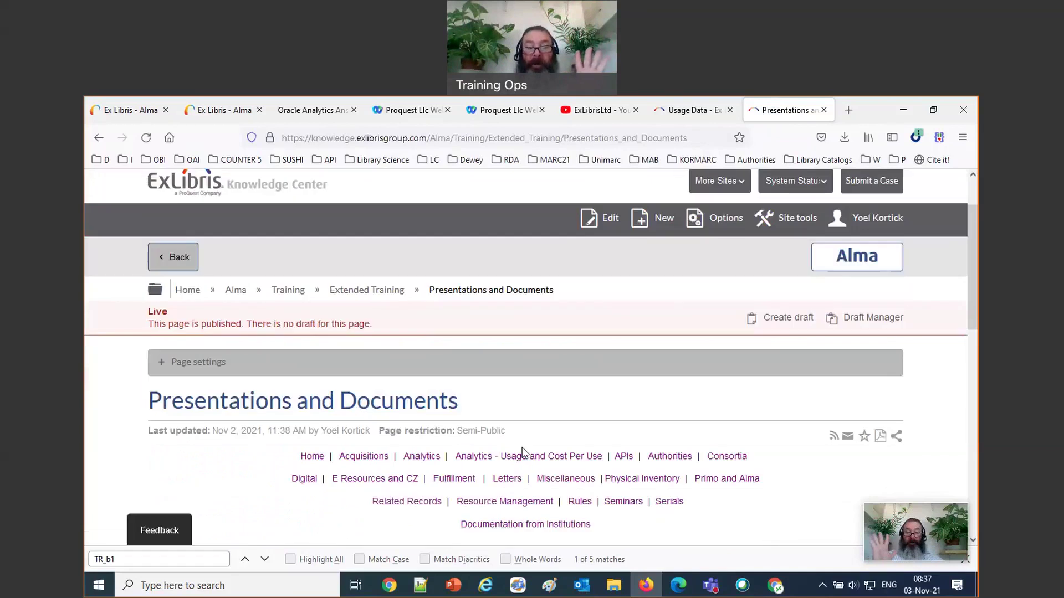
pyautogui.click(527, 458)
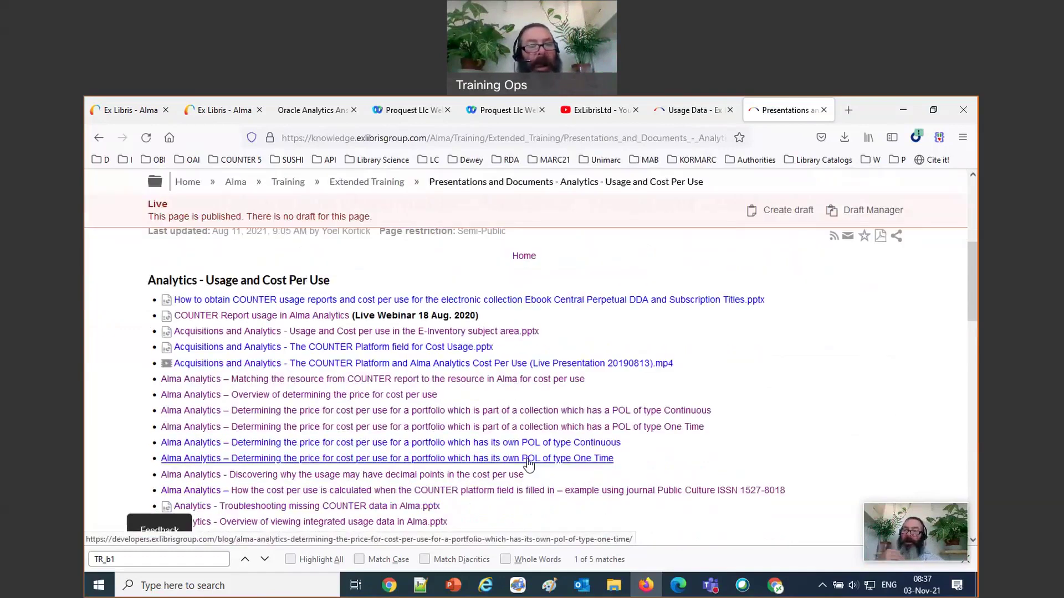
# Open the "Usage and Cost per use in the E-Inventory subject area" presentation in PowerPoint and go to the Venn diagram on slide 9
pyautogui.click(459, 333)
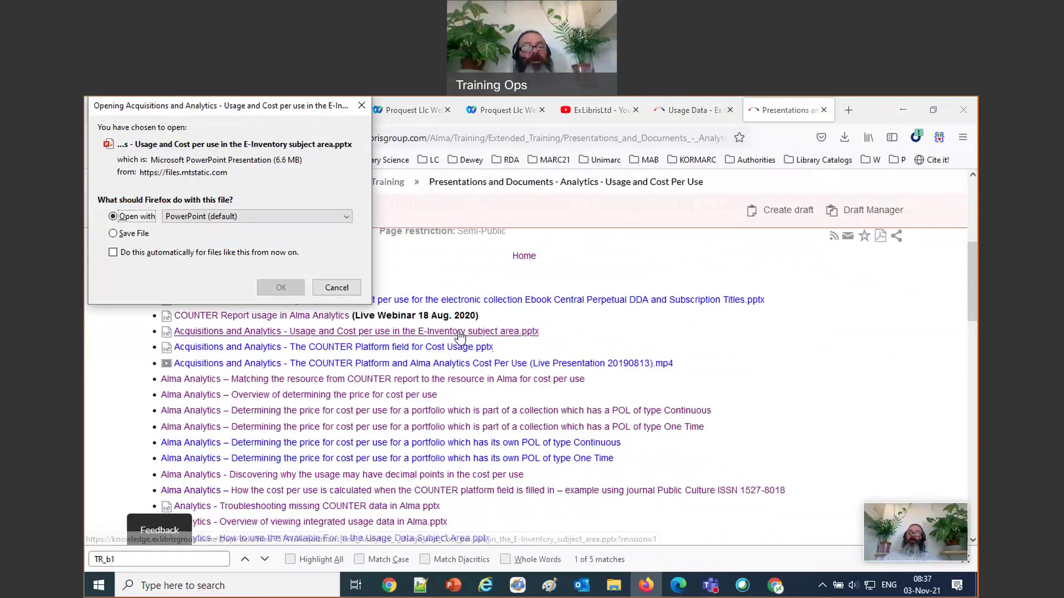
pyautogui.click(281, 287)
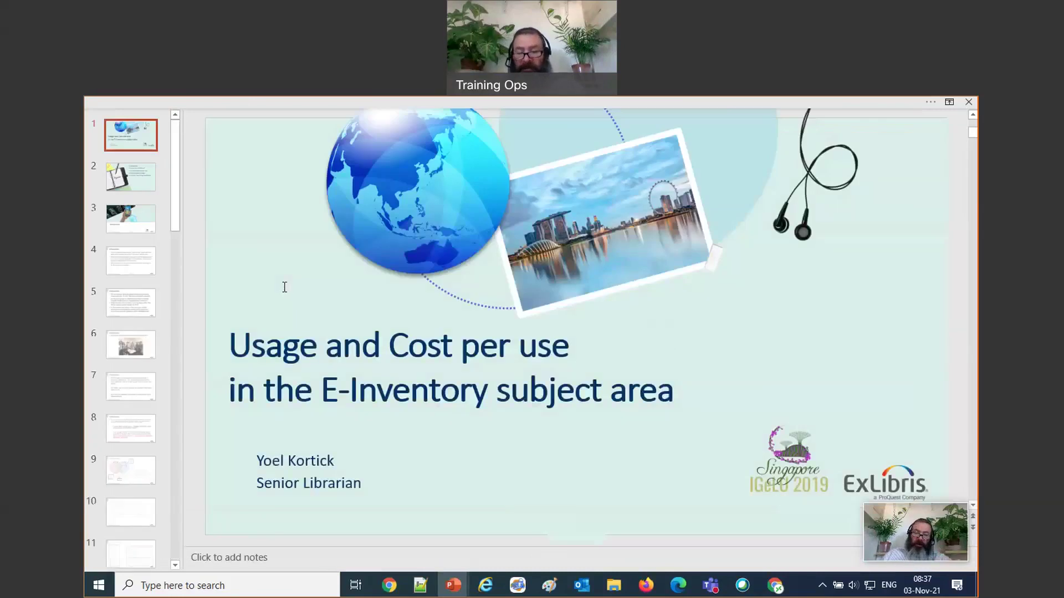
pyautogui.press('pagedown')
pyautogui.press('pagedown')
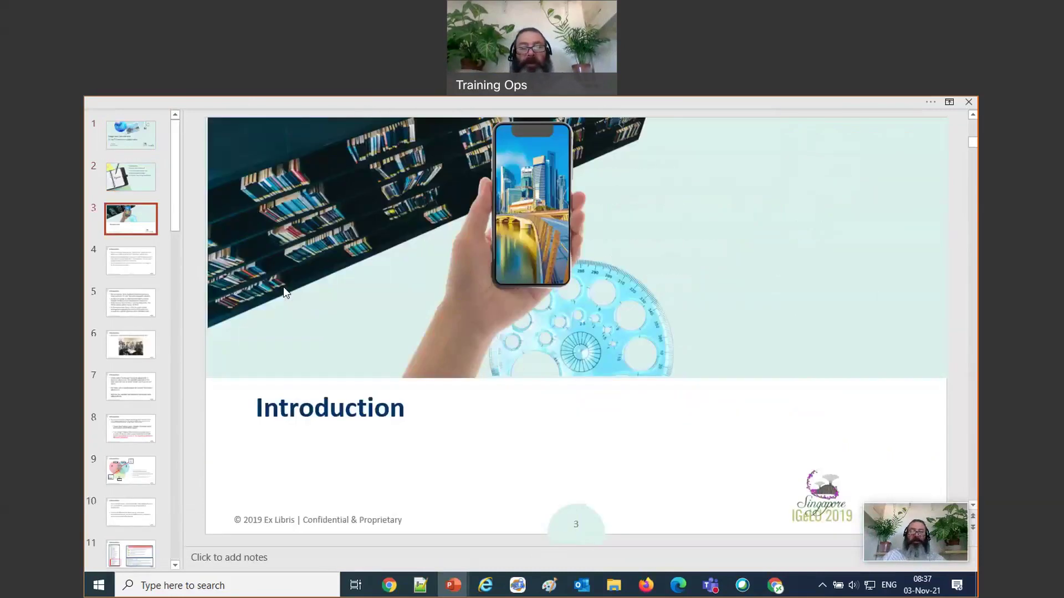
pyautogui.press('pagedown')
pyautogui.press('pagedown')
pyautogui.press('pagedown')
pyautogui.press('pagedown')
pyautogui.press('pagedown')
pyautogui.press('pagedown')
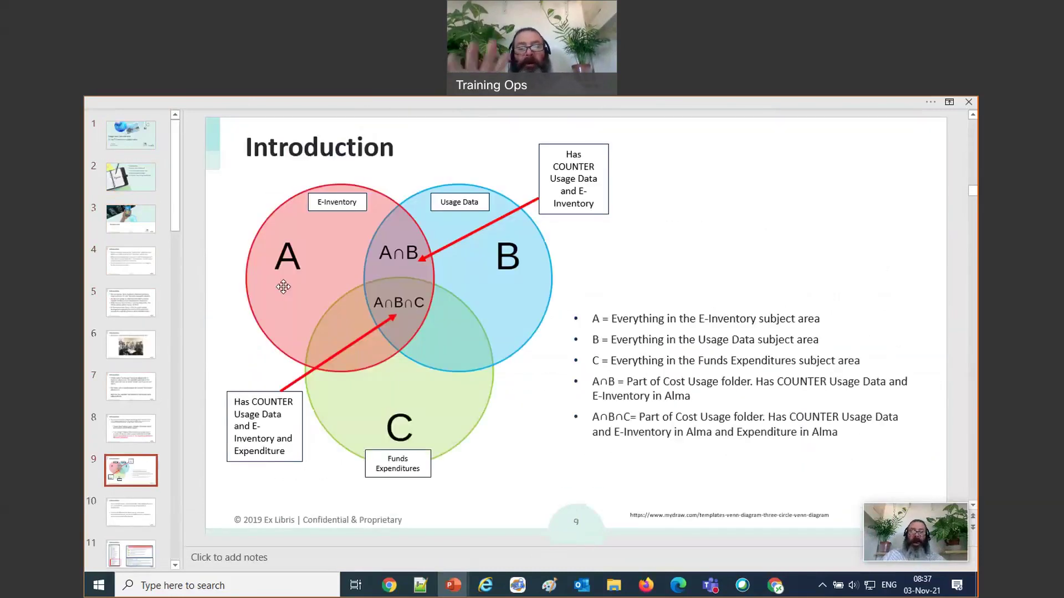
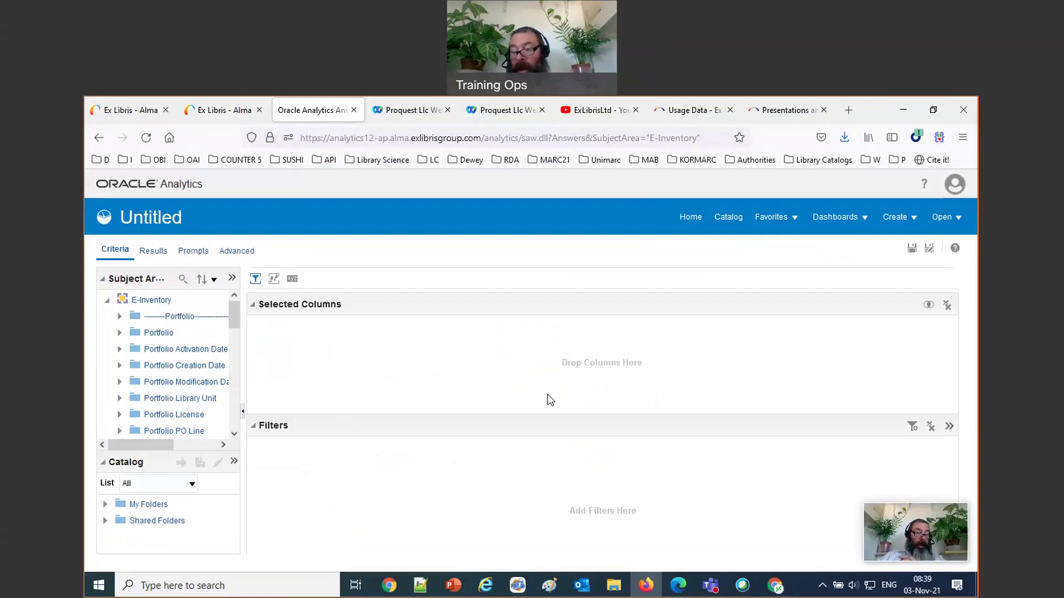
# In the new E-Inventory analysis, add Electronic Collection Public Name from the Electronic Collection folder to the selected columns
pyautogui.scroll(-1, 197, 388)
pyautogui.scroll(-2, 198, 387)
pyautogui.scroll(-1, 227, 380)
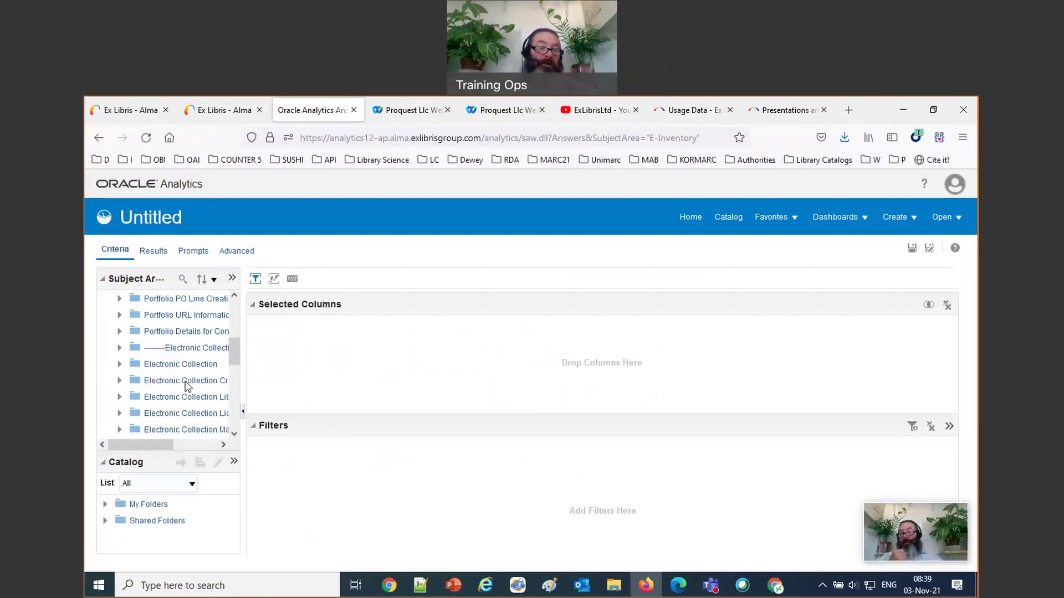
pyautogui.moveTo(244, 380); pyautogui.dragTo(302, 380)
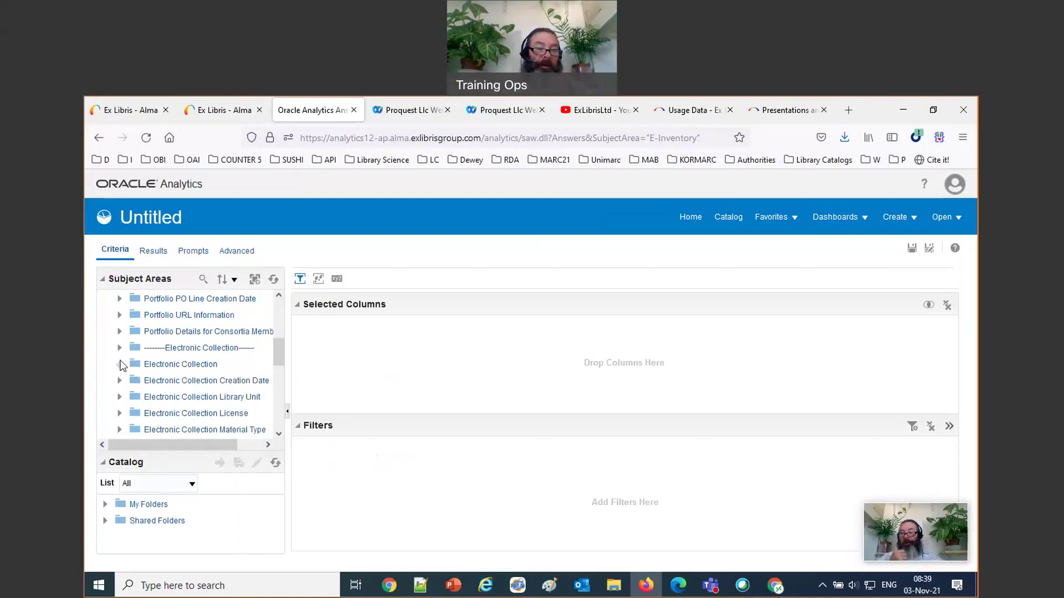
pyautogui.click(119, 364)
pyautogui.moveTo(287, 349); pyautogui.dragTo(471, 348)
pyautogui.scroll(-3, 263, 382)
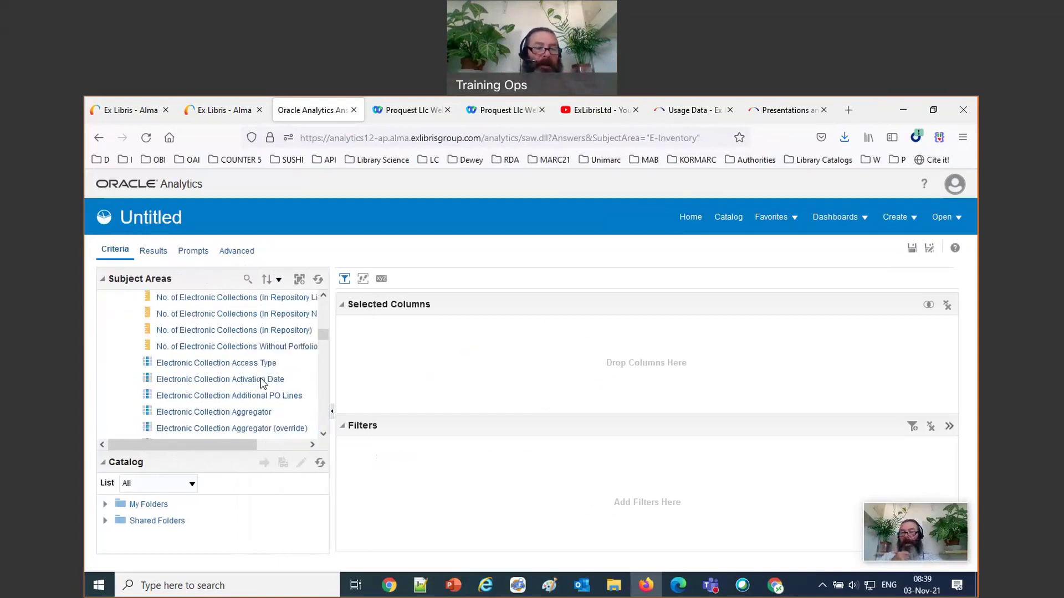
pyautogui.scroll(-7, 263, 382)
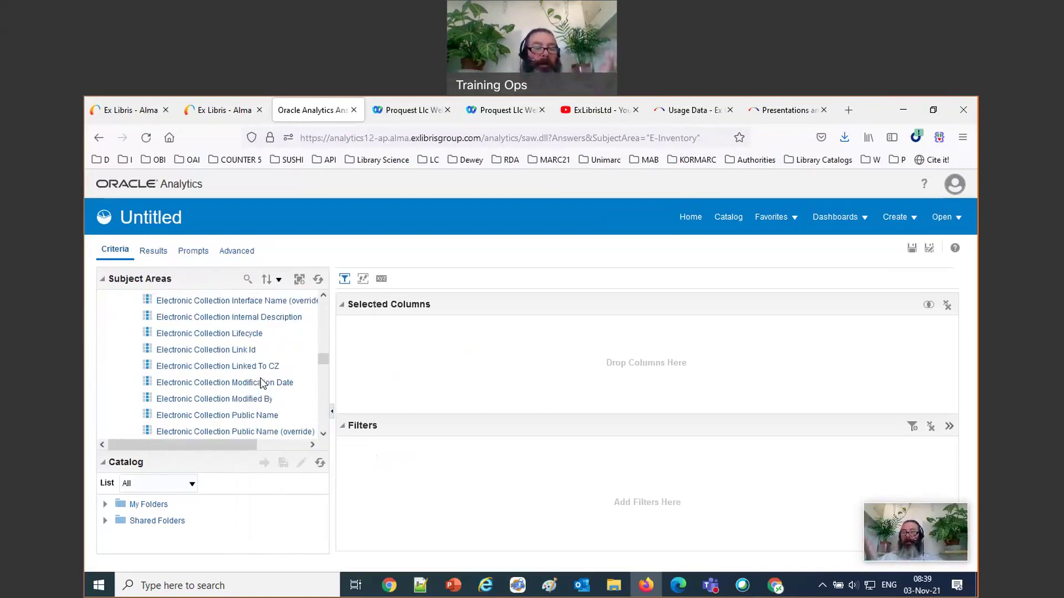
pyautogui.scroll(-1, 256, 377)
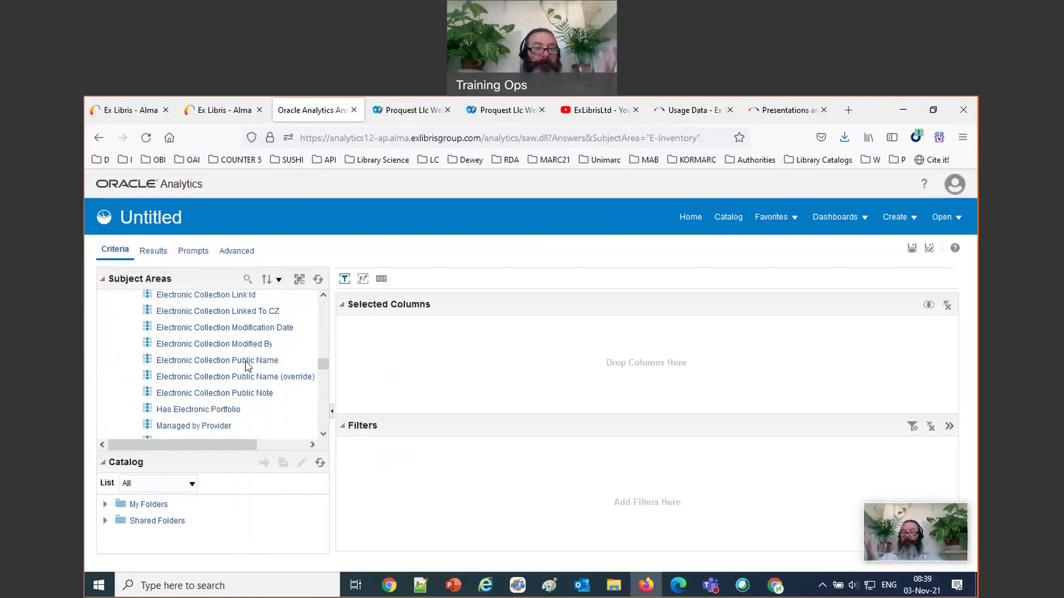
pyautogui.doubleClick(247, 366)
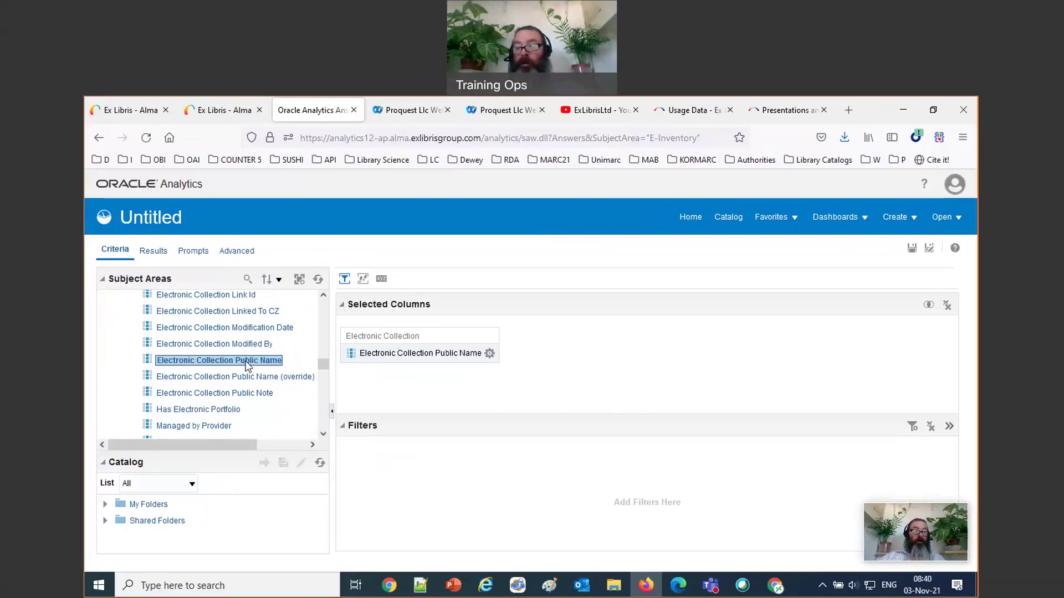
# Add Portfolio Activation Year and Portfolio Activation Month Key from the Portfolio Activation Date folder to the selected columns
pyautogui.scroll(1, 246, 363)
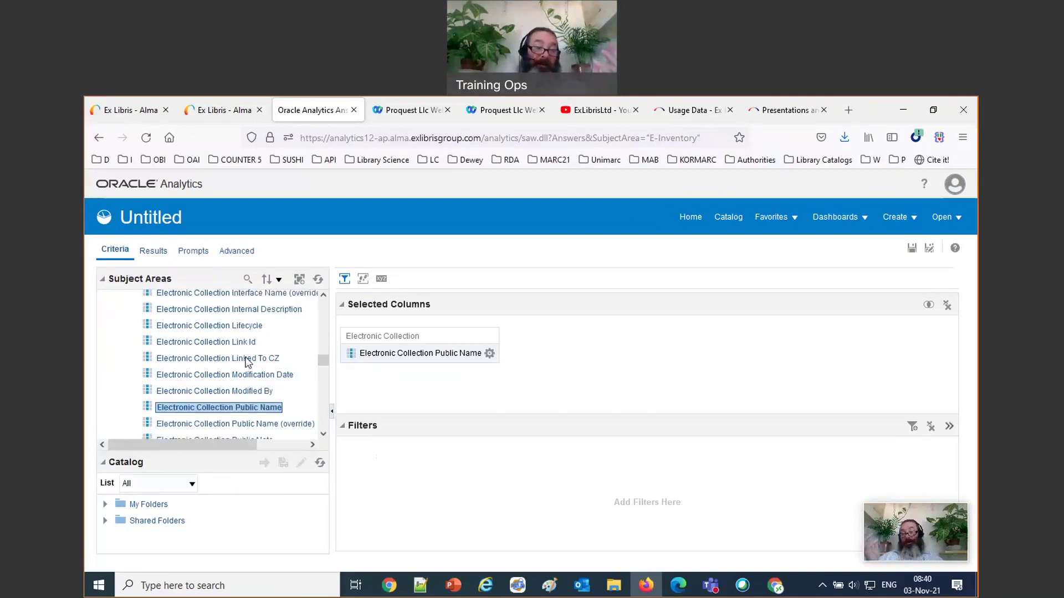
pyautogui.scroll(5, 246, 363)
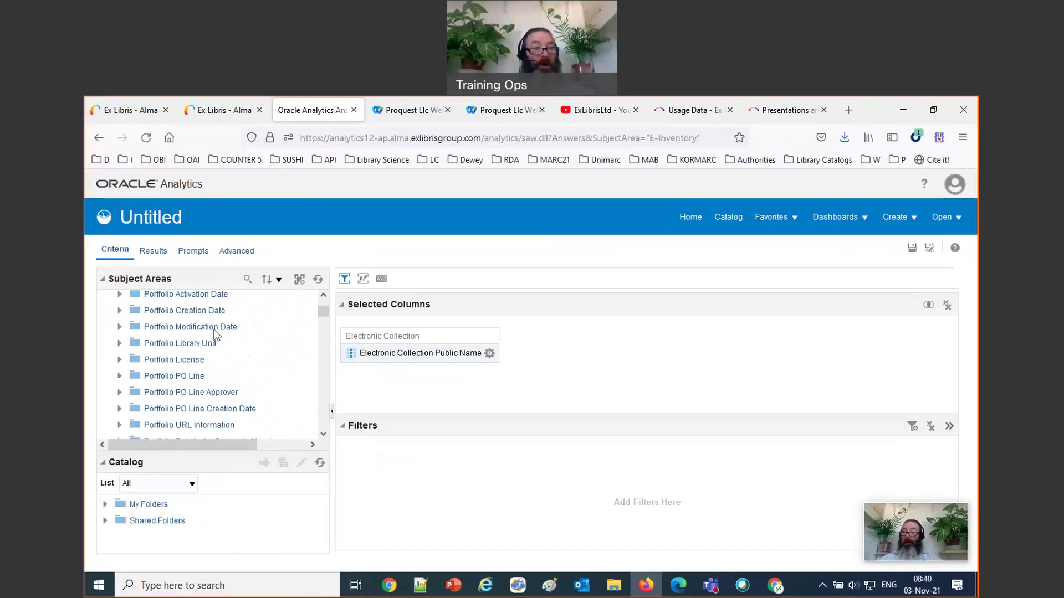
pyautogui.click(120, 294)
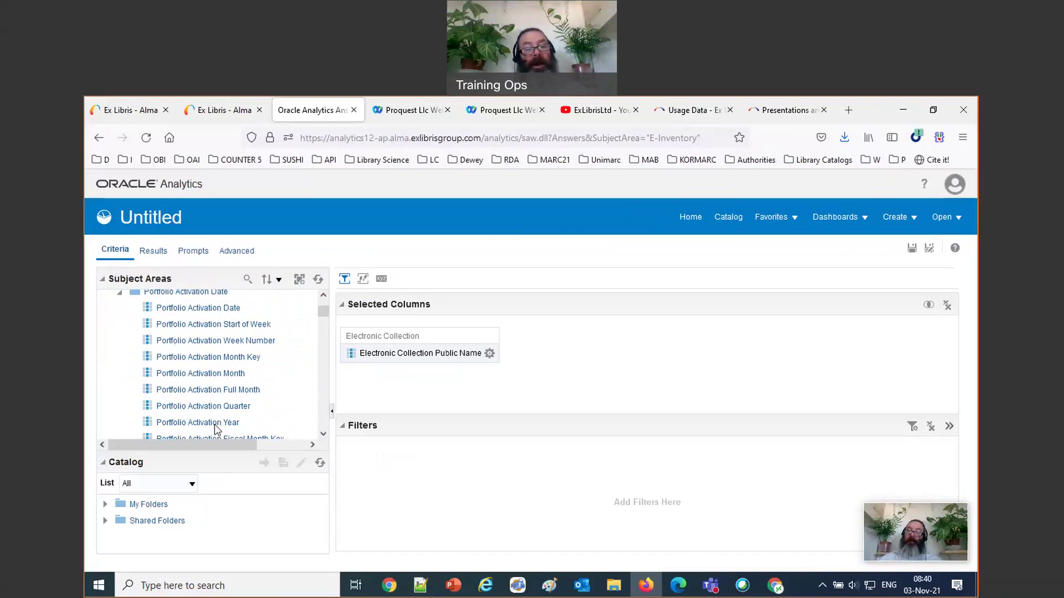
pyautogui.moveTo(238, 359); pyautogui.dragTo(603, 375)
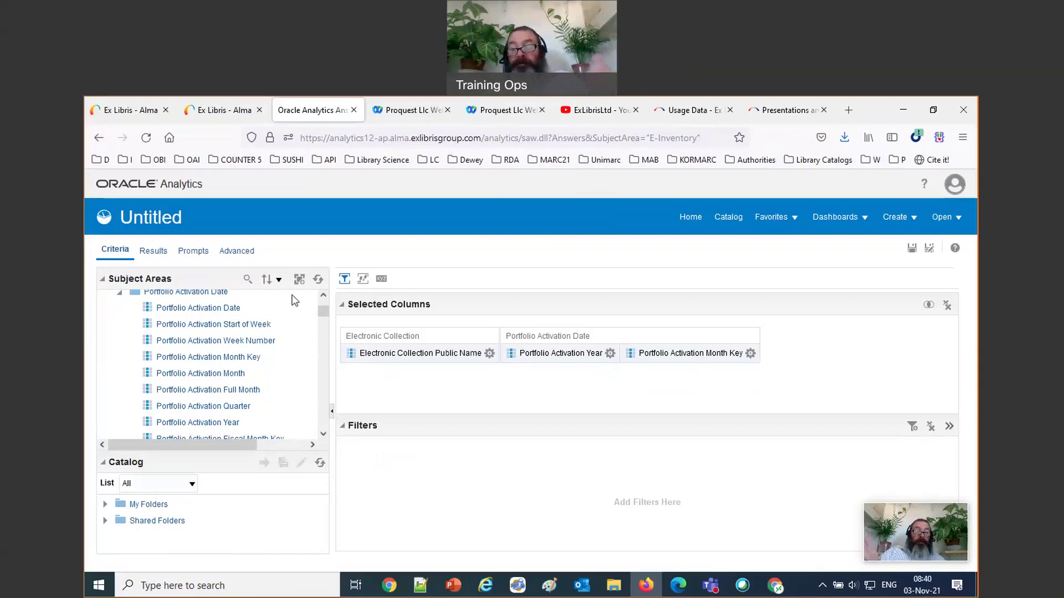
# Add the No. of Available Portfolio measure from the Portfolio folder as the last selected column
pyautogui.scroll(2, 147, 310)
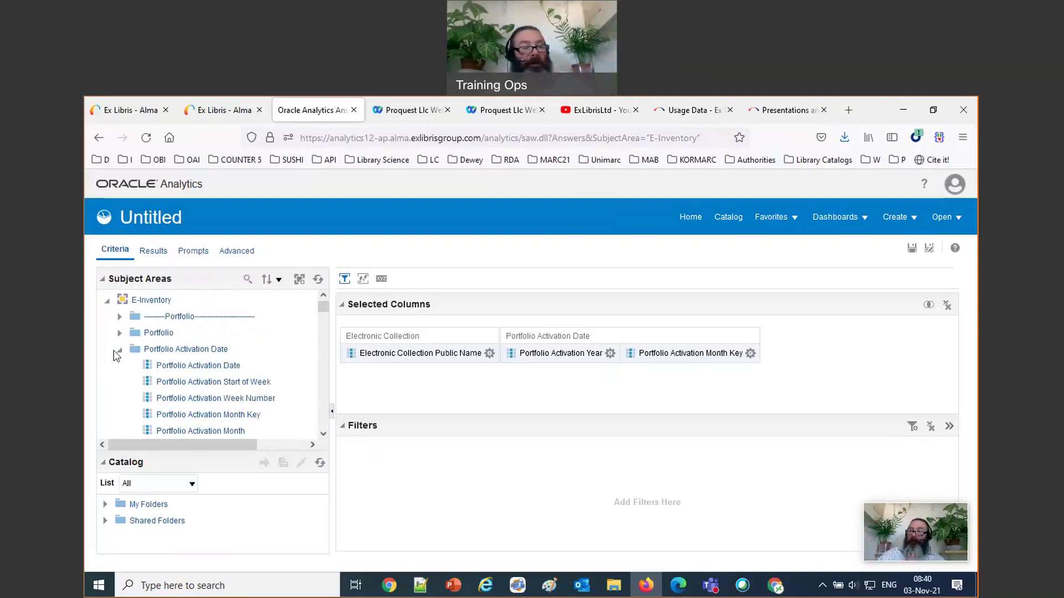
pyautogui.click(122, 335)
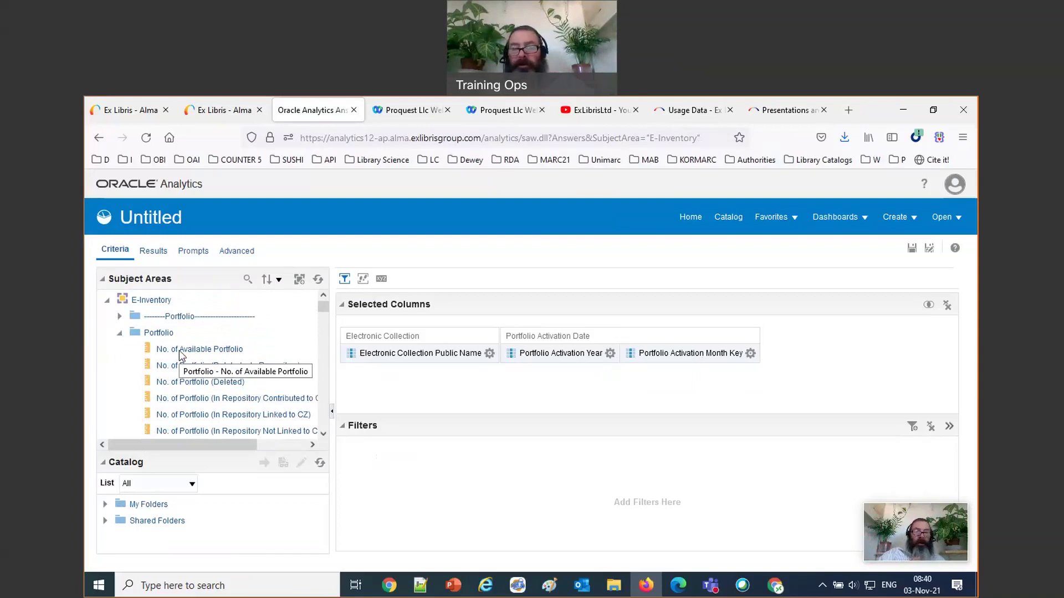
pyautogui.moveTo(178, 350); pyautogui.dragTo(770, 383)
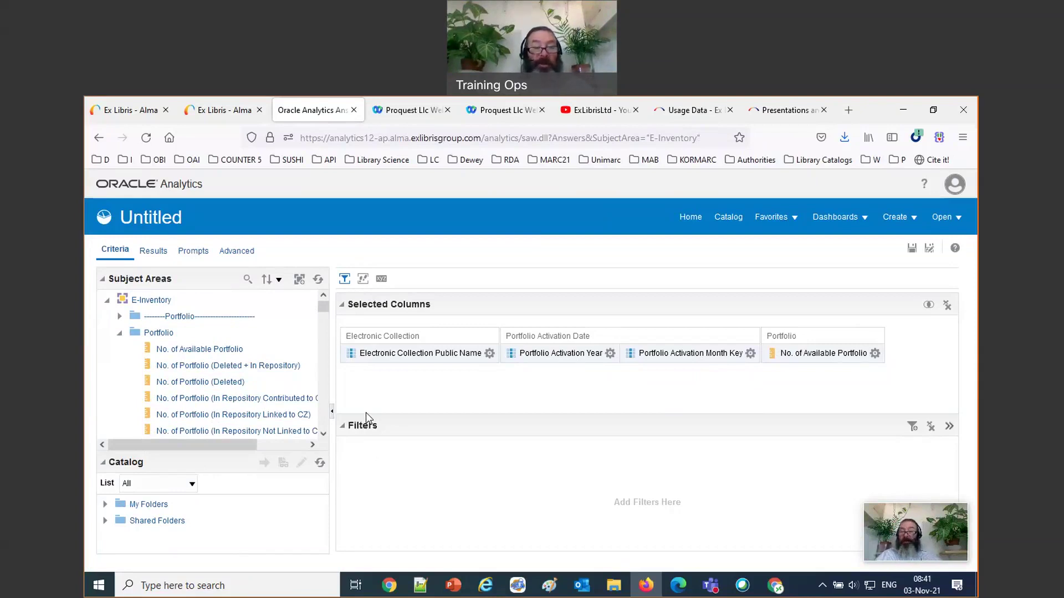
pyautogui.click(750, 353)
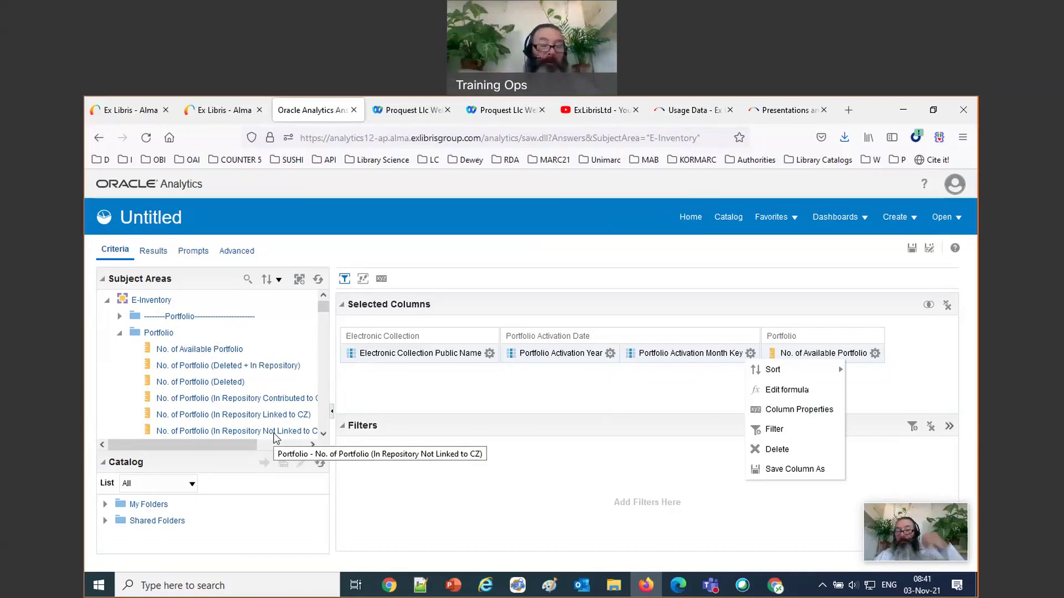
pyautogui.click(228, 382)
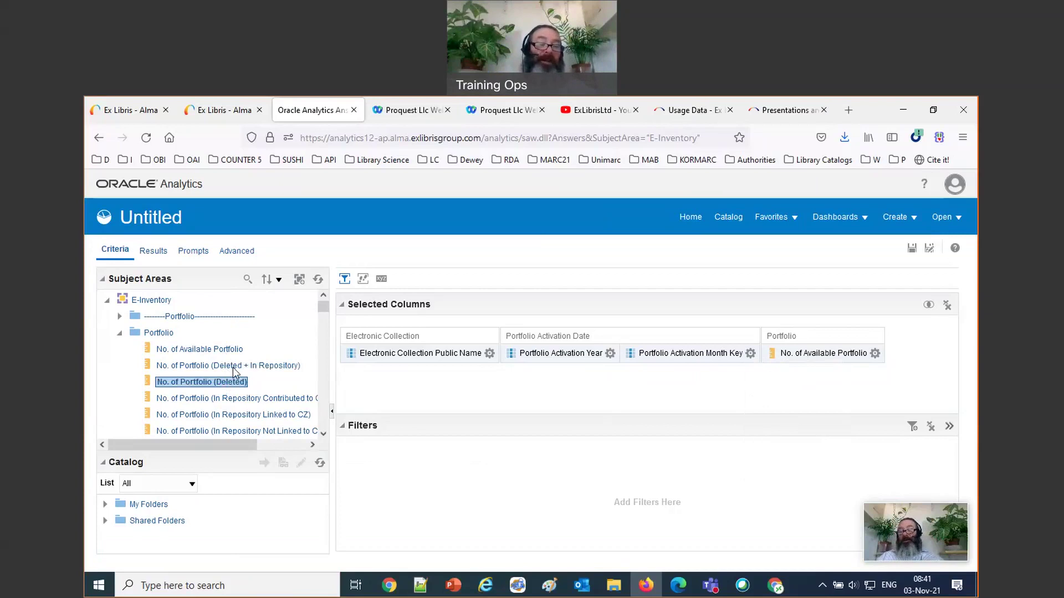
pyautogui.click(232, 367)
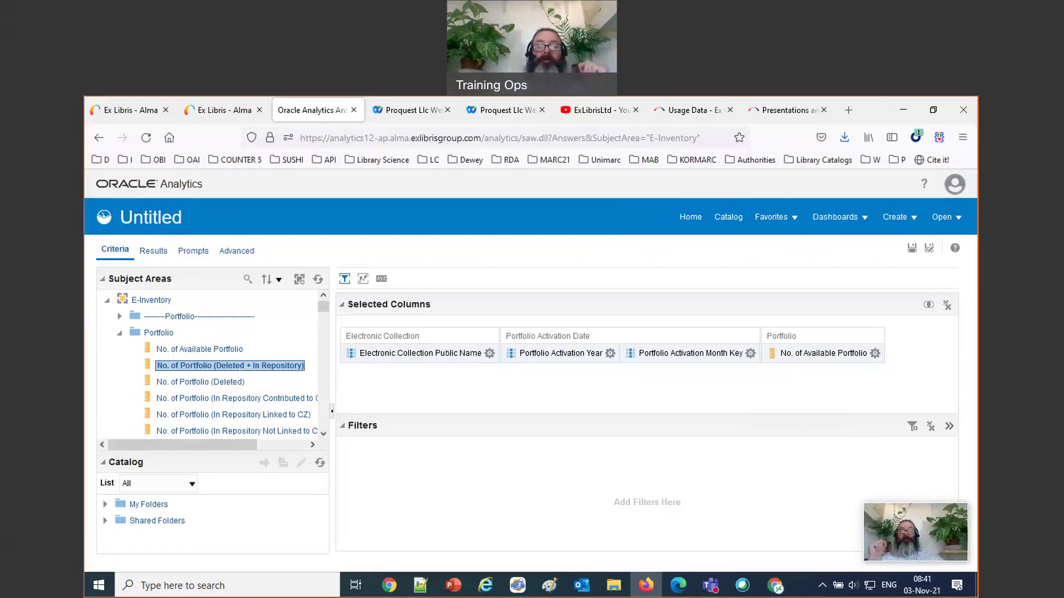
# Filter Electronic Collection Public Name to "Ebook Central Perpetual, DDA and Subscription Titles" and display the analysis results
pyautogui.click(489, 353)
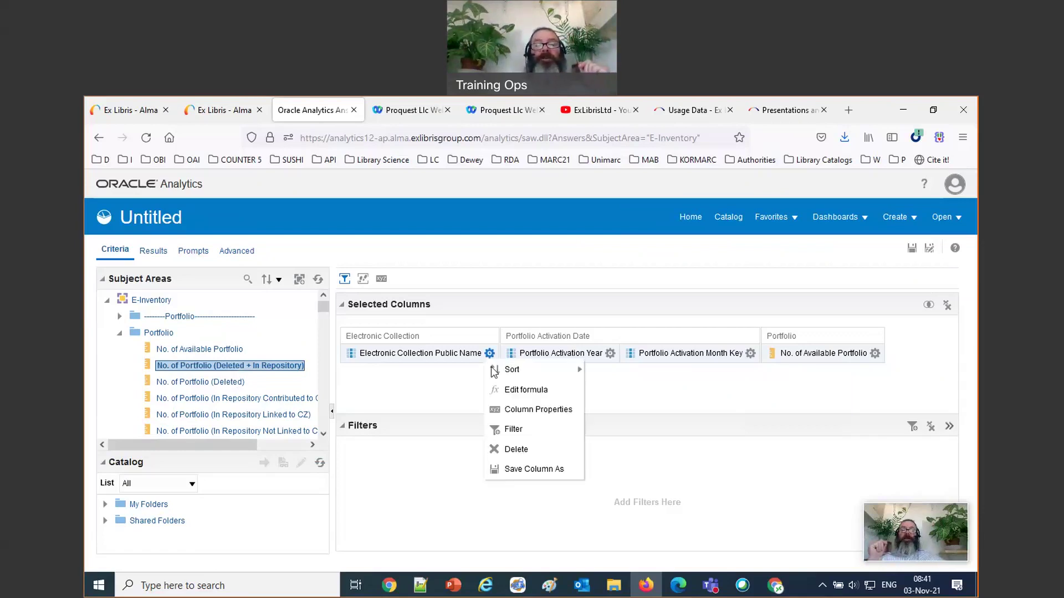
pyautogui.click(513, 430)
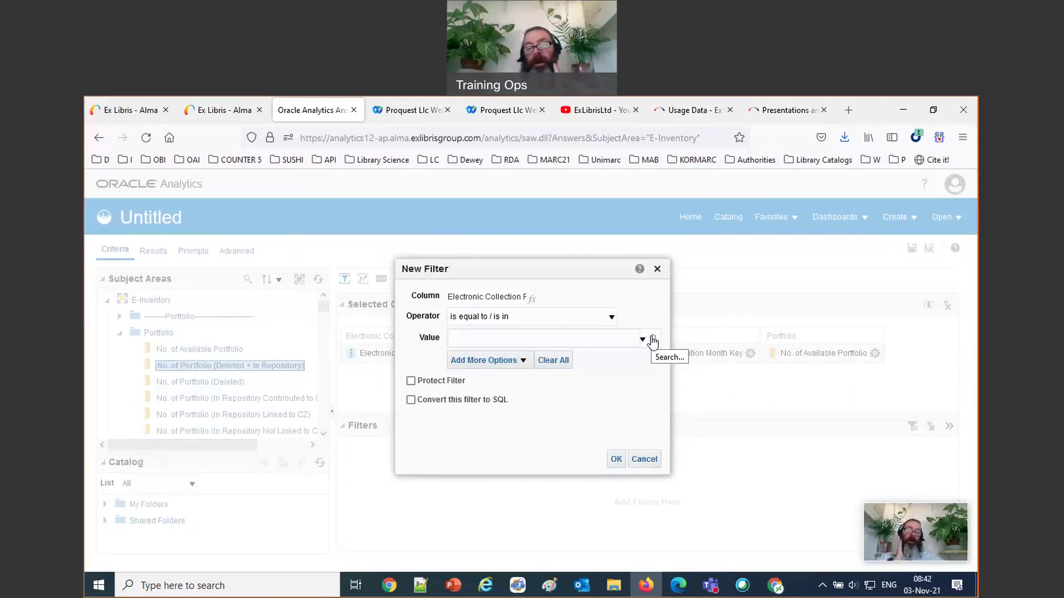
pyautogui.click(653, 339)
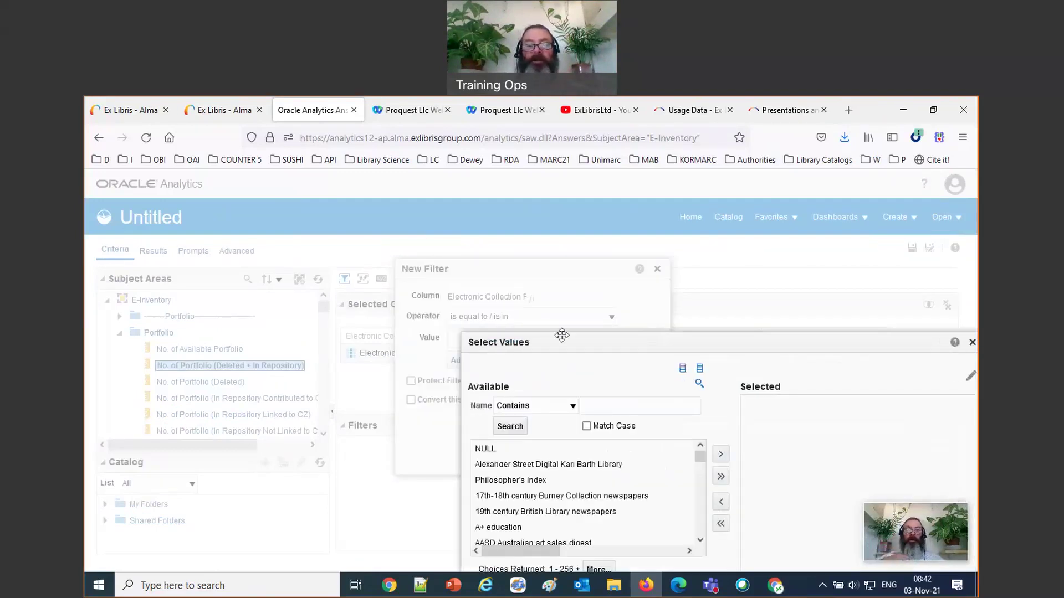
pyautogui.click(602, 407)
pyautogui.write('dda')
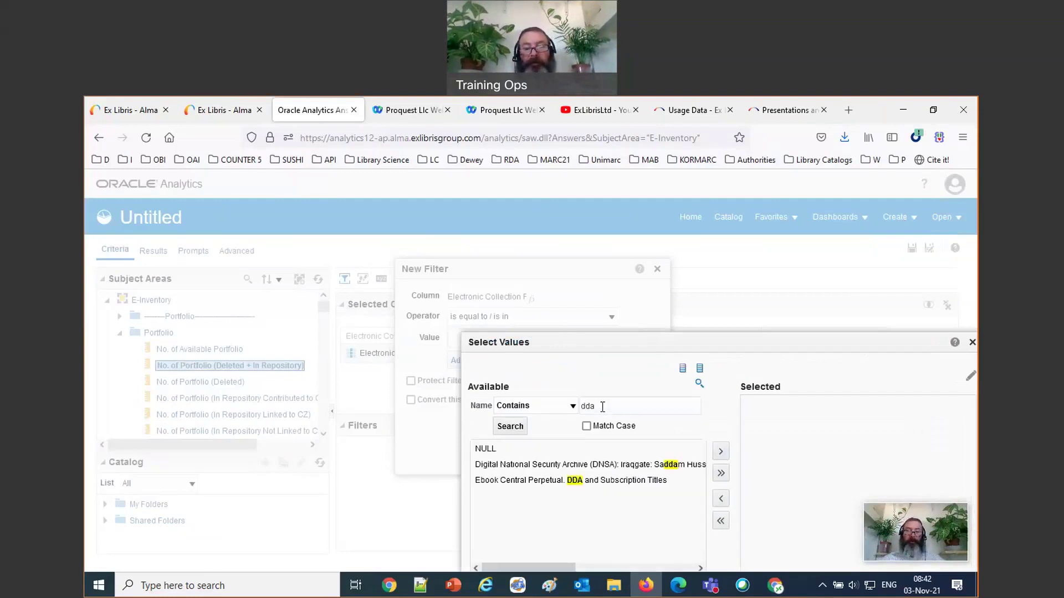
pyautogui.click(596, 482)
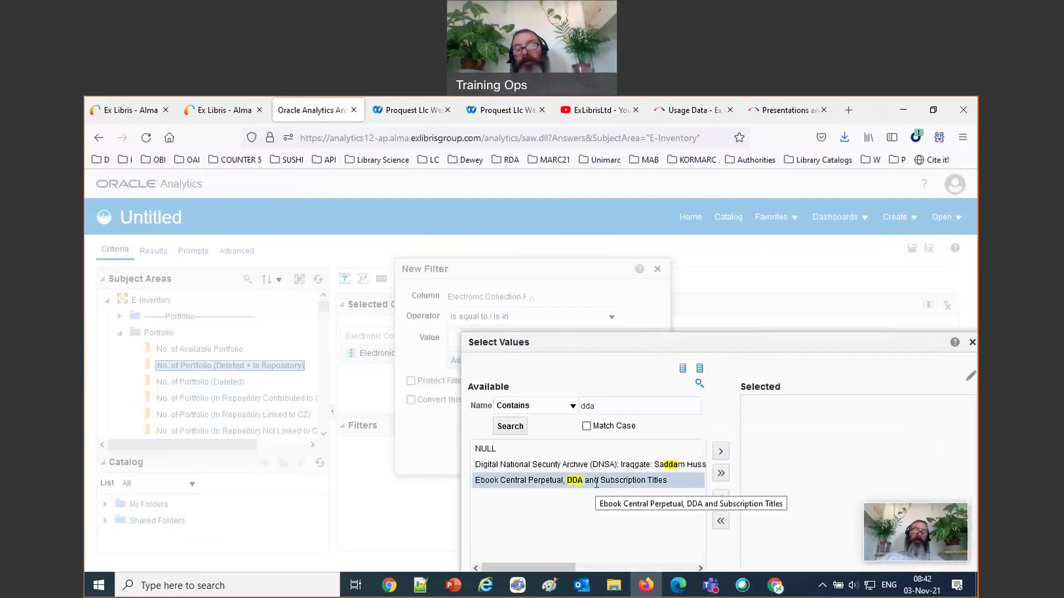
pyautogui.click(720, 451)
pyautogui.moveTo(752, 349); pyautogui.dragTo(691, 300)
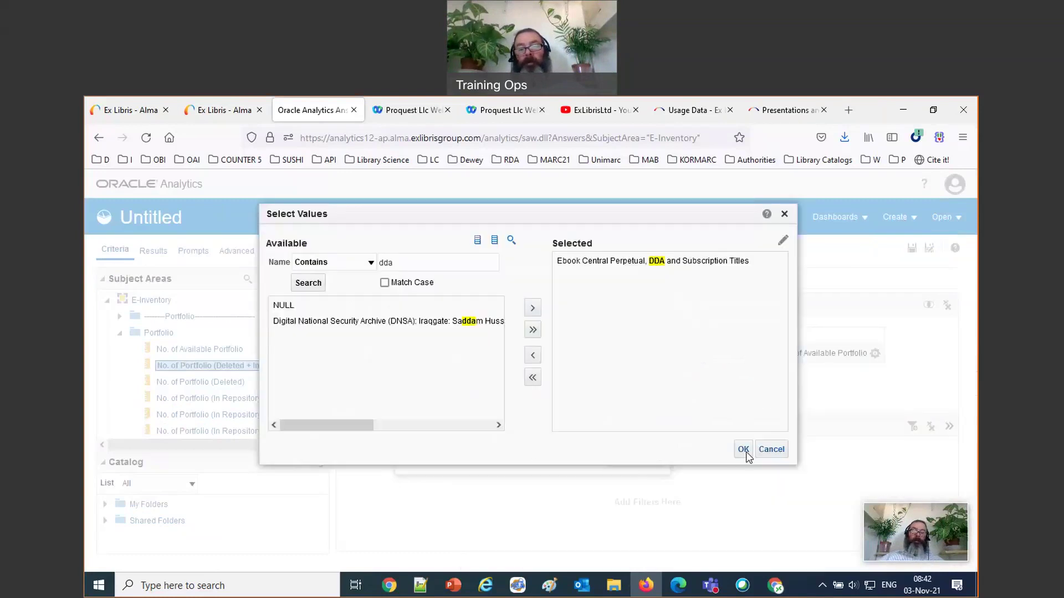
pyautogui.click(745, 451)
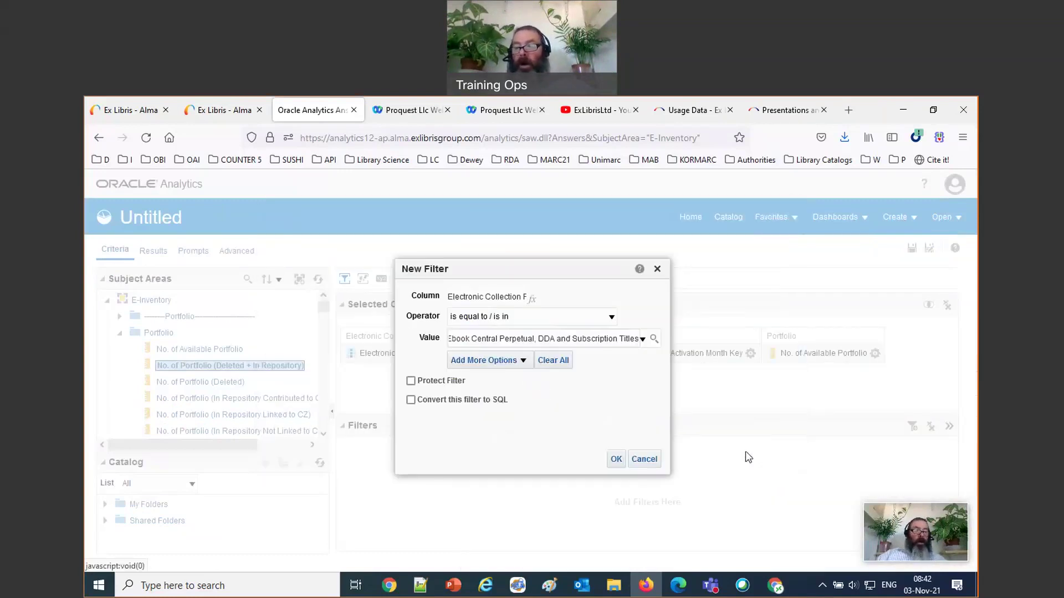
pyautogui.click(615, 459)
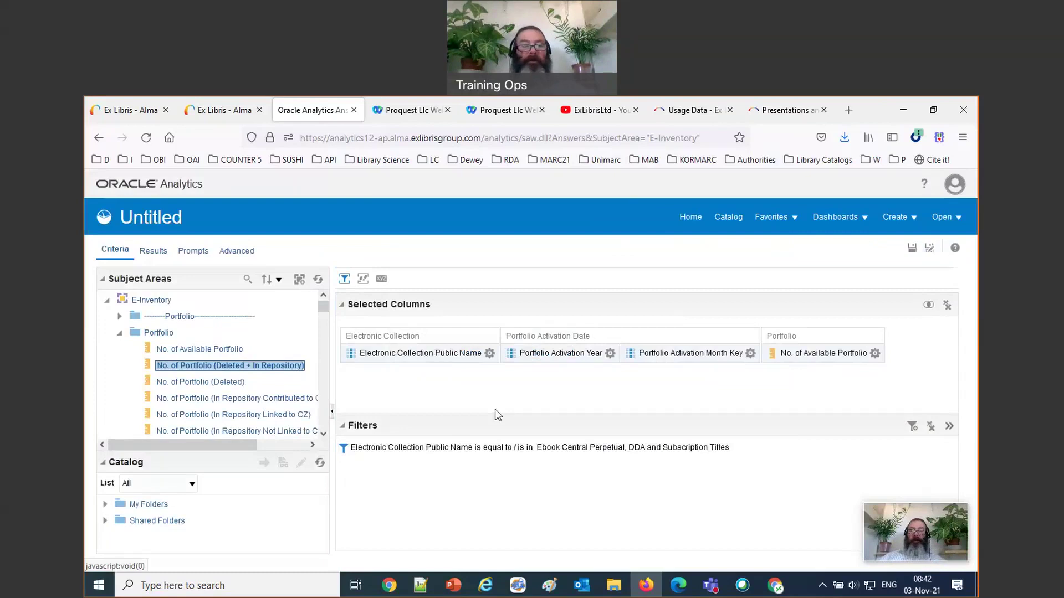
pyautogui.click(152, 251)
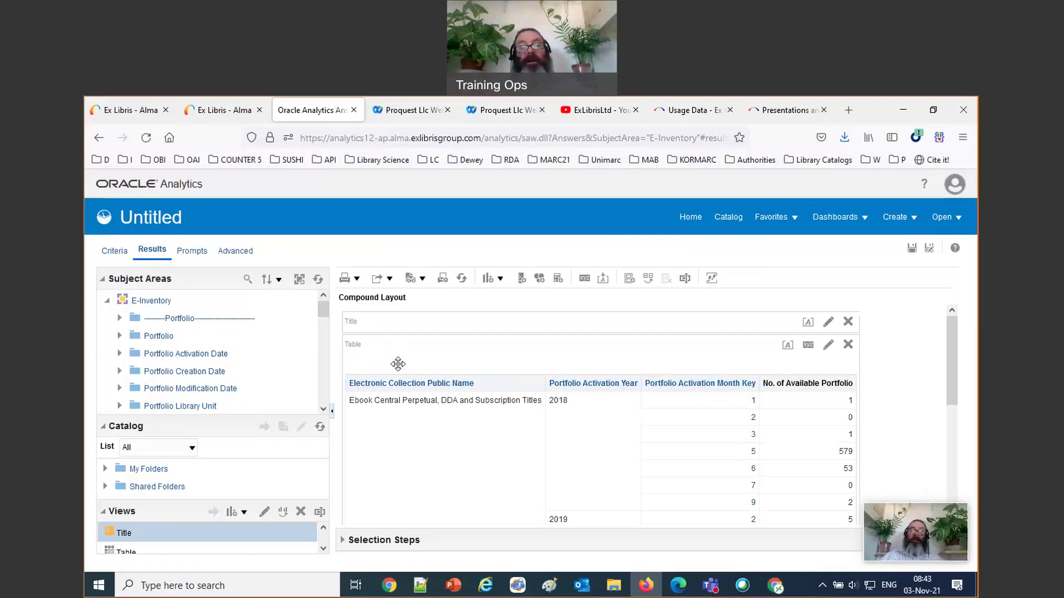
# Try moving the Electronic Collection Public Name column to the table's sections, and return it to the first column position
pyautogui.rightClick(399, 366)
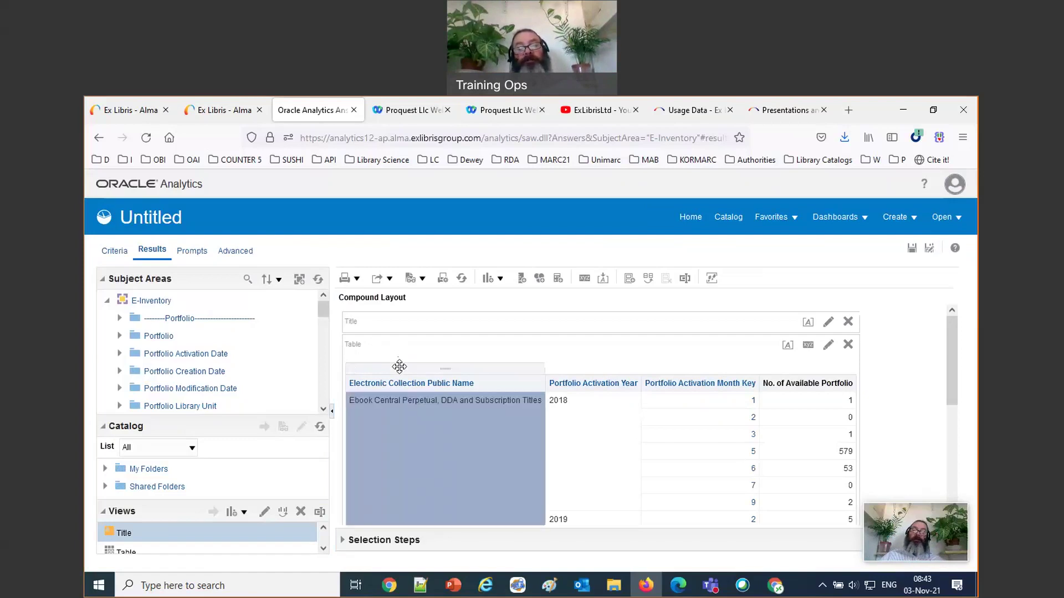
pyautogui.moveTo(462, 554)
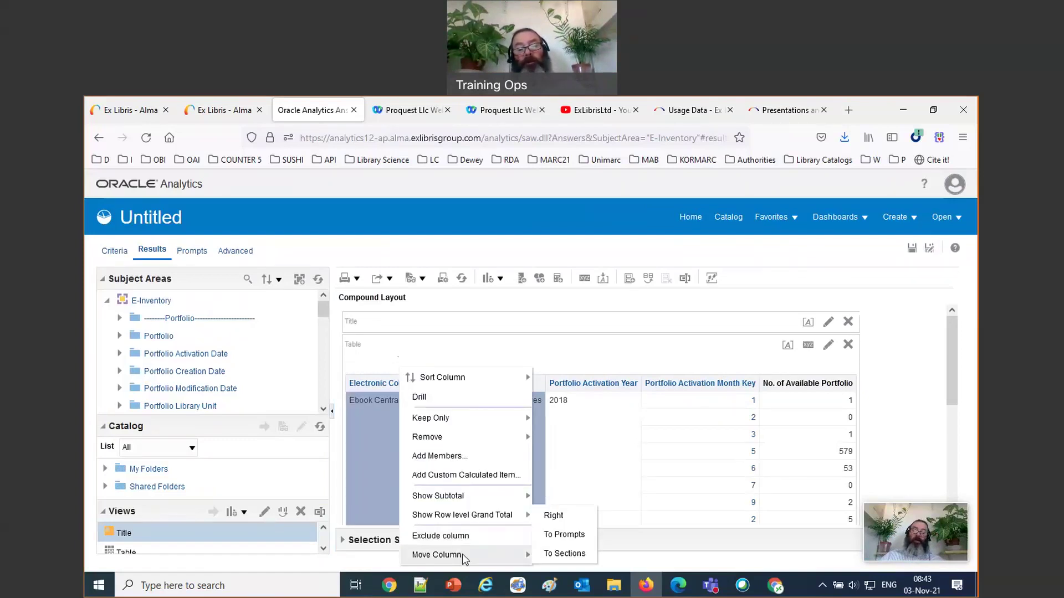
pyautogui.click(567, 554)
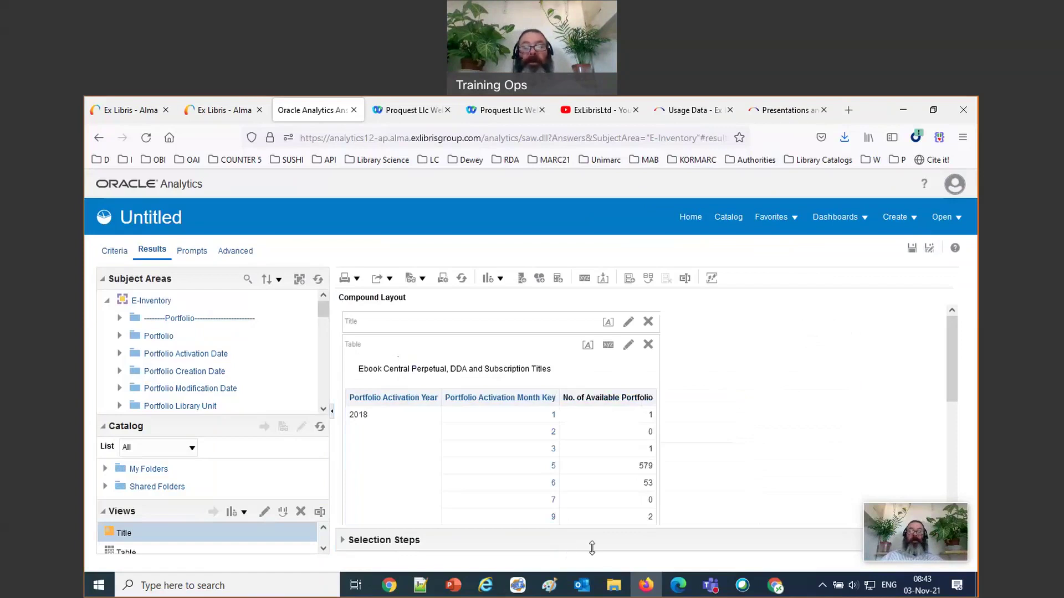
pyautogui.moveTo(354, 369); pyautogui.dragTo(351, 403)
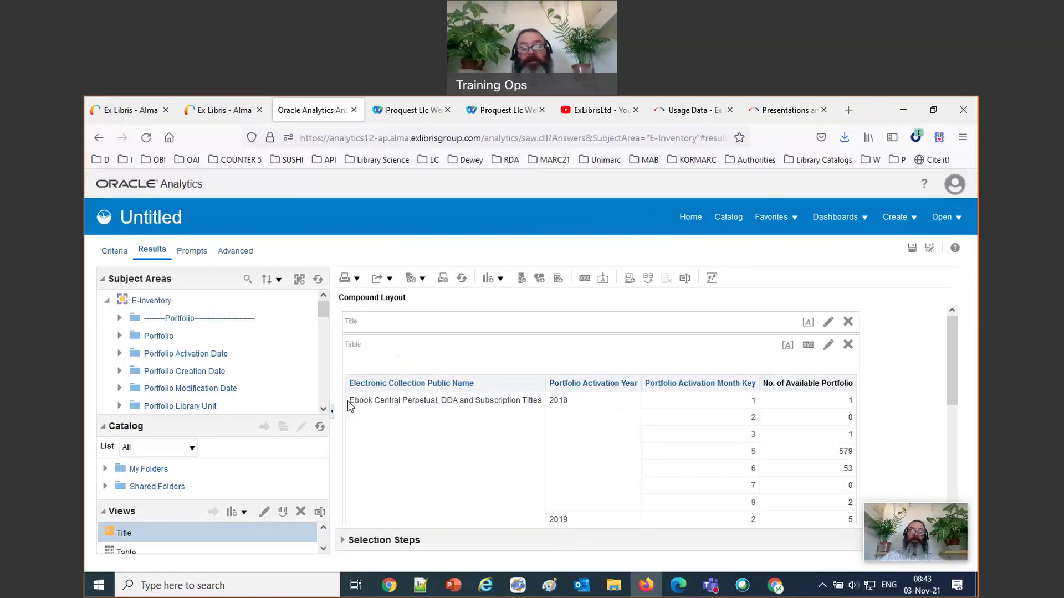
# Edit the table view's layout so Electronic Collection Public Name is in Sections, and return to the compound layout
pyautogui.click(828, 347)
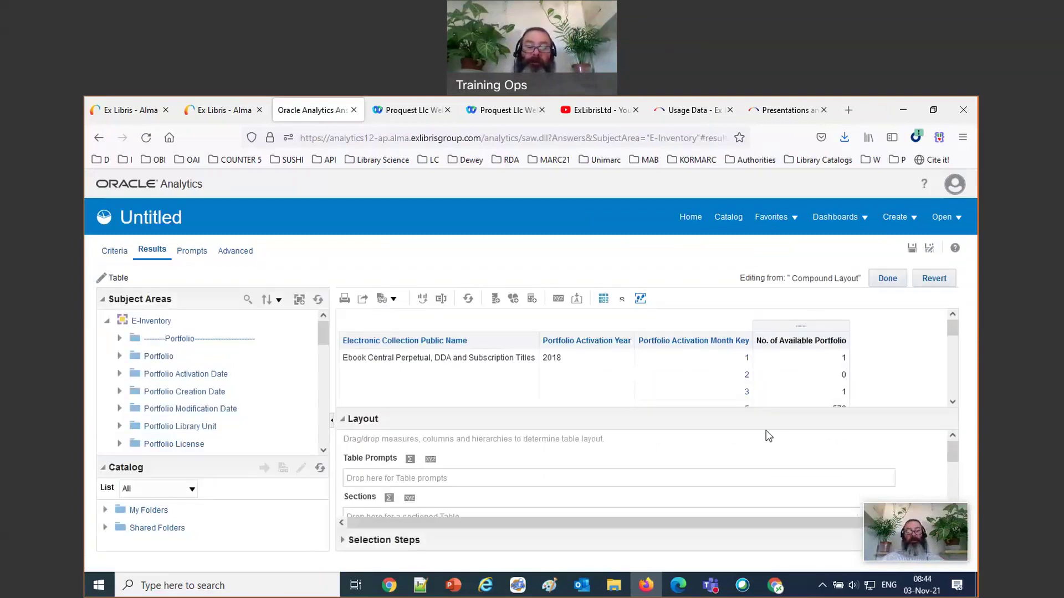
pyautogui.scroll(-2, 768, 442)
pyautogui.scroll(-2, 769, 442)
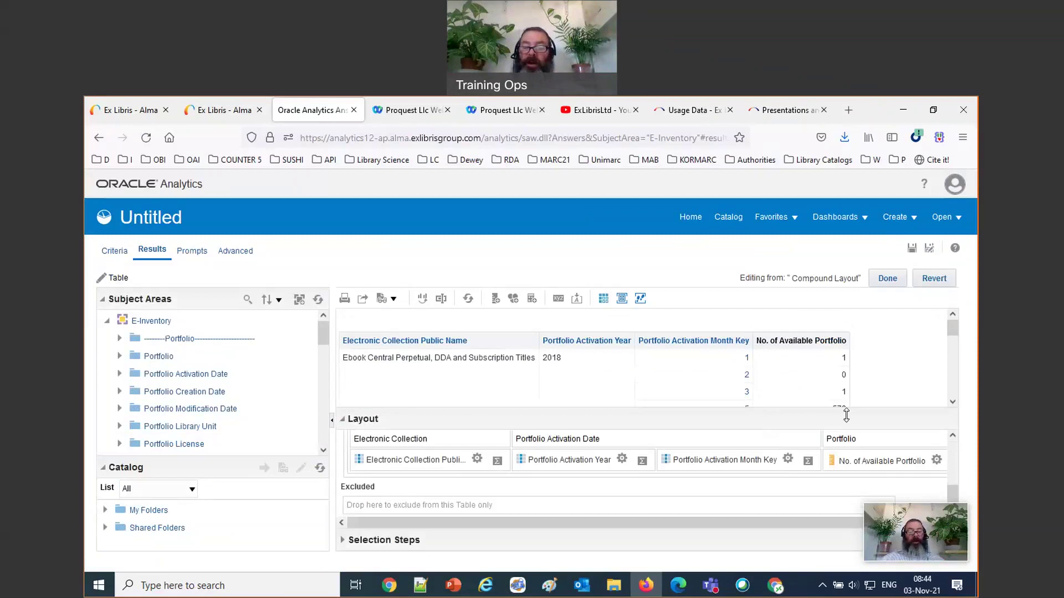
pyautogui.moveTo(846, 415); pyautogui.dragTo(846, 334)
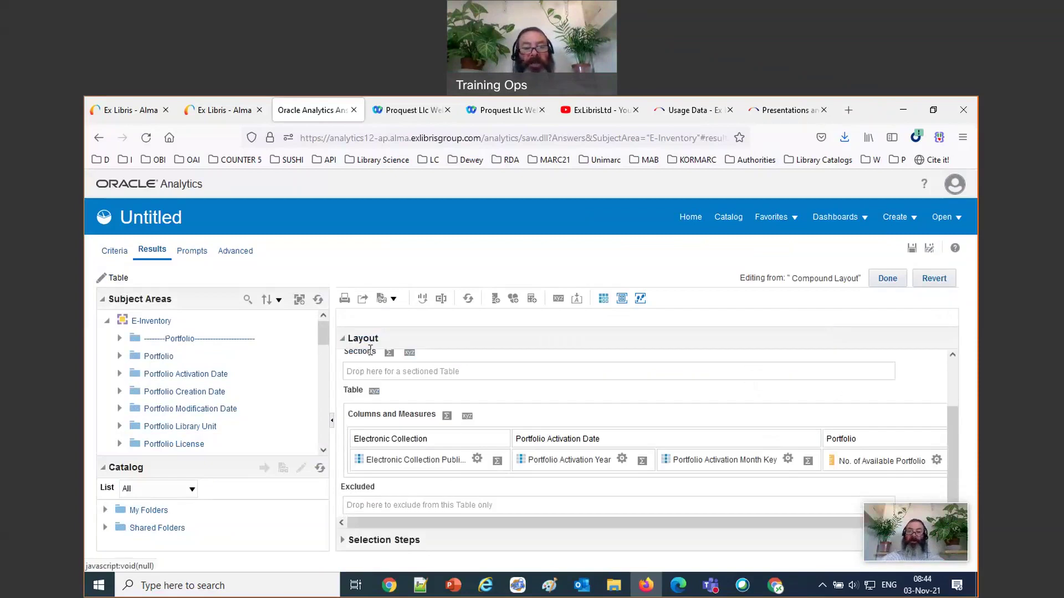
pyautogui.moveTo(386, 468); pyautogui.dragTo(392, 413)
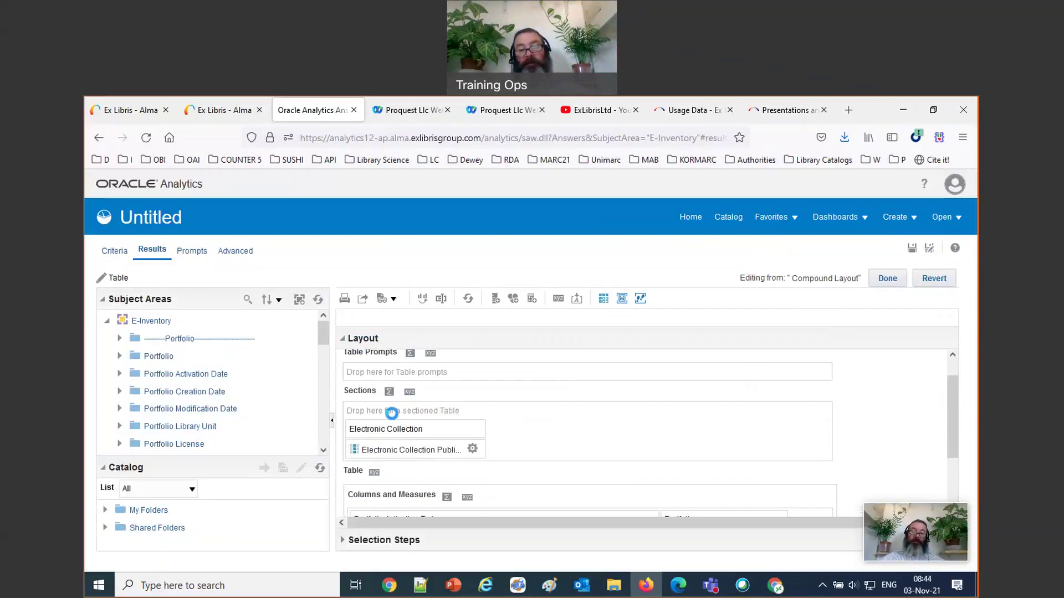
pyautogui.click(889, 280)
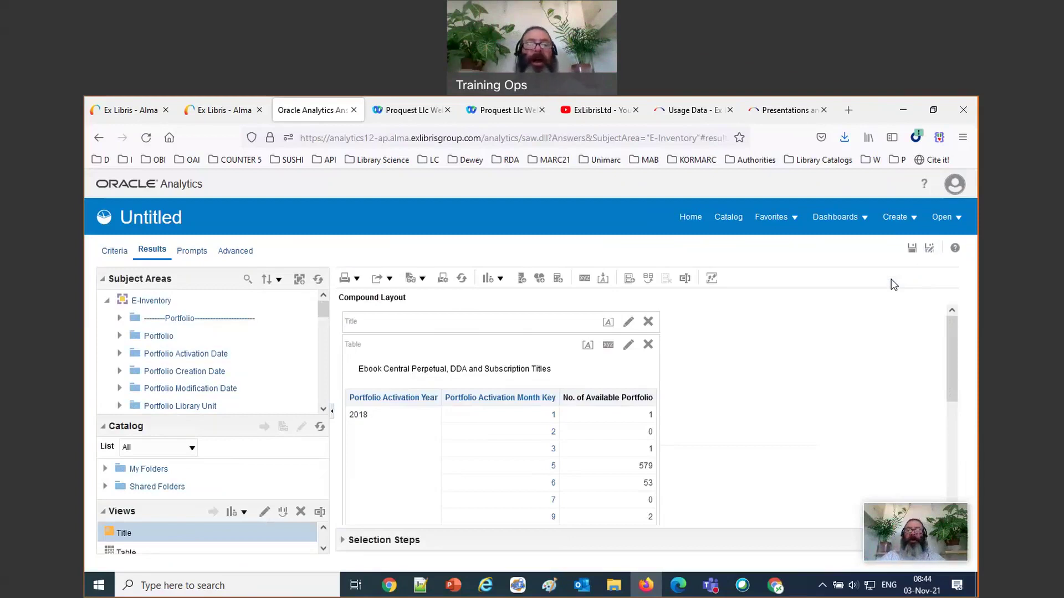
# In the analysis criteria, give the Portfolio Activation Year column the custom heading "Year"
pyautogui.click(113, 253)
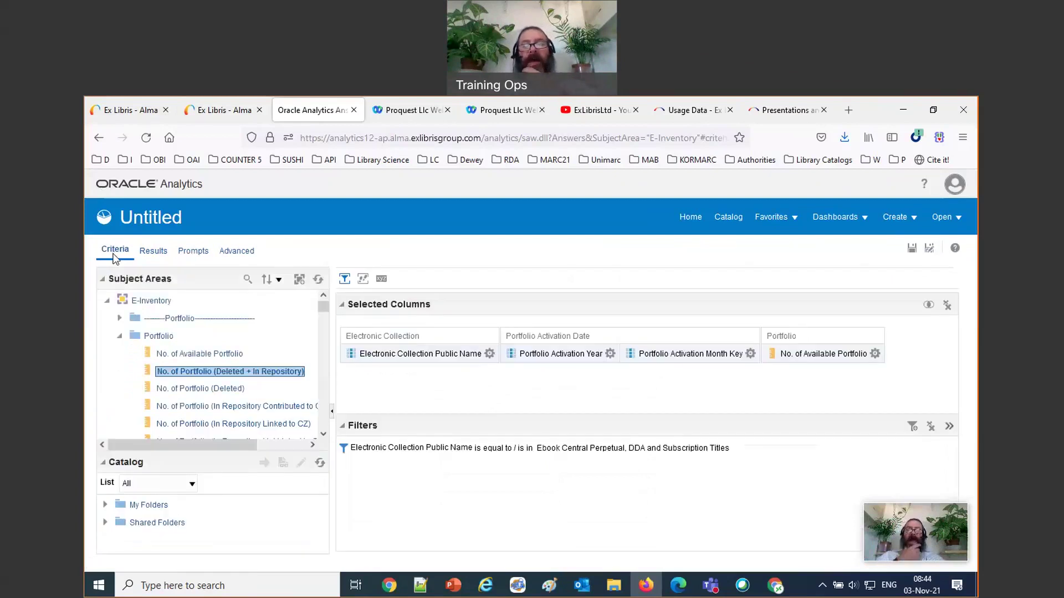
pyautogui.click(610, 355)
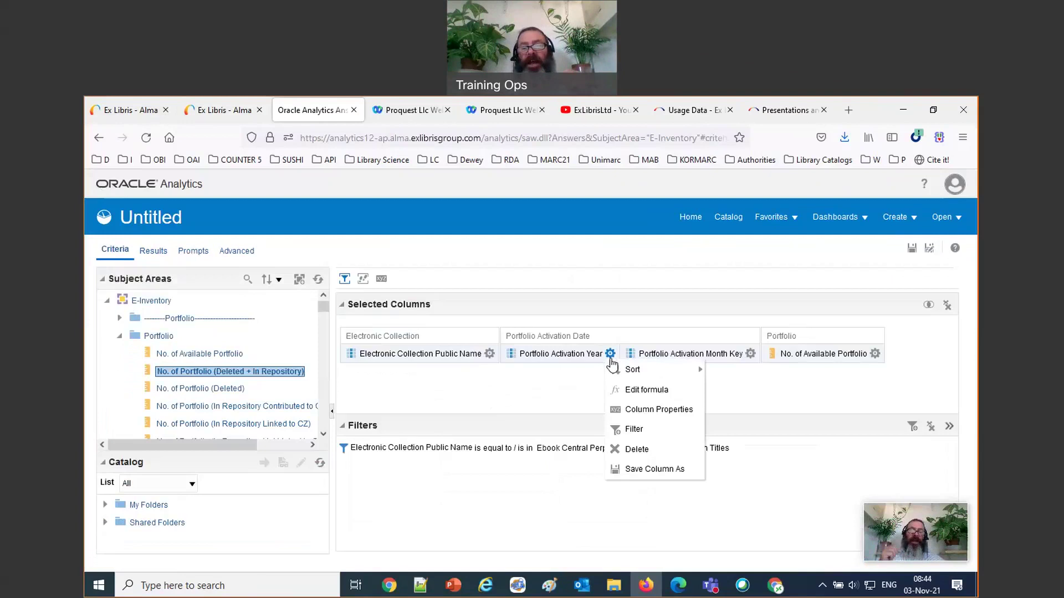
pyautogui.click(643, 390)
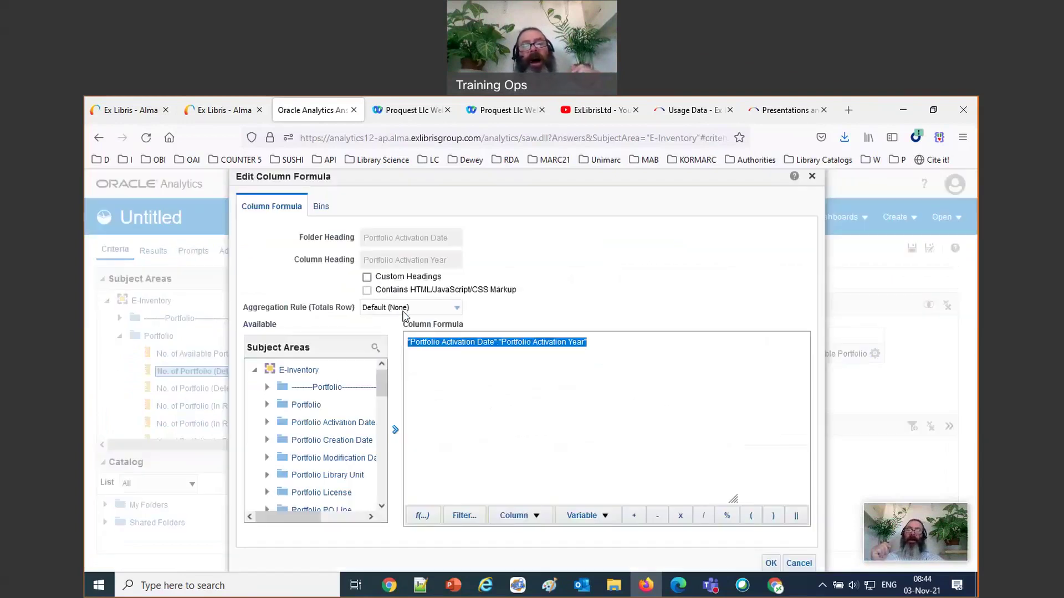
pyautogui.click(367, 277)
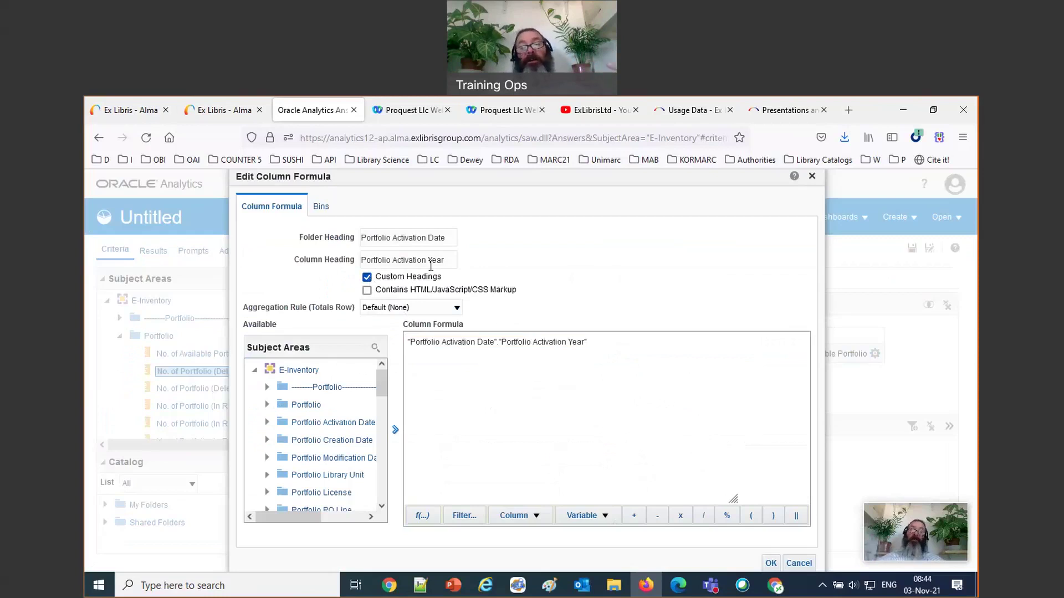
pyautogui.moveTo(431, 262); pyautogui.dragTo(284, 261)
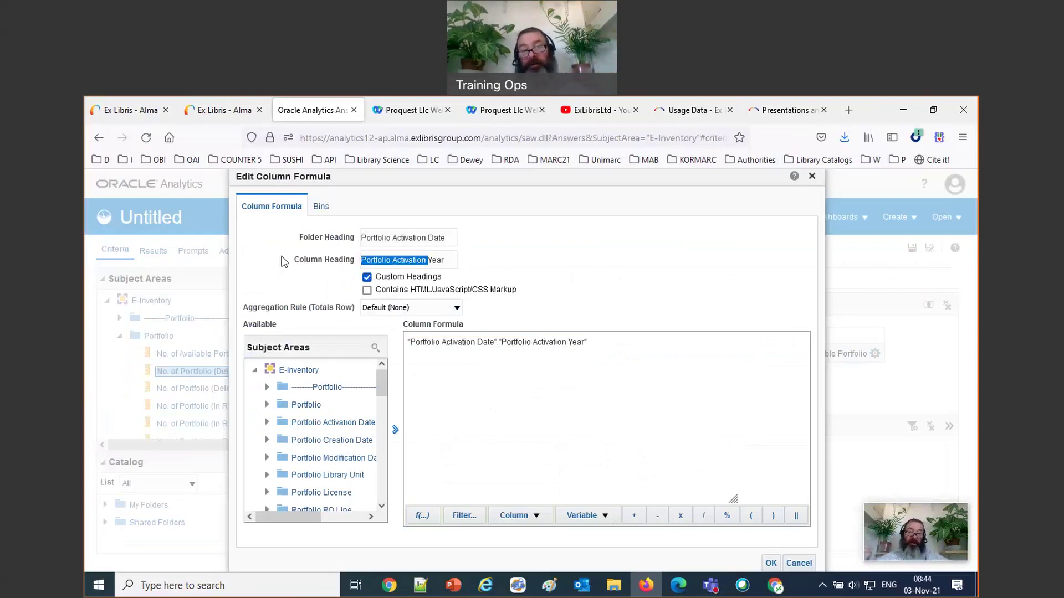
pyautogui.press('BackSpace')
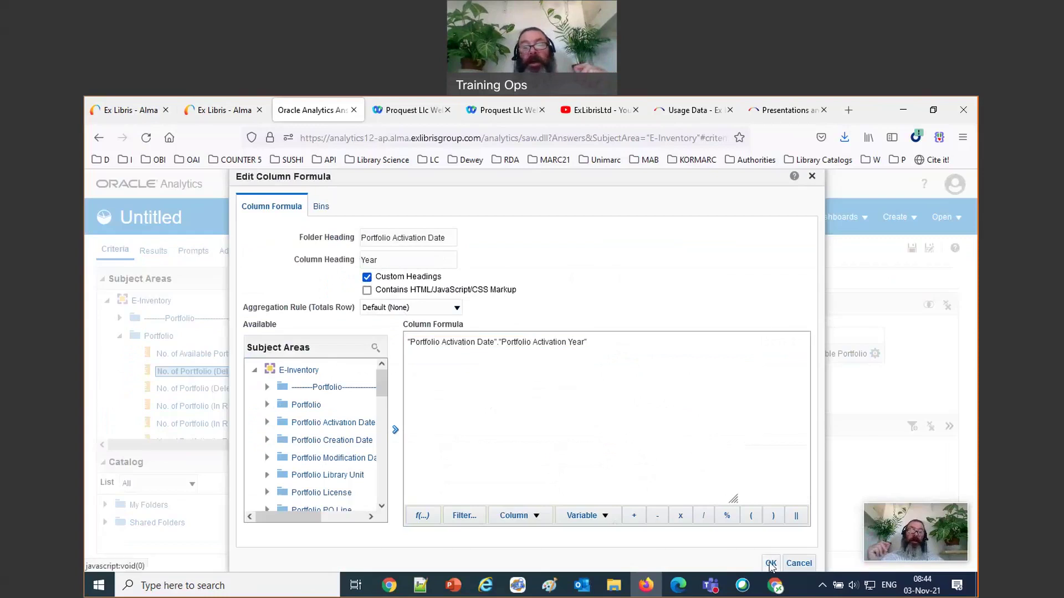
pyautogui.click(770, 563)
# Give the Portfolio Activation Month Key column the custom heading "Month"
pyautogui.click(807, 354)
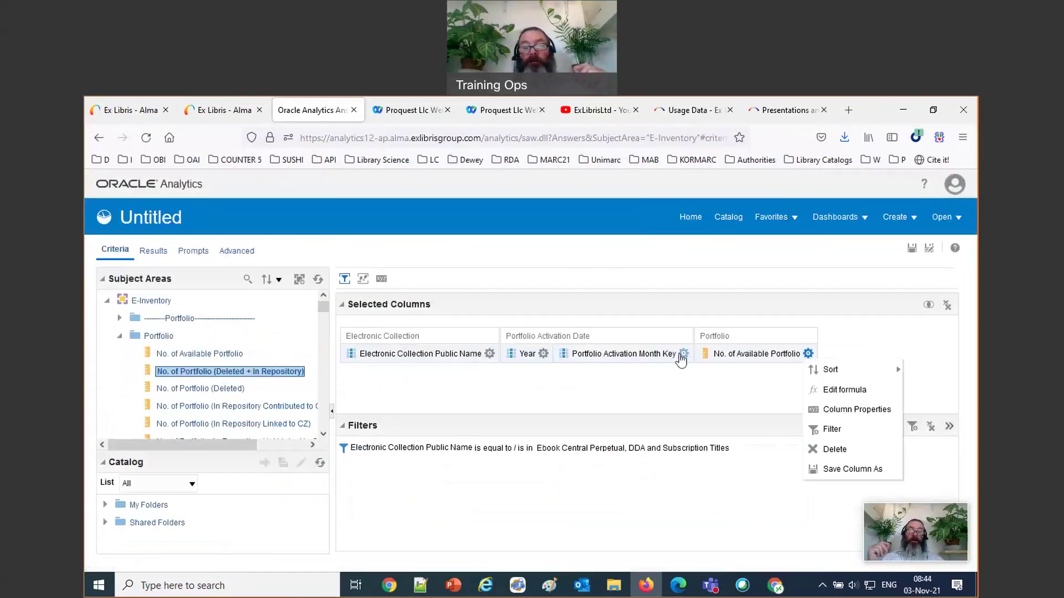
pyautogui.click(683, 353)
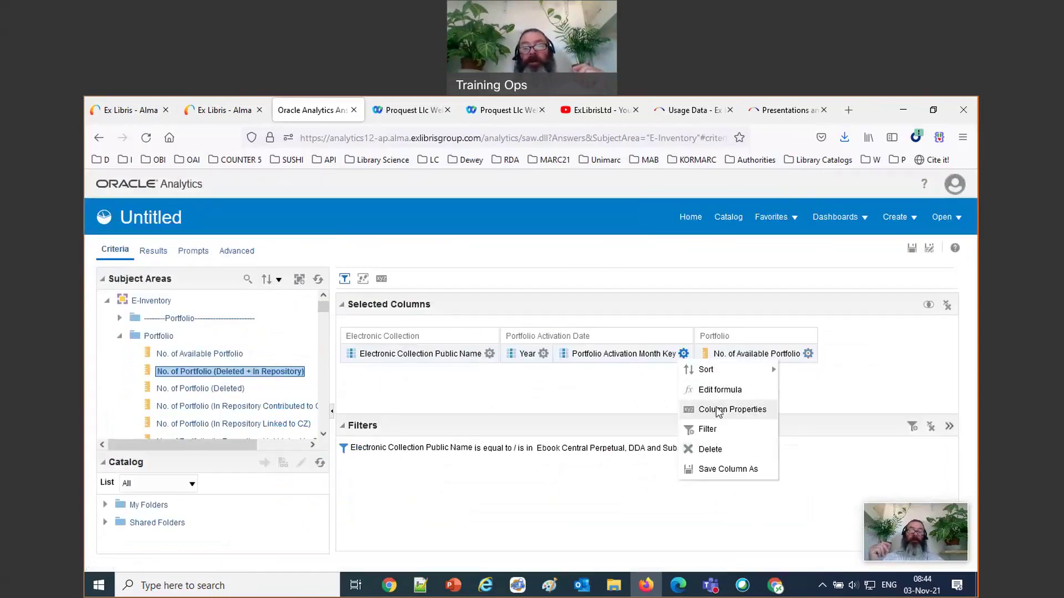
pyautogui.click(717, 389)
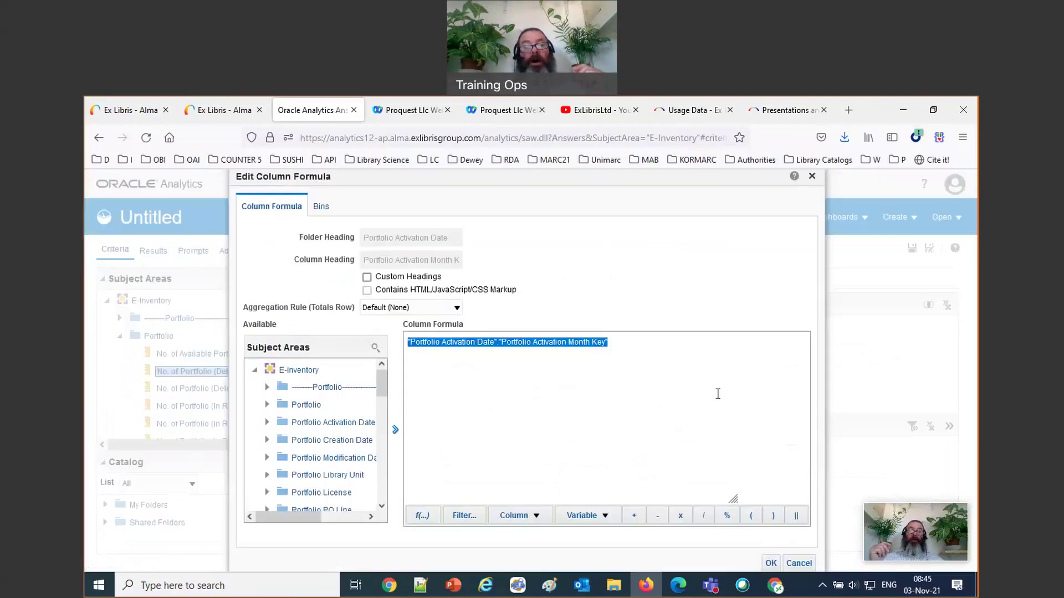
pyautogui.click(367, 277)
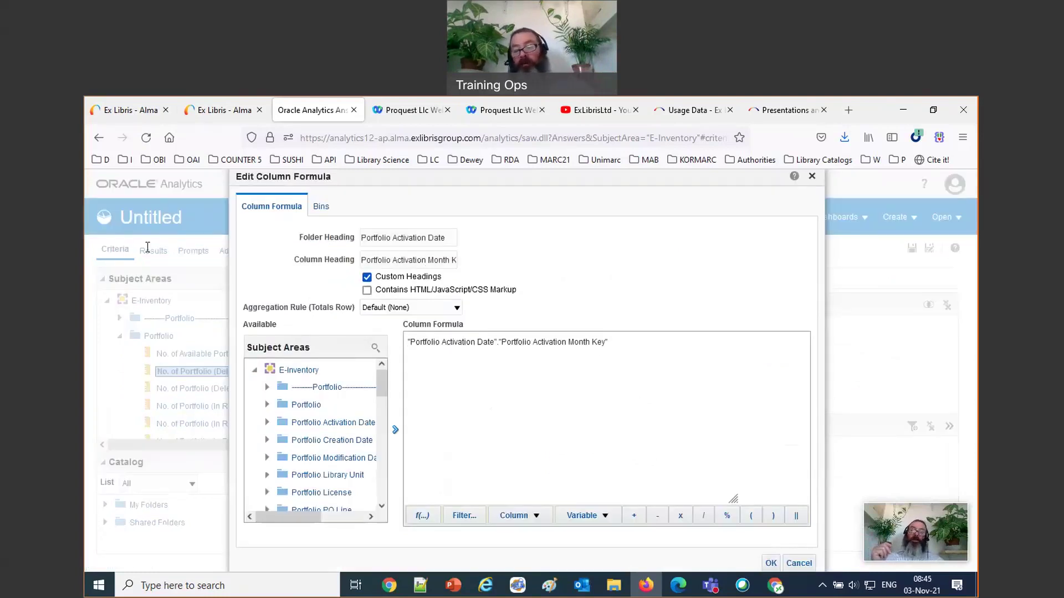
pyautogui.moveTo(427, 261); pyautogui.dragTo(360, 261)
pyautogui.press('BackSpace')
pyautogui.press('Delete')
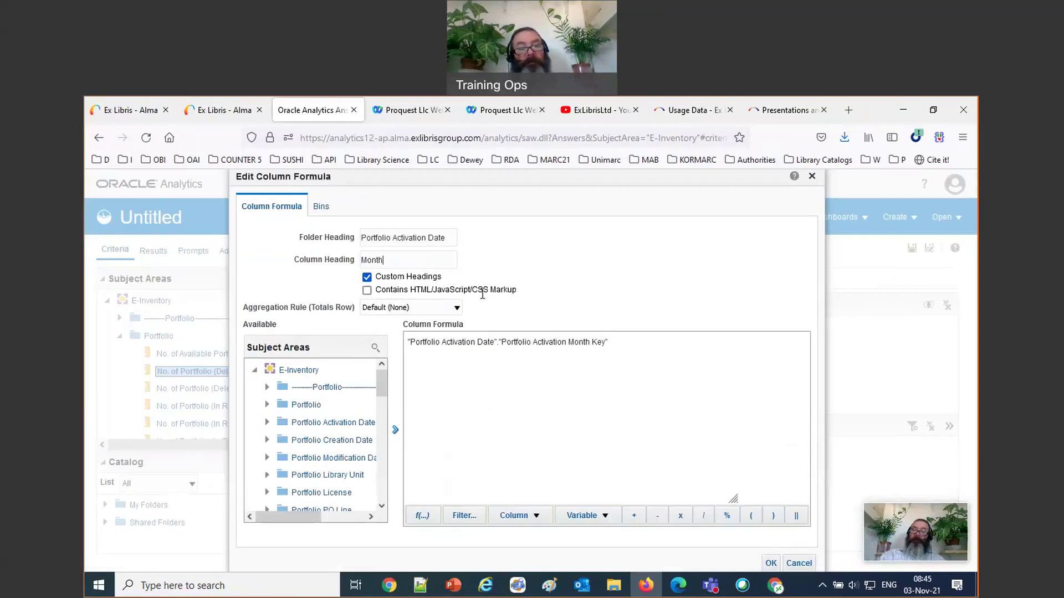
pyautogui.click(770, 564)
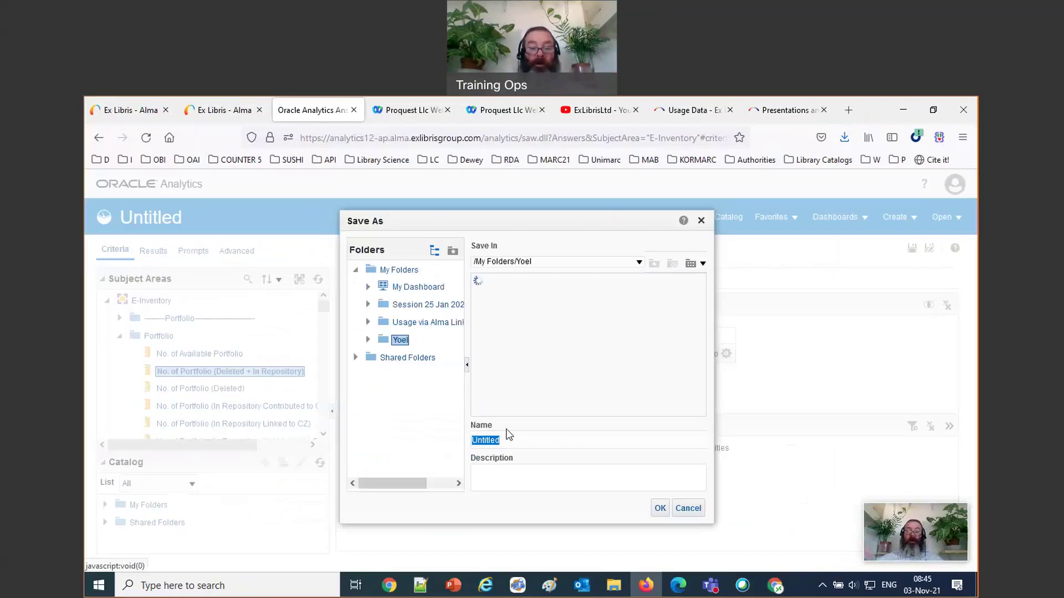
# Save the analysis in the selected folder under the name "Portfolio activation by year and month"
pyautogui.write('Pr')
pyautogui.press('BackSpace')
pyautogui.write('otrfolio activation by')
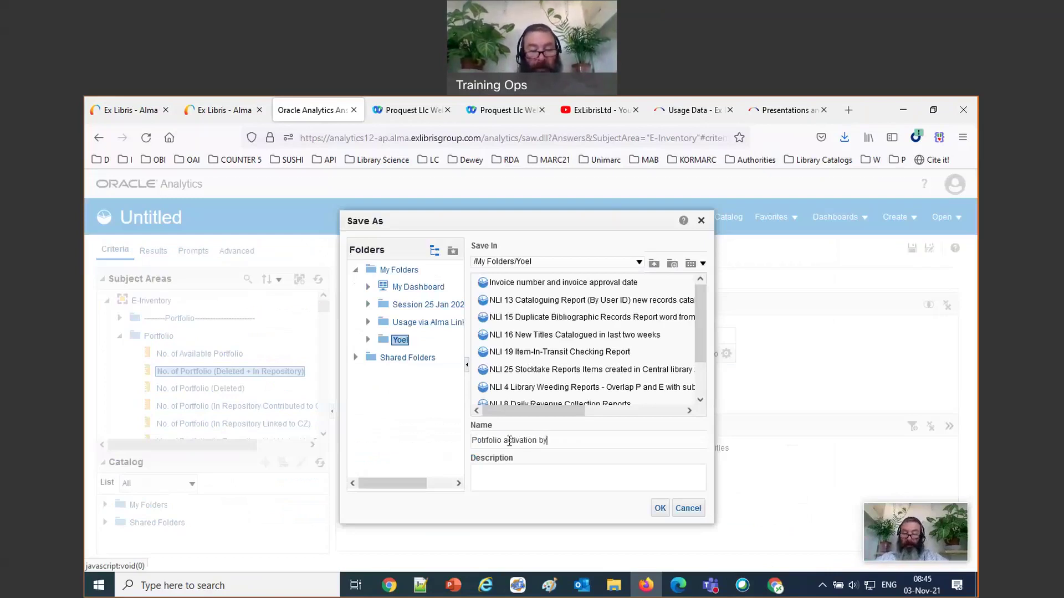
pyautogui.write(' year and mont')
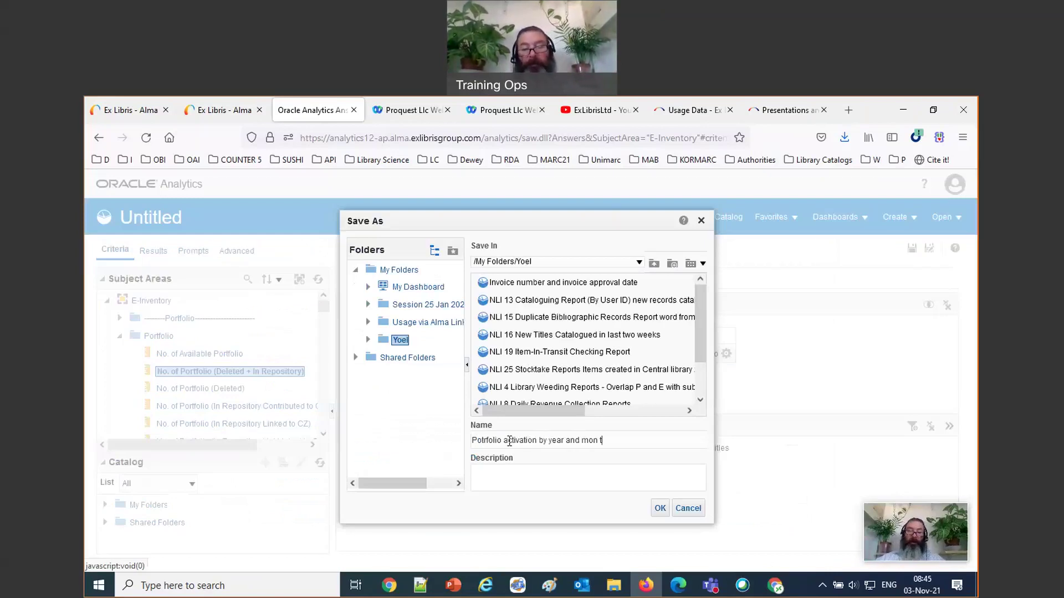
pyautogui.write('h')
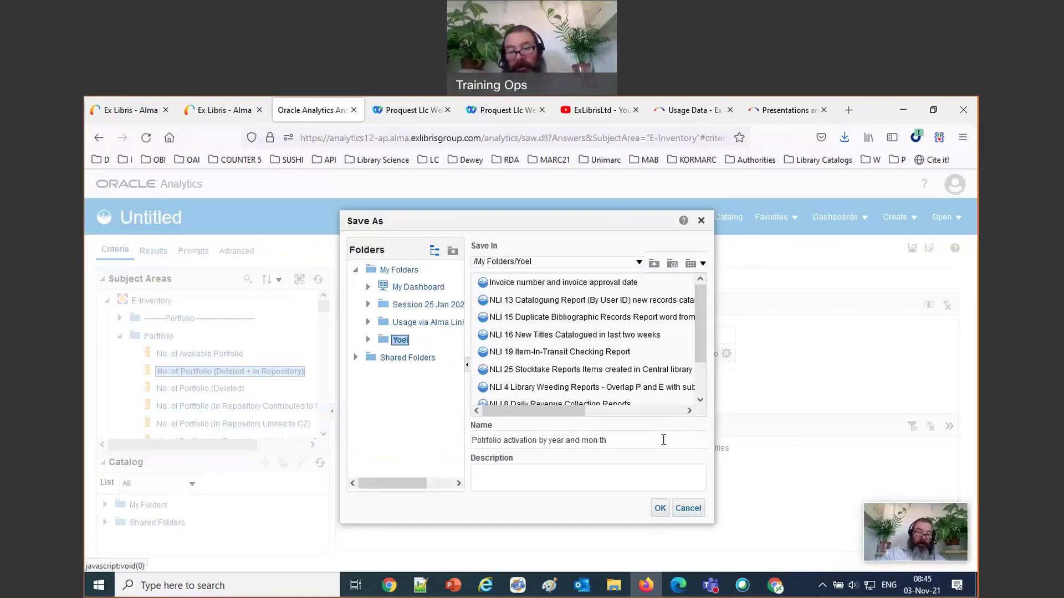
pyautogui.doubleClick(481, 439)
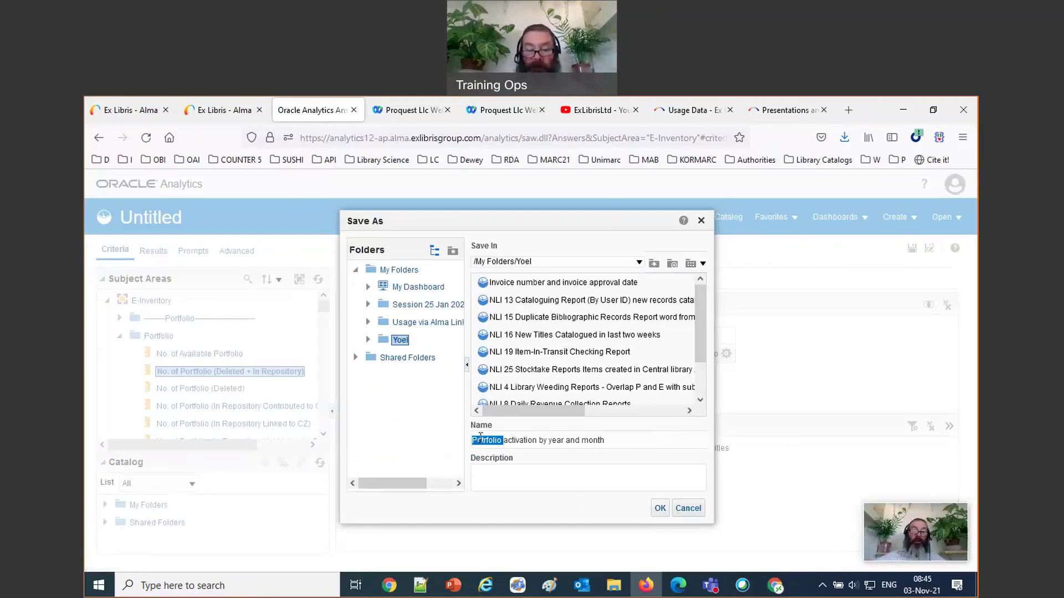
pyautogui.write('Portfolio')
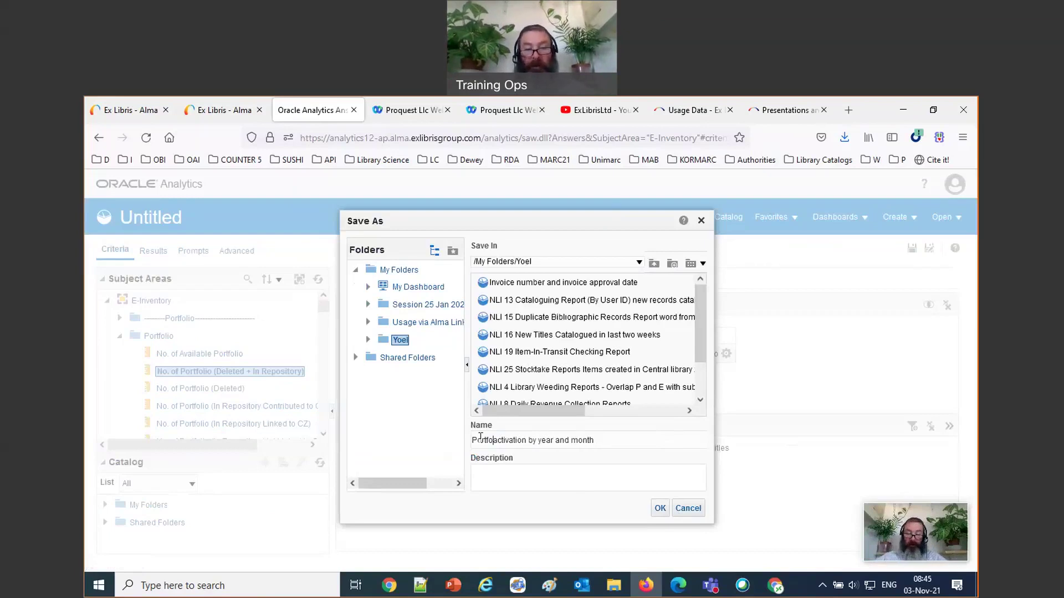
pyautogui.write('i')
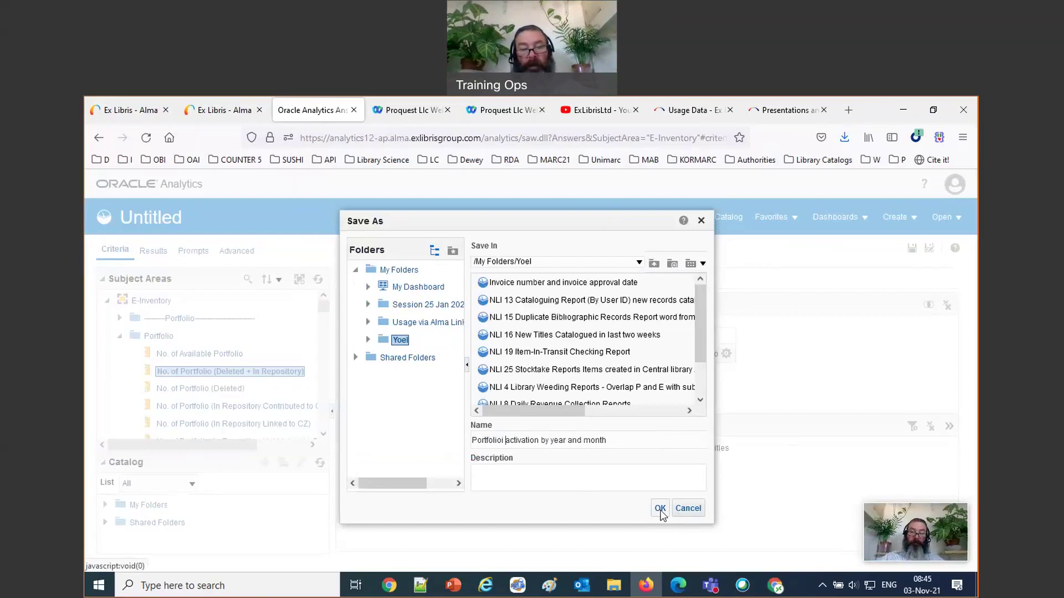
pyautogui.press('BackSpace')
pyautogui.press('BackSpace')
pyautogui.press('BackSpace')
pyautogui.write('o')
pyautogui.click(660, 509)
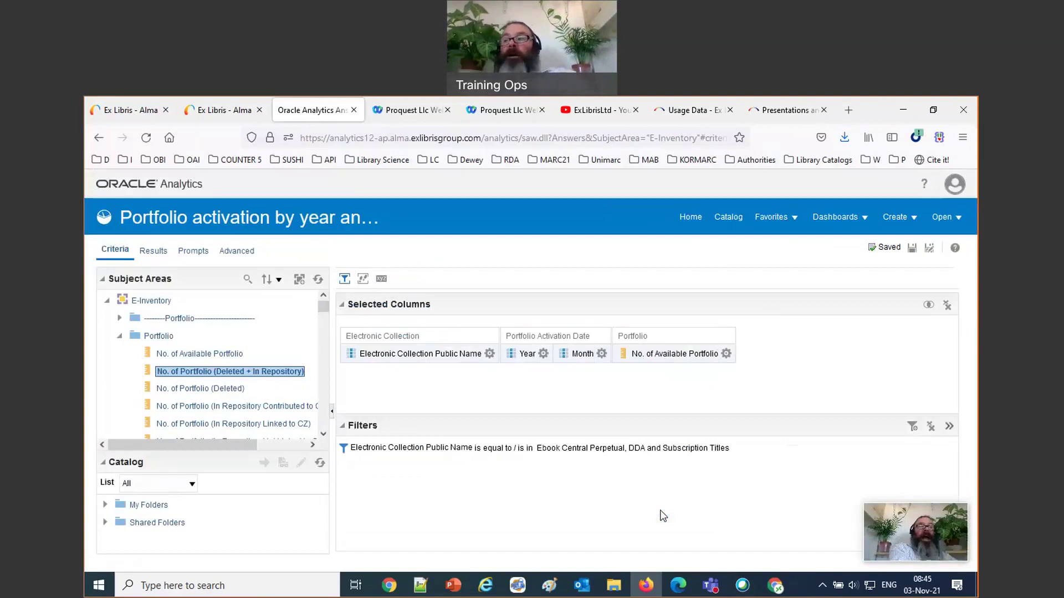
# Review the results table of available portfolios by activation year and month, from the first year through the last
pyautogui.moveTo(557, 589)
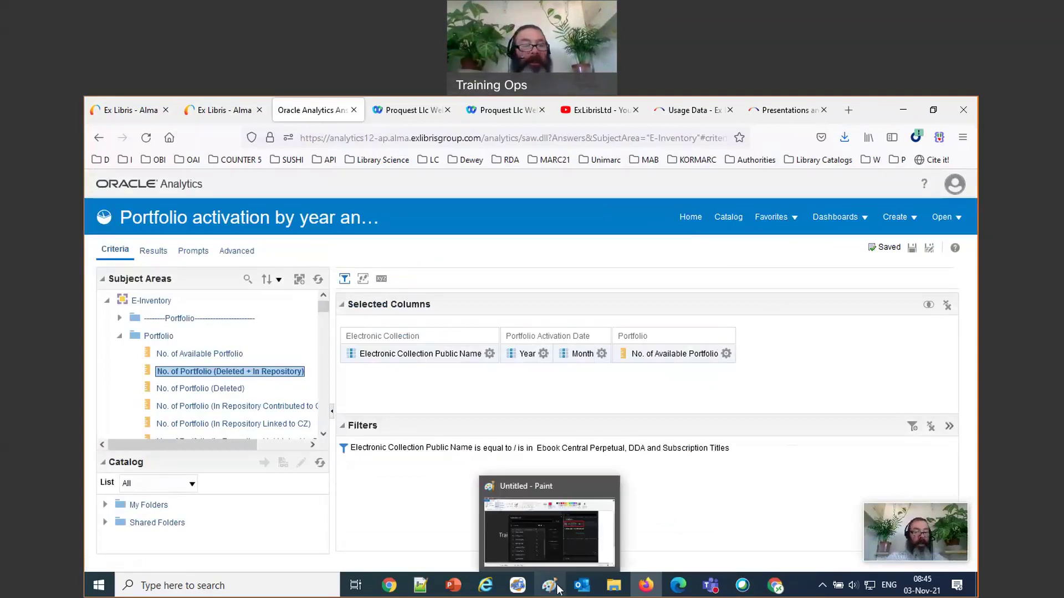
pyautogui.click(152, 250)
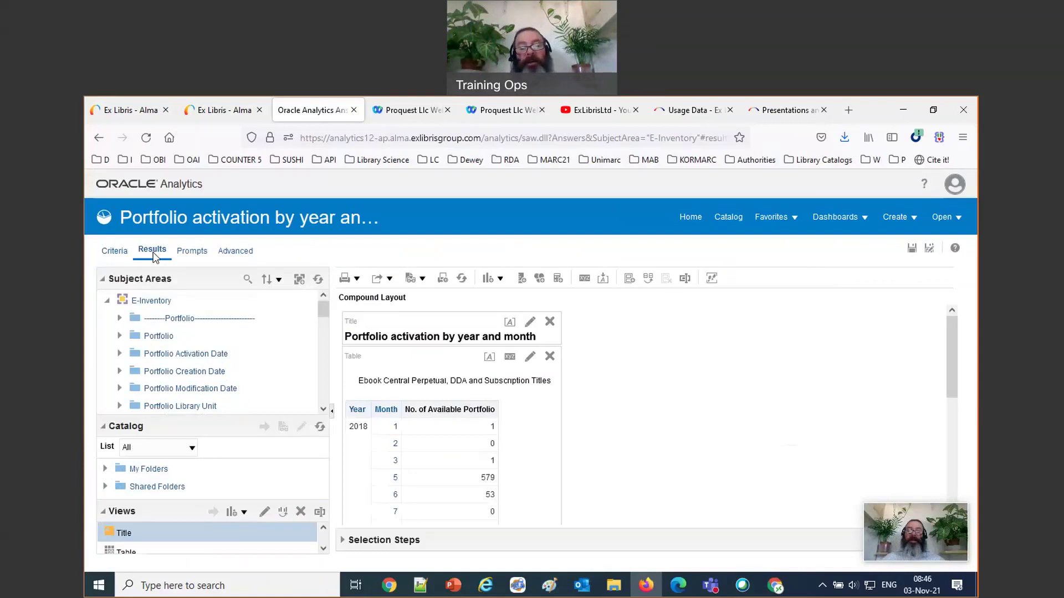
pyautogui.scroll(-5, 465, 496)
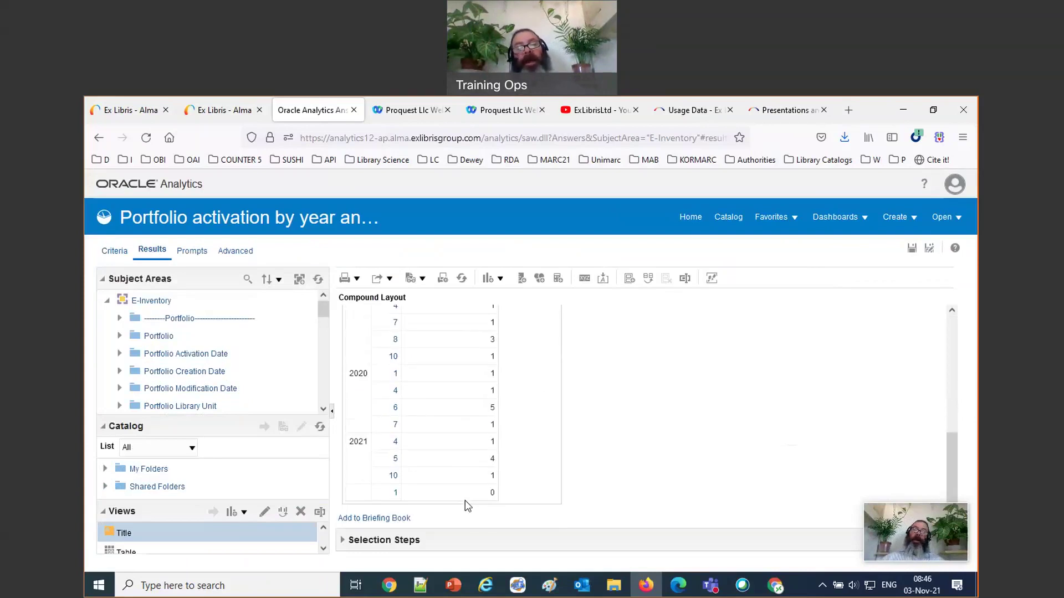
pyautogui.scroll(10, 466, 505)
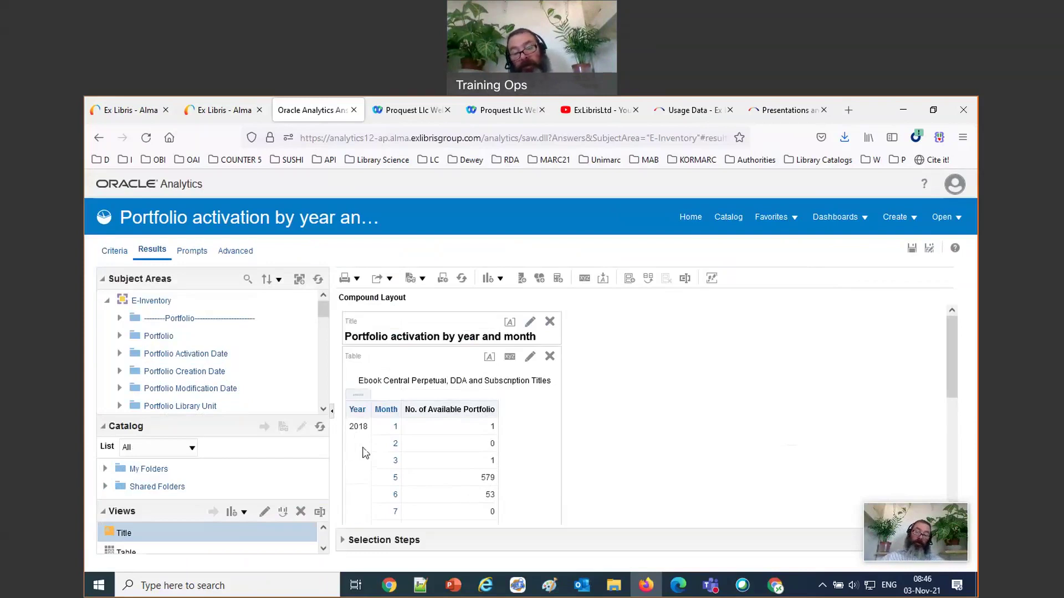
pyautogui.scroll(-5, 365, 449)
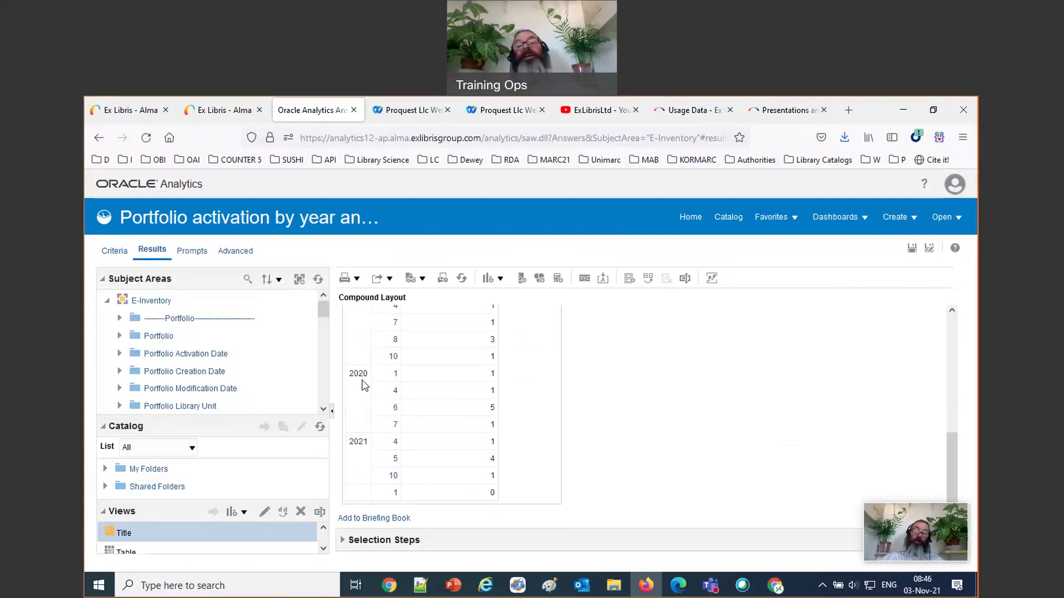
pyautogui.scroll(5, 355, 315)
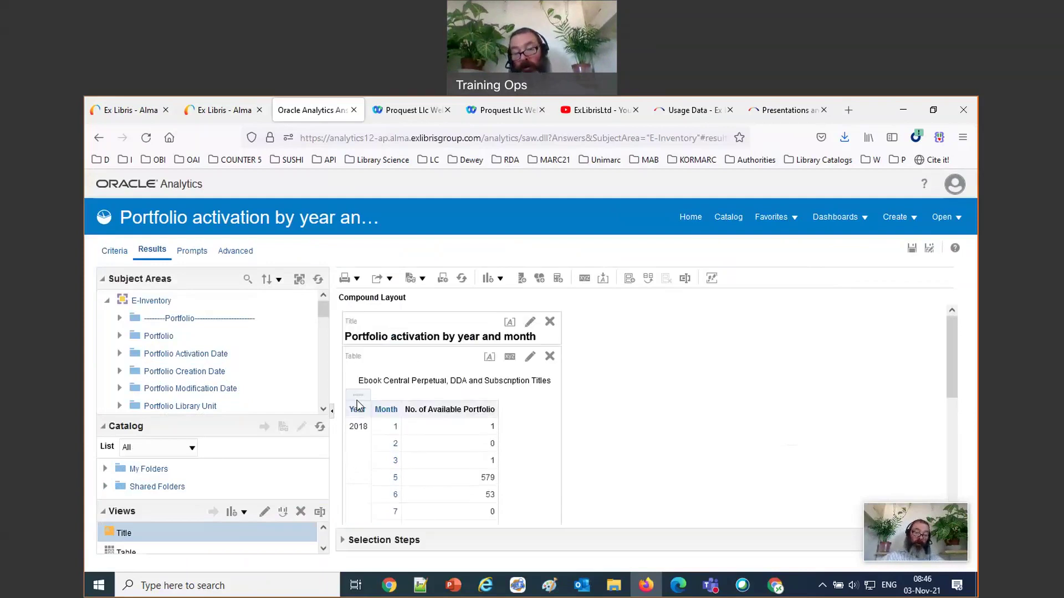
pyautogui.scroll(-5, 357, 438)
pyautogui.scroll(5, 357, 441)
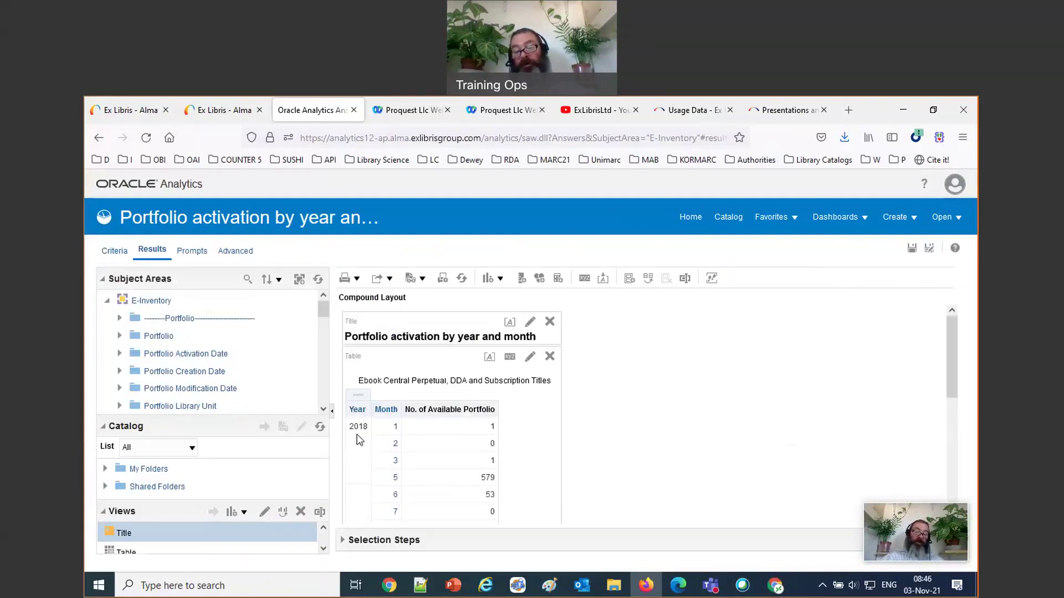
pyautogui.scroll(-4, 359, 440)
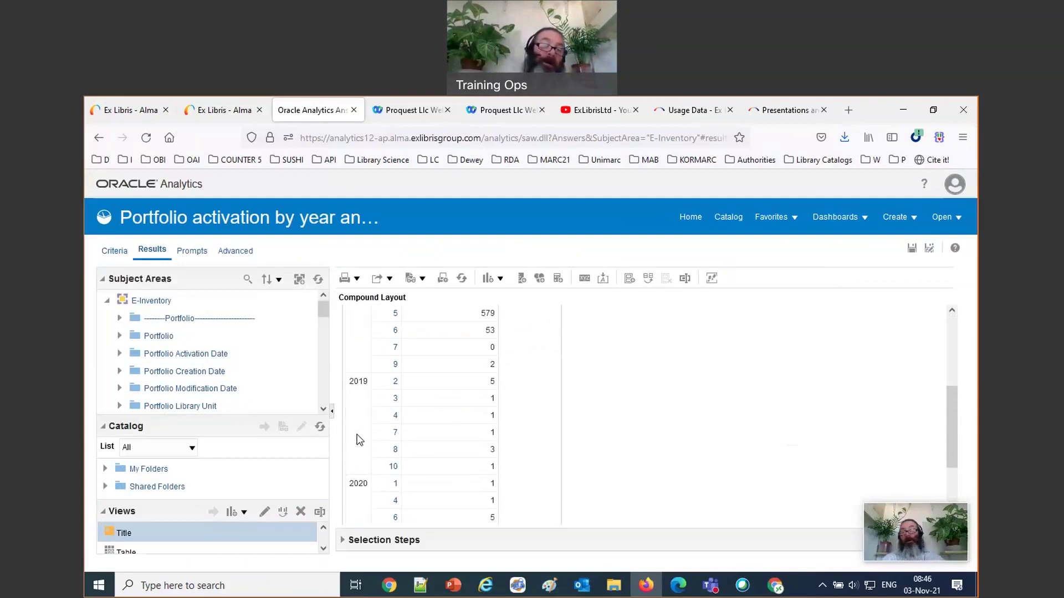
# In the analysis criteria, set the Year column's value suppression to Repeat
pyautogui.click(111, 254)
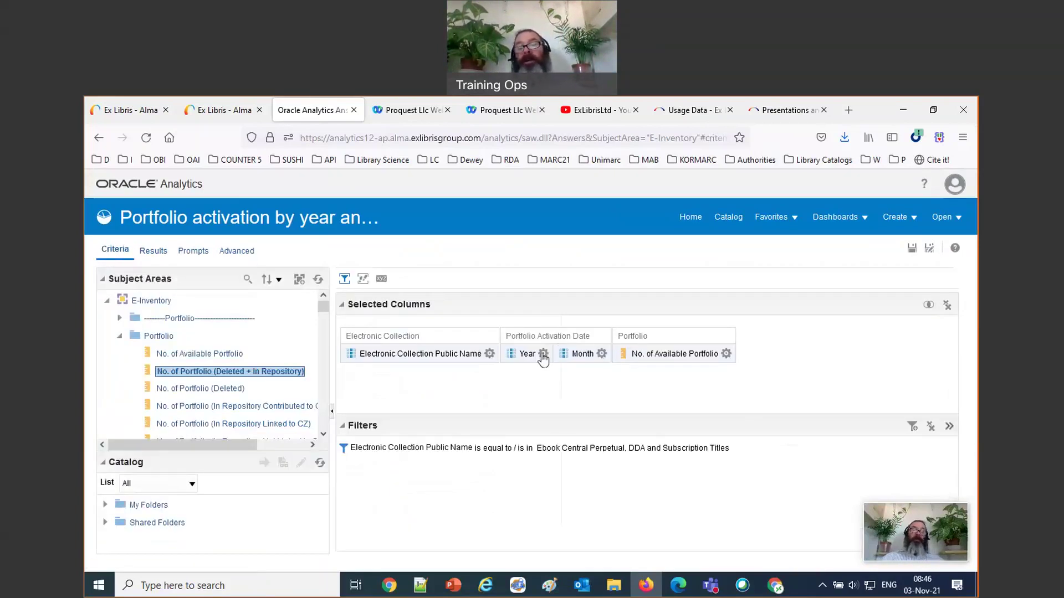
pyautogui.click(543, 354)
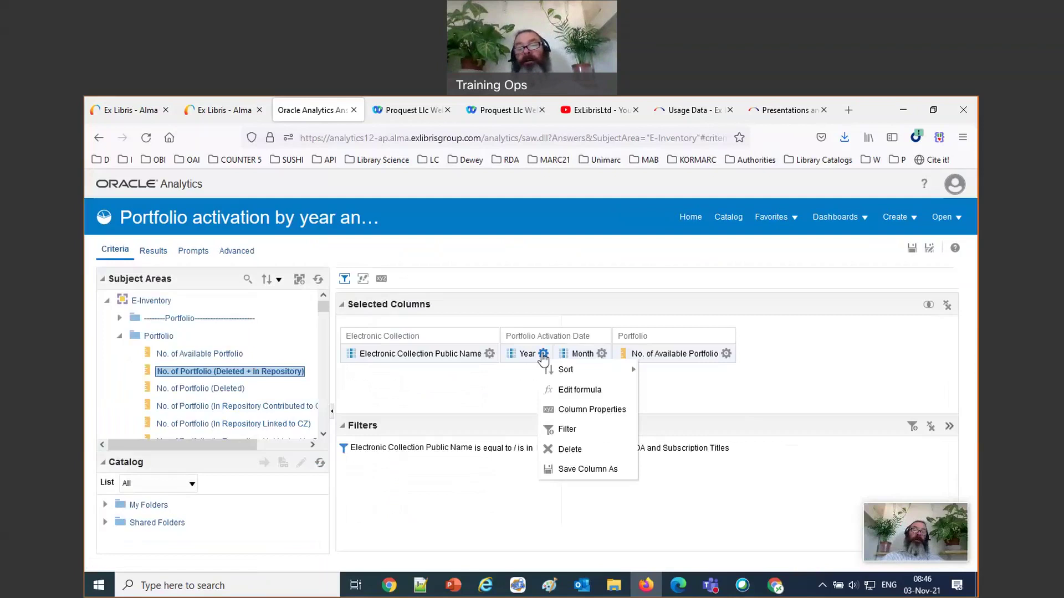
pyautogui.click(591, 411)
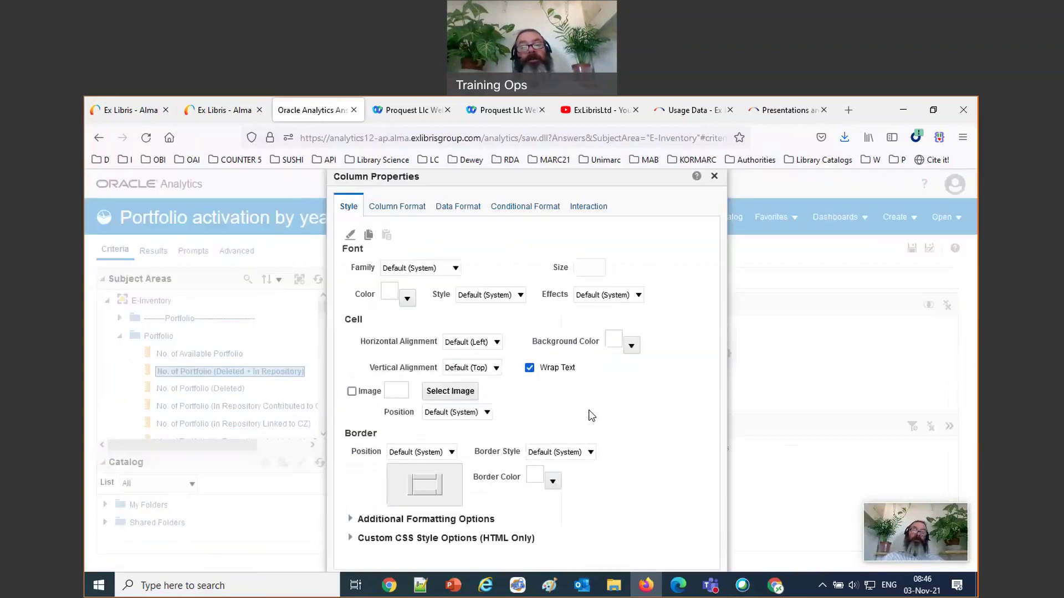
pyautogui.click(458, 206)
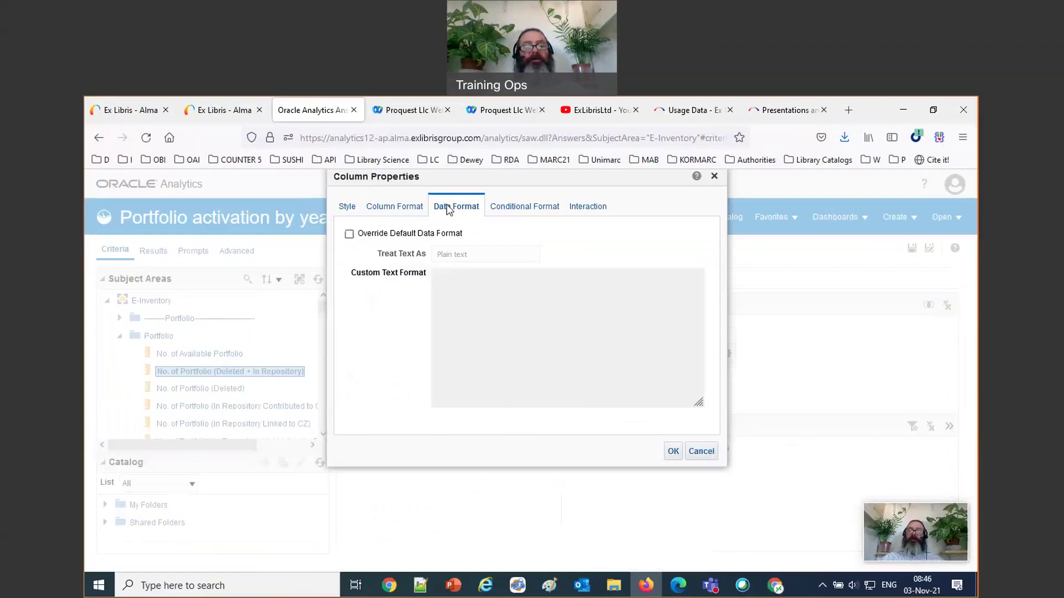
pyautogui.click(415, 208)
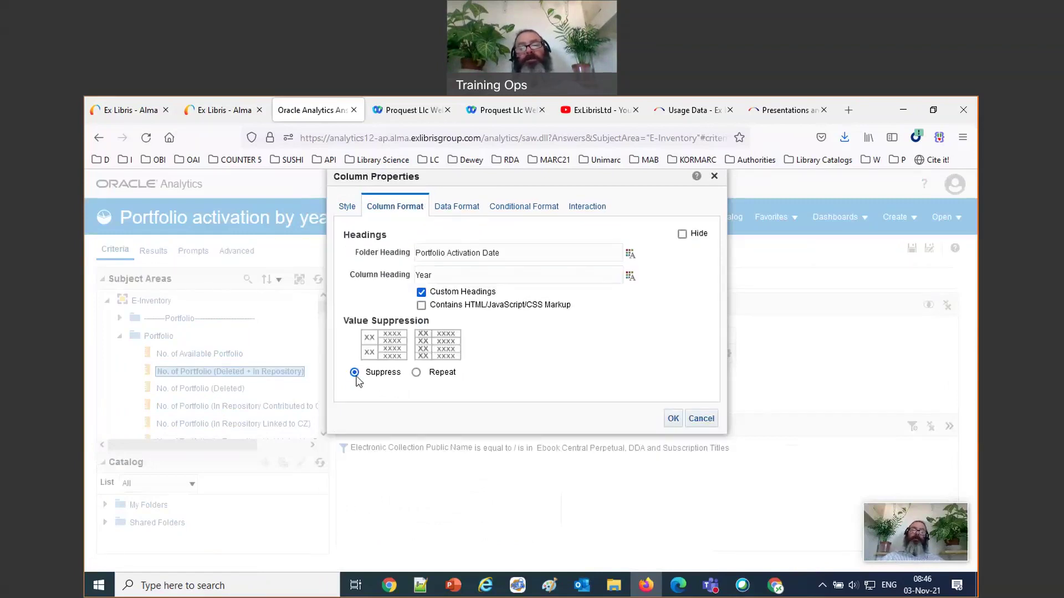
pyautogui.click(416, 372)
pyautogui.click(673, 418)
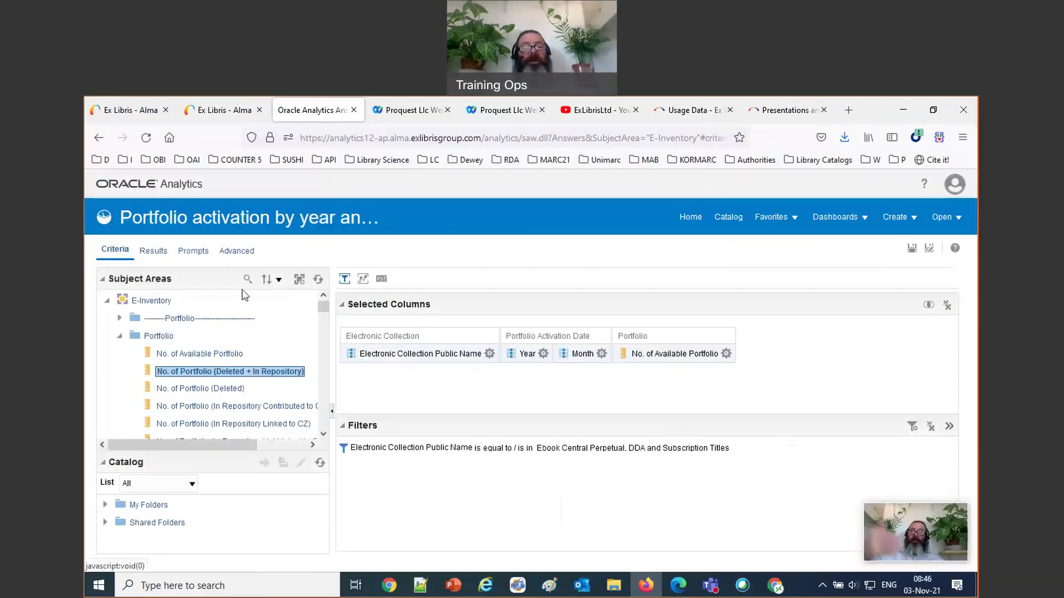
# Examine the results table to check how the year is shown on each month's row
pyautogui.click(153, 251)
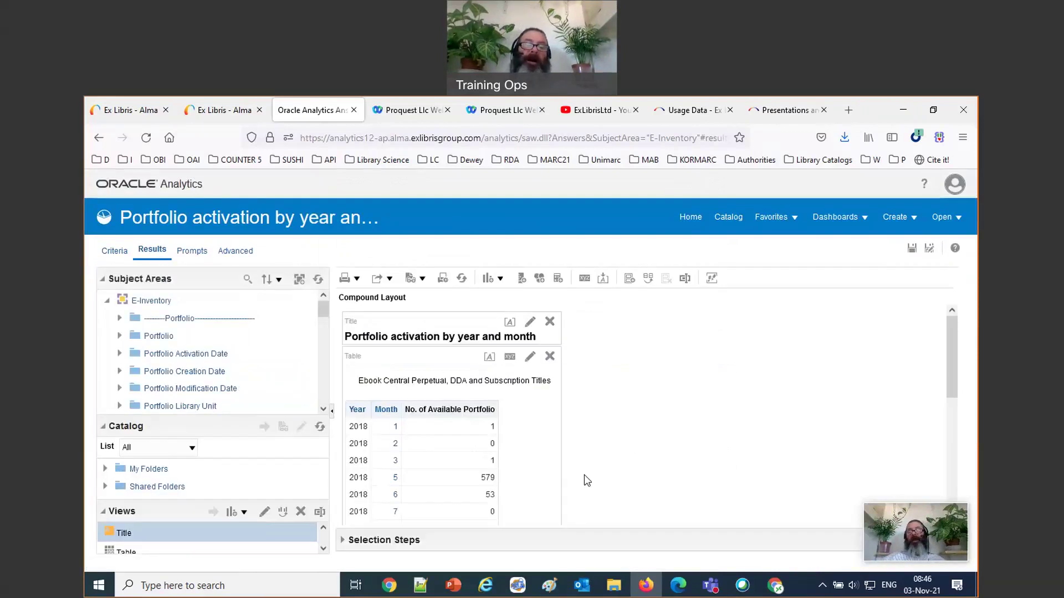
pyautogui.scroll(-6, 587, 481)
pyautogui.scroll(6, 592, 490)
pyautogui.scroll(-6, 592, 489)
pyautogui.scroll(6, 592, 490)
pyautogui.scroll(-2, 505, 443)
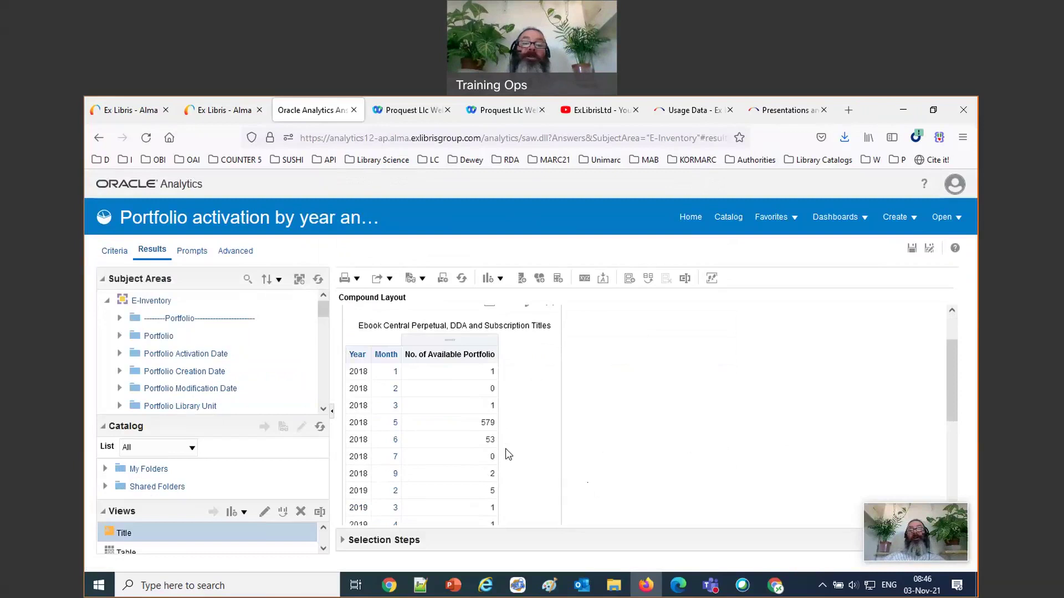
pyautogui.scroll(-4, 505, 454)
pyautogui.scroll(-2, 506, 451)
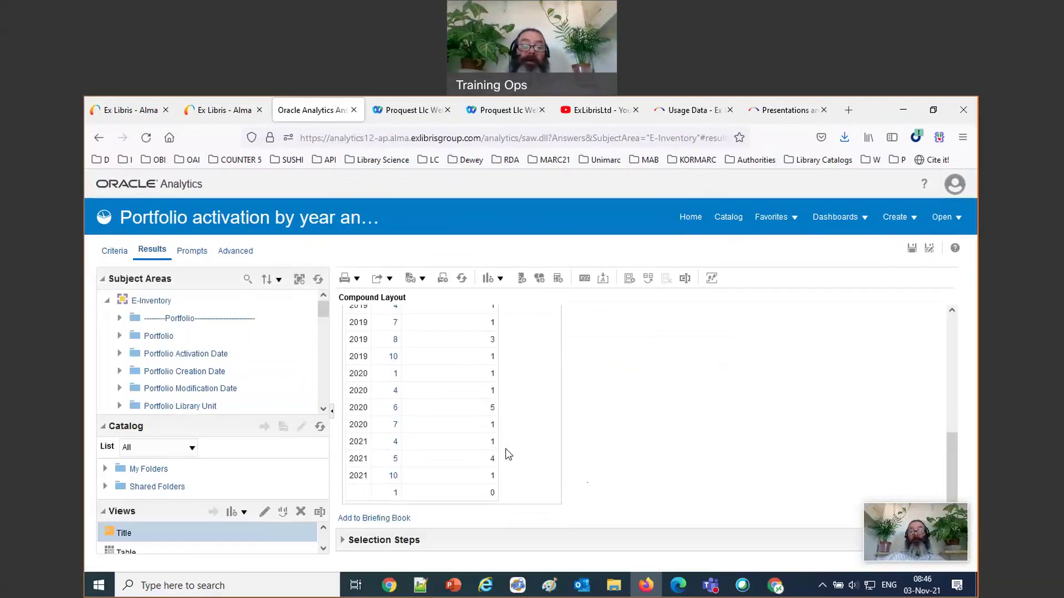
pyautogui.scroll(5, 506, 452)
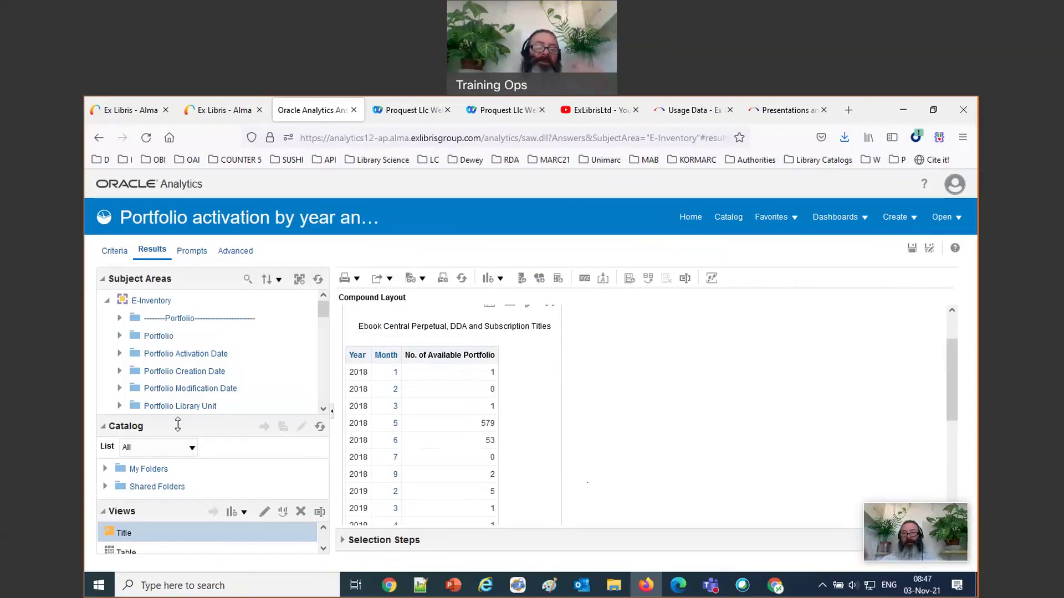
pyautogui.scroll(-5, 182, 413)
pyautogui.scroll(-4, 526, 504)
pyautogui.scroll(5, 526, 504)
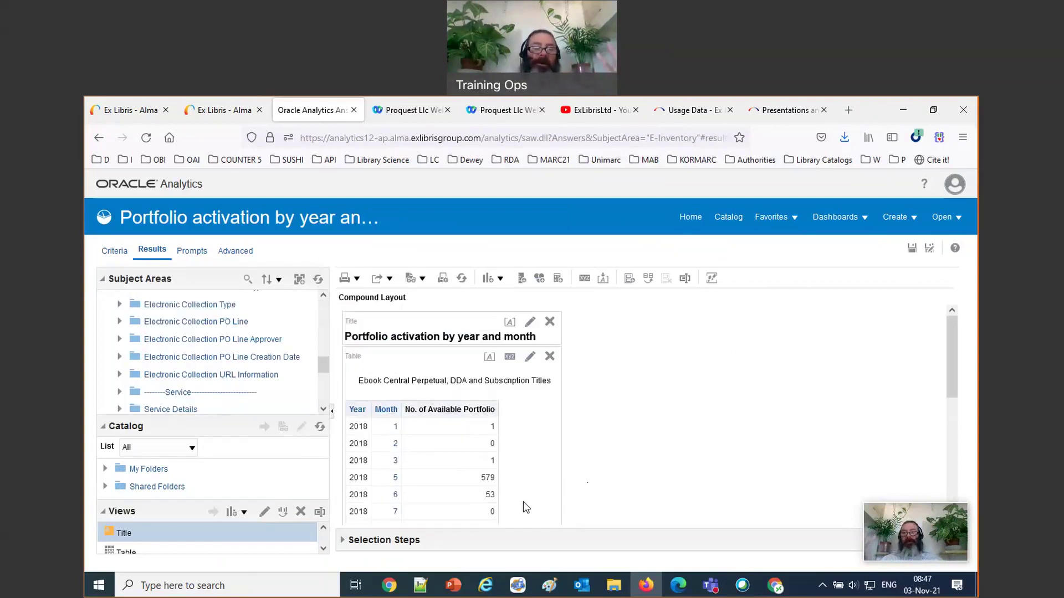
# Add the Portfolio Activation Date Filter field from the Portfolio Activation Date folder to the analysis's selected columns
pyautogui.click(108, 256)
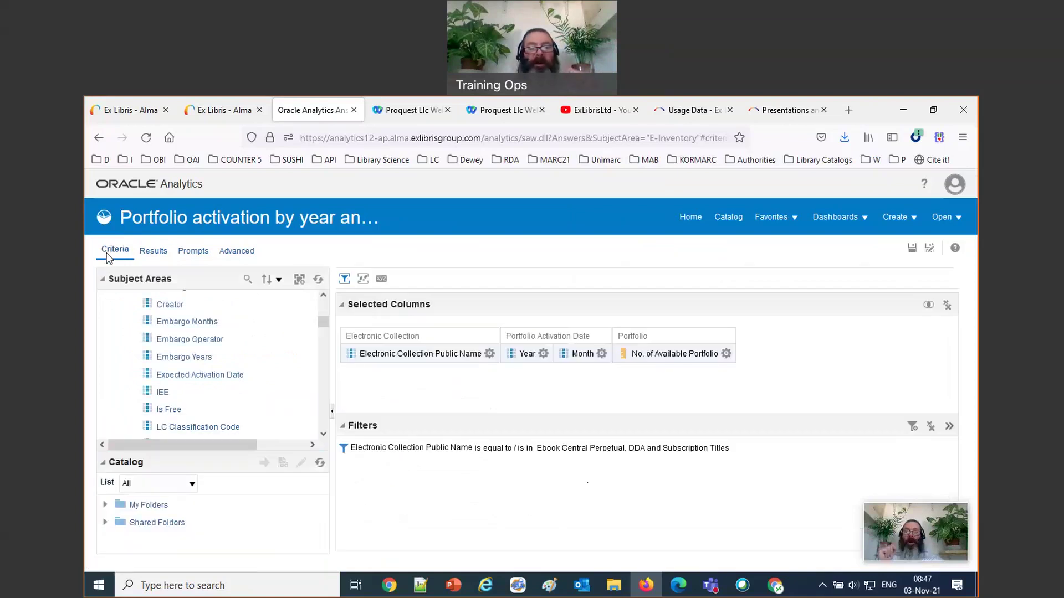
pyautogui.scroll(2, 178, 350)
pyautogui.scroll(4, 178, 351)
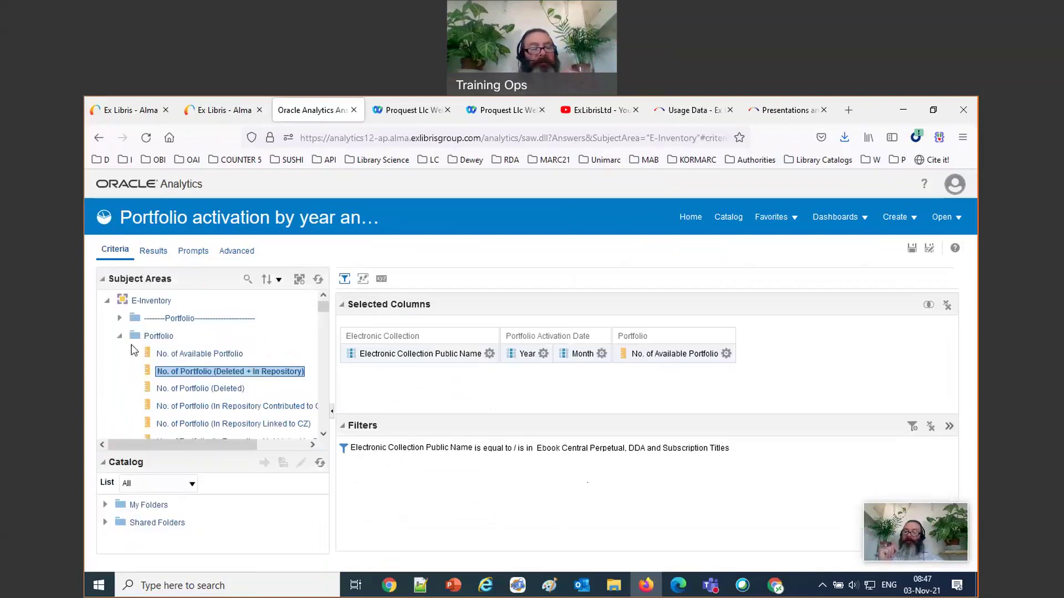
pyautogui.click(120, 335)
pyautogui.scroll(-6, 191, 371)
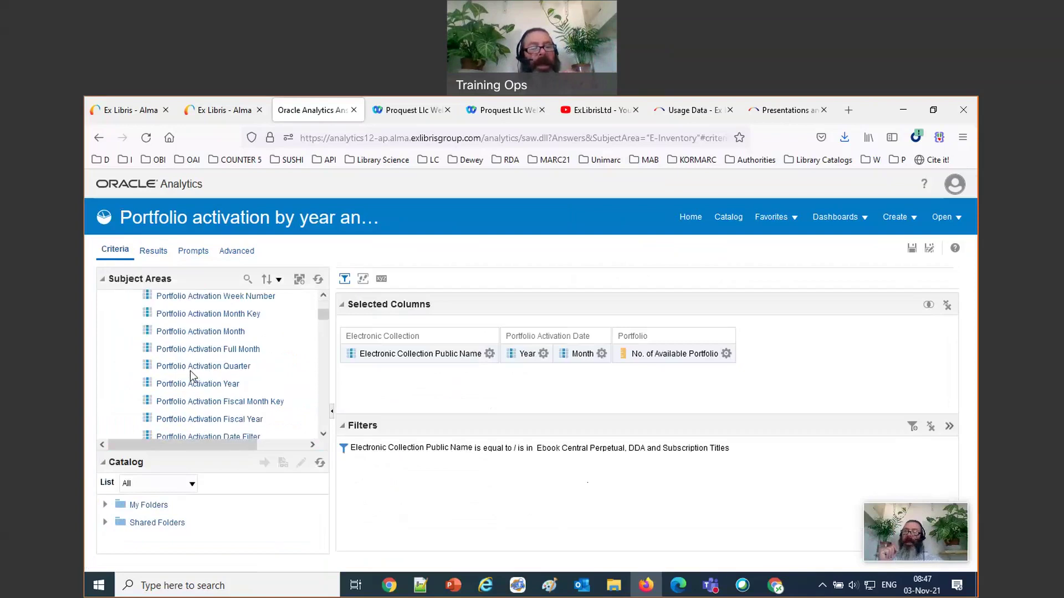
pyautogui.click(204, 386)
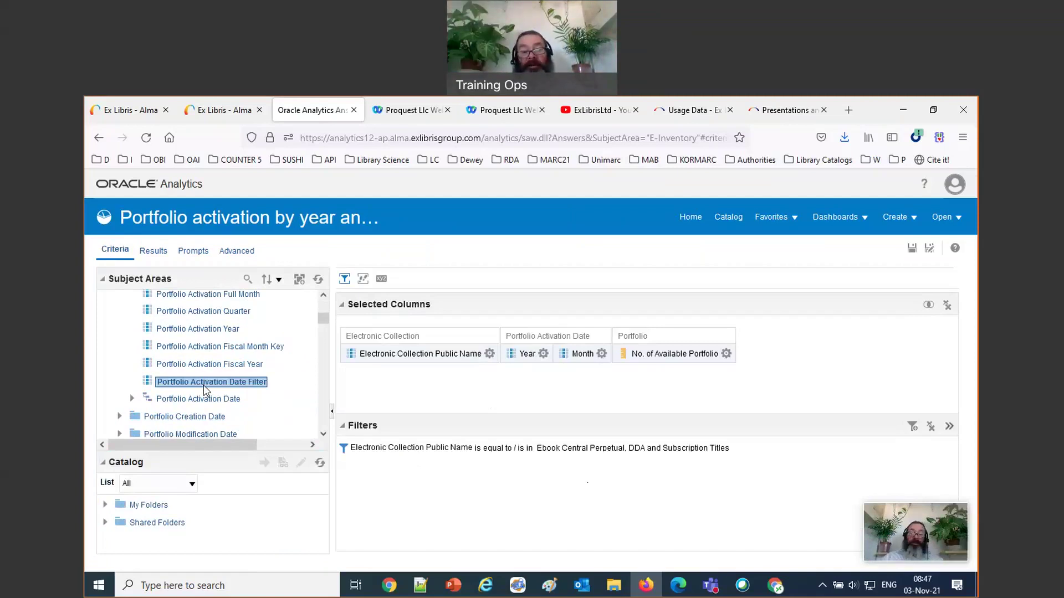
pyautogui.moveTo(205, 390); pyautogui.dragTo(841, 374)
# Filter the Portfolio Activation Date Filter column to values equal to Last 365 Days
pyautogui.click(868, 353)
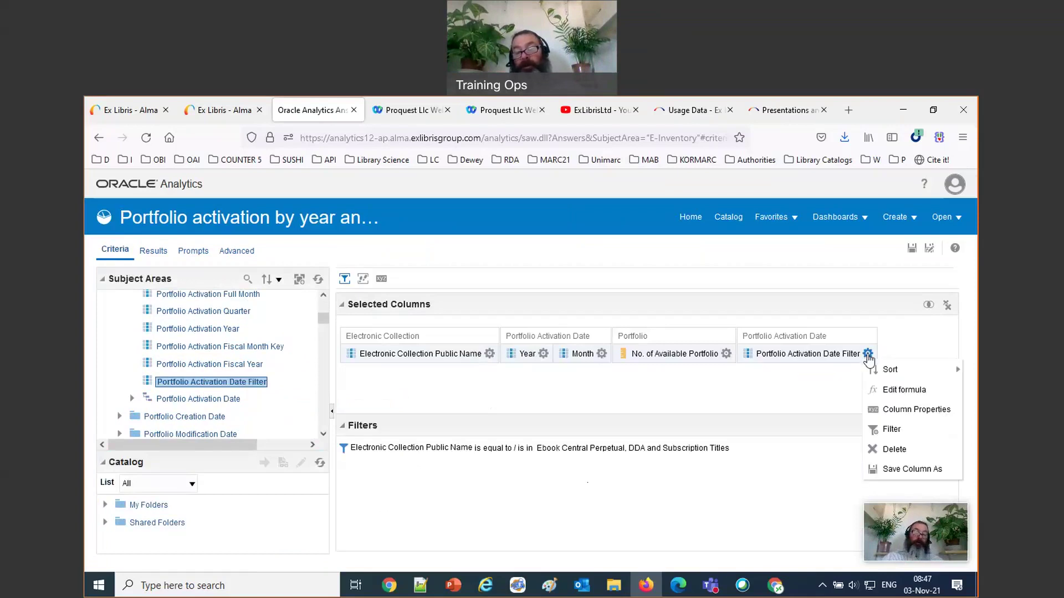
pyautogui.click(891, 430)
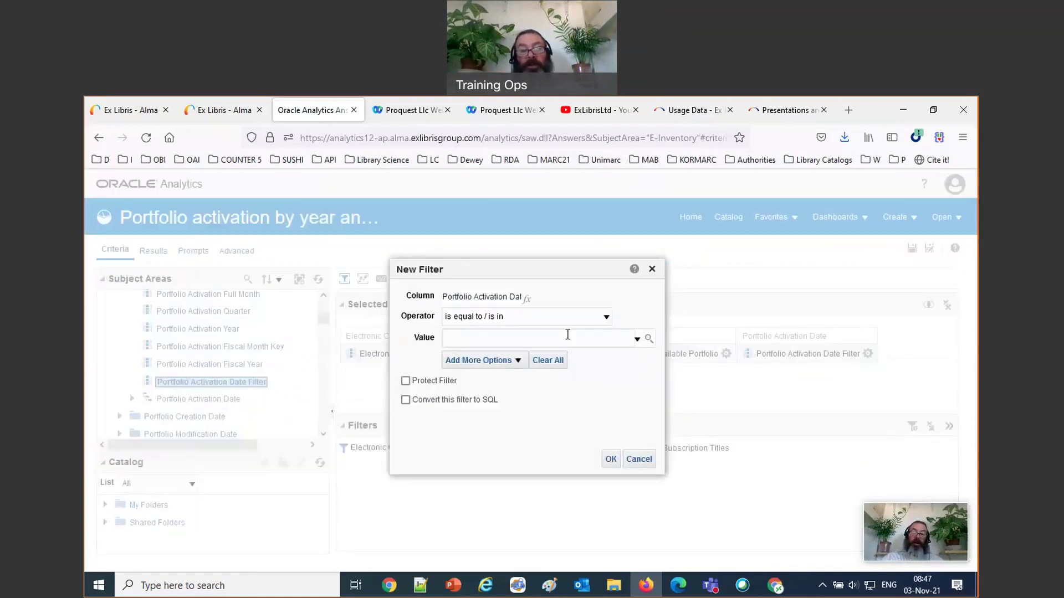
pyautogui.click(637, 339)
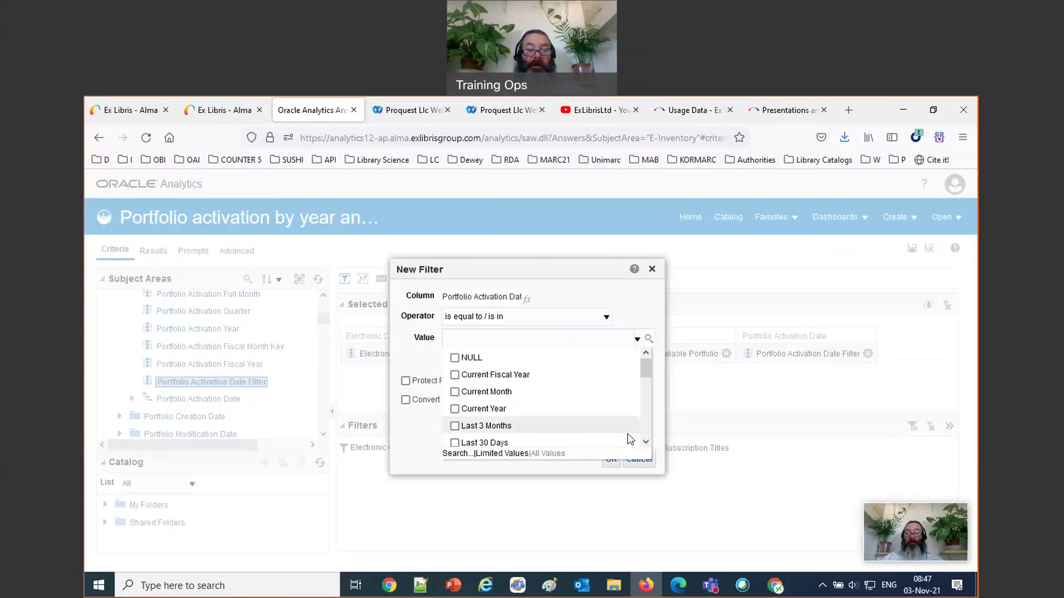
pyautogui.click(645, 442)
pyautogui.click(455, 405)
pyautogui.click(730, 463)
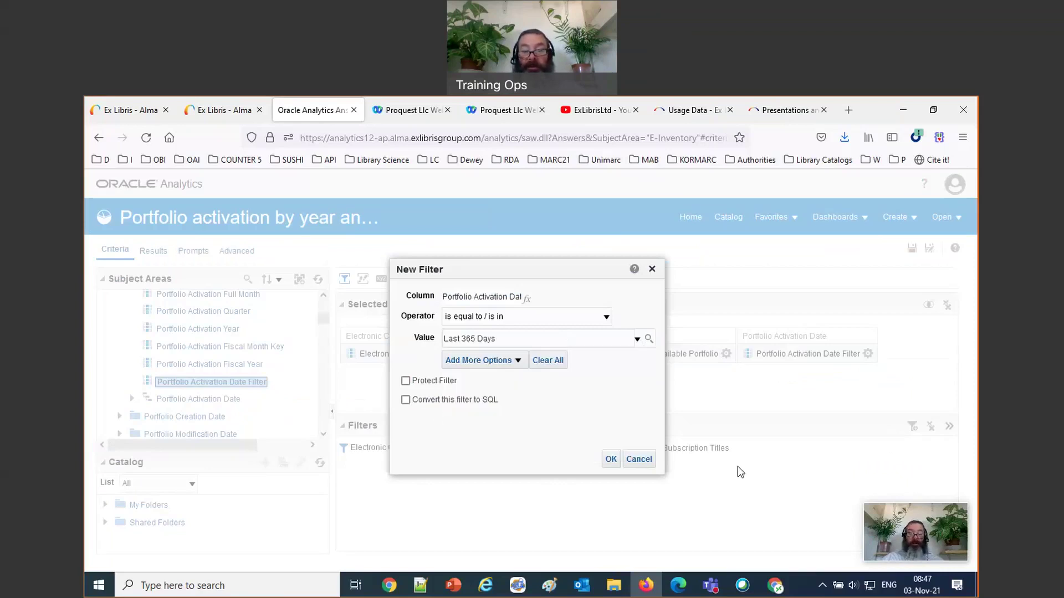
pyautogui.click(611, 459)
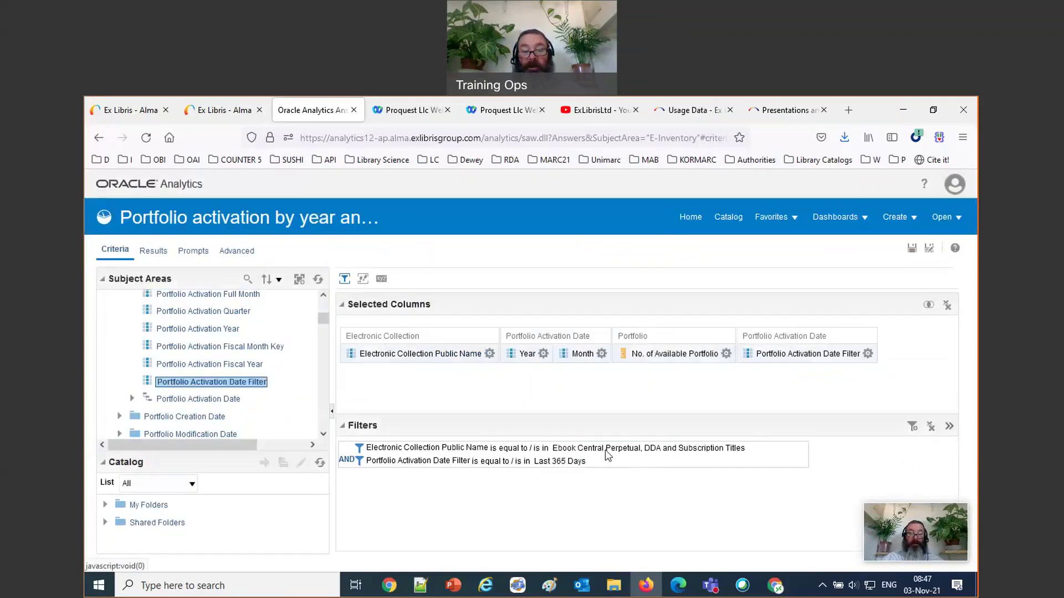
# Review the filtered results, and remove the Portfolio Activation Date Filter column from the selected columns, keeping its filter
pyautogui.click(148, 255)
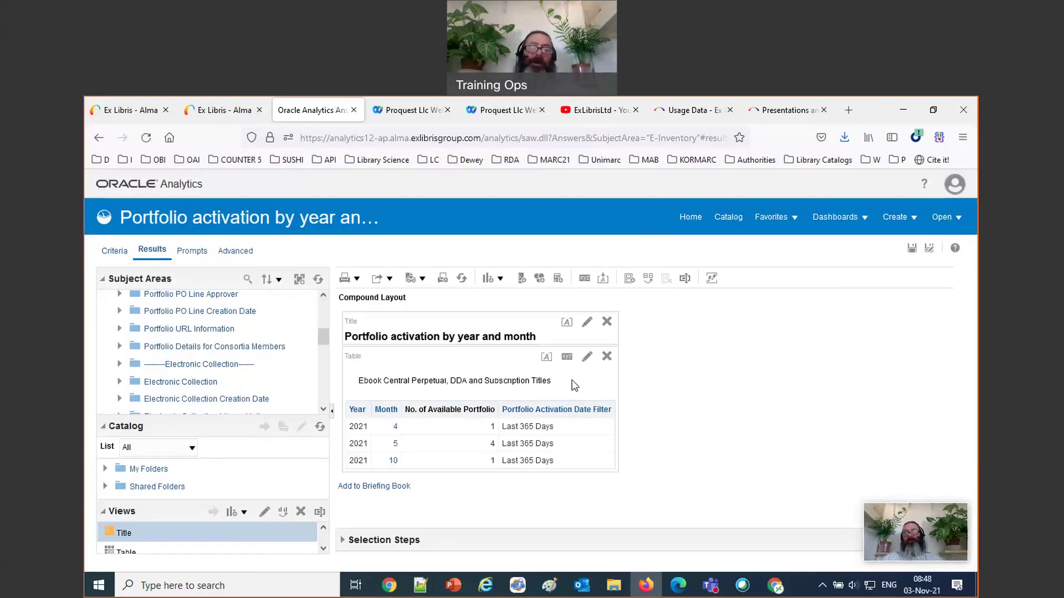
pyautogui.click(123, 254)
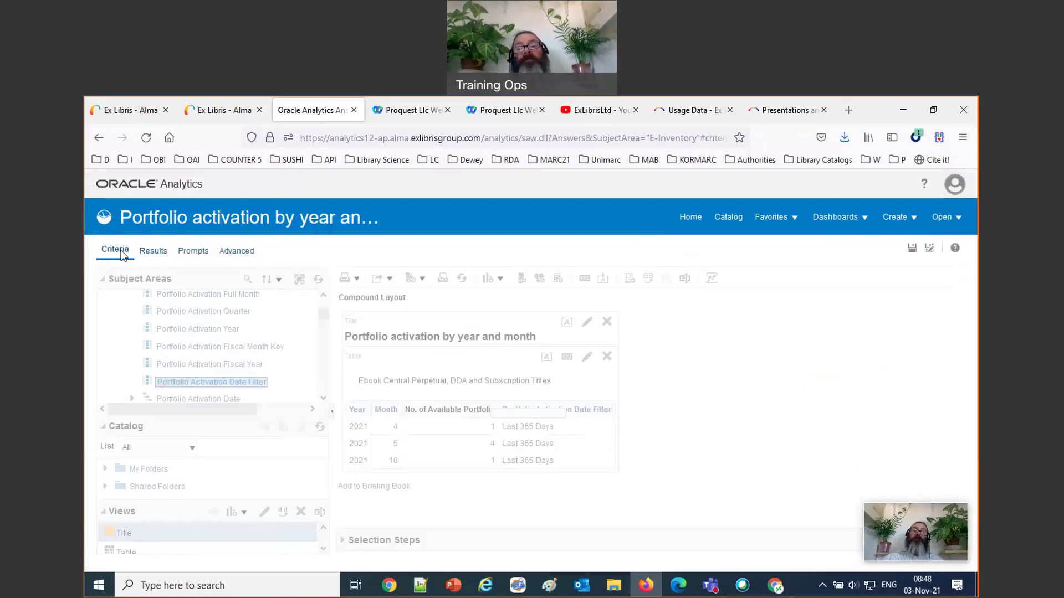
pyautogui.click(867, 353)
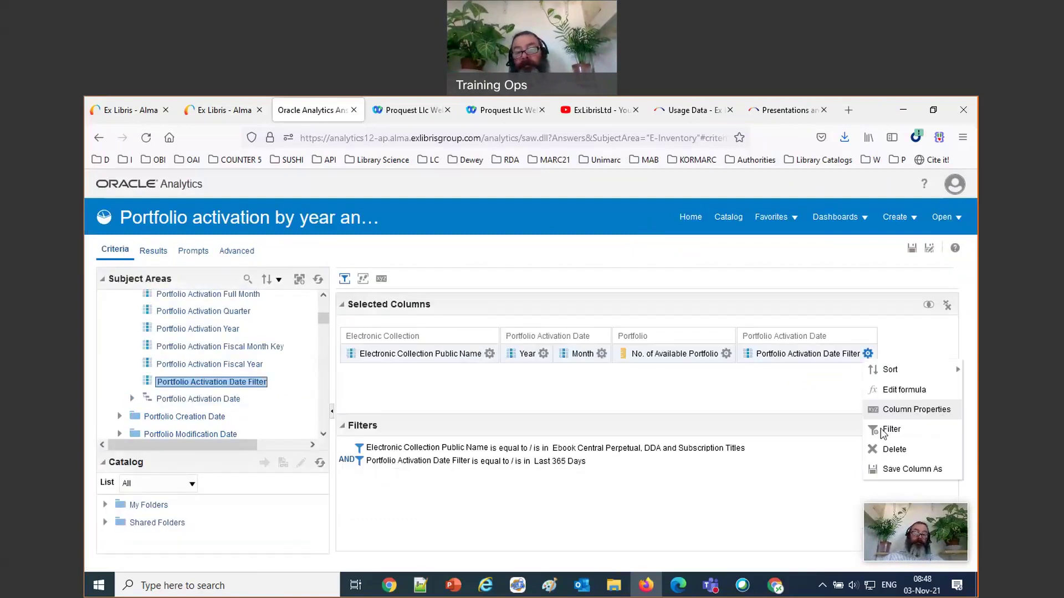
pyautogui.click(892, 450)
pyautogui.moveTo(587, 462); pyautogui.dragTo(368, 467)
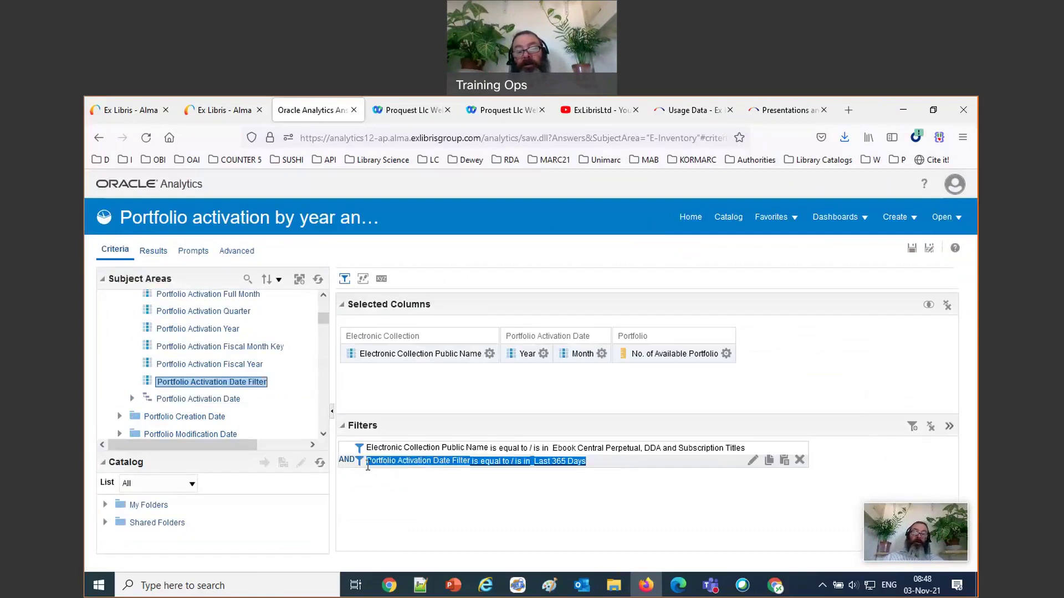
pyautogui.click(782, 353)
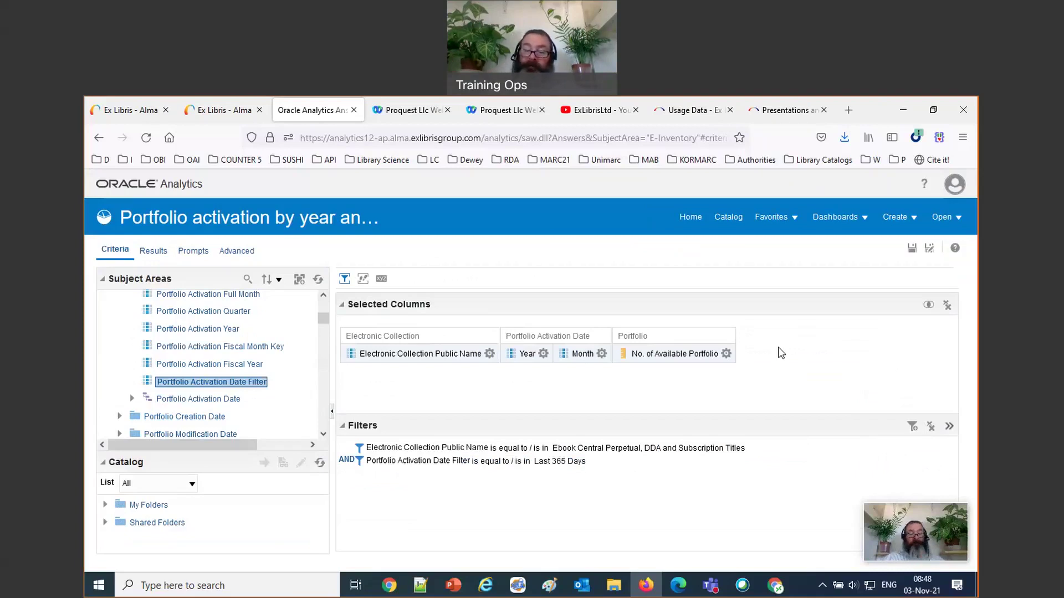
# Start another filter on a column outside the selected ones, choosing Portfolio Activation Date Filter from the Portfolio Activation Date folder
pyautogui.click(912, 427)
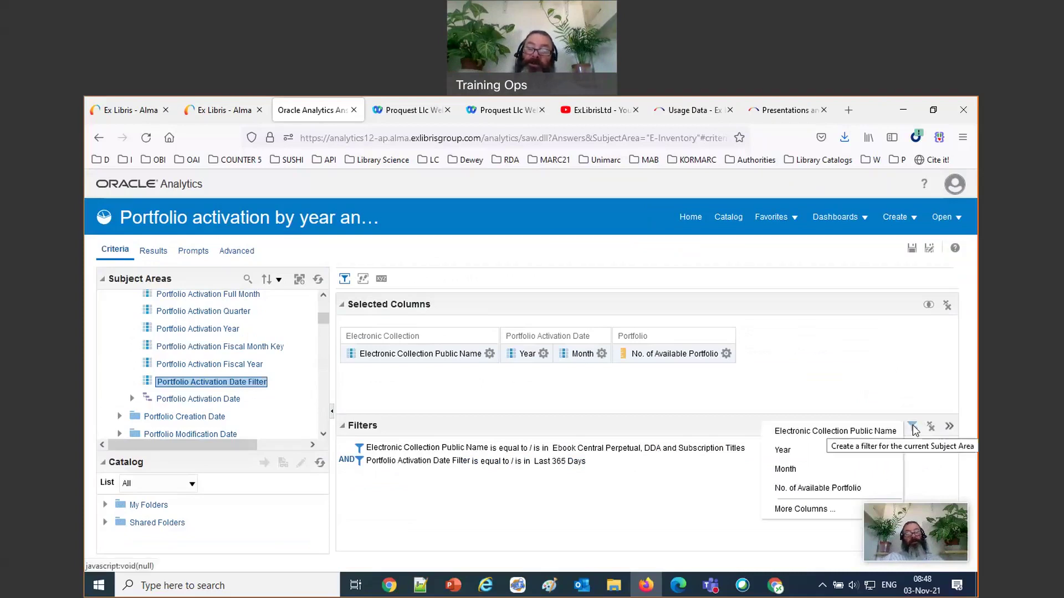
pyautogui.click(797, 510)
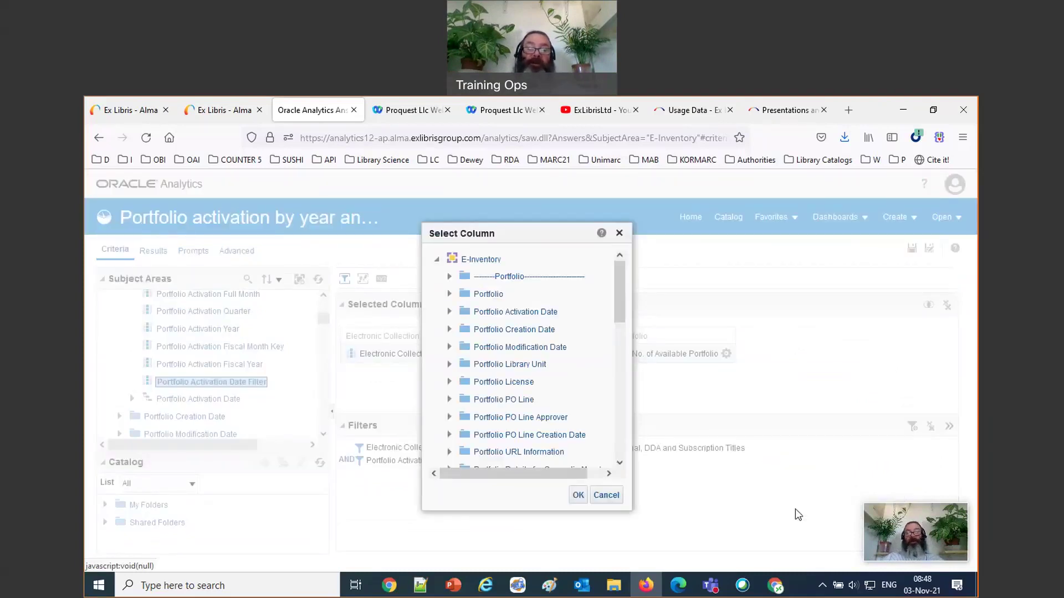
pyautogui.scroll(-1, 556, 397)
pyautogui.scroll(-3, 557, 398)
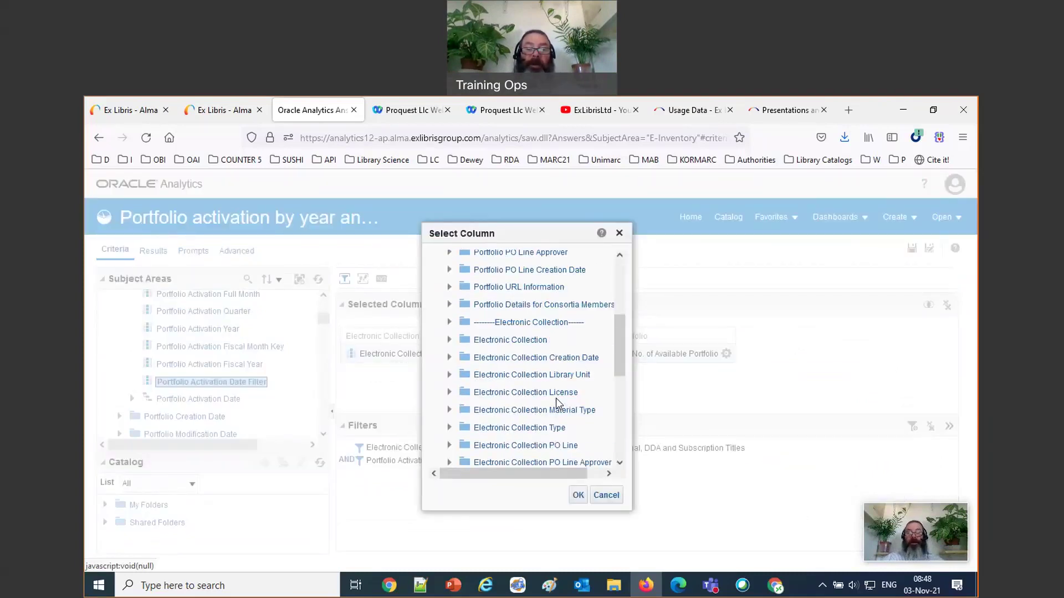
pyautogui.scroll(1, 556, 399)
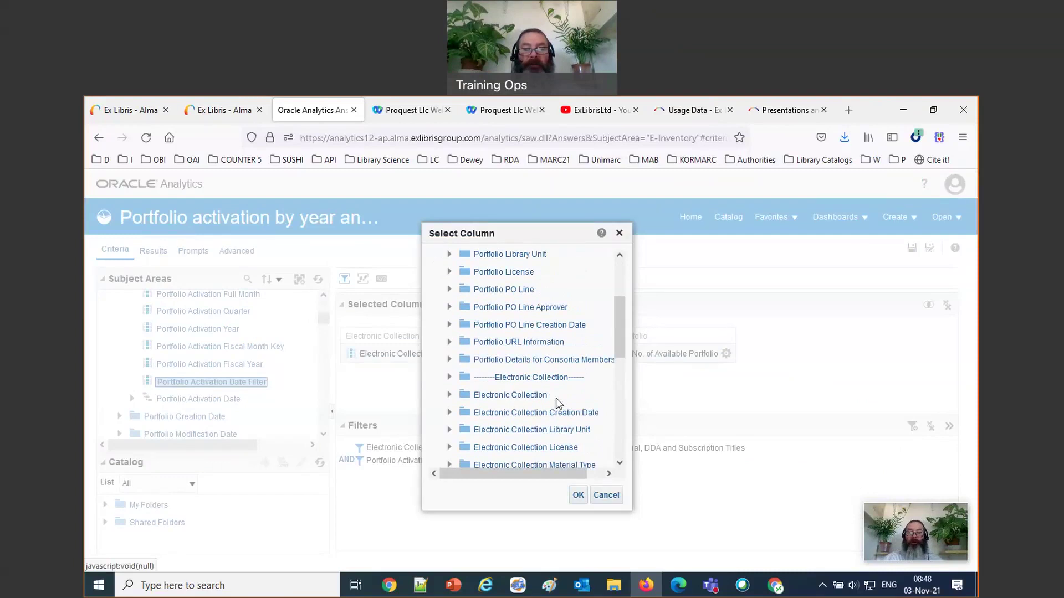
pyautogui.scroll(2, 556, 398)
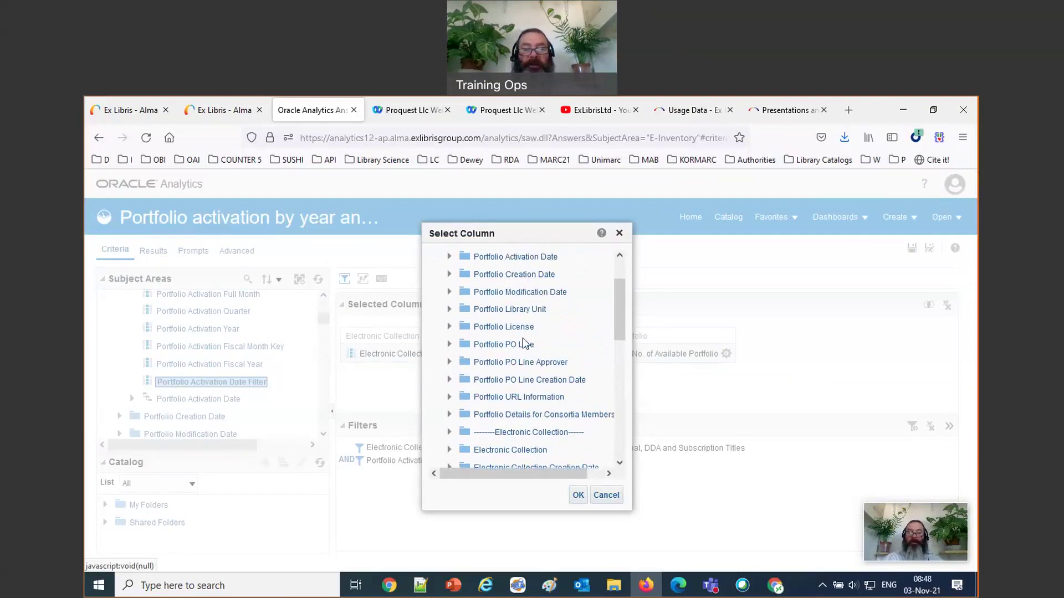
pyautogui.click(450, 256)
pyautogui.scroll(-2, 563, 366)
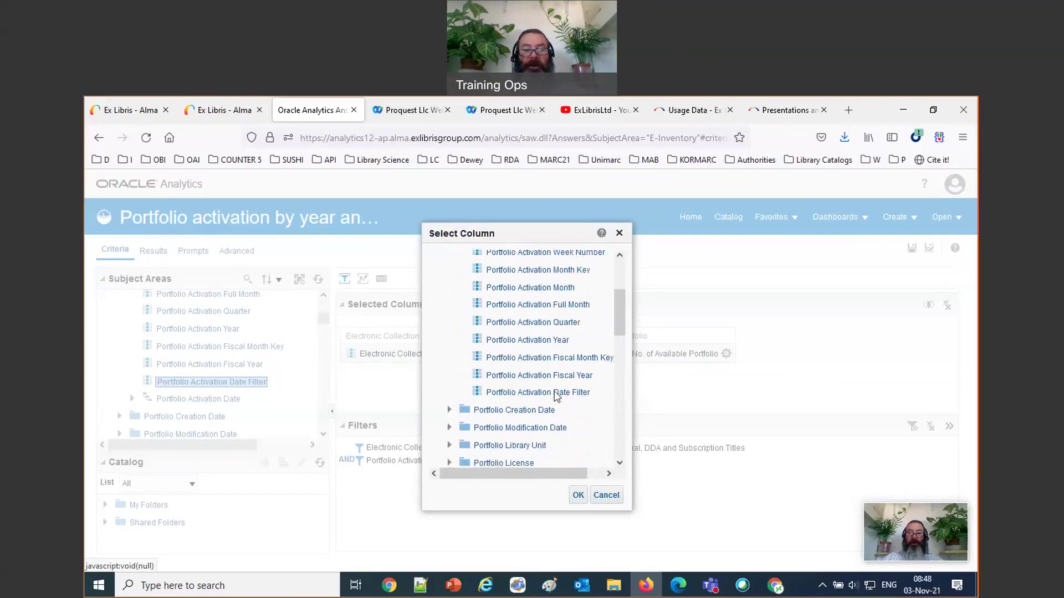
pyautogui.click(557, 392)
pyautogui.click(578, 495)
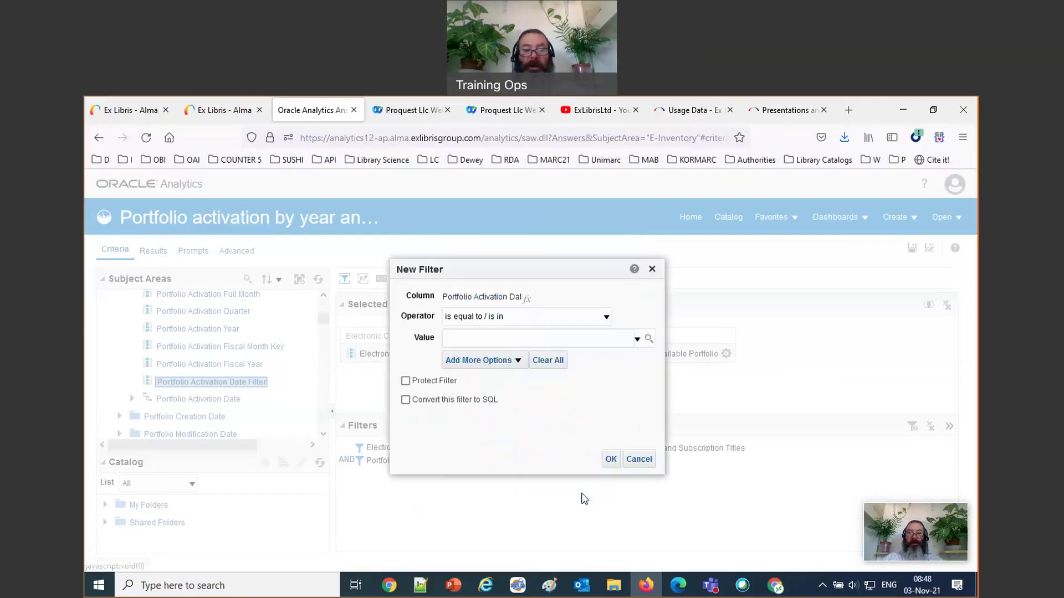
# Set the new filter's value to Last 365 Days, using the is equal to / is in operator
pyautogui.click(638, 340)
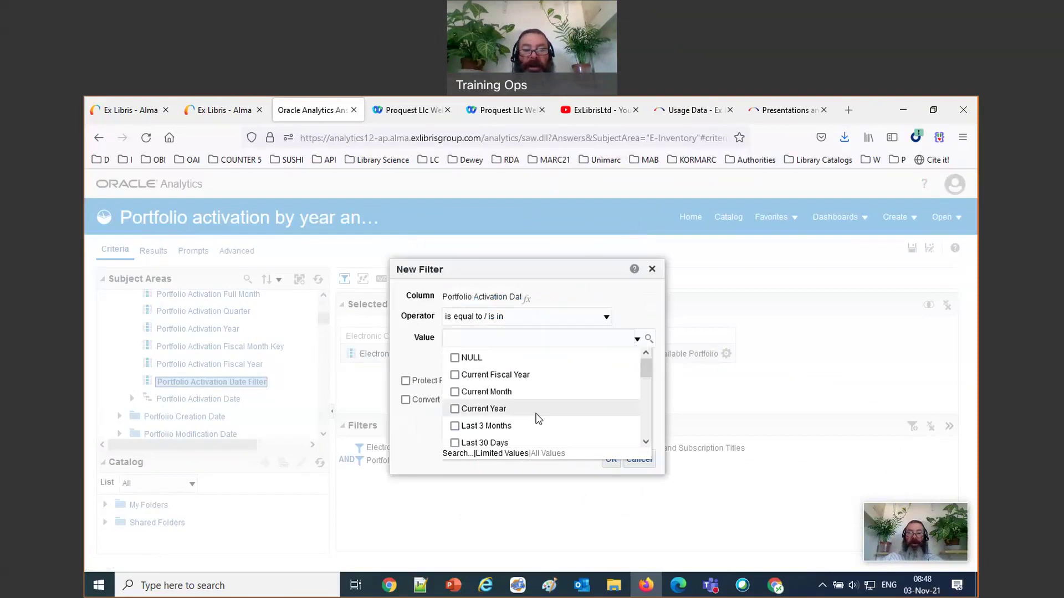
pyautogui.scroll(-2, 534, 418)
pyautogui.click(454, 405)
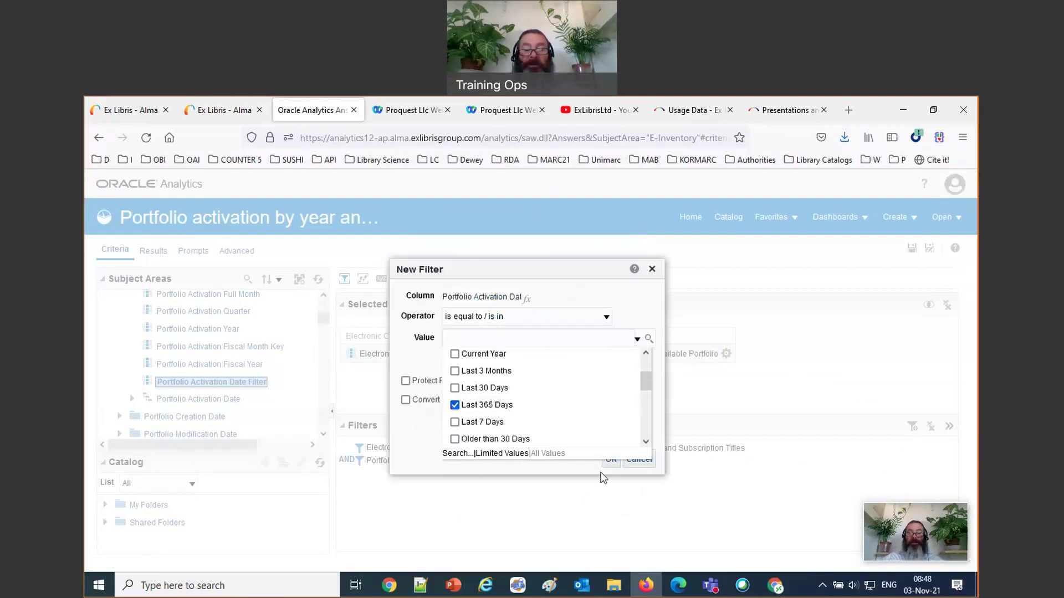
pyautogui.click(611, 460)
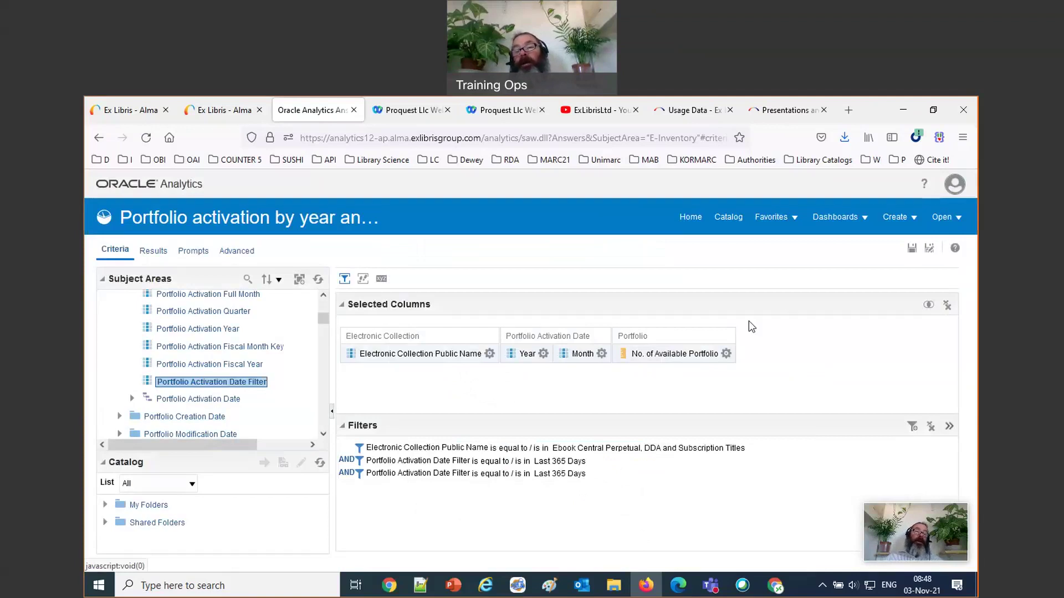
# Delete the duplicate Portfolio Activation Date Filter condition from the analysis's filters
pyautogui.click(726, 354)
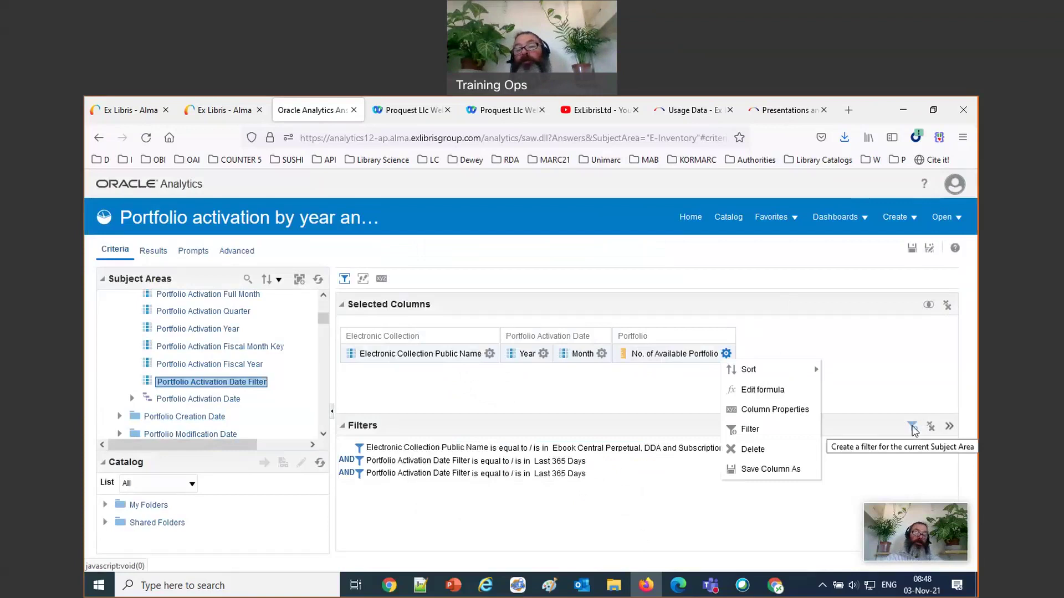
pyautogui.click(606, 481)
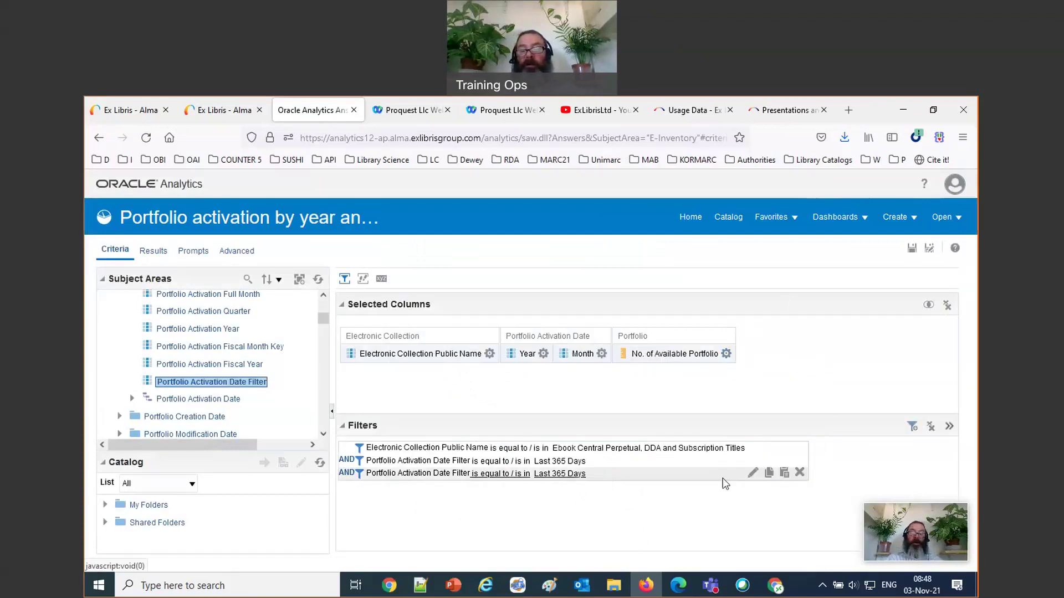
pyautogui.click(804, 474)
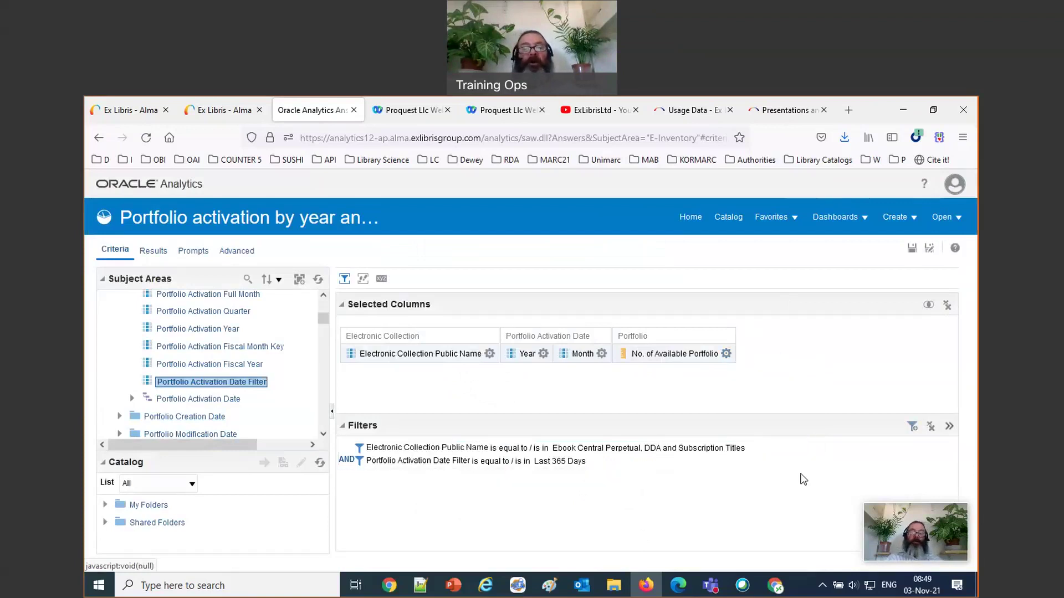
# Review the results without the extra column, and delete the remaining Last 365 Days filter from the criteria
pyautogui.click(153, 251)
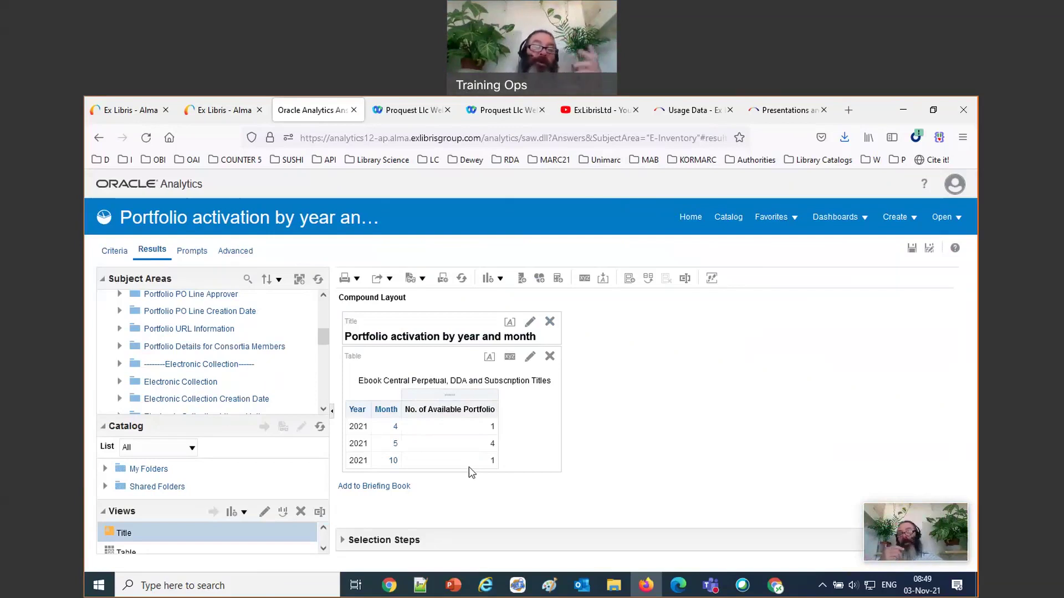
pyautogui.click(115, 248)
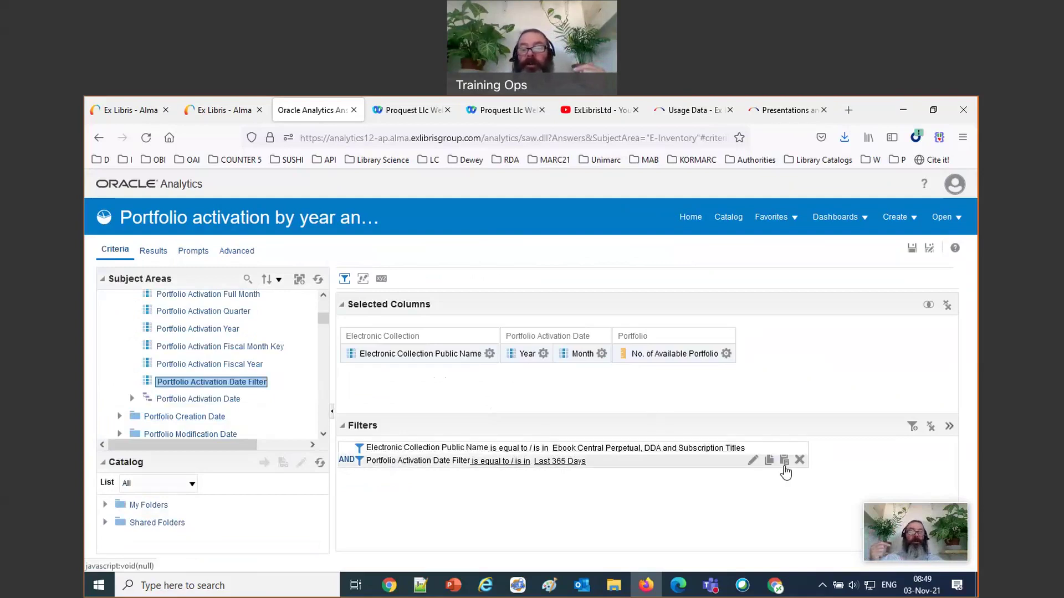
pyautogui.click(799, 461)
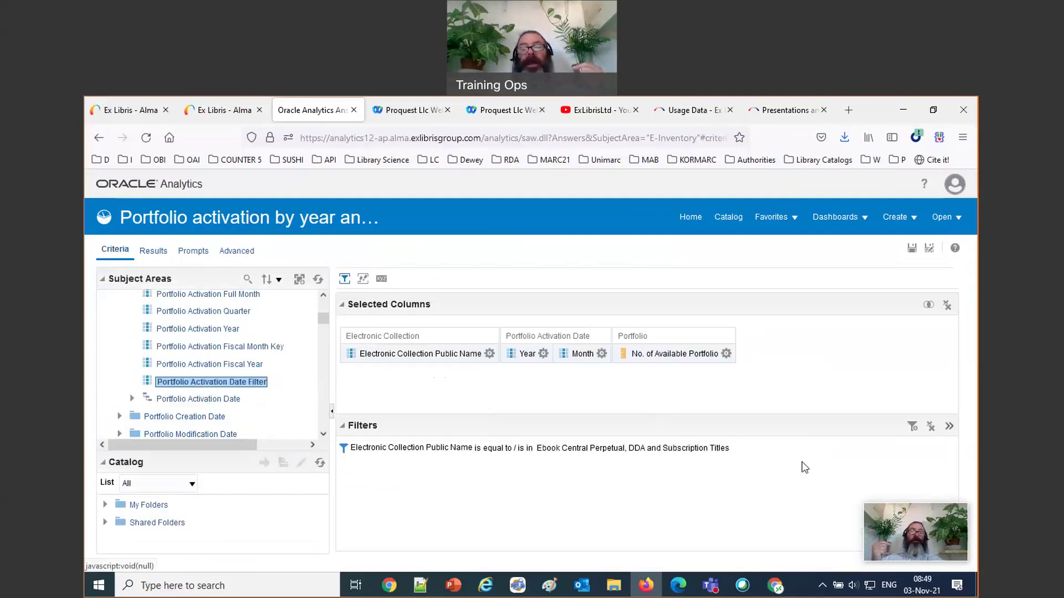
# Delete the Year and Month columns from the selected columns and display the analysis results
pyautogui.click(543, 354)
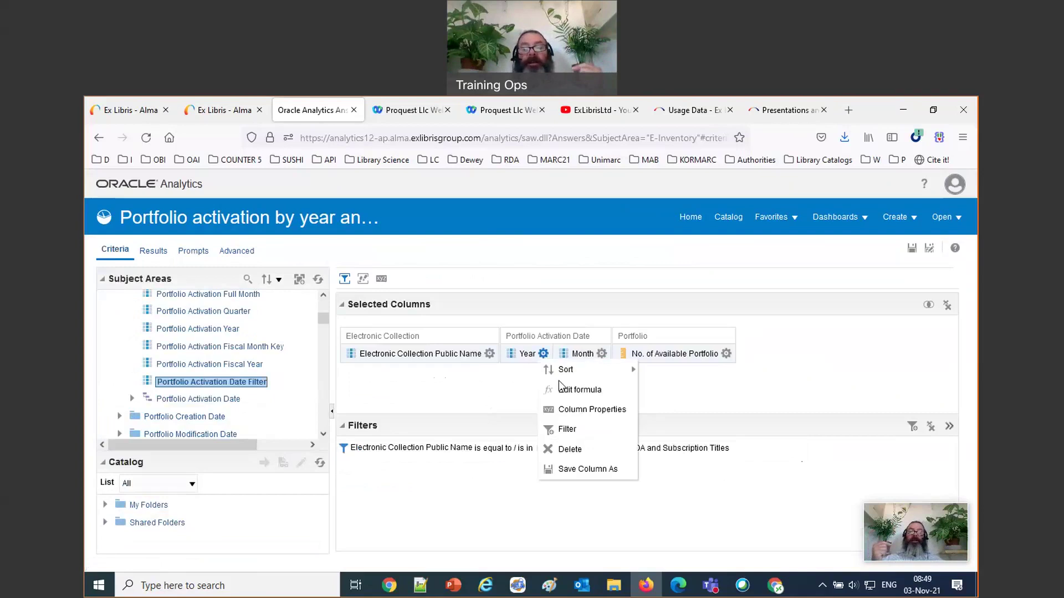
pyautogui.click(570, 447)
pyautogui.click(585, 353)
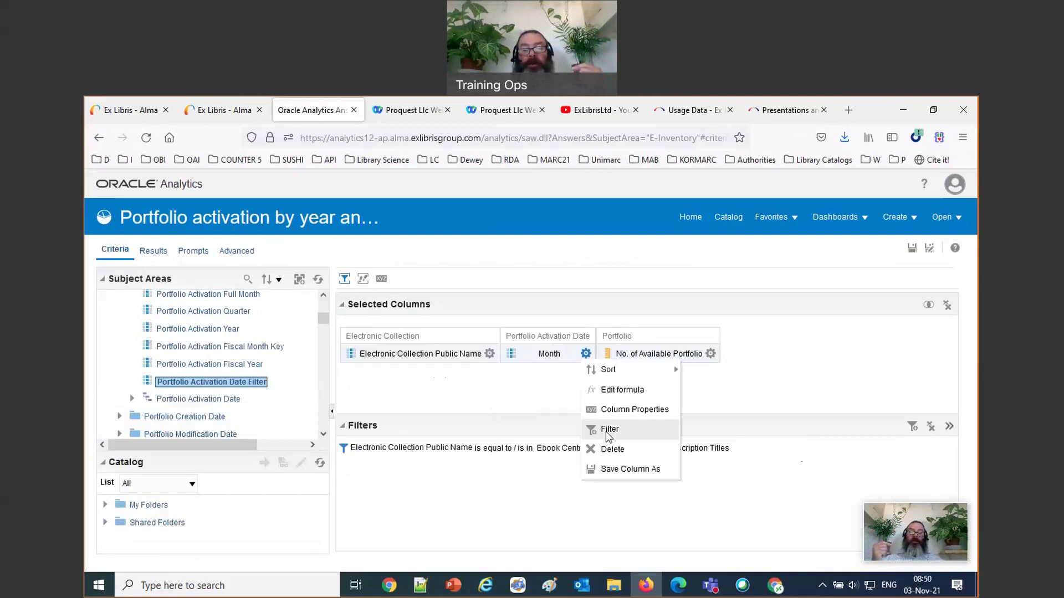
pyautogui.click(612, 449)
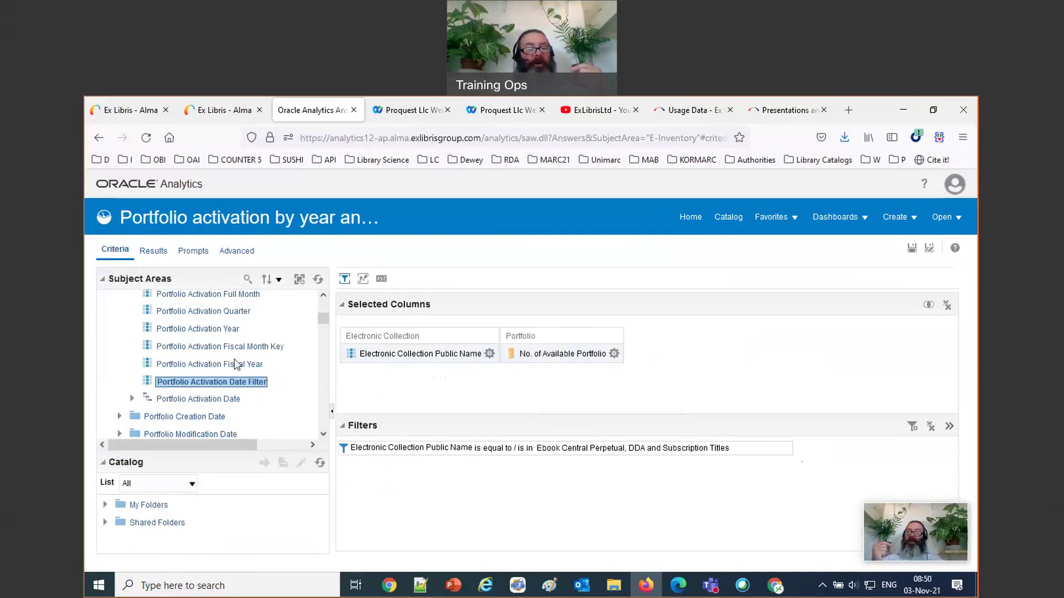
pyautogui.scroll(5, 233, 357)
pyautogui.click(144, 251)
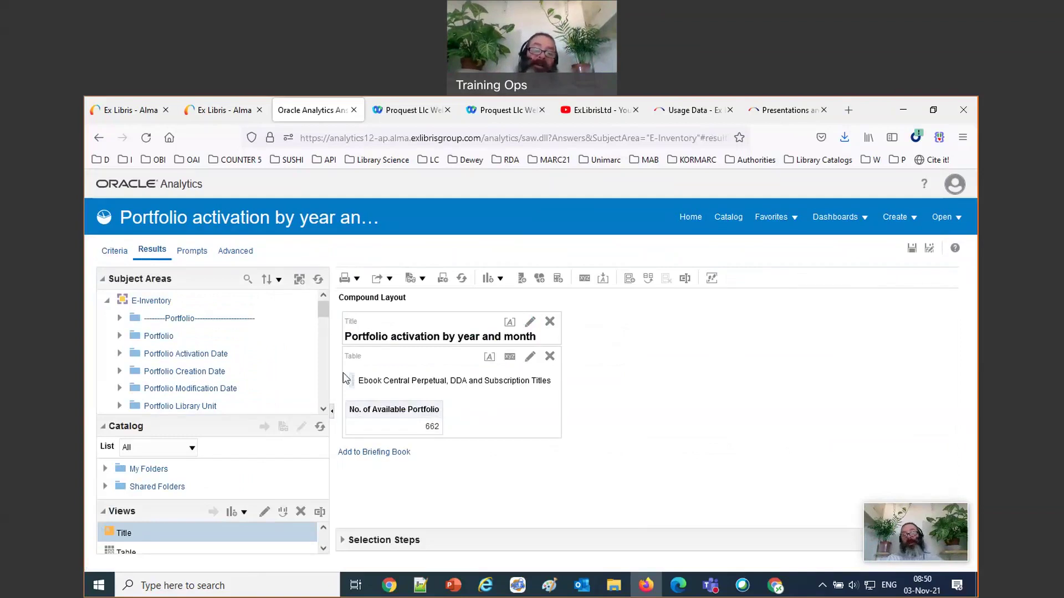
# Widen the subject area pane, and switch to the Acquisitions and Analytics presentation in PowerPoint to examine the Introduction slide's Venn diagram
pyautogui.moveTo(332, 369); pyautogui.dragTo(377, 370)
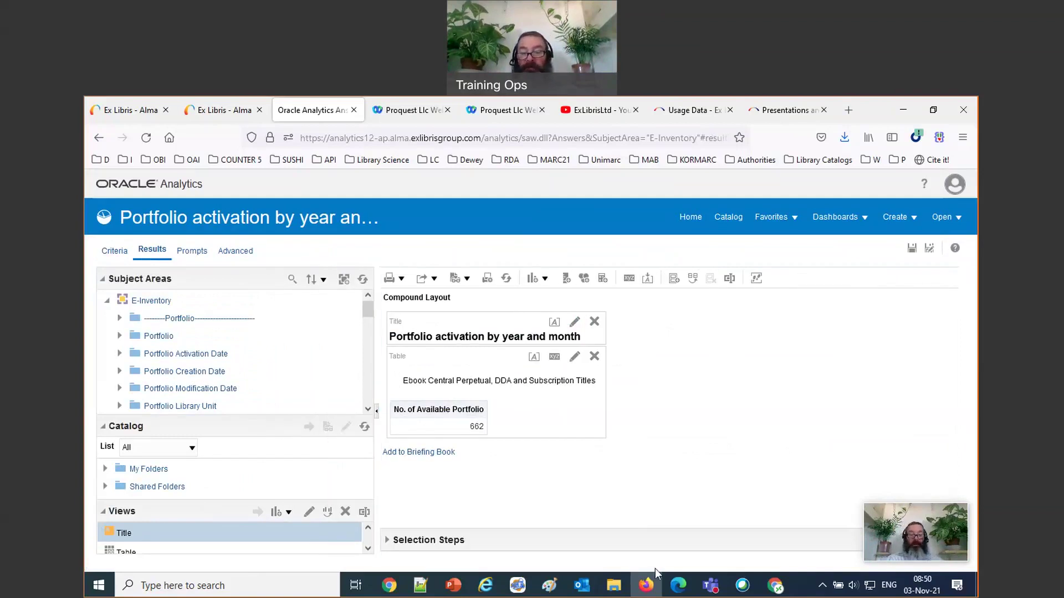
pyautogui.moveTo(453, 585)
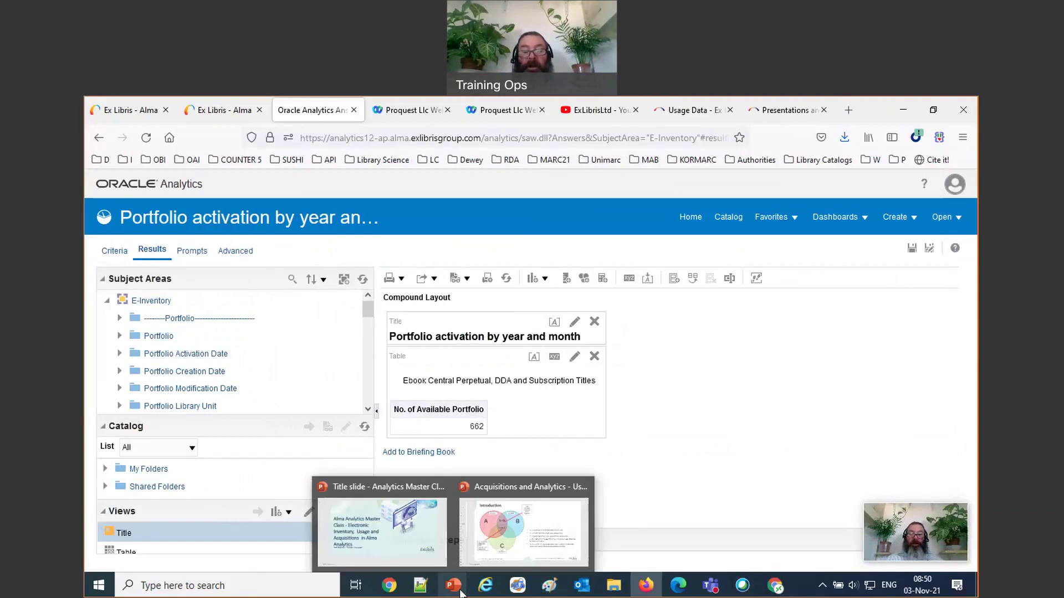
pyautogui.click(527, 544)
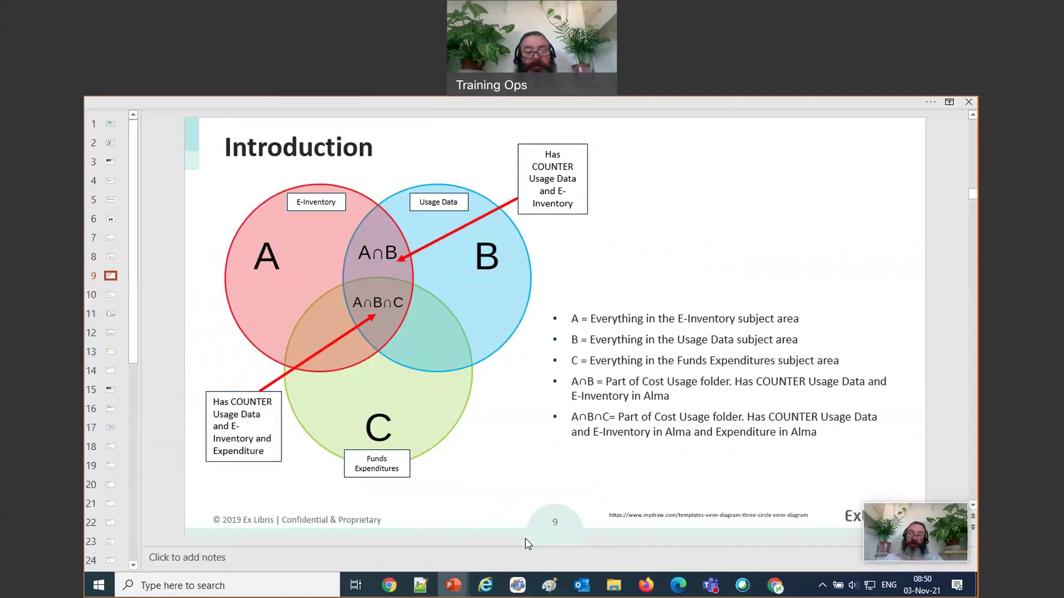
# Return to Oracle Analytics in Firefox and expand the Cost Usage folder of the E-Inventory subject area to examine its subfolders
pyautogui.click(641, 590)
pyautogui.scroll(-6, 278, 399)
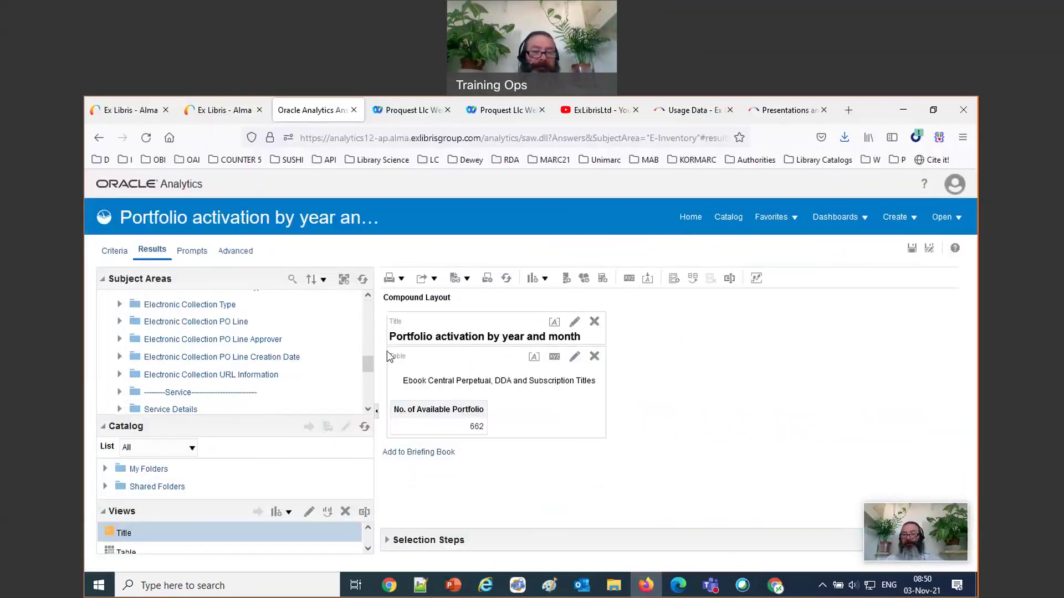
pyautogui.moveTo(379, 355); pyautogui.dragTo(424, 354)
pyautogui.scroll(-5, 280, 364)
pyautogui.scroll(-2, 280, 364)
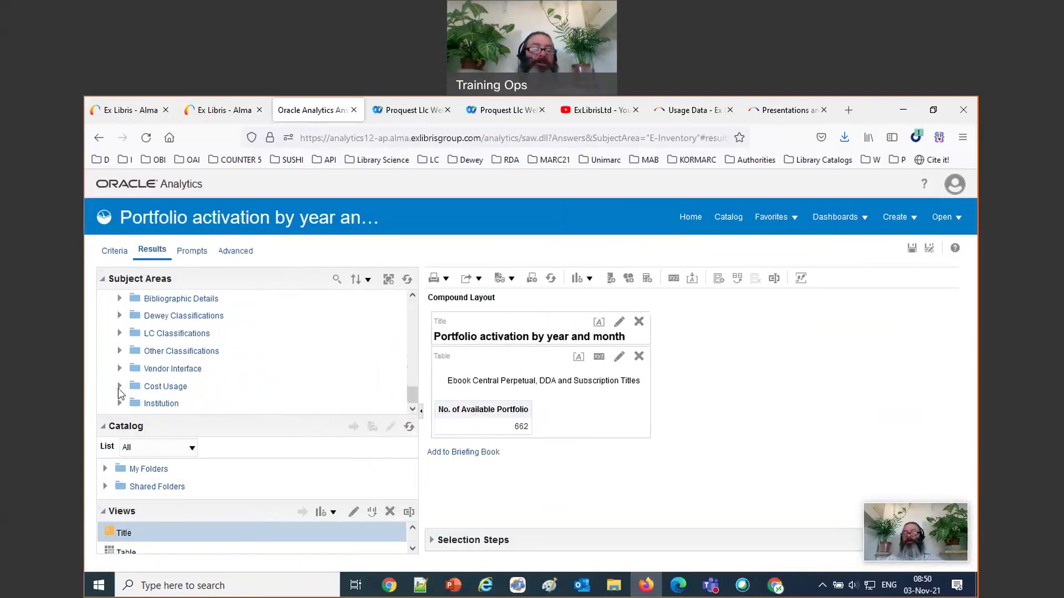
pyautogui.click(119, 387)
pyautogui.moveTo(411, 377); pyautogui.dragTo(430, 298)
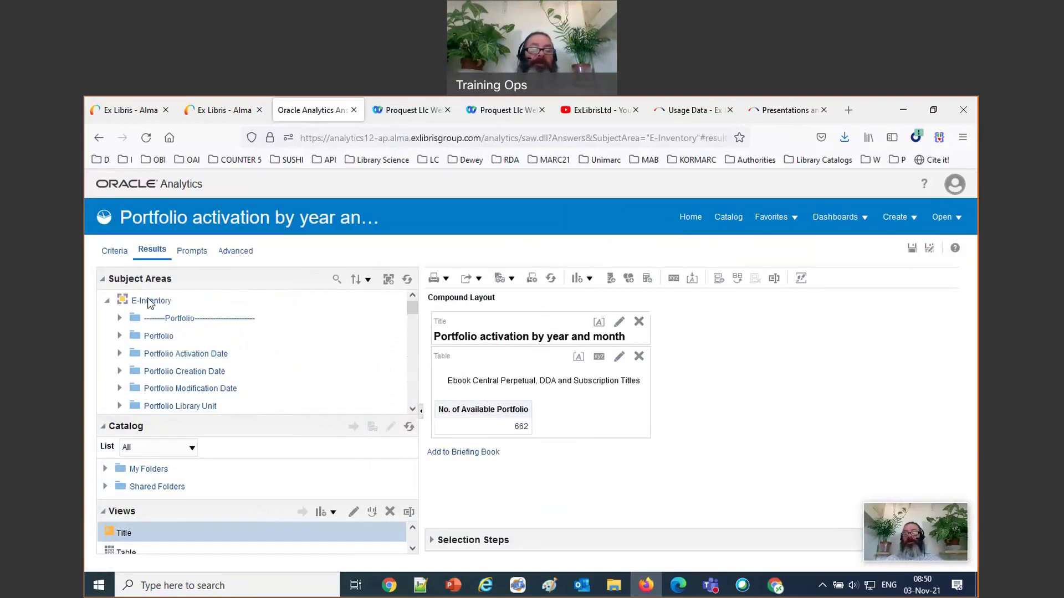
pyautogui.moveTo(413, 309); pyautogui.dragTo(413, 396)
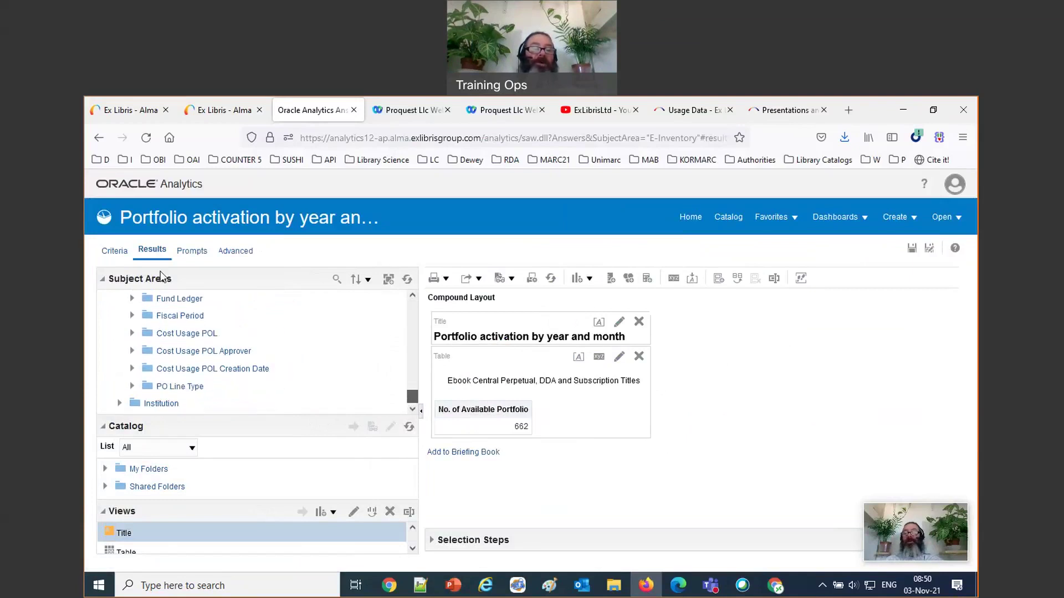
# Return to the analysis criteria and collapse the Electronic Collection folder in the E-Inventory subject area
pyautogui.click(117, 251)
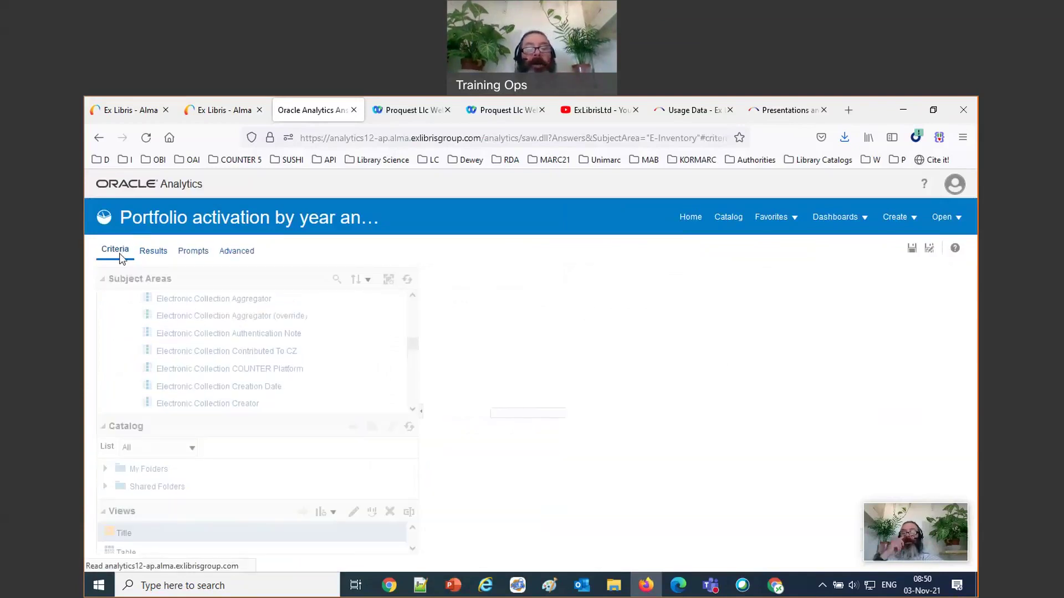
pyautogui.scroll(-10, 388, 401)
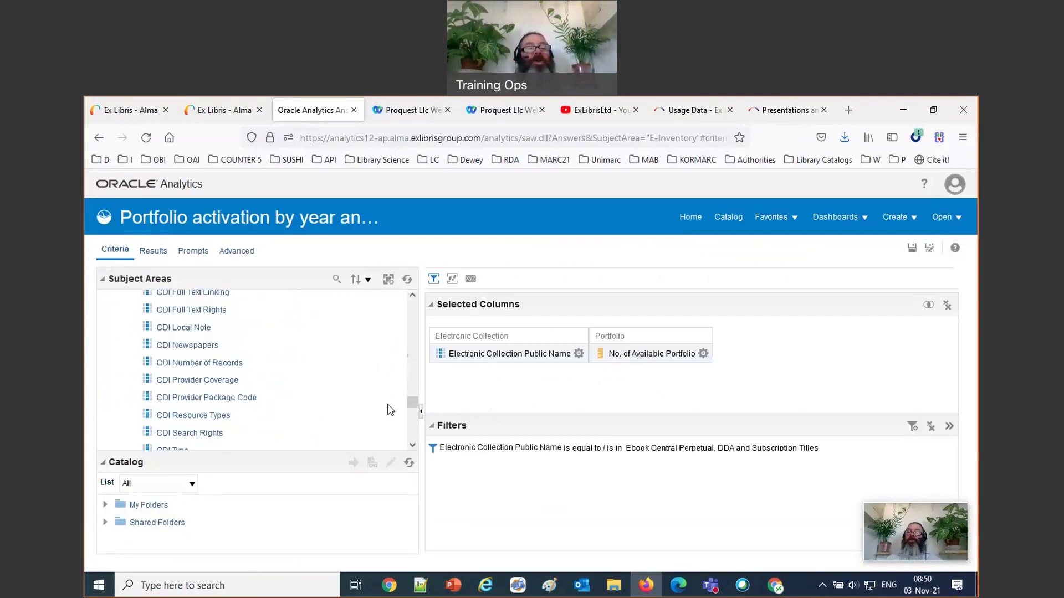
pyautogui.scroll(10, 388, 413)
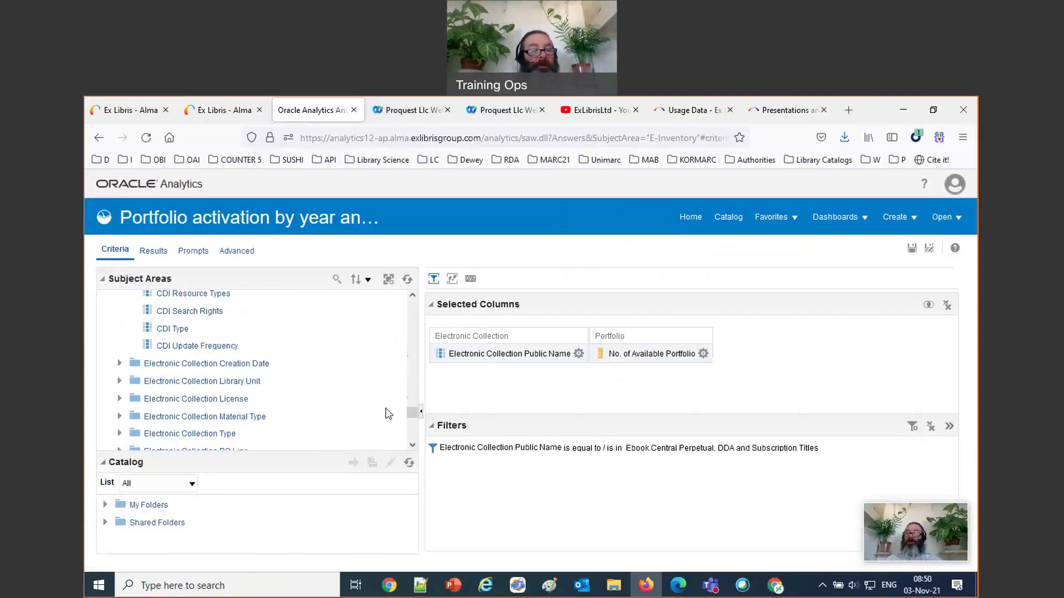
pyautogui.scroll(10, 388, 414)
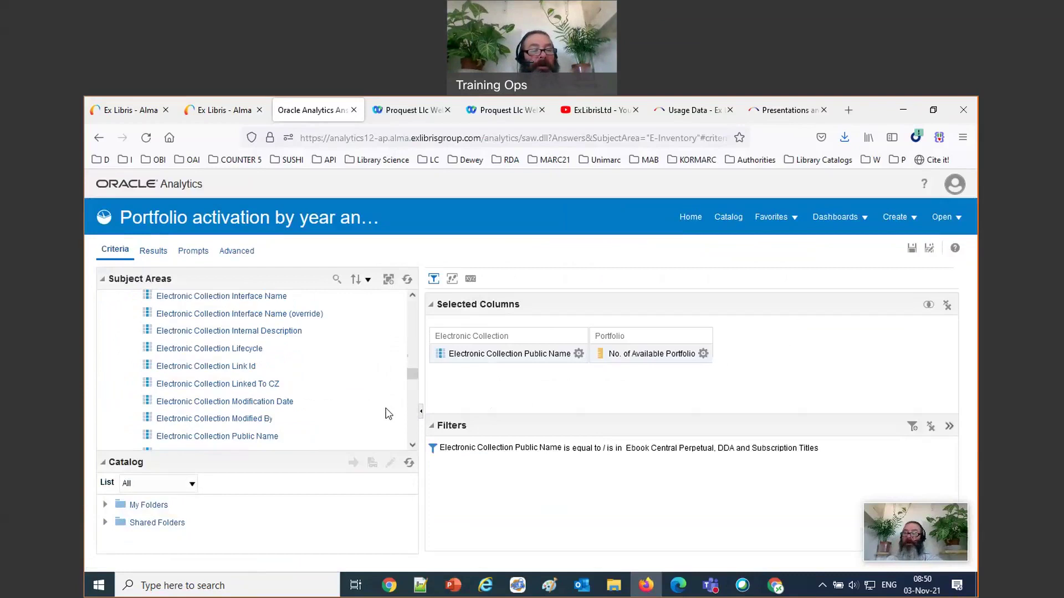
pyautogui.scroll(4, 387, 413)
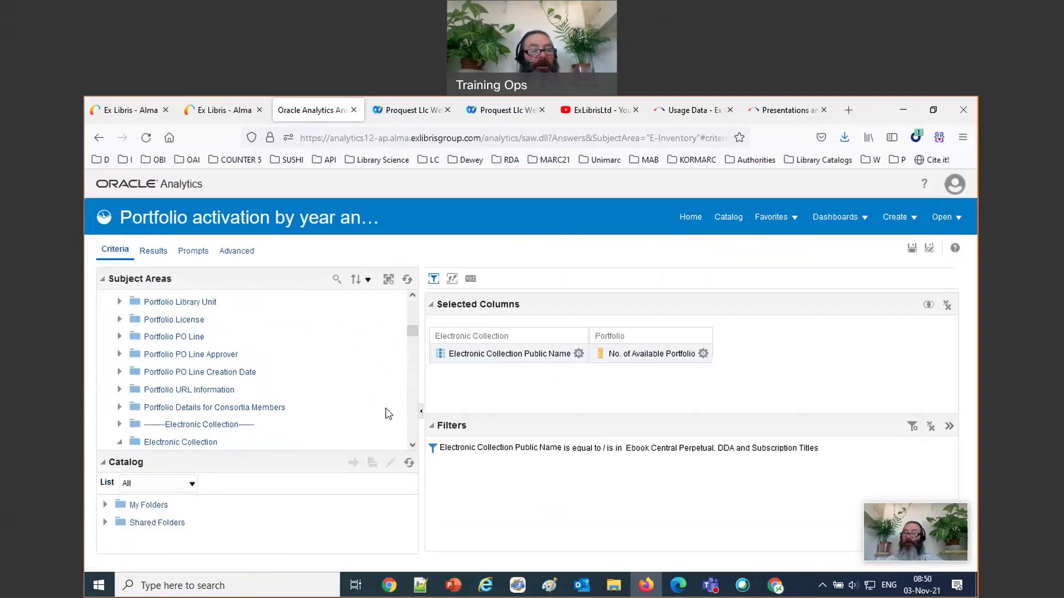
pyautogui.scroll(-1, 386, 413)
pyautogui.click(119, 389)
pyautogui.scroll(-3, 120, 392)
pyautogui.scroll(-3, 120, 395)
pyautogui.scroll(2, 120, 394)
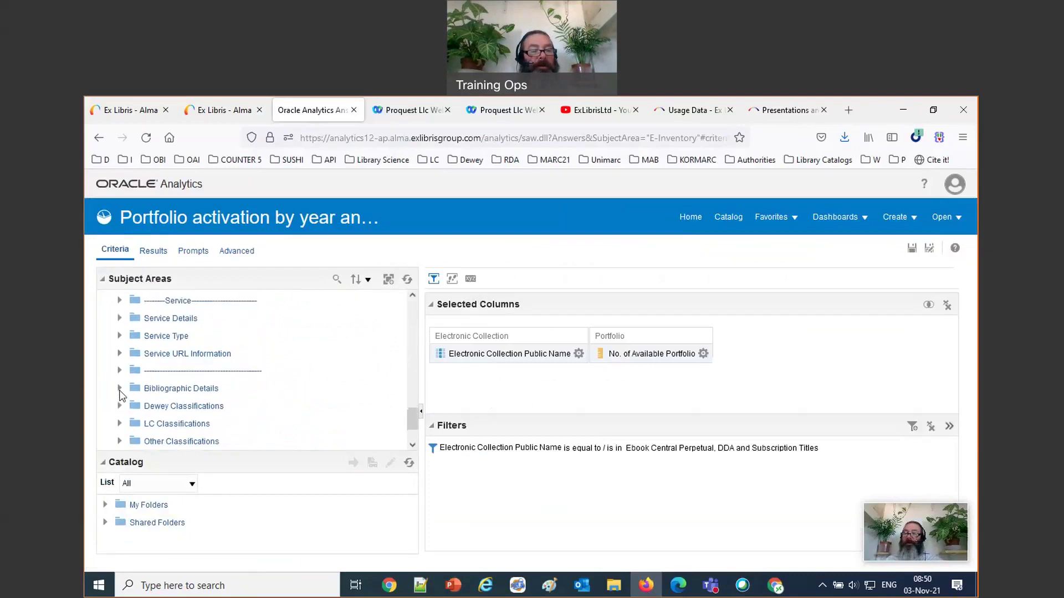
# Expand the Cost Usage folder of the E-Inventory subject area to show its subfolders
pyautogui.scroll(-2, 121, 396)
pyautogui.scroll(-1, 122, 396)
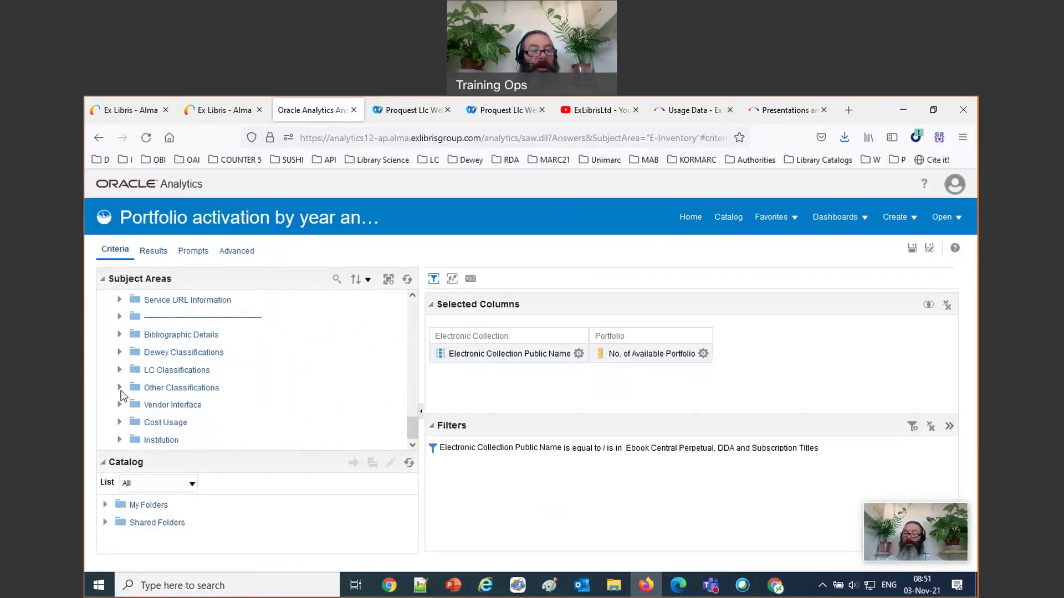
pyautogui.click(120, 423)
pyautogui.scroll(-1, 380, 385)
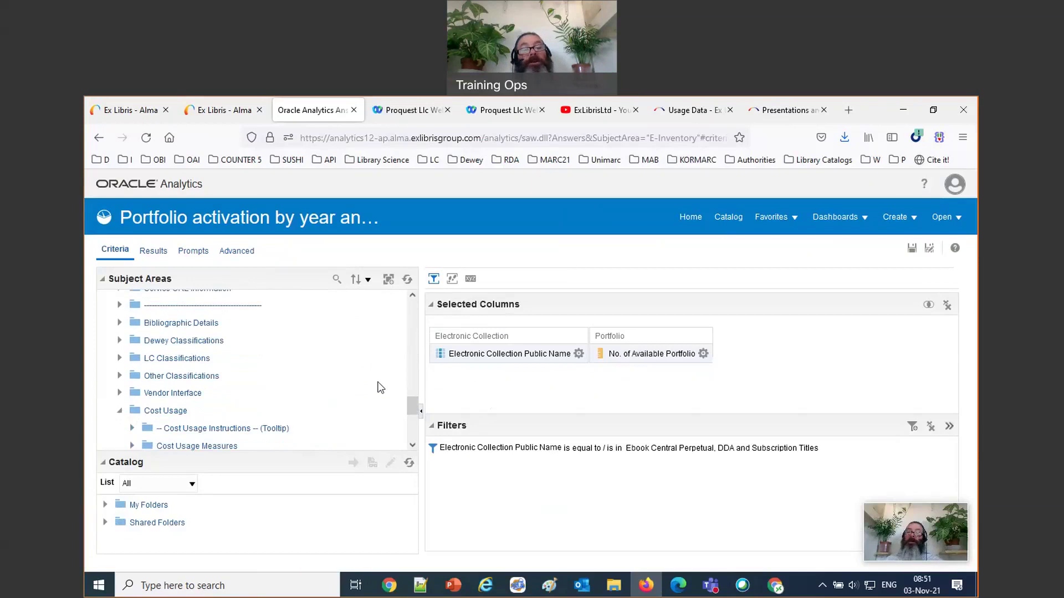
pyautogui.scroll(-1, 380, 386)
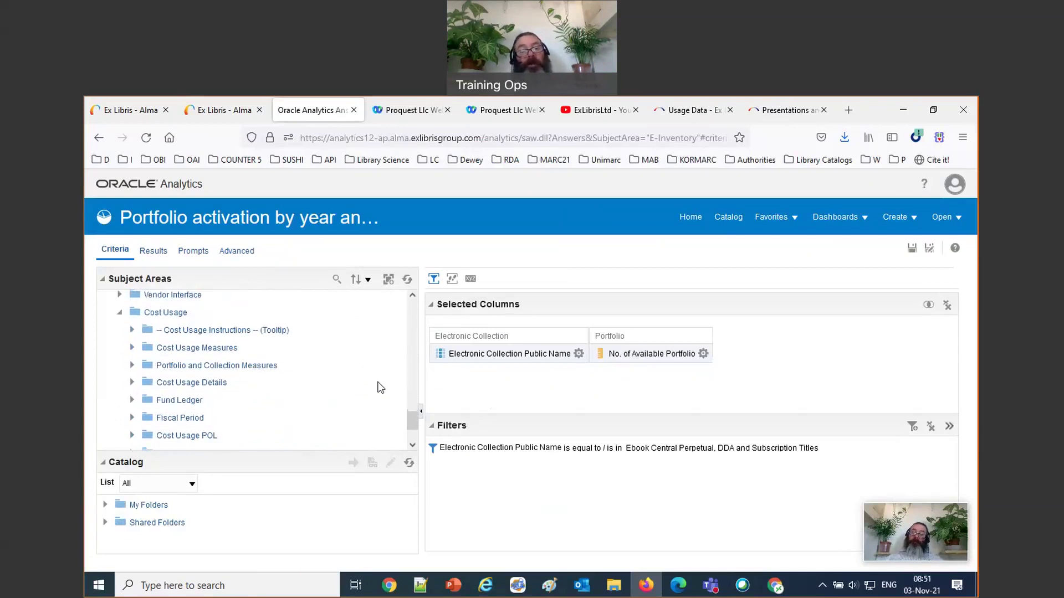
# Delete the Electronic Collection Public Name and No. of Available Portfolio columns from the selected columns
pyautogui.click(579, 353)
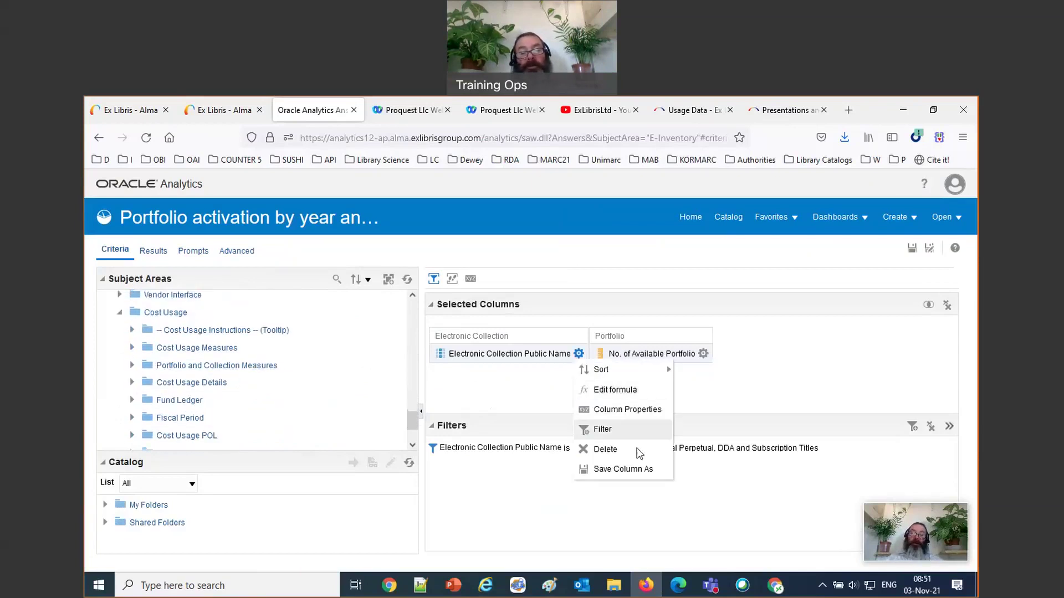
pyautogui.click(603, 447)
pyautogui.click(543, 353)
pyautogui.click(587, 445)
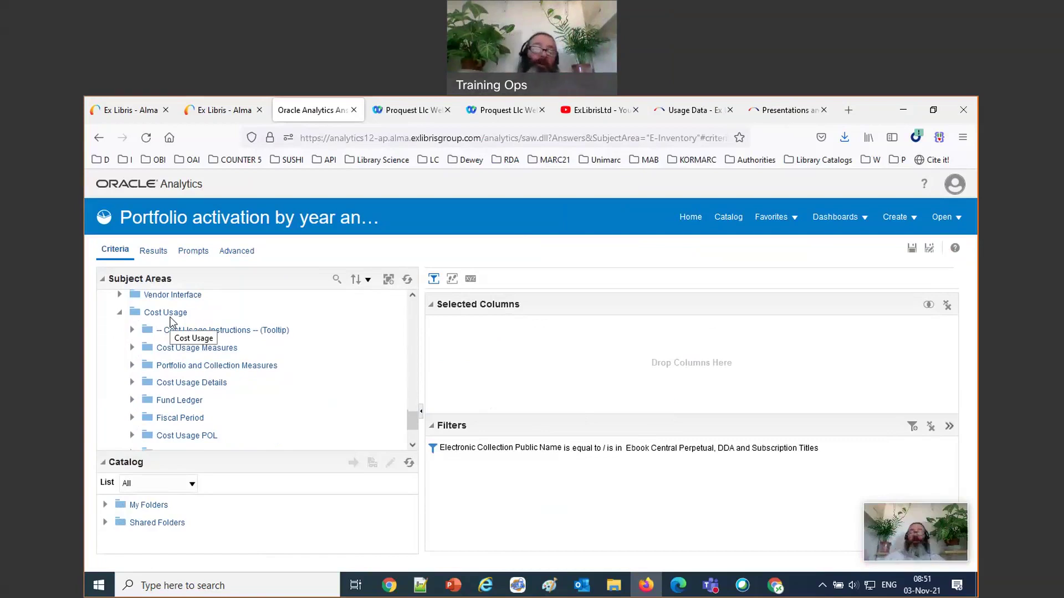
# Add the Usage TR_B1 measure from the Cost Usage Measures folder to the selected columns and display the results
pyautogui.click(132, 347)
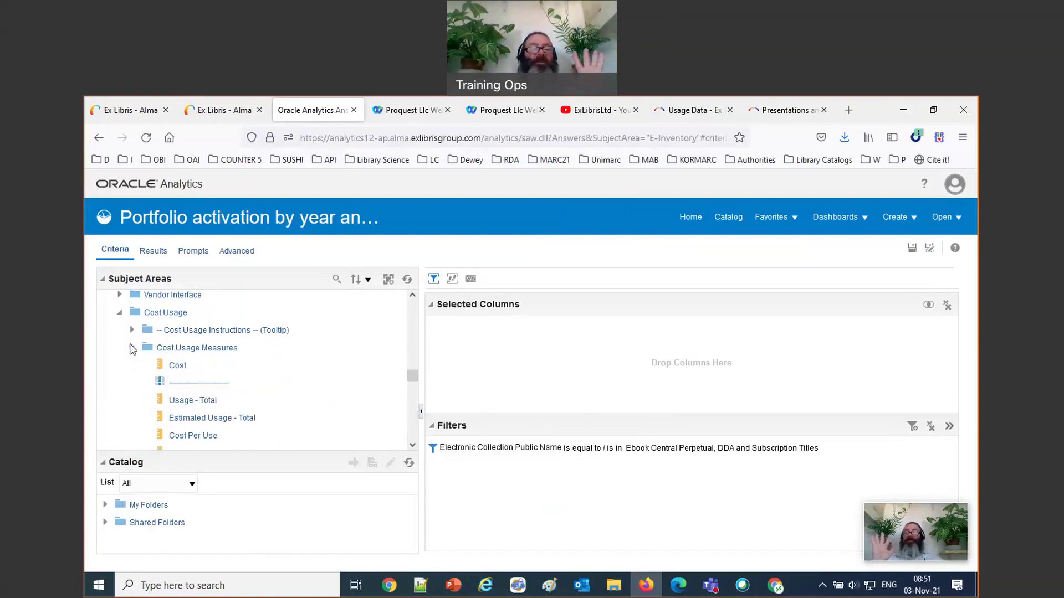
pyautogui.scroll(-2, 247, 371)
pyautogui.scroll(-4, 247, 376)
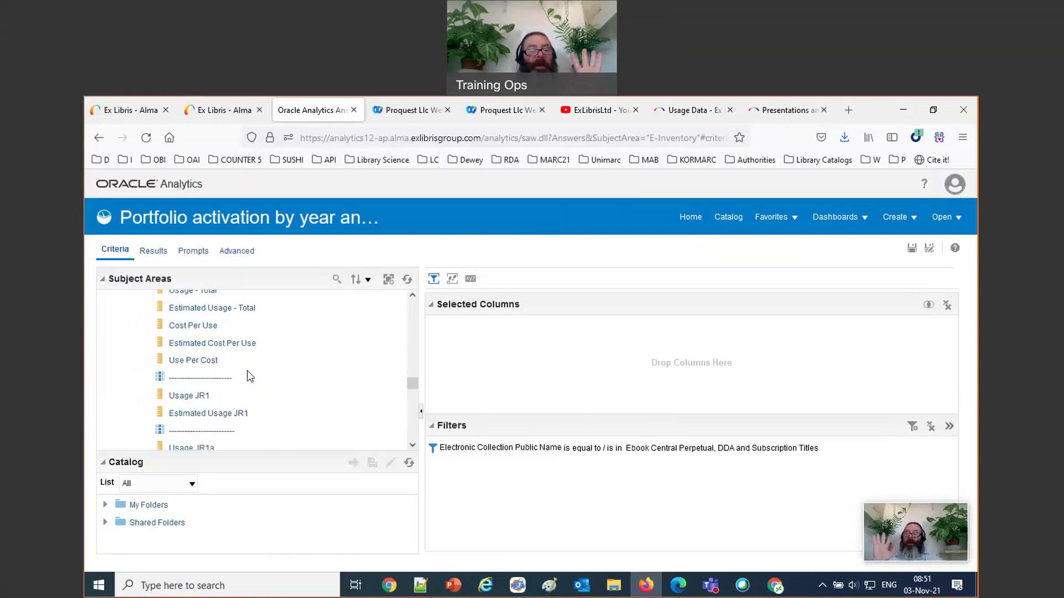
pyautogui.scroll(-10, 208, 360)
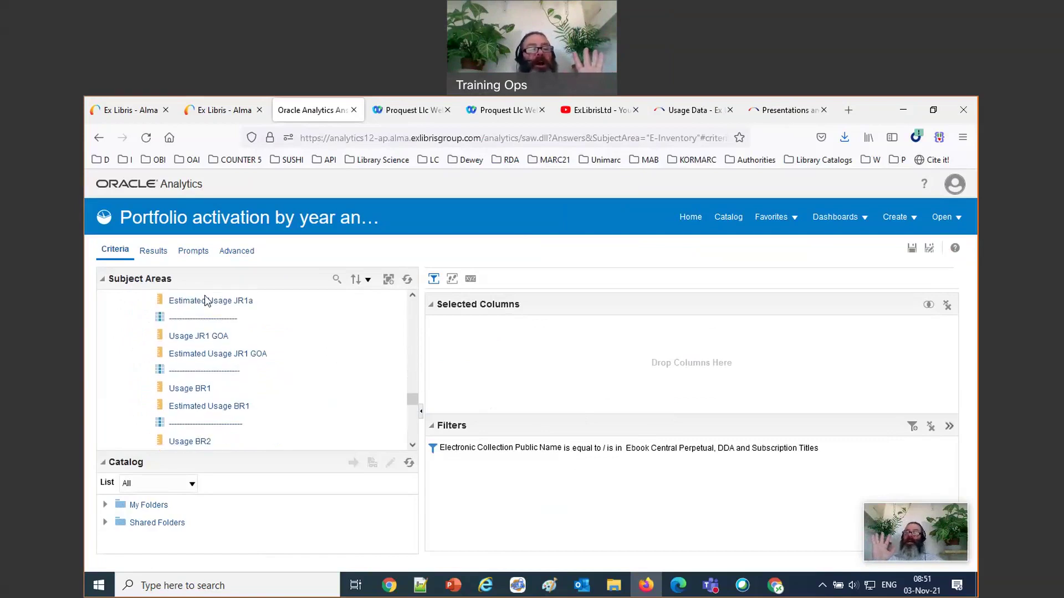
pyautogui.scroll(3, 212, 342)
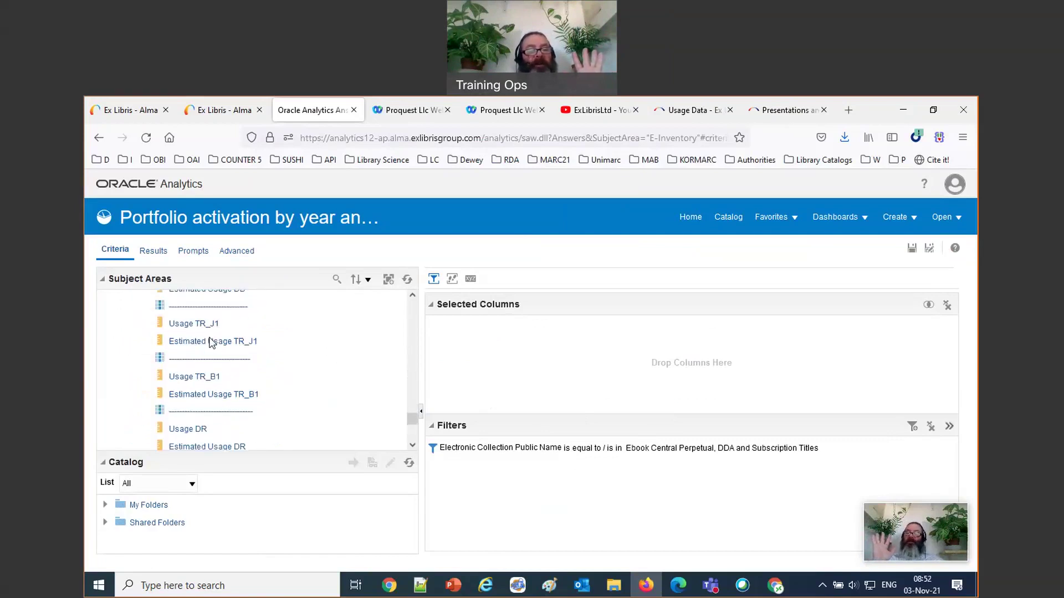
pyautogui.moveTo(595, 357); pyautogui.dragTo(595, 357)
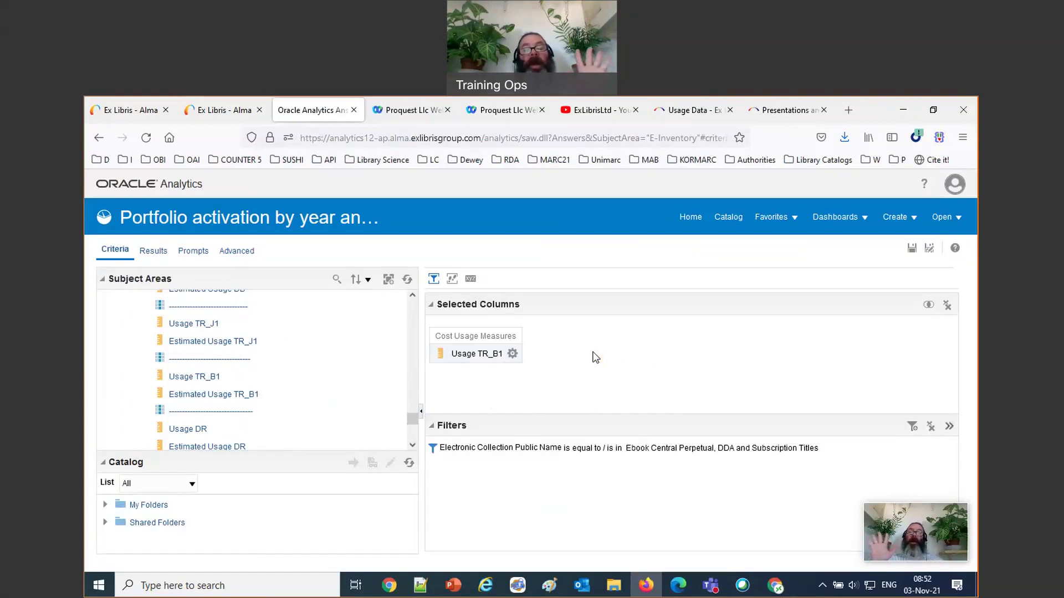
pyautogui.moveTo(596, 448)
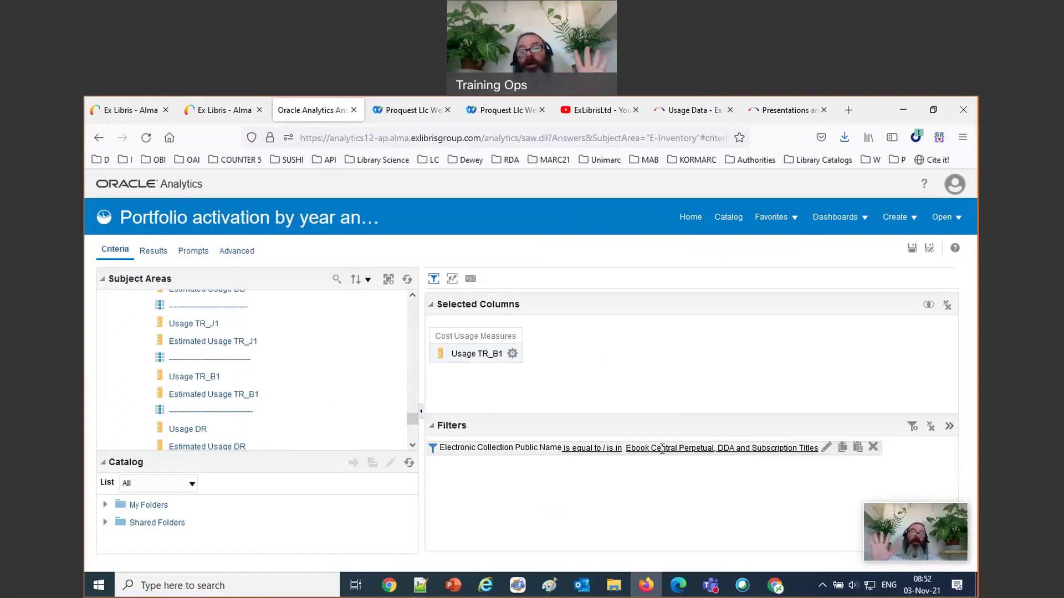
pyautogui.click(154, 252)
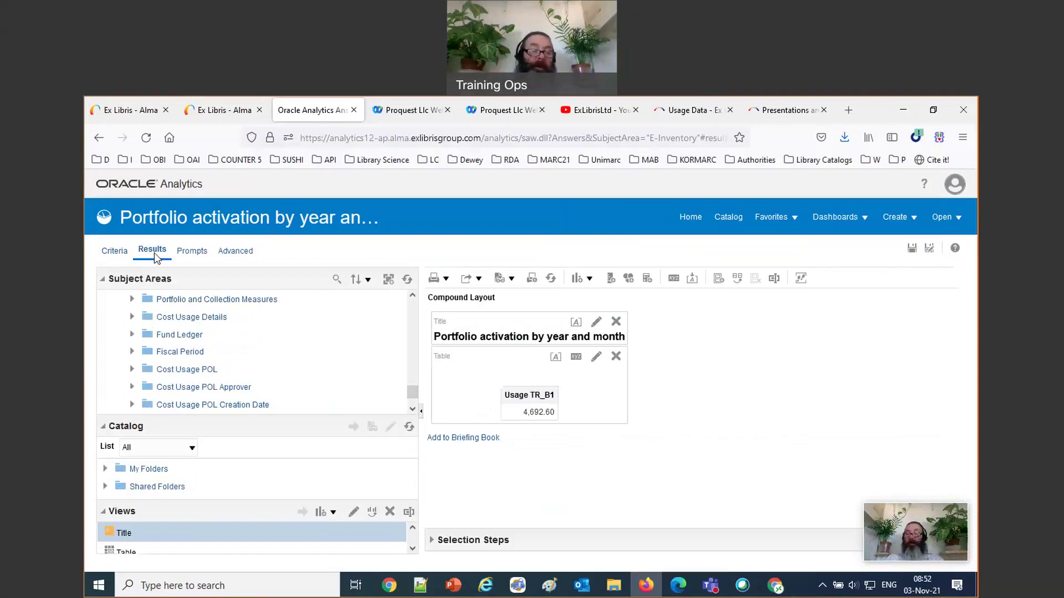
# Expand the Bibliographic Details folder and add its Title column to the results table before Usage TR_B1
pyautogui.scroll(5, 311, 390)
pyautogui.scroll(-3, 299, 385)
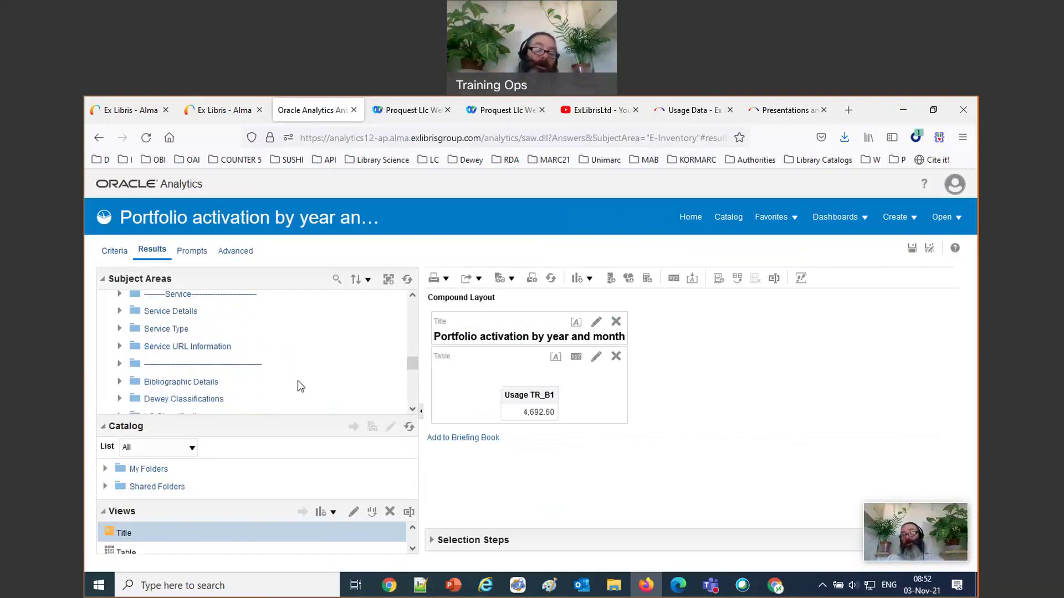
pyautogui.click(118, 380)
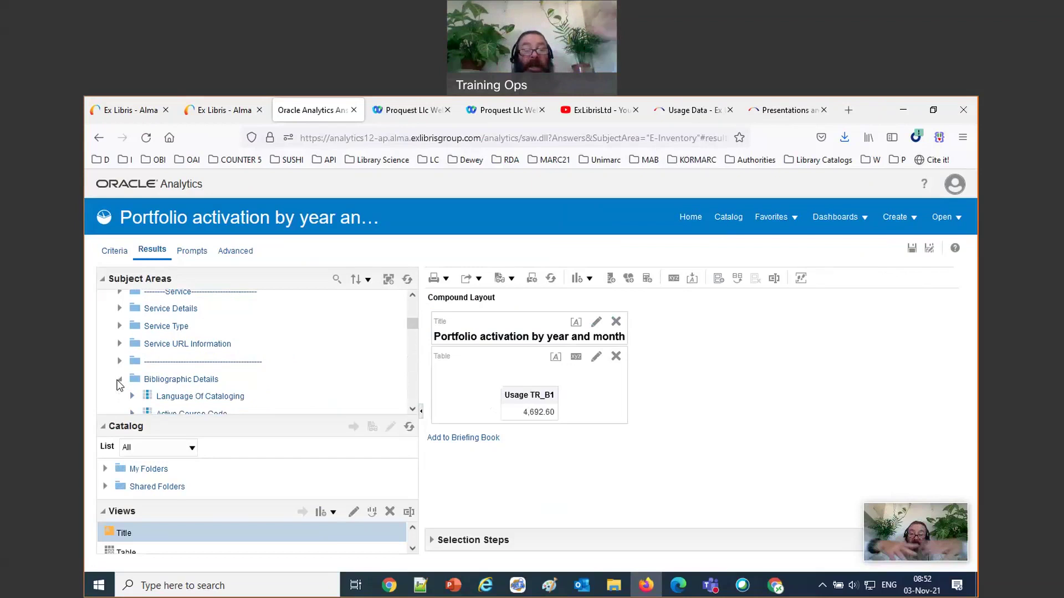
pyautogui.scroll(-2, 368, 341)
pyautogui.scroll(-5, 369, 341)
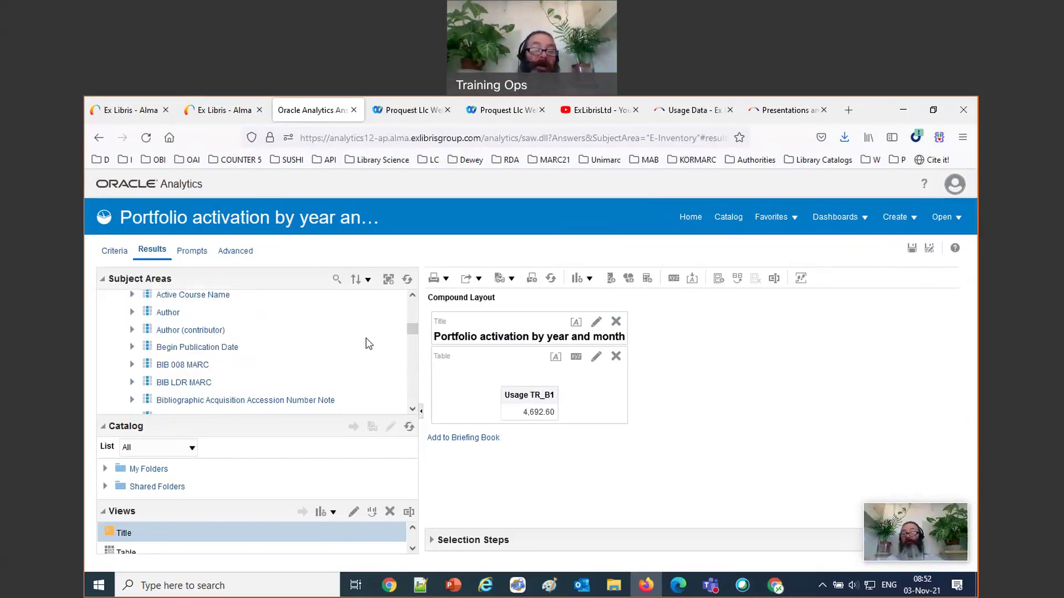
pyautogui.scroll(-8, 368, 344)
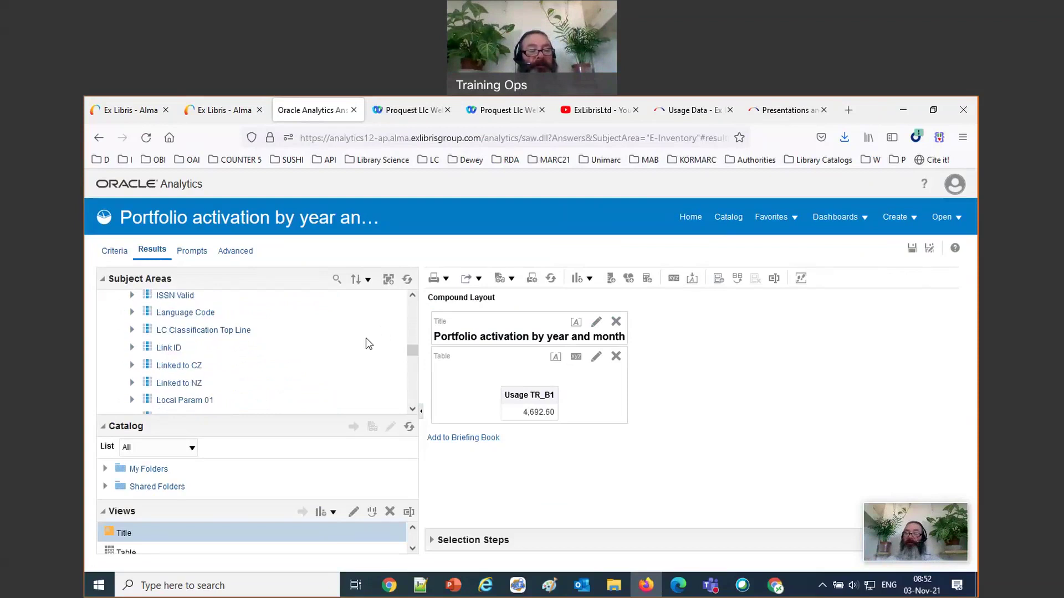
pyautogui.scroll(-8, 369, 344)
pyautogui.scroll(-8, 368, 343)
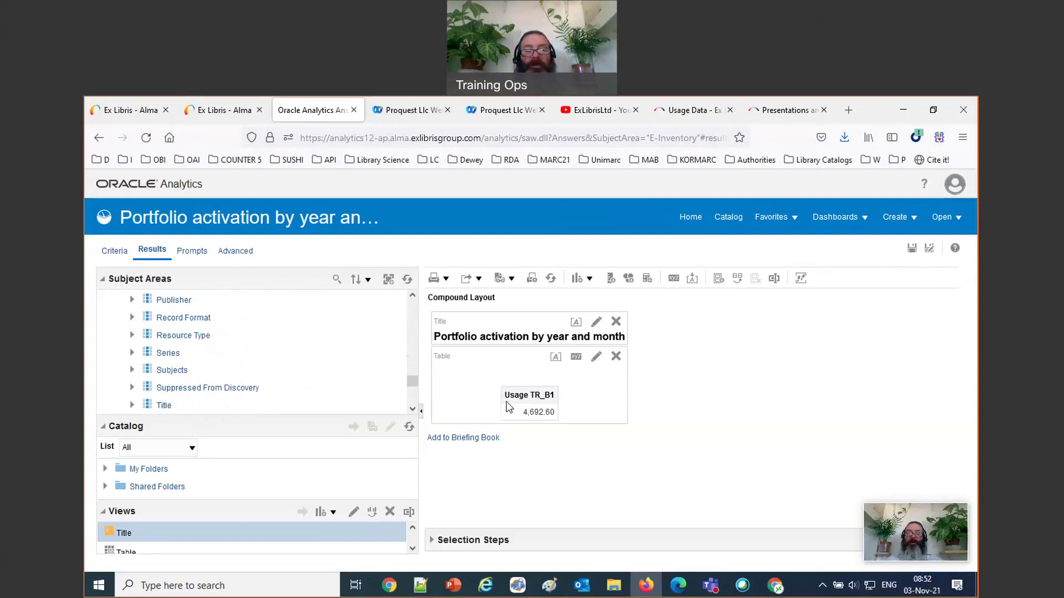
pyautogui.click(546, 413)
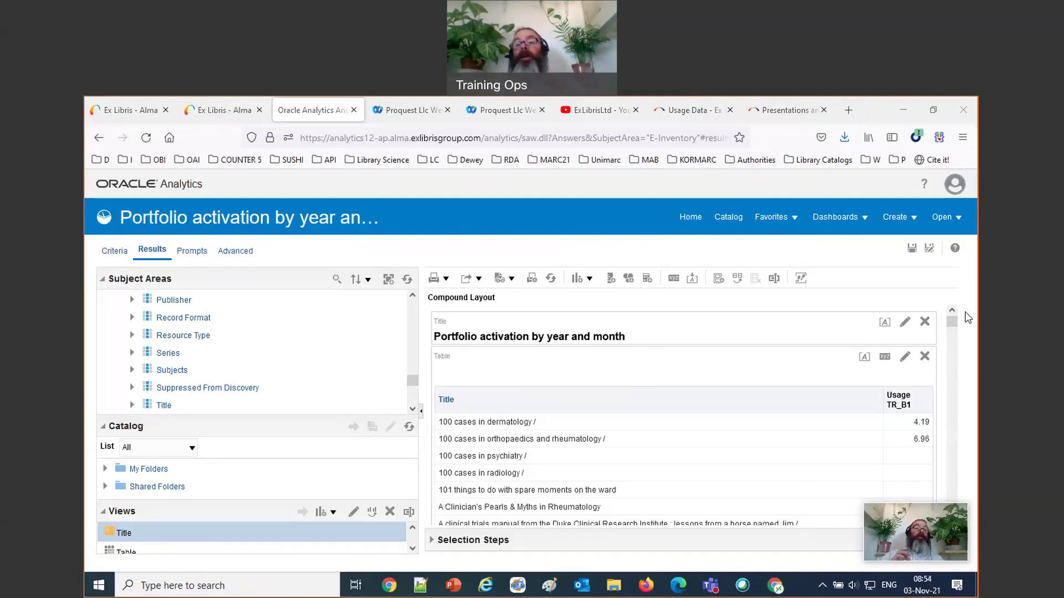
# Examine the Usage TR_B1 values for each title in the results table
pyautogui.scroll(-2, 780, 382)
pyautogui.scroll(2, 780, 386)
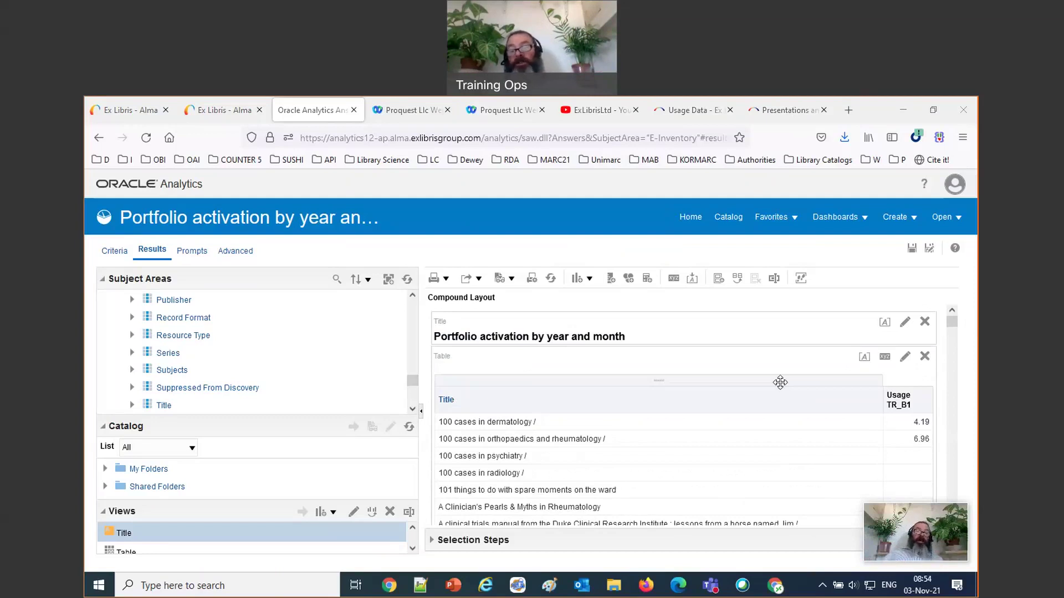
pyautogui.scroll(-4, 802, 430)
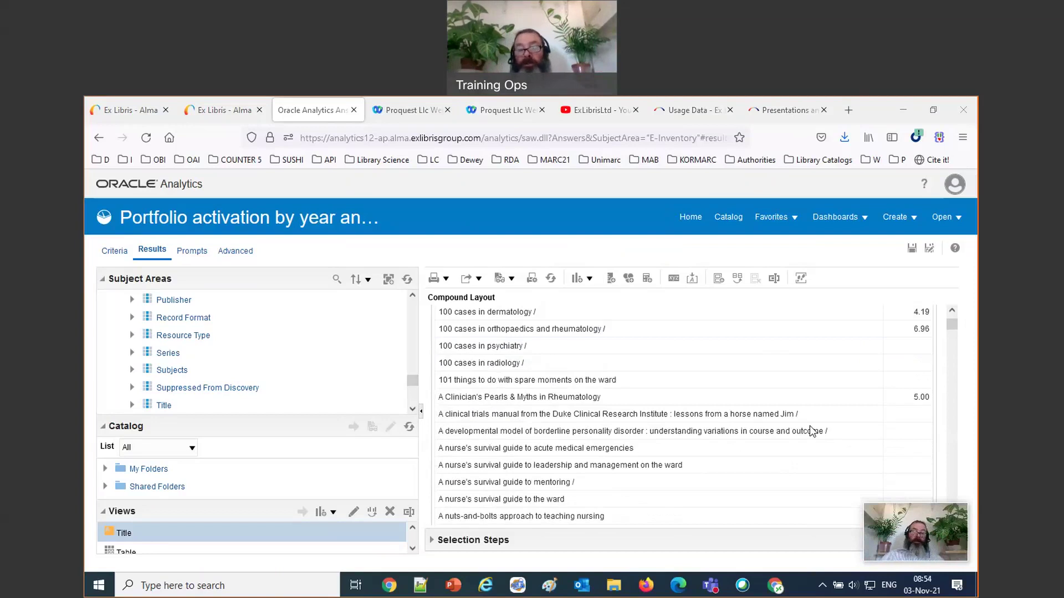
pyautogui.scroll(-5, 811, 431)
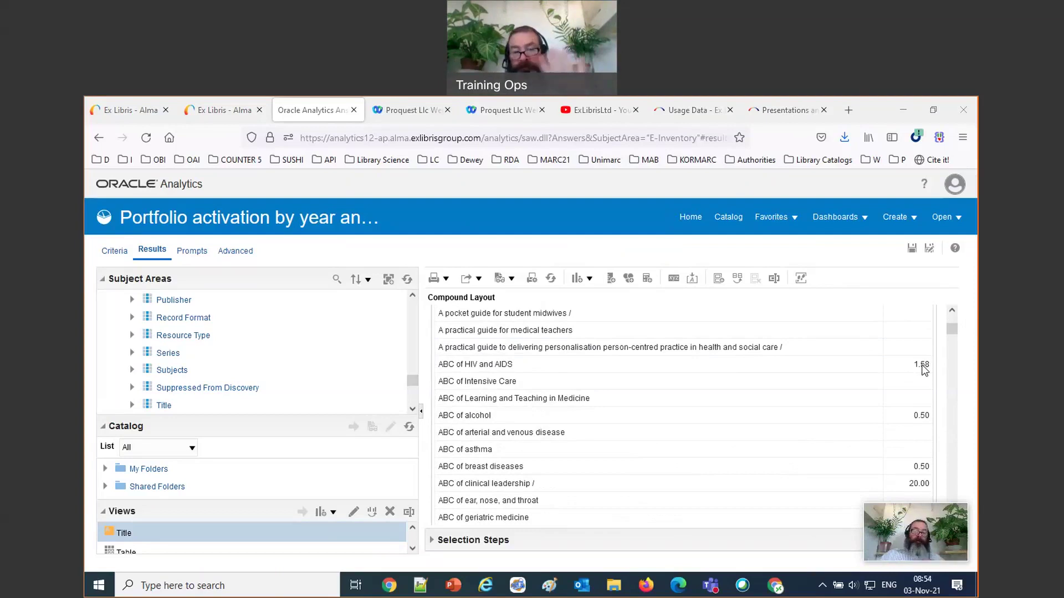
# Open the Ex Libris Developer Network at developers.exlibrisgroup.com in a new browser tab and select its address
pyautogui.click(848, 114)
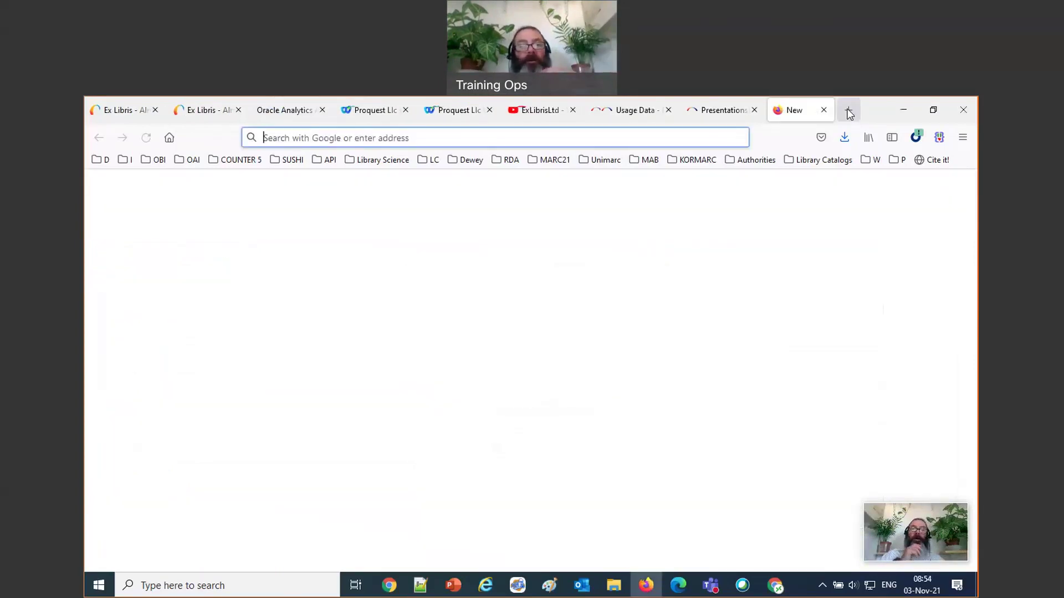
pyautogui.write('dev')
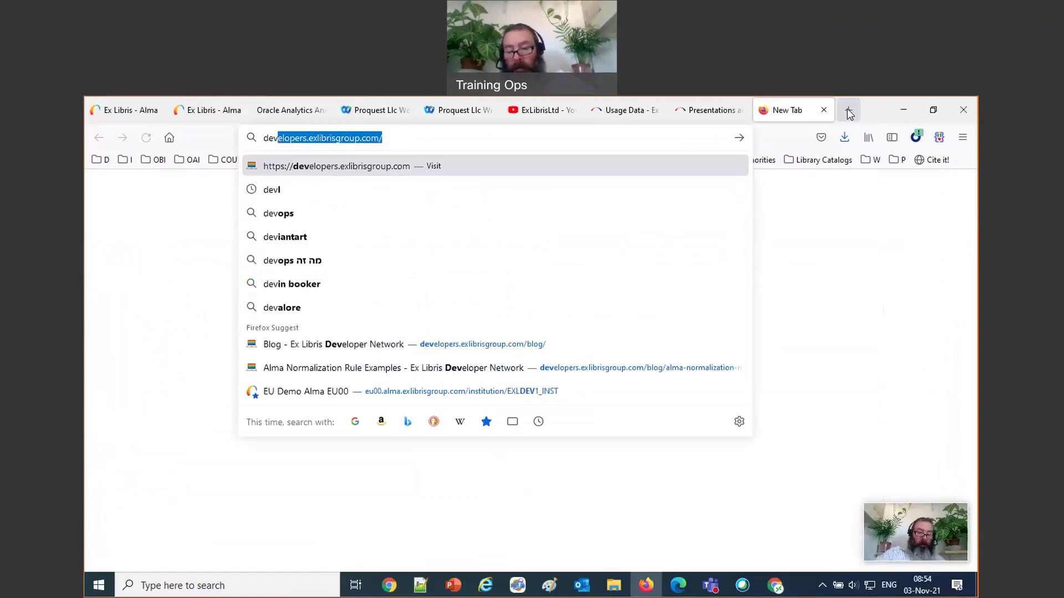
pyautogui.press('Return')
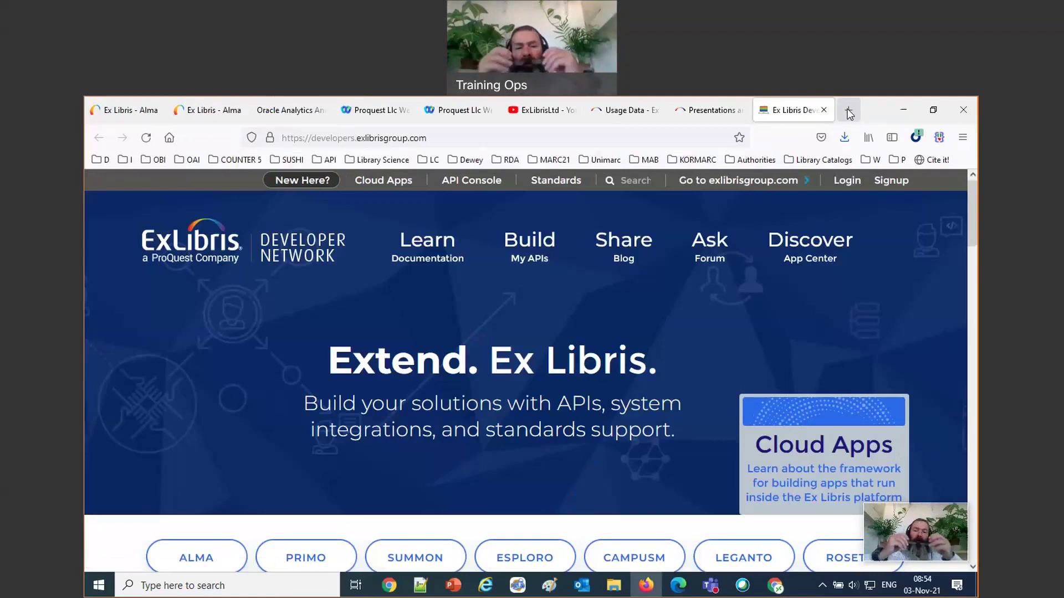
pyautogui.click(444, 138)
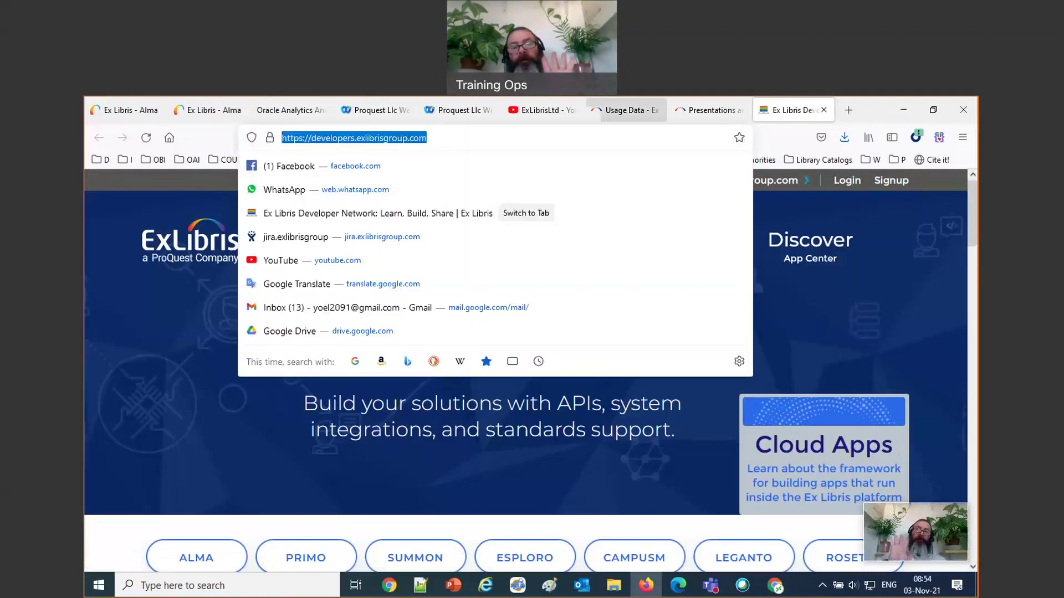
pyautogui.click(897, 113)
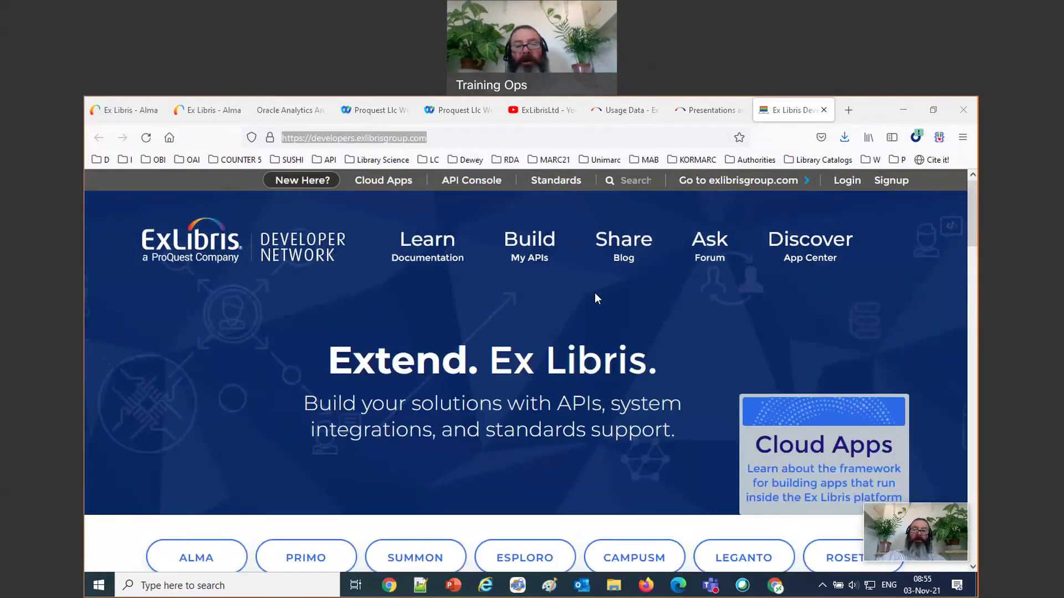
# Open the Developer Network's Tech Blog and search it for "usage cost oper use"
pyautogui.click(624, 258)
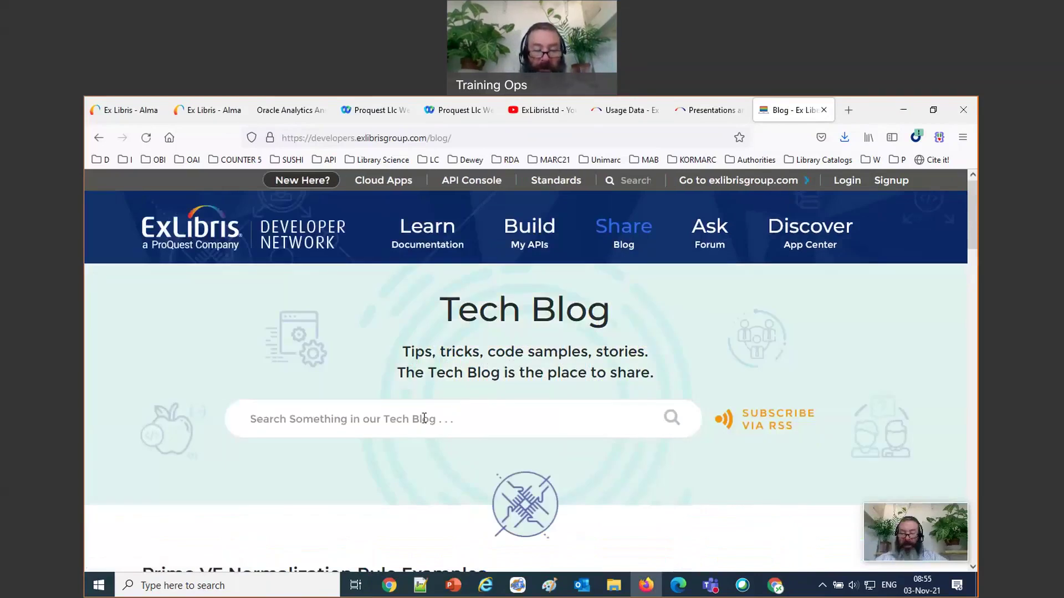
pyautogui.click(424, 419)
pyautogui.write('usage ')
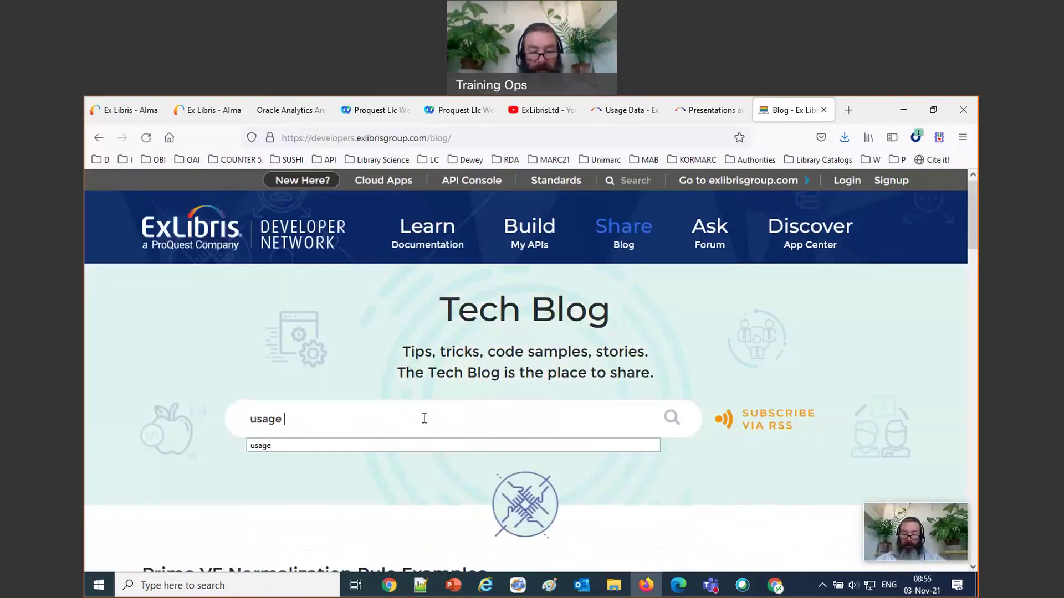
pyautogui.write('cost oper use')
pyautogui.press('Return')
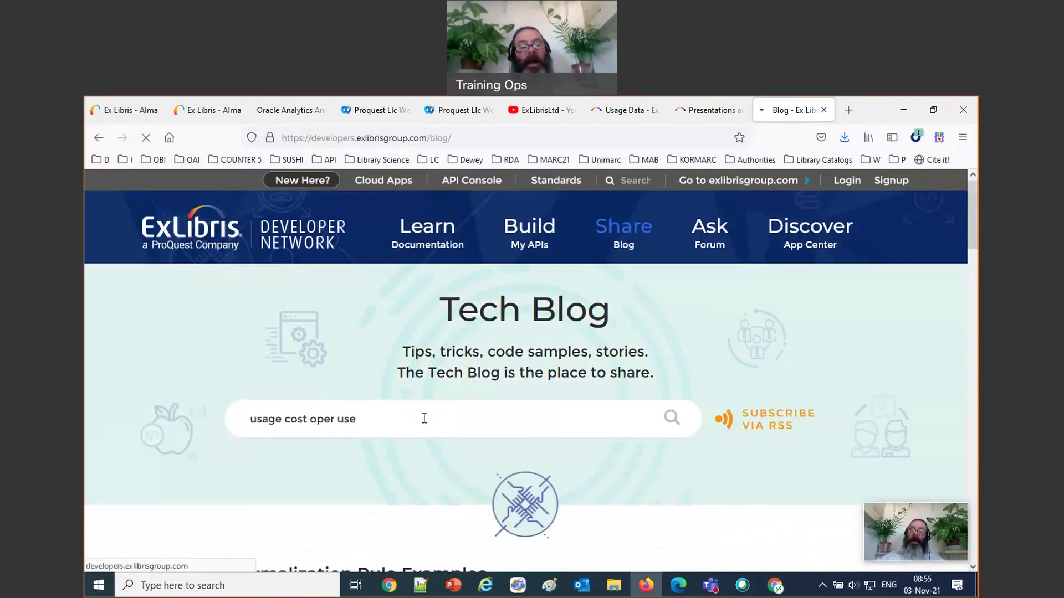
# Correct the Tech Blog search to "usage cost per use" and select the address of the results page
pyautogui.click(319, 421)
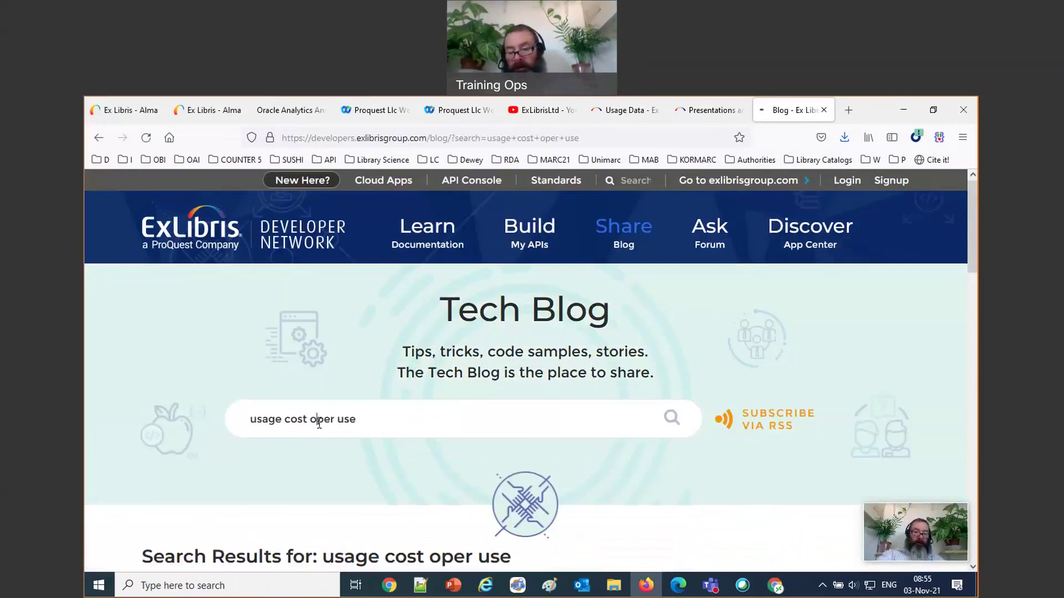
pyautogui.press('BackSpace')
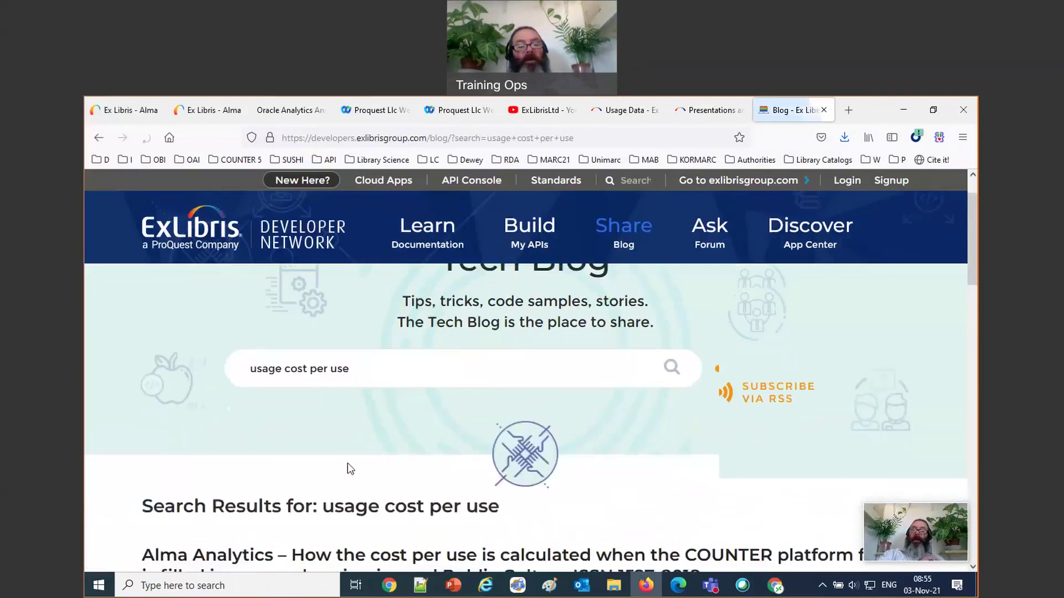
pyautogui.scroll(-5, 347, 463)
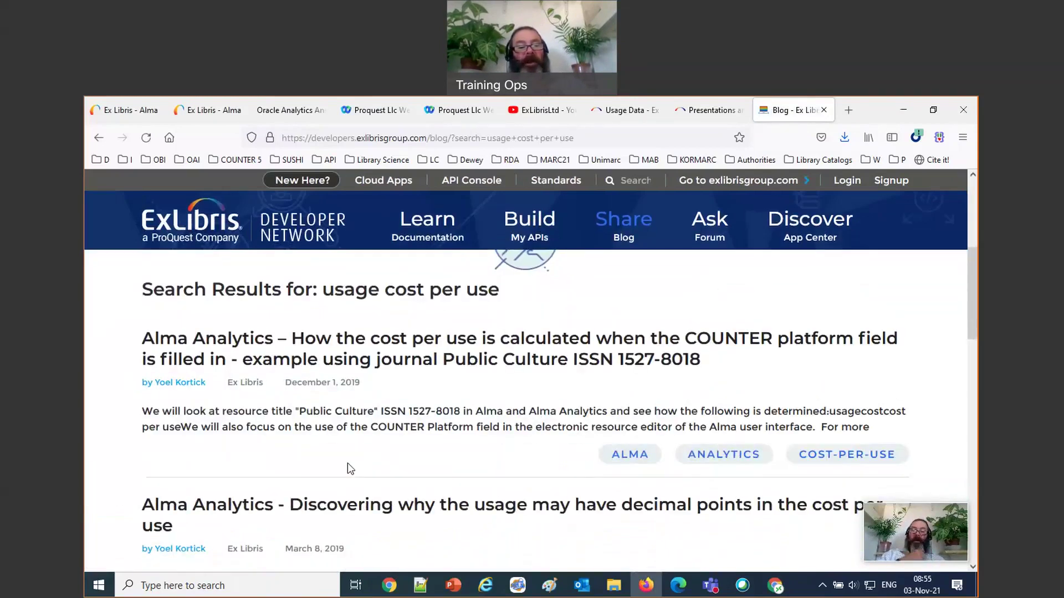
pyautogui.moveTo(482, 501); pyautogui.dragTo(639, 510)
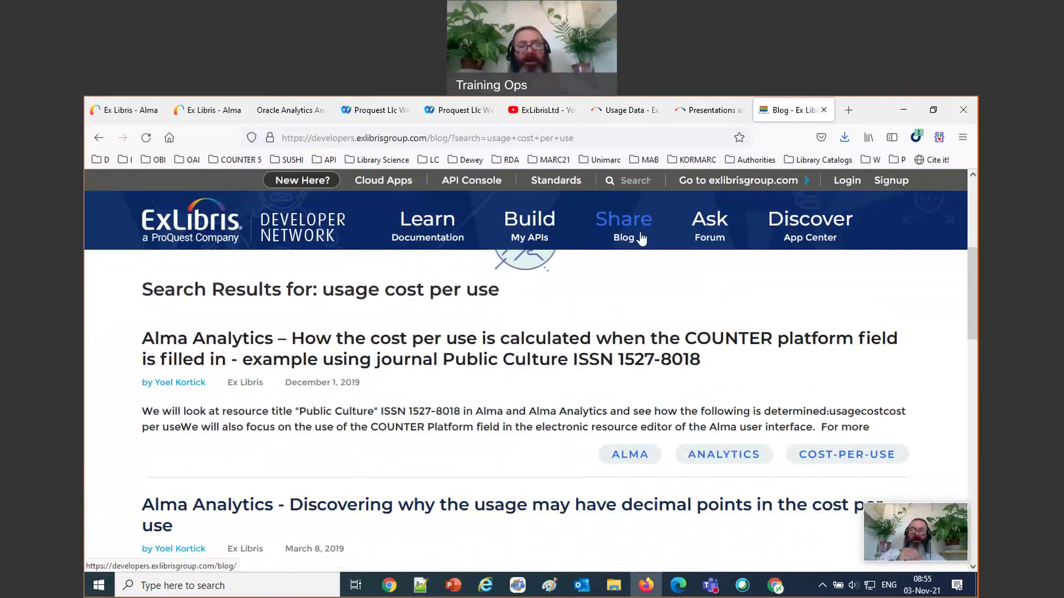
pyautogui.click(613, 138)
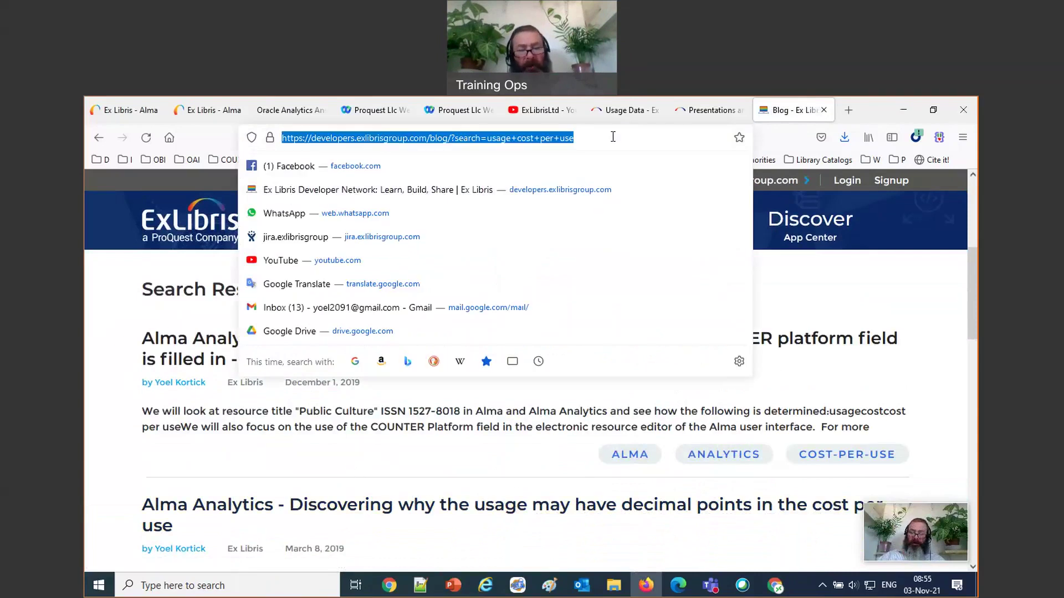
pyautogui.click(768, 380)
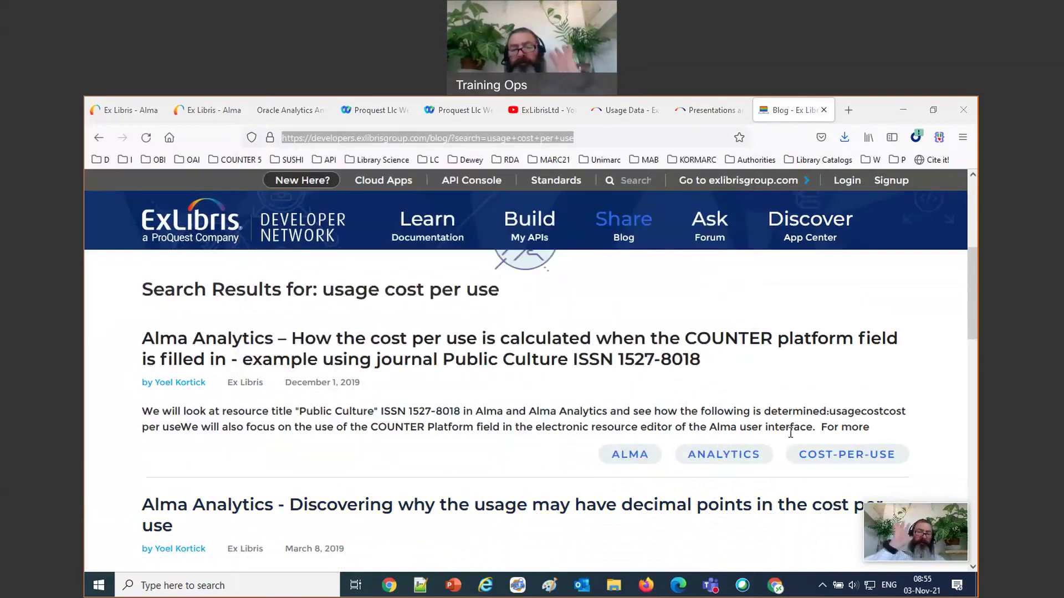
# Return to the Oracle Analytics report, narrow the Subject Areas pane and review Usage TR_B1 for each title in the table
pyautogui.click(710, 114)
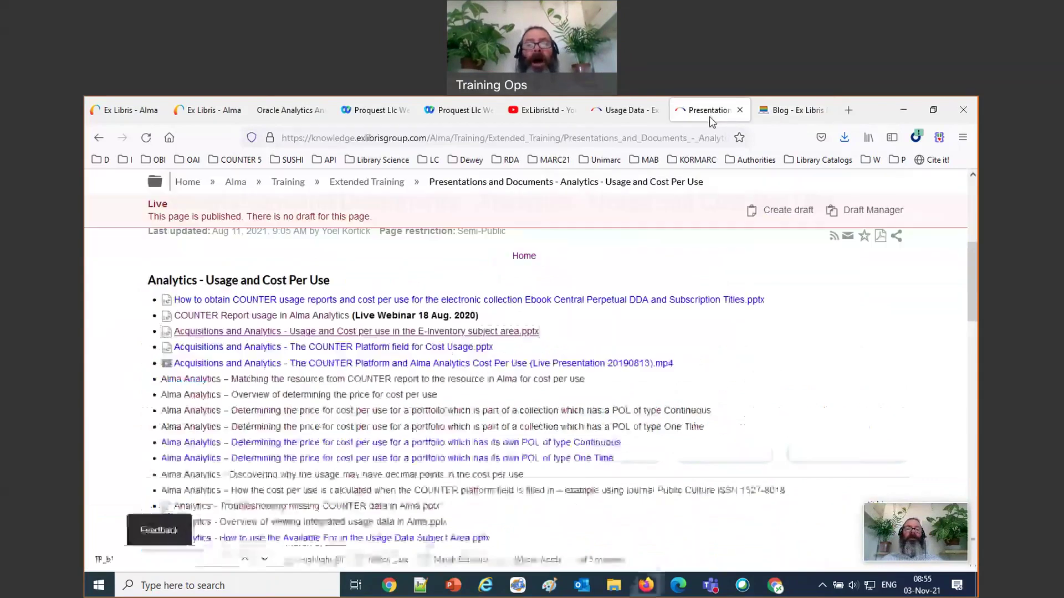
pyautogui.click(262, 109)
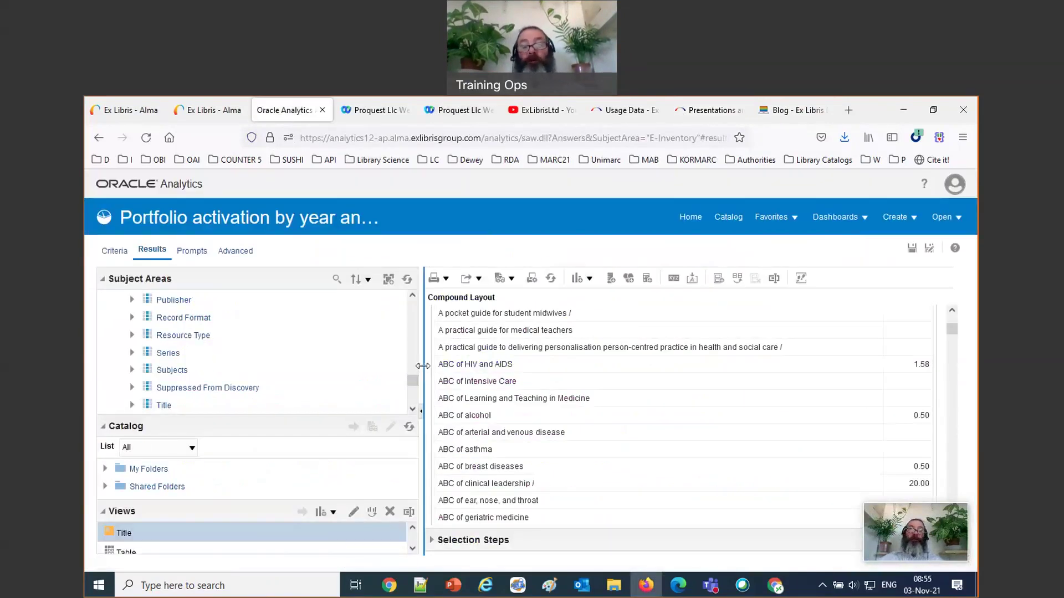
pyautogui.moveTo(327, 364); pyautogui.dragTo(269, 364)
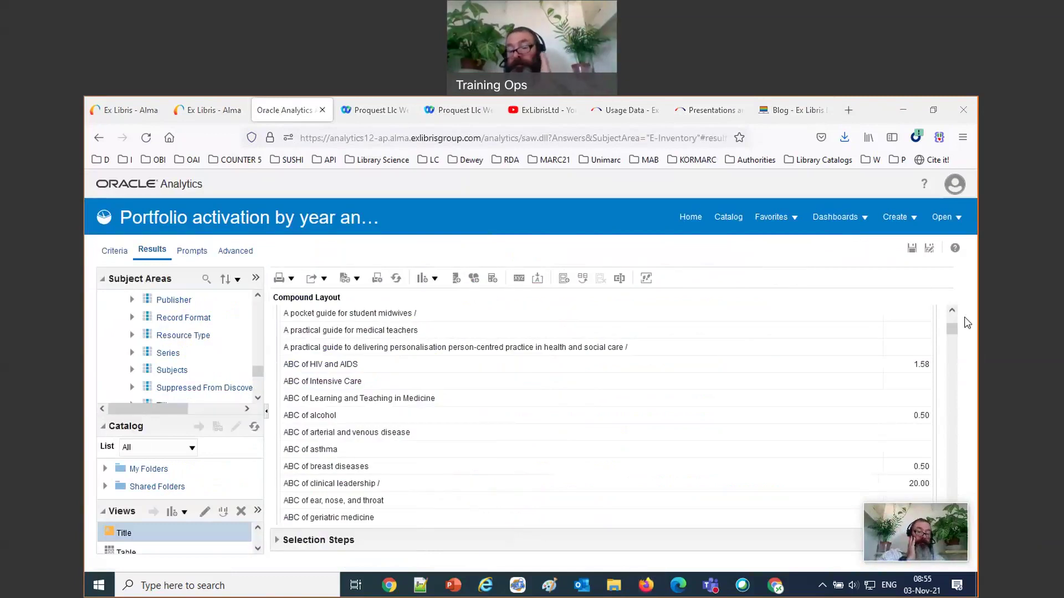
pyautogui.scroll(-5, 764, 419)
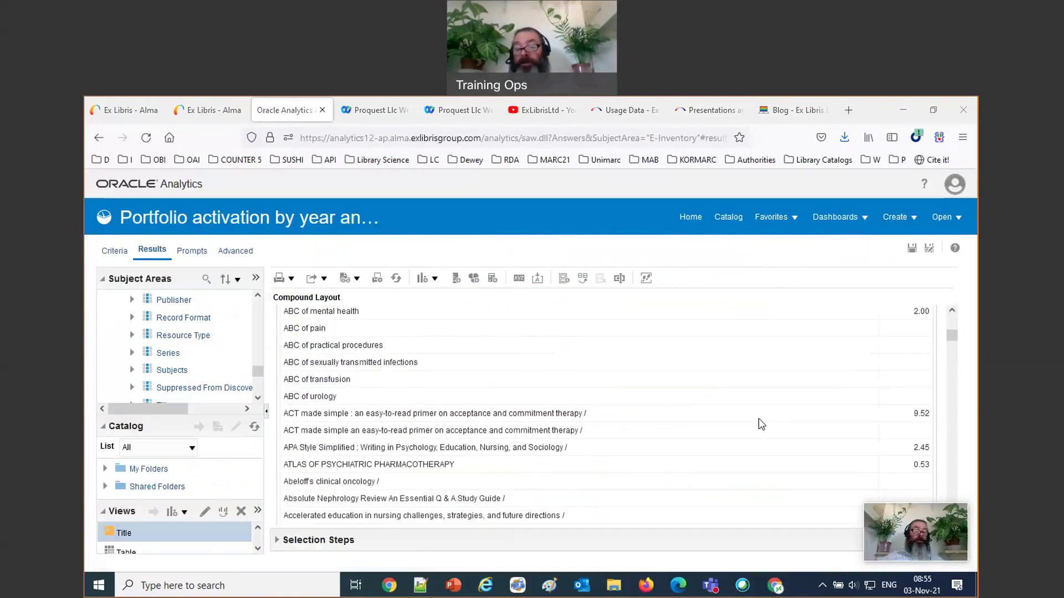
pyautogui.scroll(10, 762, 424)
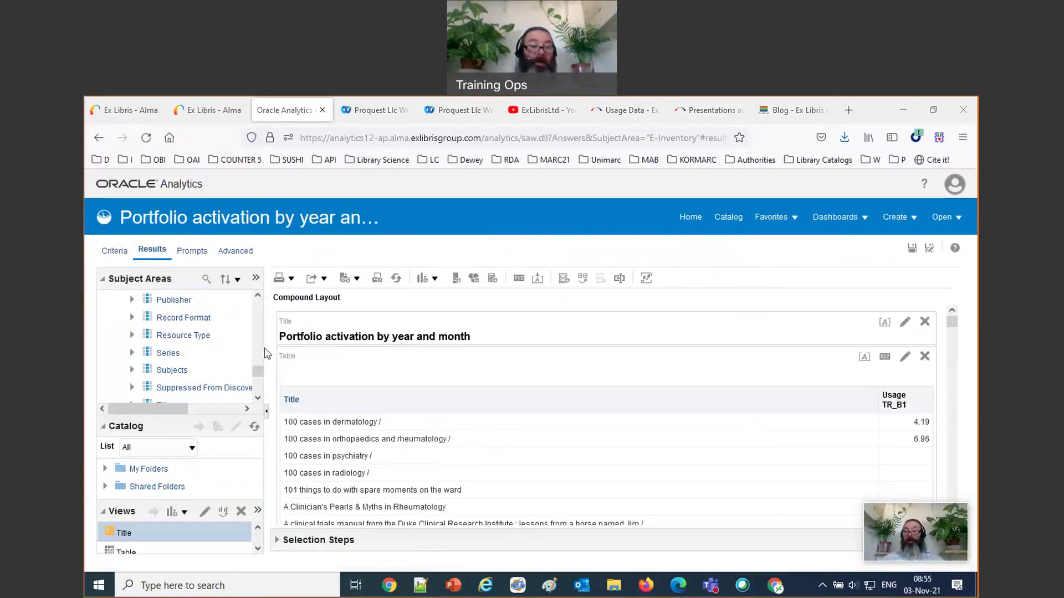
pyautogui.moveTo(271, 351); pyautogui.dragTo(317, 355)
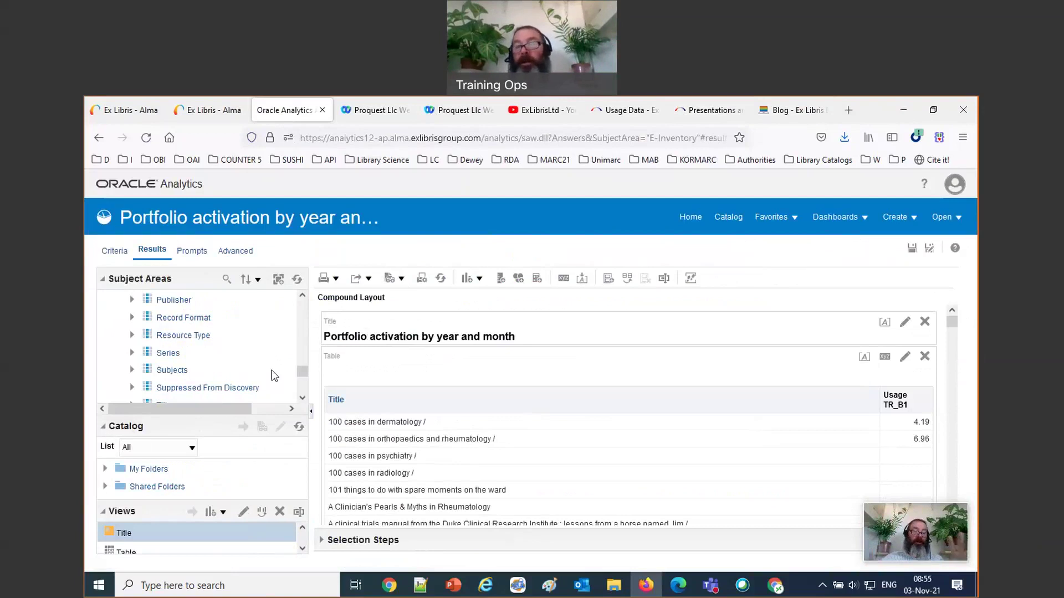
# Go back to the Tech Blog search results and look through the posts on Alma Analytics cost per use
pyautogui.click(805, 111)
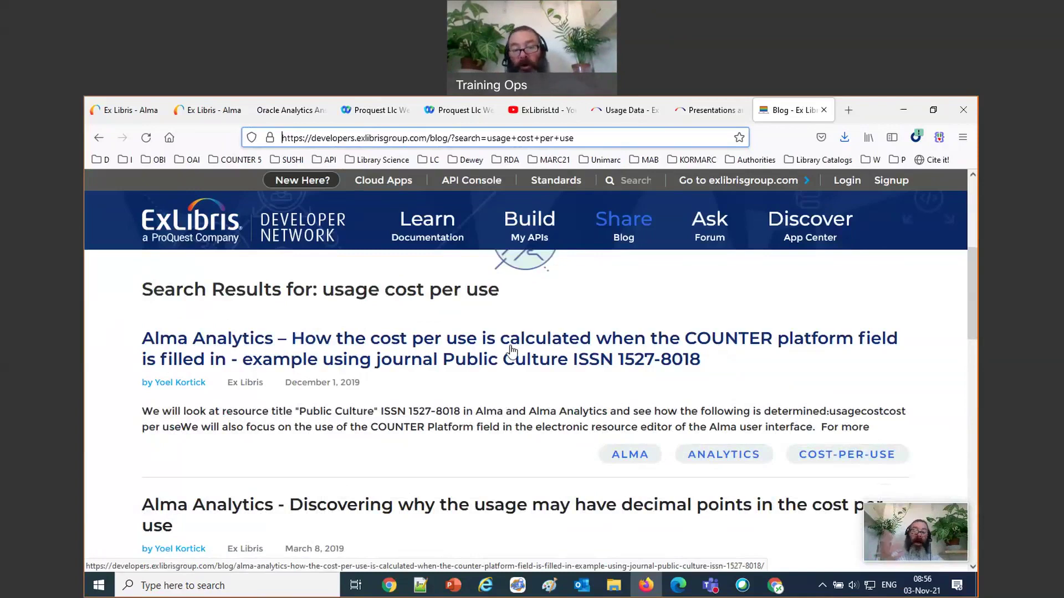
pyautogui.scroll(-2, 623, 354)
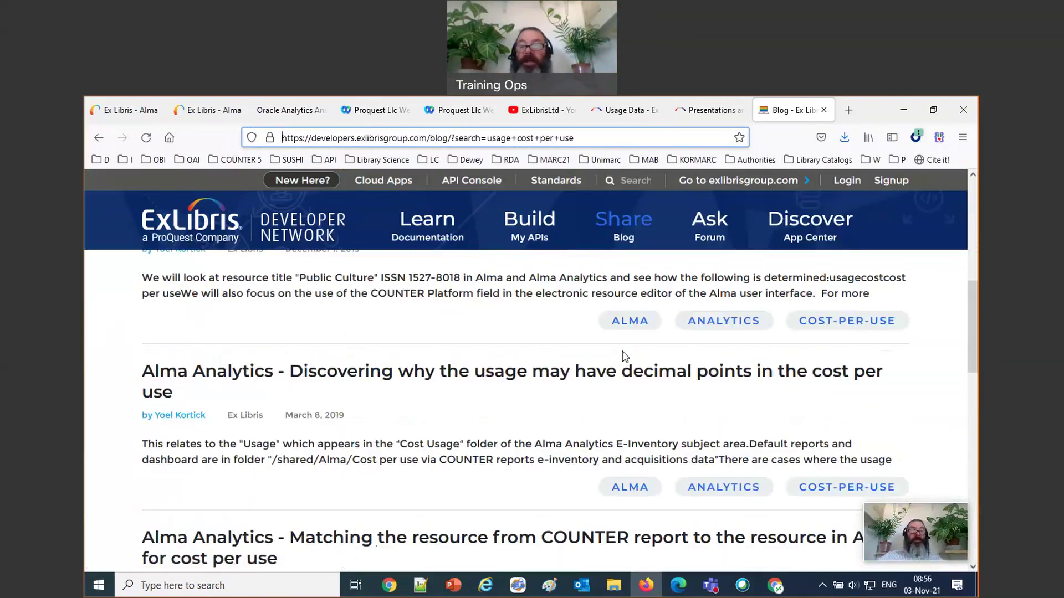
pyautogui.scroll(-1, 618, 360)
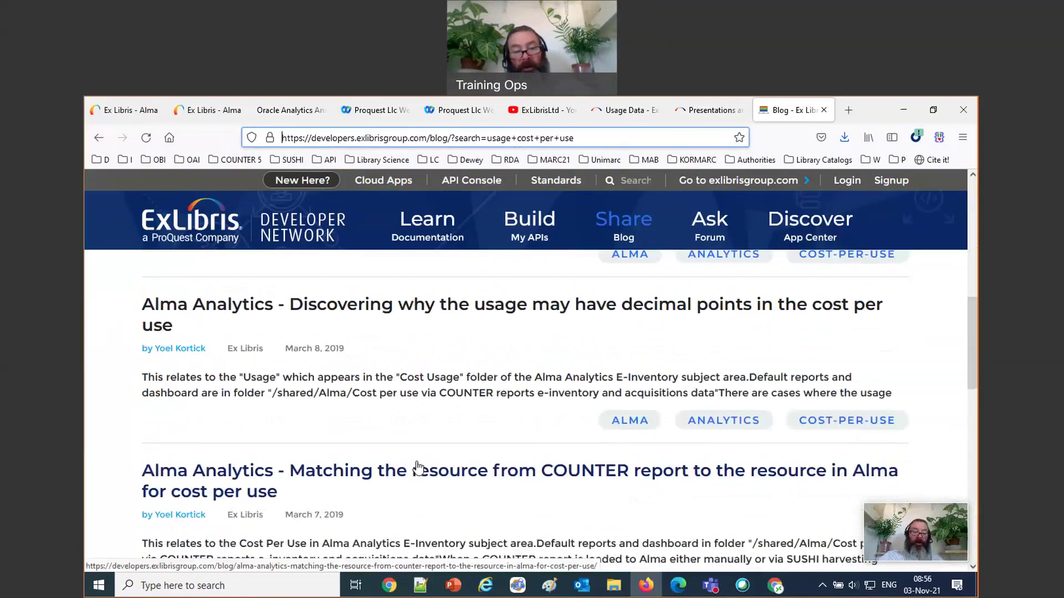
# Look through the Tech Blog search results for "usage cost per use"
pyautogui.scroll(-4, 431, 474)
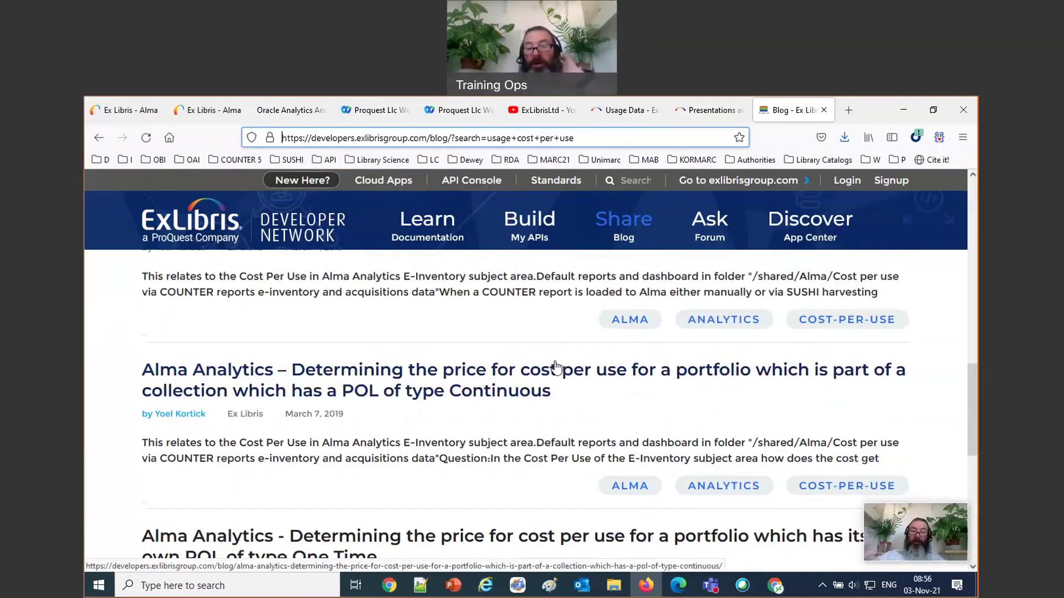
pyautogui.scroll(-2, 643, 407)
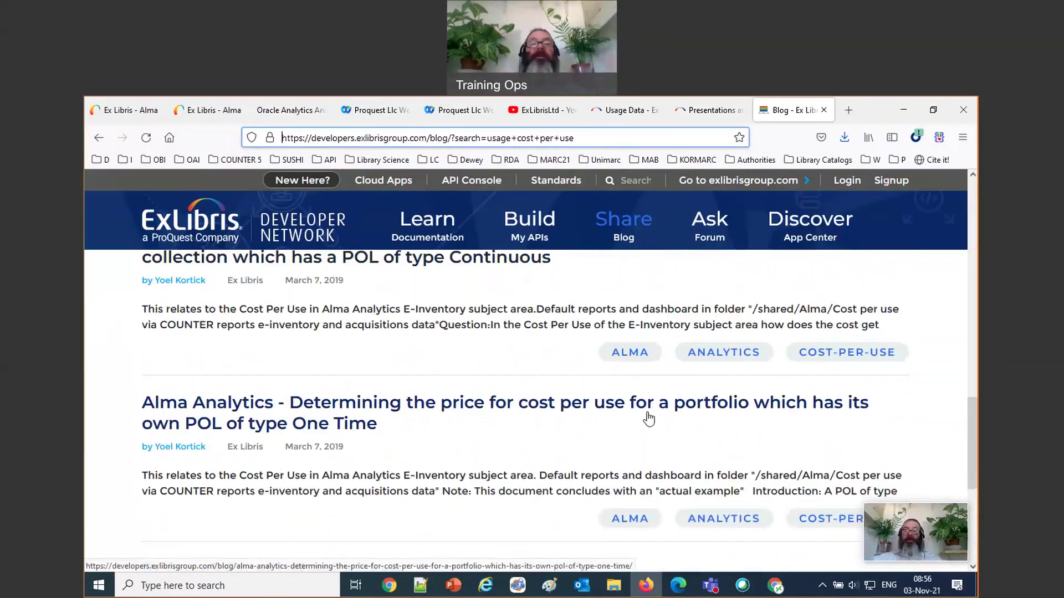
pyautogui.scroll(6, 629, 435)
pyautogui.scroll(10, 629, 435)
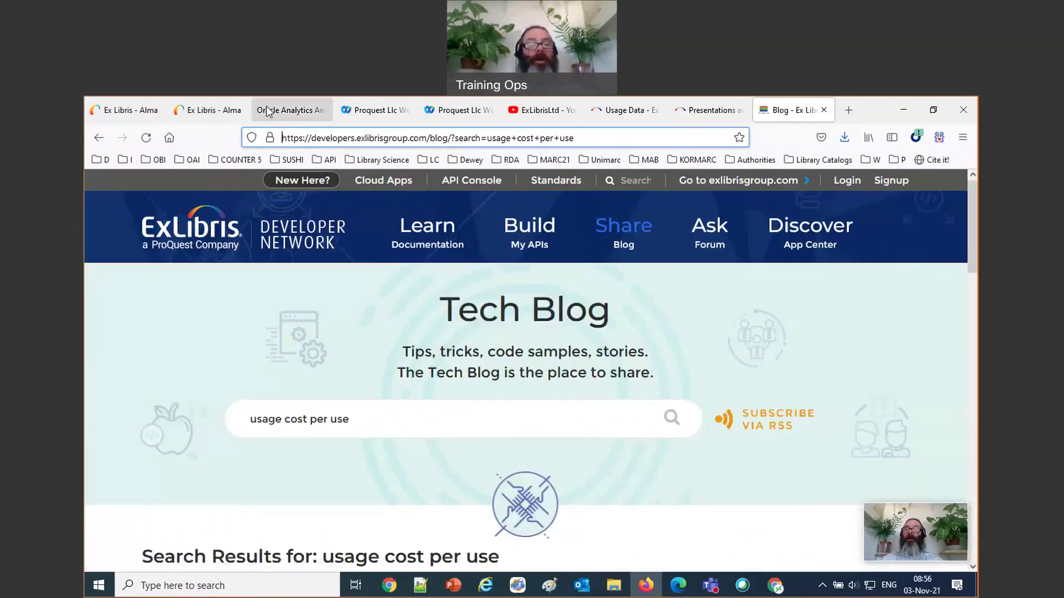
# Remove the Usage TR_B1 column from the criteria of the portfolio activation analysis in Oracle Analytics
pyautogui.click(268, 111)
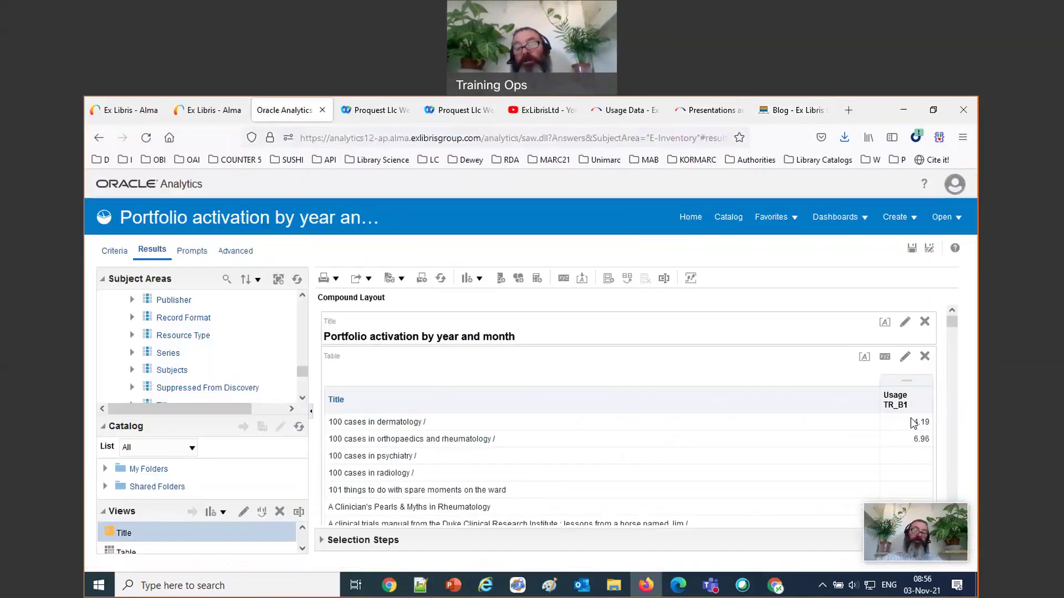
pyautogui.click(115, 253)
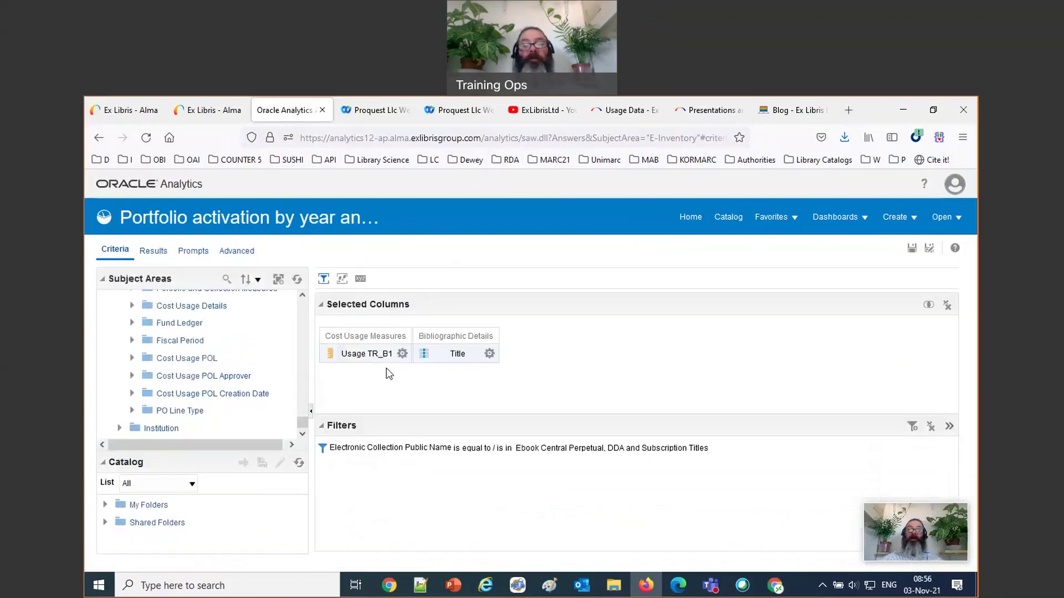
pyautogui.click(402, 353)
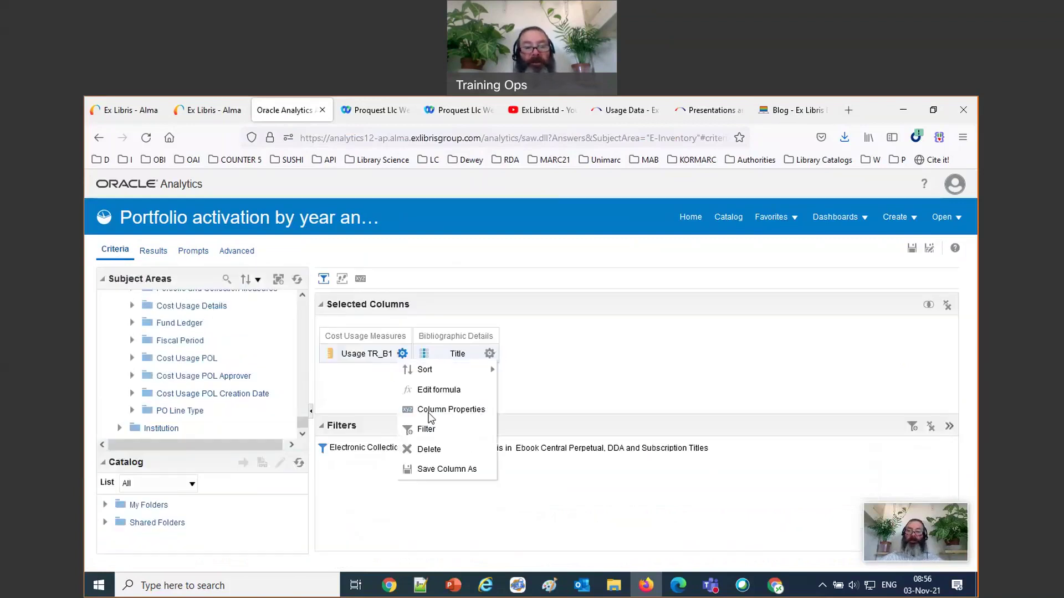
pyautogui.click(431, 447)
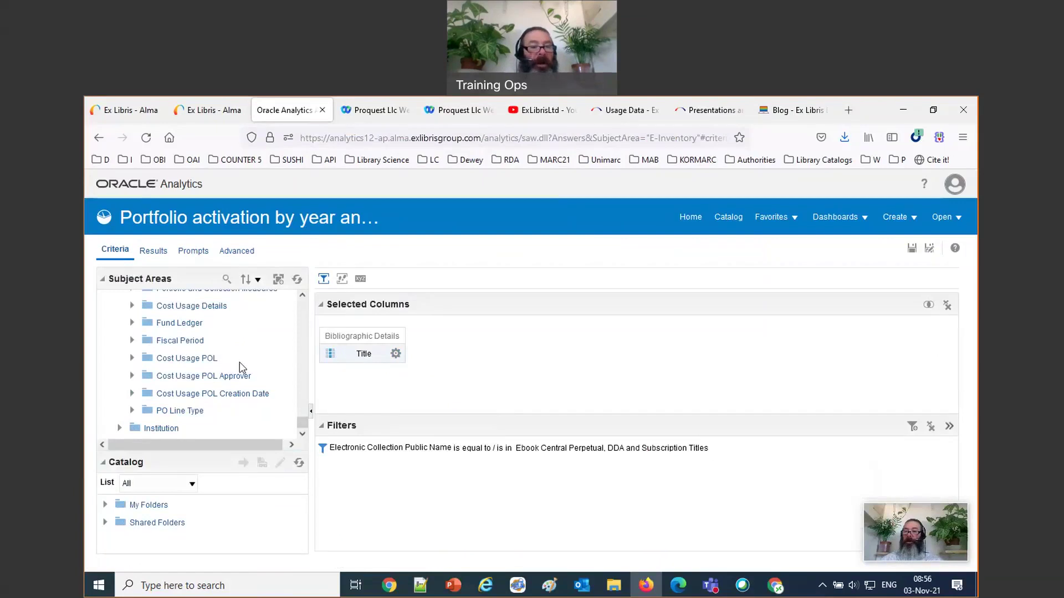
# Add the Cost, Usage - Total and Cost Per Use columns from Cost Usage Measures after the Title column
pyautogui.scroll(5, 240, 361)
pyautogui.scroll(5, 228, 361)
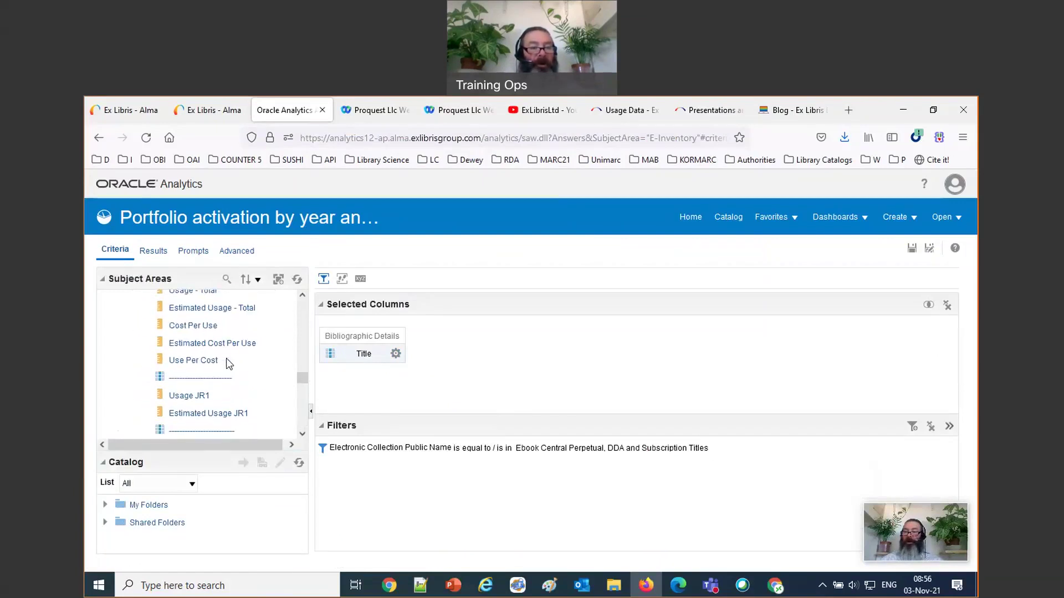
pyautogui.scroll(1, 228, 363)
pyautogui.scroll(3, 205, 372)
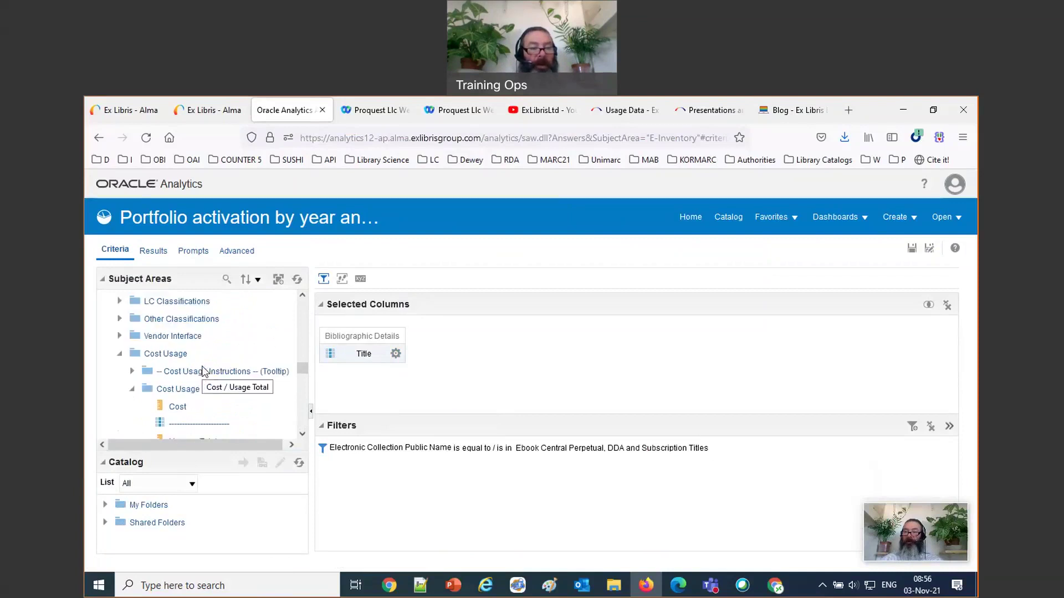
pyautogui.moveTo(178, 406); pyautogui.dragTo(438, 355)
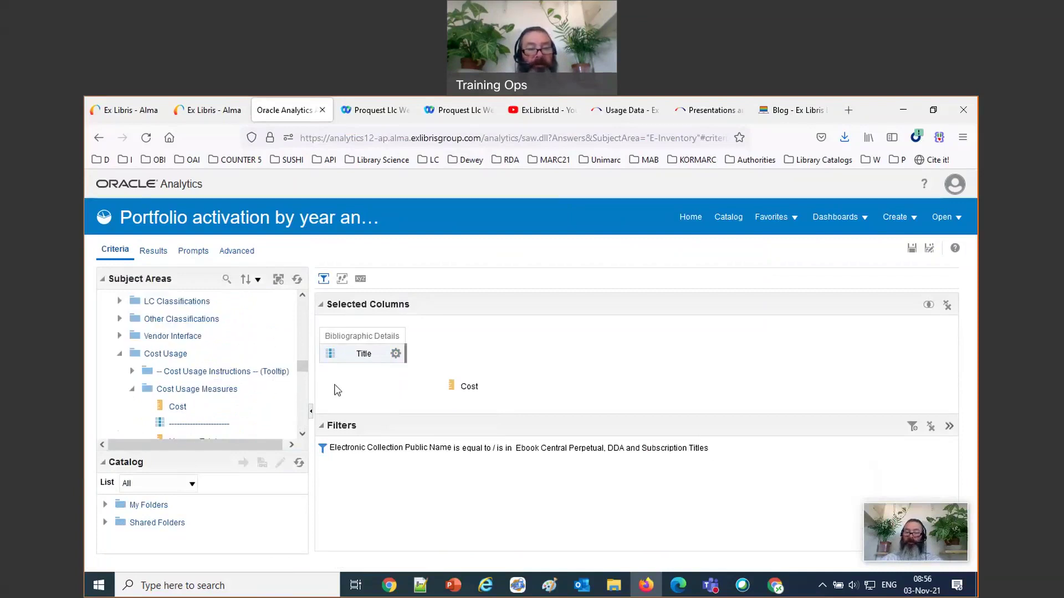
pyautogui.scroll(-1, 200, 390)
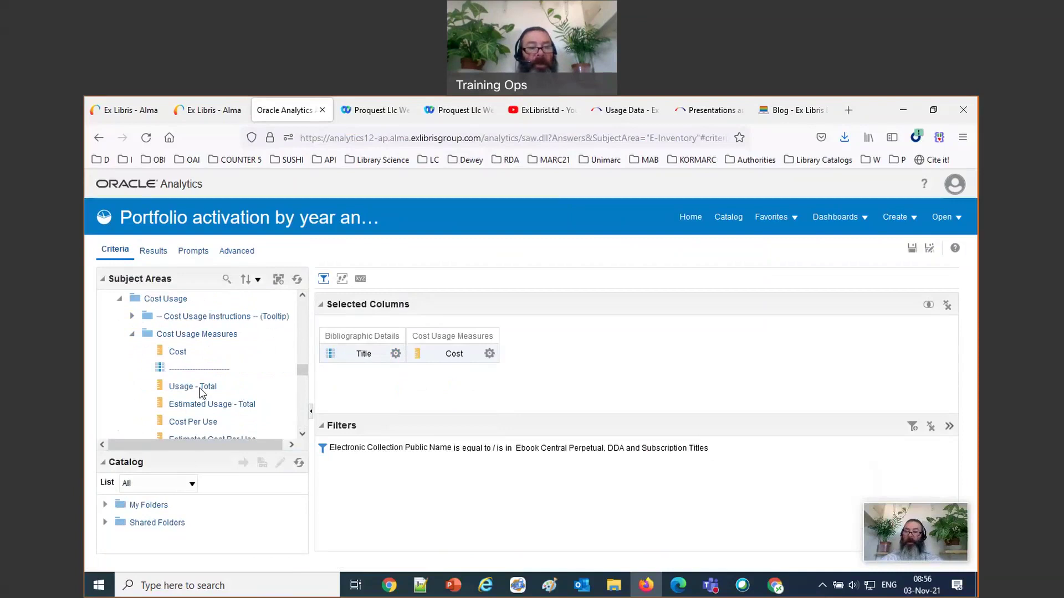
pyautogui.moveTo(200, 391); pyautogui.dragTo(558, 383)
pyautogui.scroll(-1, 252, 390)
pyautogui.scroll(-1, 253, 390)
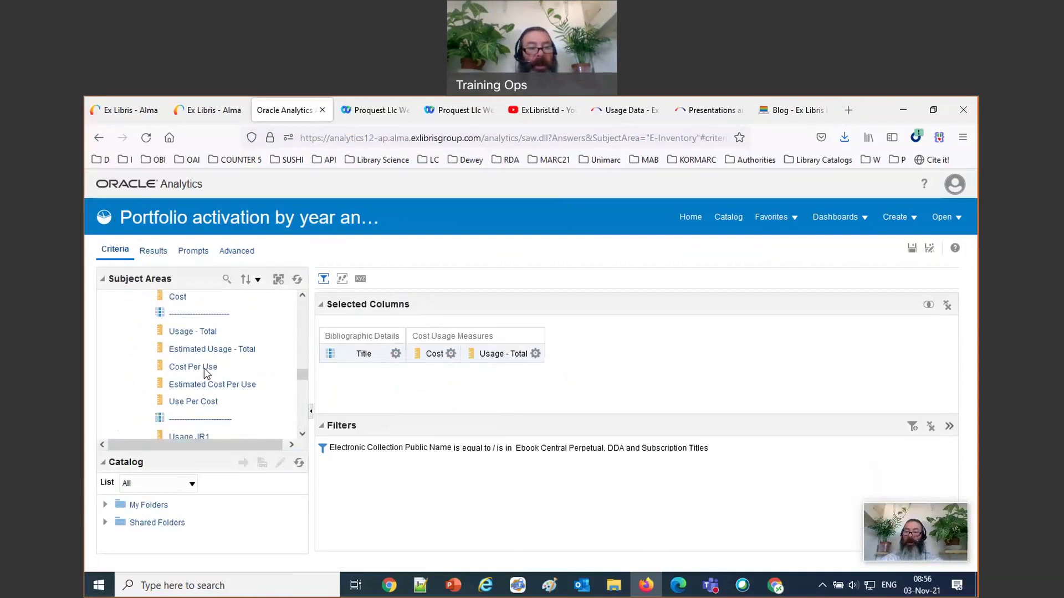
pyautogui.moveTo(242, 373); pyautogui.dragTo(586, 372)
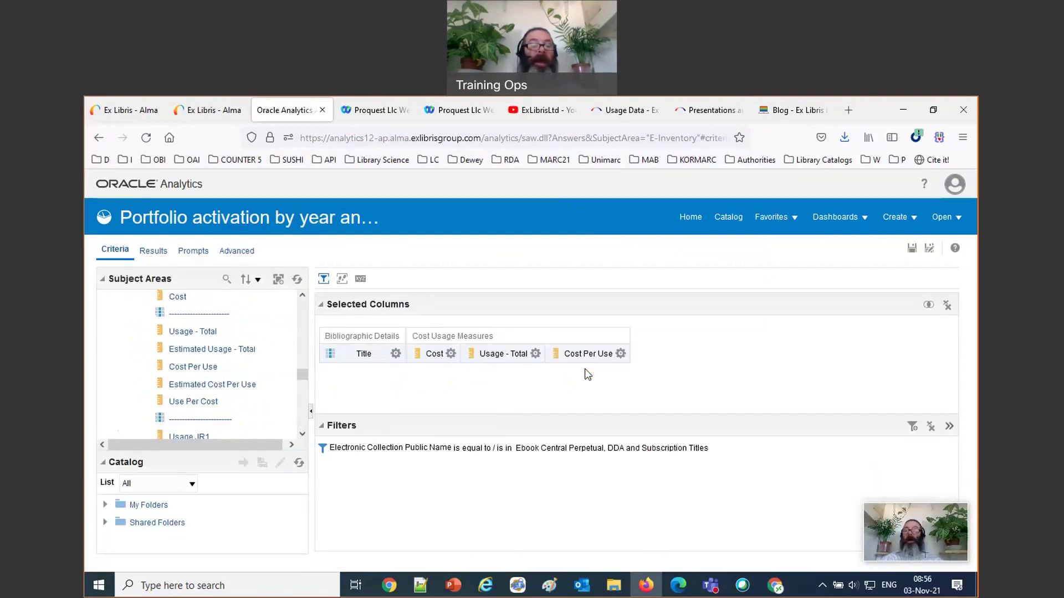
# Add the Has Usage column from Cost Usage Details to the selected columns
pyautogui.scroll(-10, 261, 370)
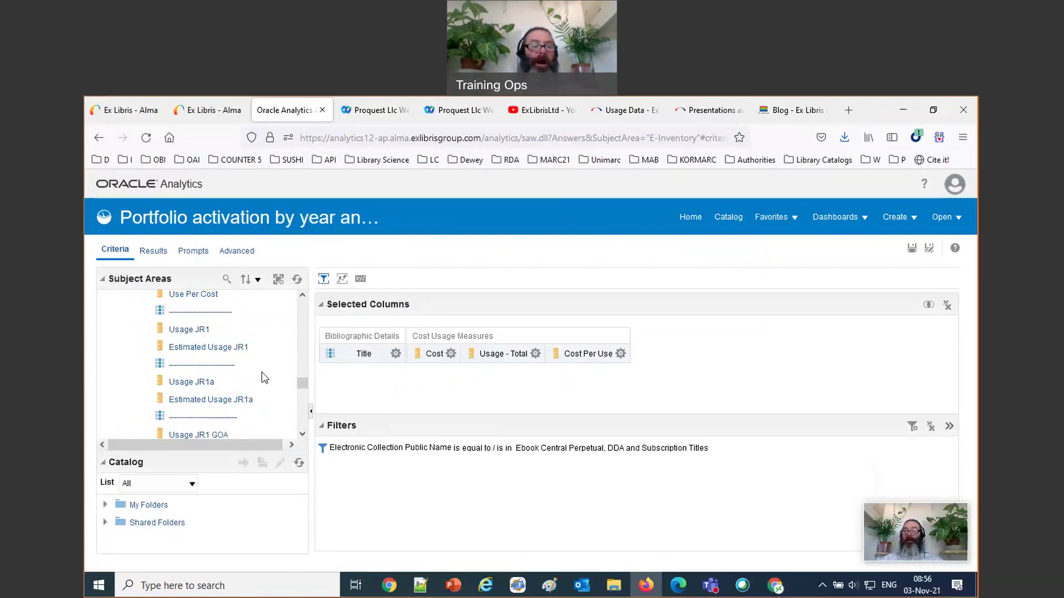
pyautogui.scroll(-5, 261, 371)
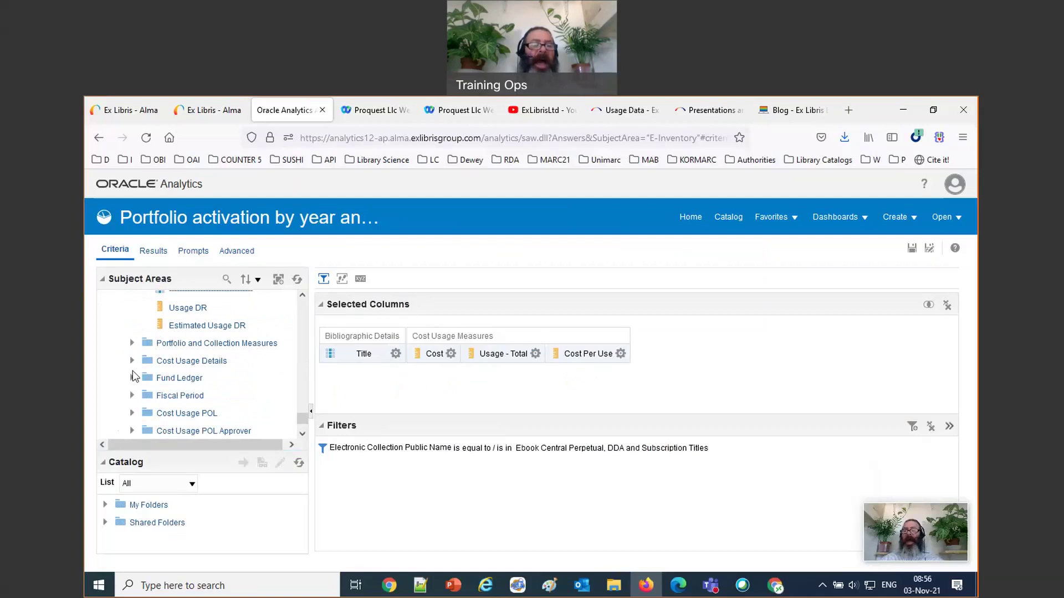
pyautogui.click(131, 361)
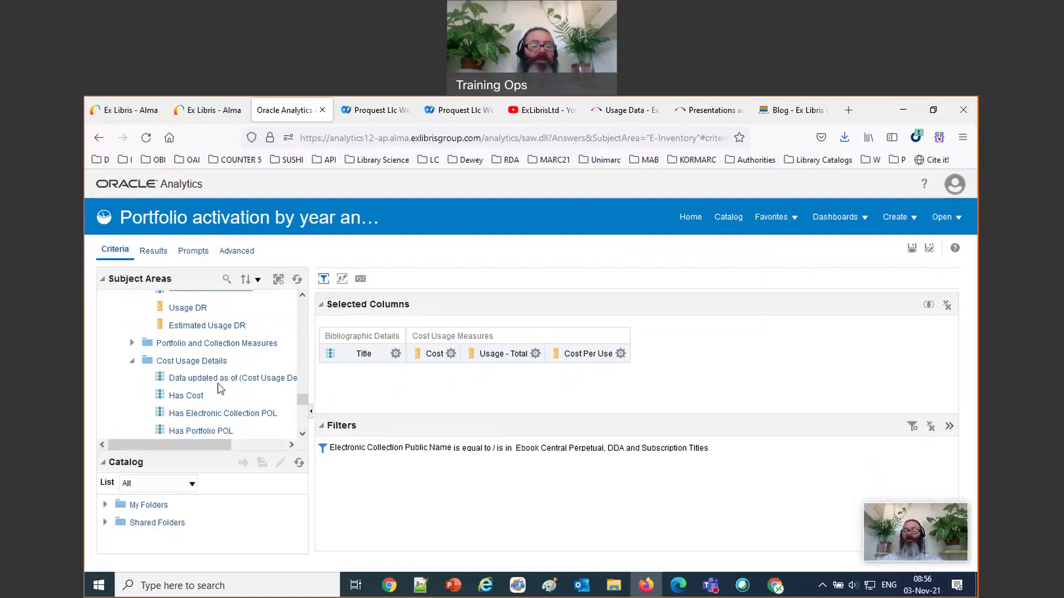
pyautogui.scroll(-3, 200, 404)
pyautogui.moveTo(200, 395); pyautogui.dragTo(749, 377)
# Filter the analysis to Has Usage equal to Yes and remove the Has Usage column, keeping its filter
pyautogui.click(703, 353)
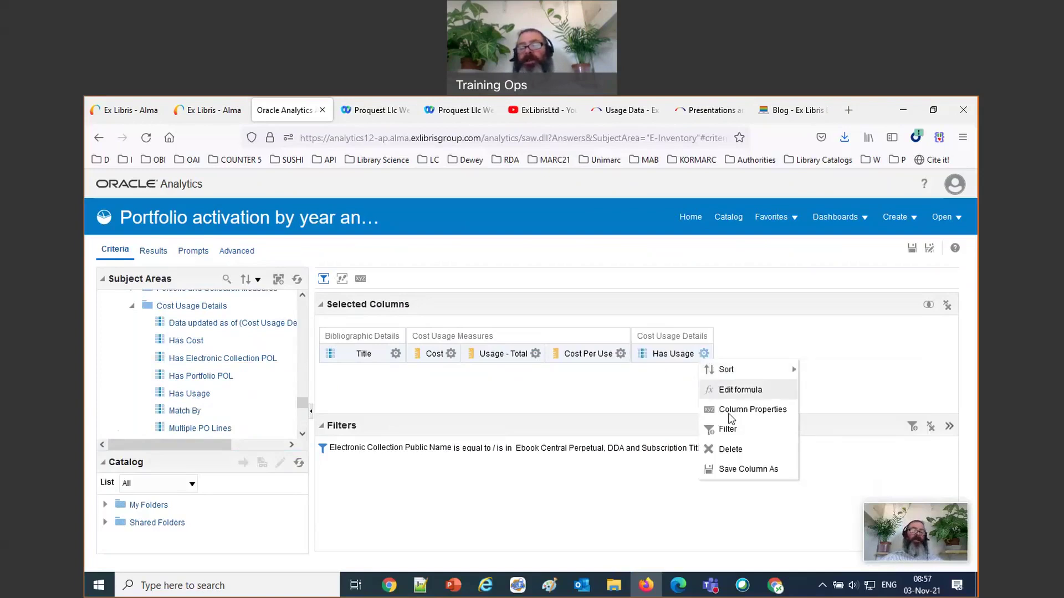
pyautogui.click(727, 430)
pyautogui.click(637, 339)
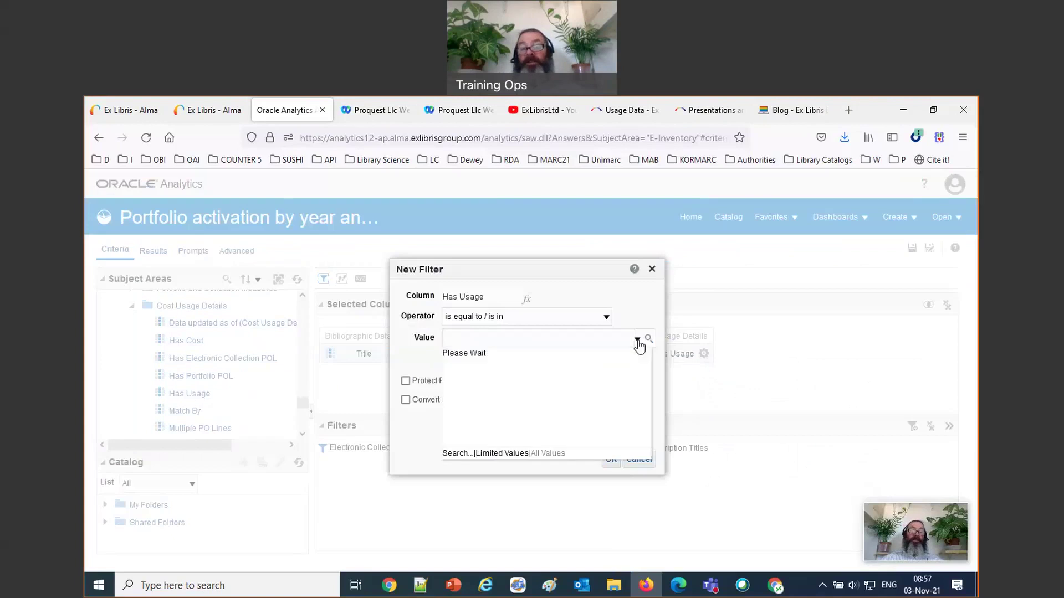
pyautogui.click(455, 392)
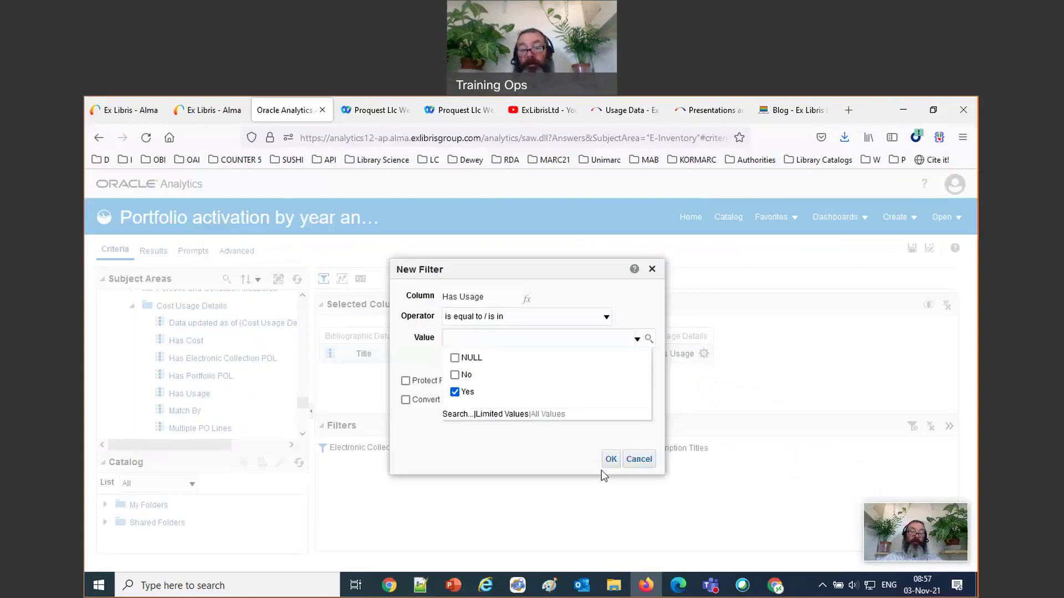
pyautogui.click(611, 459)
pyautogui.click(703, 354)
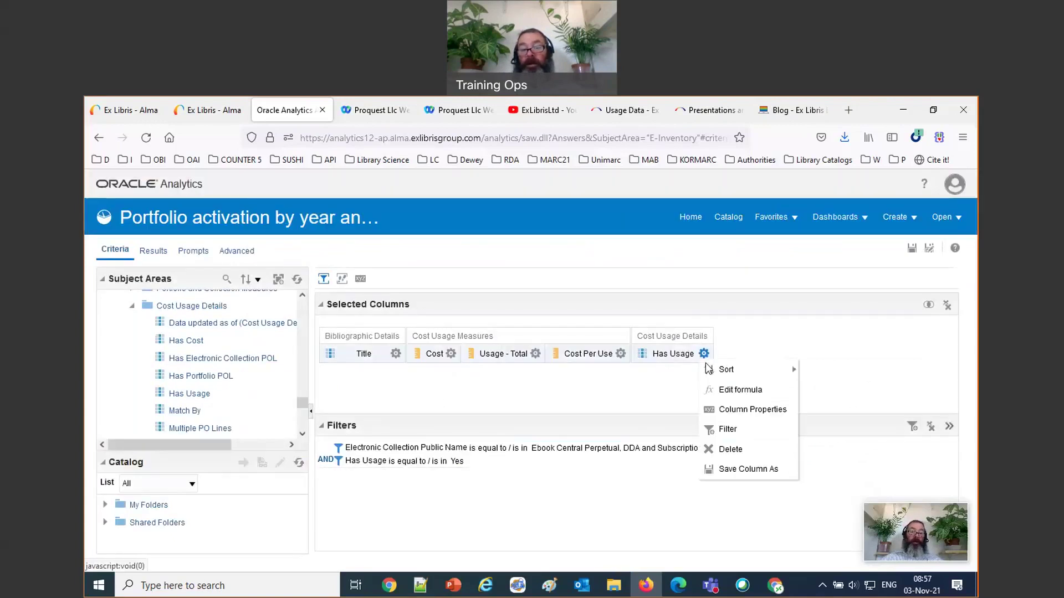
pyautogui.click(727, 448)
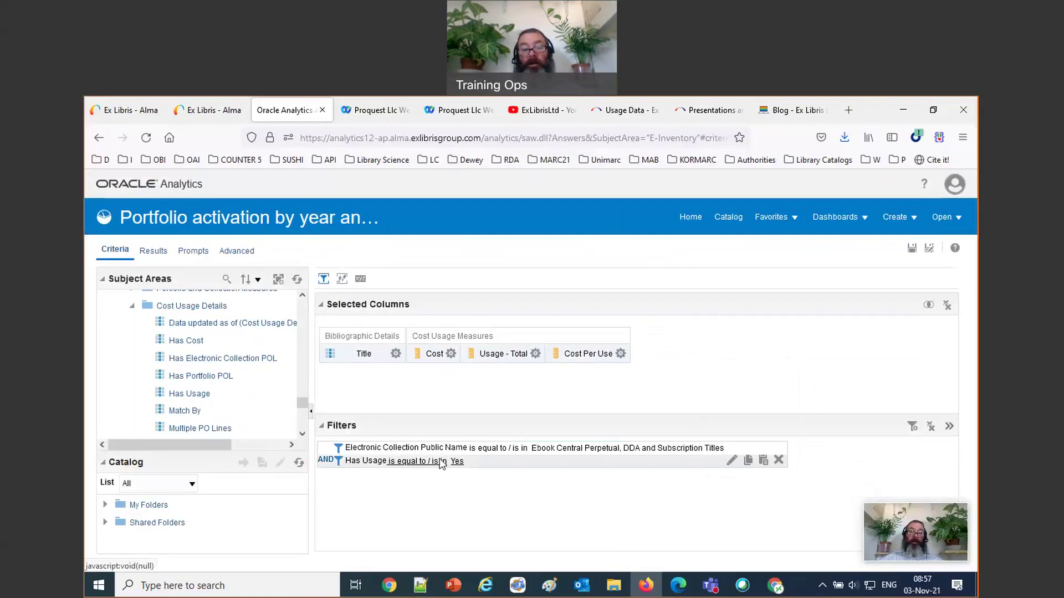
# Display the analysis results and examine the cost, total usage and cost per use of each title
pyautogui.click(162, 254)
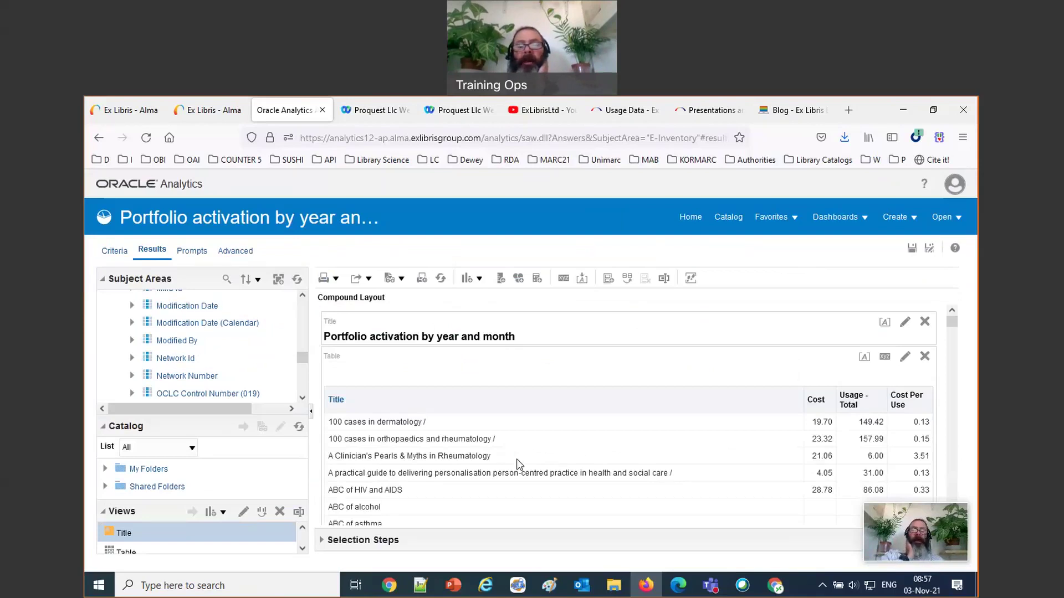
pyautogui.scroll(-2, 516, 458)
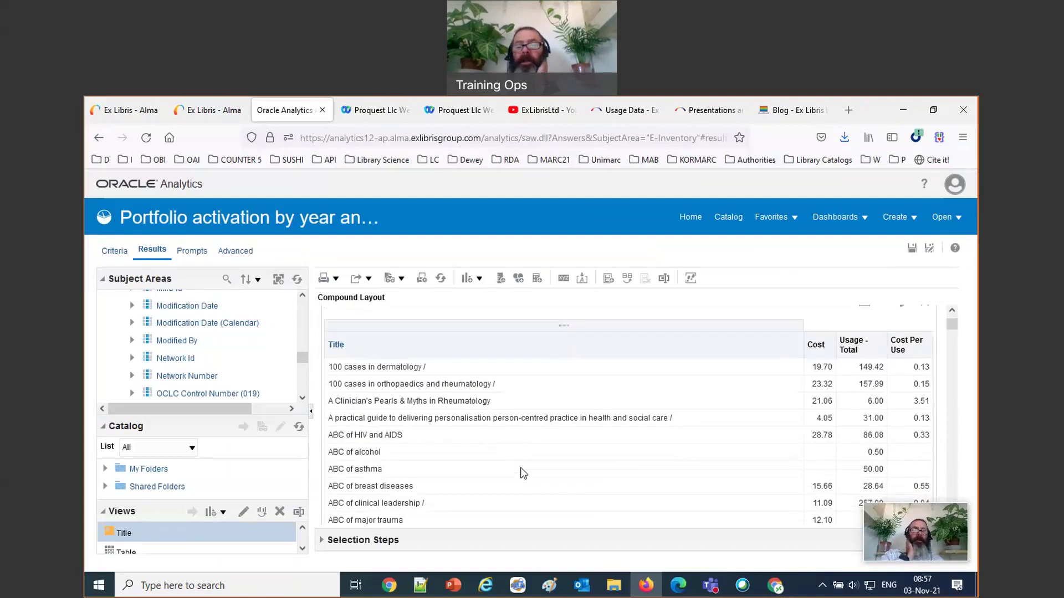
pyautogui.scroll(-1, 623, 468)
pyautogui.scroll(3, 834, 420)
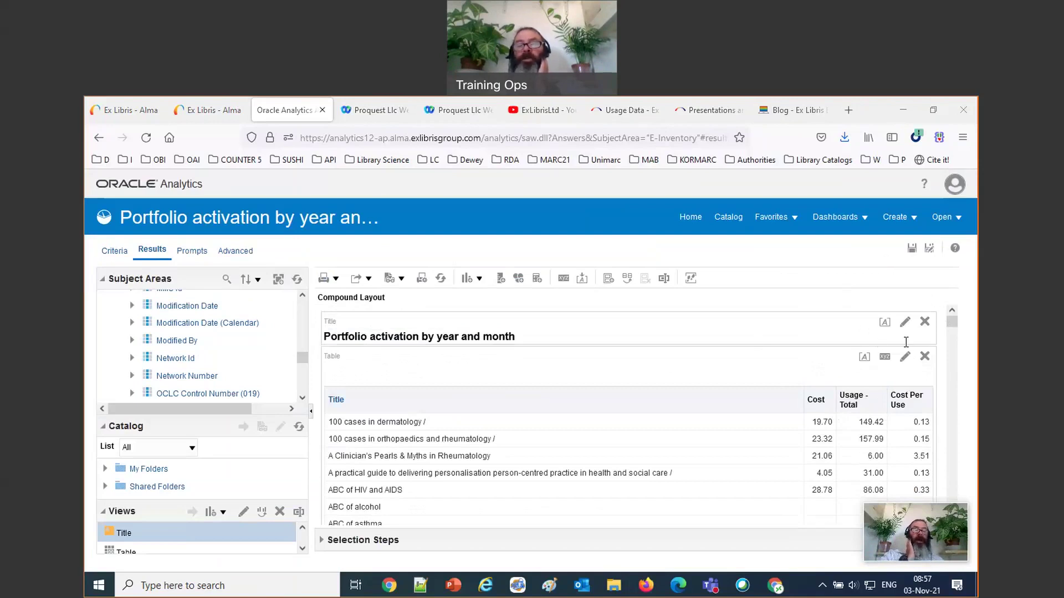
# Return to the Tech Blog search page and highlight its web address and the "search=usage+cost+per+use" part
pyautogui.click(828, 110)
pyautogui.click(617, 137)
pyautogui.moveTo(582, 138); pyautogui.dragTo(280, 139)
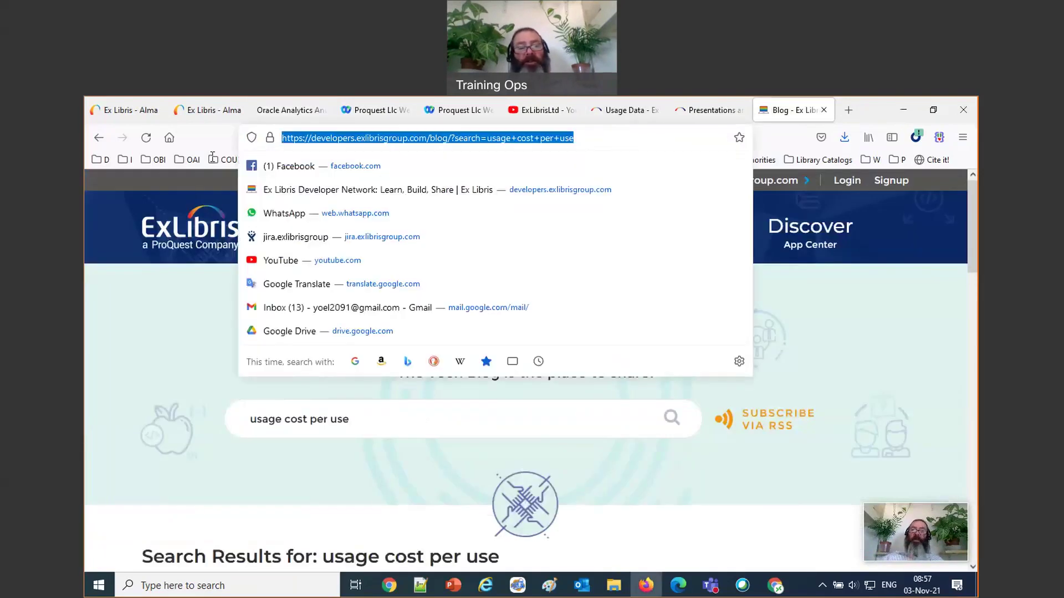
pyautogui.click(454, 138)
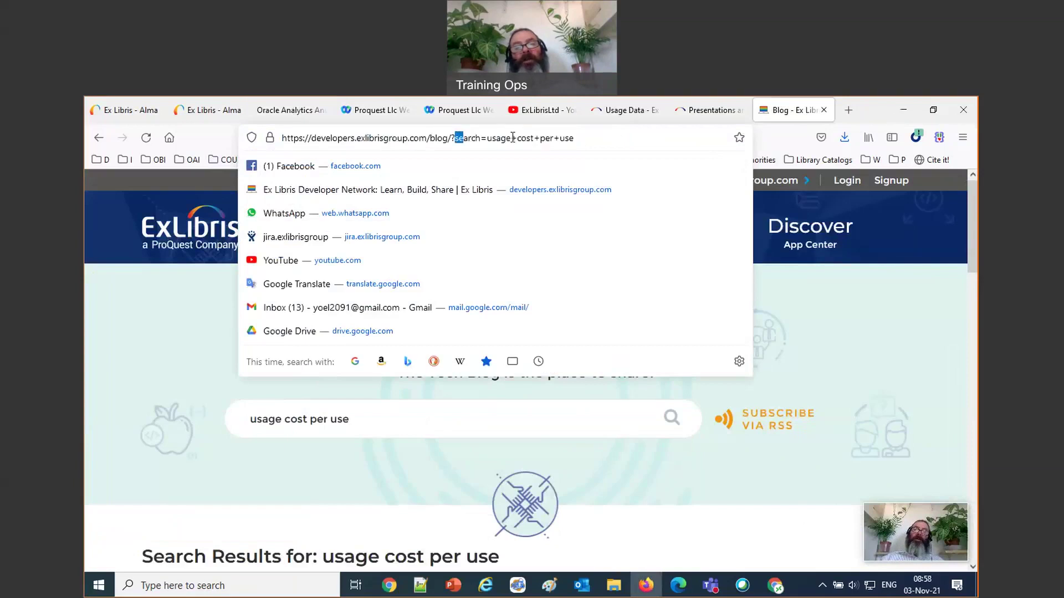
pyautogui.moveTo(454, 137); pyautogui.dragTo(604, 137)
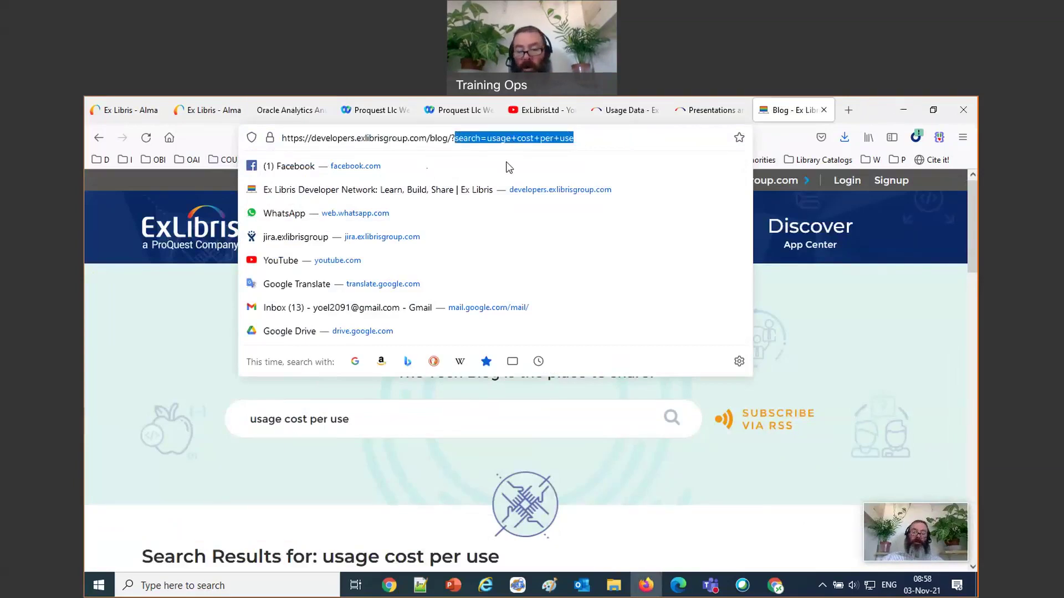
pyautogui.press('Return')
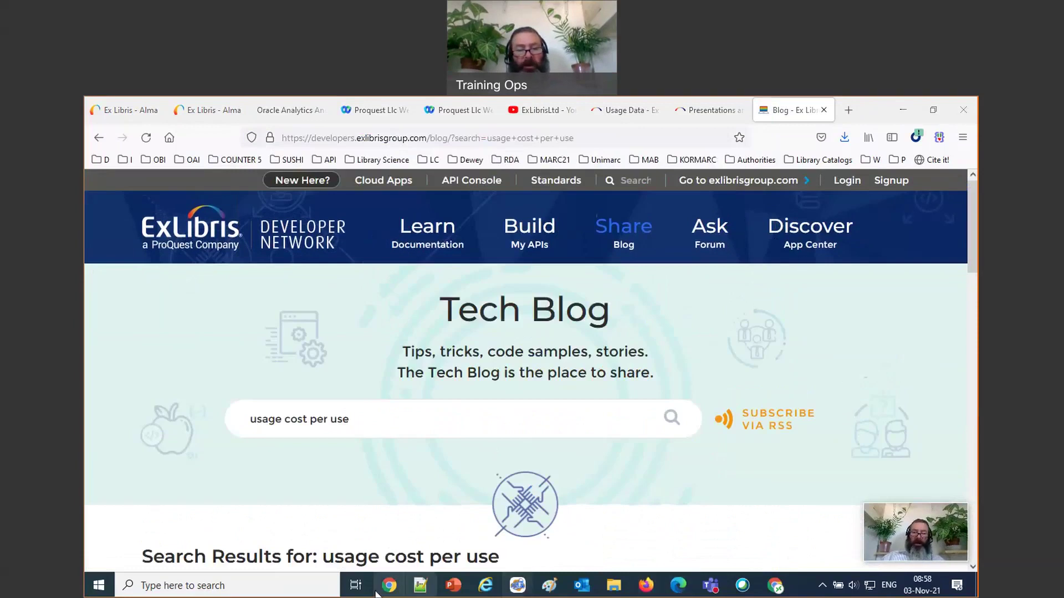
# Open Word and create a blank document
pyautogui.click(284, 587)
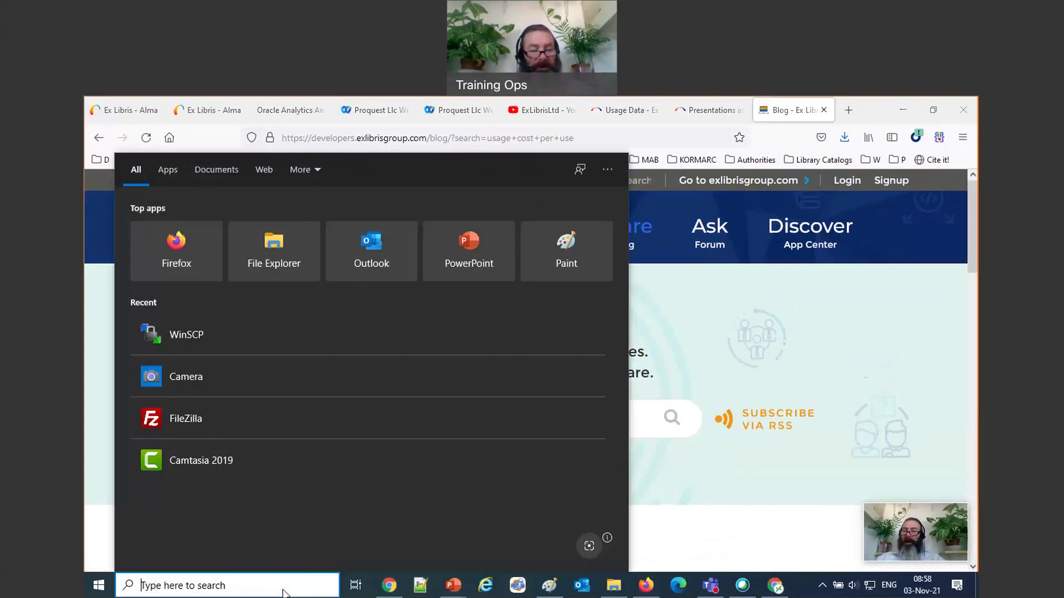
pyautogui.write('winword')
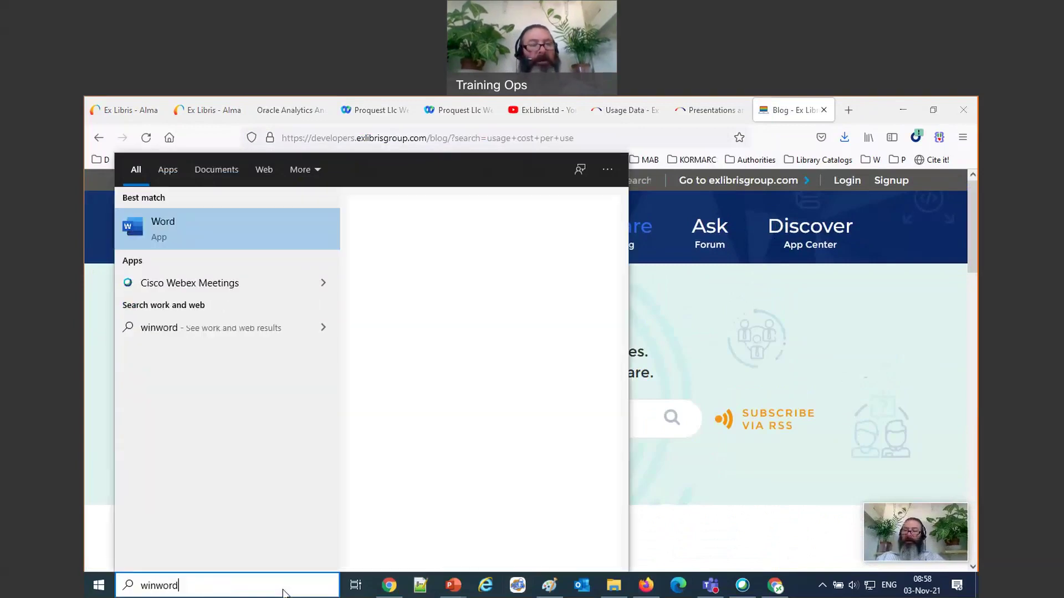
pyautogui.press('Return')
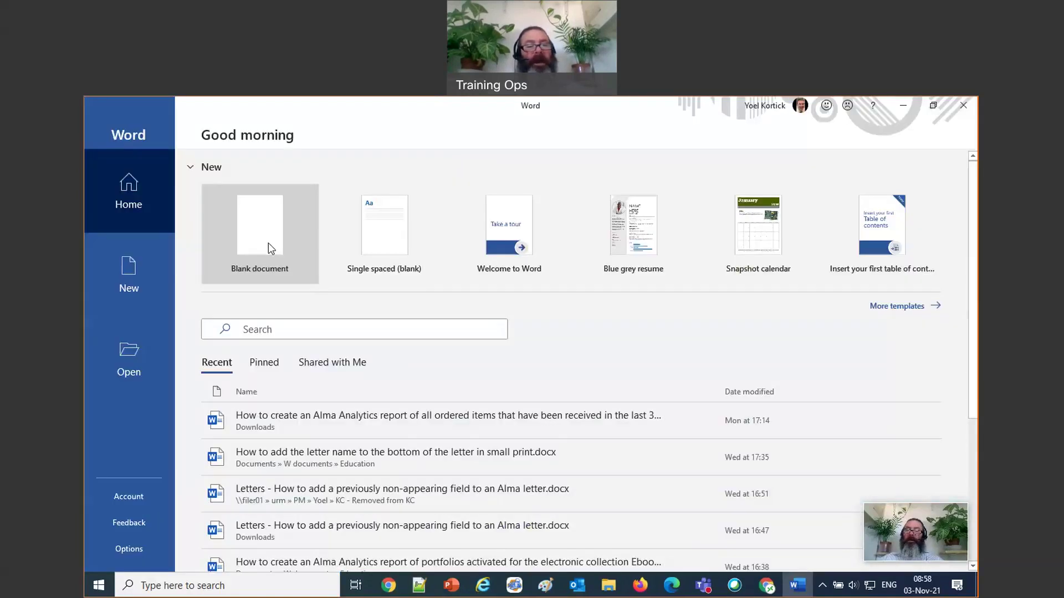
pyautogui.click(268, 242)
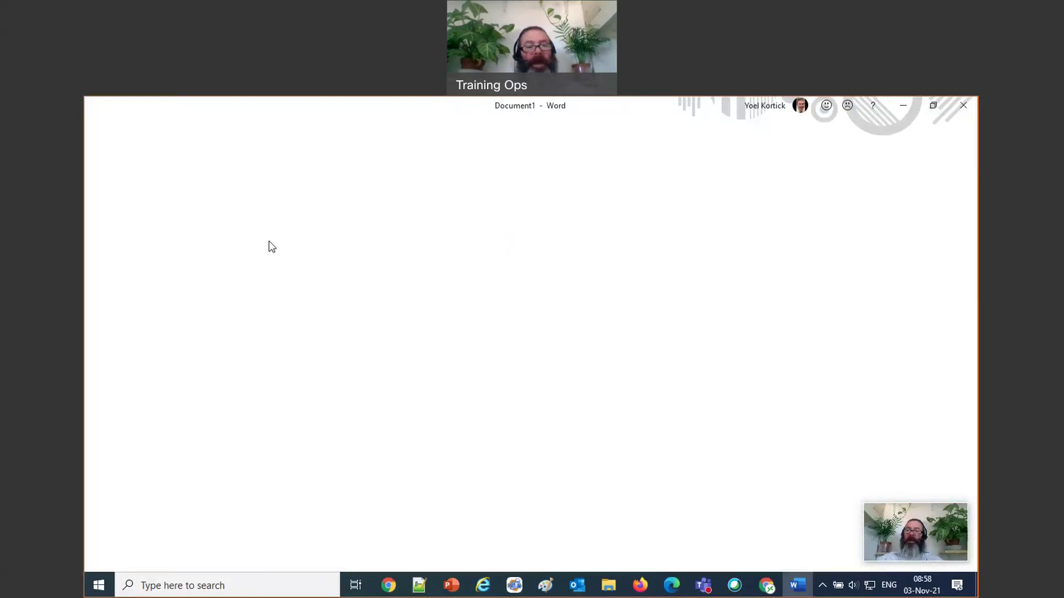
# Paste the question about making filter values not case sensitive into the document and set the paragraph to left-aligned, left-to-right text
pyautogui.rightClick(406, 315)
pyautogui.write('a question may be not that match today\'s topic: is there any way to make filter value not case sensitive? "proquest ebook central" doesn\'t get anything')
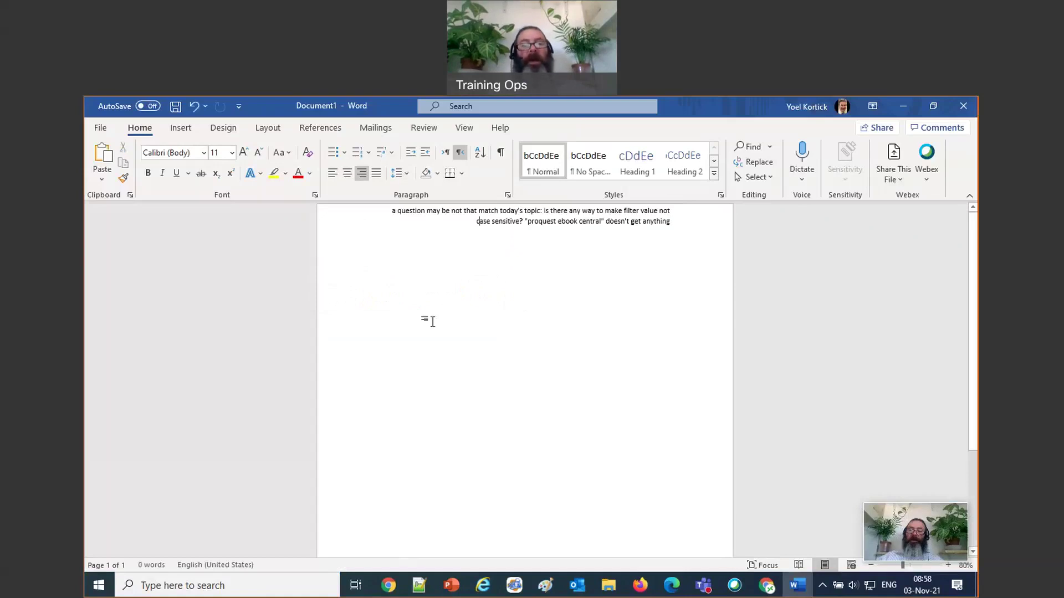
pyautogui.press('ctrl+Shift_L')
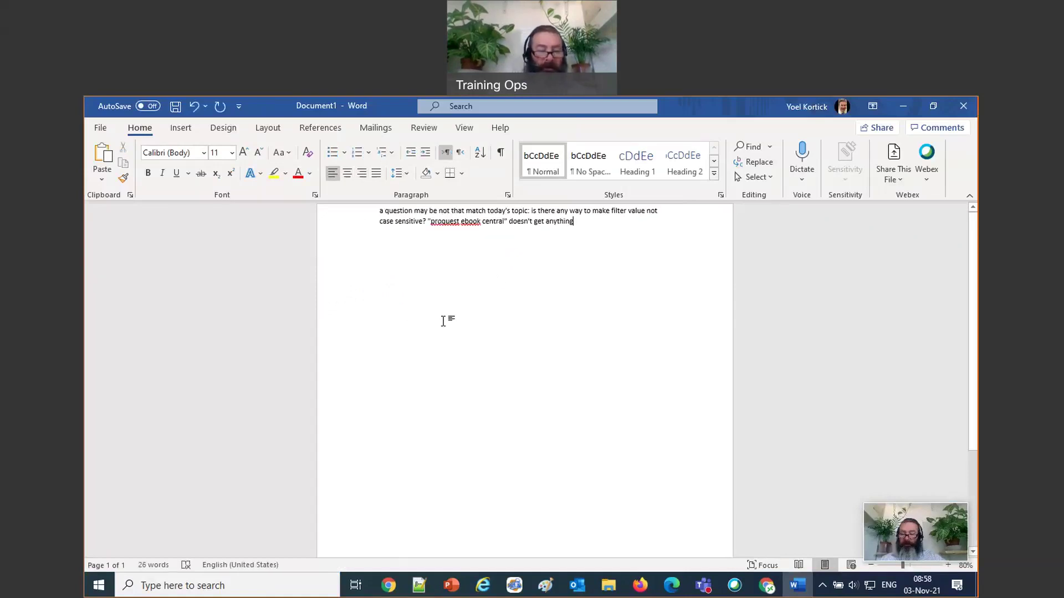
# Enlarge all of the question's text to 18 pt
pyautogui.hotkey('ctrl', 'a')
pyautogui.click(244, 158)
pyautogui.click(244, 158)
pyautogui.click(244, 158)
pyautogui.click(245, 157)
pyautogui.click(544, 381)
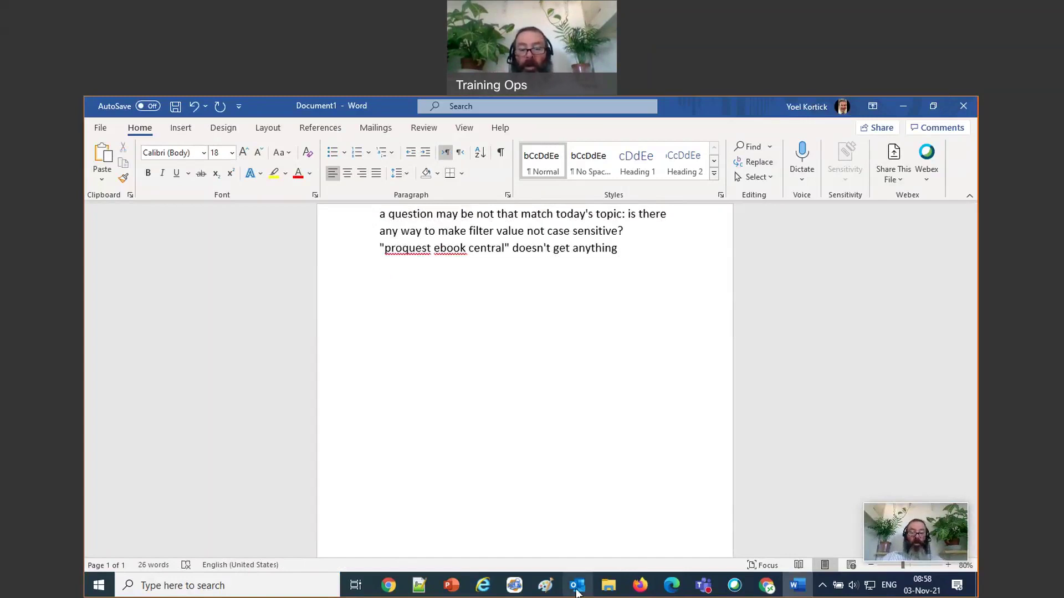
# Switch to the Alma Analytics Master Class - Fall 2021 page in Chrome and search it for "case"
pyautogui.click(641, 587)
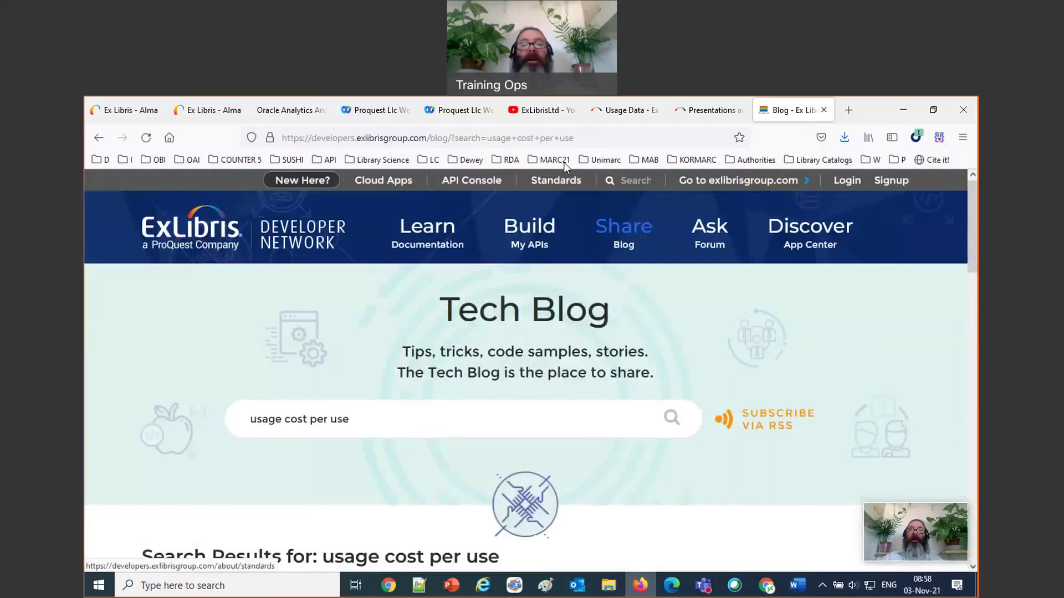
pyautogui.click(390, 587)
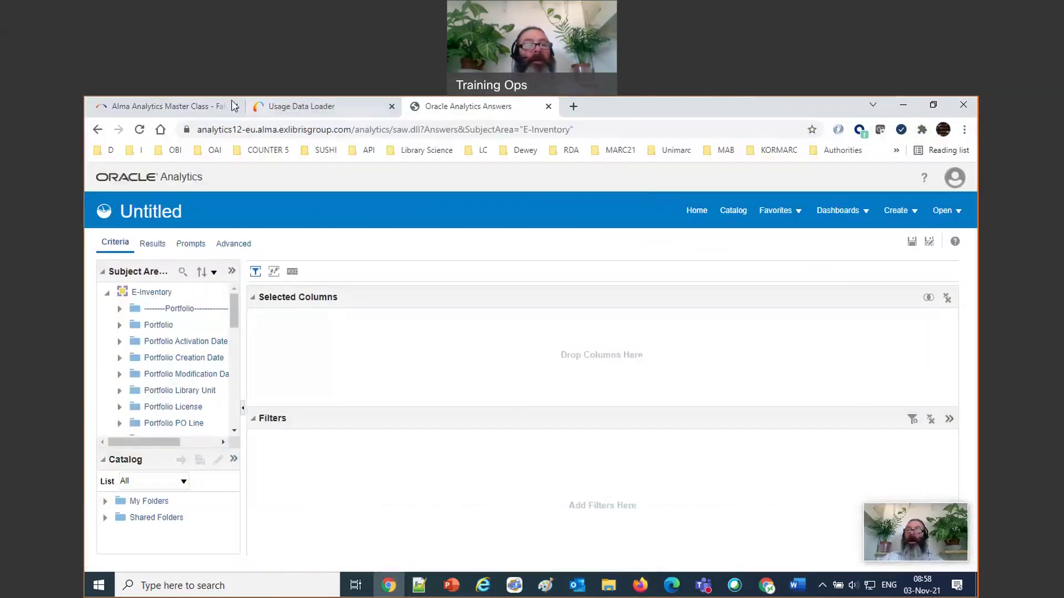
pyautogui.click(233, 106)
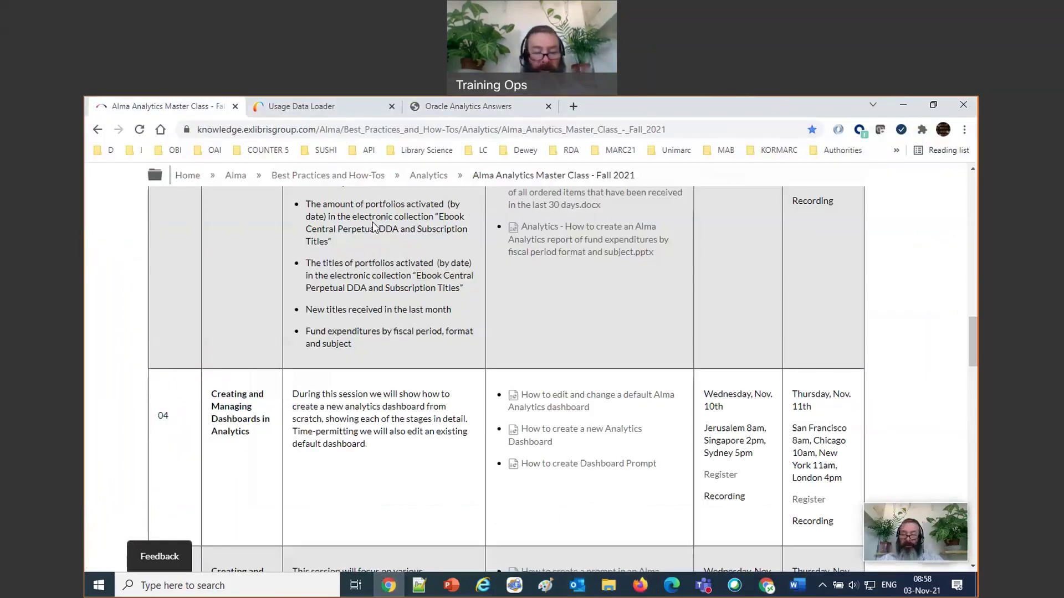
pyautogui.hotkey('ctrl', 'f')
pyautogui.write('case')
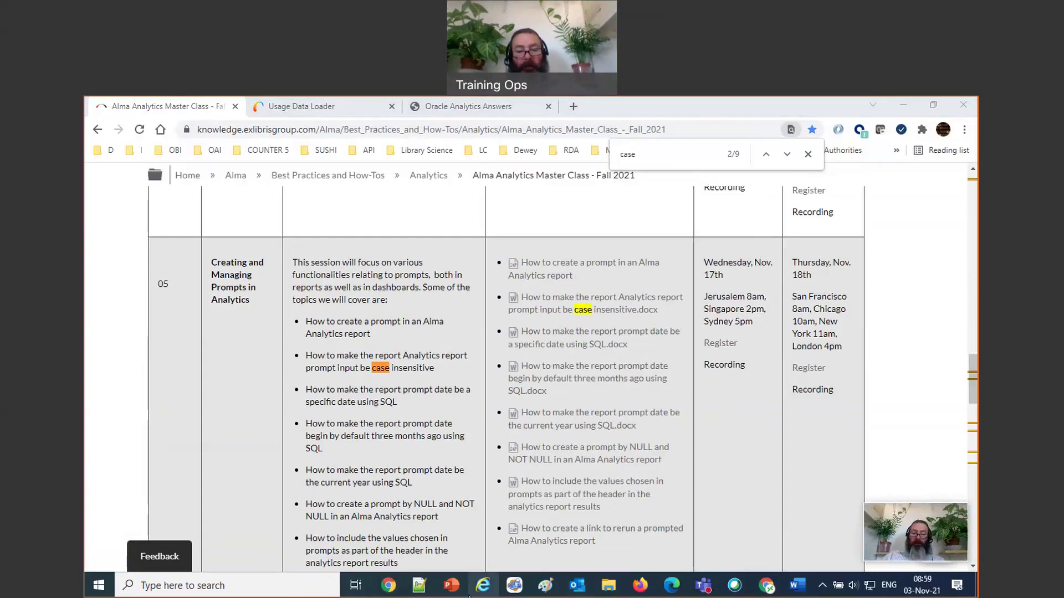
# Replace the Word document's text with "TR-B1 usage - how do we know which metric is being pulled? Total item requests or unique requests?"
pyautogui.click(797, 585)
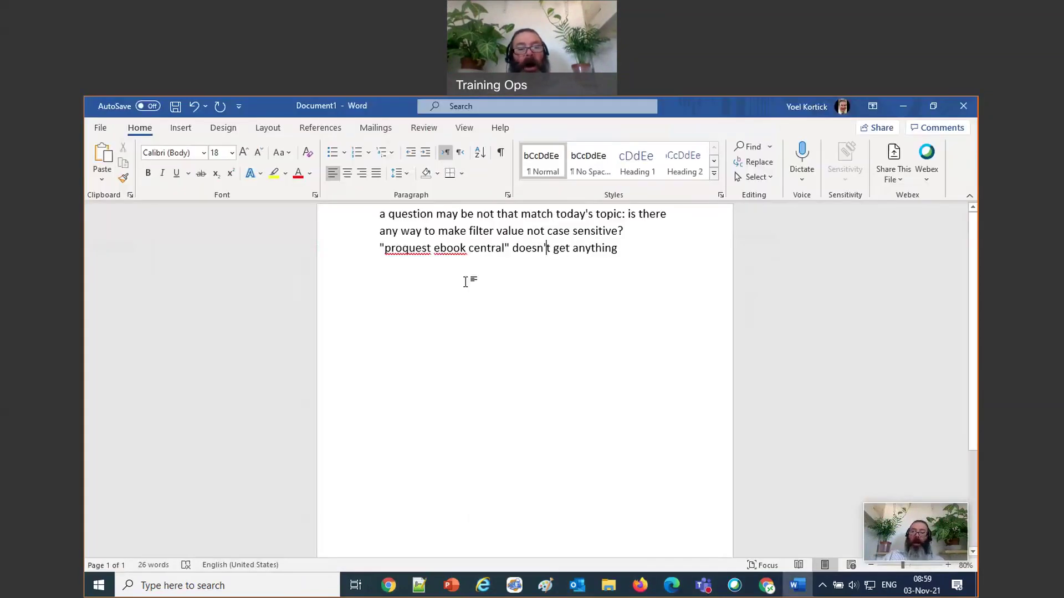
pyautogui.moveTo(613, 250); pyautogui.dragTo(345, 226)
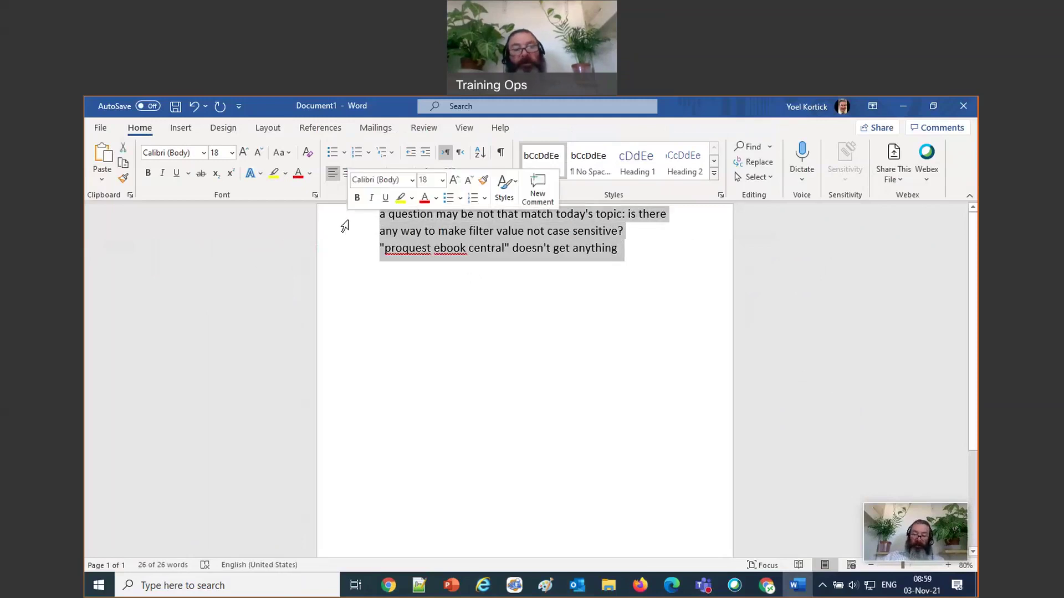
pyautogui.write('TR-B1 usage - how do we know which metric is being pulled? Total item requests or unique requests?')
pyautogui.hotkey('ctrl', 'shift')
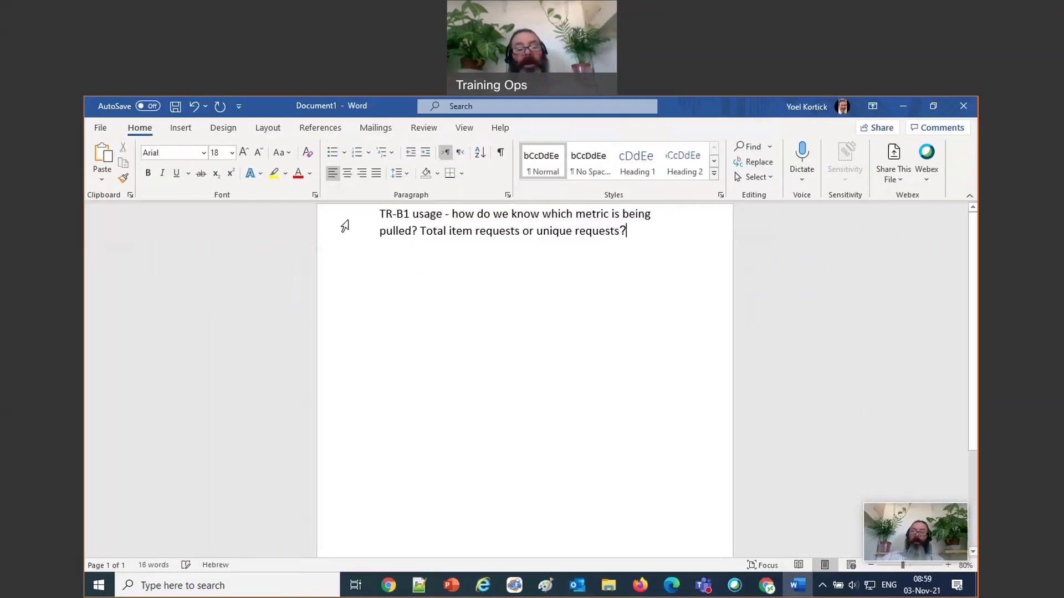
# Return to the Oracle Analytics report in Firefox and locate the Cost Usage folder in the E-Inventory subject area
pyautogui.click(637, 586)
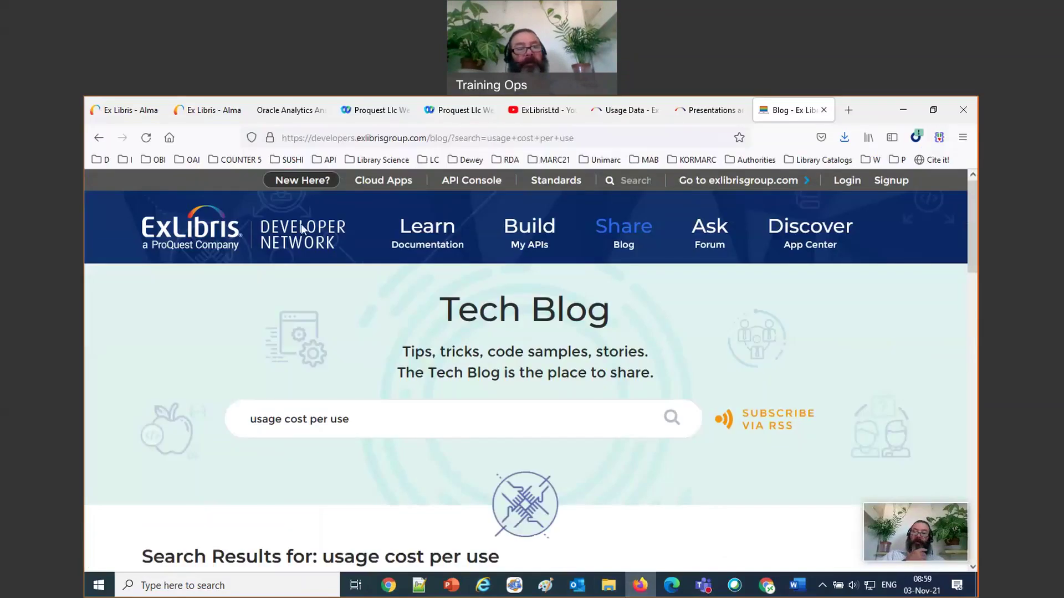
pyautogui.click(185, 114)
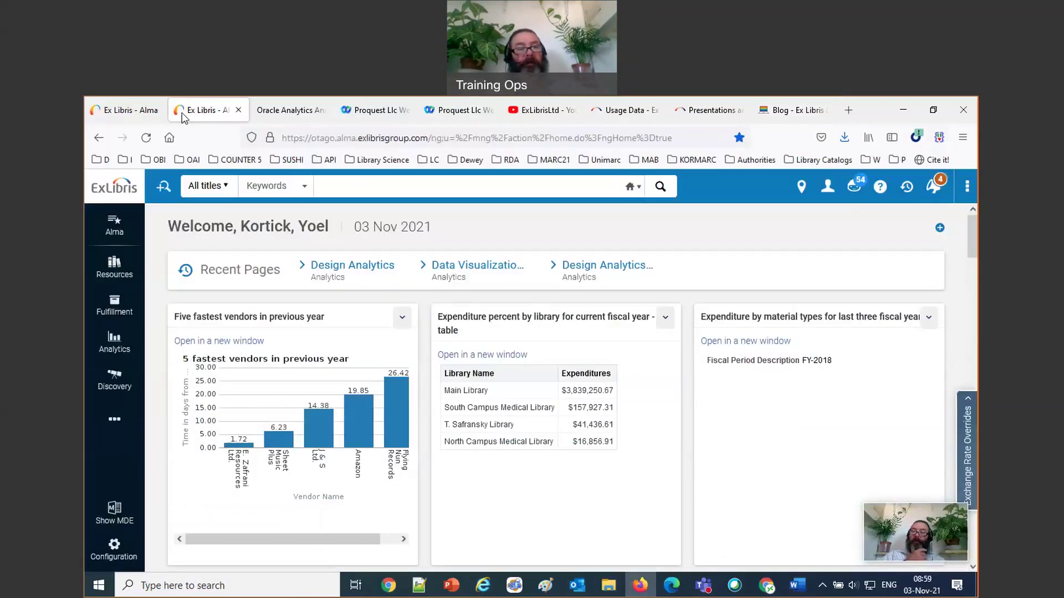
pyautogui.click(272, 111)
pyautogui.scroll(-2, 272, 330)
pyautogui.scroll(-1, 271, 331)
pyautogui.scroll(10, 271, 333)
pyautogui.scroll(10, 272, 335)
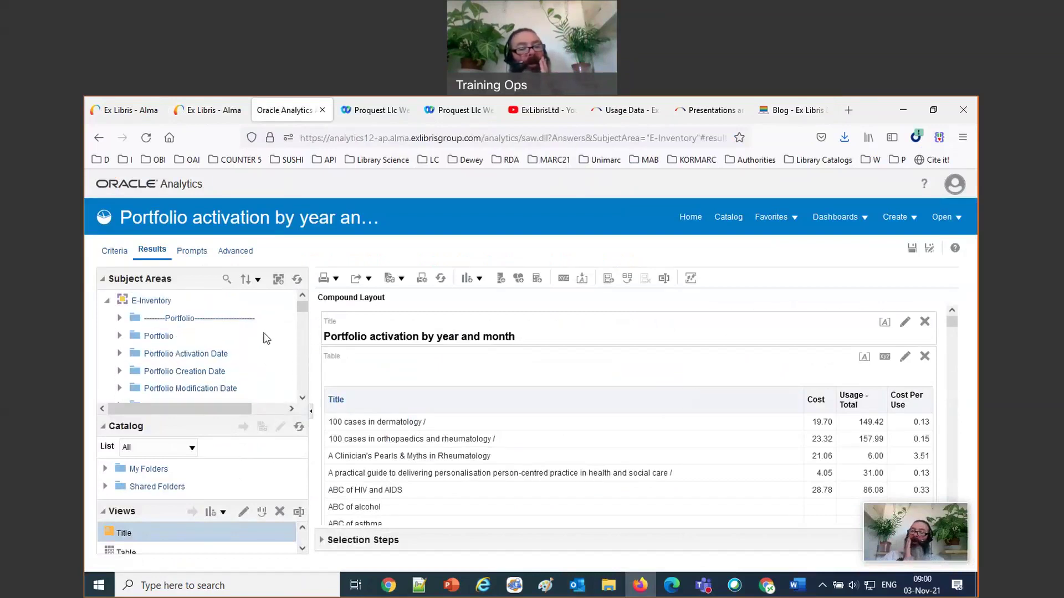
pyautogui.scroll(-10, 267, 338)
pyautogui.scroll(-10, 265, 339)
pyautogui.scroll(-12, 266, 338)
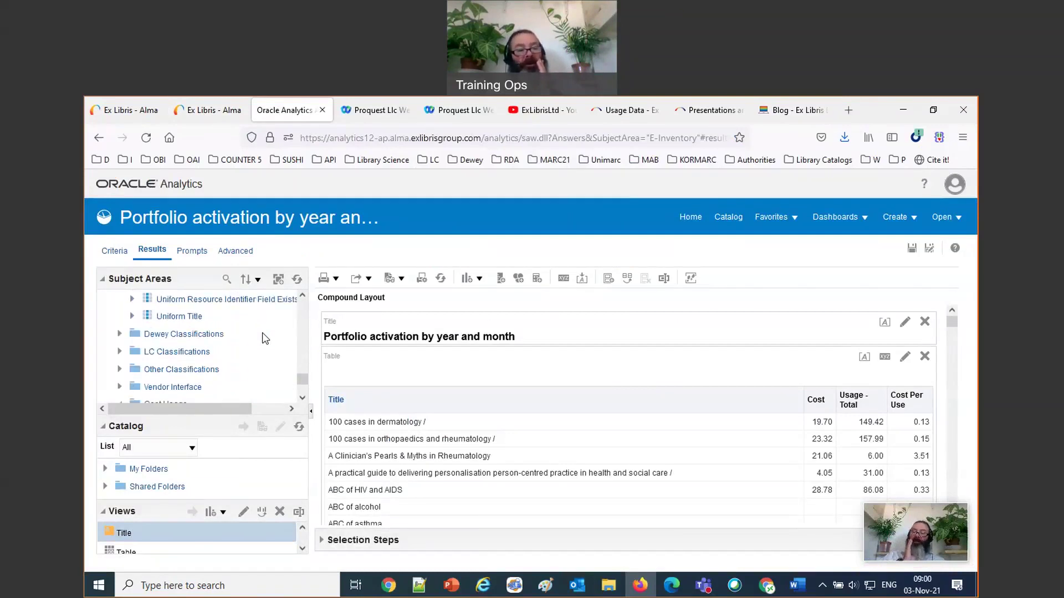
pyautogui.scroll(-8, 265, 339)
pyautogui.scroll(3, 264, 339)
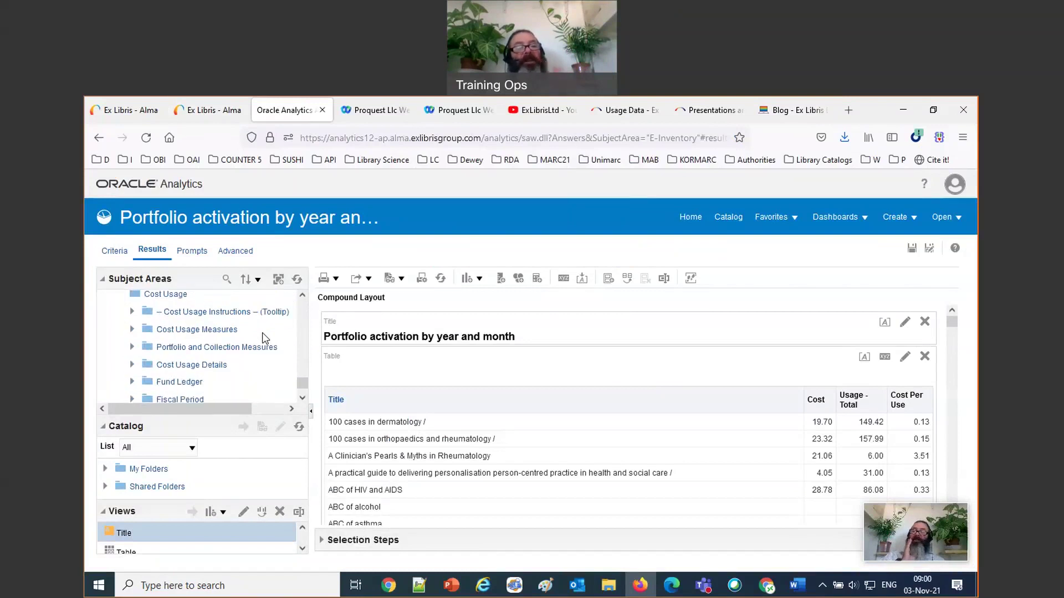
# Expand Cost Usage Measures, widen the subject area list and examine the Usage TR_B1 measures
pyautogui.click(132, 329)
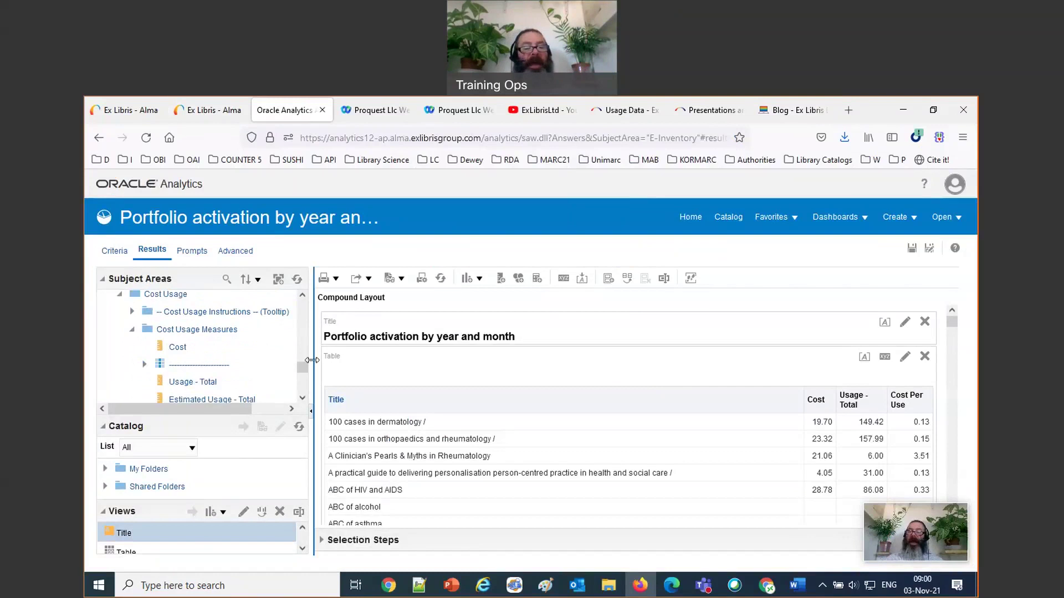
pyautogui.moveTo(446, 360); pyautogui.dragTo(355, 359)
pyautogui.scroll(-3, 305, 357)
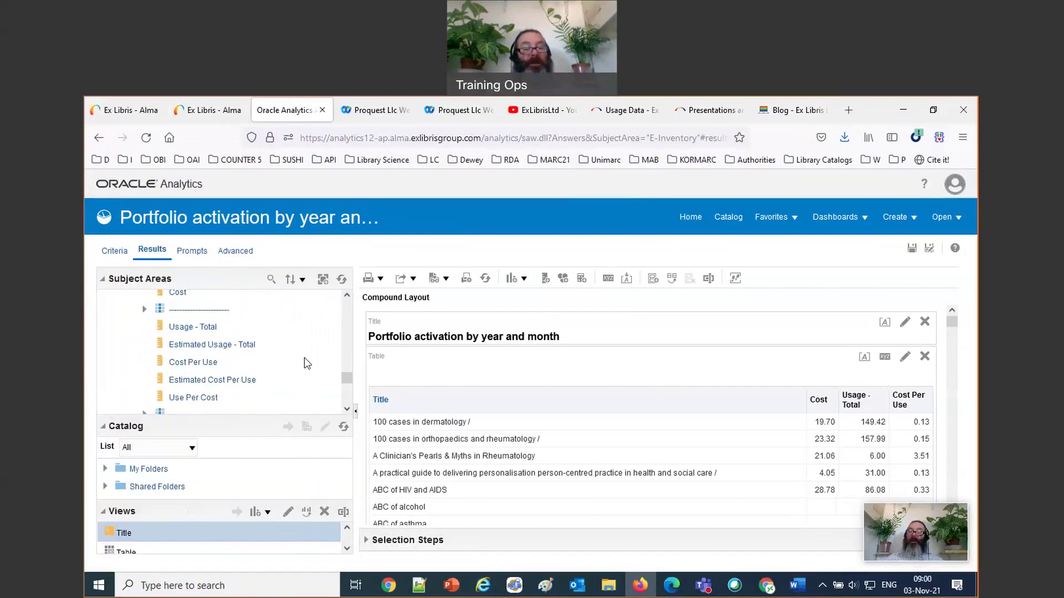
pyautogui.scroll(-5, 305, 357)
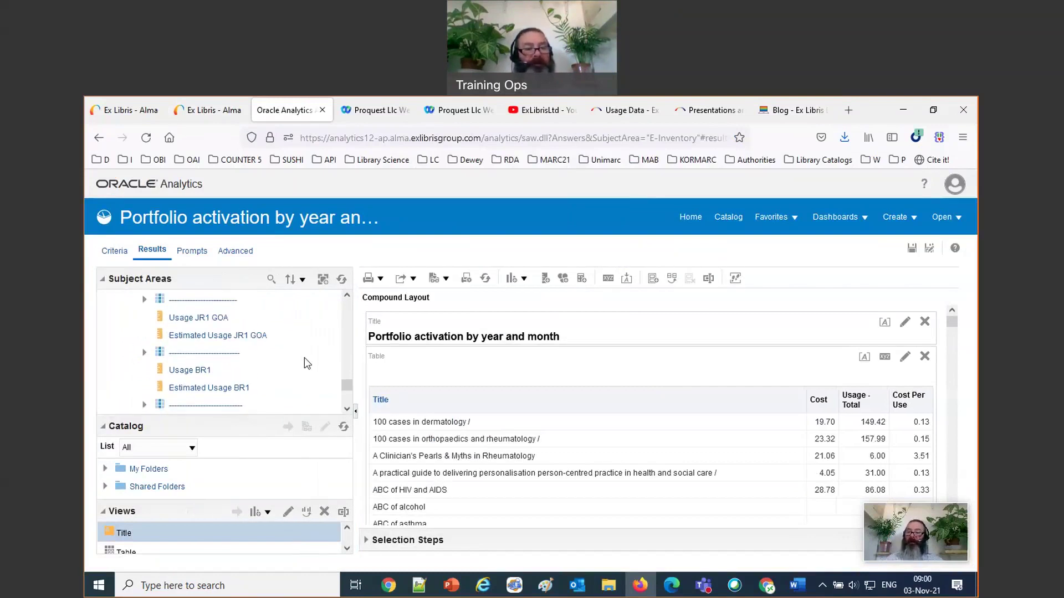
pyautogui.scroll(-2, 216, 335)
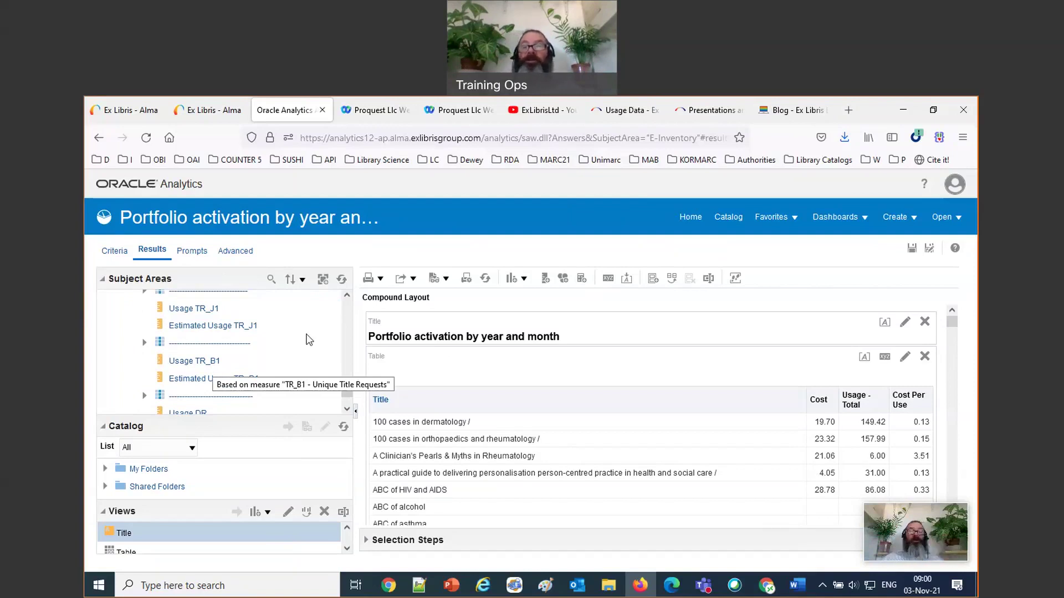
# Search the web for ""usage tr_b1" alma ex libris e-inventory subject area" and open the E-Inventory Knowledge Center page
pyautogui.hotkey('ctrl', 't')
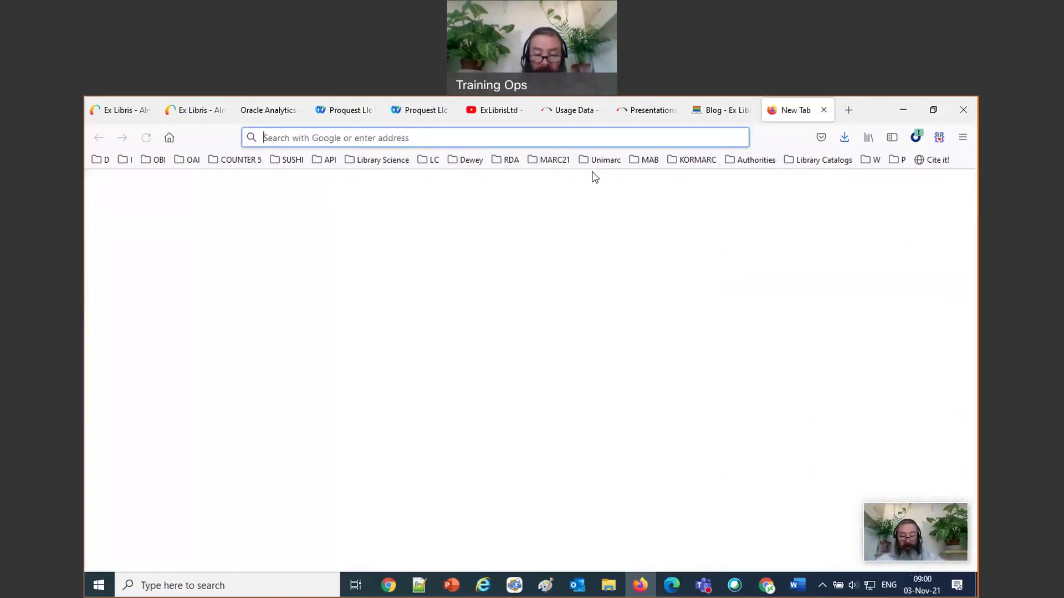
pyautogui.write('"usage tr')
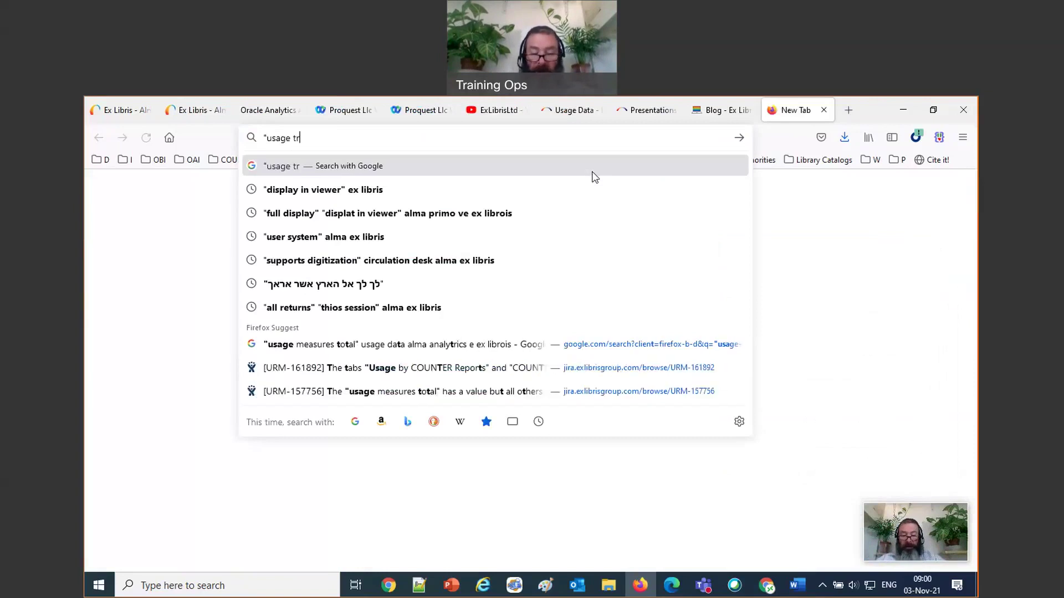
pyautogui.write('_b1" alma ex libris e-inventory subject area')
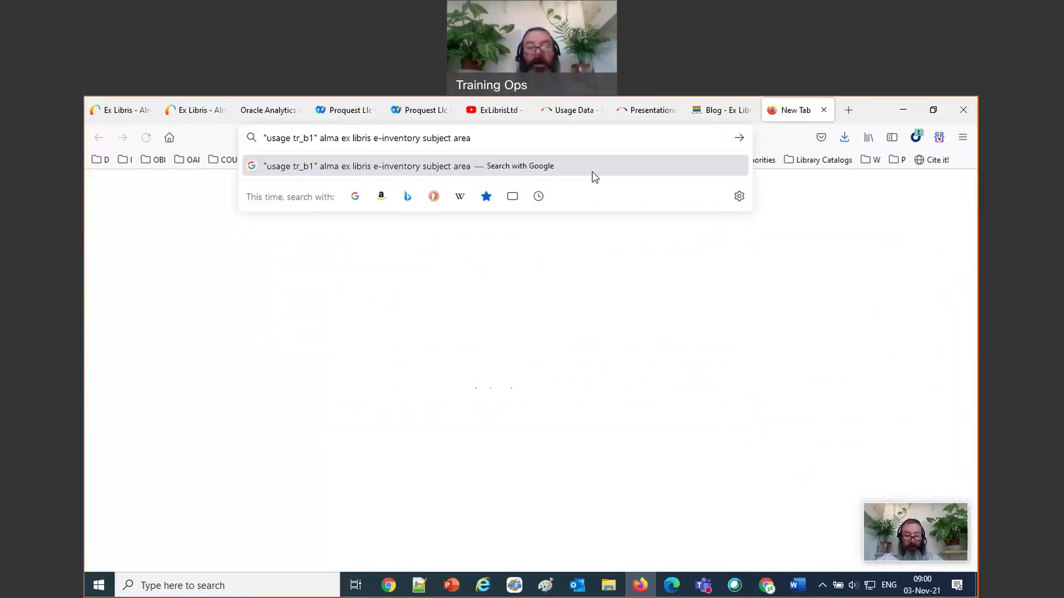
pyautogui.press('Return')
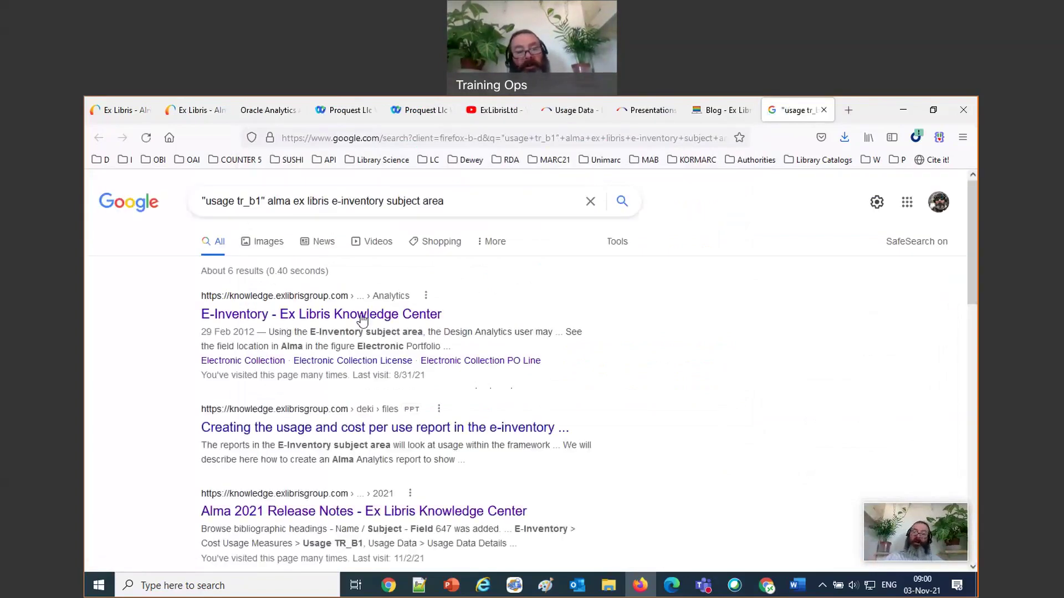
pyautogui.click(362, 317)
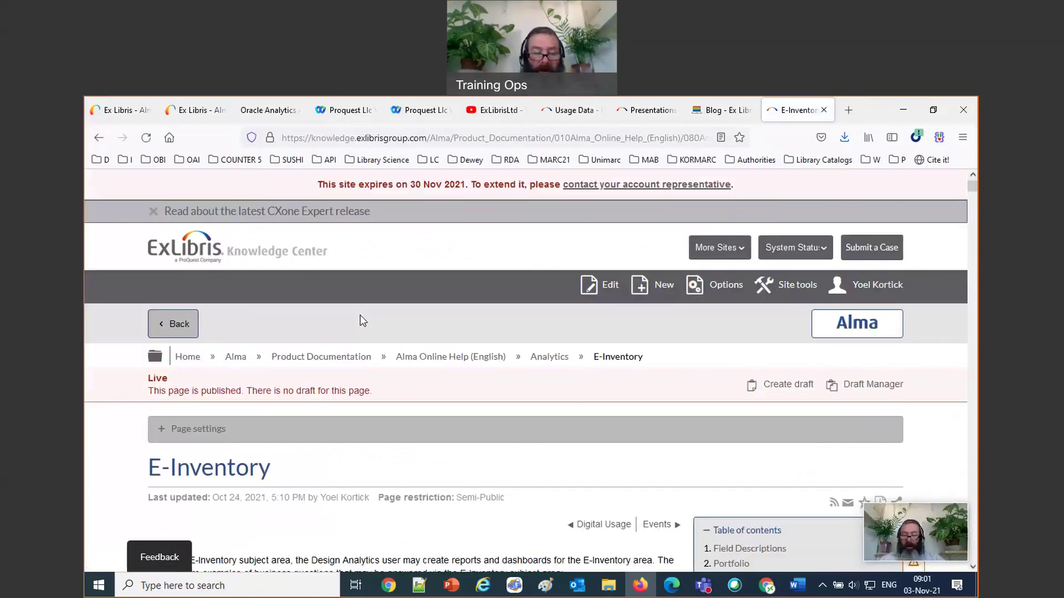
# Find "TR_b1" on the E-Inventory page and highlight which measure the Usage TR_B1 cost per use is based on
pyautogui.hotkey('ctrl', 'f')
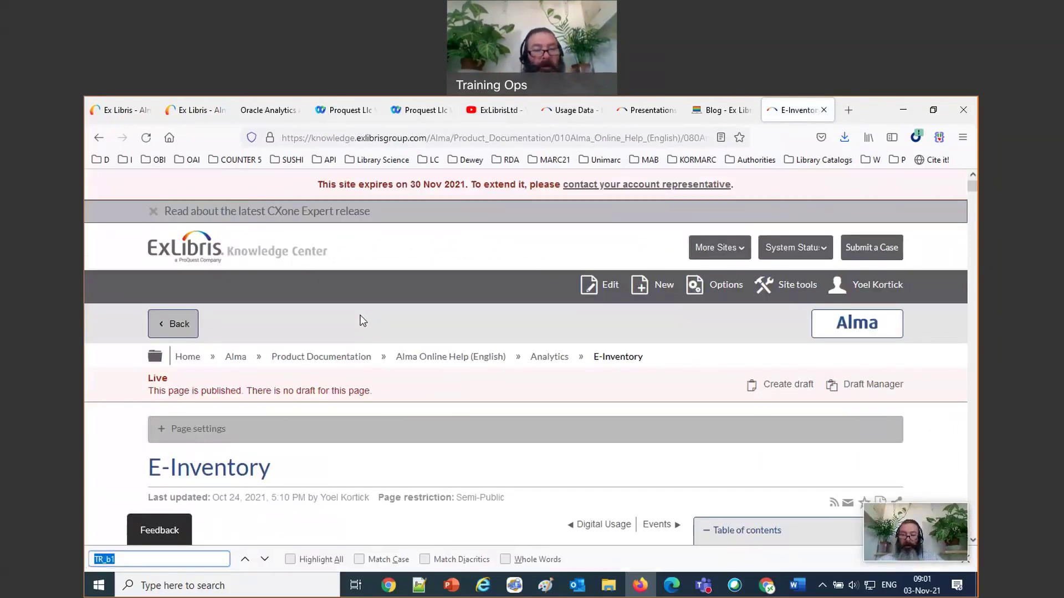
pyautogui.press('Return')
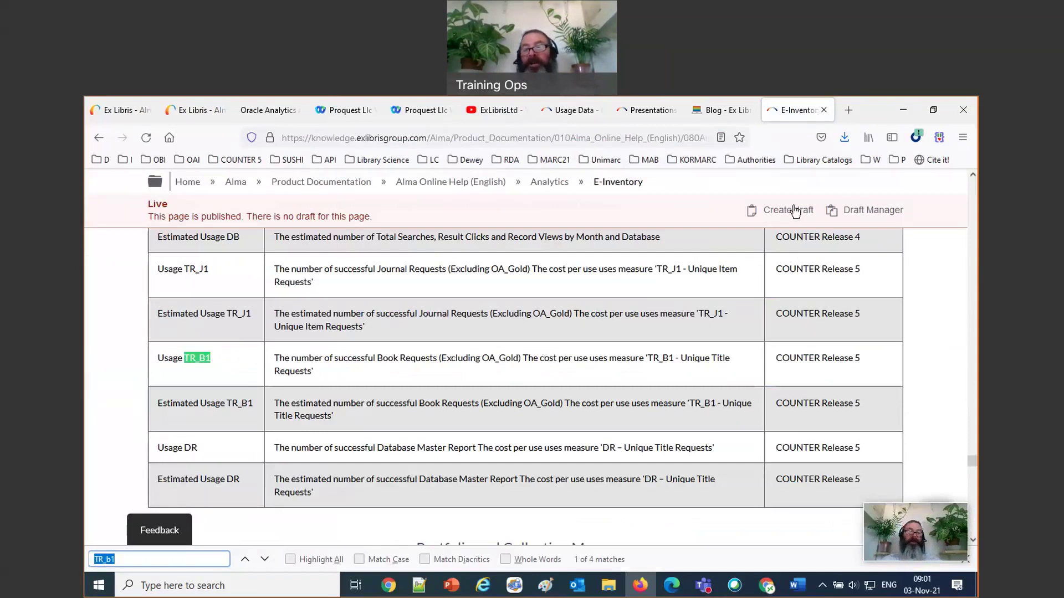
pyautogui.moveTo(527, 355); pyautogui.dragTo(691, 377)
pyautogui.rightClick(690, 377)
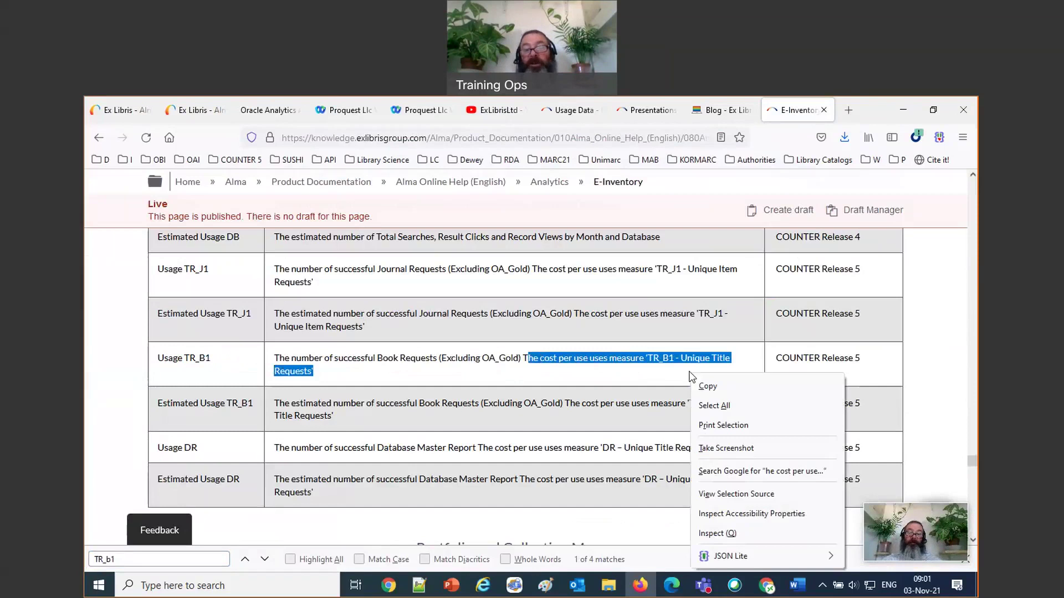
pyautogui.click(674, 371)
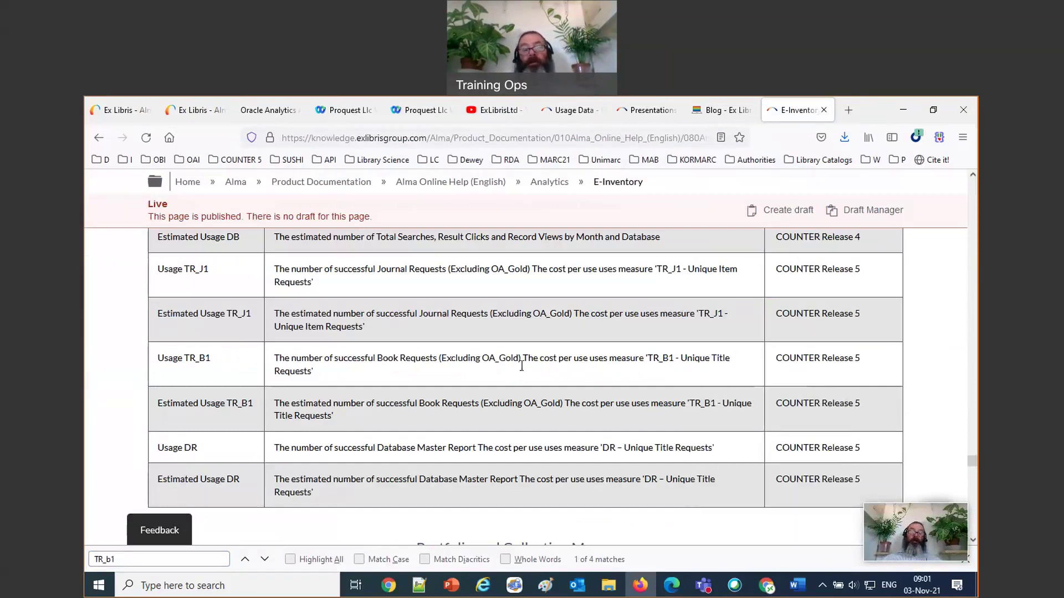
# Copy the Usage TR_B1 field name and description from the page and paste them below the question in the Word document
pyautogui.moveTo(347, 373); pyautogui.dragTo(163, 353)
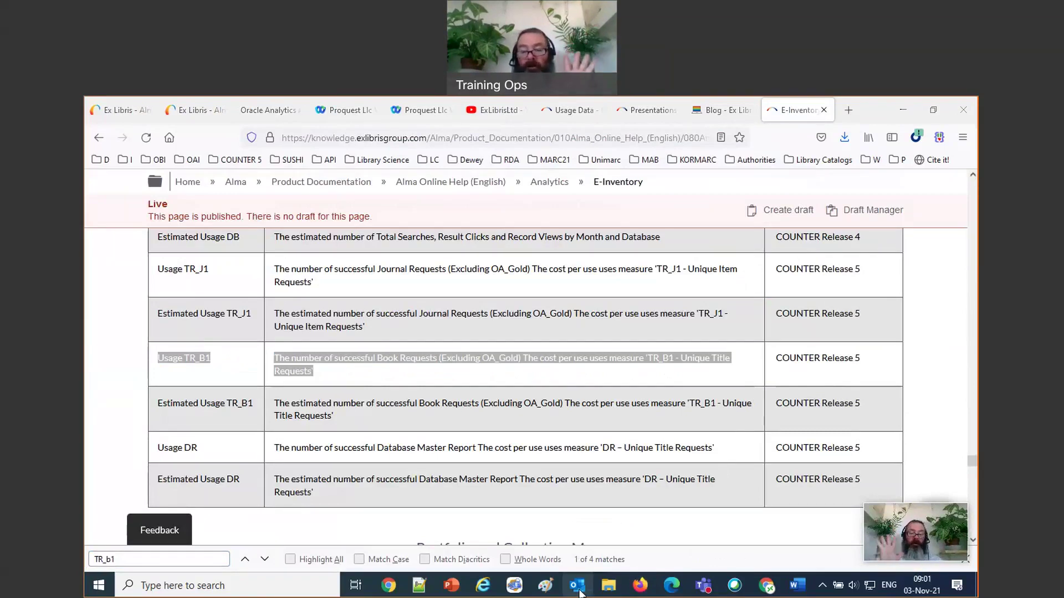
pyautogui.moveTo(579, 592)
pyautogui.click(642, 526)
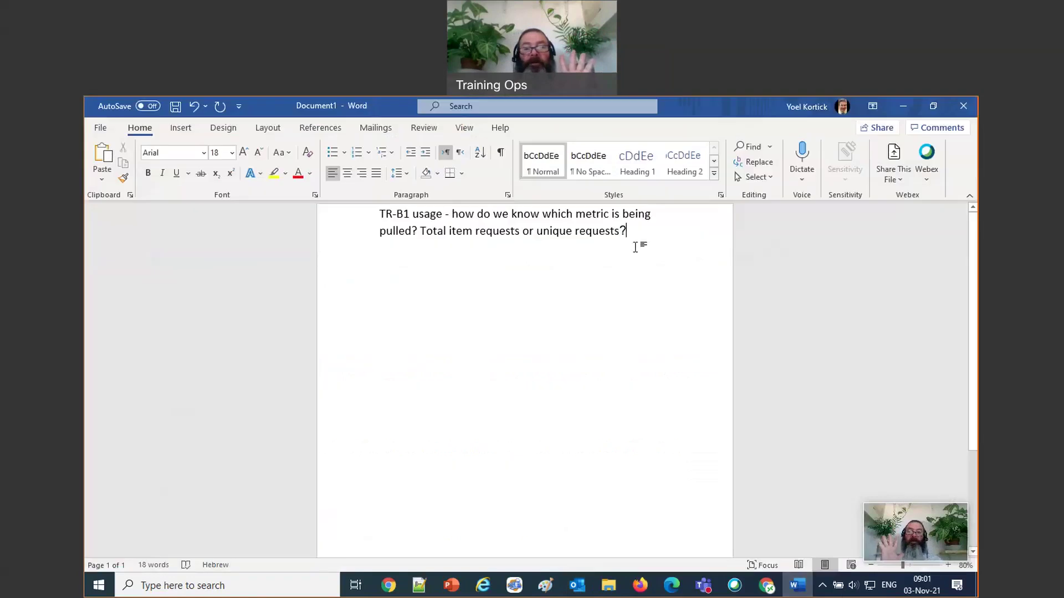
pyautogui.press('Return')
pyautogui.press('Return')
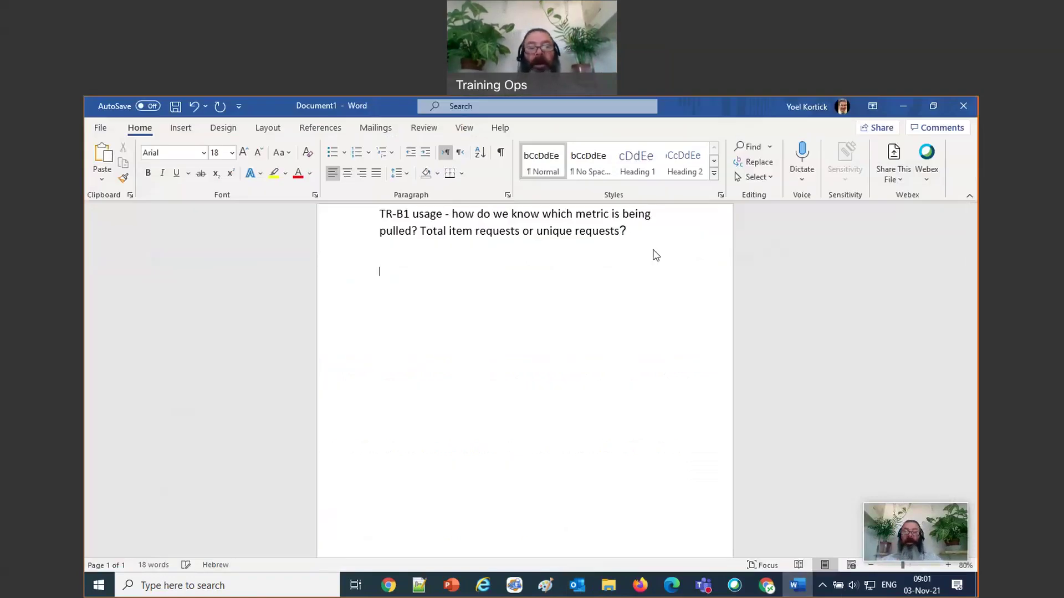
pyautogui.hotkey('ctrl', 'v')
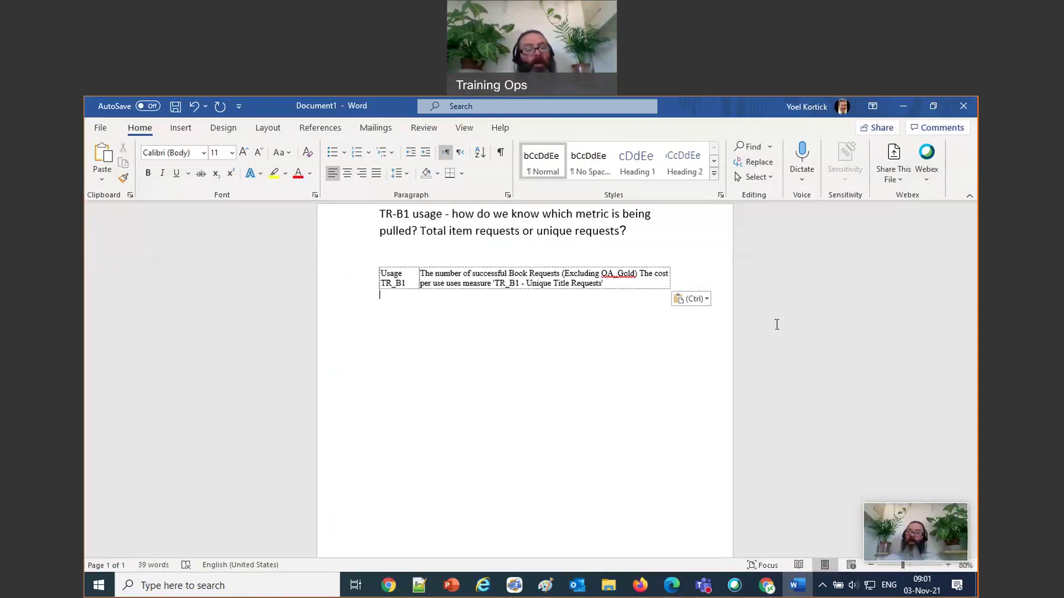
# Return to Oracle Analytics, leave the report without saving and open Shared Folders in the catalog
pyautogui.click(643, 588)
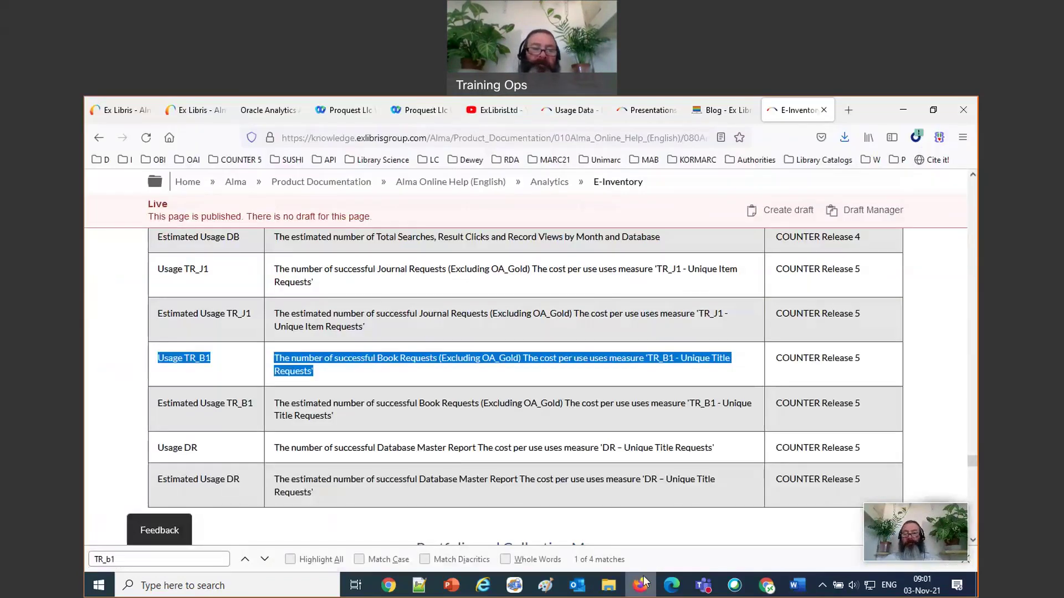
pyautogui.click(269, 110)
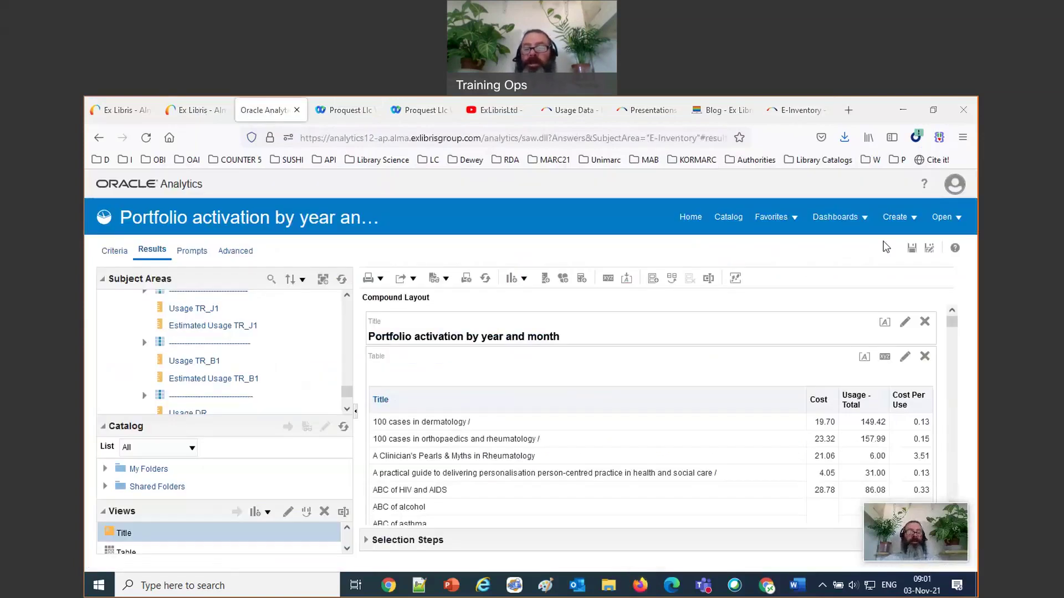
pyautogui.click(726, 220)
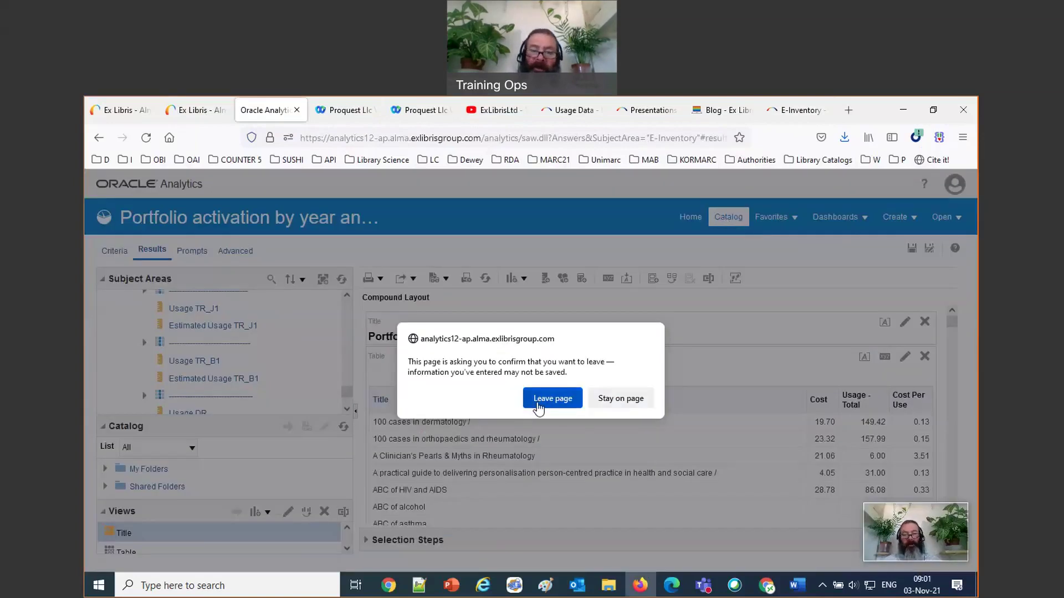
pyautogui.click(540, 400)
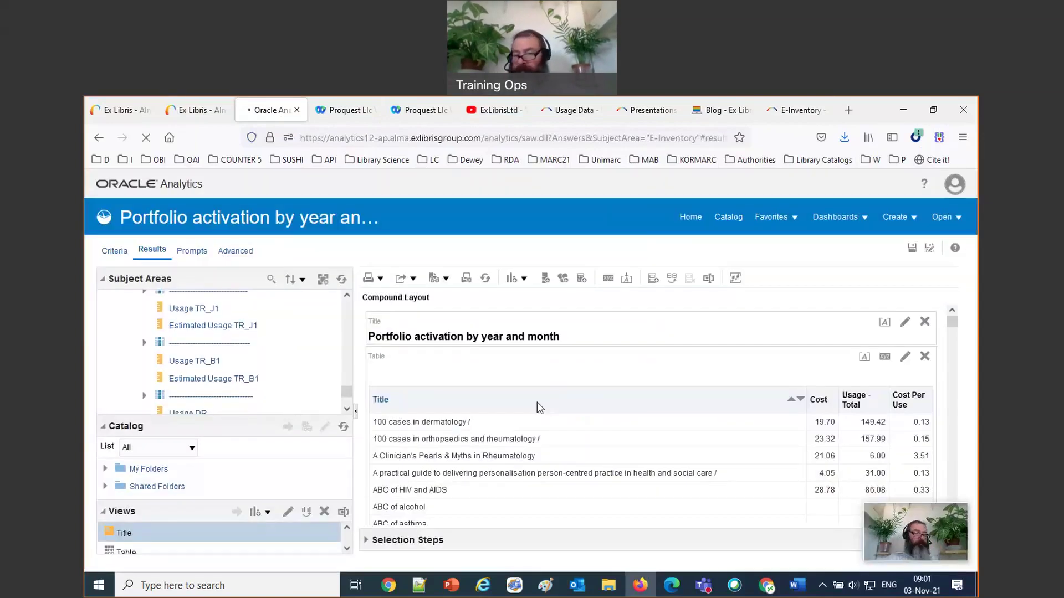
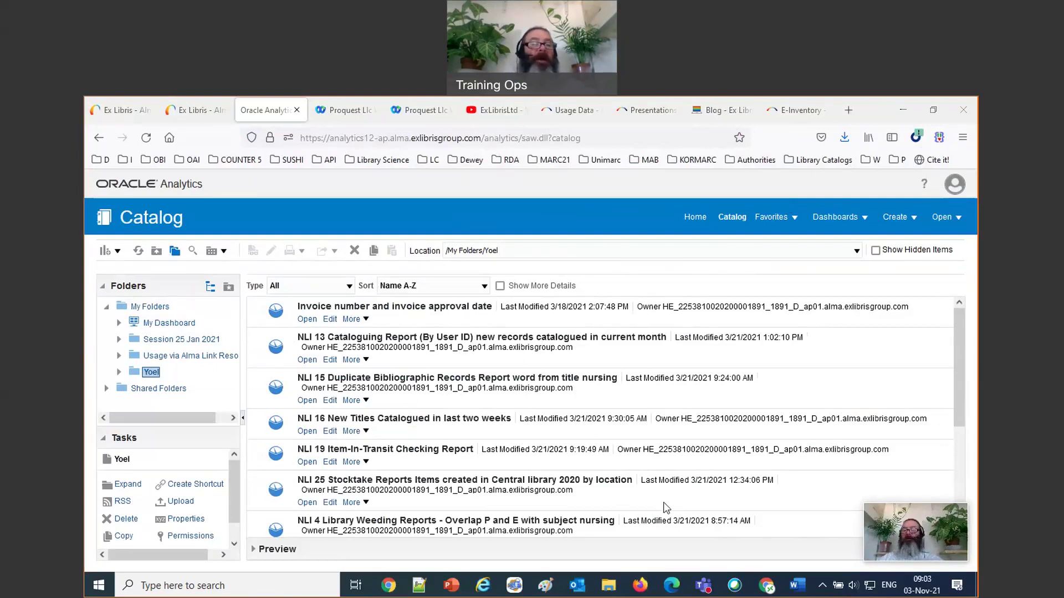
pyautogui.click(155, 389)
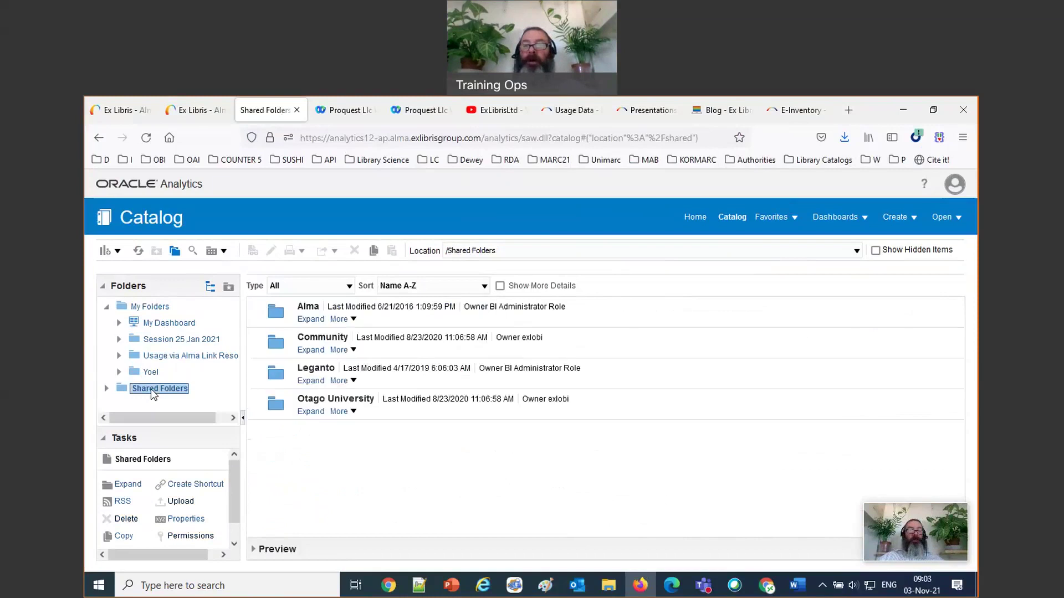
# Open the Electronic Cost Usage Dashboard from the Alma folder "Cost per use via COUNTER reports e-inventory and acquisitions data"
pyautogui.click(311, 319)
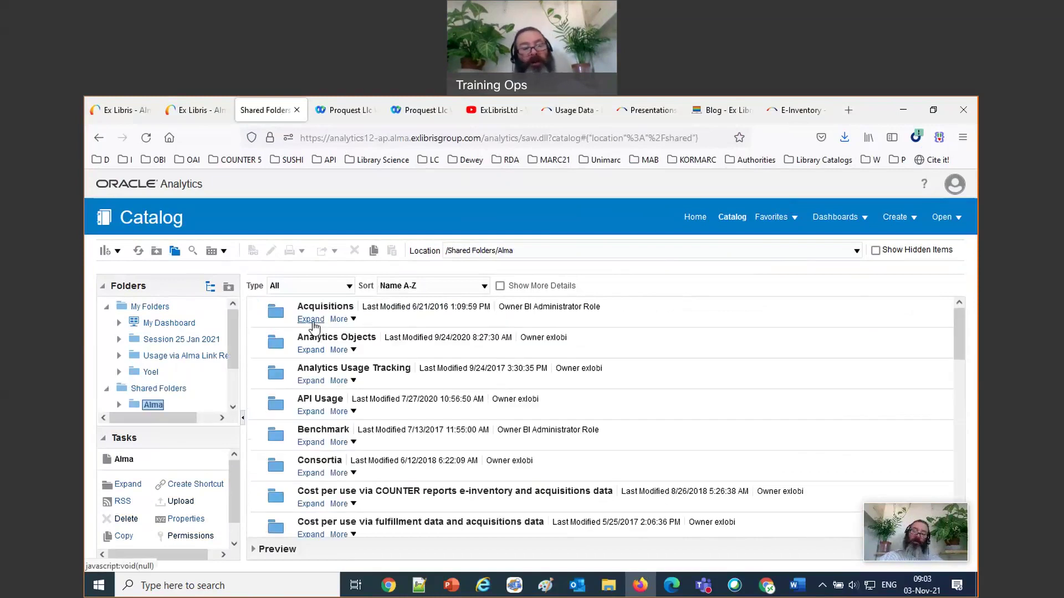
pyautogui.scroll(-4, 511, 393)
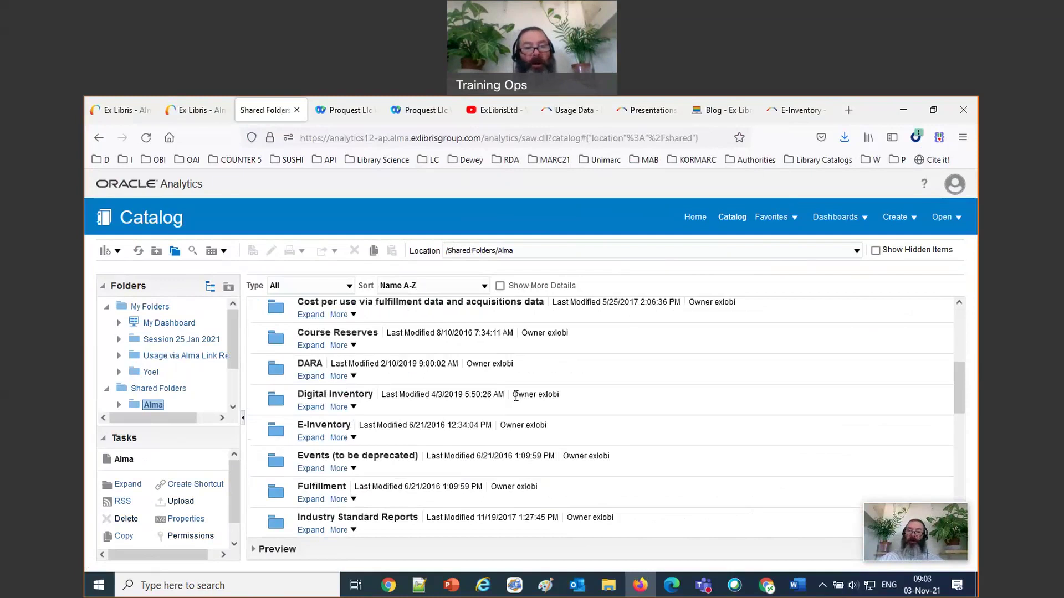
pyautogui.scroll(-8, 516, 396)
pyautogui.scroll(9, 519, 402)
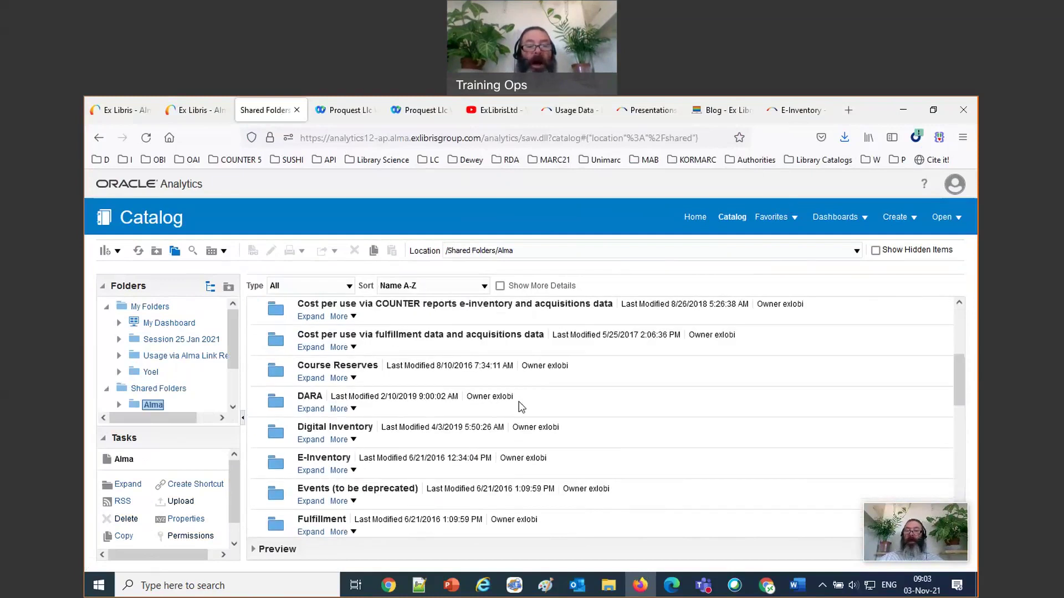
pyautogui.scroll(1, 520, 403)
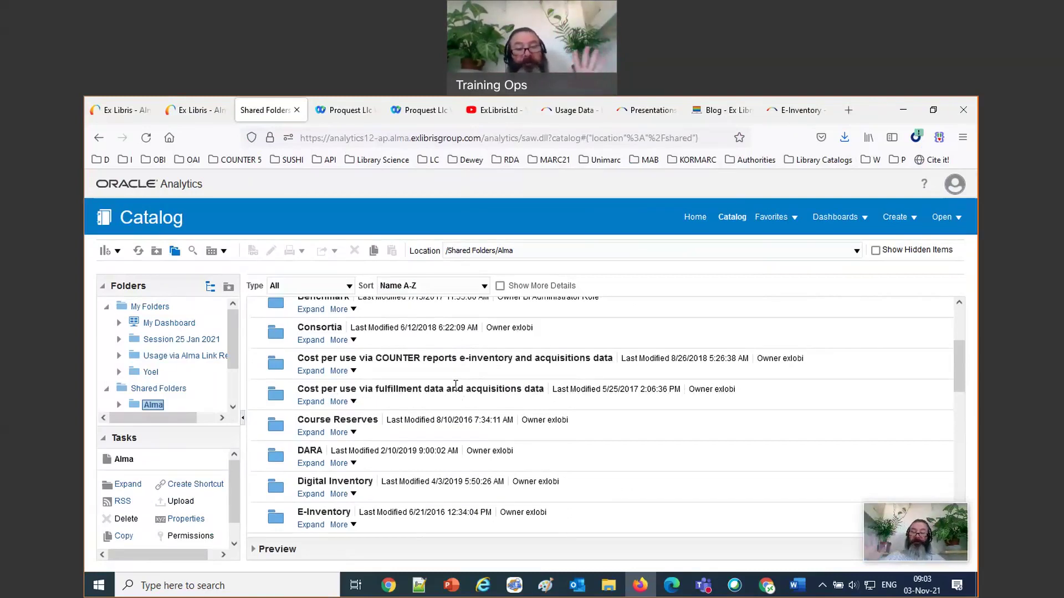
pyautogui.click(314, 376)
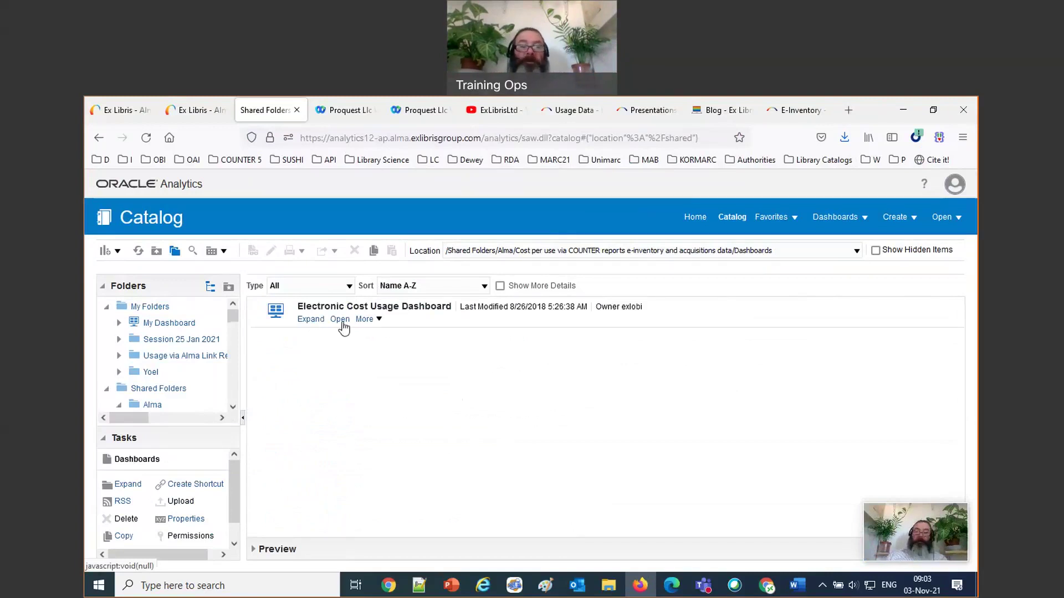
pyautogui.click(339, 320)
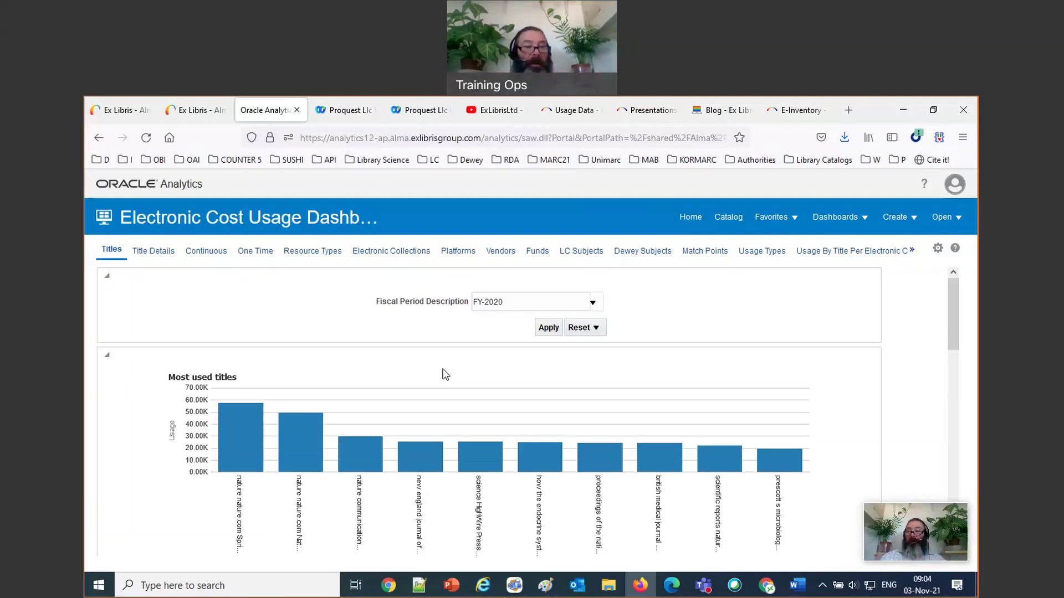
# Examine the most used titles chart and its cost per use table for FY-2020, and open the Title Details page
pyautogui.scroll(-1, 445, 375)
pyautogui.scroll(-5, 445, 375)
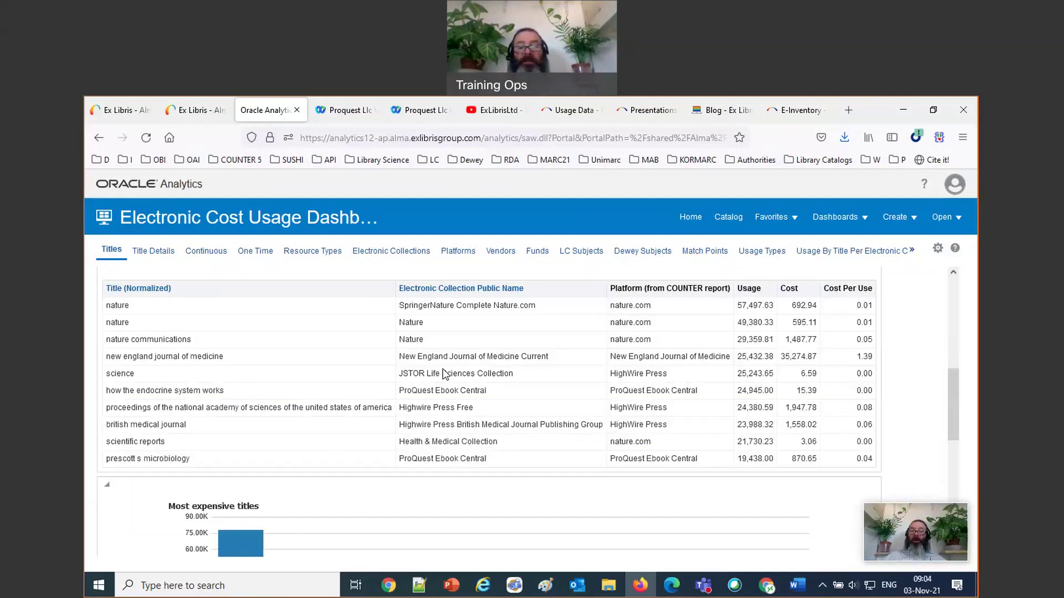
pyautogui.scroll(6, 445, 375)
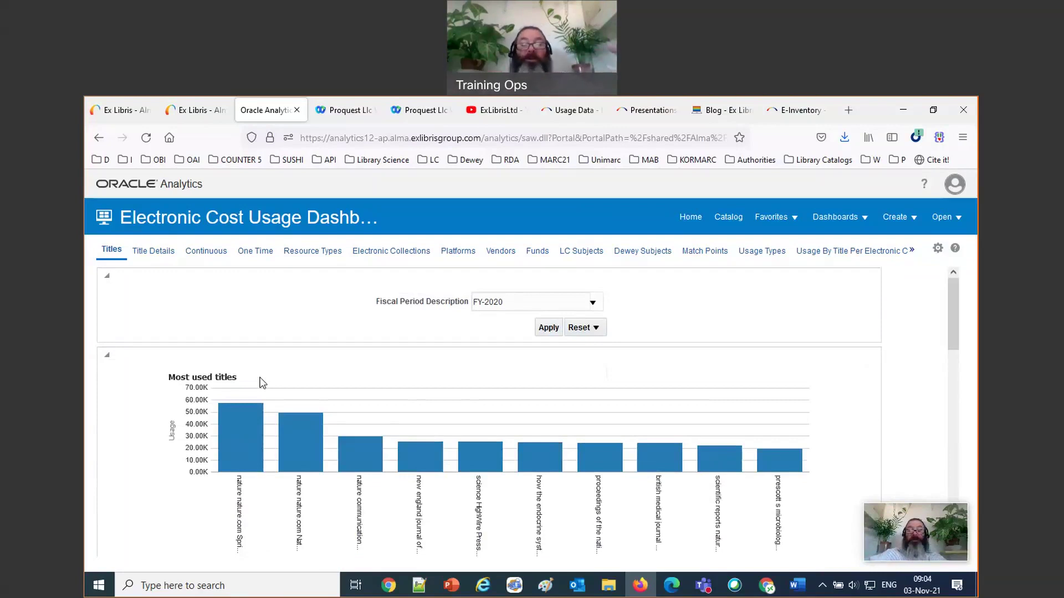
pyautogui.scroll(-5, 266, 385)
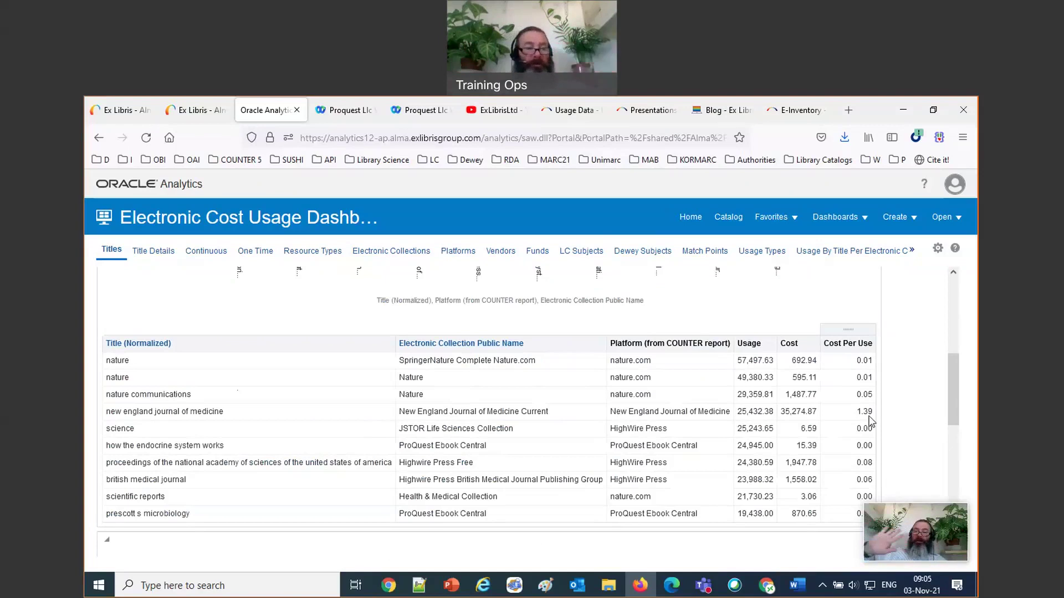
pyautogui.click(147, 252)
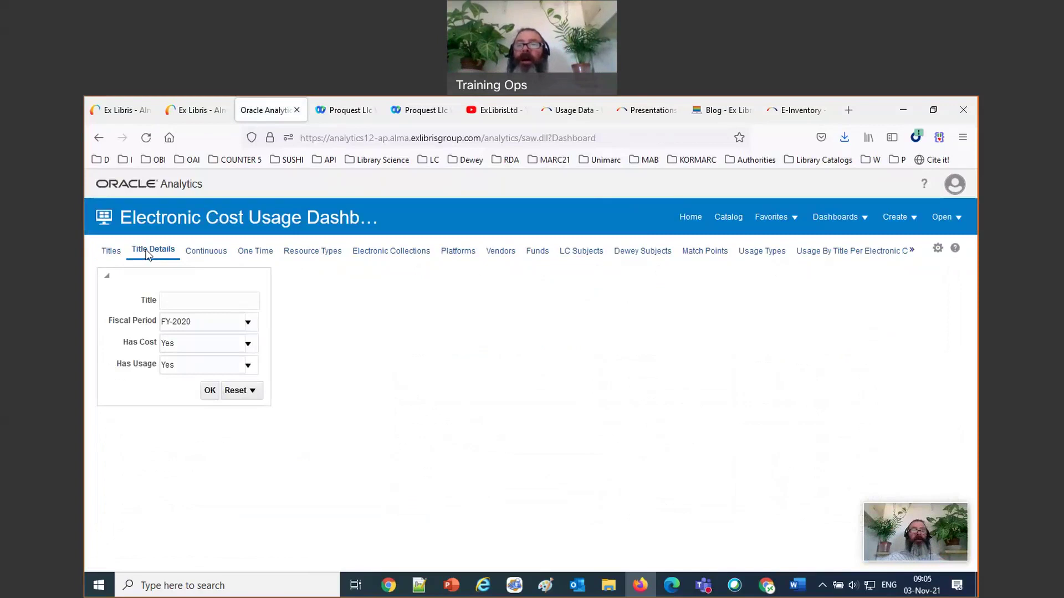
pyautogui.click(113, 254)
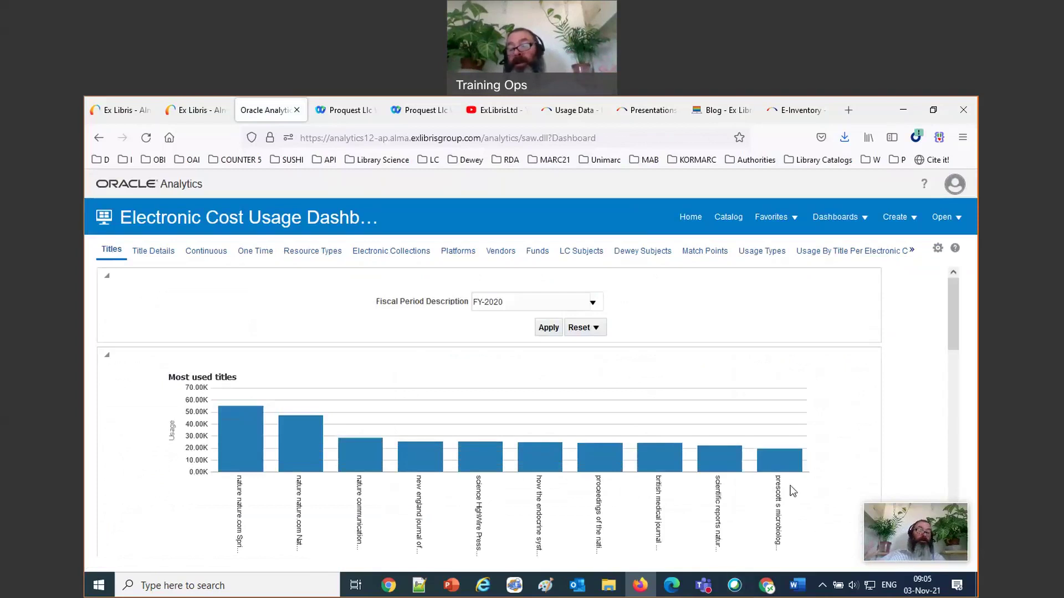
pyautogui.scroll(-4, 792, 493)
pyautogui.scroll(-2, 792, 493)
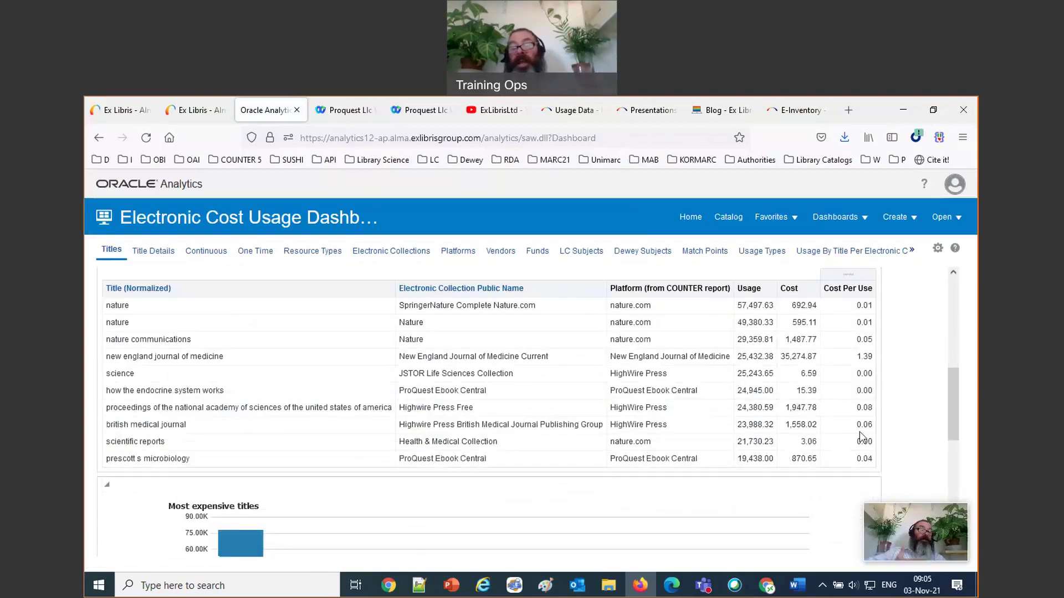
pyautogui.scroll(3, 861, 437)
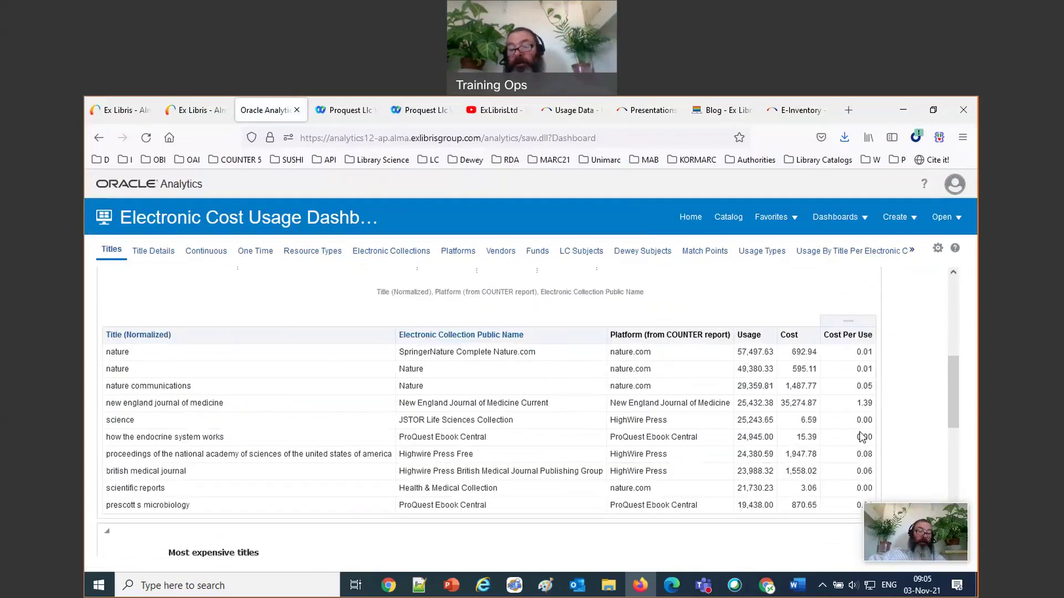
pyautogui.scroll(1, 860, 436)
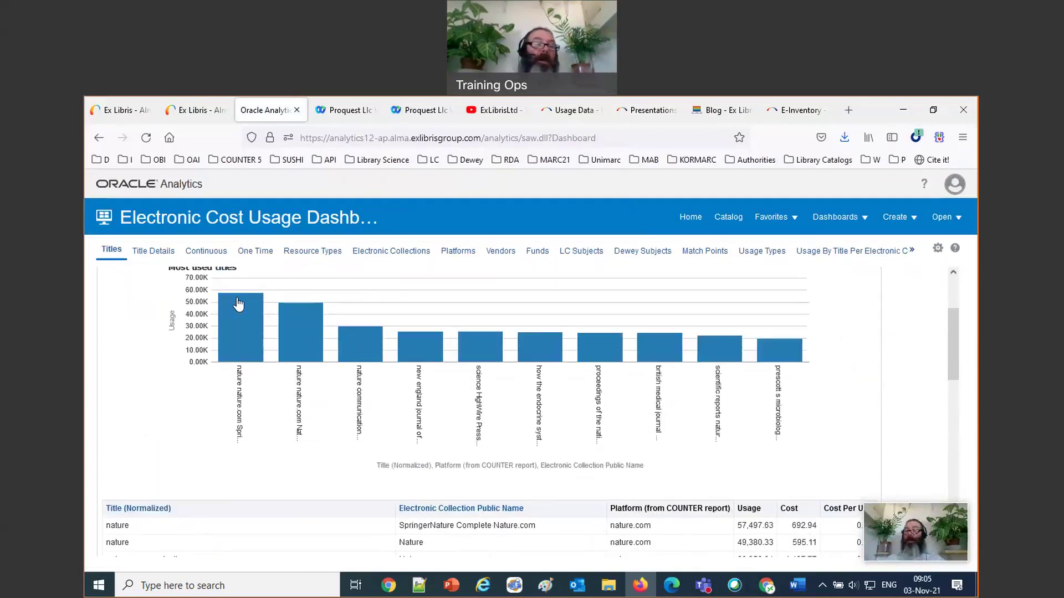
pyautogui.click(152, 256)
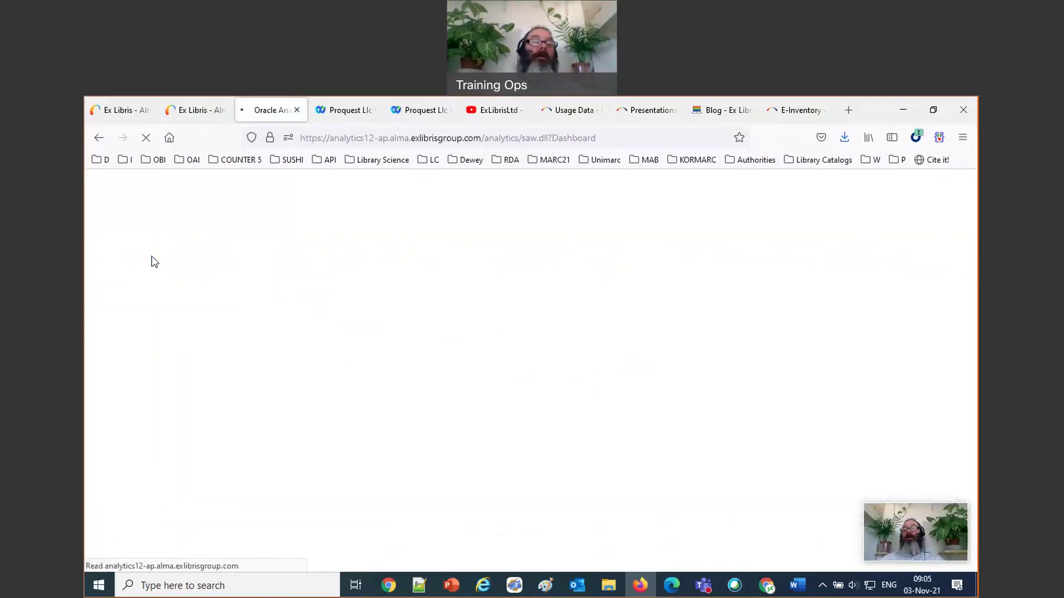
pyautogui.click(204, 302)
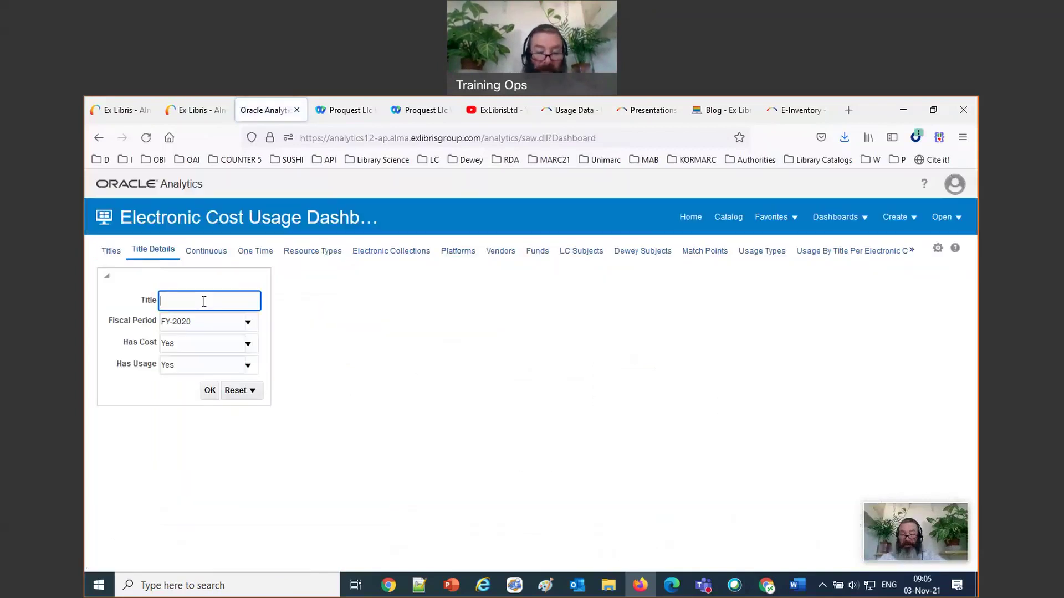
pyautogui.write('nataure')
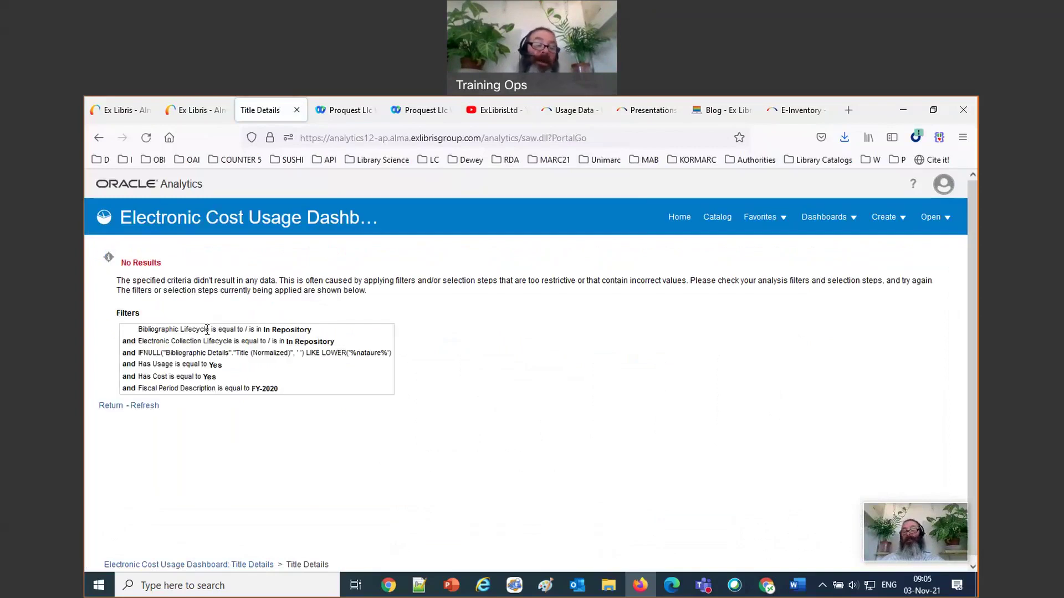
pyautogui.click(110, 406)
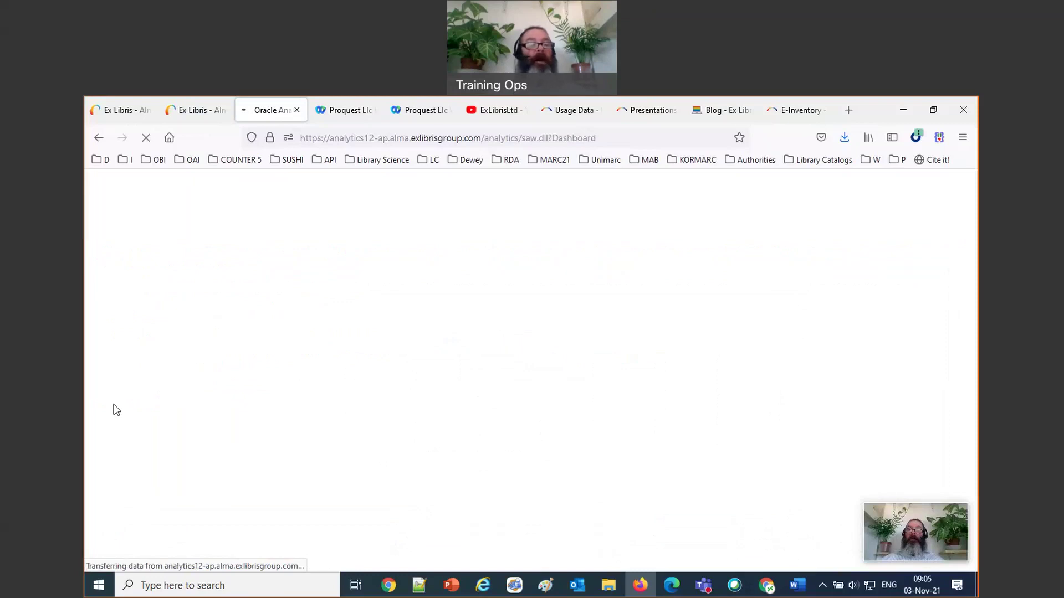
# Look up title details for "nature" in FY-2020, look through the listed titles and return to the Title Details filters
pyautogui.click(183, 301)
pyautogui.write('nature')
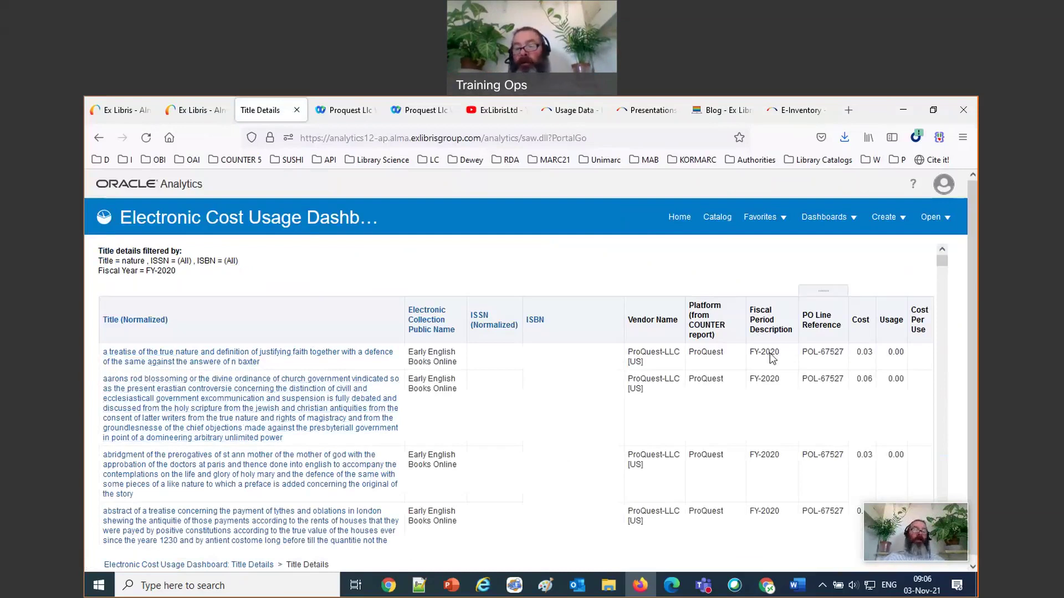
pyautogui.scroll(-5, 594, 427)
pyautogui.scroll(5, 595, 446)
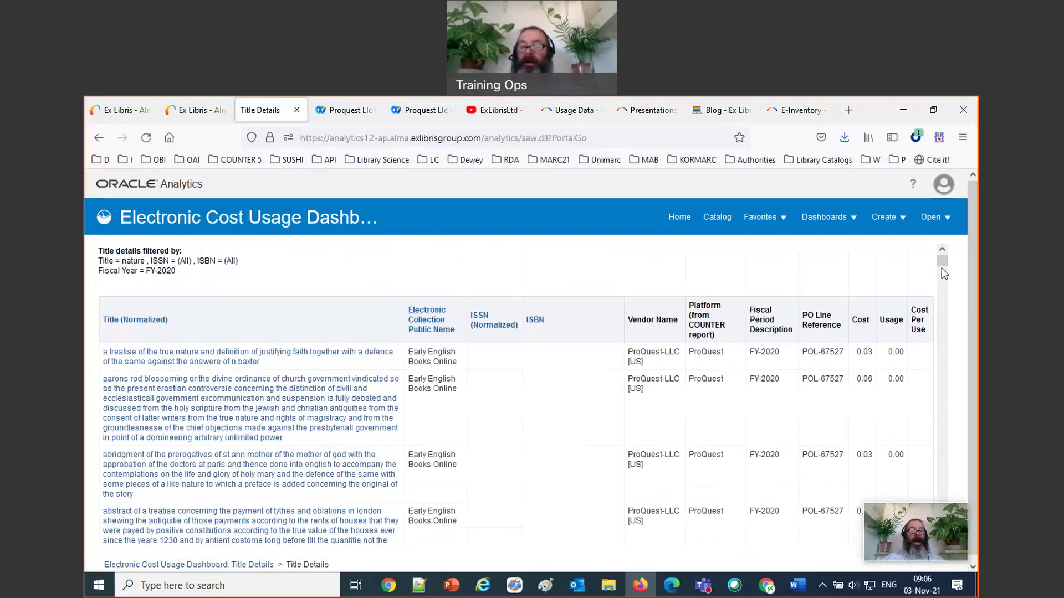
pyautogui.moveTo(942, 267); pyautogui.dragTo(942, 447)
pyautogui.click(105, 542)
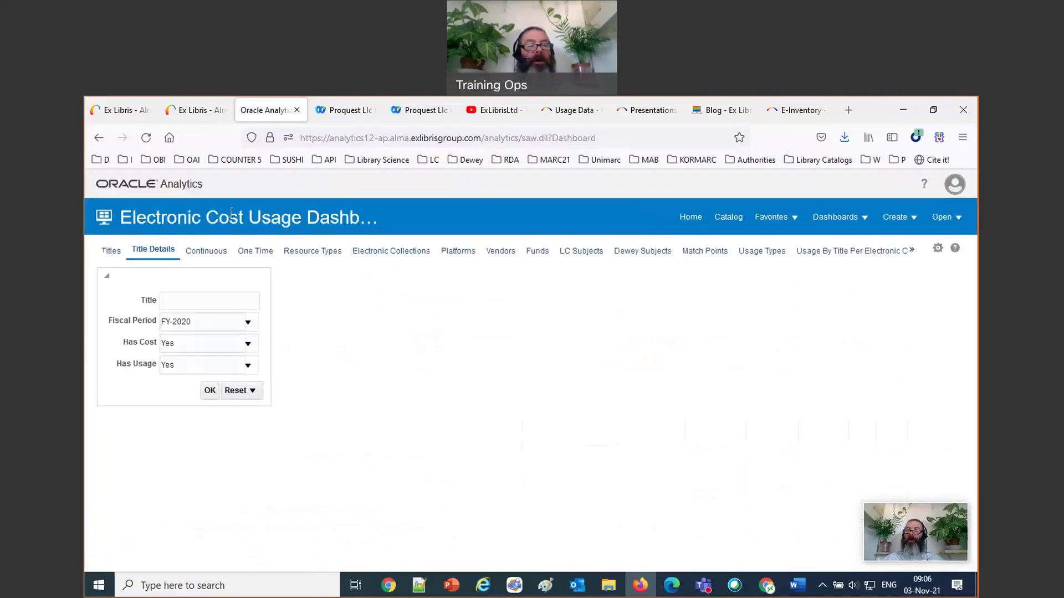
# View the dashboard's Continuous, One Time and Platforms pages
pyautogui.click(210, 253)
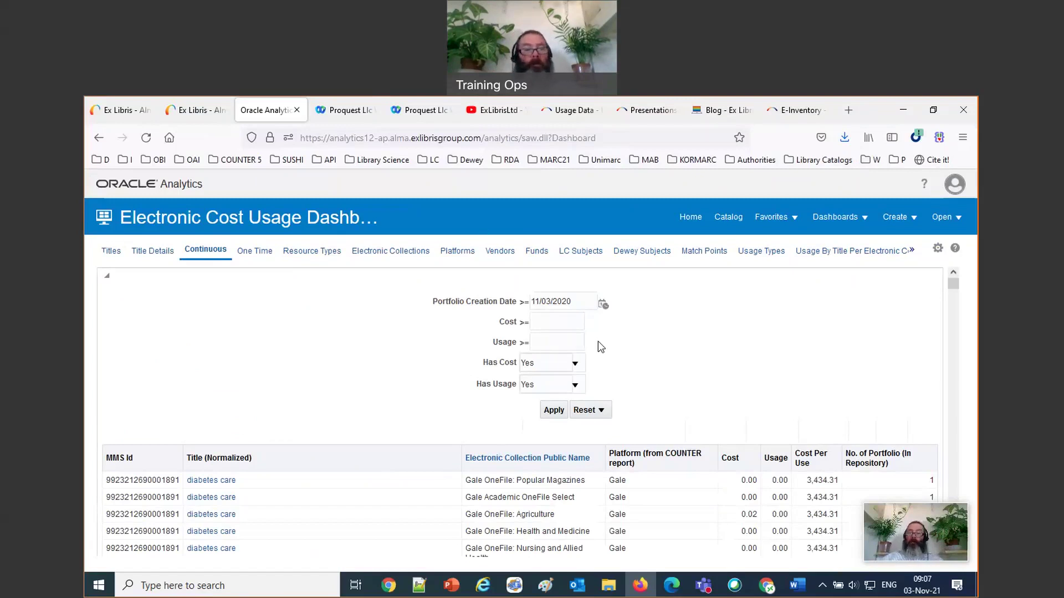
pyautogui.click(259, 256)
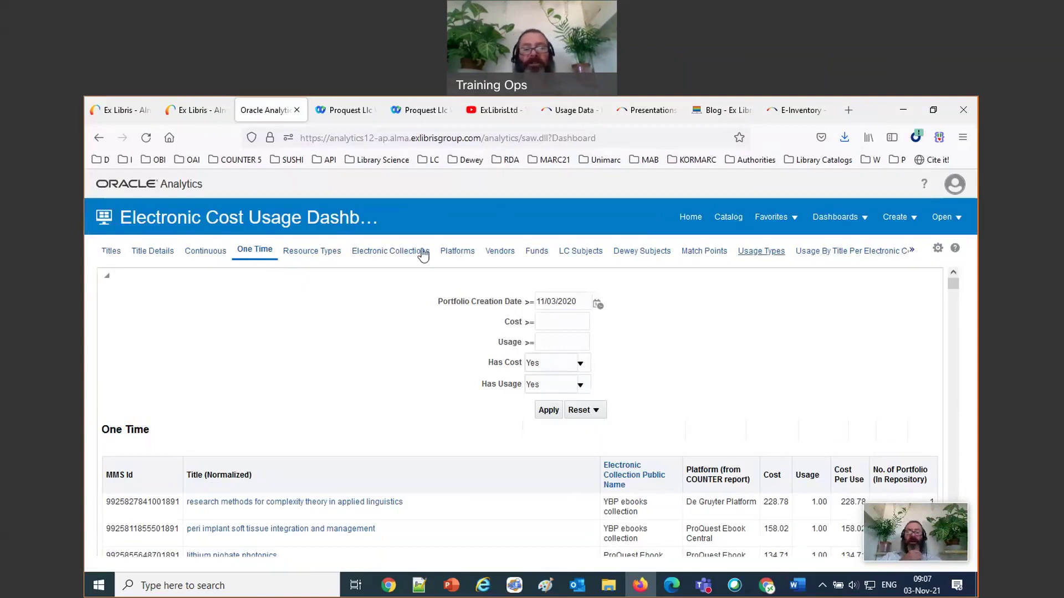
pyautogui.click(457, 256)
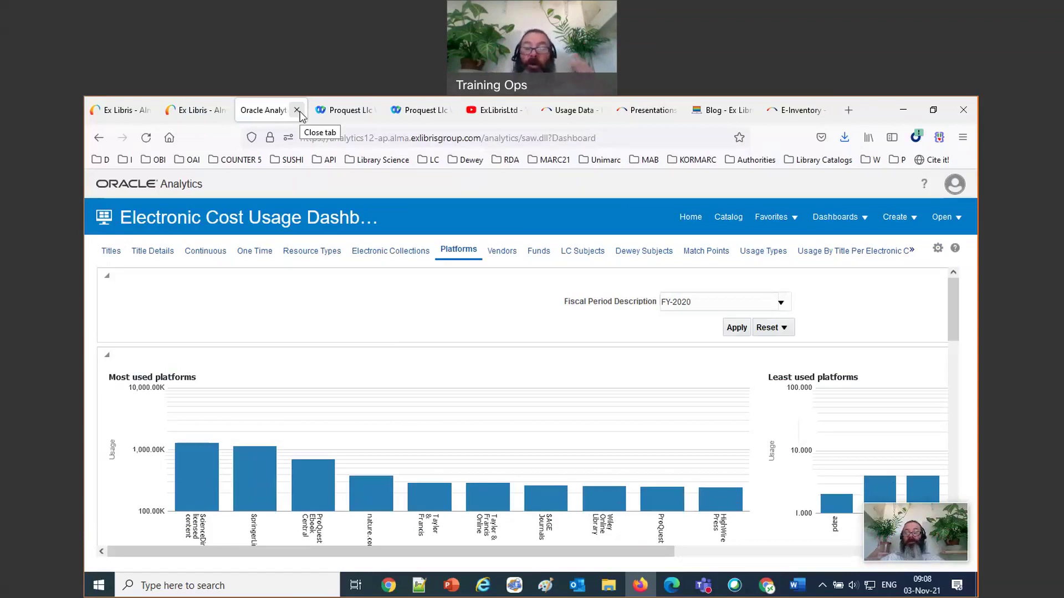
# Return to the catalog and look through the reports in the shared Alma Acquisitions Reports folder
pyautogui.click(893, 218)
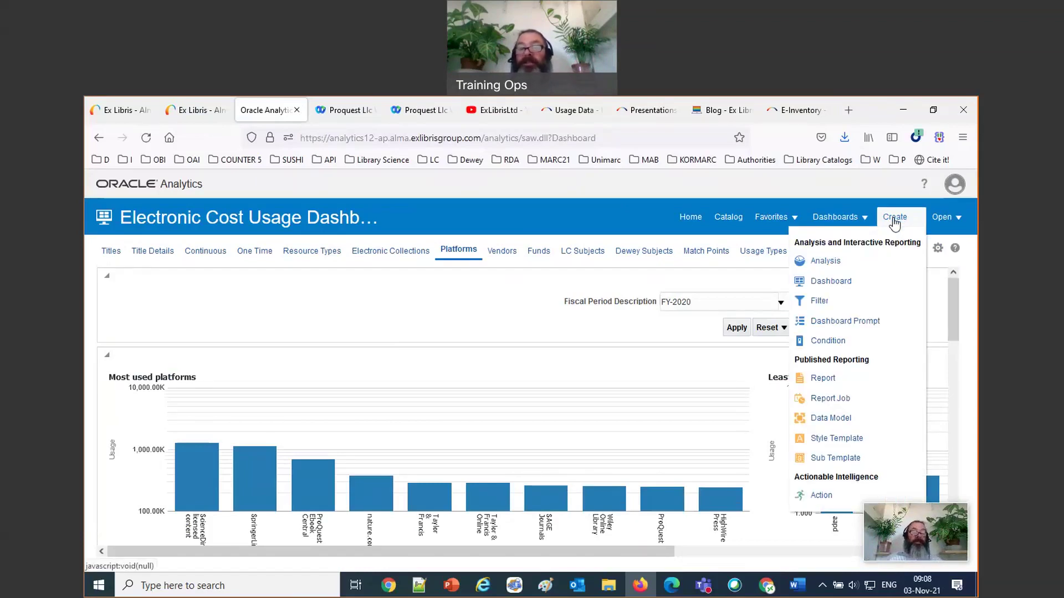
pyautogui.click(729, 221)
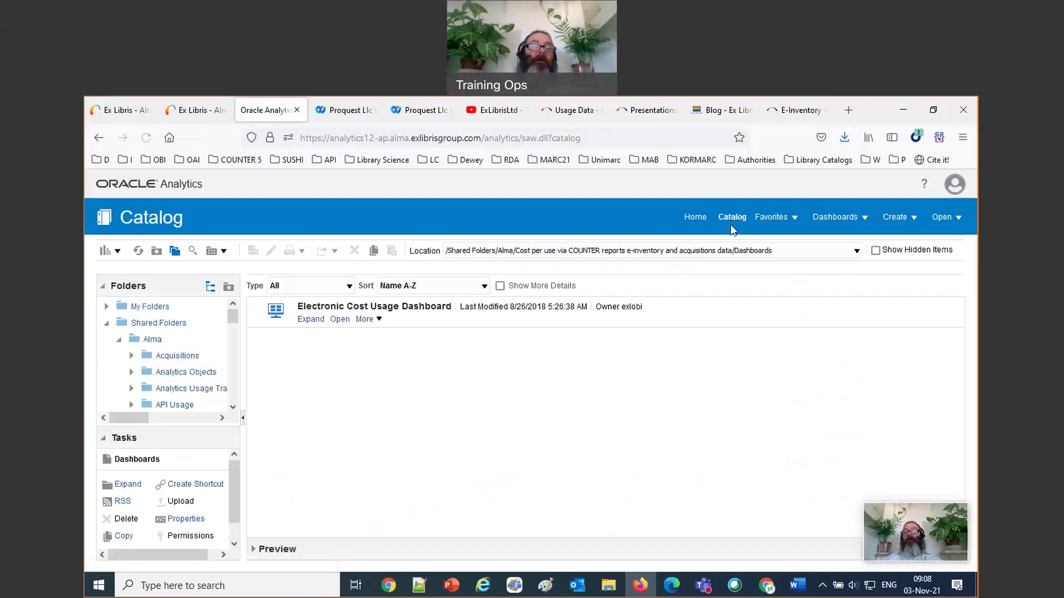
pyautogui.click(172, 357)
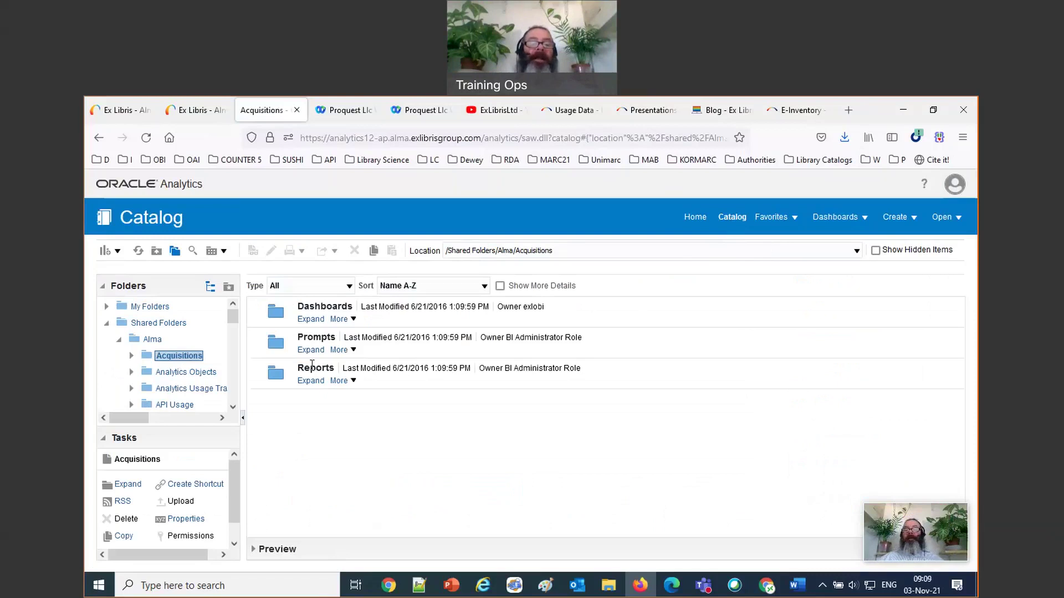
pyautogui.click(308, 382)
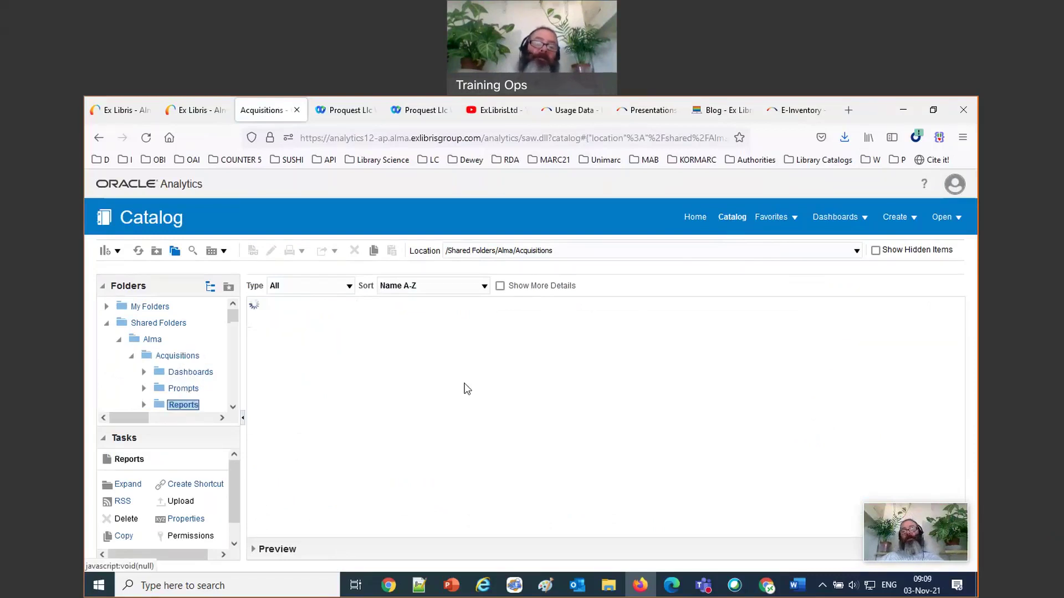
pyautogui.scroll(-15, 465, 391)
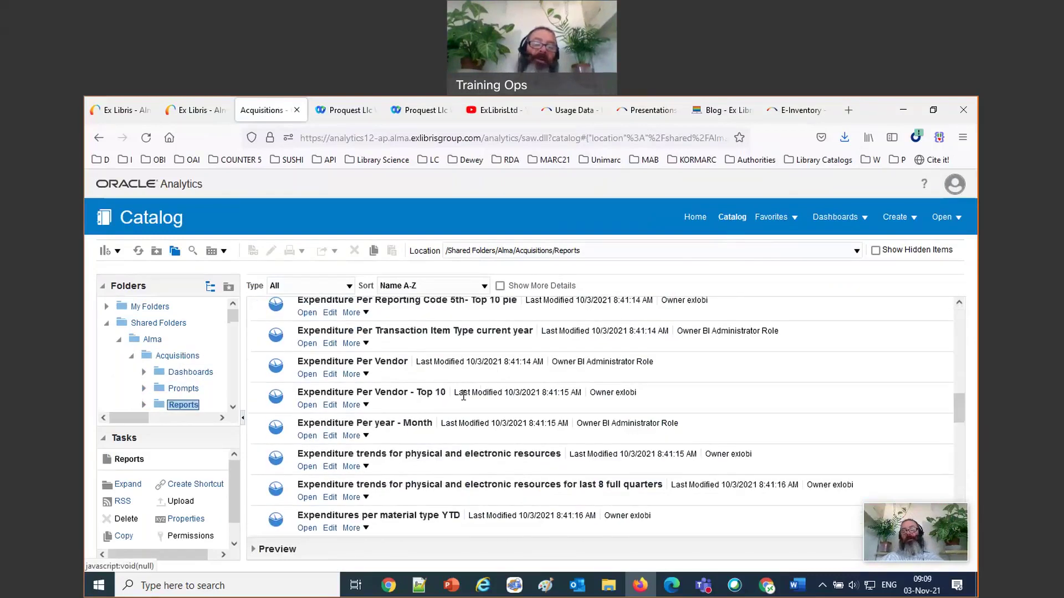
pyautogui.scroll(-5, 454, 407)
pyautogui.scroll(20, 451, 410)
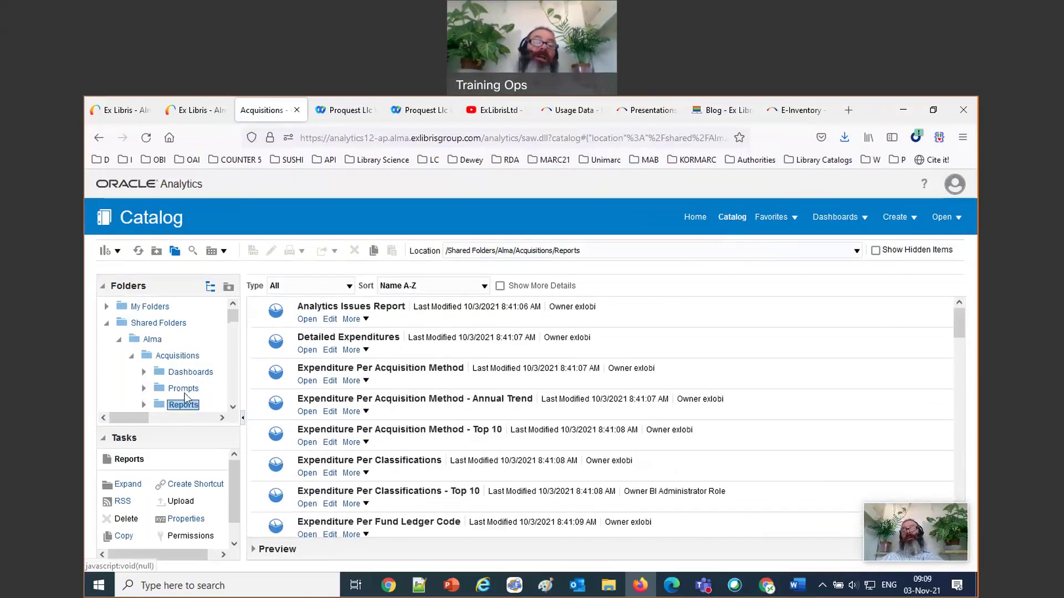
# Open the shared Acquisitions Dashboard and filter its Annual Trend charts to fiscal year FY-2020
pyautogui.click(187, 374)
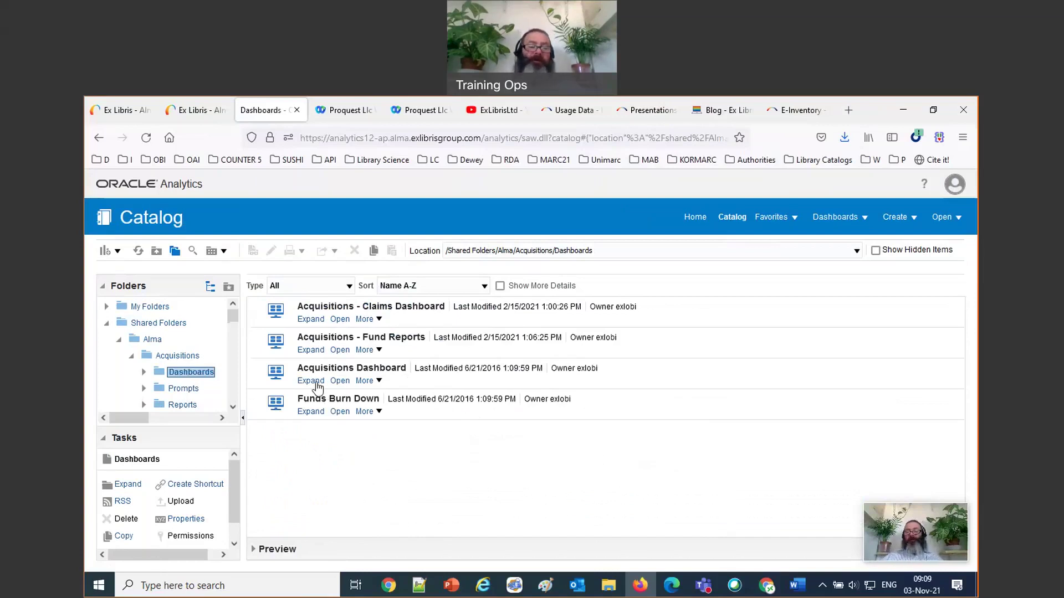
pyautogui.click(339, 382)
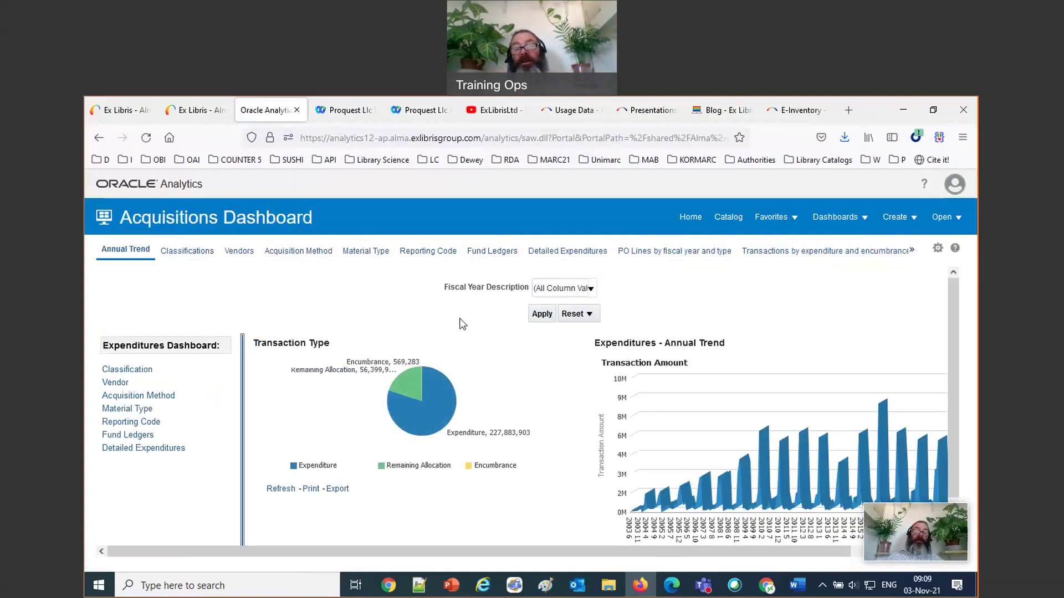
pyautogui.click(591, 290)
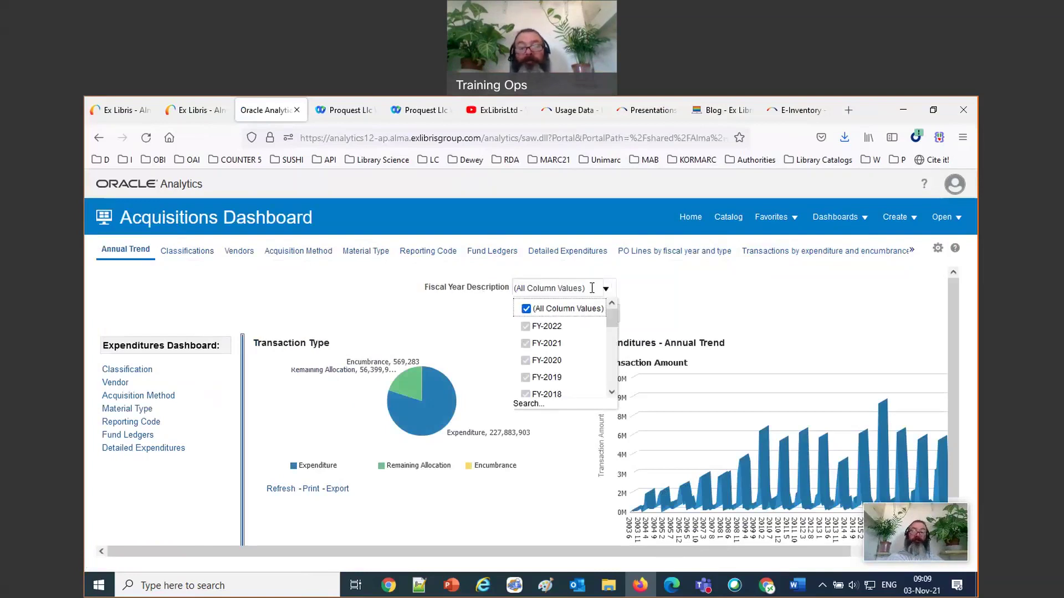
pyautogui.click(526, 309)
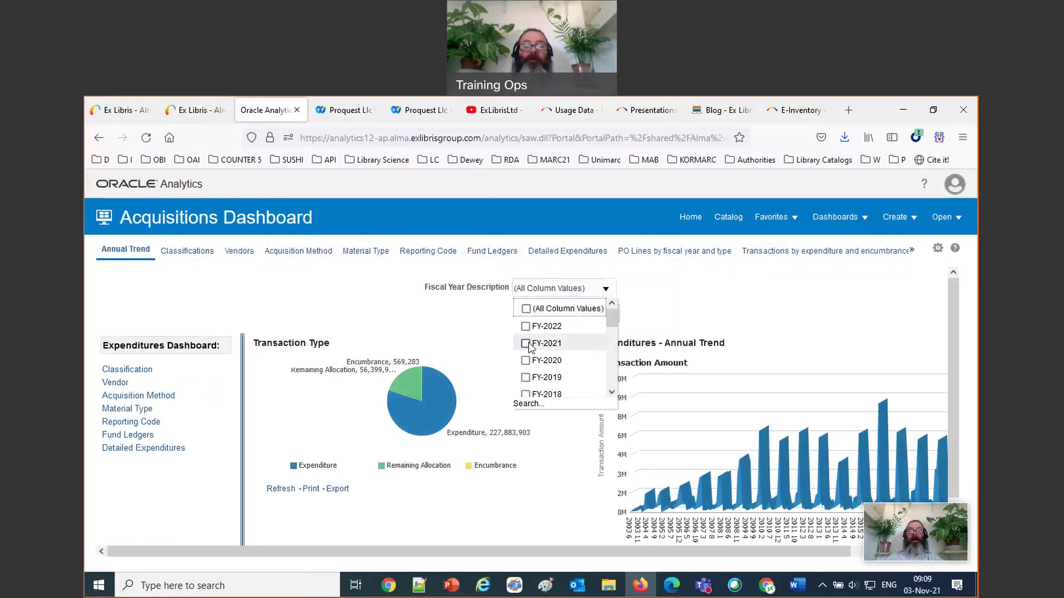
pyautogui.click(525, 361)
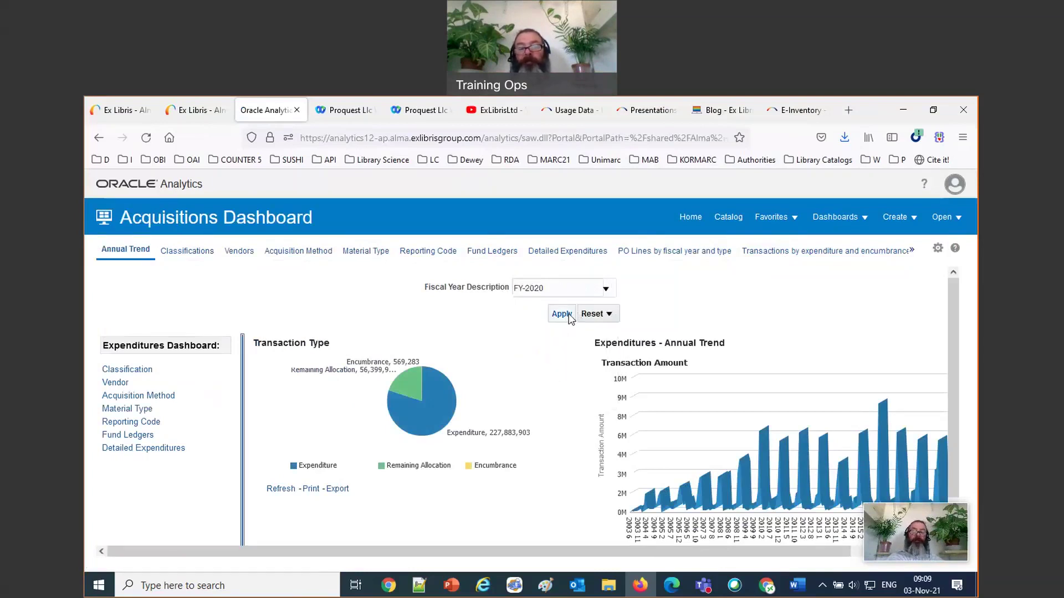
pyautogui.click(562, 314)
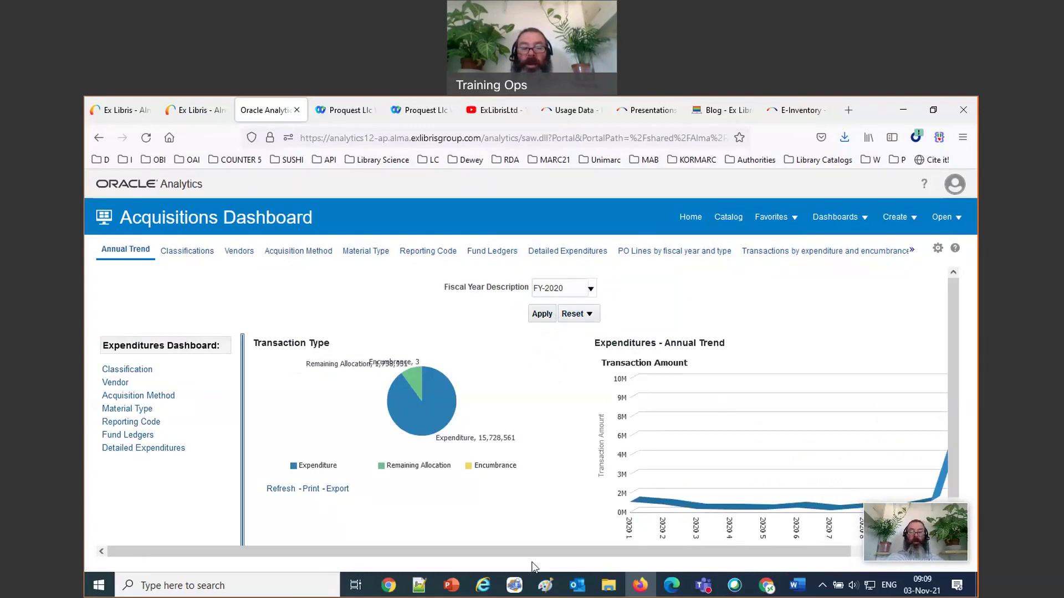
pyautogui.moveTo(532, 554); pyautogui.dragTo(662, 552)
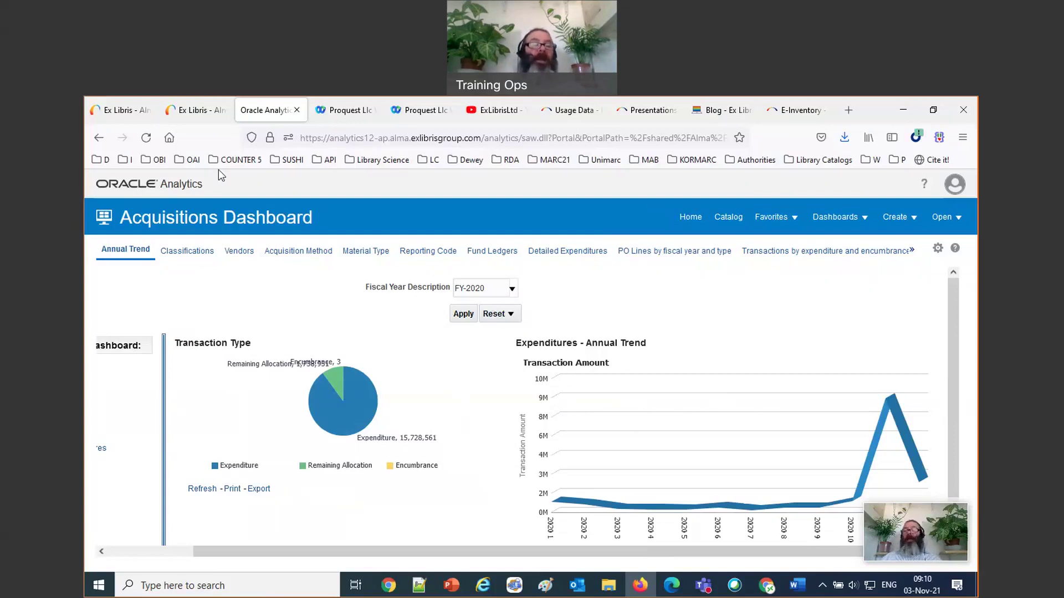
# Examine the Expenditures per Classification chart and the FY-2020 table on the dashboard's Classifications page
pyautogui.click(190, 256)
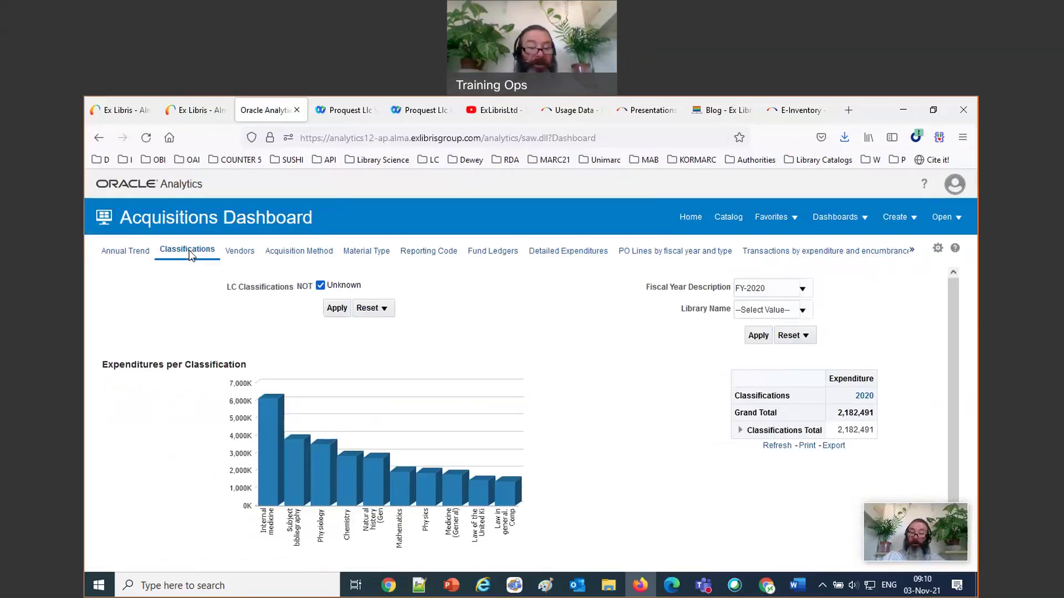
pyautogui.scroll(-1, 254, 481)
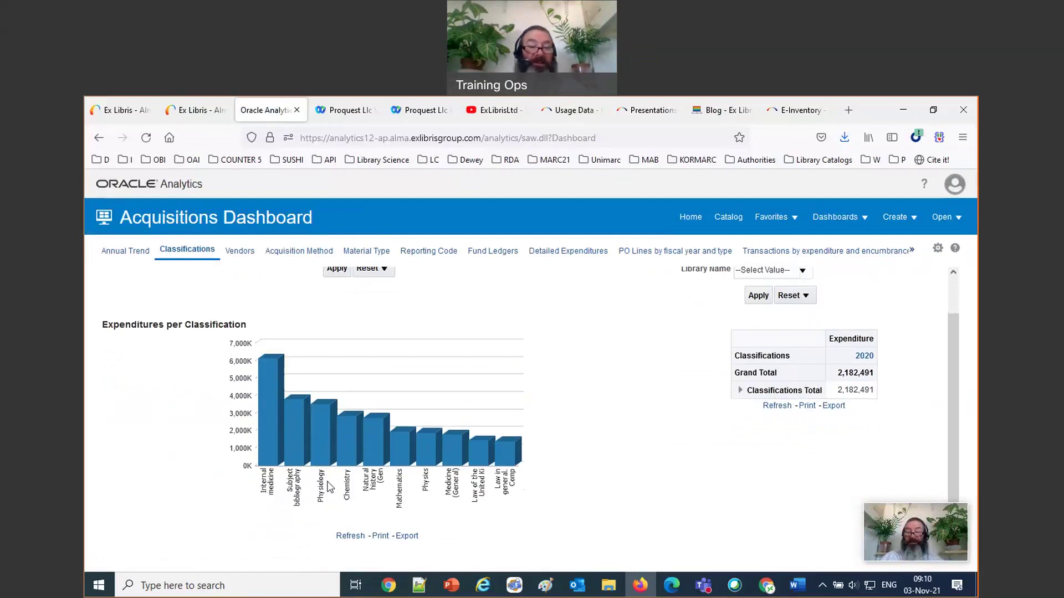
pyautogui.scroll(1, 343, 486)
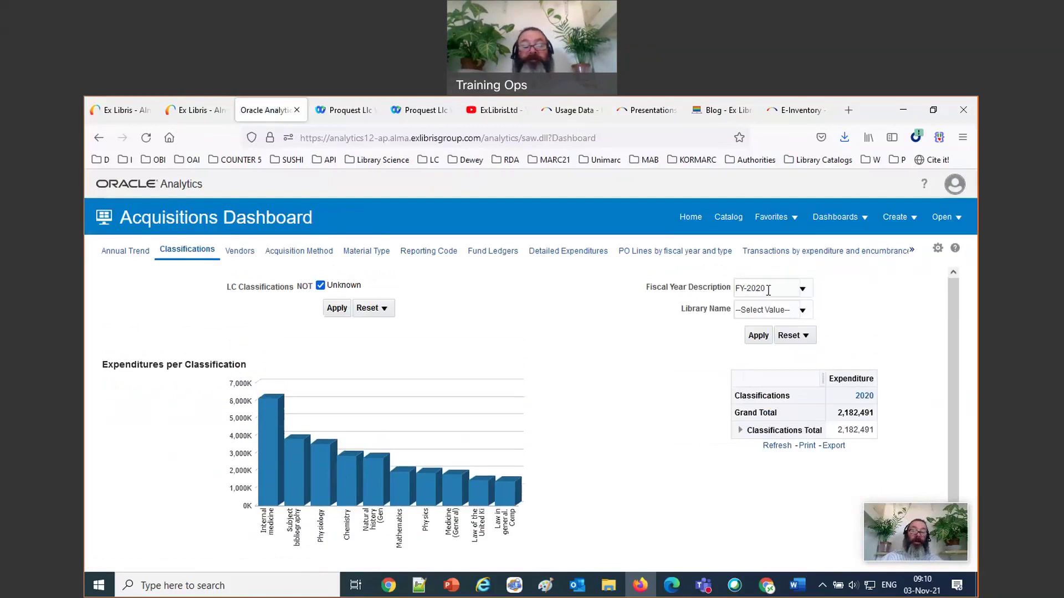
pyautogui.moveTo(414, 498)
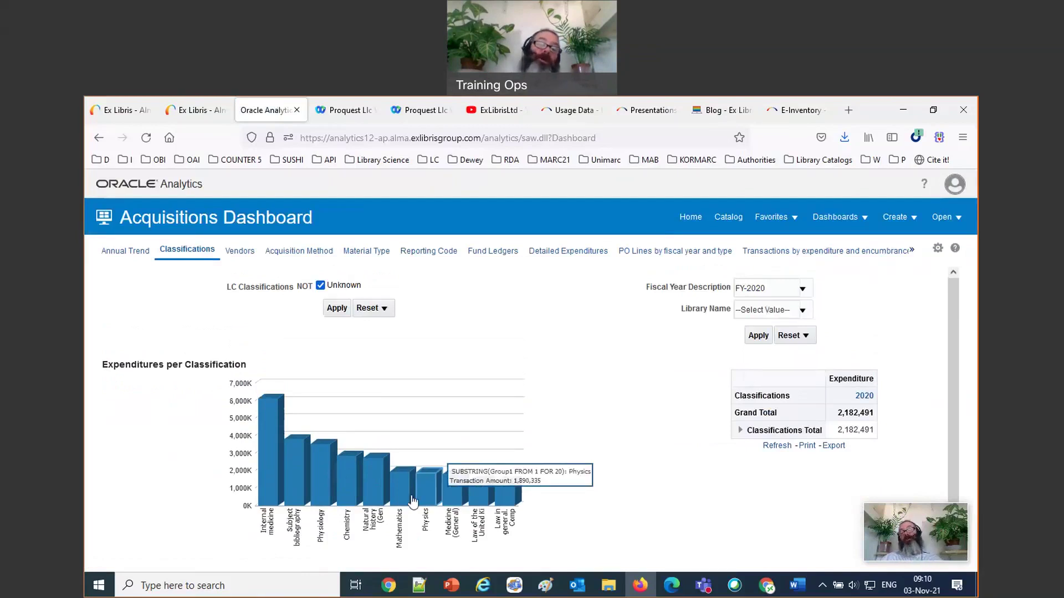
pyautogui.moveTo(282, 438)
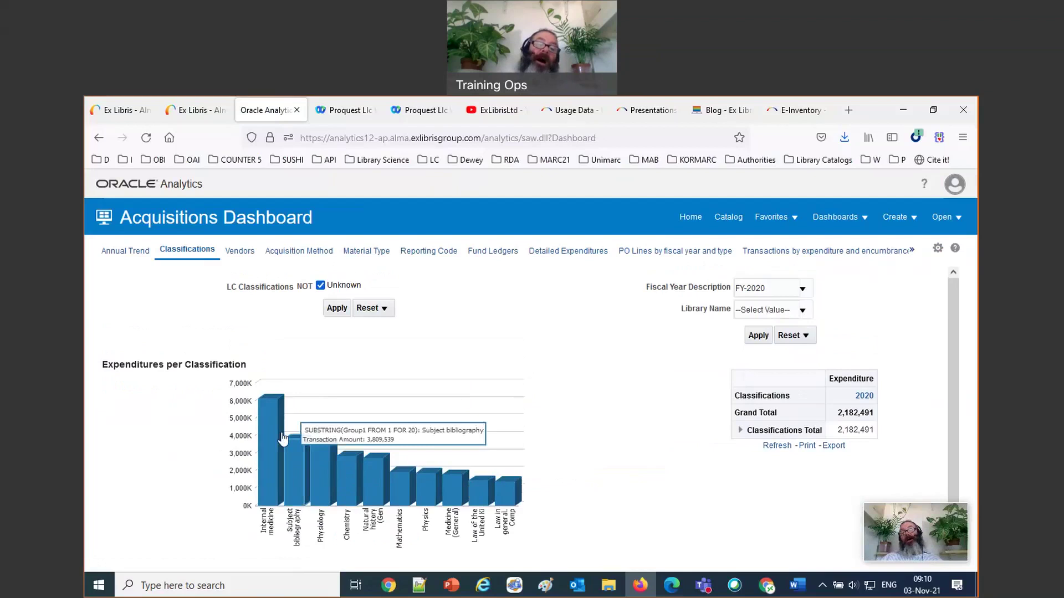
pyautogui.moveTo(286, 468)
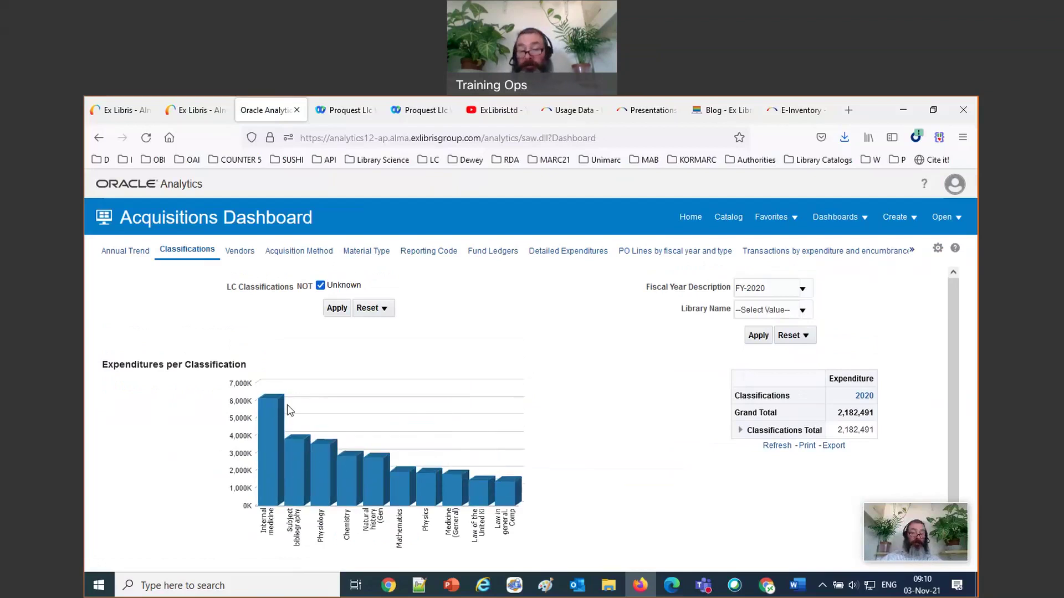
# View the dashboard's Vendors and Acquisition Method pages for FY-2020
pyautogui.click(244, 252)
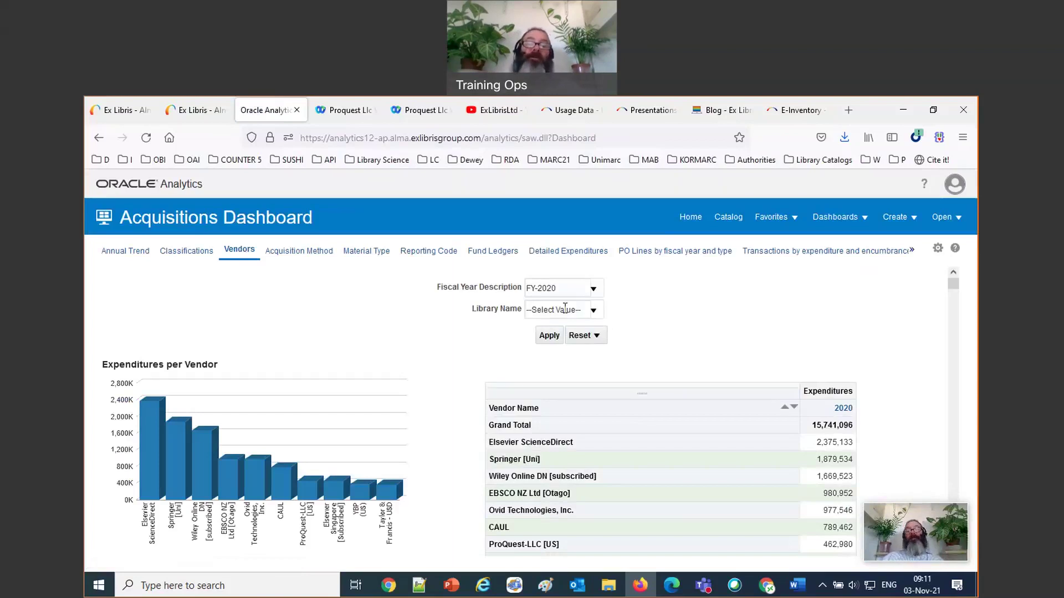
pyautogui.click(313, 259)
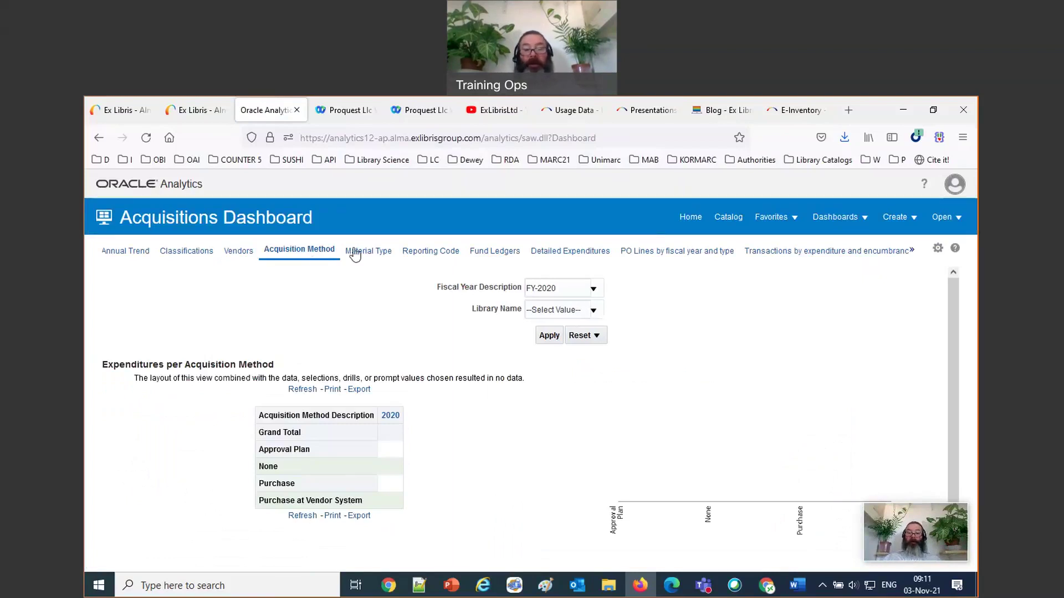
pyautogui.scroll(-1, 667, 415)
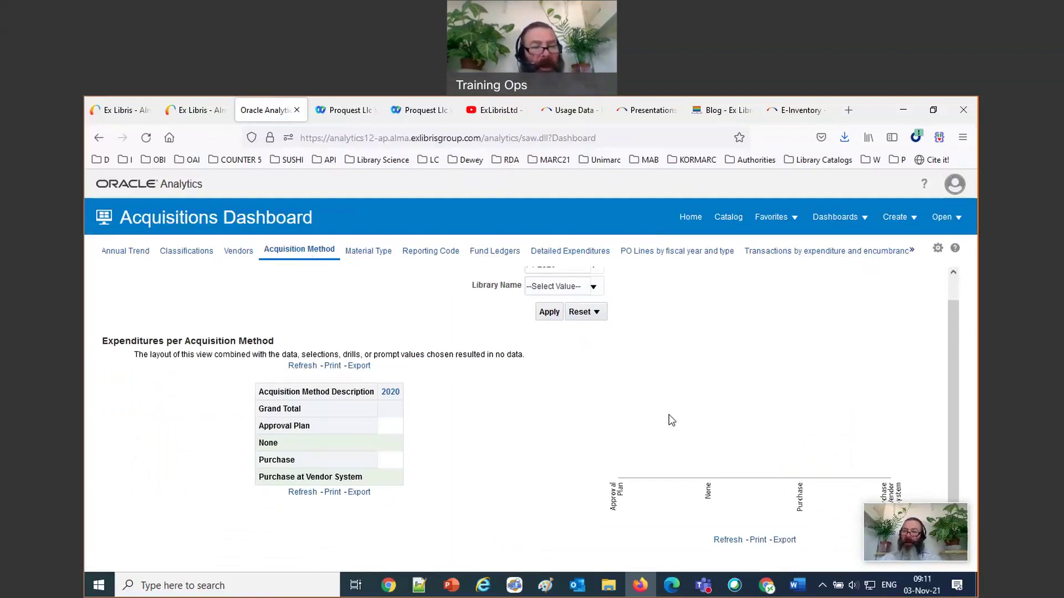
pyautogui.scroll(1, 671, 420)
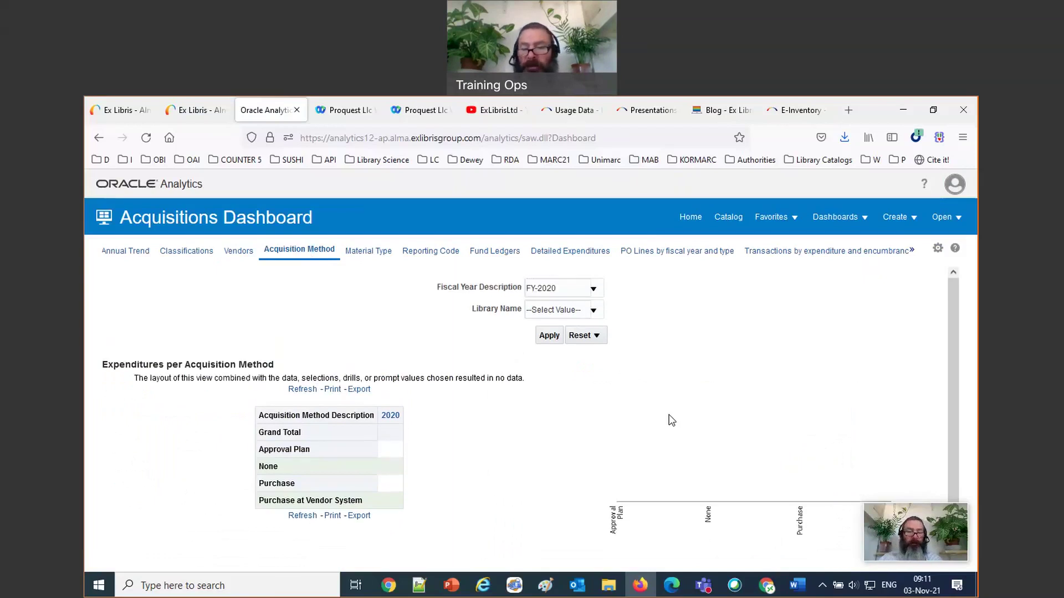
pyautogui.scroll(-1, 669, 420)
pyautogui.scroll(1, 669, 420)
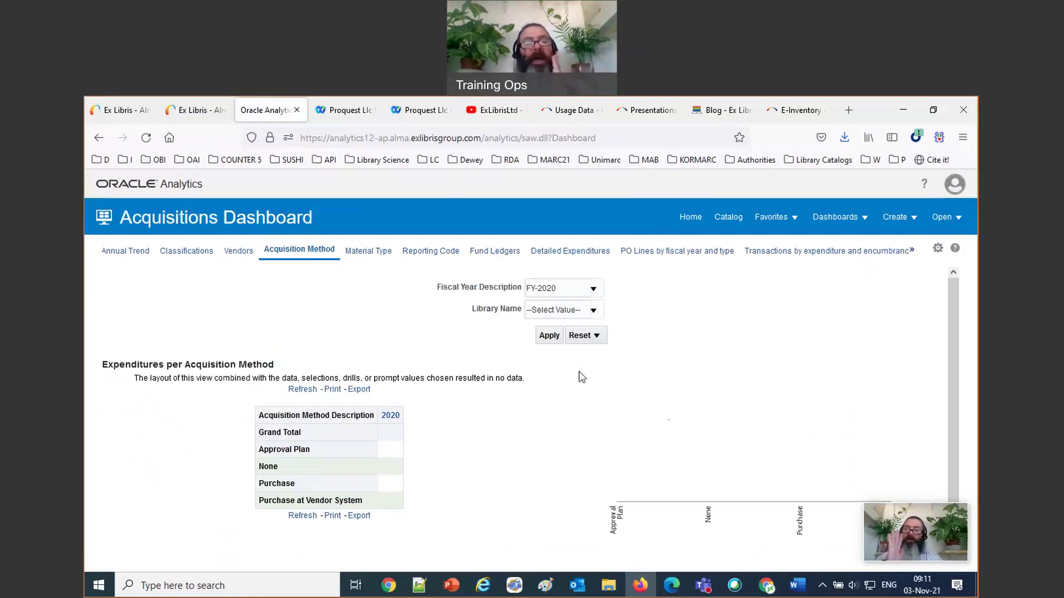
# View the expenditures on the Material Type page and look across the Reporting Code page's table columns
pyautogui.click(368, 256)
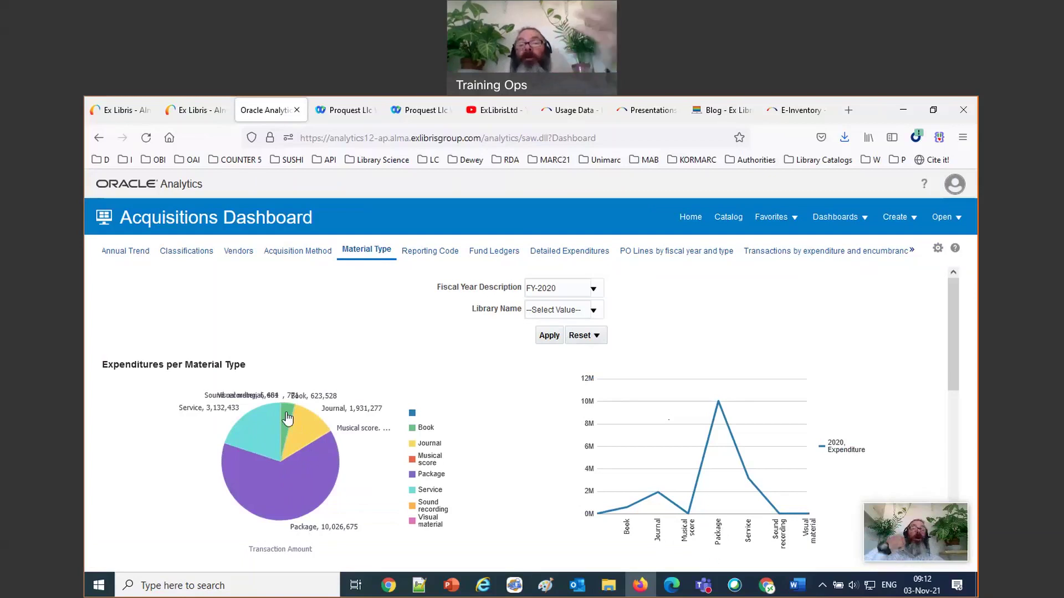
pyautogui.click(431, 256)
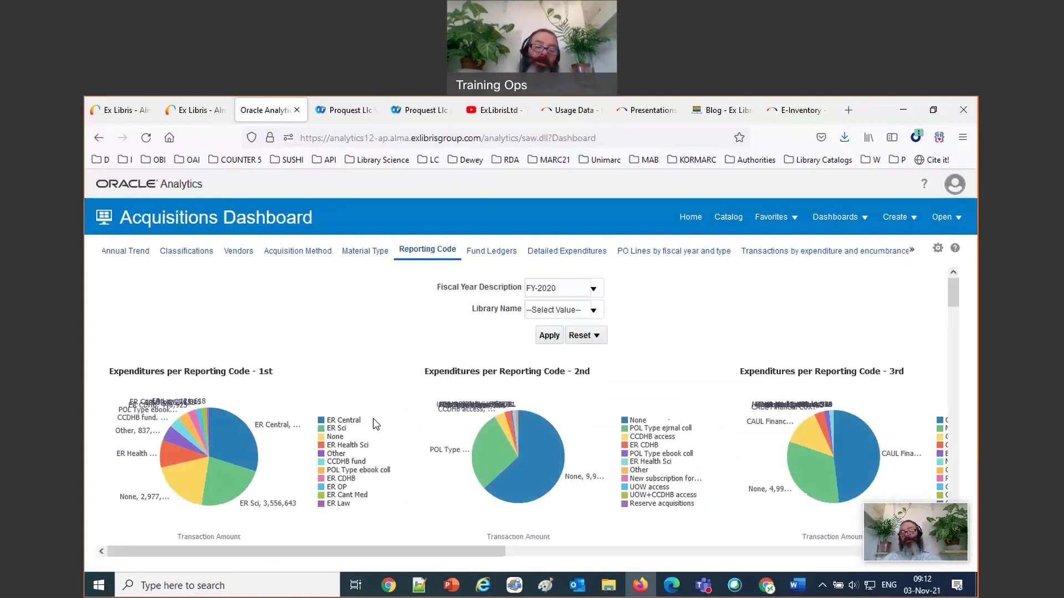
pyautogui.scroll(-8, 366, 425)
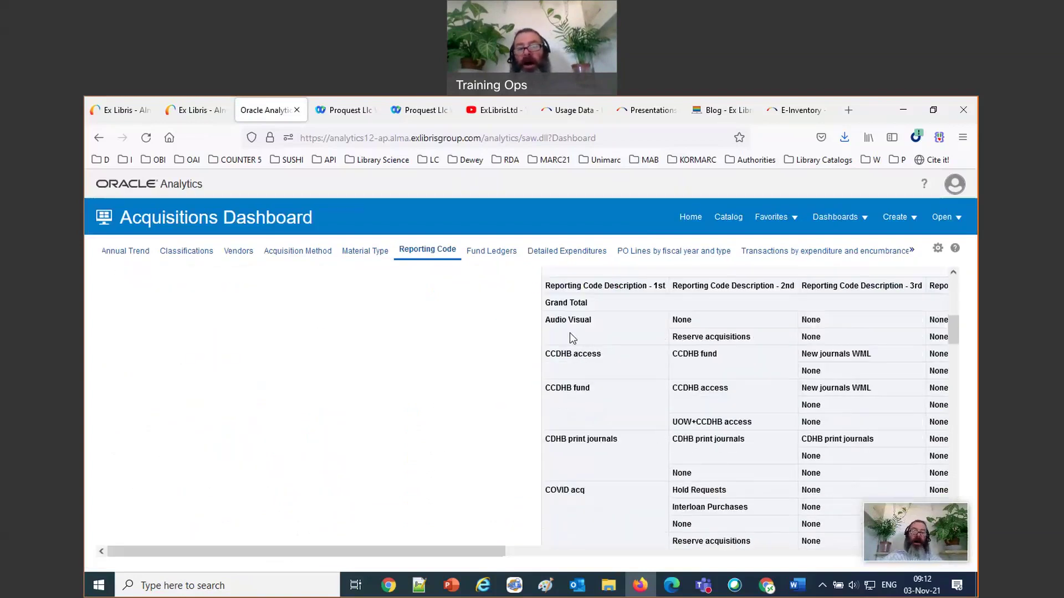
pyautogui.moveTo(476, 552); pyautogui.dragTo(753, 538)
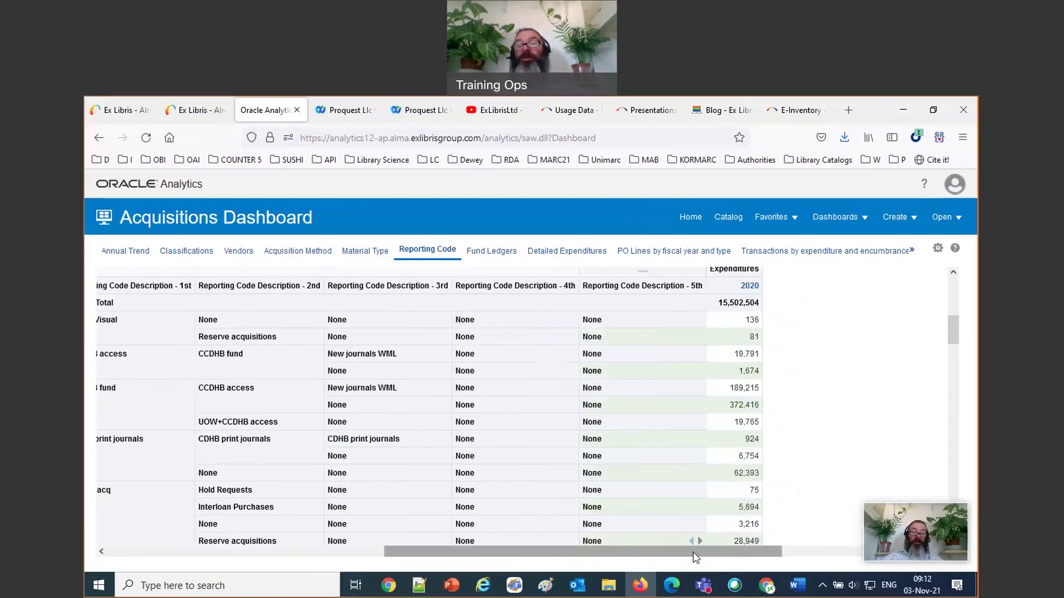
pyautogui.moveTo(700, 550); pyautogui.dragTo(469, 572)
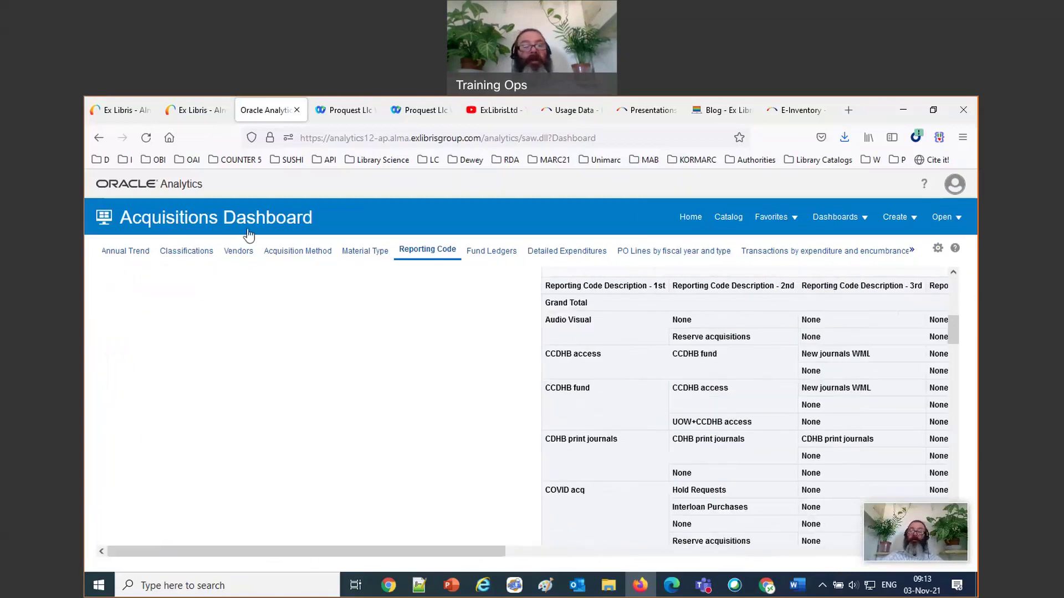
# Switch to Alma and open the Funds and Ledgers list under Acquisitions
pyautogui.click(212, 114)
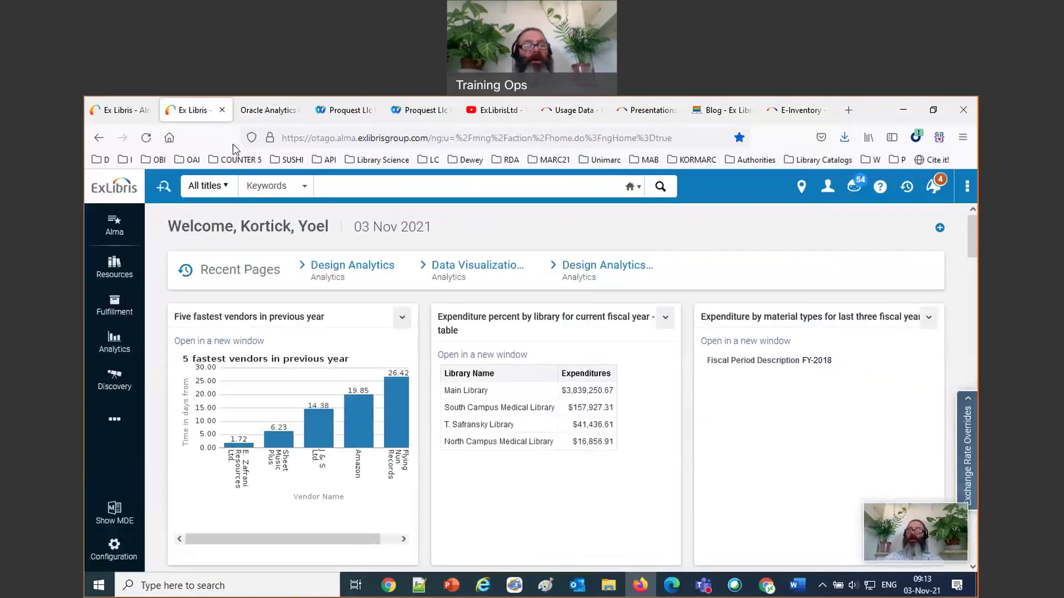
pyautogui.click(121, 428)
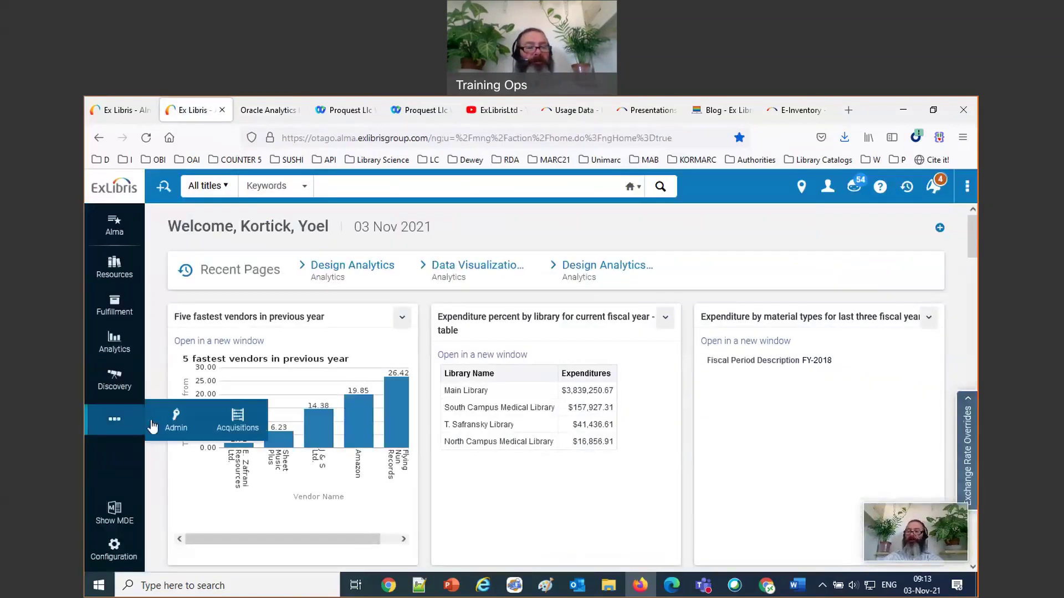
pyautogui.click(232, 431)
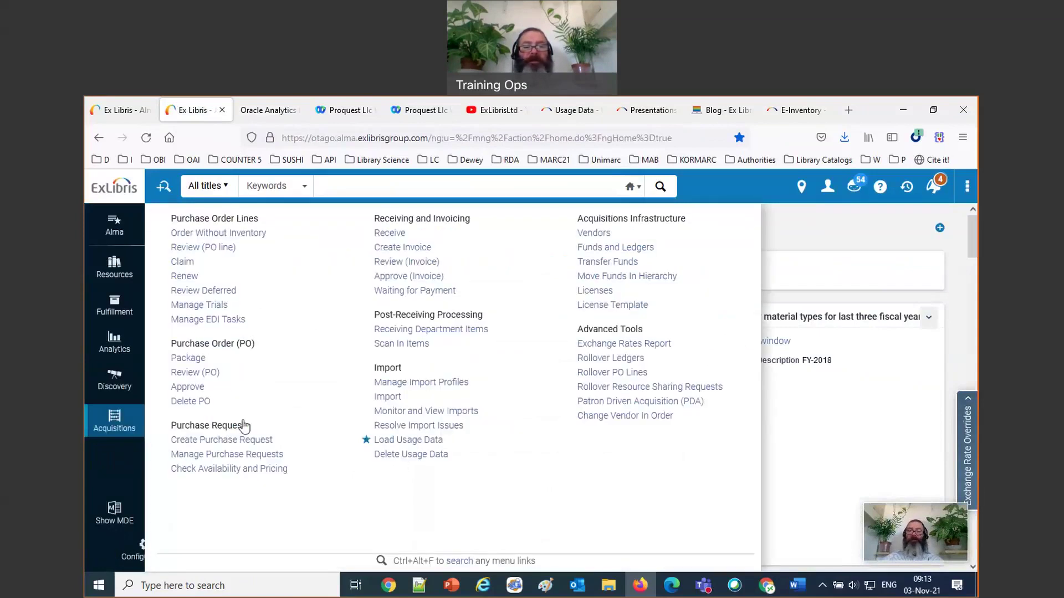
pyautogui.click(620, 248)
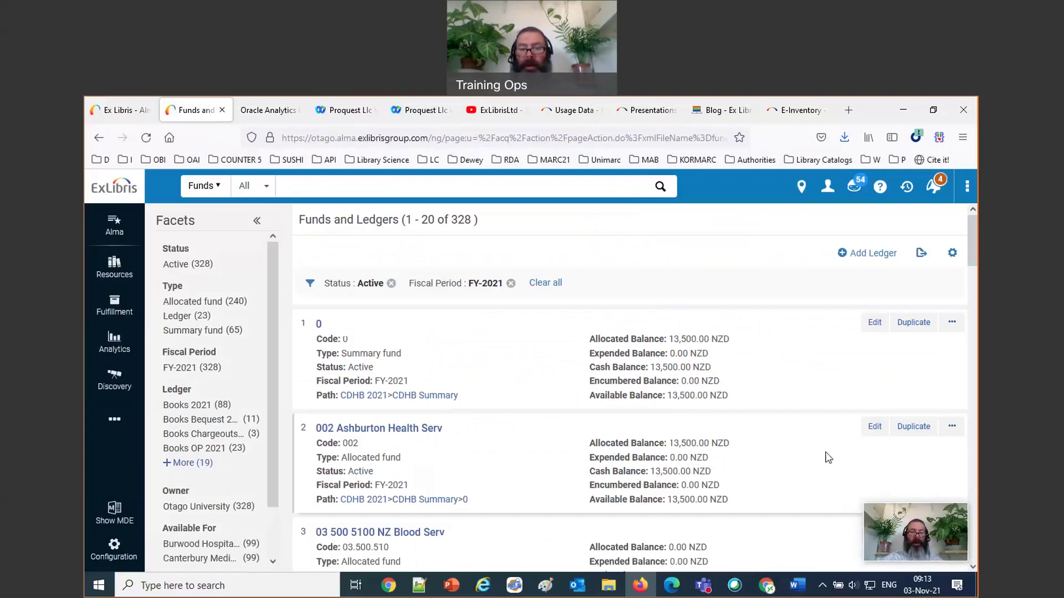
# Open the "1 Generic" allocated fund's transactions and view the details of the 13 Oct 2021 expenditure
pyautogui.scroll(-10, 842, 448)
pyautogui.scroll(3, 820, 463)
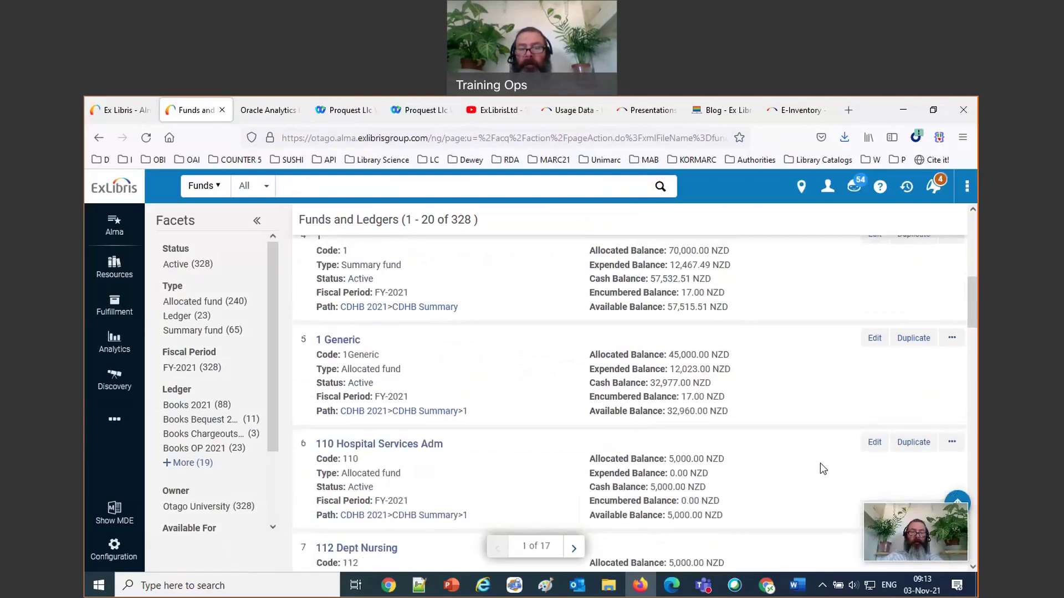
pyautogui.click(875, 341)
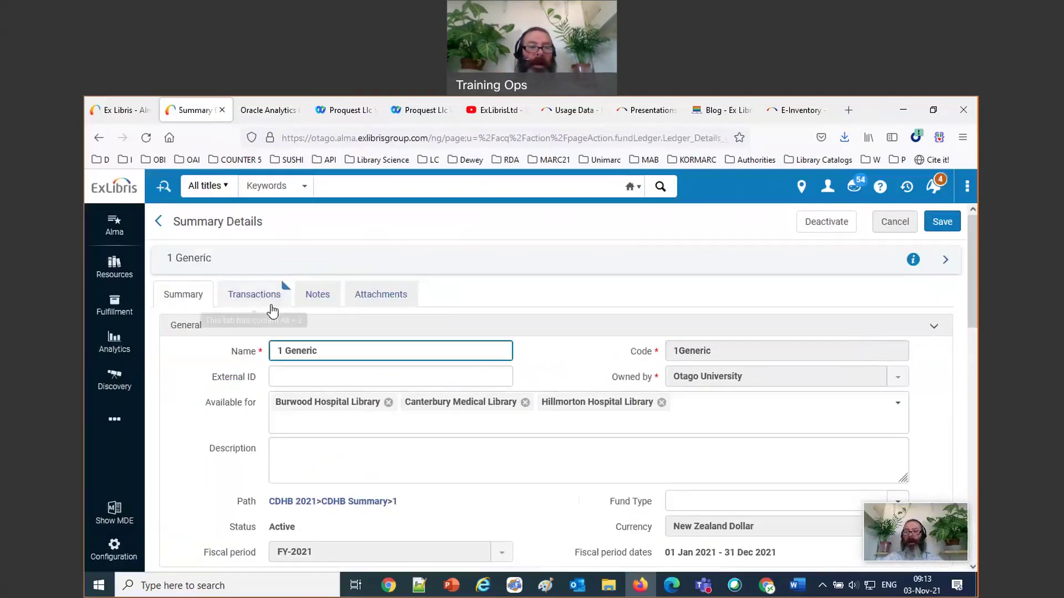
pyautogui.click(256, 297)
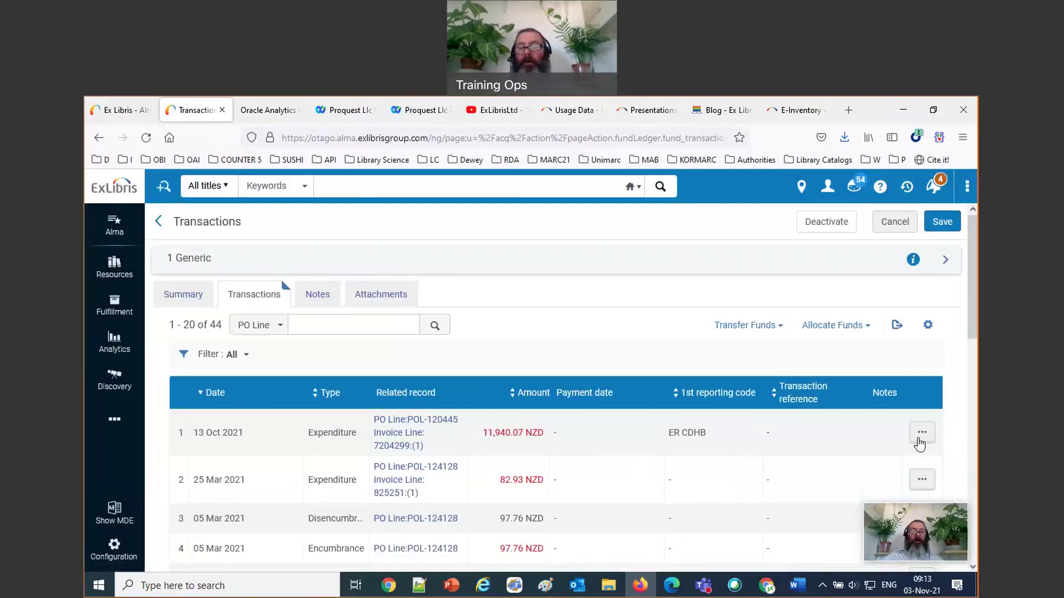
pyautogui.click(922, 433)
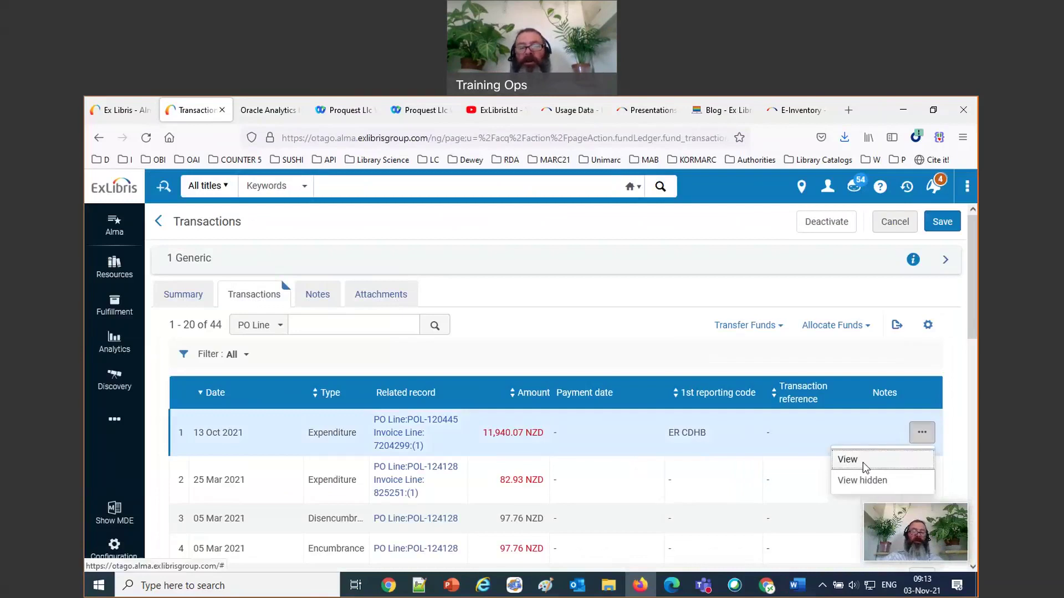
pyautogui.click(867, 464)
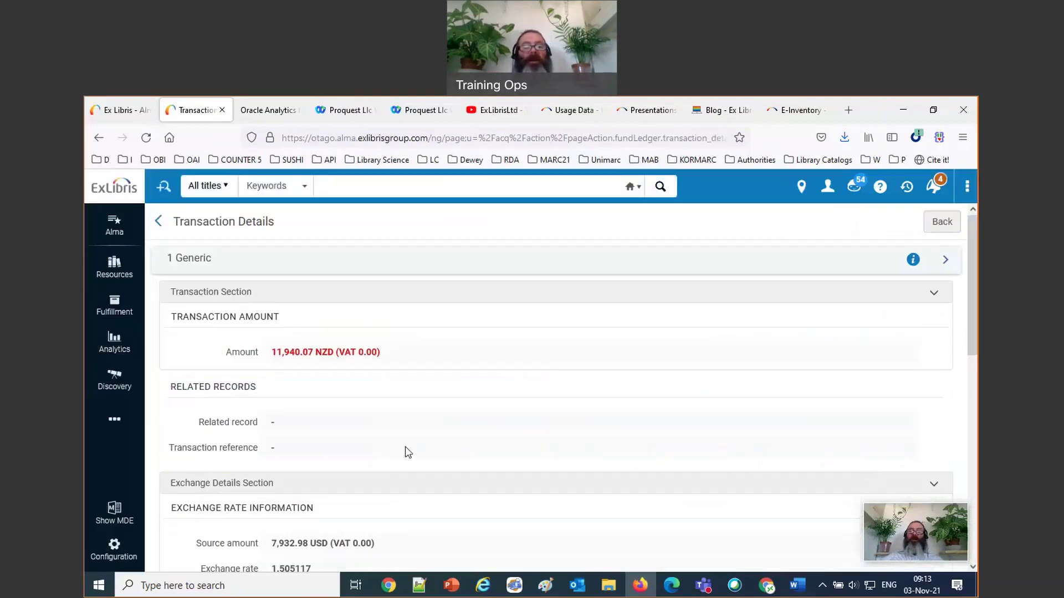
# Examine the transaction's exchange and fund details, and highlight its source amount
pyautogui.scroll(-3, 405, 446)
pyautogui.scroll(-2, 412, 457)
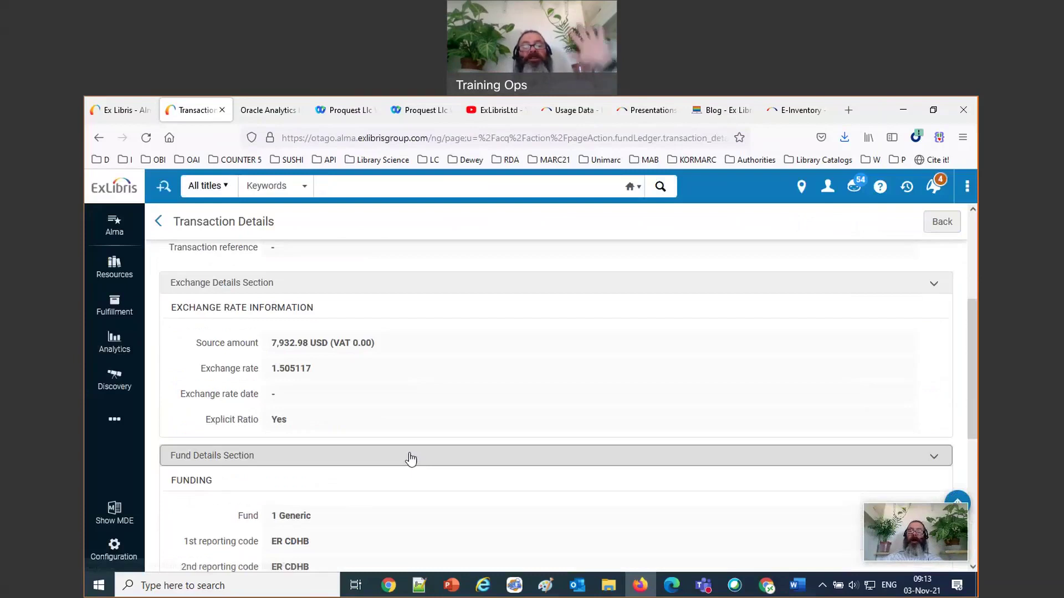
pyautogui.scroll(3, 411, 458)
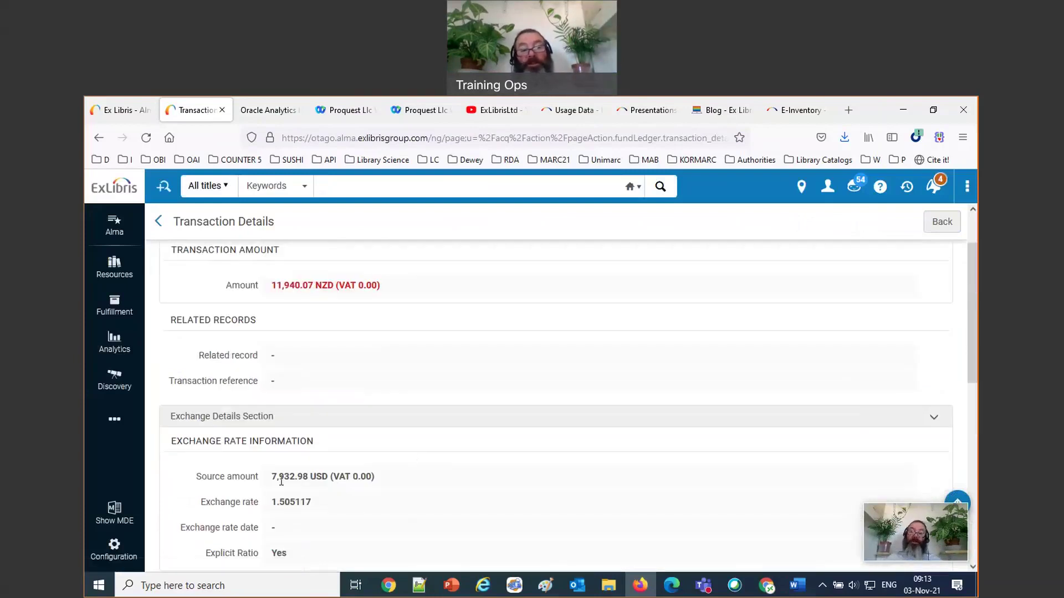
pyautogui.tripleClick(317, 478)
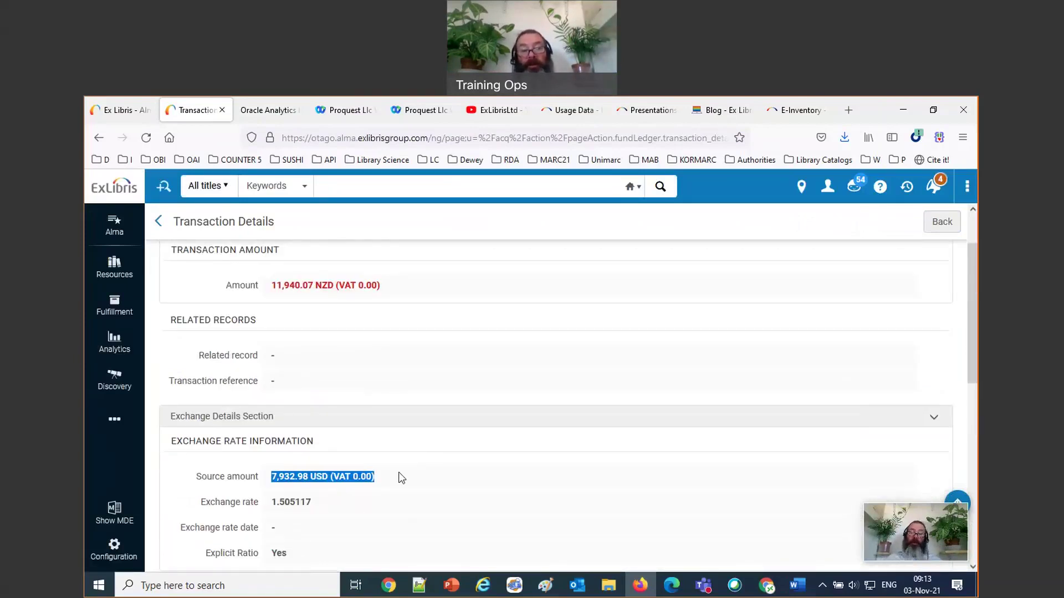
# Highlight the transaction amount and examine the exchange rate, fund reporting codes and creation information of the transaction
pyautogui.doubleClick(228, 286)
pyautogui.keyDown('shift'); pyautogui.click(420, 287); pyautogui.keyUp('shift')
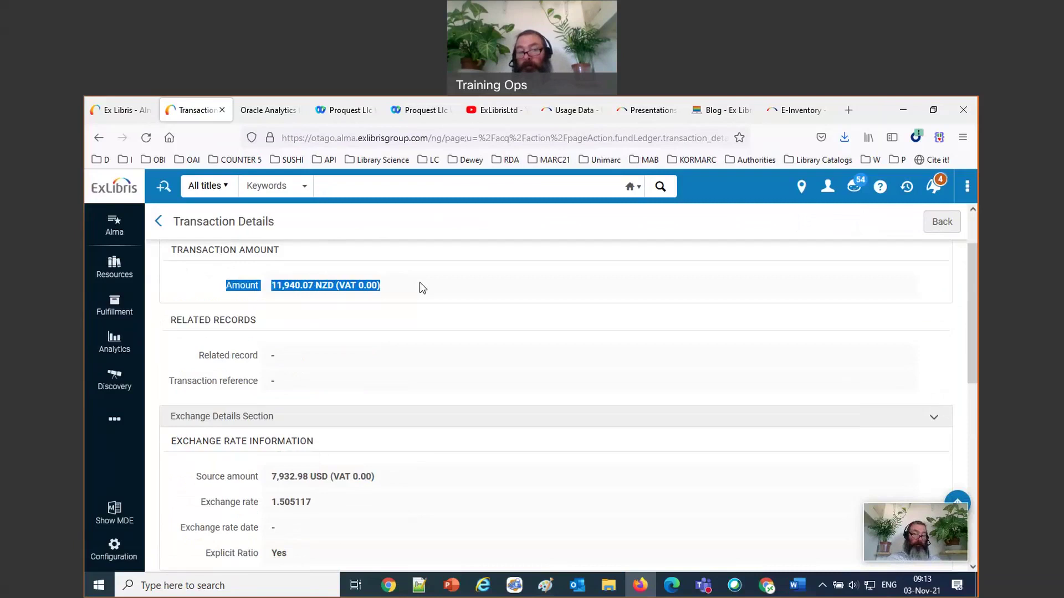
pyautogui.click(440, 322)
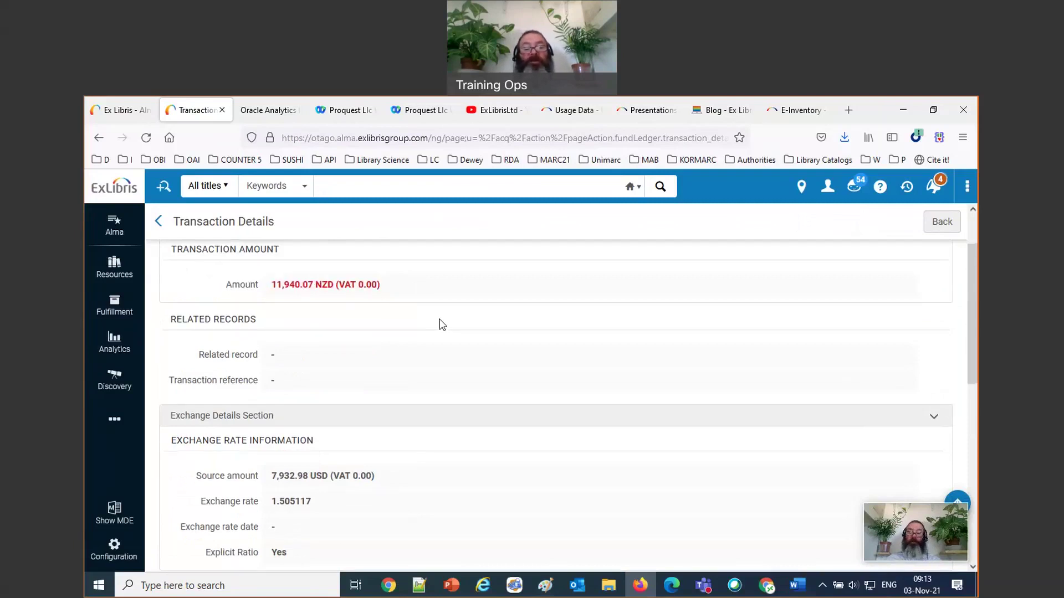
pyautogui.scroll(-2, 440, 322)
pyautogui.scroll(-1, 442, 327)
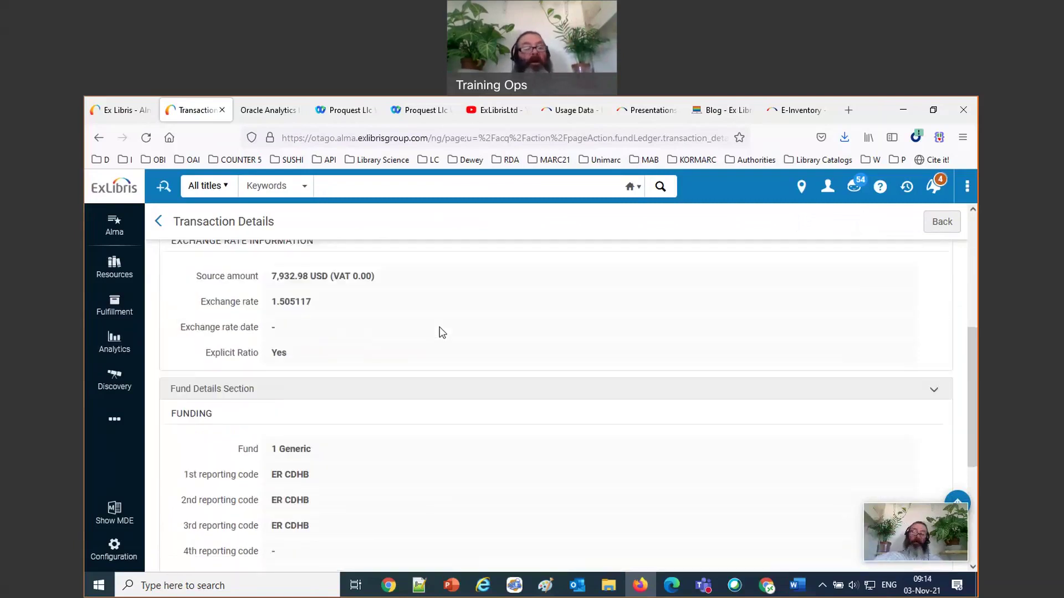
pyautogui.scroll(1, 442, 332)
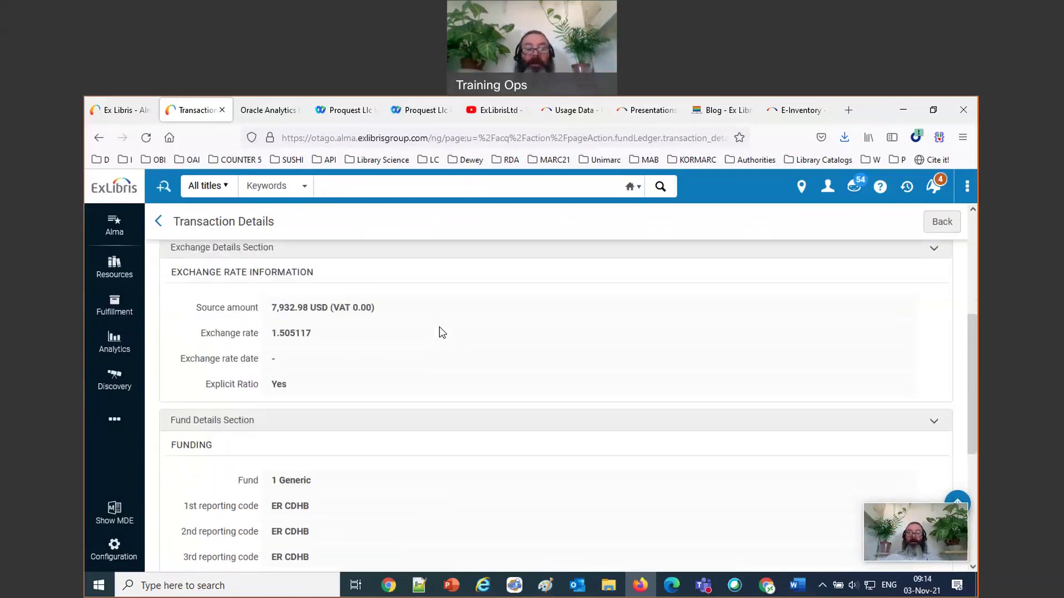
pyautogui.scroll(-2, 442, 332)
pyautogui.scroll(1, 443, 338)
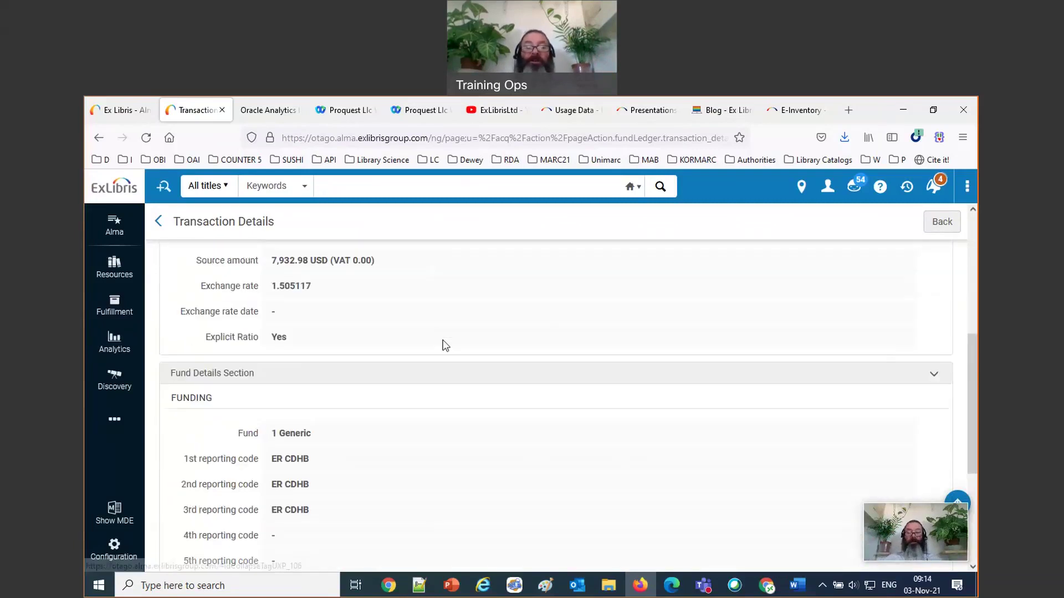
pyautogui.scroll(-3, 445, 344)
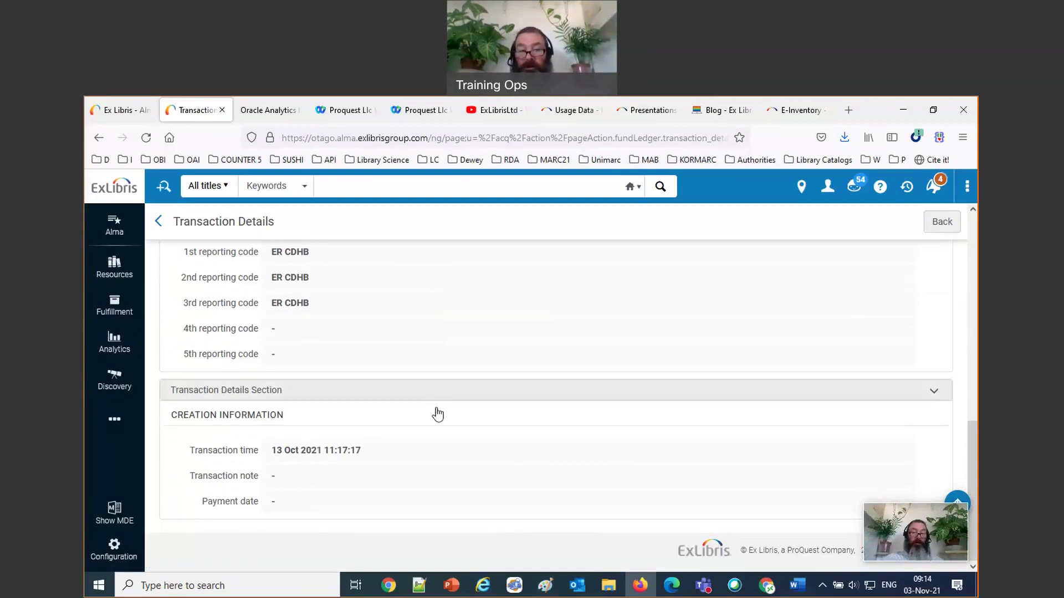
# Return to the transaction amount and highlight its currency code
pyautogui.scroll(5, 437, 411)
pyautogui.moveTo(381, 353); pyautogui.dragTo(171, 222)
pyautogui.click(324, 355)
pyautogui.tripleClick(324, 354)
pyautogui.doubleClick(325, 355)
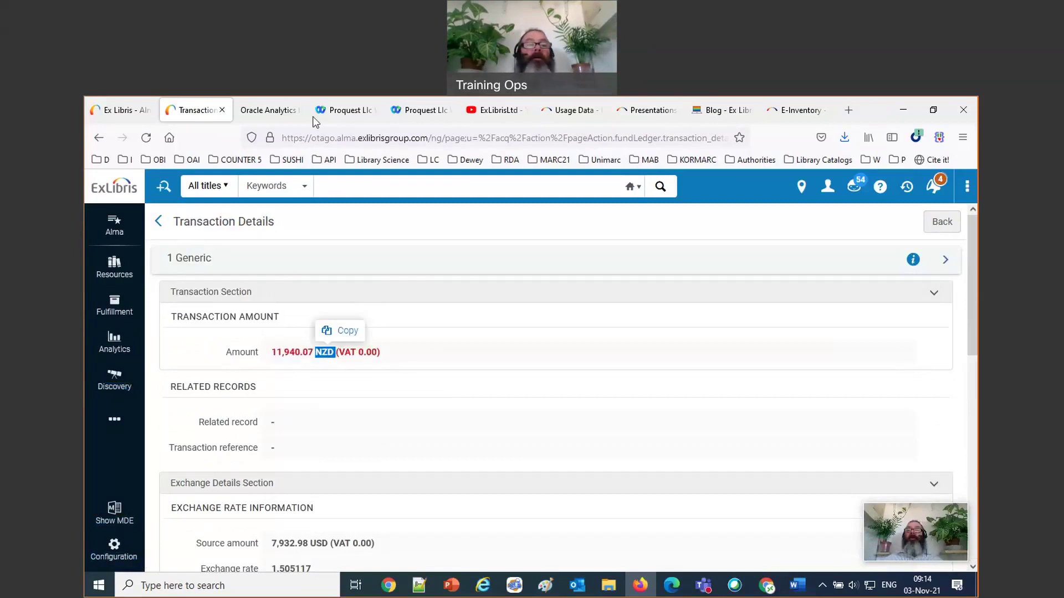
# Switch to Oracle Analytics and open the Acquisitions - Claims Dashboard from the catalog's shared Acquisitions dashboards
pyautogui.click(278, 114)
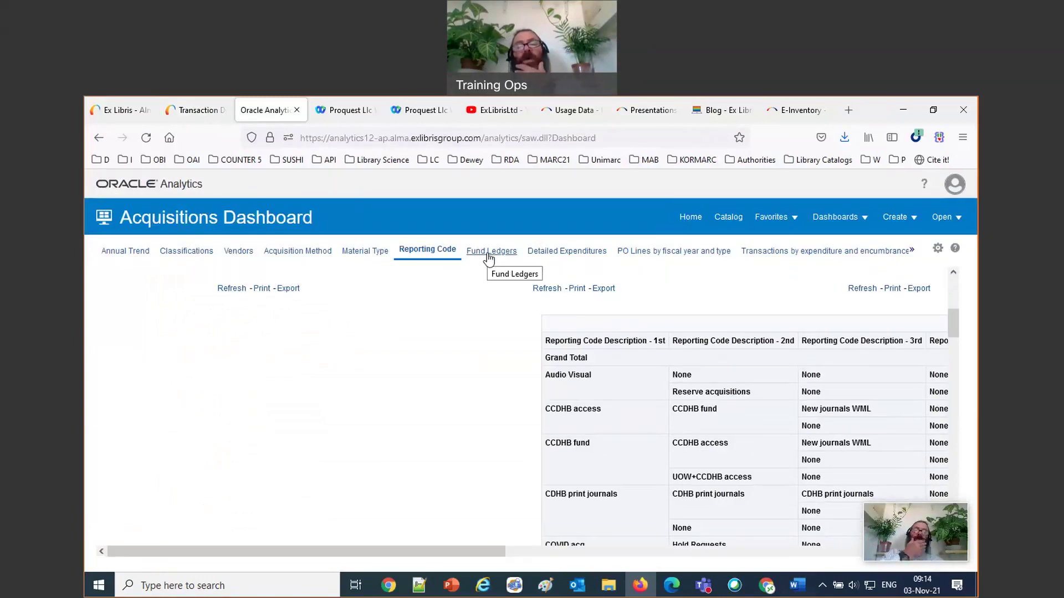
pyautogui.click(734, 220)
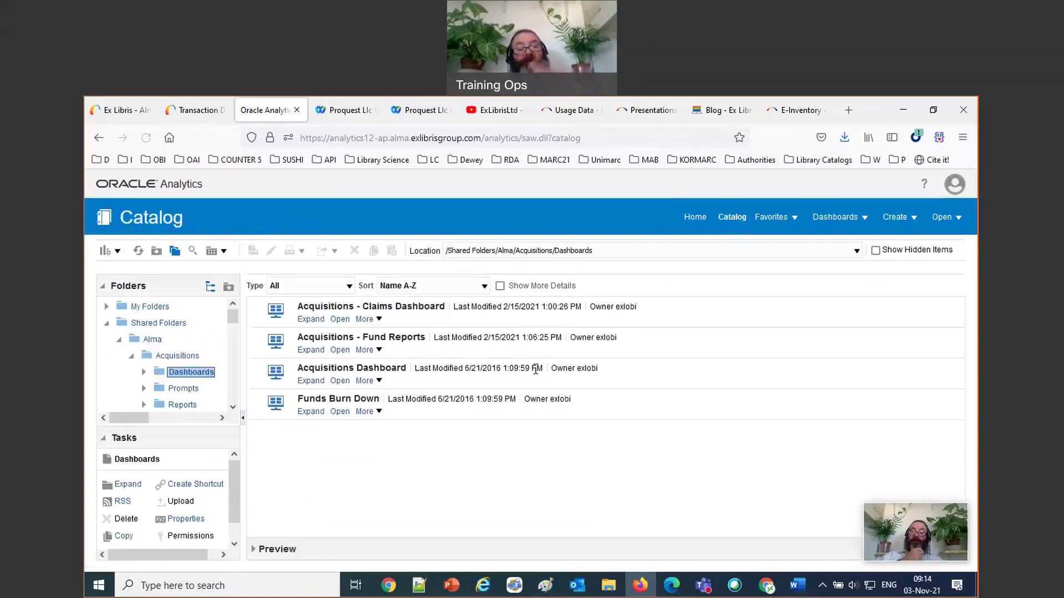
pyautogui.click(339, 320)
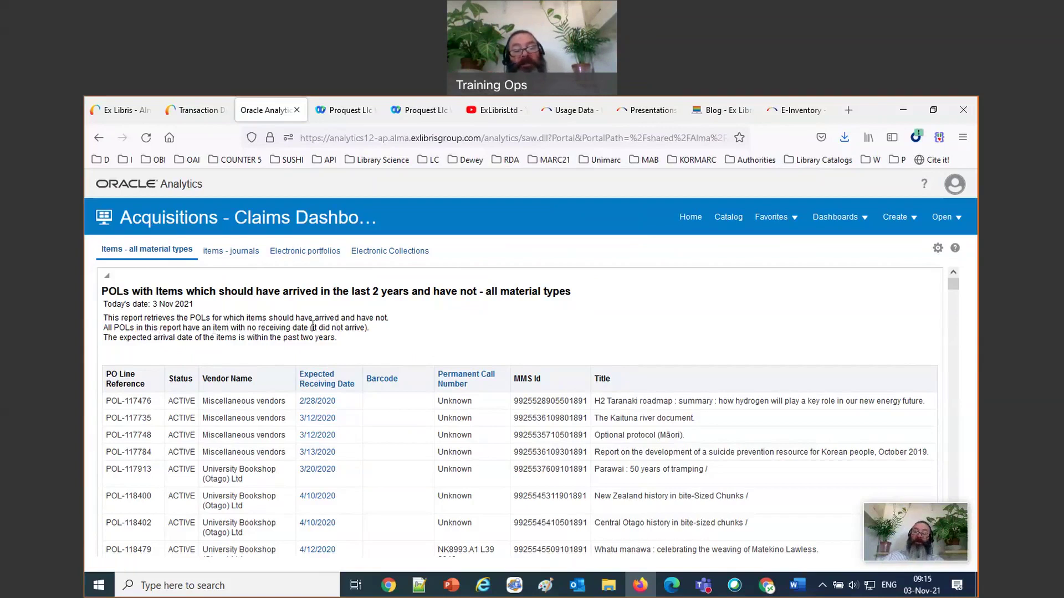
# Highlight the no-receiving-date and expected-arrival criteria in the all material types report description, and look through its overdue PO lines
pyautogui.moveTo(211, 327); pyautogui.dragTo(312, 328)
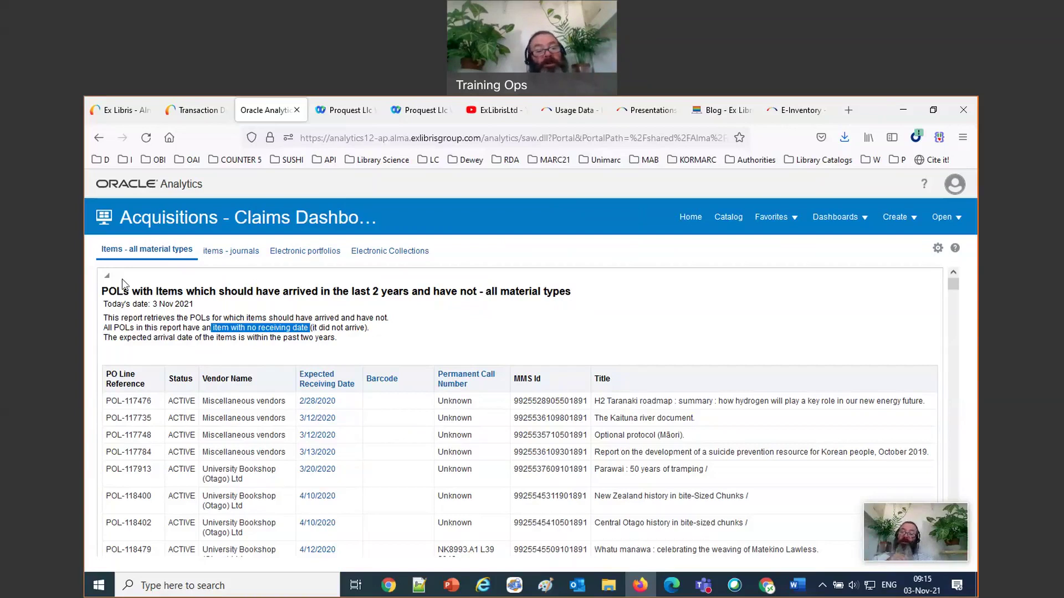
pyautogui.moveTo(338, 339); pyautogui.dragTo(102, 345)
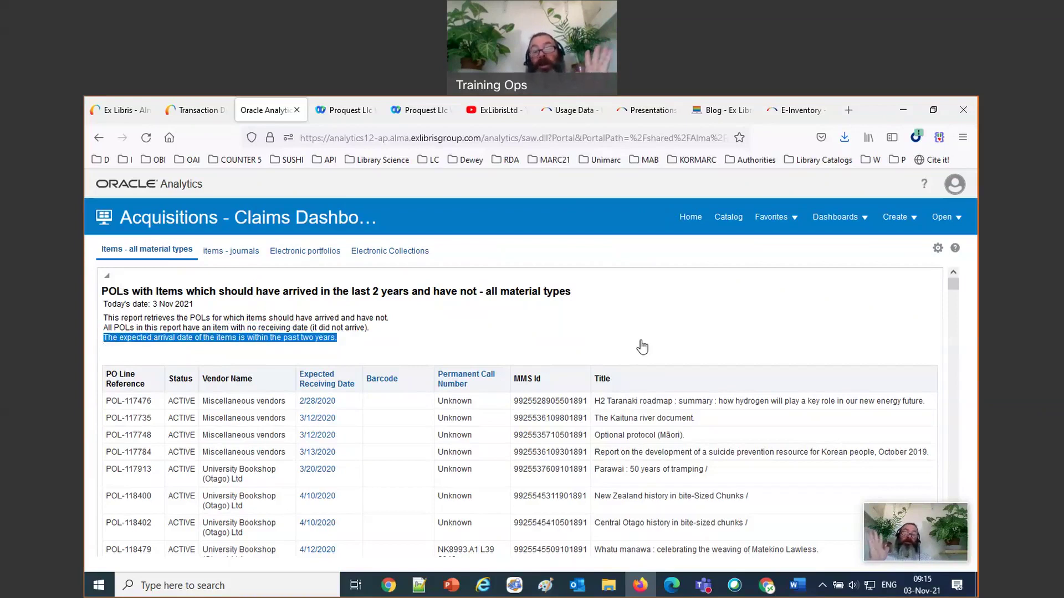
pyautogui.scroll(-5, 645, 347)
pyautogui.scroll(-5, 647, 348)
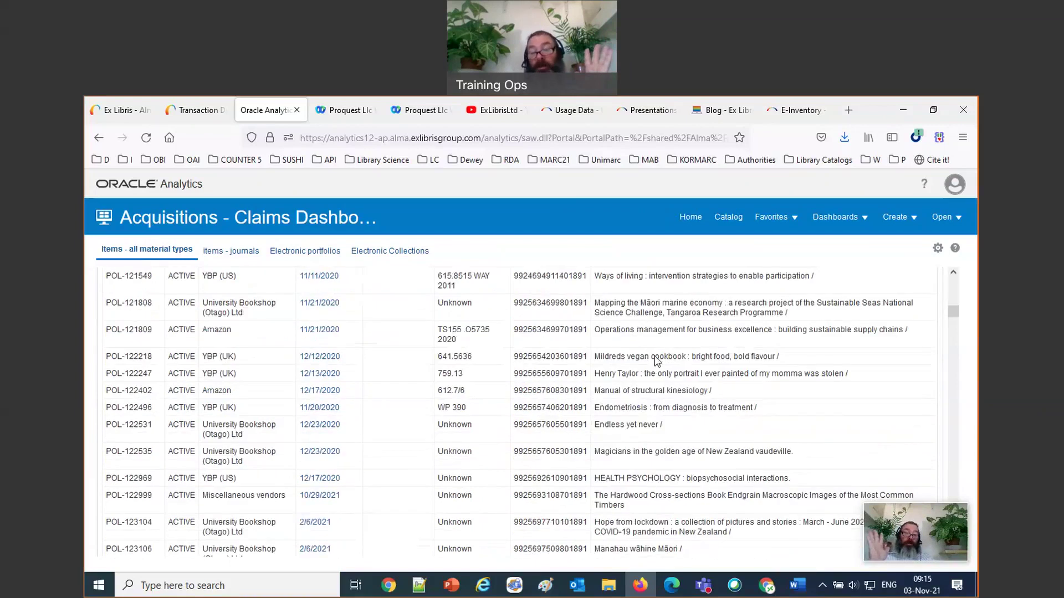
pyautogui.scroll(-20, 656, 360)
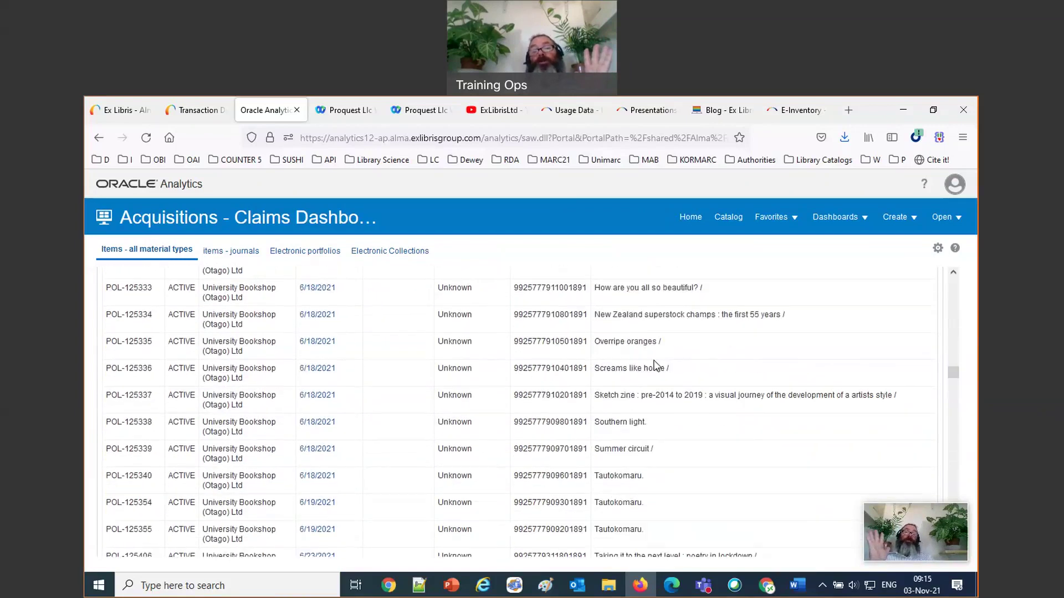
pyautogui.scroll(20, 654, 366)
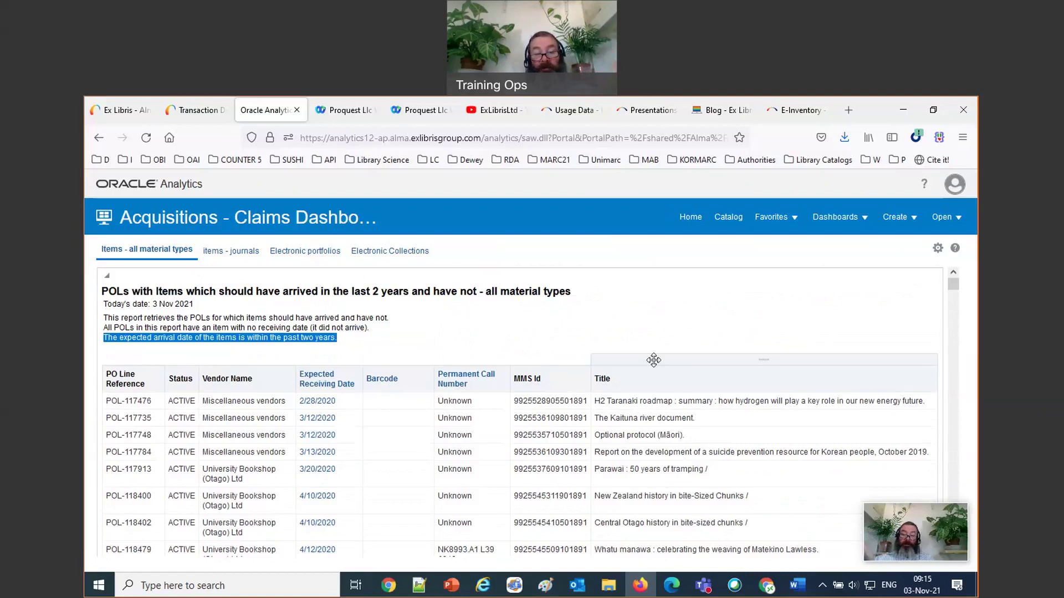
# Take the first listed title, "H2 Taranaki roadmap : summary : how hydrogen will play a key role in our new energy future", and search Alma physical items by keywords
pyautogui.click(134, 404)
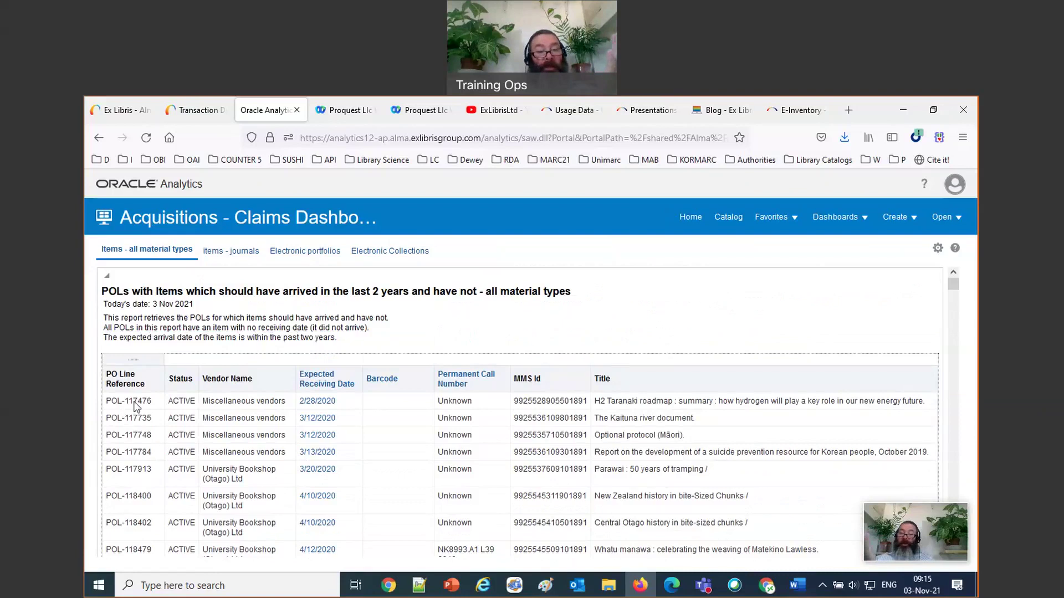
pyautogui.click(141, 404)
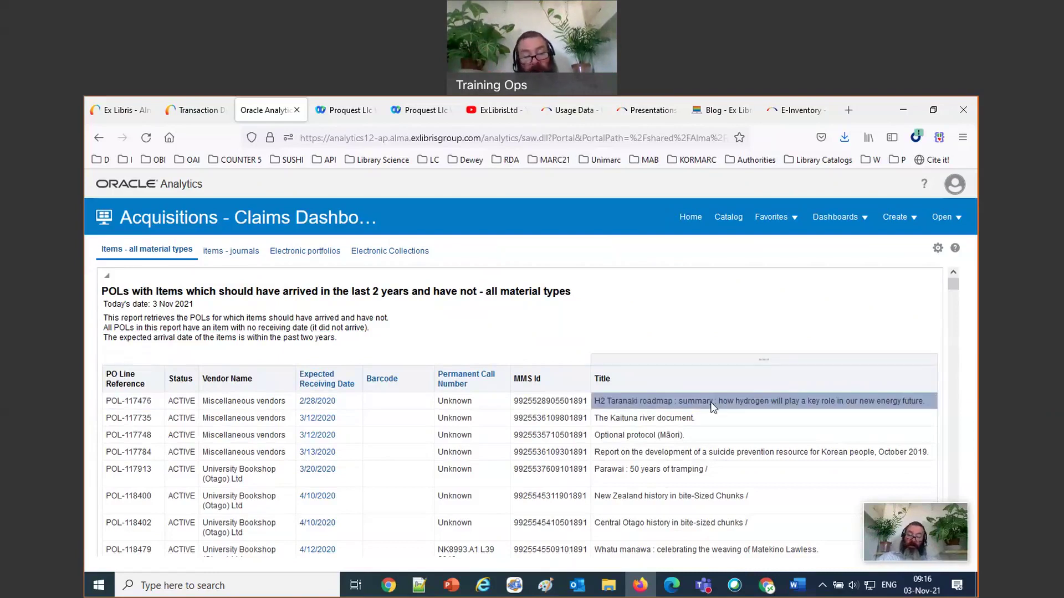
pyautogui.click(180, 114)
pyautogui.click(214, 189)
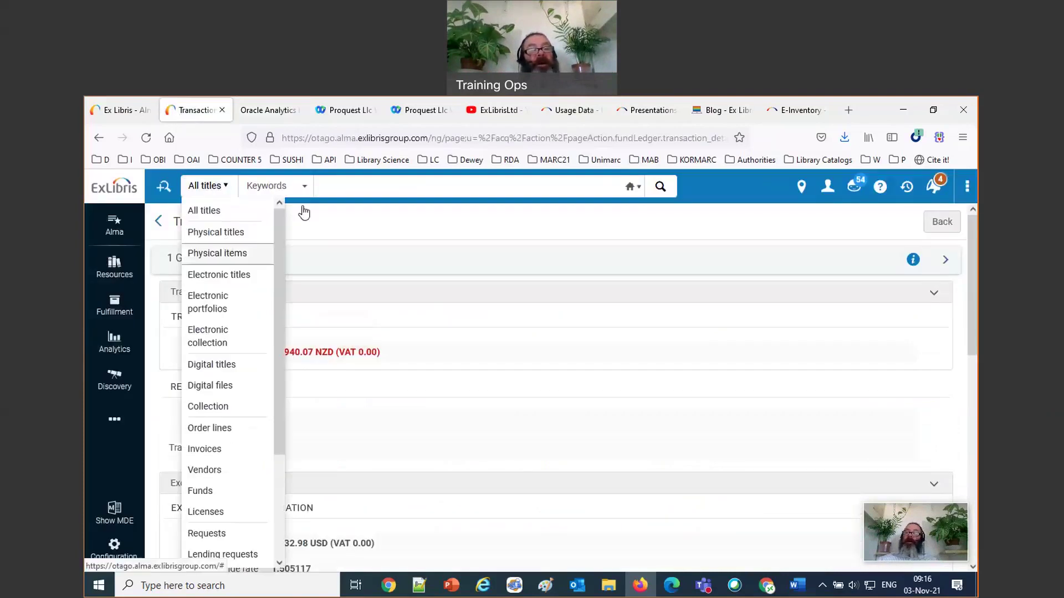
pyautogui.click(222, 253)
pyautogui.click(309, 188)
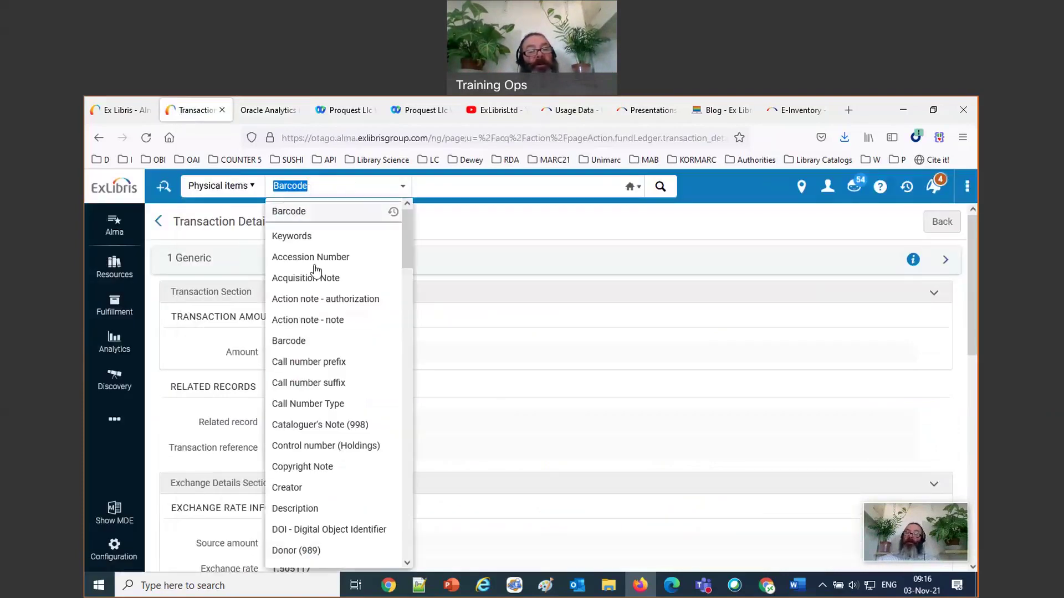
pyautogui.click(382, 235)
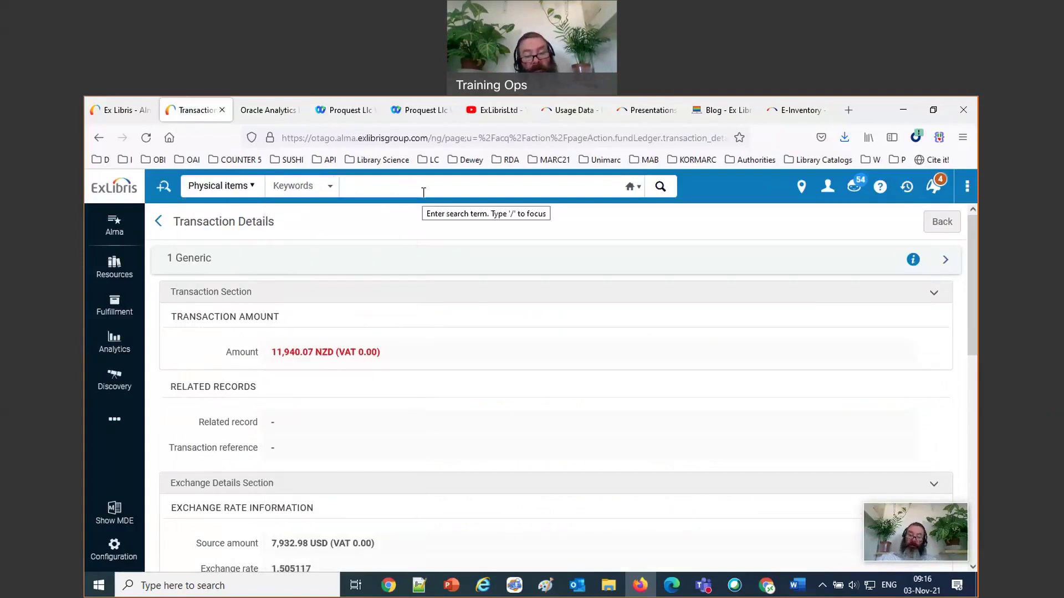
pyautogui.write('nary : how hydrogen will play a key role in our new energy future')
pyautogui.press('Return')
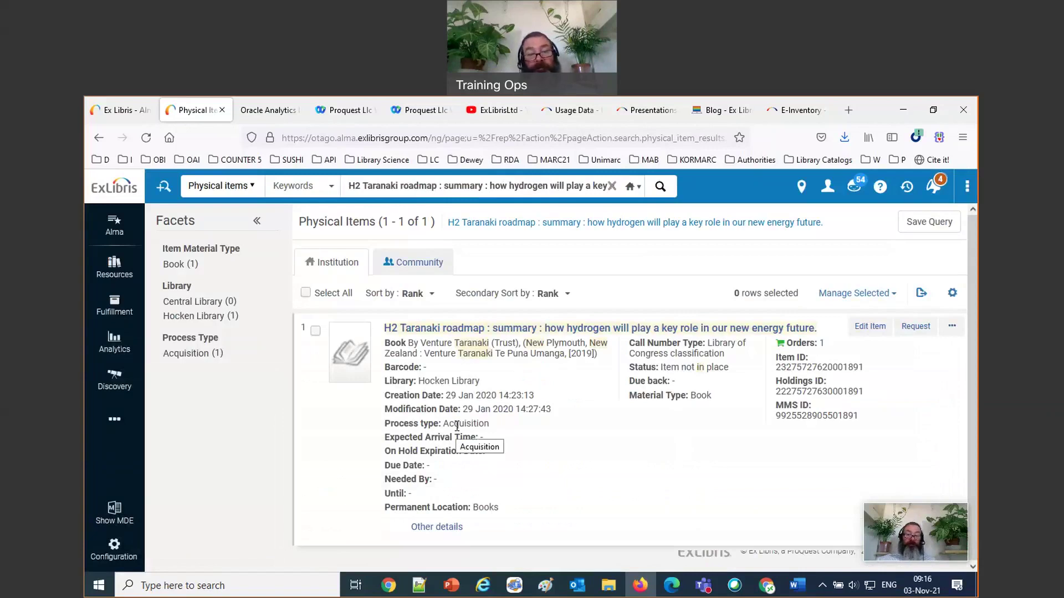
# Open the found item for editing, check its PO line, receiving date and expected receiving date, and leave without saving
pyautogui.click(874, 331)
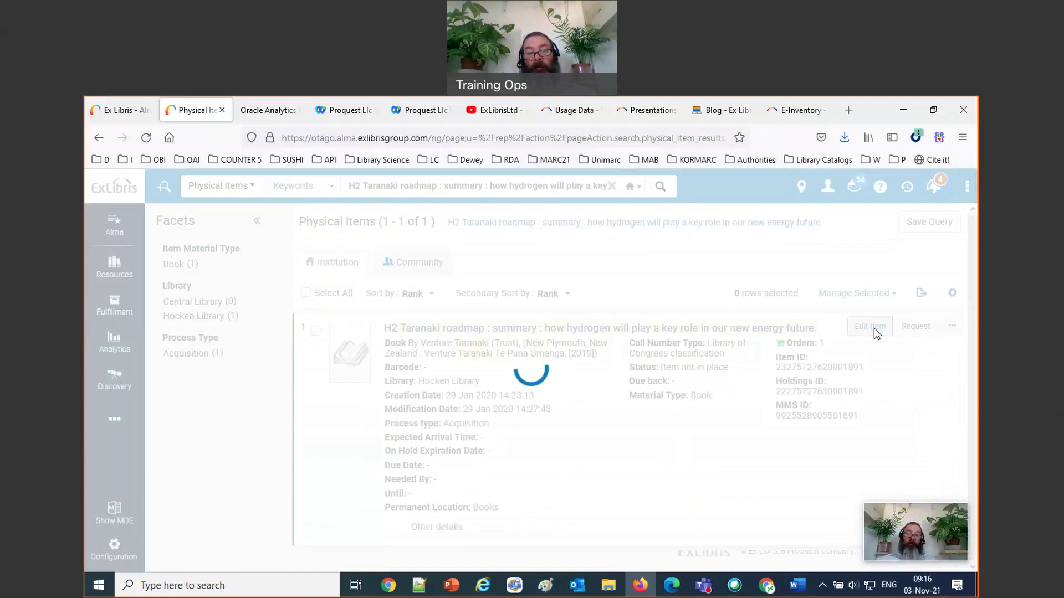
pyautogui.scroll(-1, 718, 383)
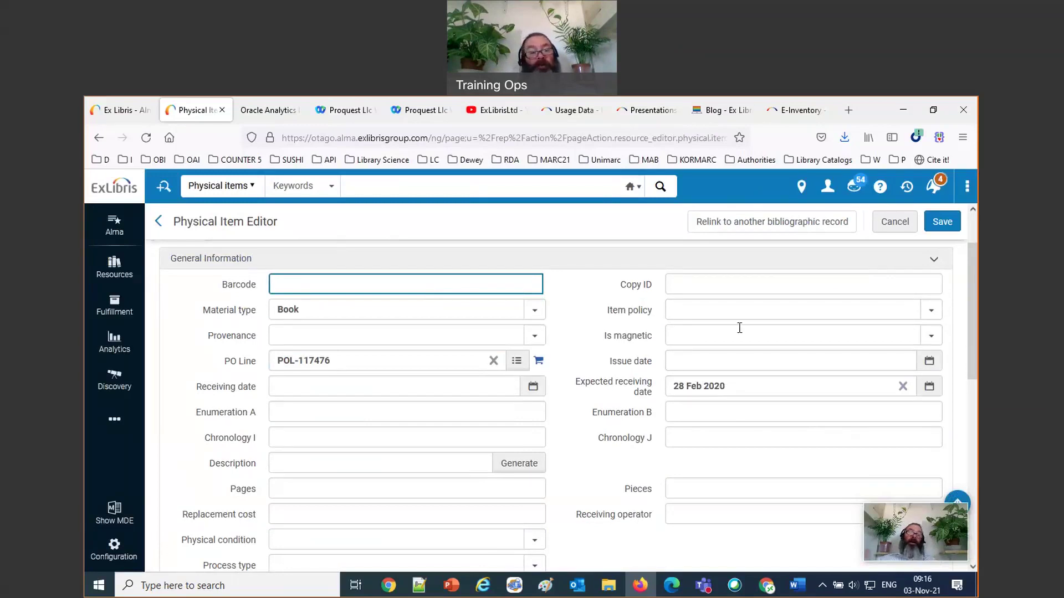
pyautogui.click(884, 223)
# Switch back to the Claims Dashboard in Oracle Analytics, view the items - journals page and highlight its explanatory message
pyautogui.click(266, 110)
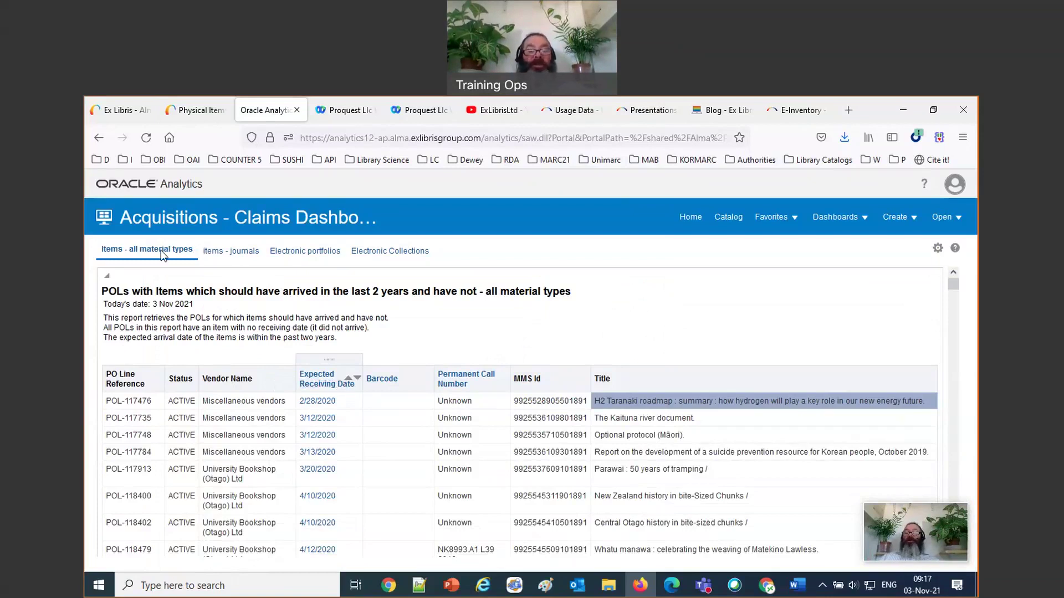
pyautogui.click(233, 254)
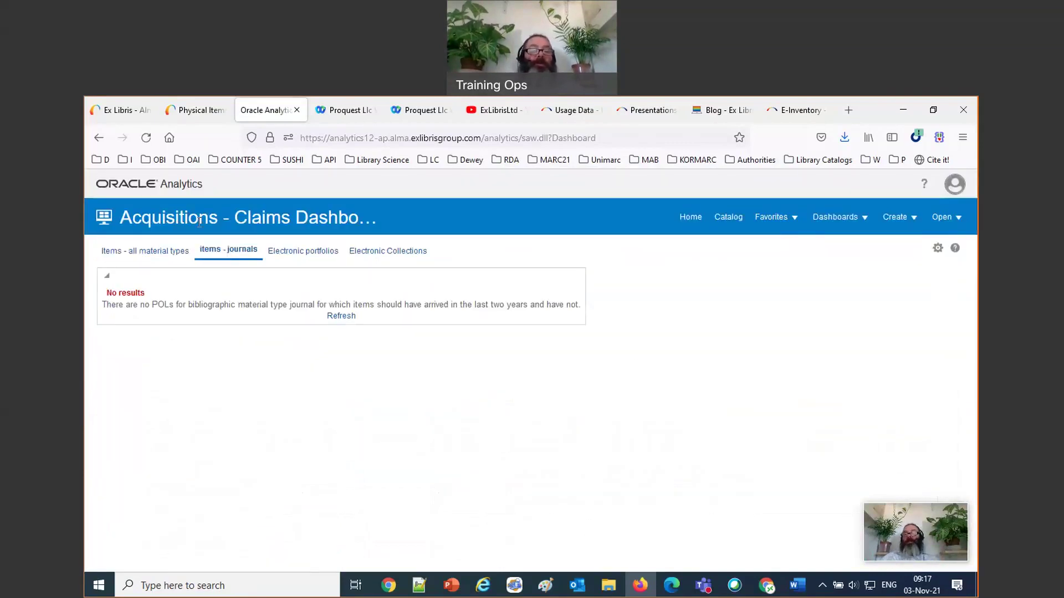
pyautogui.keyDown('shift'); pyautogui.click(362, 305); pyautogui.keyUp('shift')
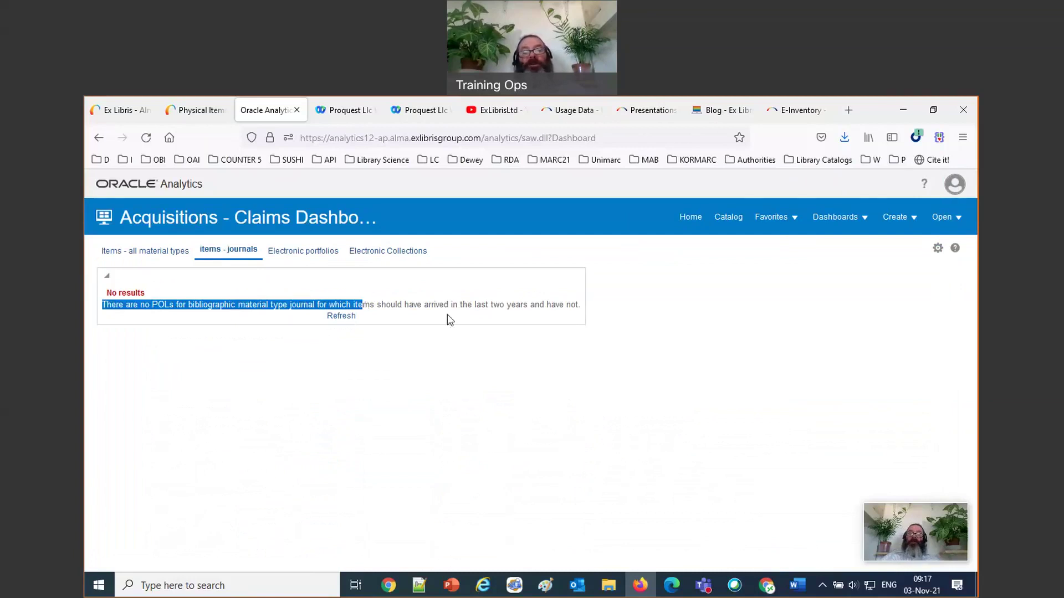
pyautogui.moveTo(546, 308); pyautogui.dragTo(581, 304)
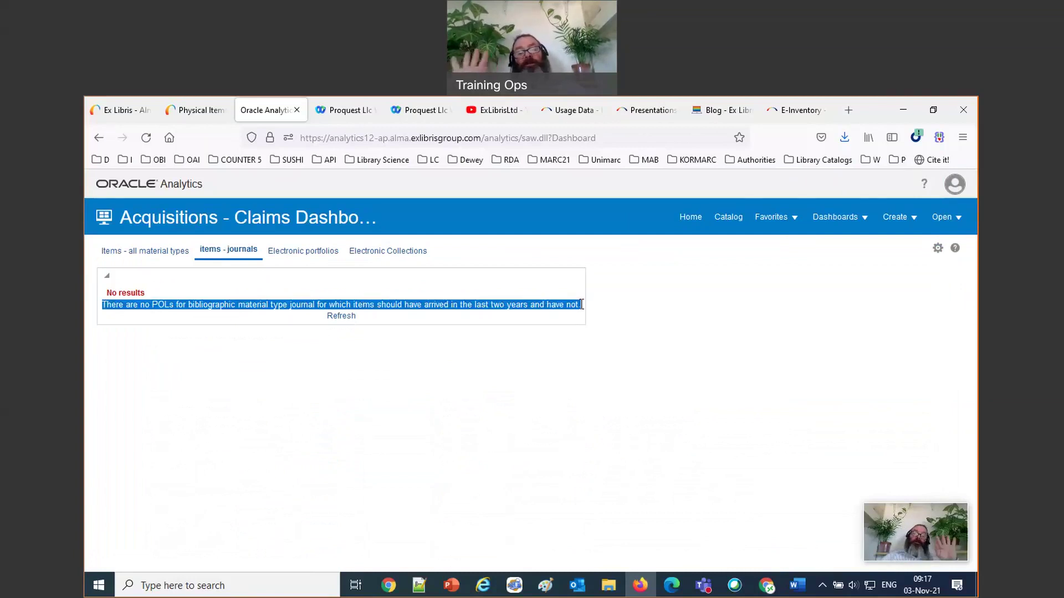
# View the Electronic portfolios page, highlight its report criteria, and examine the PO lines with inactive portfolios and their vendors
pyautogui.click(314, 254)
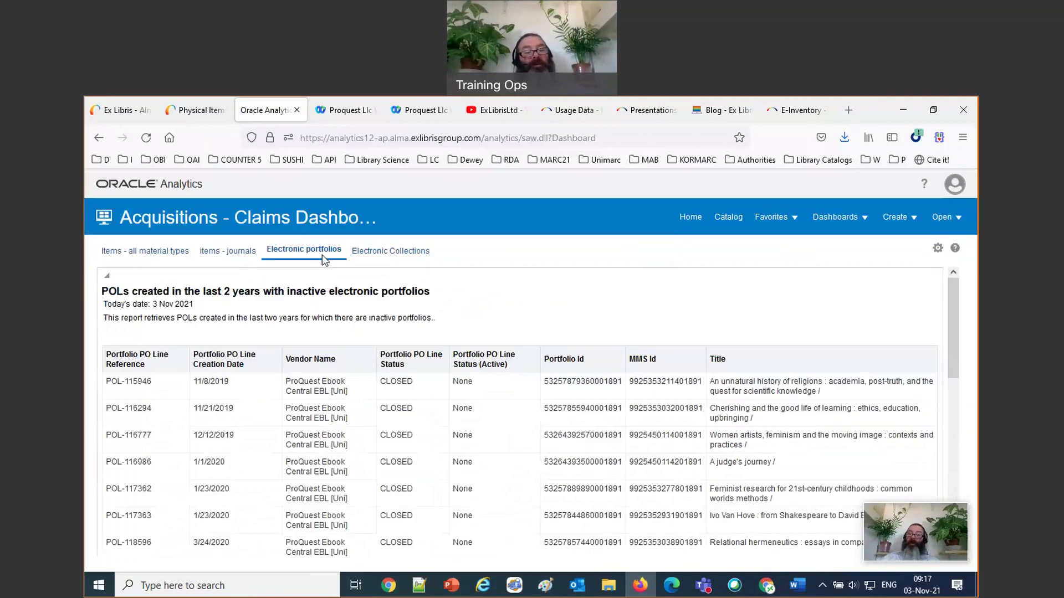
pyautogui.moveTo(199, 317); pyautogui.dragTo(292, 320)
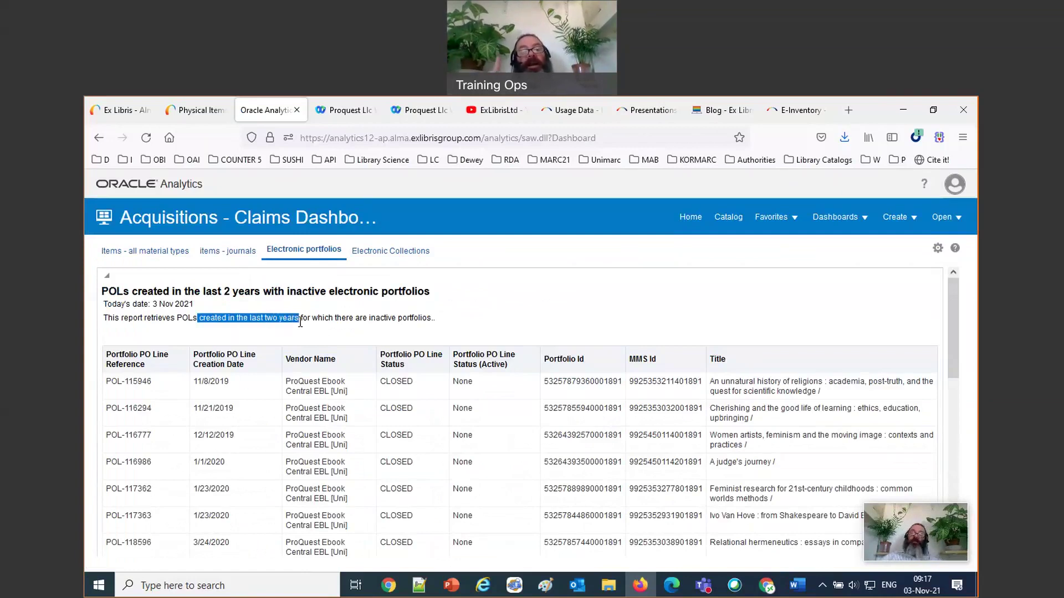
pyautogui.moveTo(311, 318); pyautogui.dragTo(447, 323)
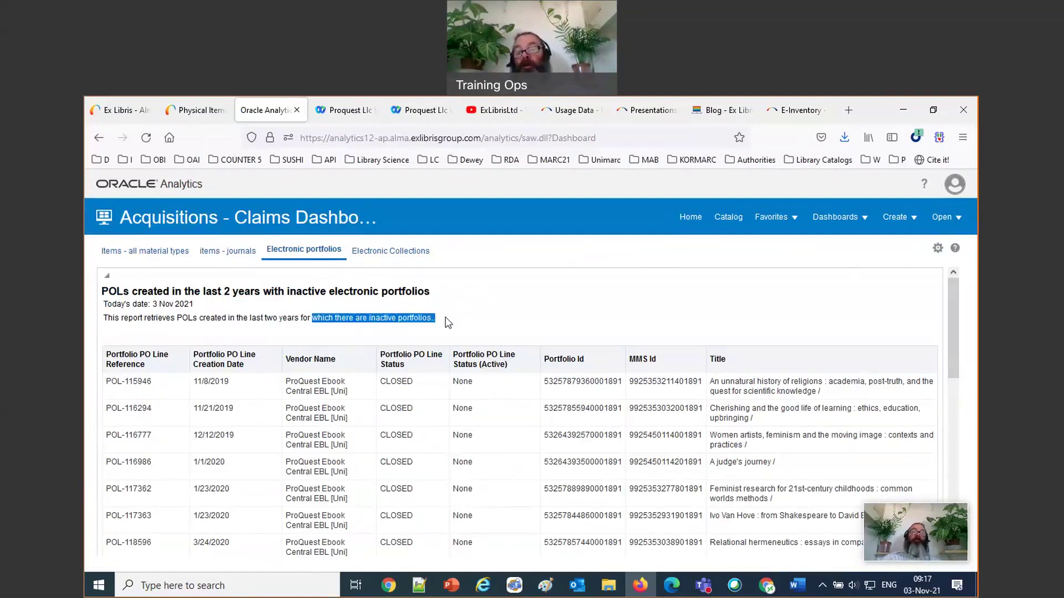
pyautogui.scroll(-10, 454, 330)
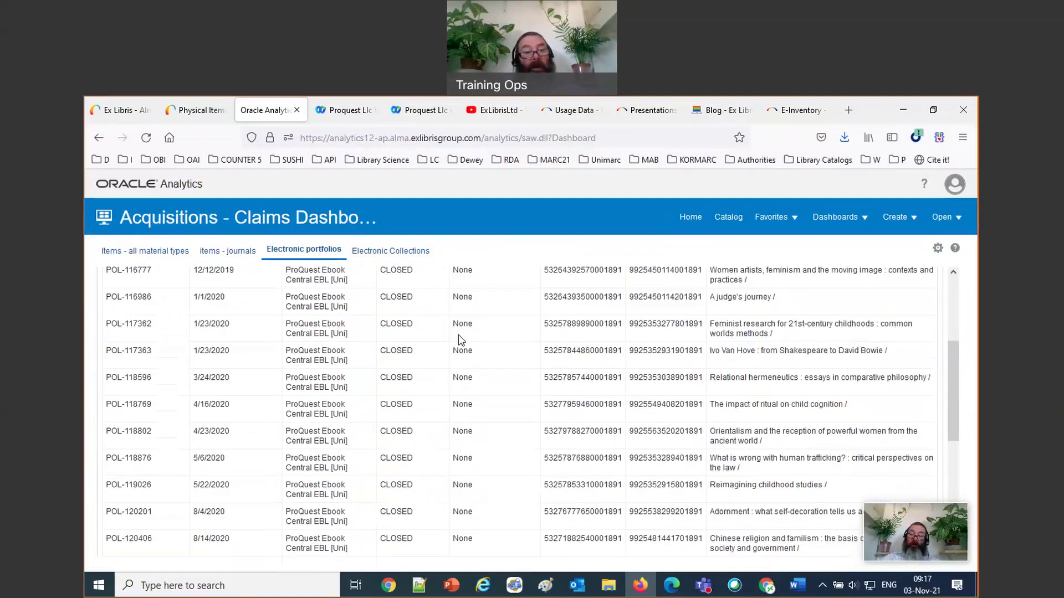
pyautogui.scroll(3, 460, 343)
pyautogui.scroll(-3, 463, 356)
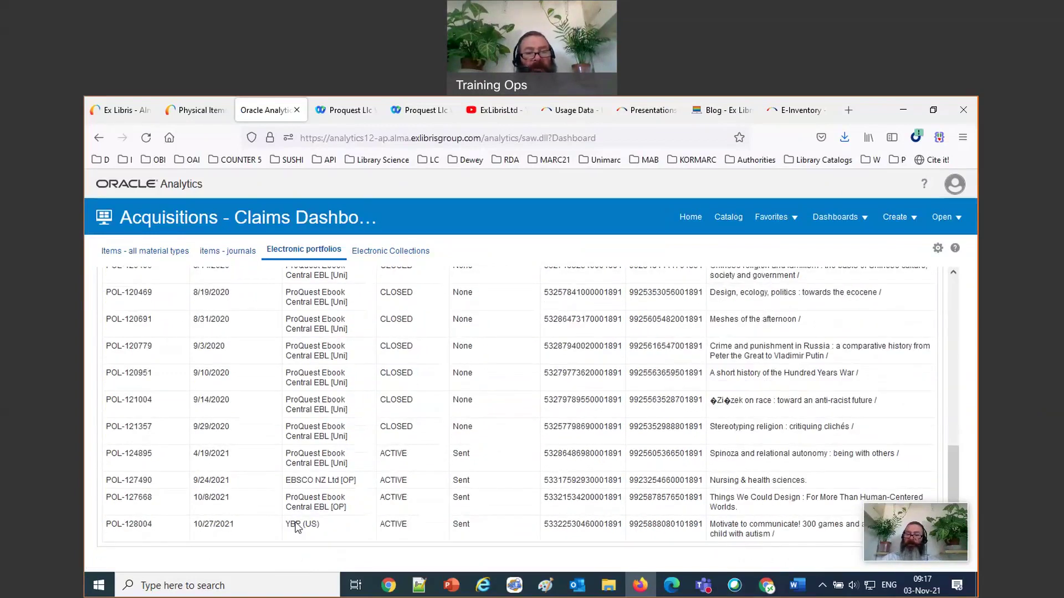
pyautogui.scroll(10, 338, 525)
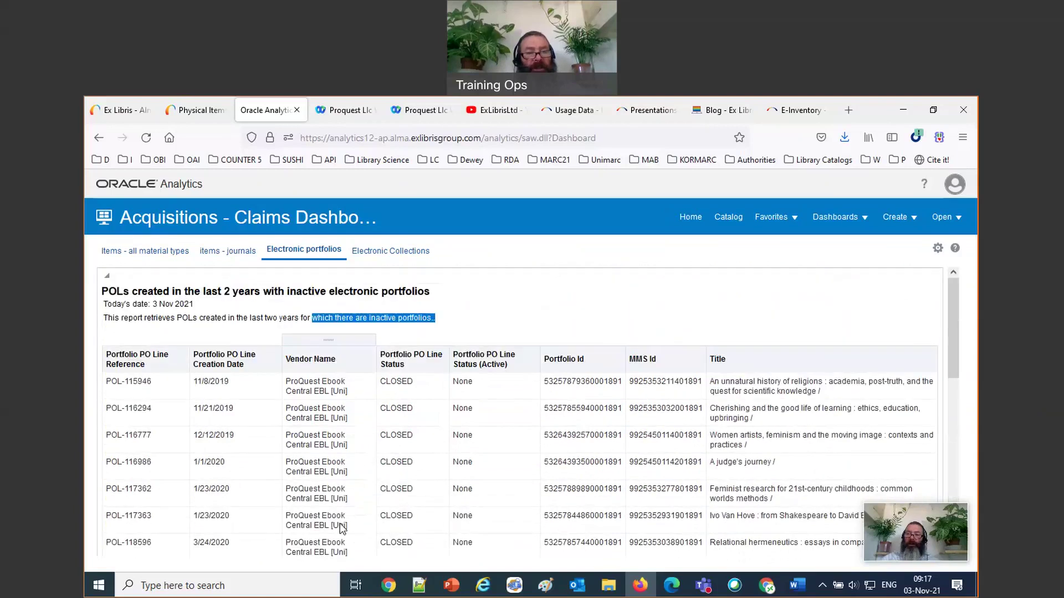
pyautogui.scroll(-10, 340, 526)
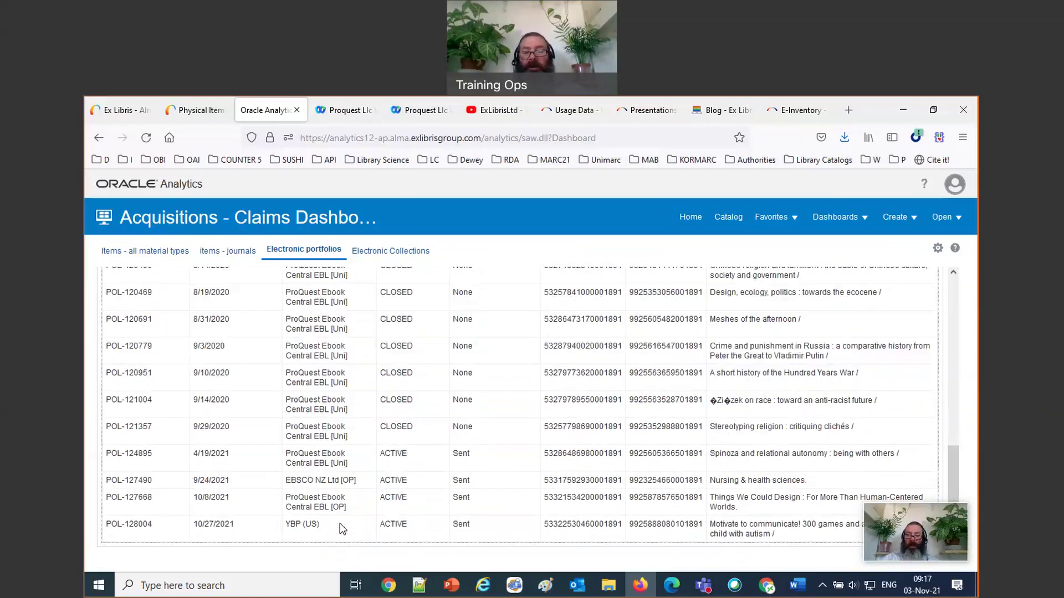
pyautogui.scroll(10, 574, 539)
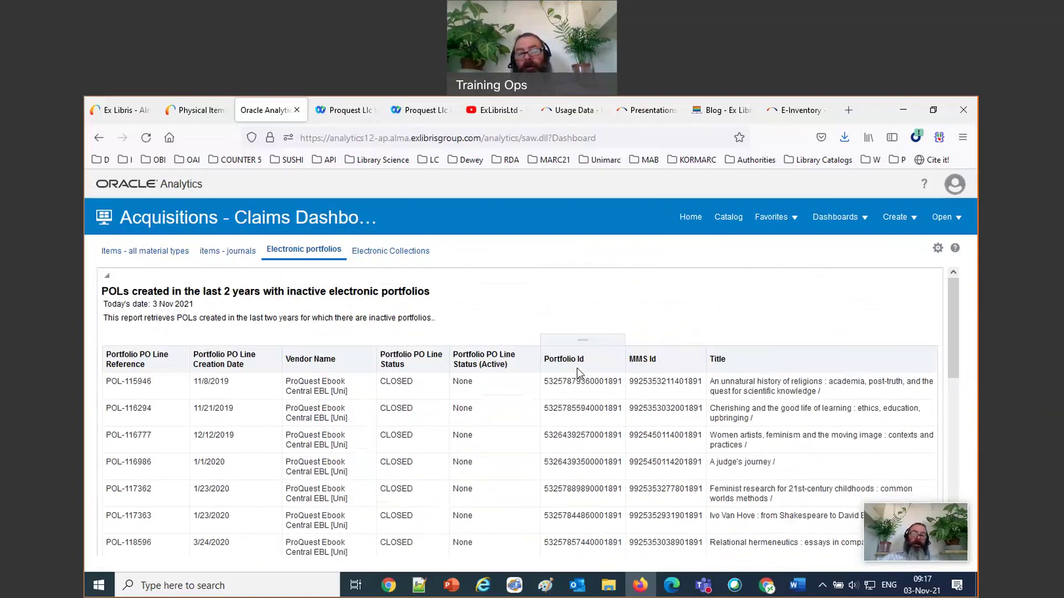
# Look through the inactive electronic portfolios report and copy the title "Stereotyping religion : critiquing clichés /"
pyautogui.scroll(-10, 576, 367)
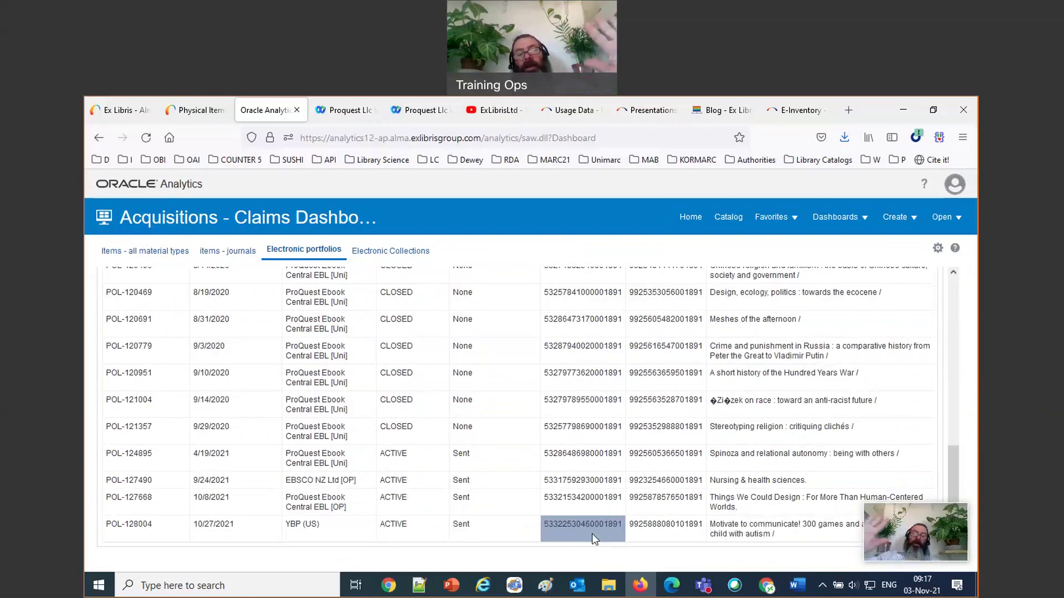
pyautogui.scroll(10, 592, 533)
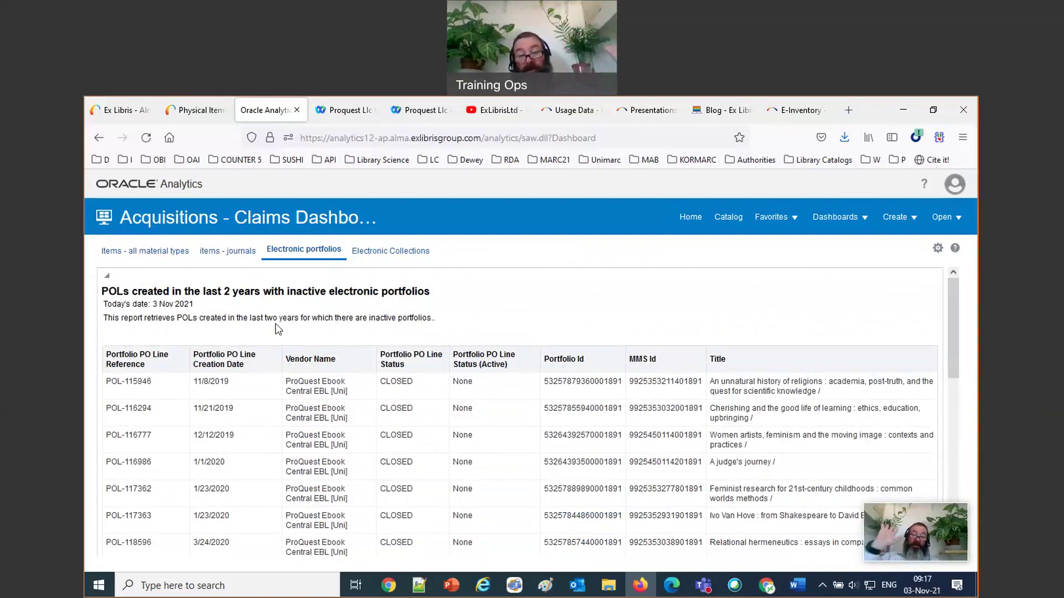
pyautogui.scroll(-10, 443, 450)
pyautogui.scroll(2, 438, 452)
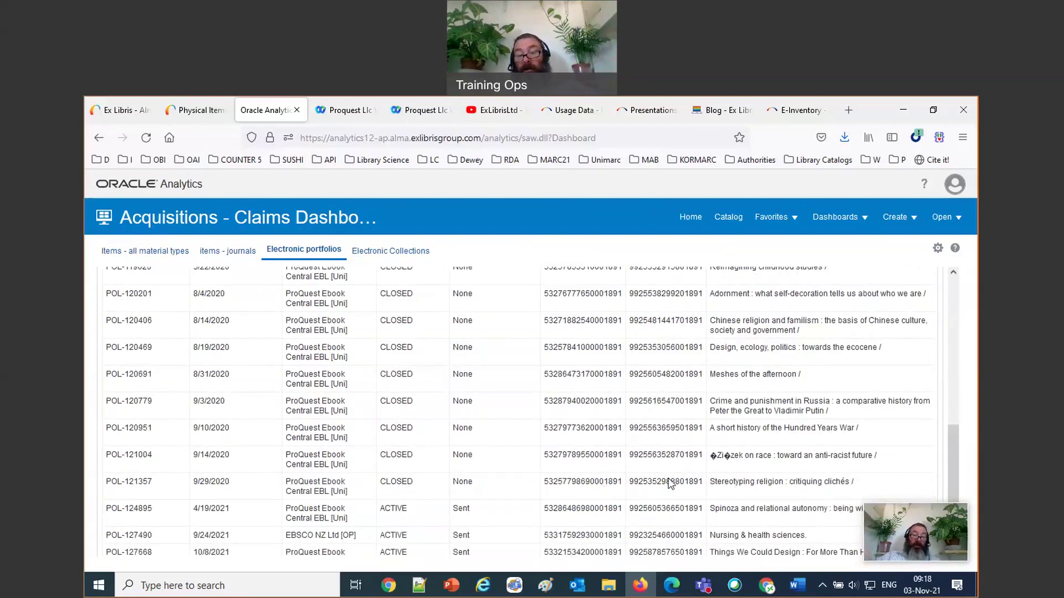
pyautogui.click(731, 480)
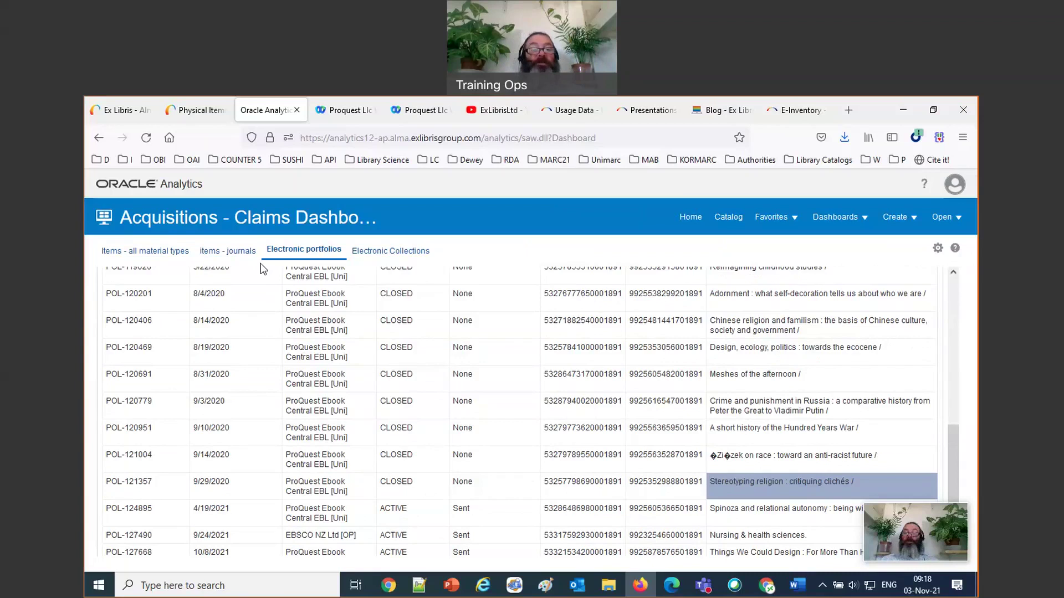
# Switch to Alma, search electronic portfolios by keywords for "Stereotyping religion : critiquing clichés /" and examine the found portfolio's availability
pyautogui.click(197, 112)
pyautogui.click(250, 190)
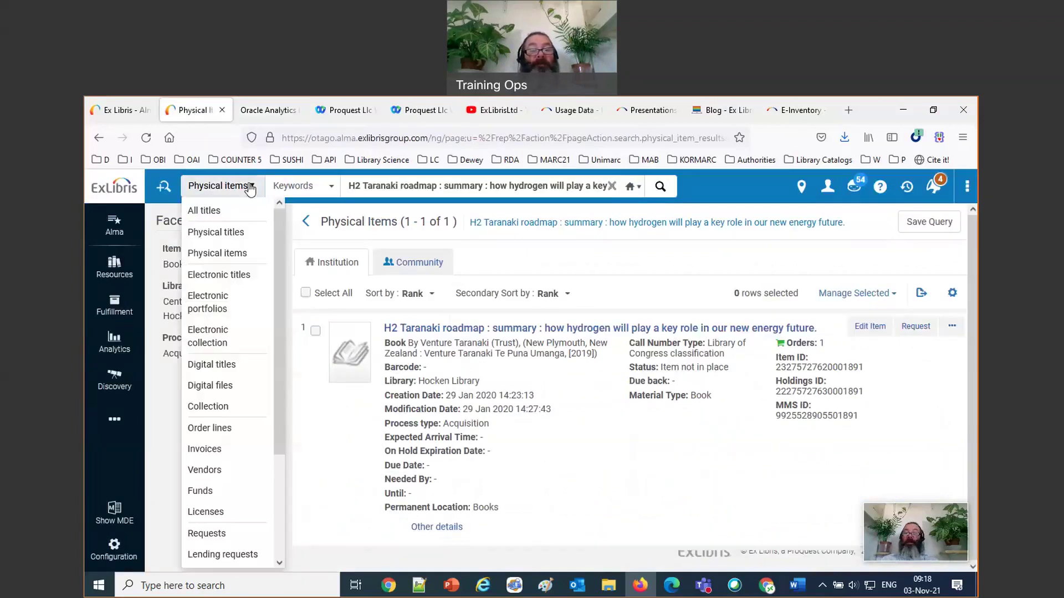
pyautogui.click(245, 302)
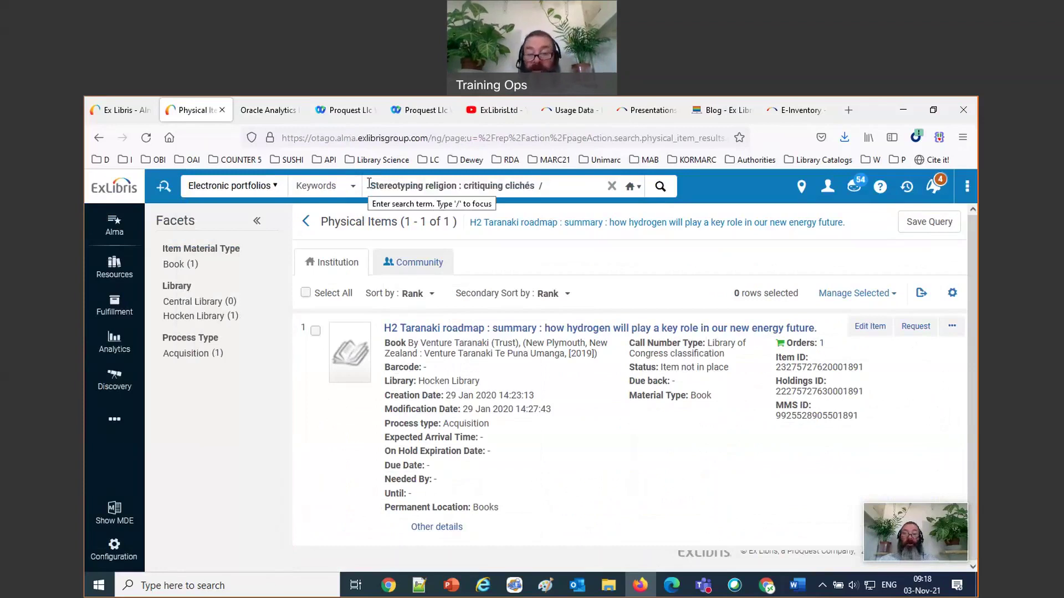
pyautogui.press('Return')
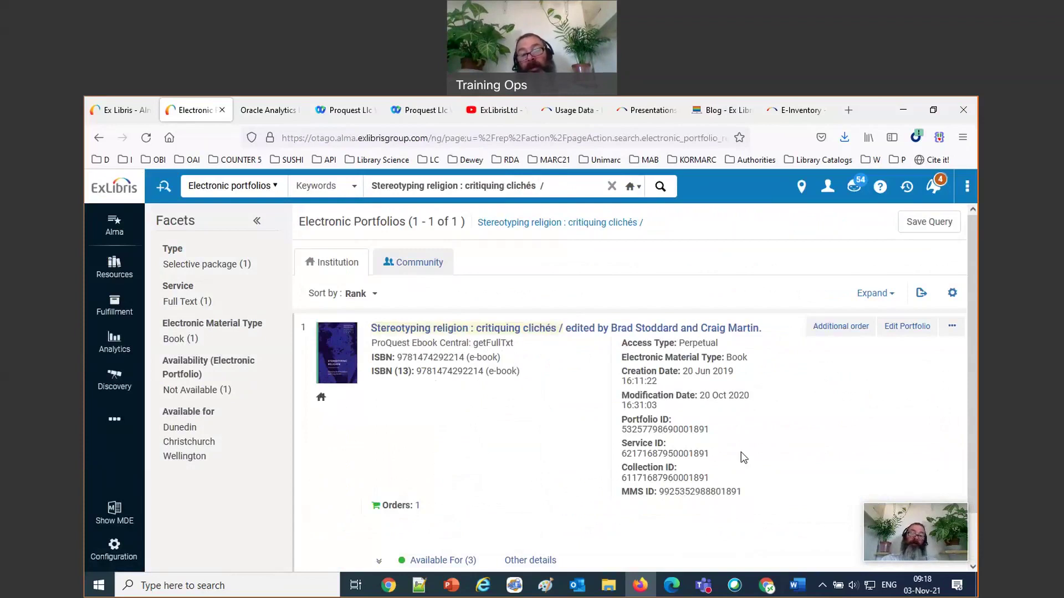
pyautogui.scroll(-1, 920, 456)
pyautogui.scroll(1, 922, 456)
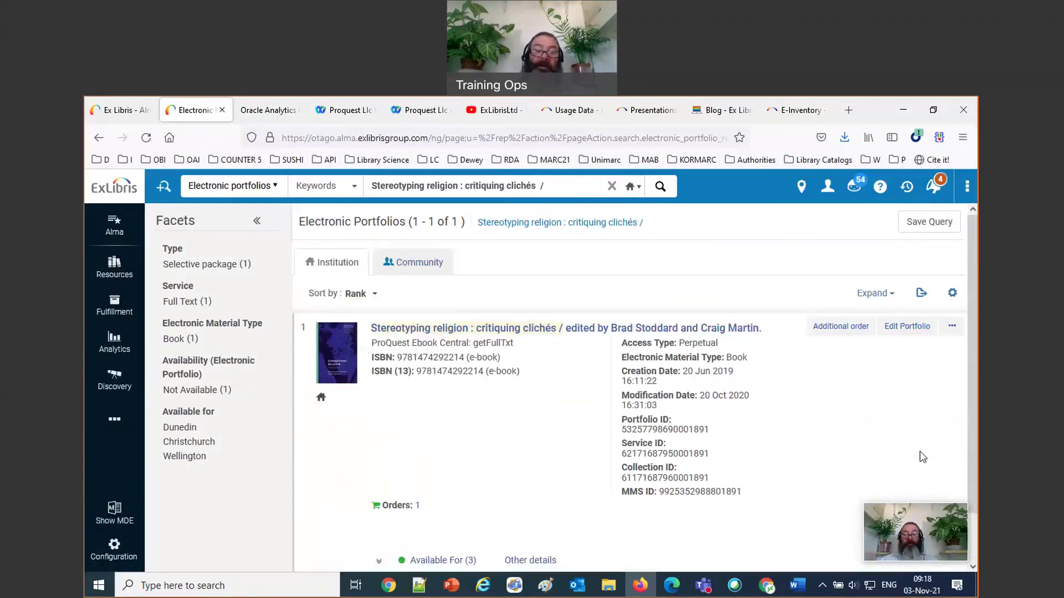
# Return to the Claims Dashboard in Oracle Analytics and view the Electronic Collections page
pyautogui.click(268, 110)
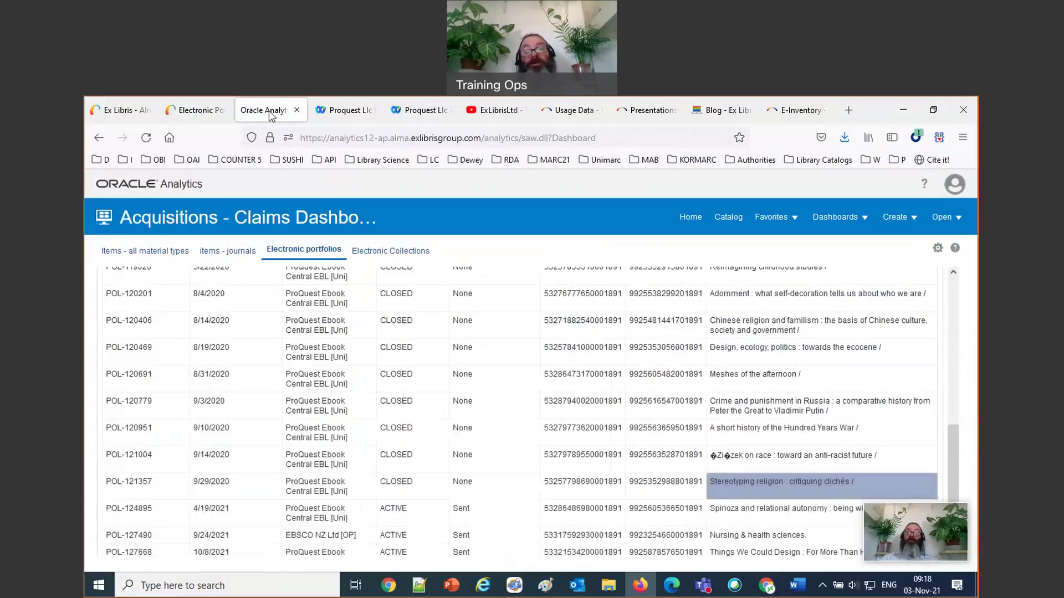
pyautogui.scroll(5, 470, 290)
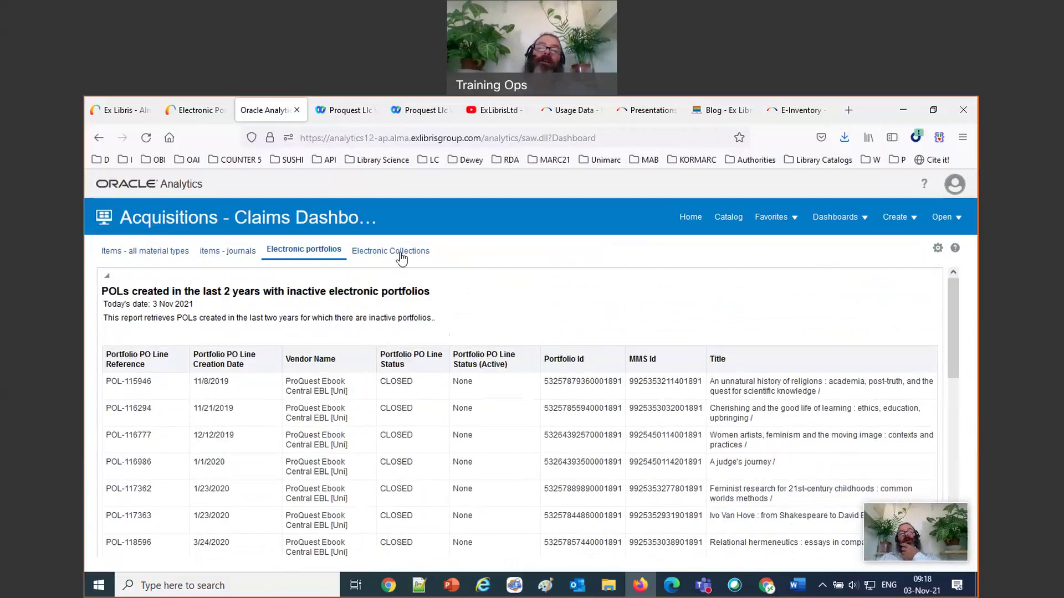
pyautogui.click(479, 250)
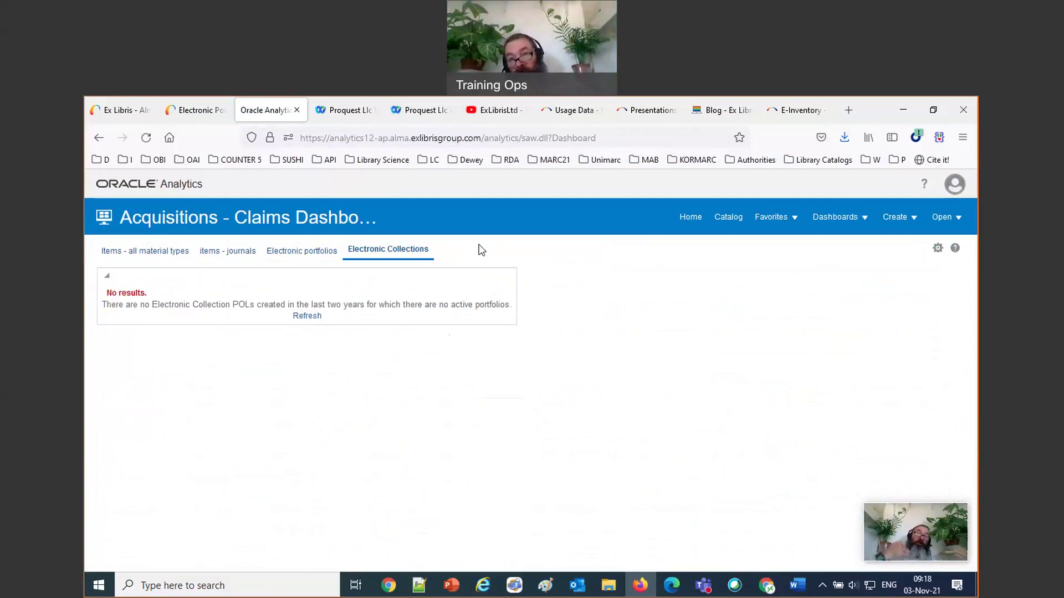
# Reopen the Electronic portfolios page and copy the PO line reference of "A short history of the Hundred Years War"
pyautogui.click(304, 251)
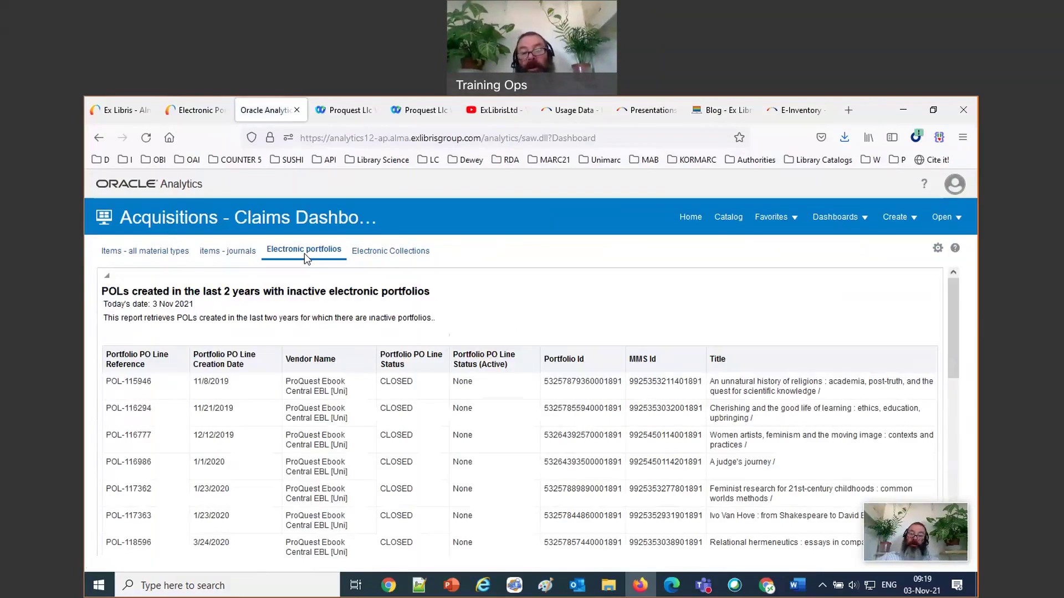
pyautogui.scroll(-10, 452, 501)
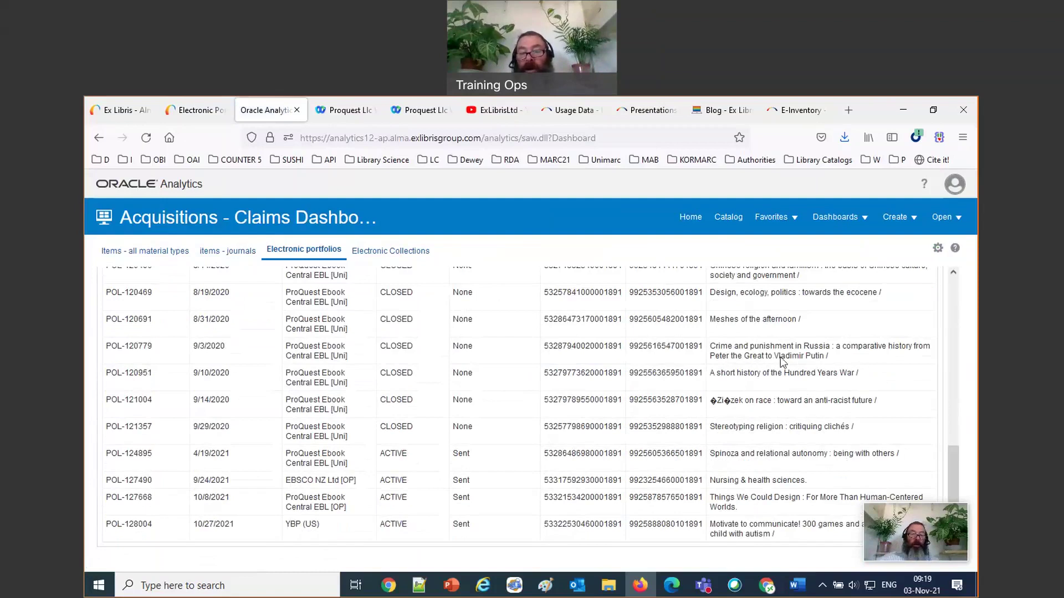
pyautogui.click(133, 378)
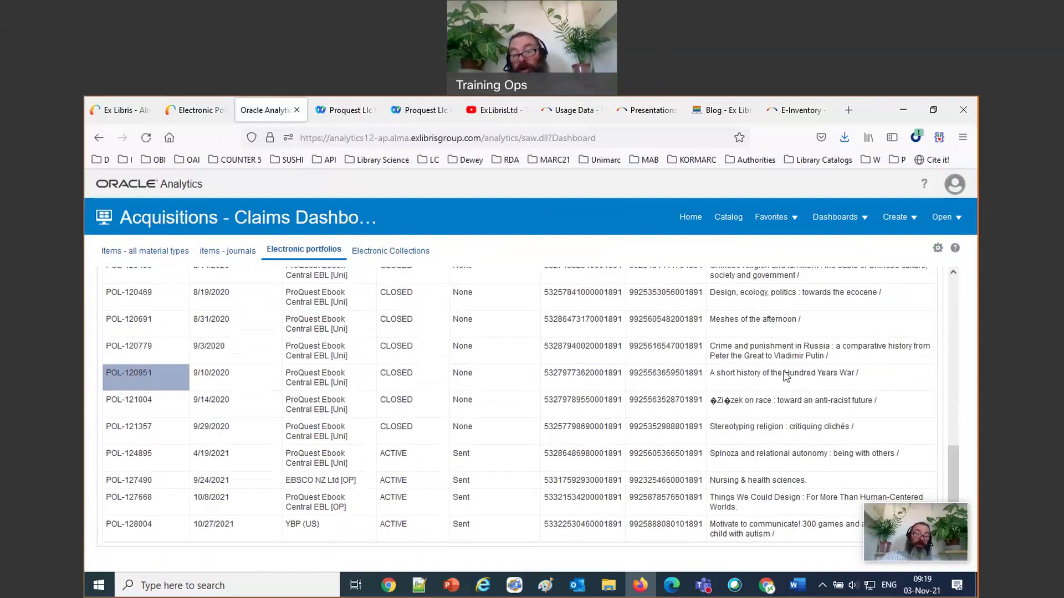
pyautogui.scroll(5, 809, 376)
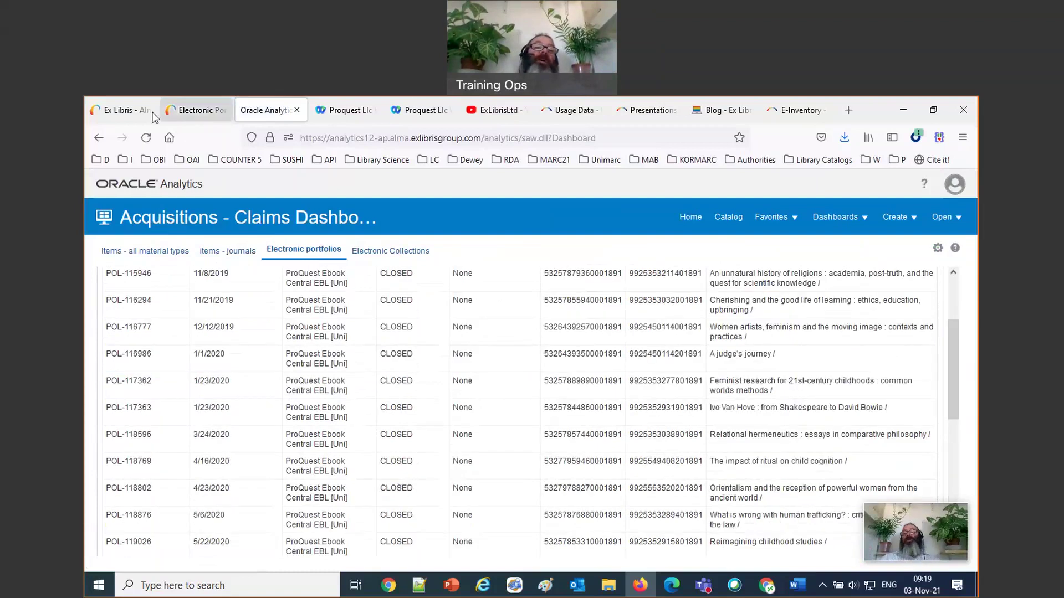
# Switch to Alma and search for the copied PO line reference, first among electronic portfolios and finally among order lines
pyautogui.click(192, 110)
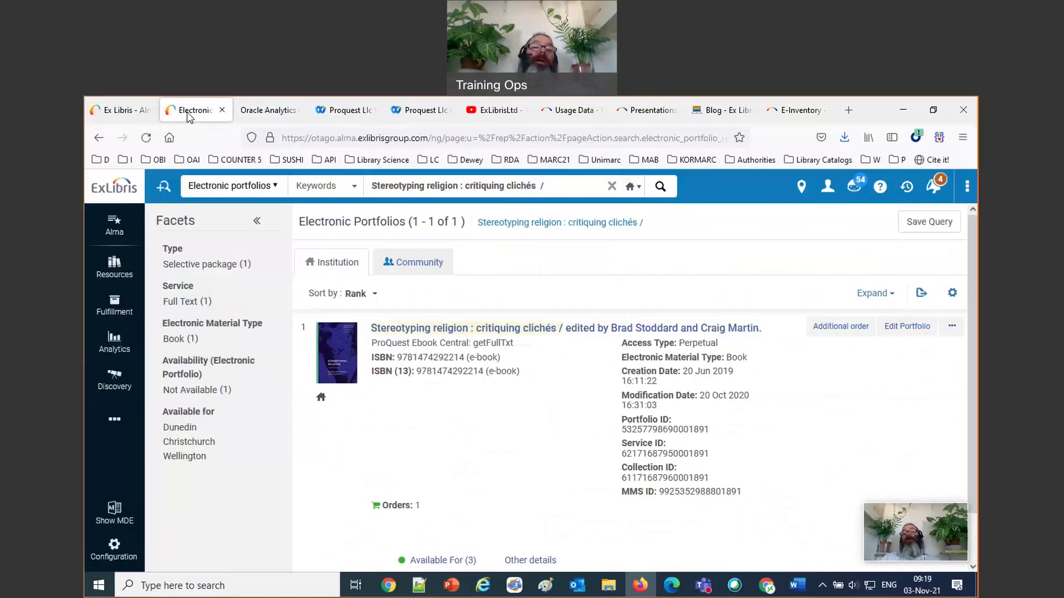
pyautogui.tripleClick(572, 188)
pyautogui.write('POL-120951')
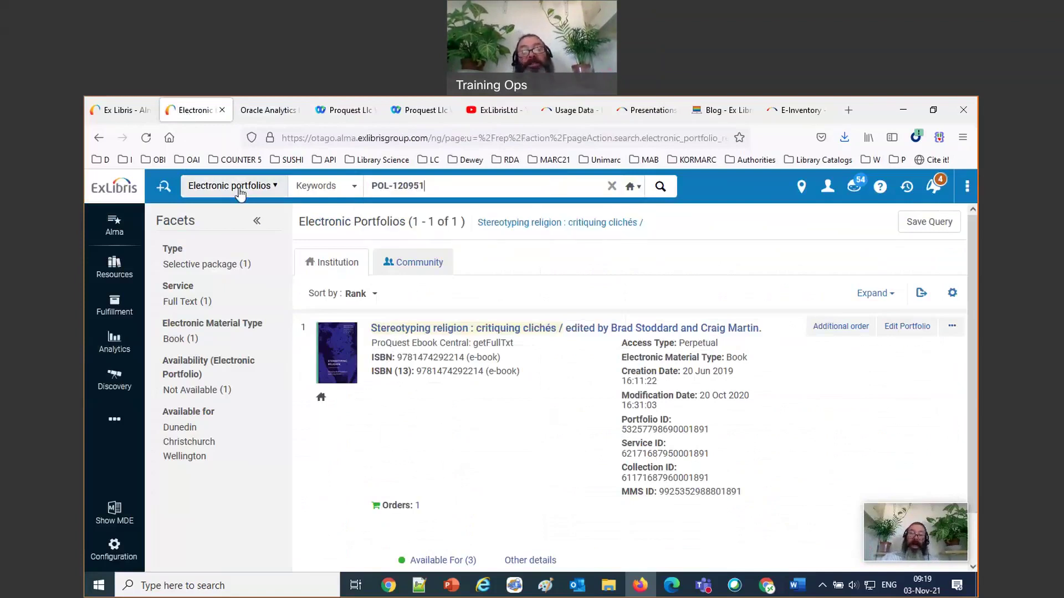
pyautogui.press('Return')
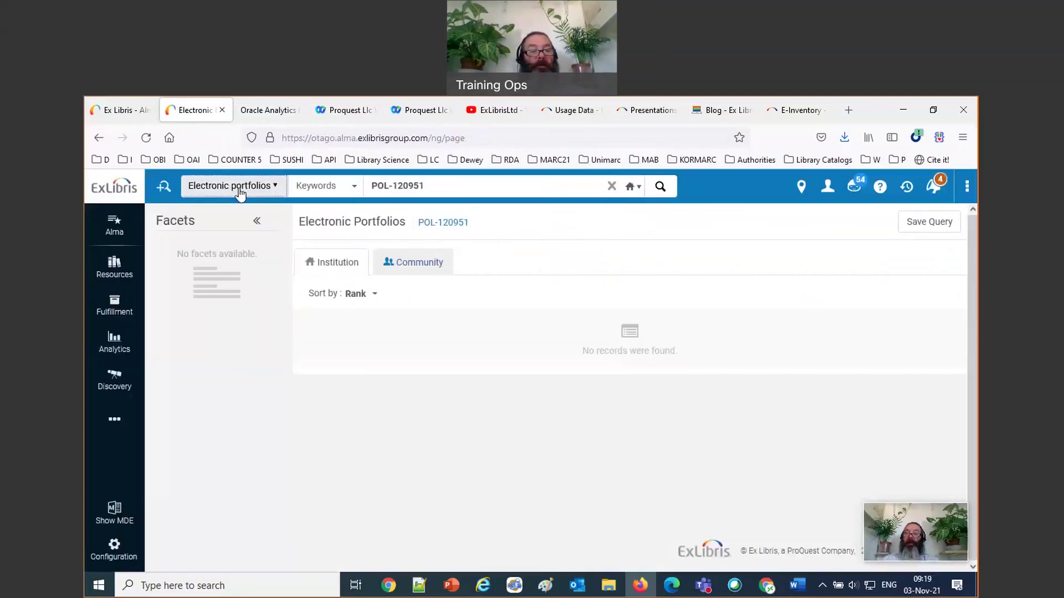
pyautogui.click(240, 191)
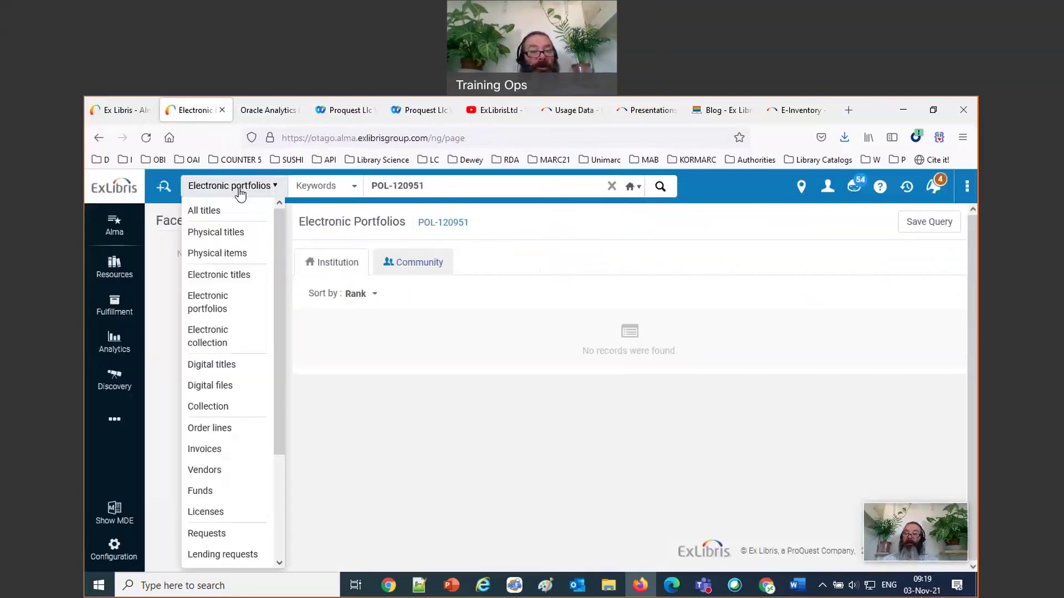
pyautogui.click(221, 428)
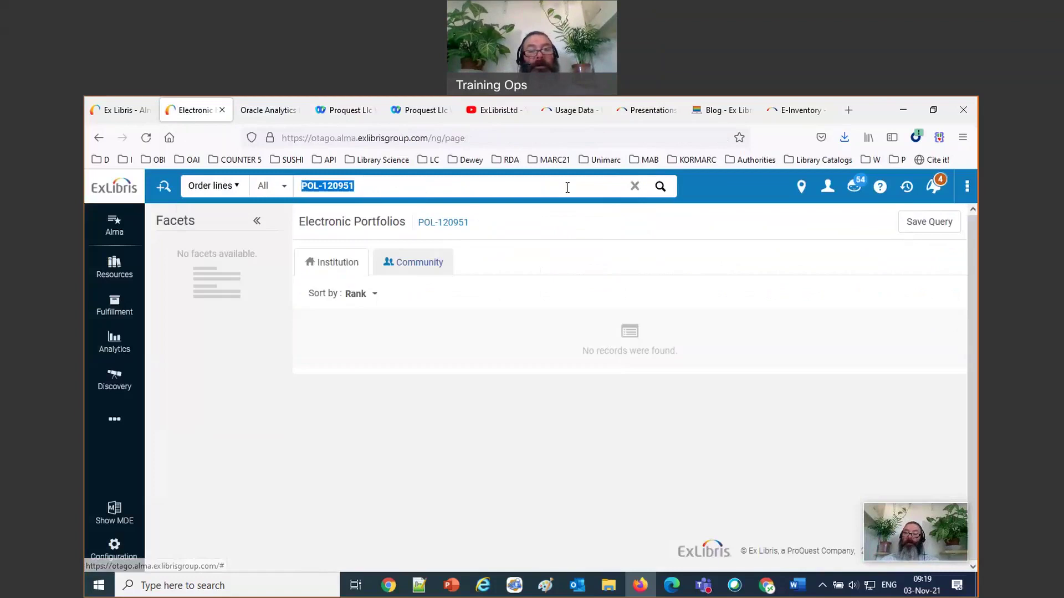
pyautogui.click(665, 187)
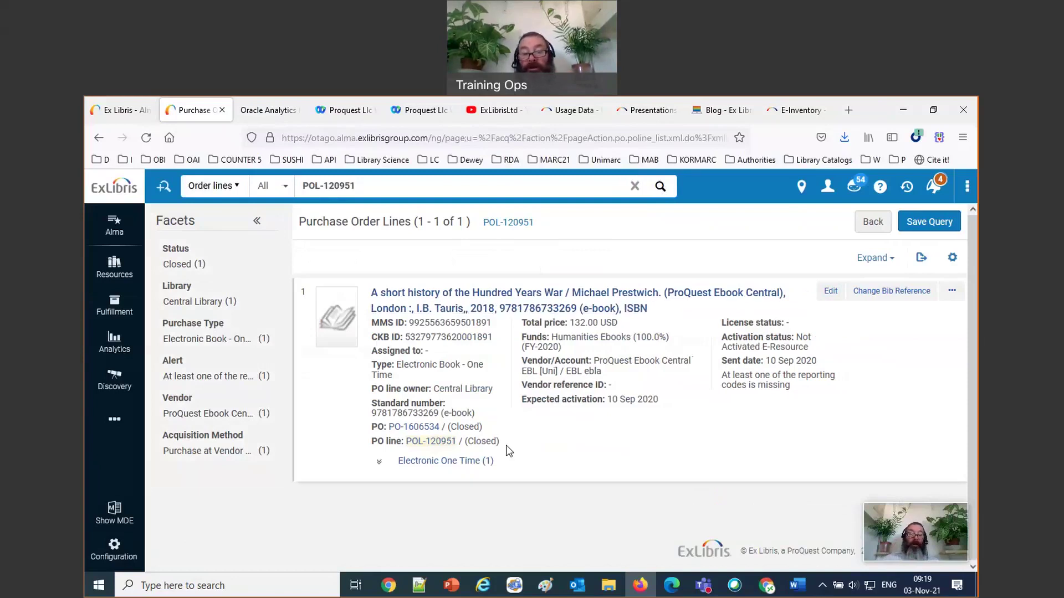
# Check the found purchase order line's status, and highlight its activation status and expected activation date
pyautogui.moveTo(492, 446)
pyautogui.mouseDown()
pyautogui.moveTo(450, 426)
pyautogui.moveTo(499, 443)
pyautogui.mouseUp()
pyautogui.click(453, 426)
pyautogui.moveTo(816, 349); pyautogui.dragTo(794, 331)
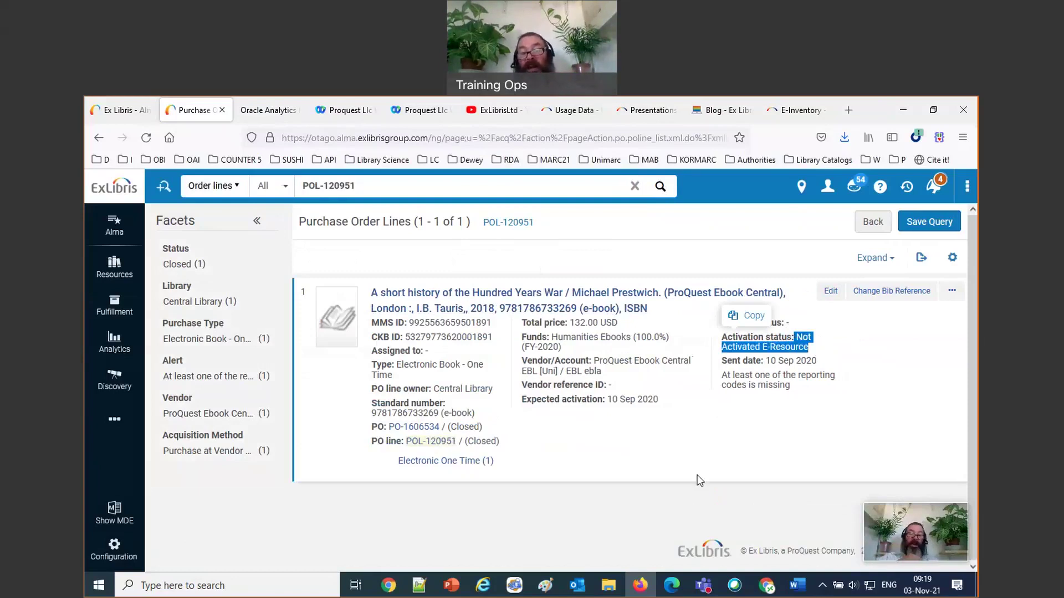
pyautogui.moveTo(659, 400); pyautogui.dragTo(607, 405)
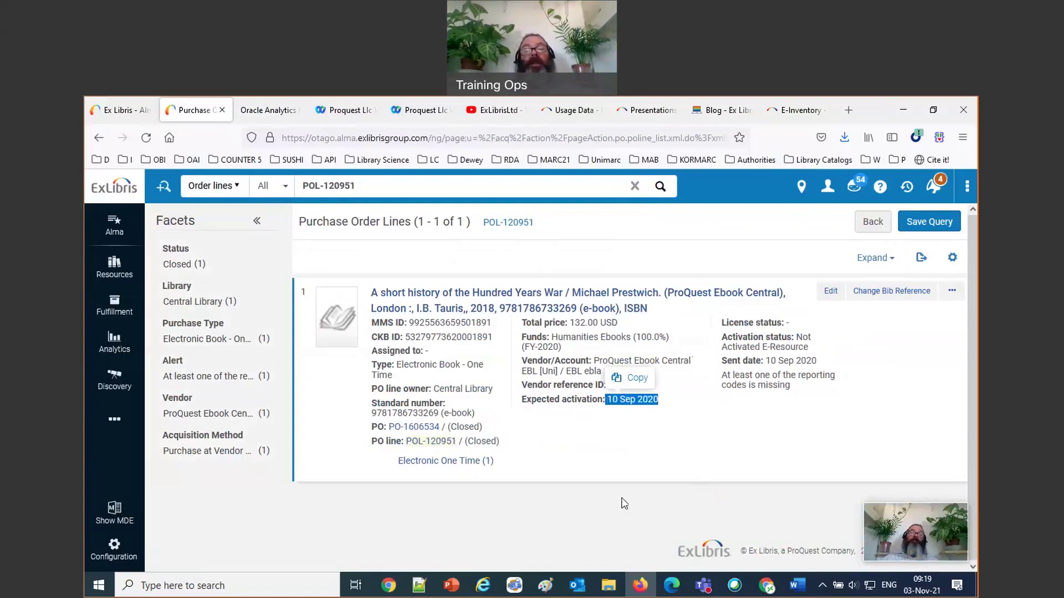
# Switch back to Oracle Analytics and open the Acquisitions - Fund Reports dashboard from the shared Alma Acquisitions dashboards in the catalog
pyautogui.click(257, 109)
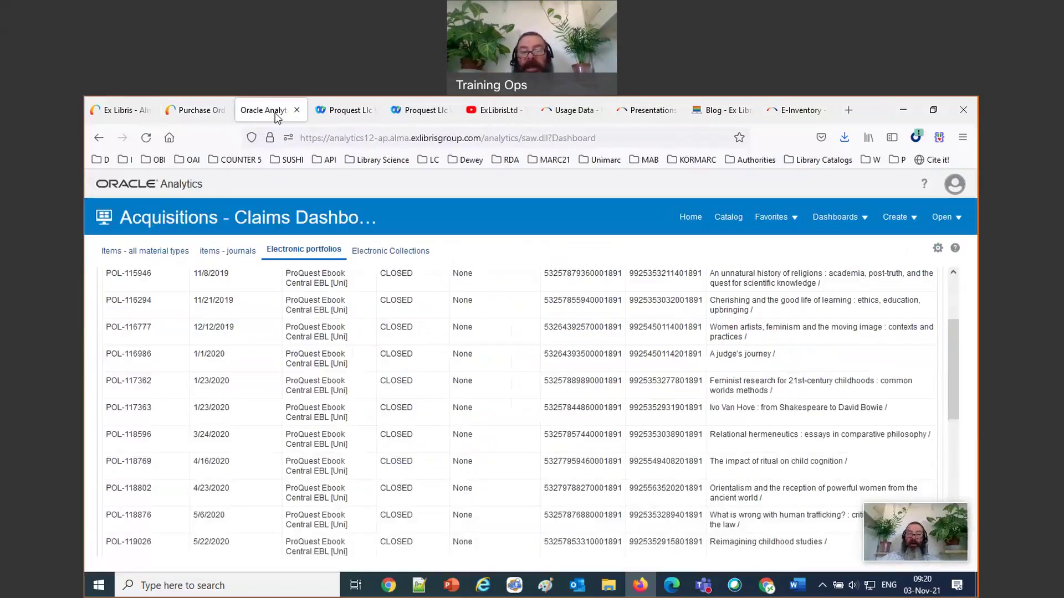
pyautogui.click(728, 217)
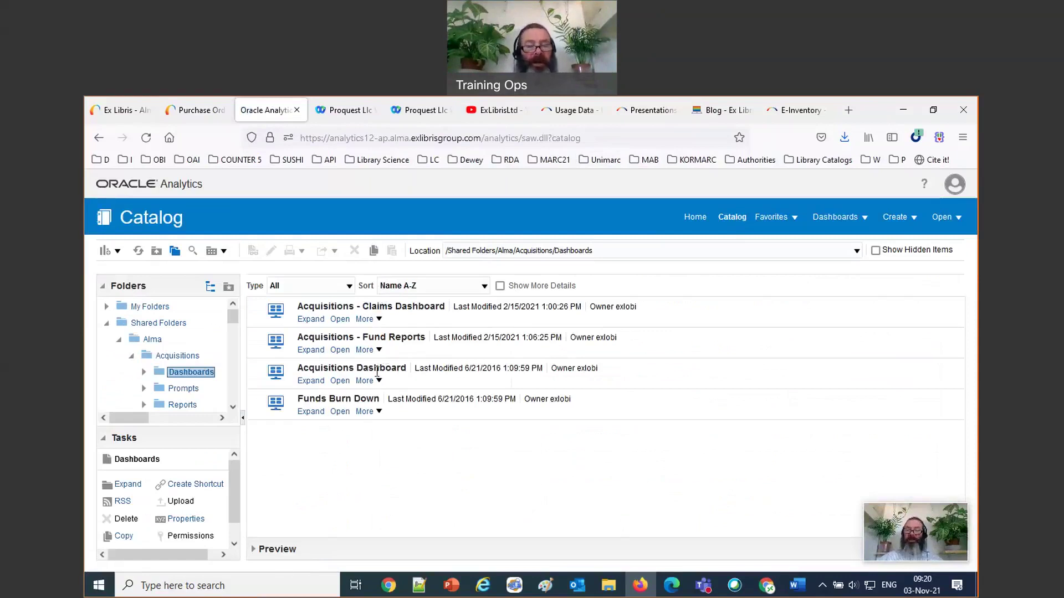
pyautogui.click(339, 351)
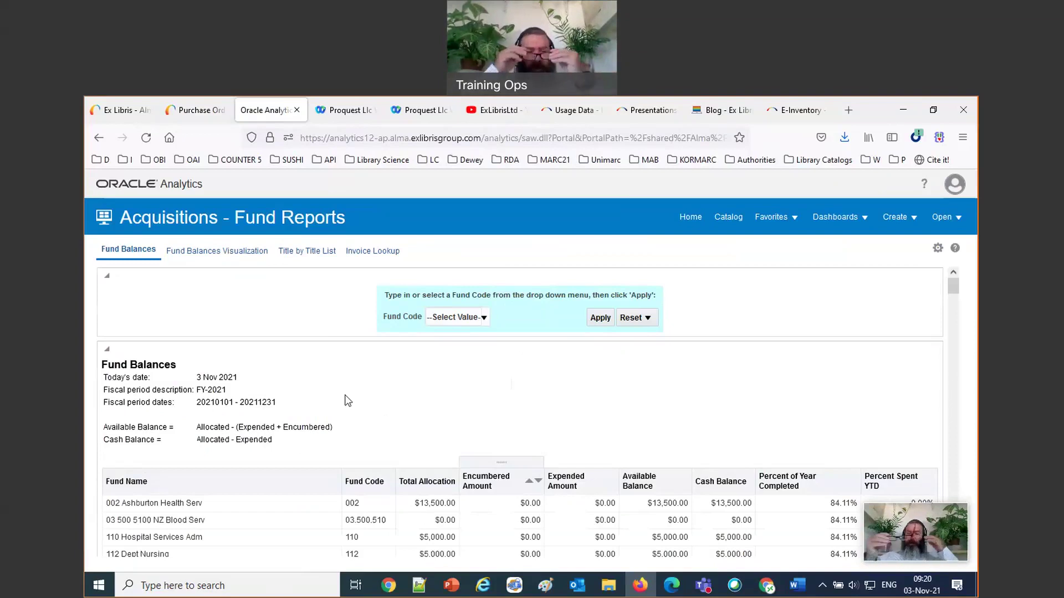
# Examine the Fund Balances page and highlight its fiscal period dates, especially the end date
pyautogui.moveTo(201, 402); pyautogui.dragTo(276, 403)
pyautogui.scroll(-2, 659, 449)
pyautogui.scroll(2, 673, 435)
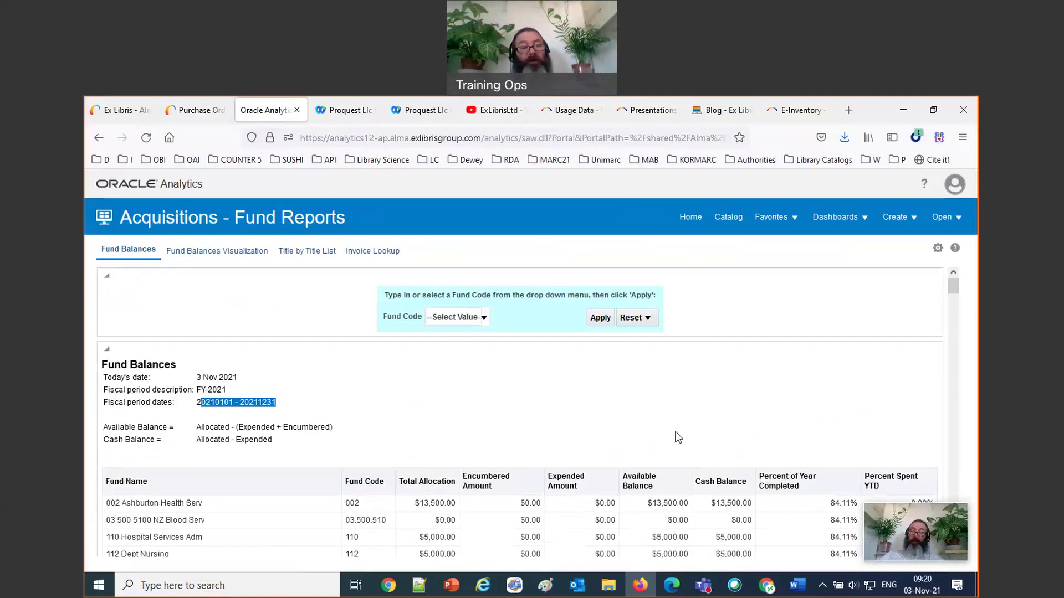
pyautogui.scroll(-2, 677, 438)
pyautogui.click(278, 292)
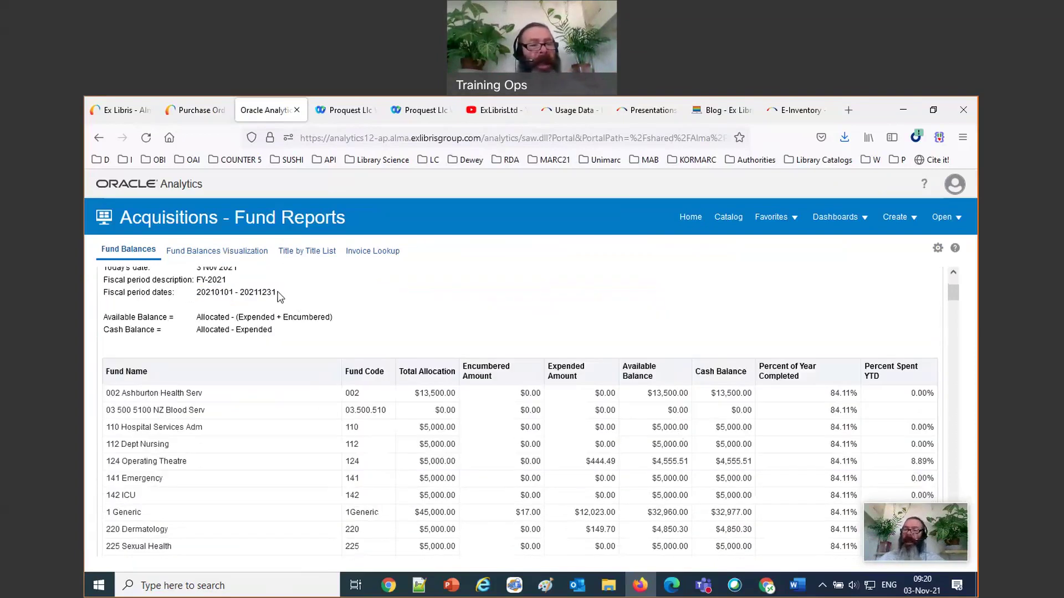
pyautogui.doubleClick(241, 292)
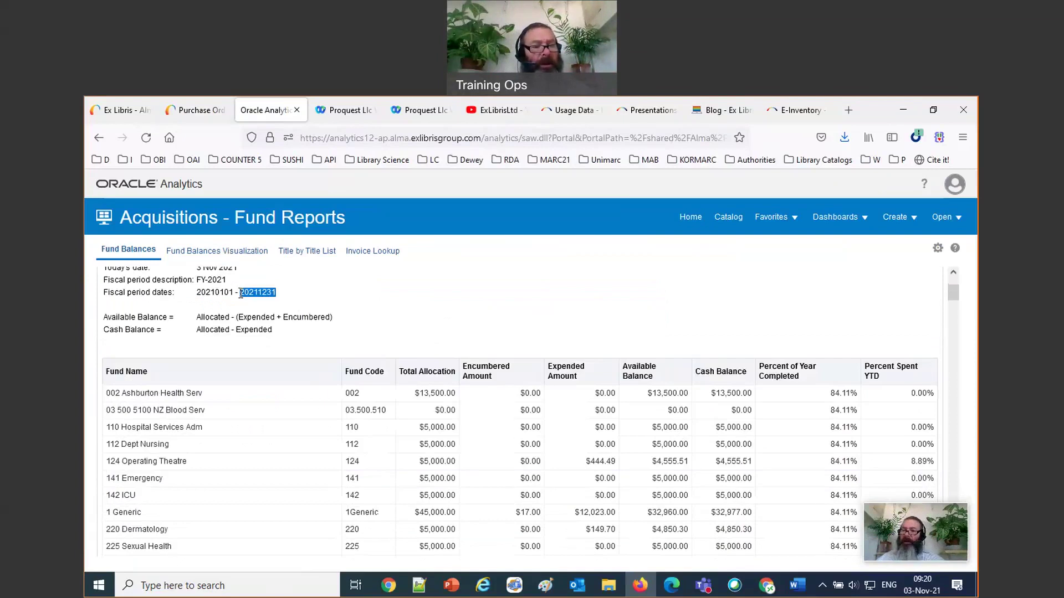
pyautogui.click(258, 292)
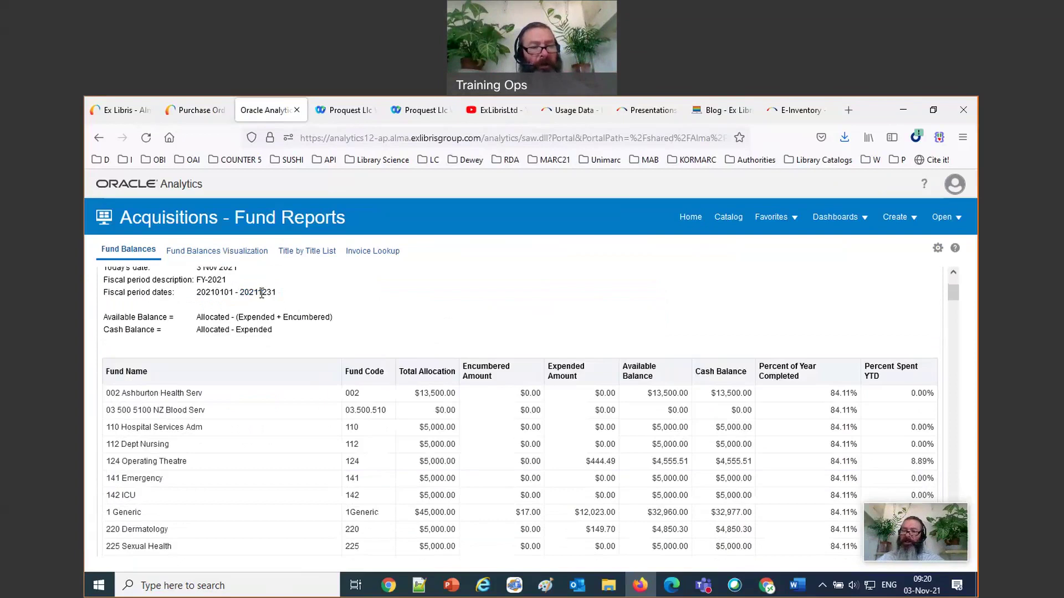
pyautogui.moveTo(258, 292); pyautogui.dragTo(281, 298)
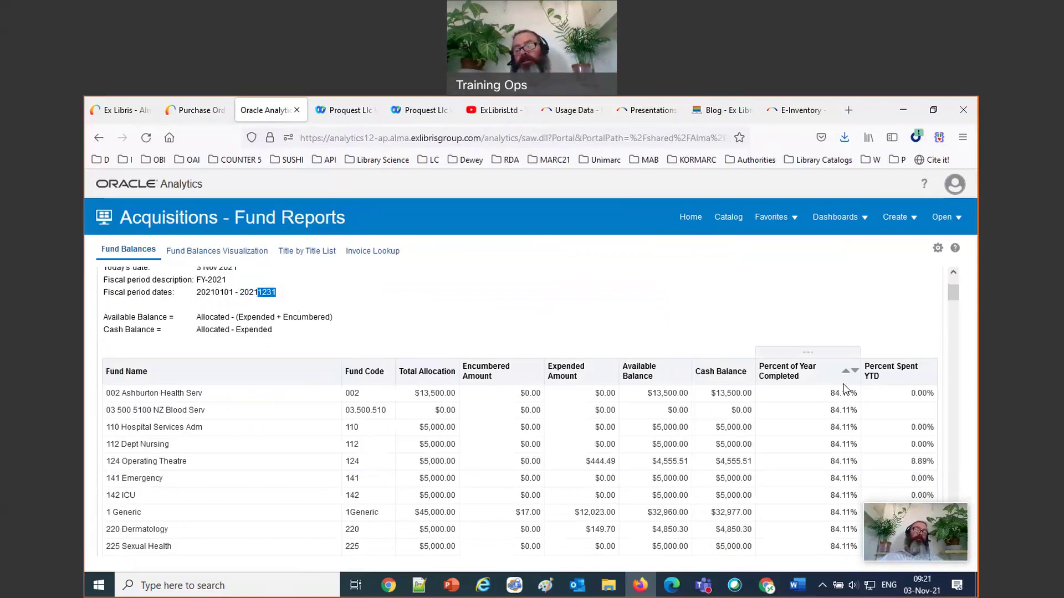
# Compare Percent Spent YTD with Percent of Year Completed across the Fund Balances table, including the red-marked fund 408 Youth Specialty Serv
pyautogui.scroll(-10, 876, 380)
pyautogui.scroll(10, 846, 400)
pyautogui.scroll(-12, 846, 400)
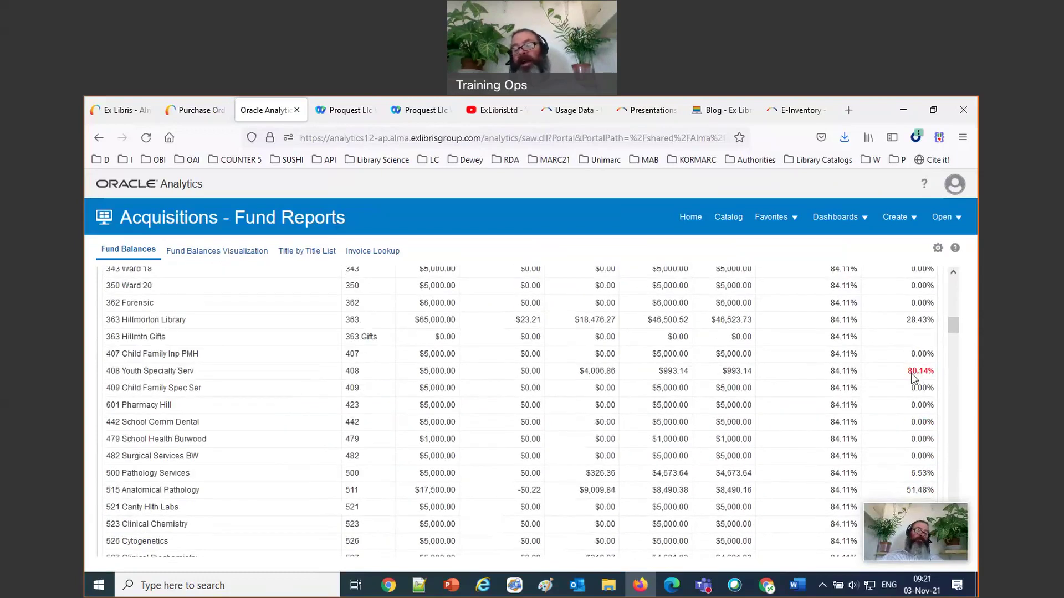
pyautogui.scroll(12, 913, 378)
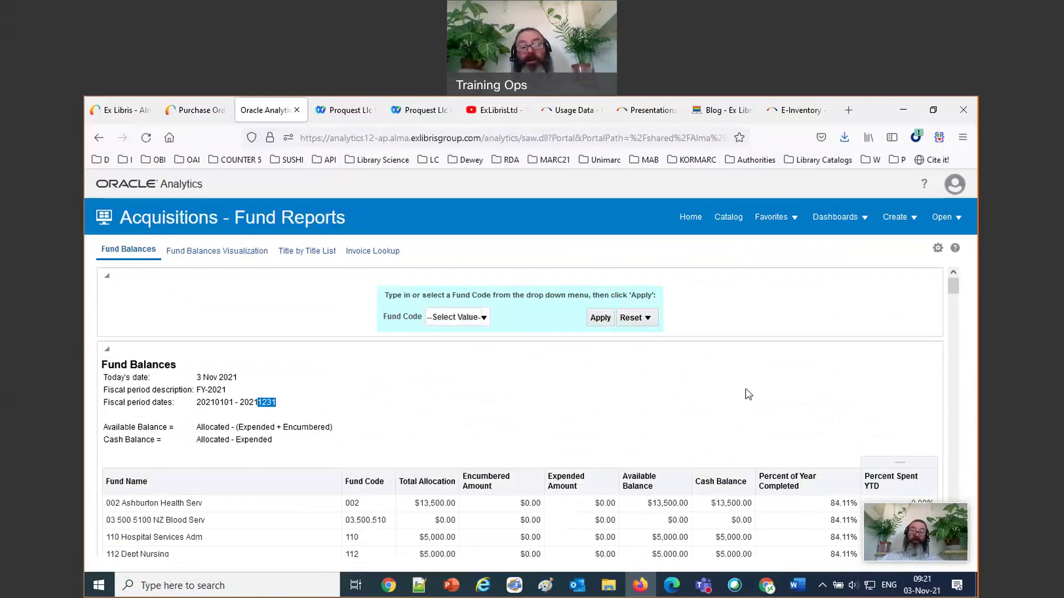
pyautogui.scroll(-2, 806, 388)
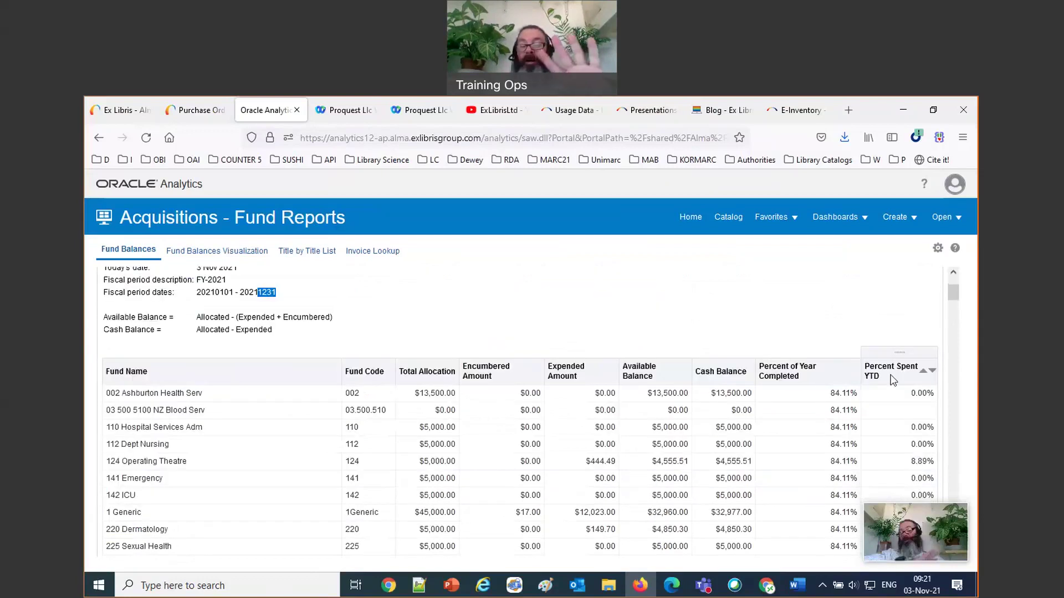
pyautogui.scroll(-10, 892, 381)
pyautogui.scroll(-2, 892, 383)
pyautogui.scroll(5, 892, 384)
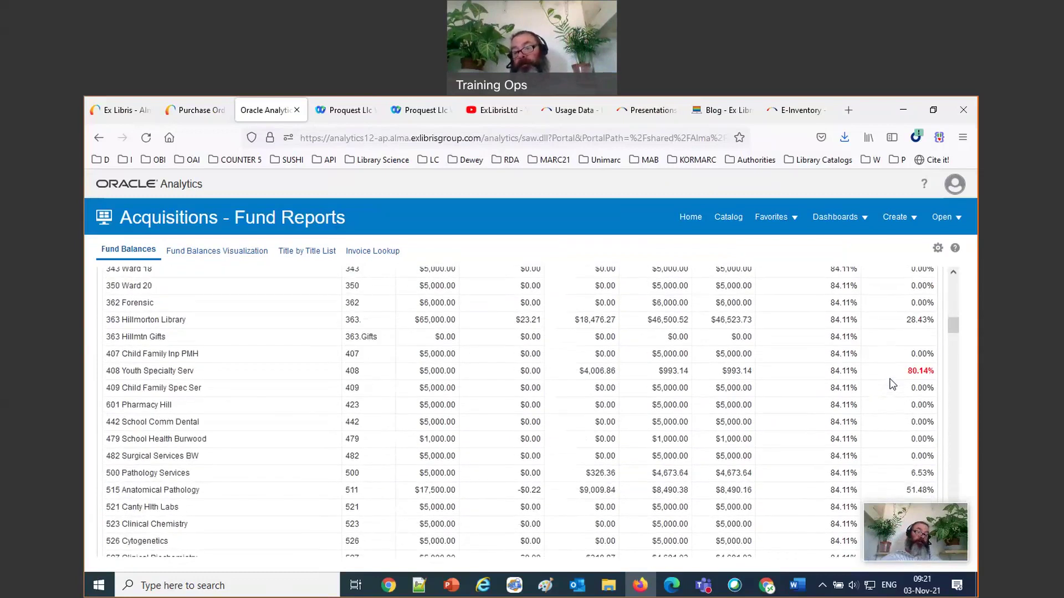
# Open the Fund Balances Visualization page and examine the Transaction Available Balance slice of the Fund Details pie chart
pyautogui.scroll(-5, 892, 384)
pyautogui.scroll(15, 892, 383)
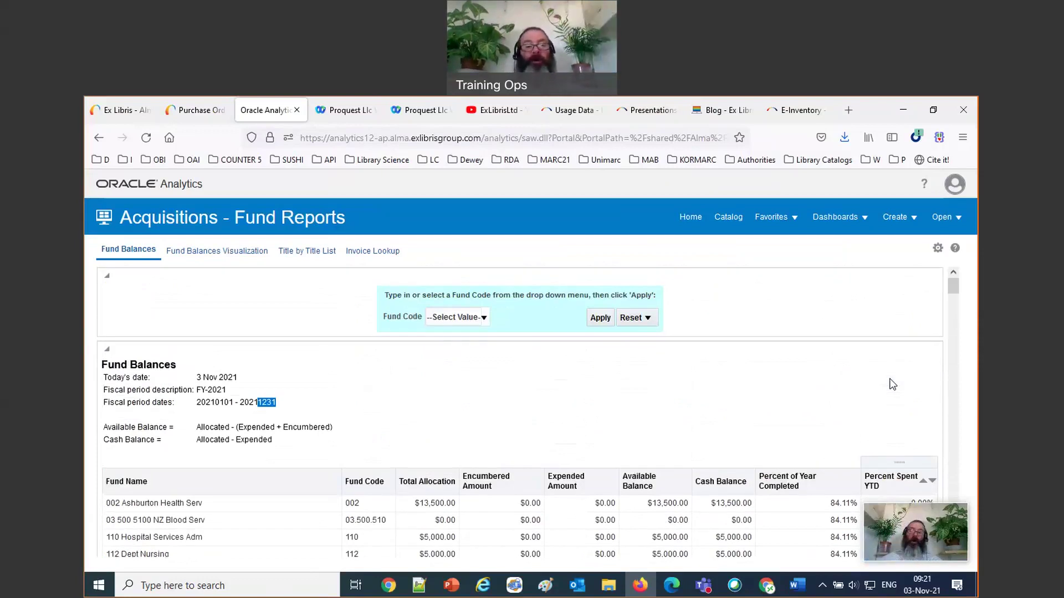
pyautogui.scroll(-5, 610, 438)
pyautogui.scroll(5, 610, 428)
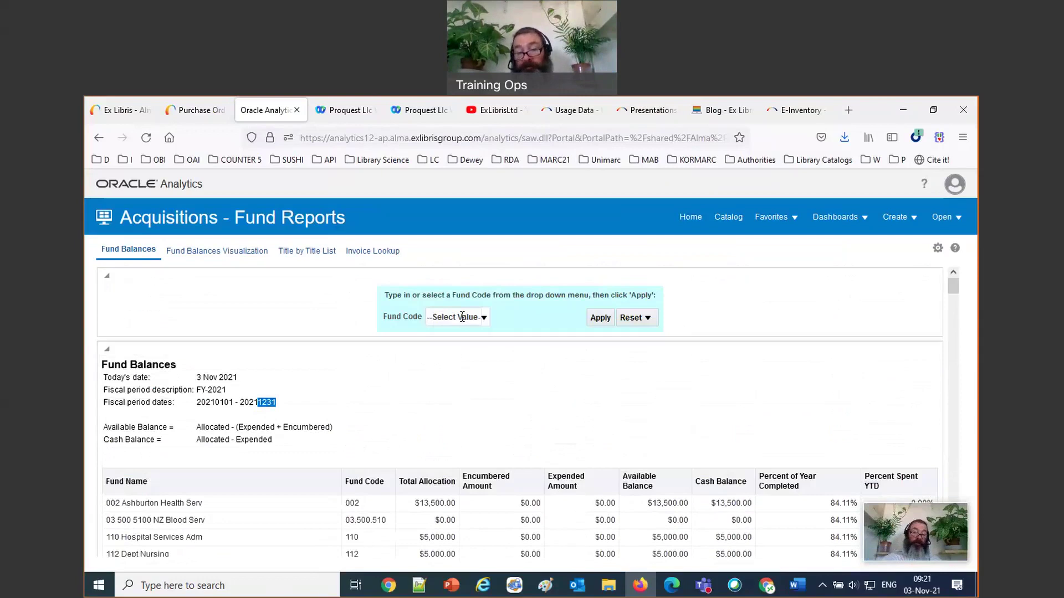
pyautogui.click(222, 252)
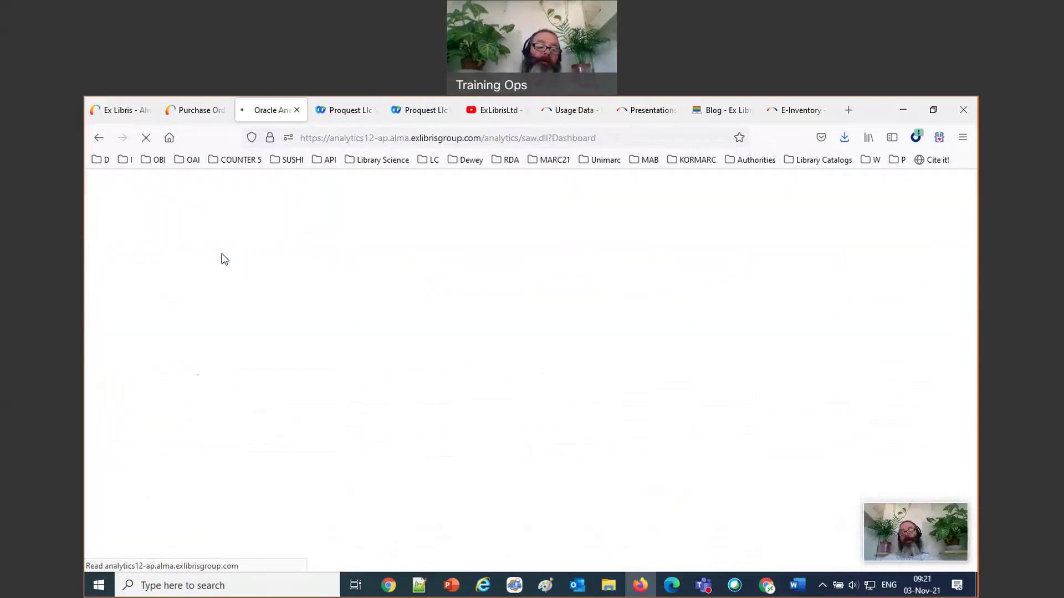
pyautogui.scroll(-1, 620, 492)
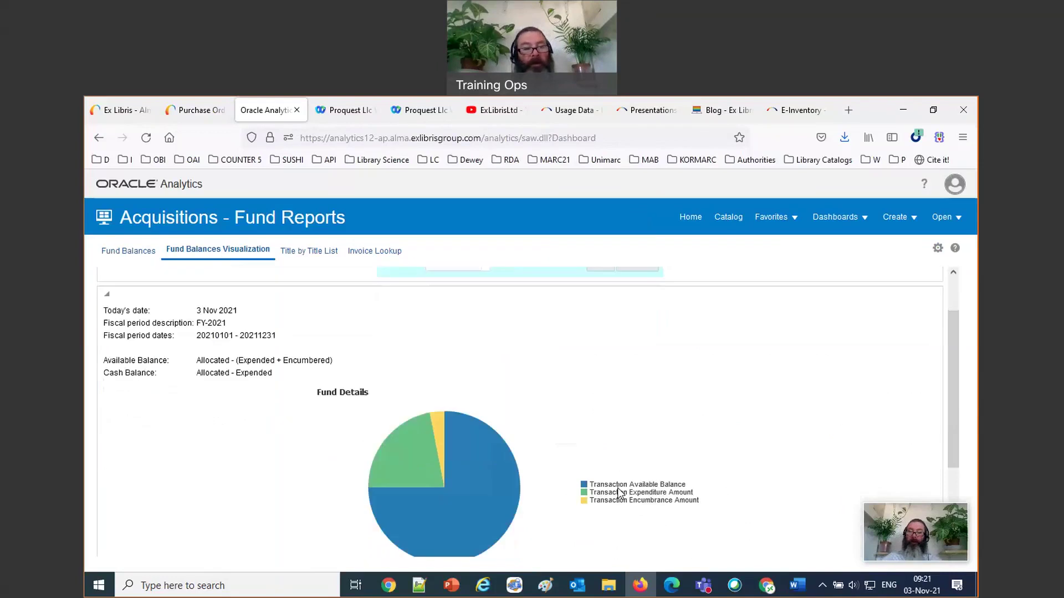
pyautogui.scroll(-1, 619, 493)
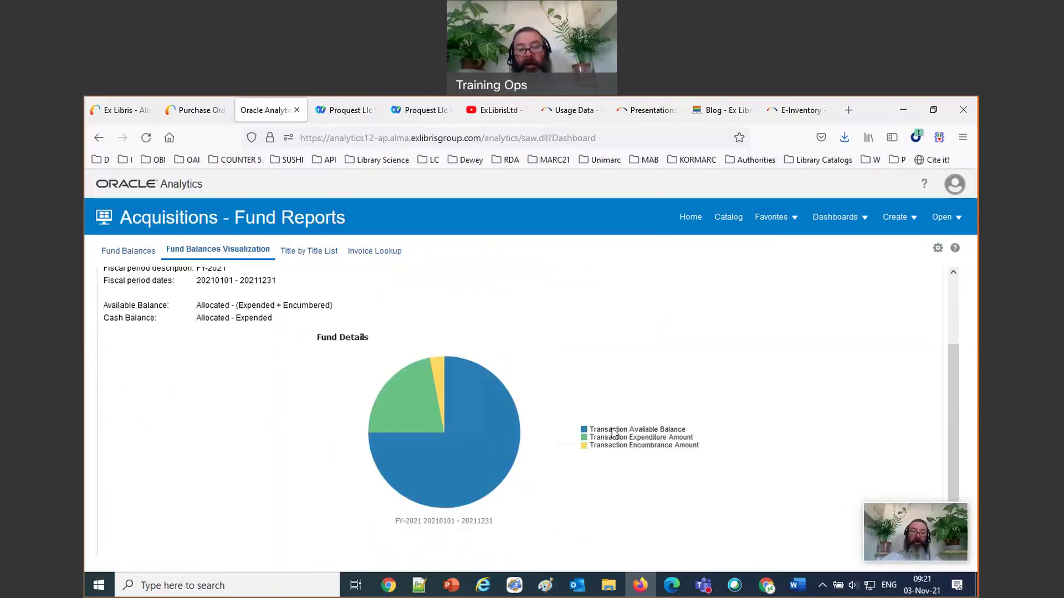
pyautogui.moveTo(486, 441)
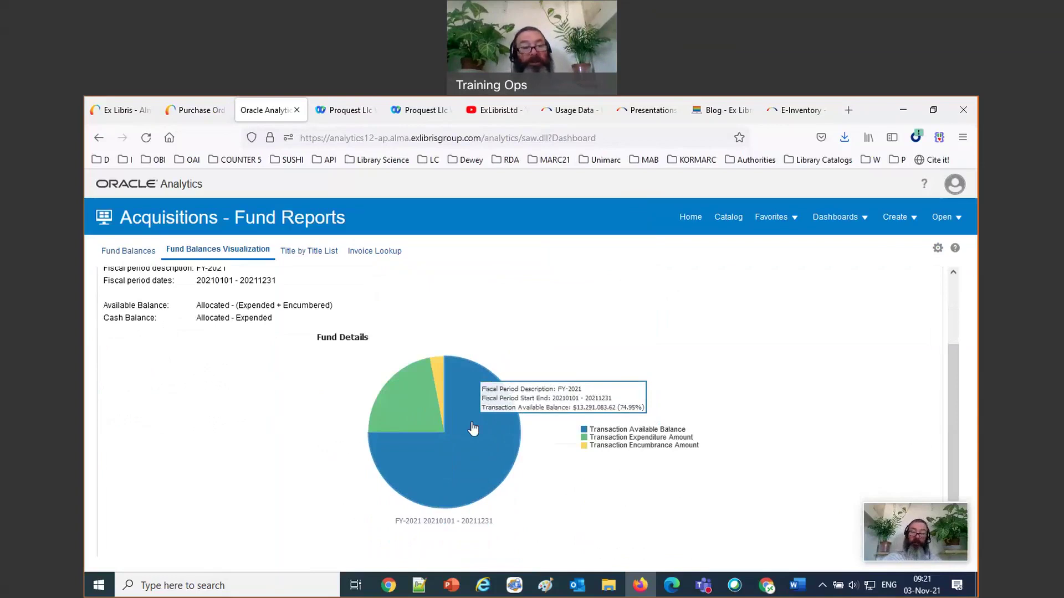
# Highlight the fiscal period description above the Fund Details pie chart and recheck the available balance slice for that period
pyautogui.scroll(1, 472, 428)
pyautogui.scroll(1, 438, 422)
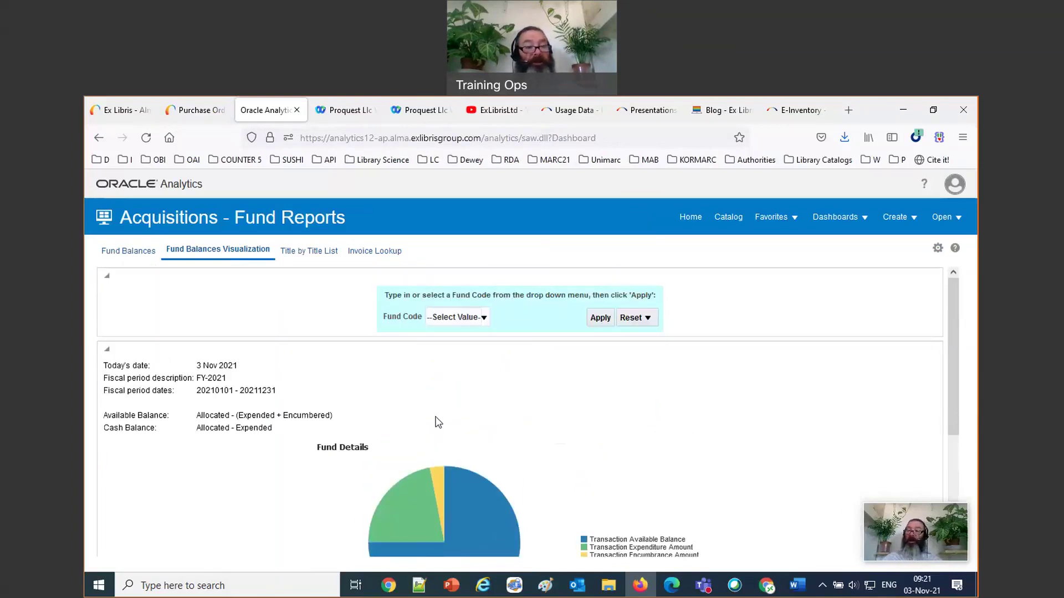
pyautogui.tripleClick(272, 381)
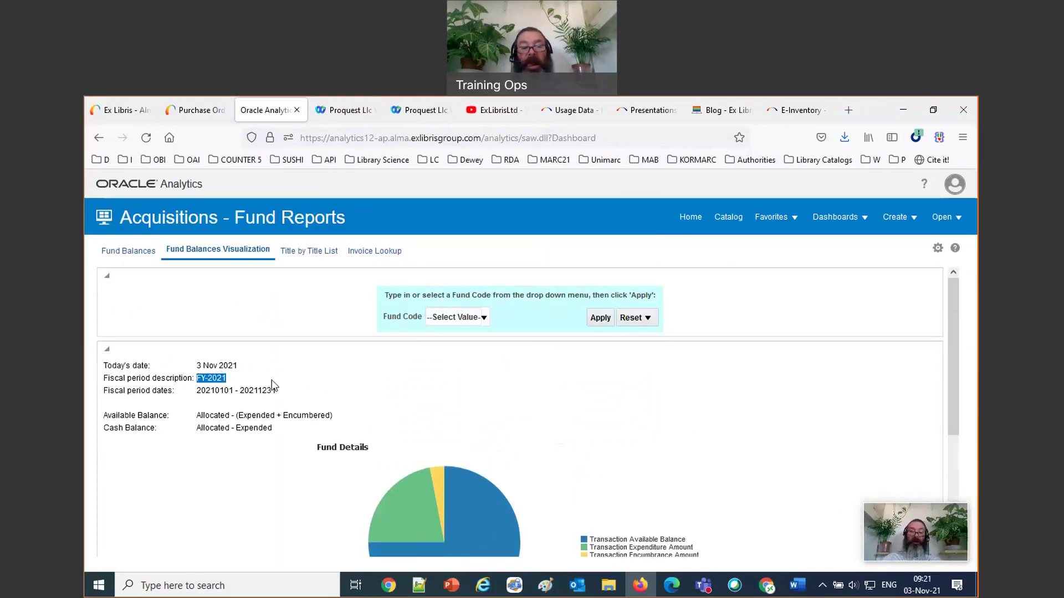
pyautogui.scroll(-1, 330, 435)
pyautogui.moveTo(465, 470)
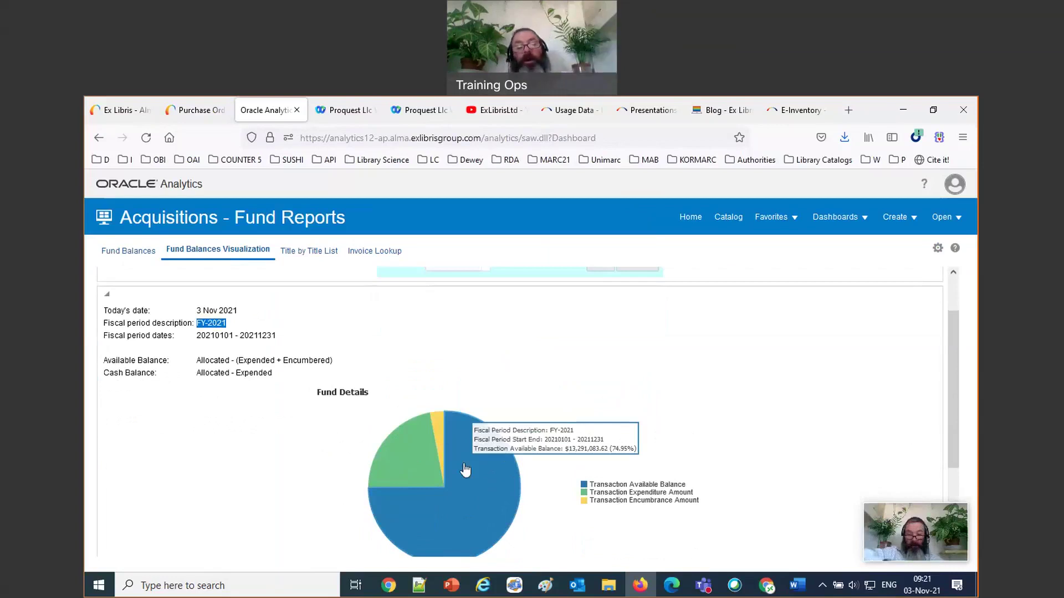
pyautogui.scroll(1, 466, 470)
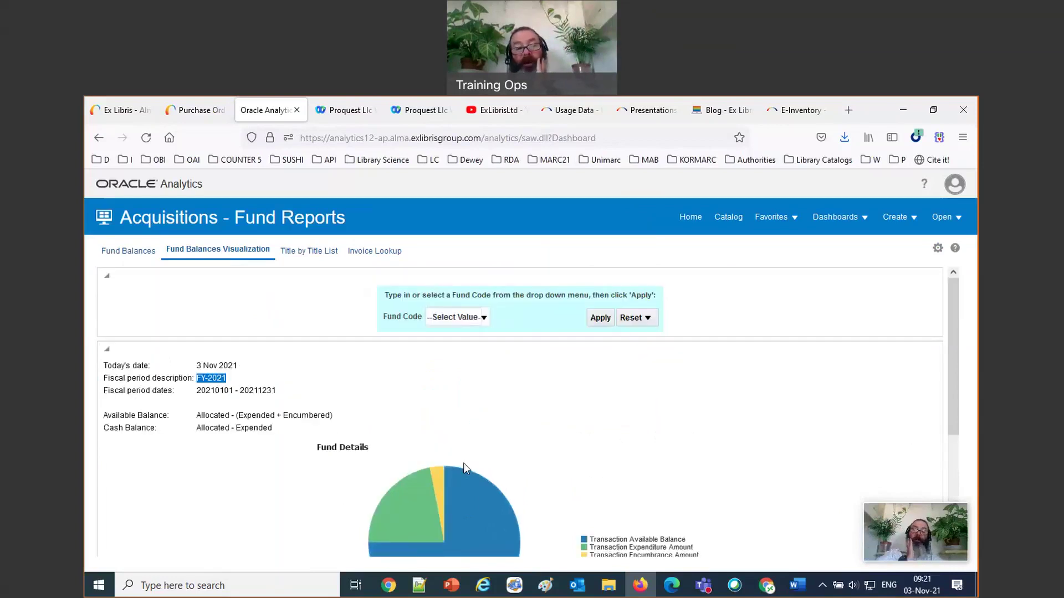
# Open the Title by Title List page, return to Fund Balances, and look up the fund code for Youth Specialty Serv
pyautogui.click(312, 255)
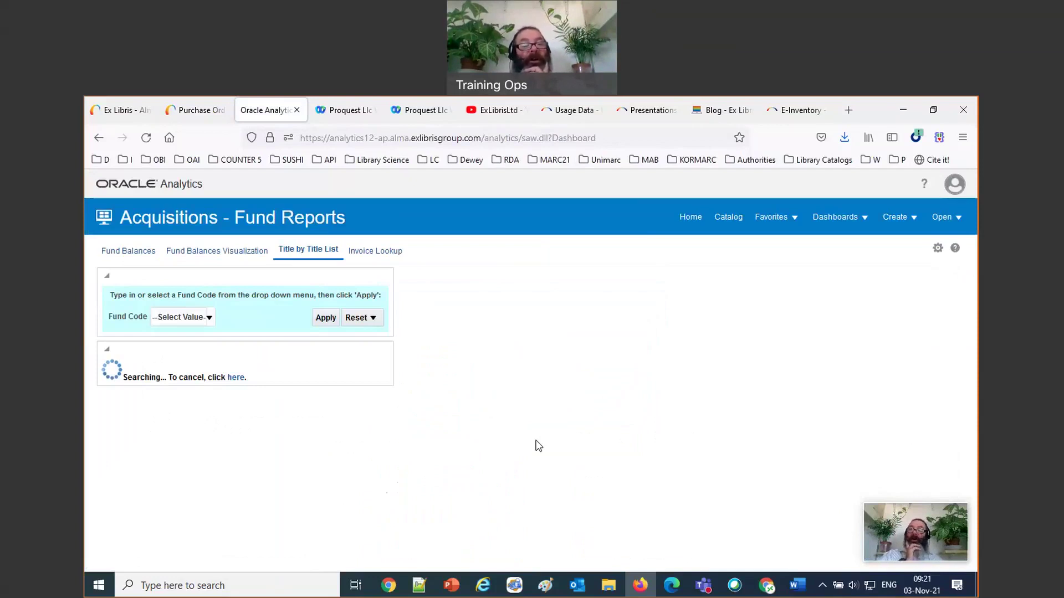
pyautogui.click(148, 255)
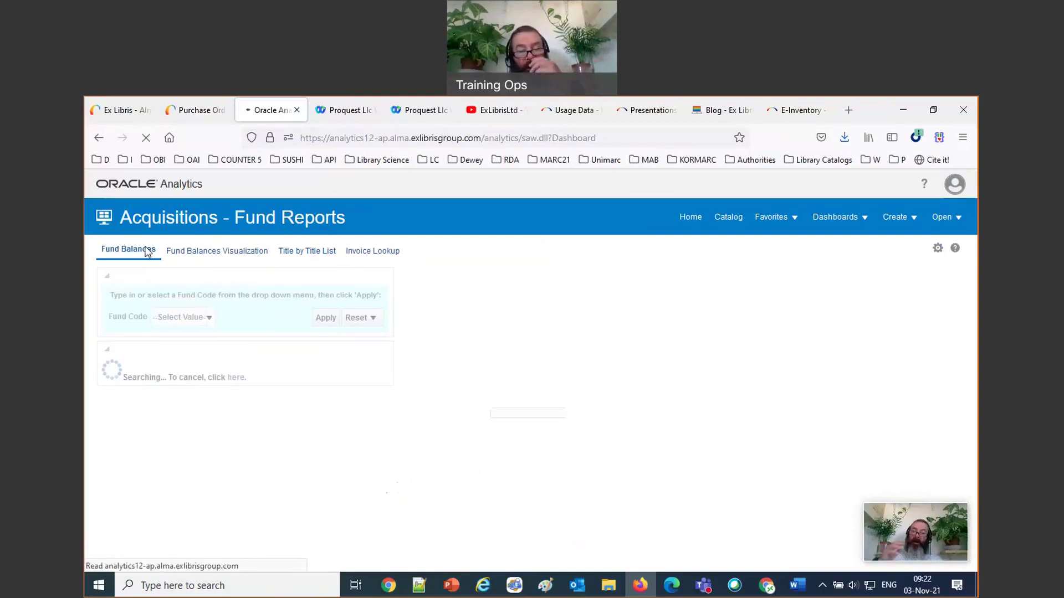
pyautogui.scroll(-10, 488, 356)
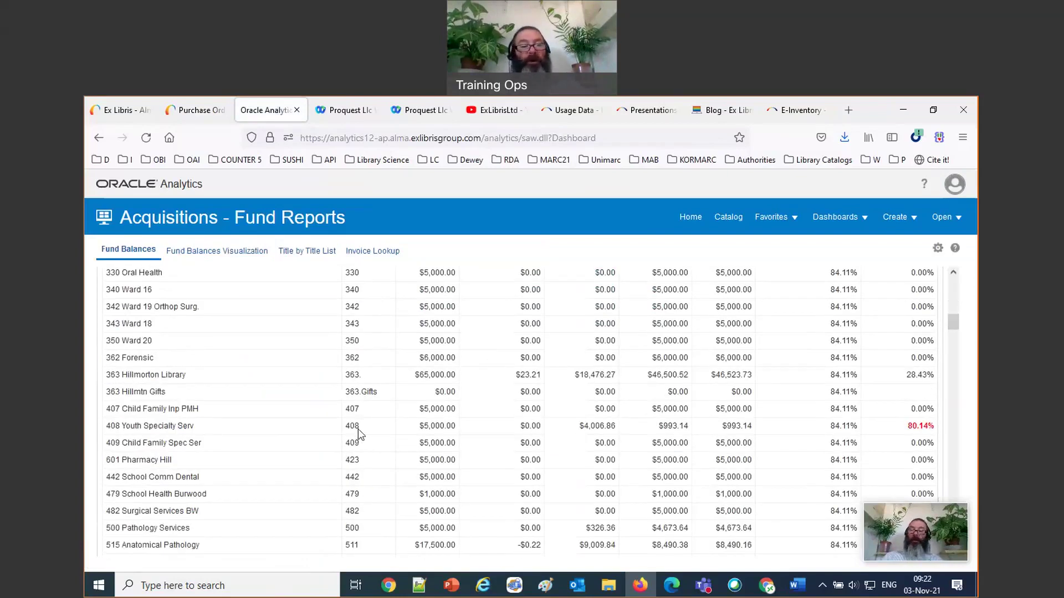
pyautogui.scroll(5, 320, 310)
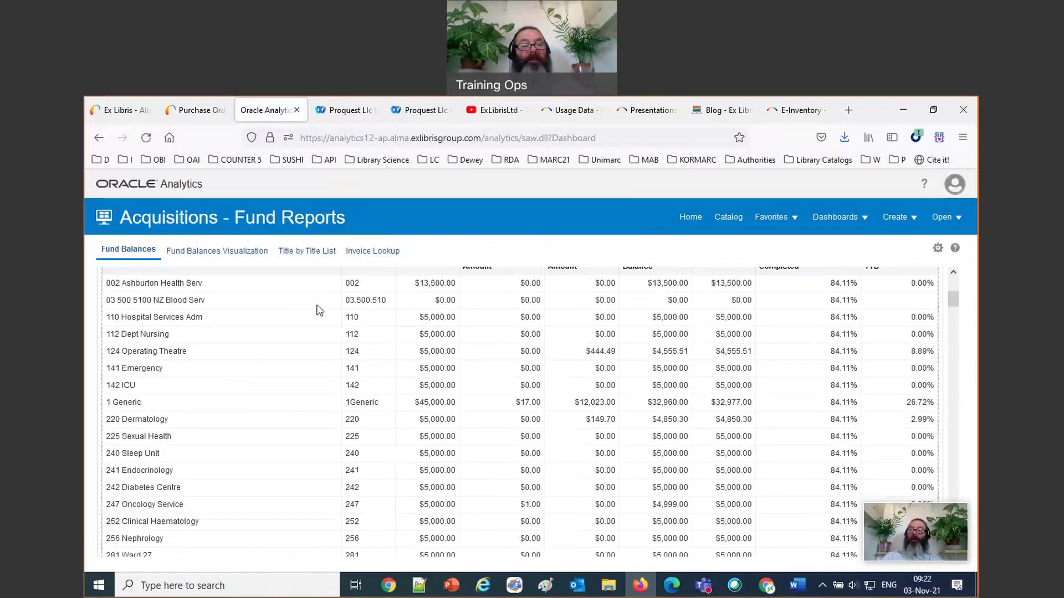
# Open the Title by Title List page and filter the title list by fund code 408
pyautogui.doubleClick(304, 254)
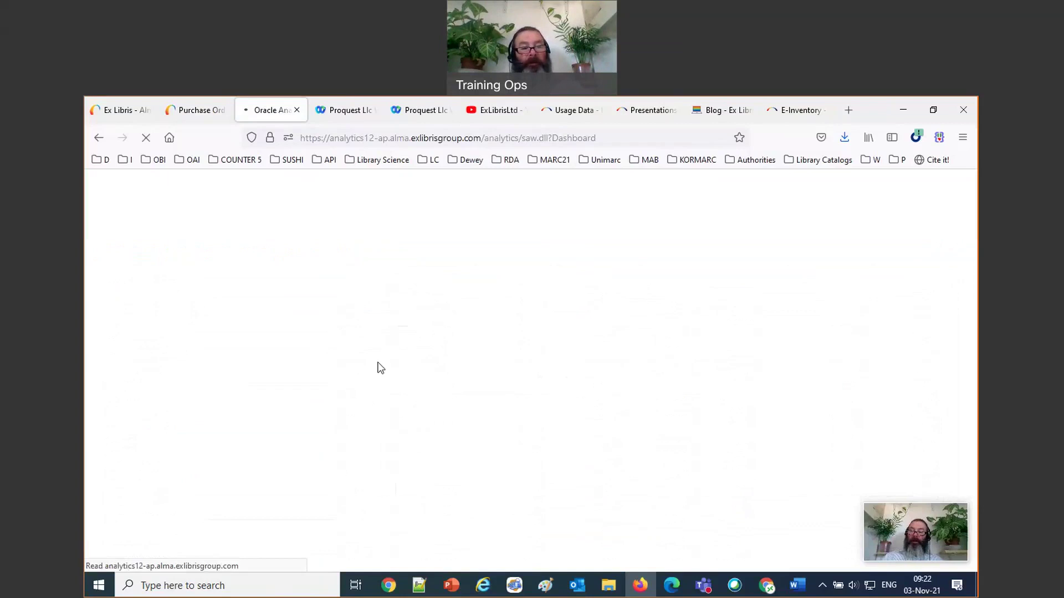
pyautogui.click(498, 320)
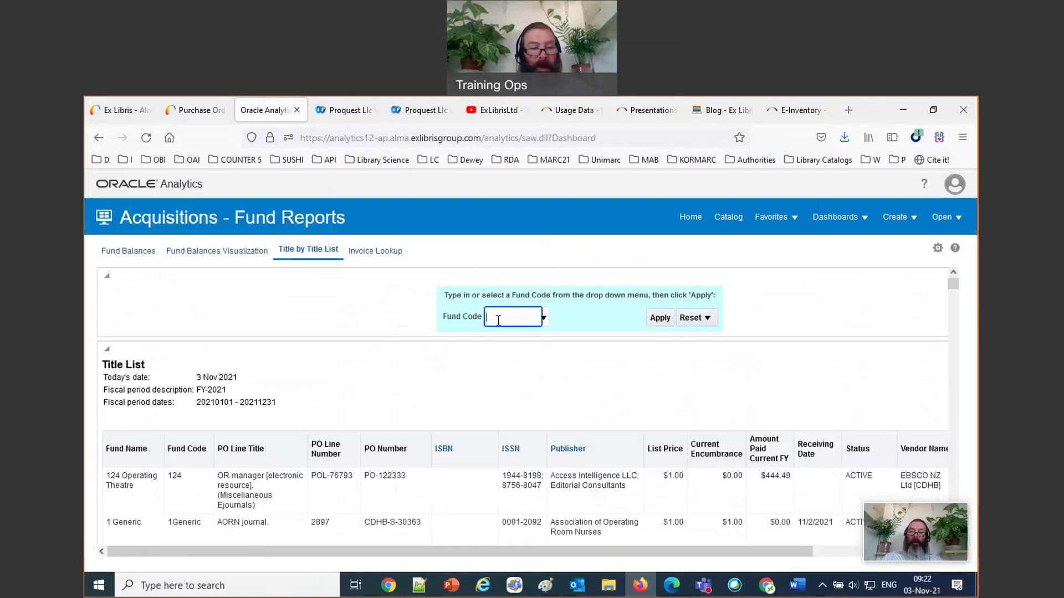
pyautogui.scroll(-1, 450, 400)
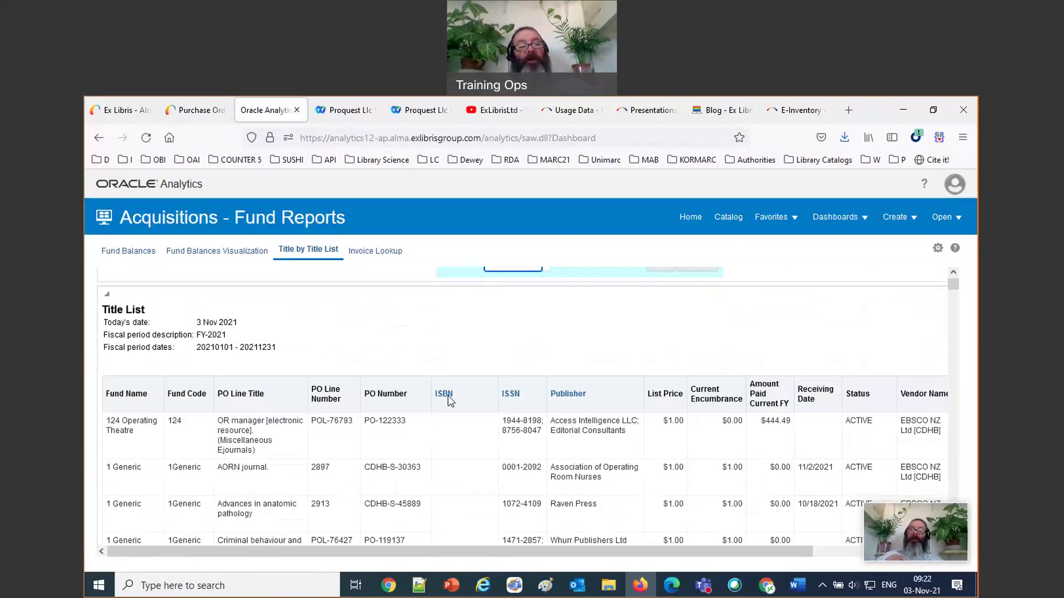
pyautogui.scroll(-2, 225, 380)
pyautogui.scroll(3, 352, 349)
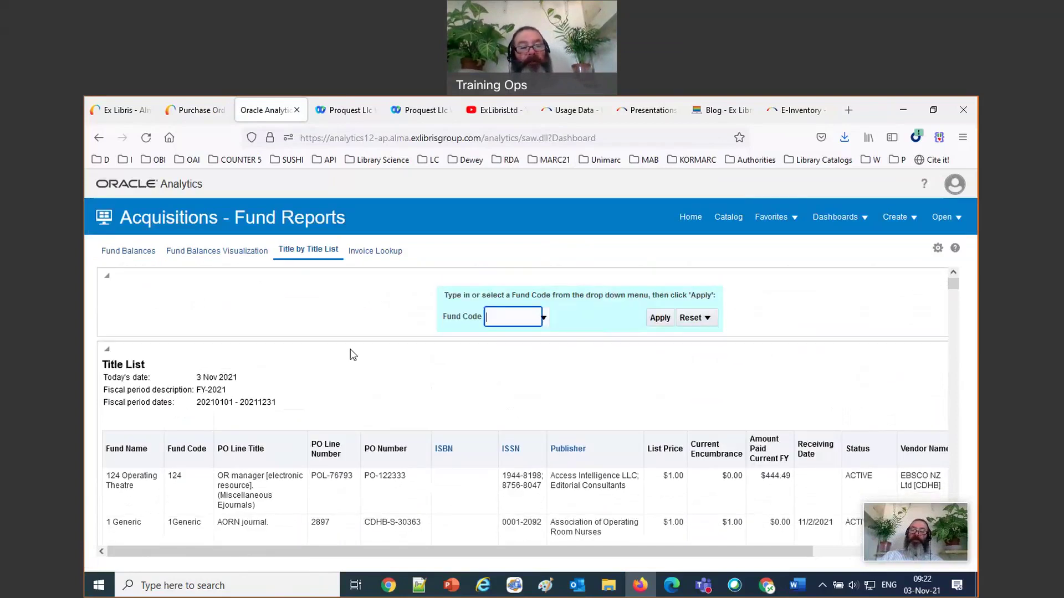
pyautogui.write('40')
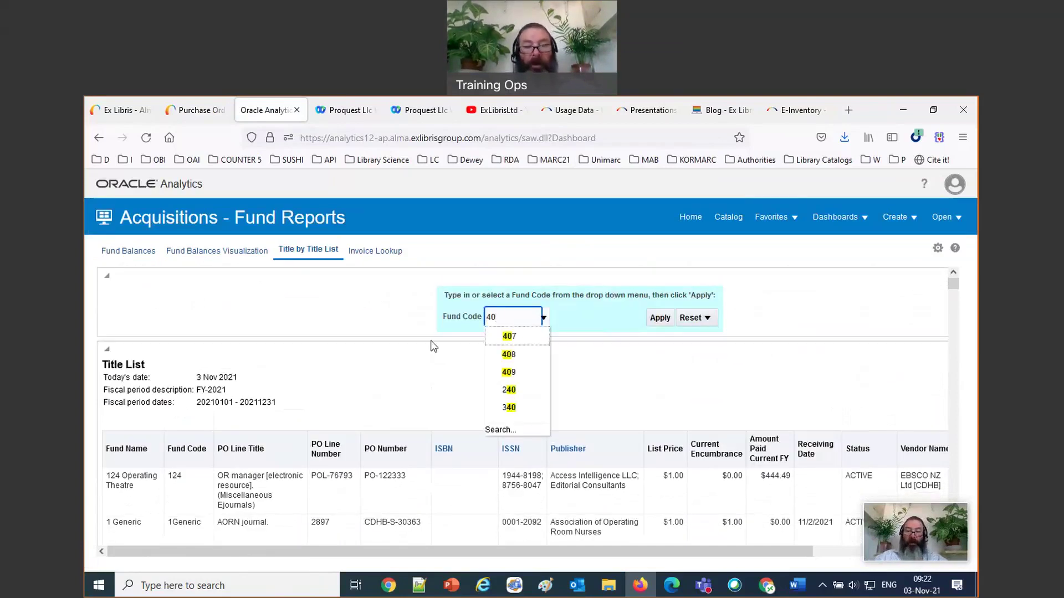
pyautogui.click(520, 355)
pyautogui.click(659, 317)
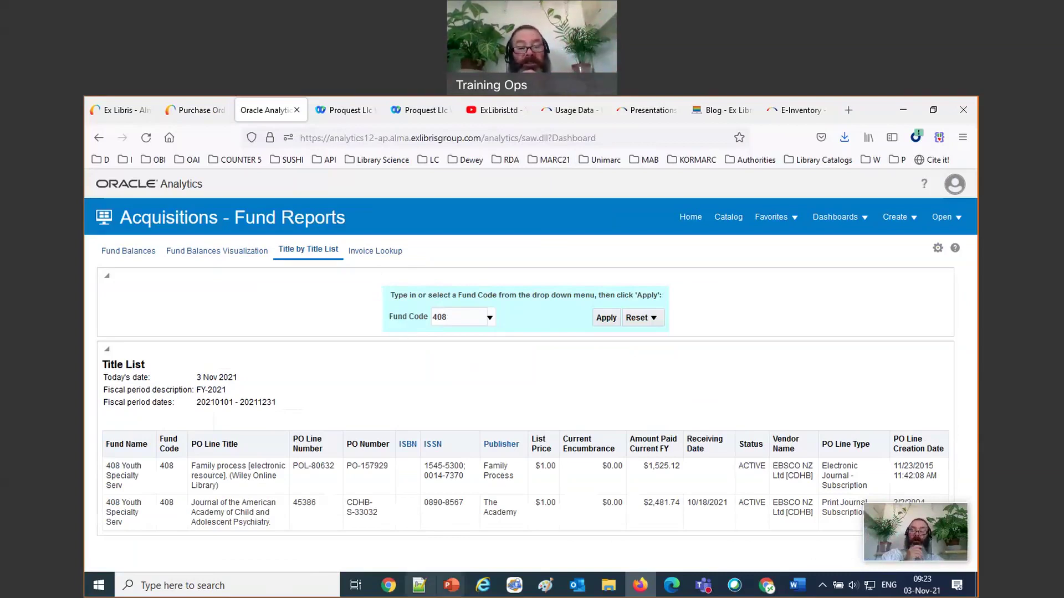
# Switch to Chrome, find "recei" on the Master Class page, and open the Word guide on ordered items received in the last 30 days
pyautogui.click(389, 586)
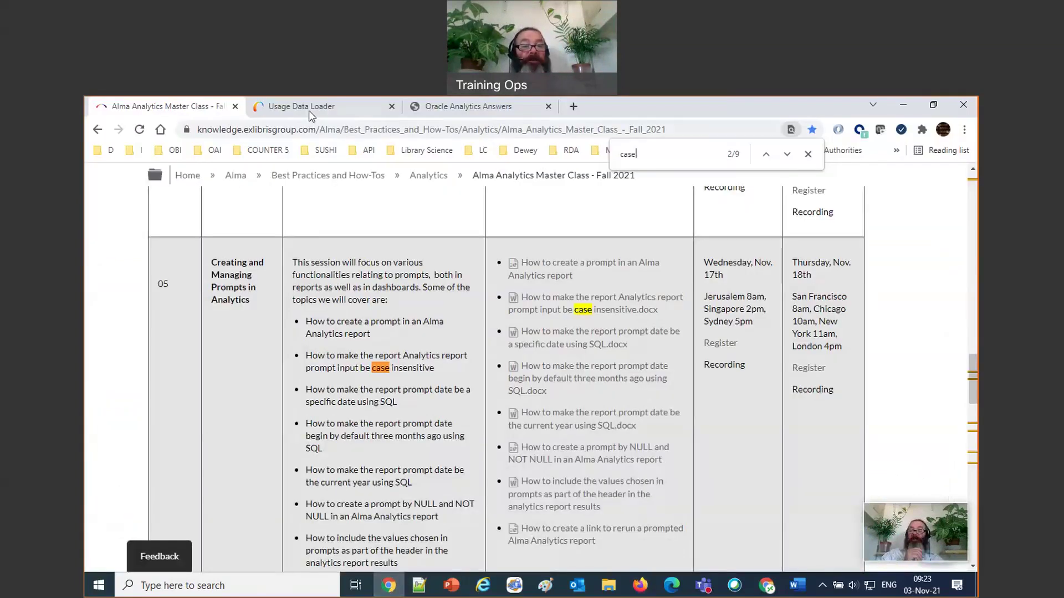
pyautogui.scroll(15, 423, 366)
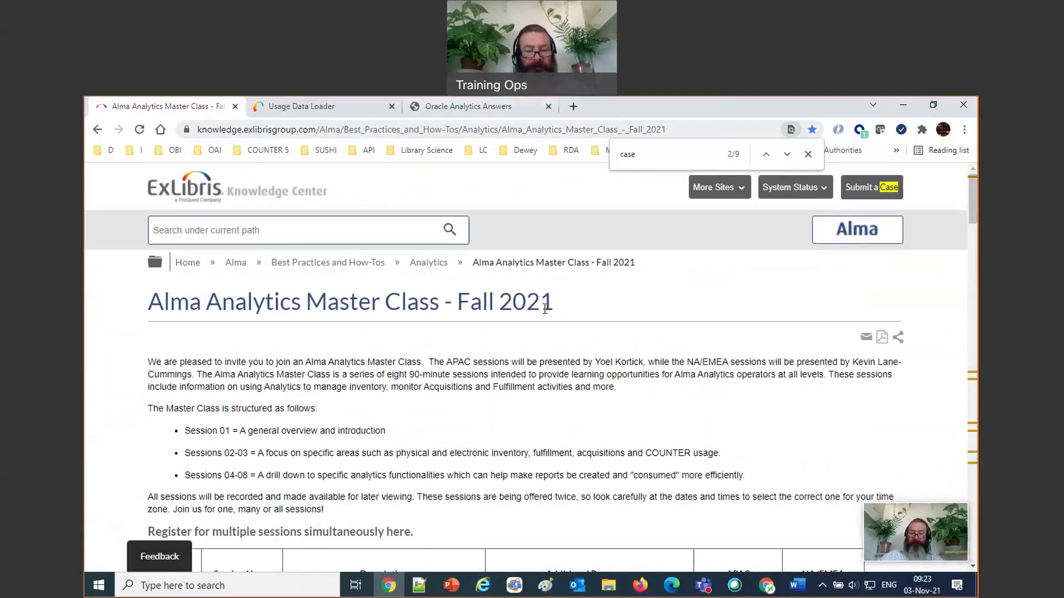
pyautogui.hotkey('ctrl', 'f')
pyautogui.write('rece')
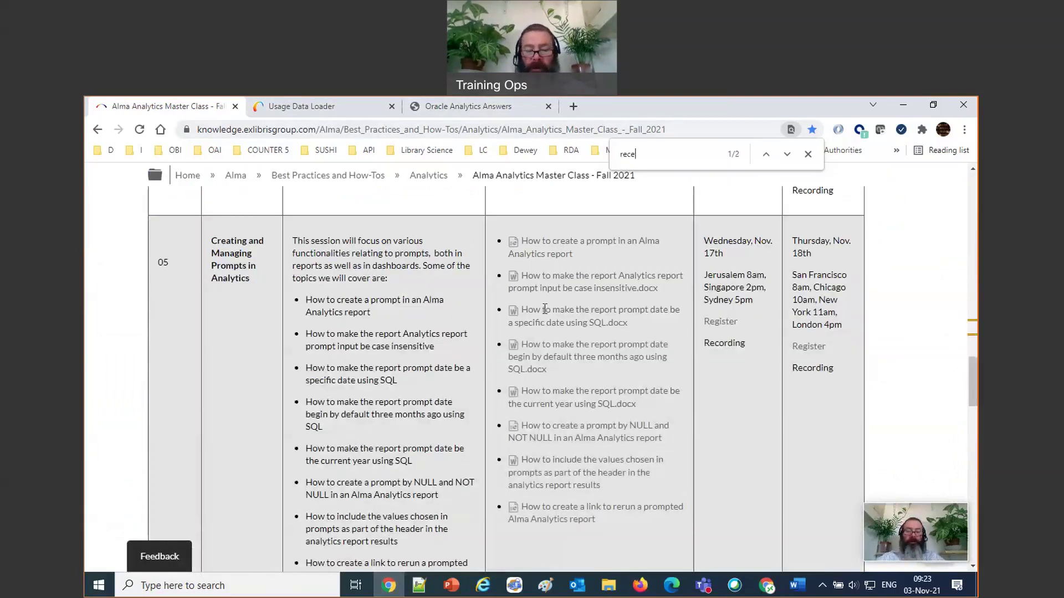
pyautogui.write('i')
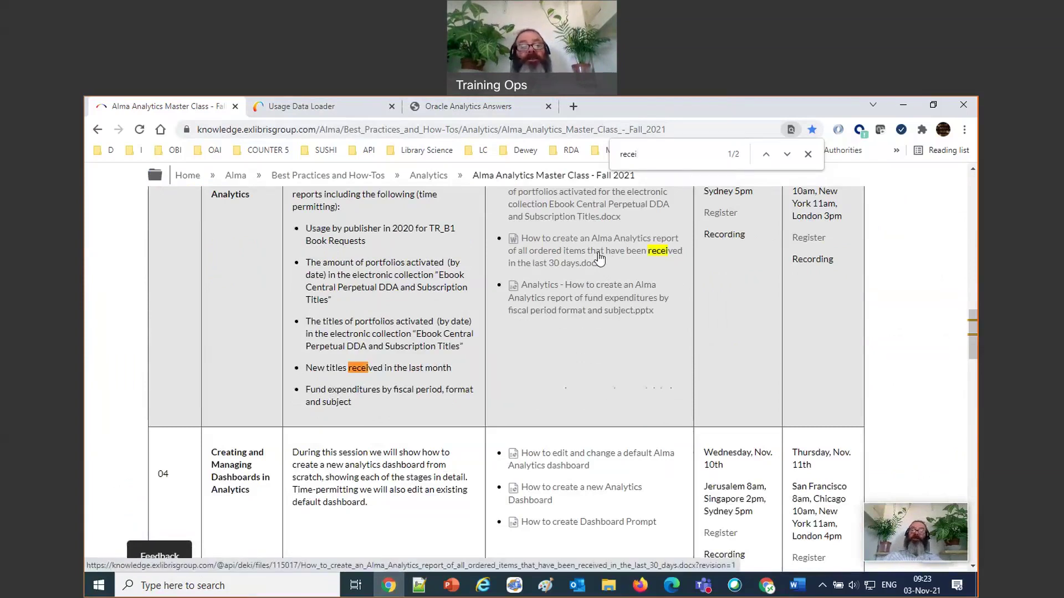
pyautogui.hotkey('alt', 'Tab')
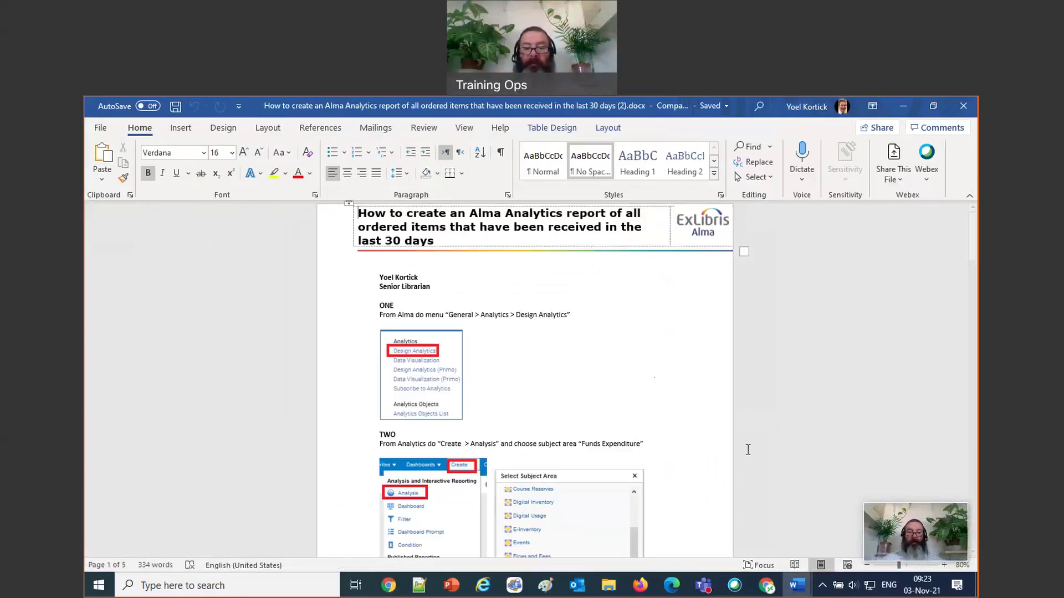
# Enlarge the Word guide to 100% and read its instructions on the subject area, report fields and Receiving Status filter
pyautogui.click(944, 565)
pyautogui.click(944, 565)
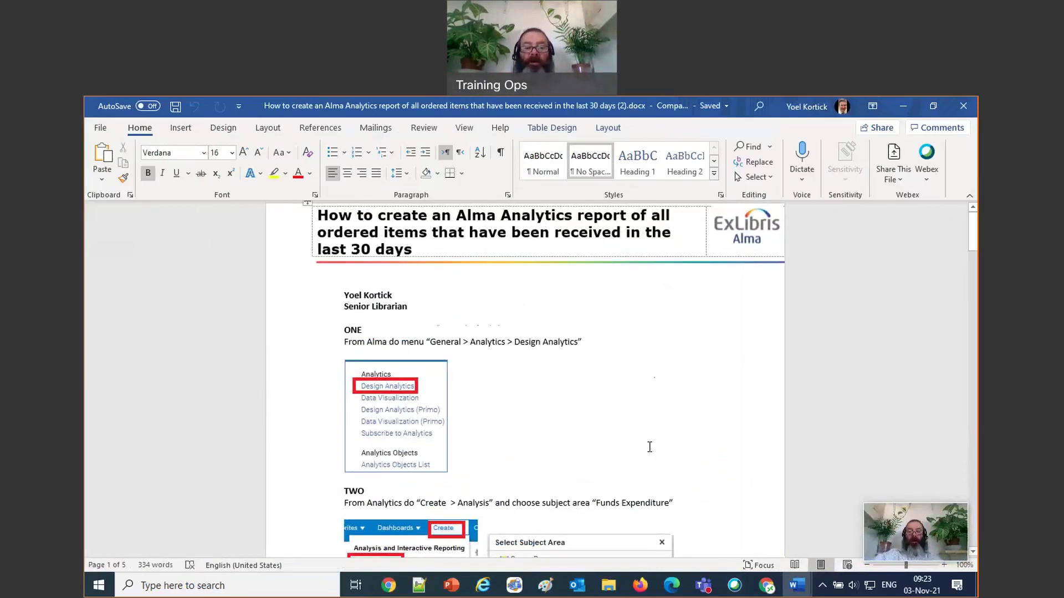
pyautogui.scroll(-2, 439, 377)
pyautogui.scroll(-3, 565, 450)
pyautogui.scroll(-7, 561, 474)
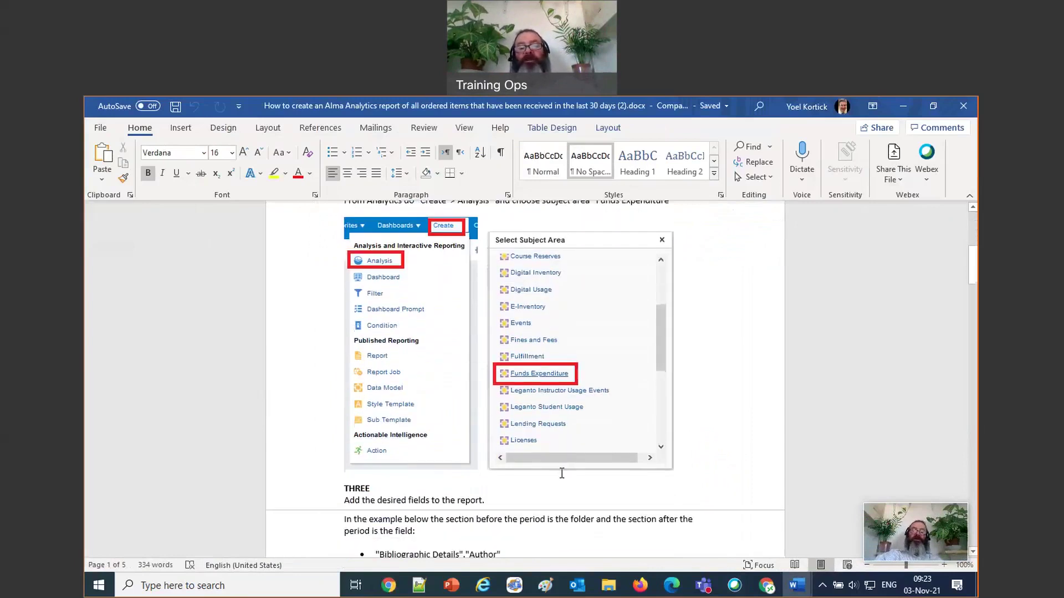
pyautogui.scroll(-4, 562, 474)
pyautogui.scroll(-1, 560, 474)
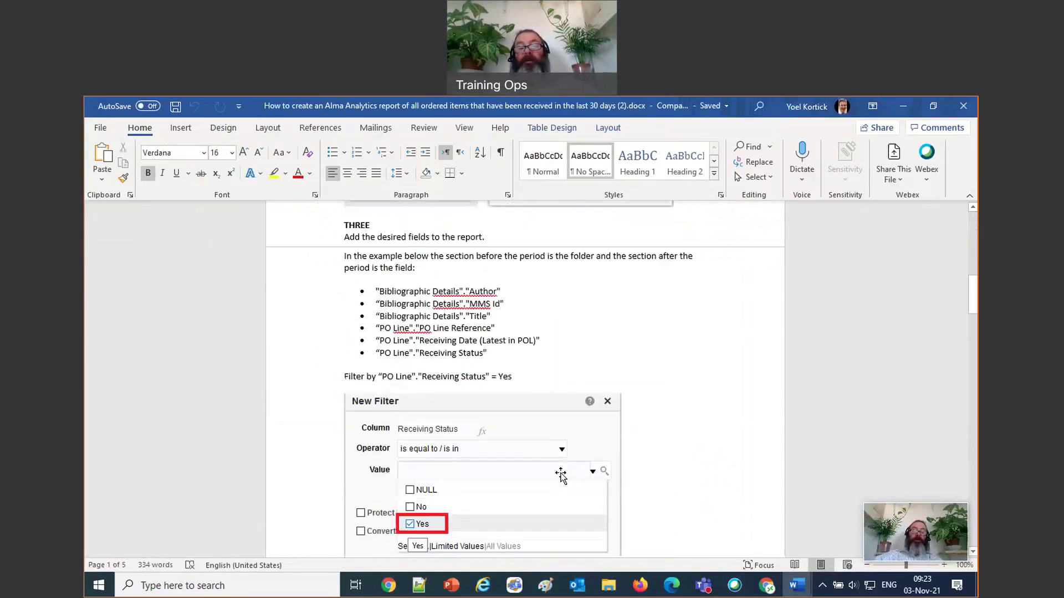
# Switch back to Oracle Analytics in Firefox and create a new analysis on the Funds Expenditure subject area
pyautogui.click(641, 587)
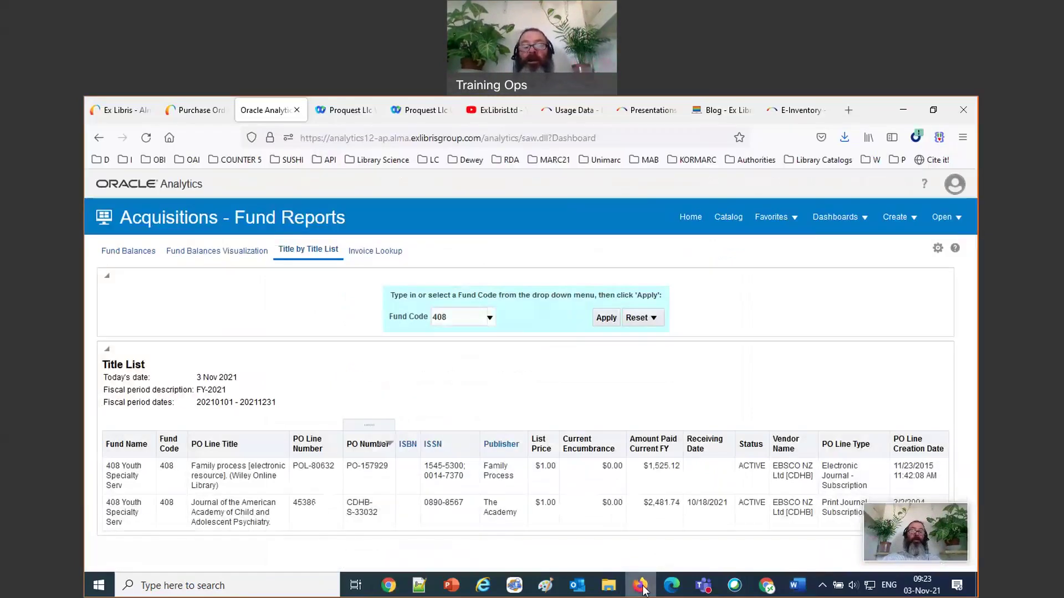
pyautogui.click(909, 220)
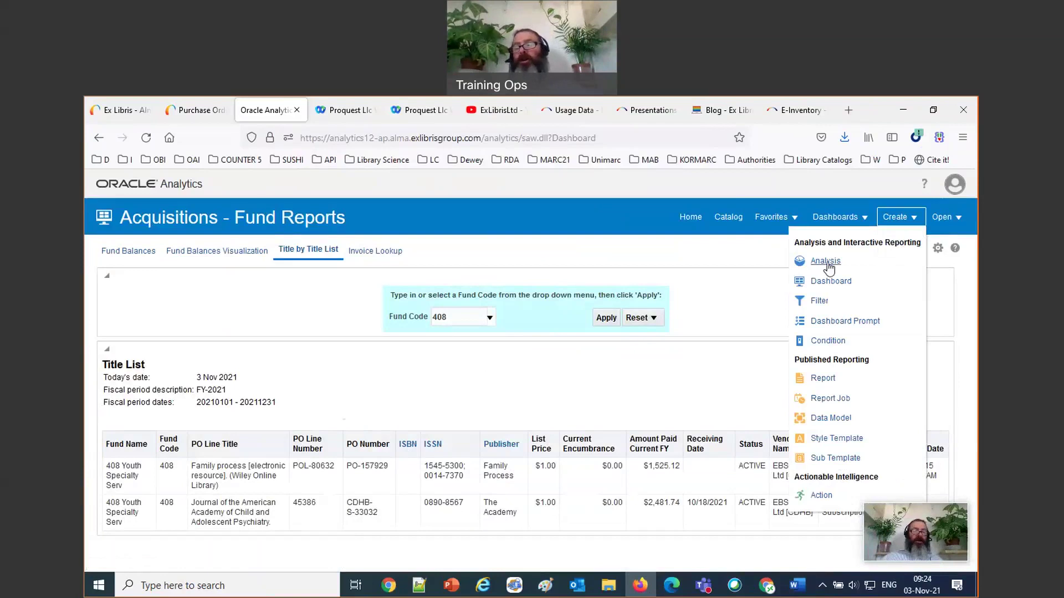
pyautogui.click(825, 261)
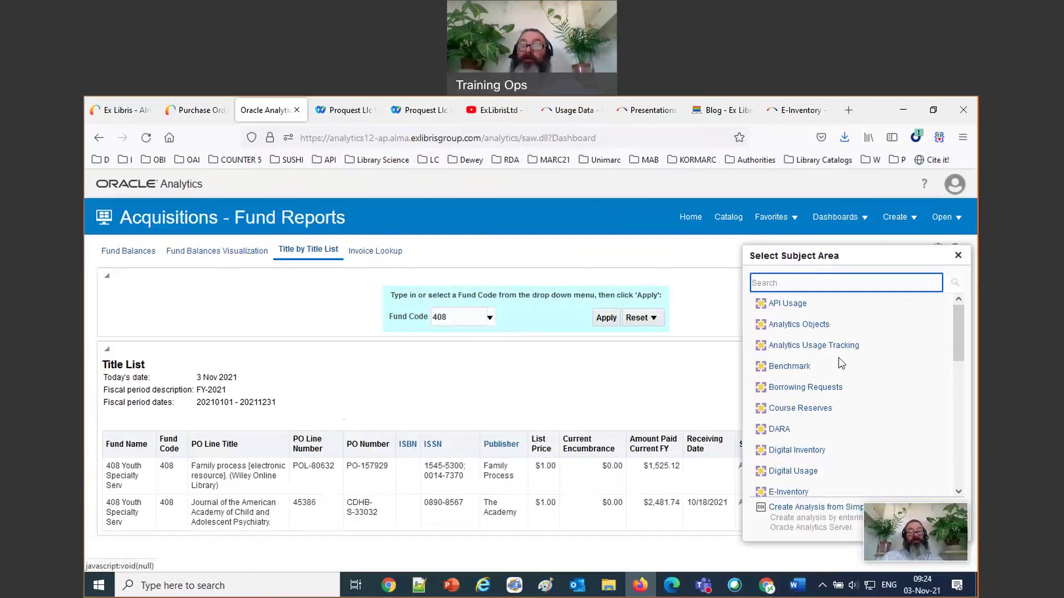
pyautogui.scroll(-3, 838, 359)
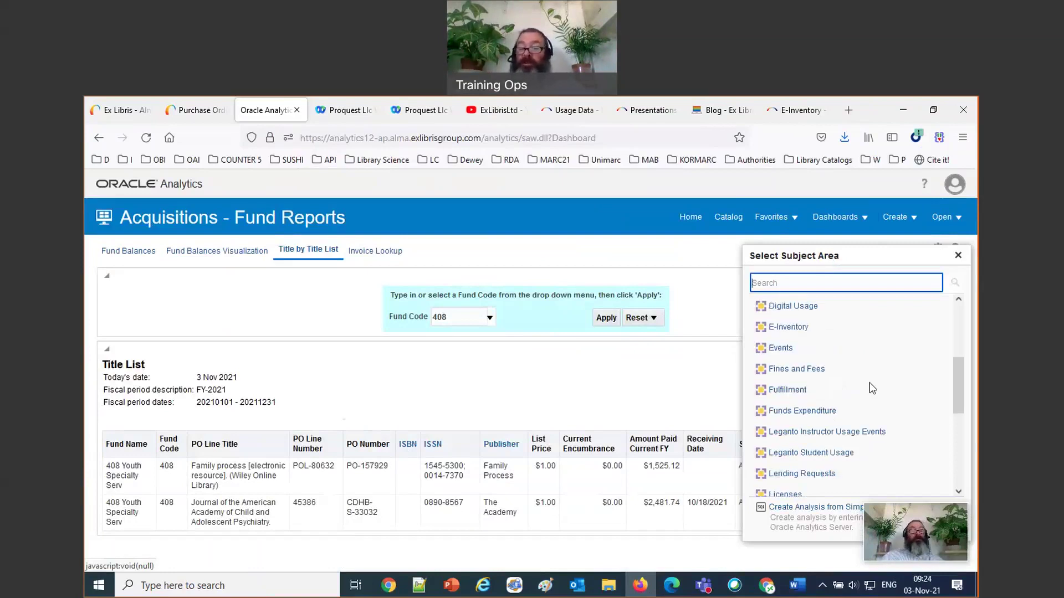
pyautogui.click(819, 411)
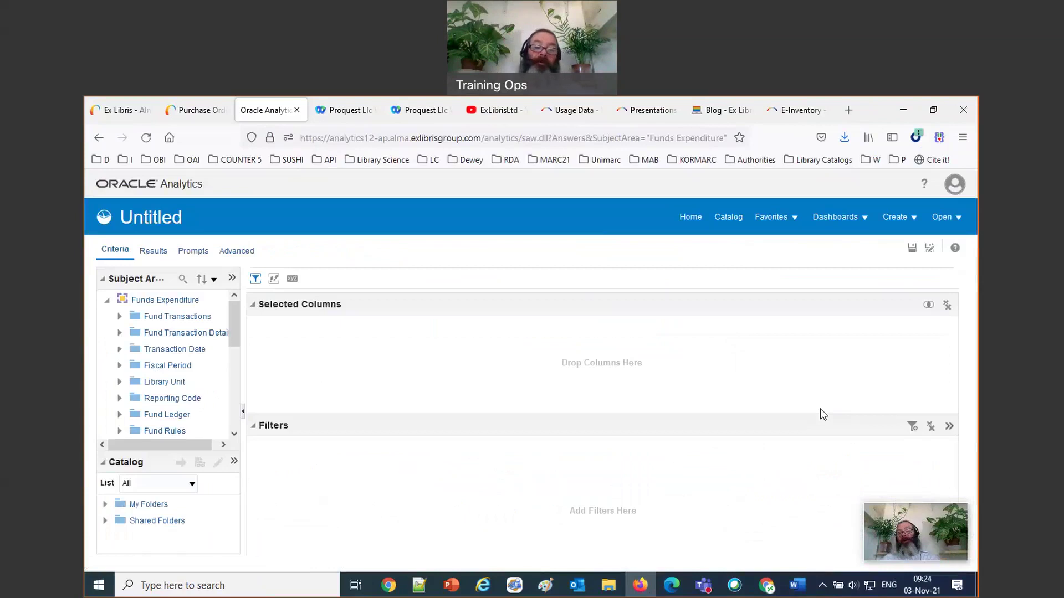
# Switch back to the Word guide and check step three's list of fields for the received items report
pyautogui.moveTo(802, 587)
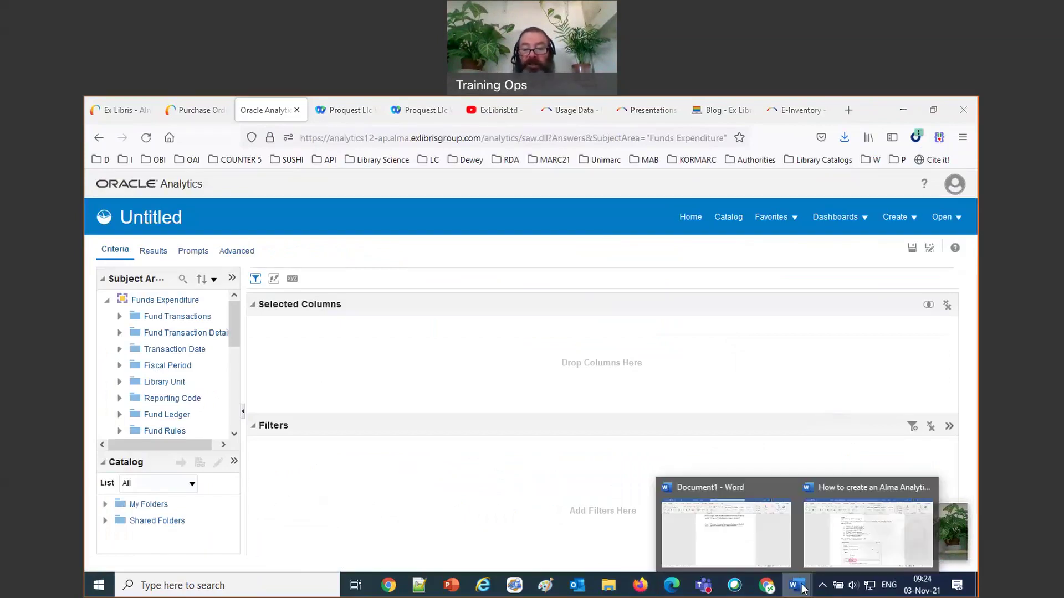
pyautogui.click(846, 541)
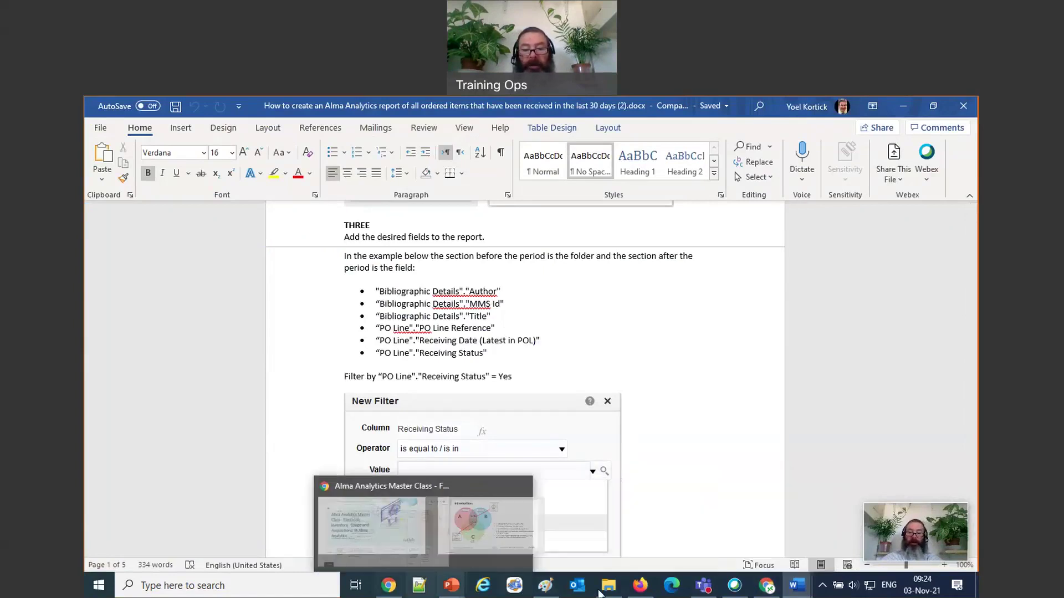
# Switch back to Oracle Analytics in Firefox and add Author, Title and MMS Id from the Bibliographic Details folder to the analysis
pyautogui.click(651, 588)
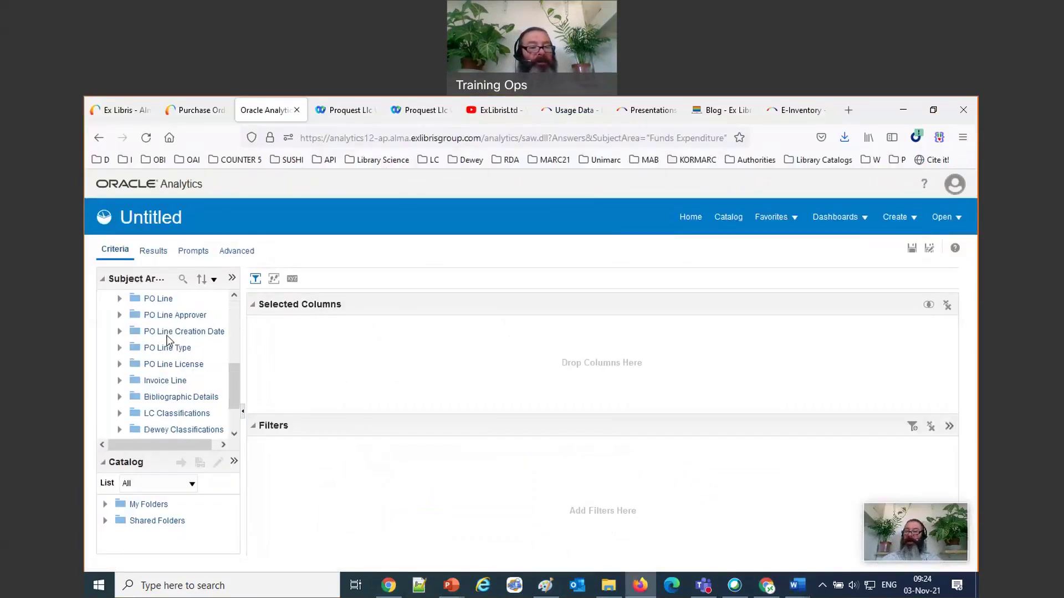
pyautogui.scroll(-2, 168, 342)
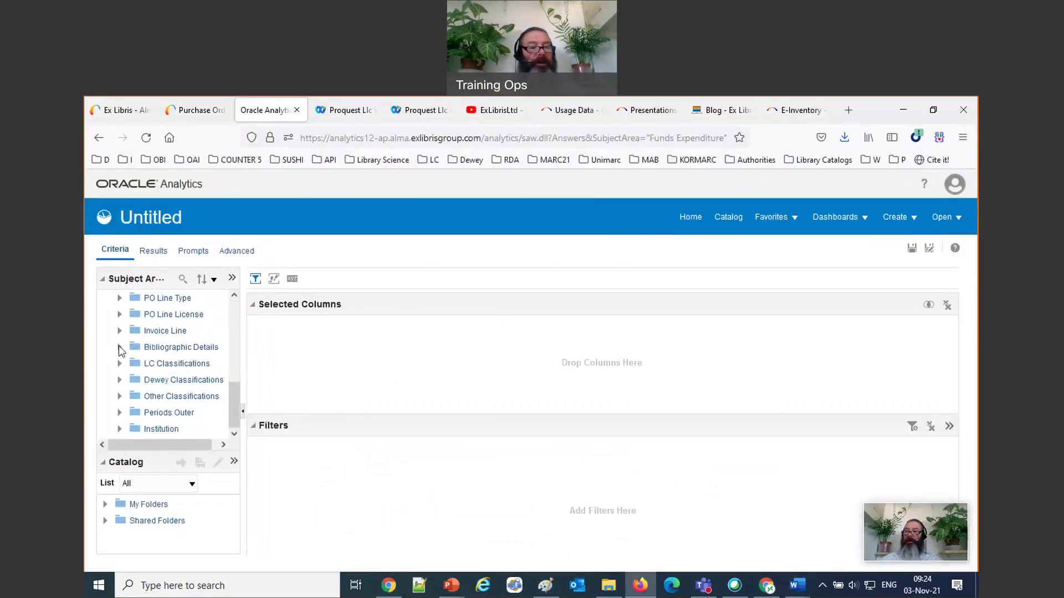
pyautogui.click(119, 348)
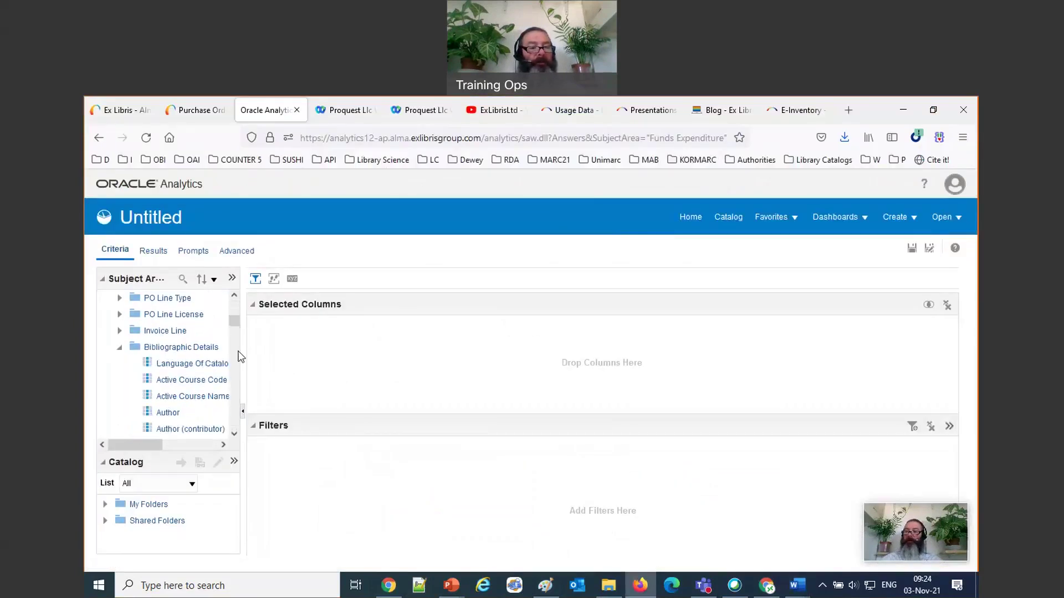
pyautogui.moveTo(161, 418); pyautogui.dragTo(412, 367)
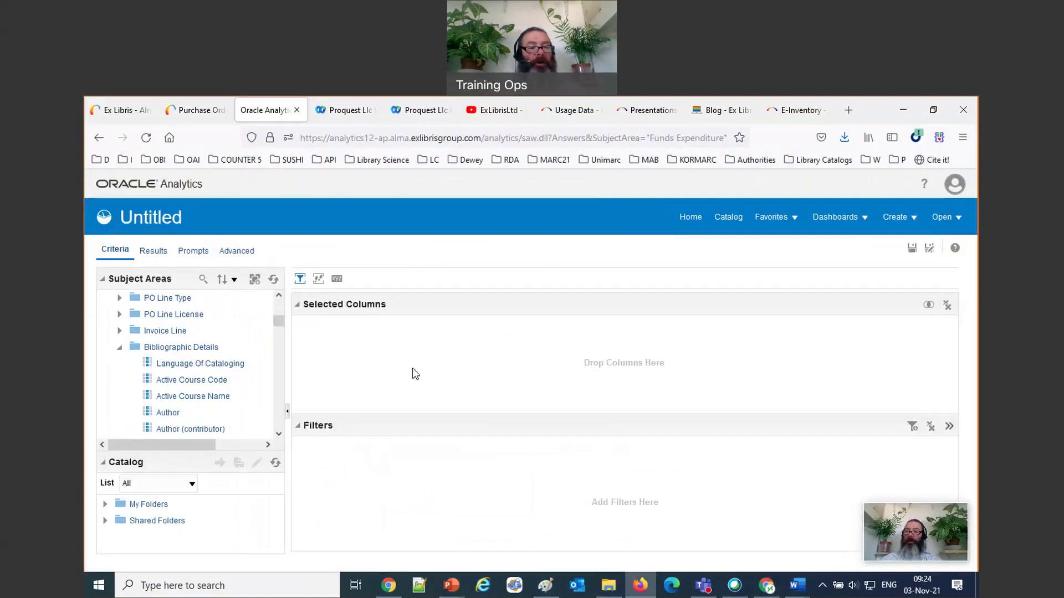
pyautogui.scroll(-5, 180, 408)
pyautogui.scroll(-15, 183, 401)
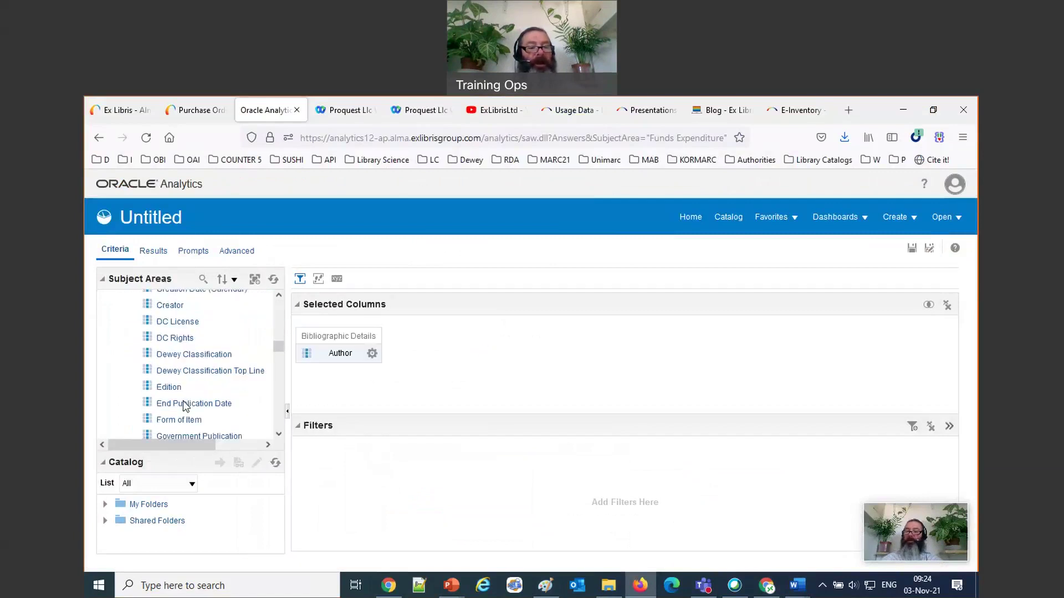
pyautogui.scroll(-8, 184, 401)
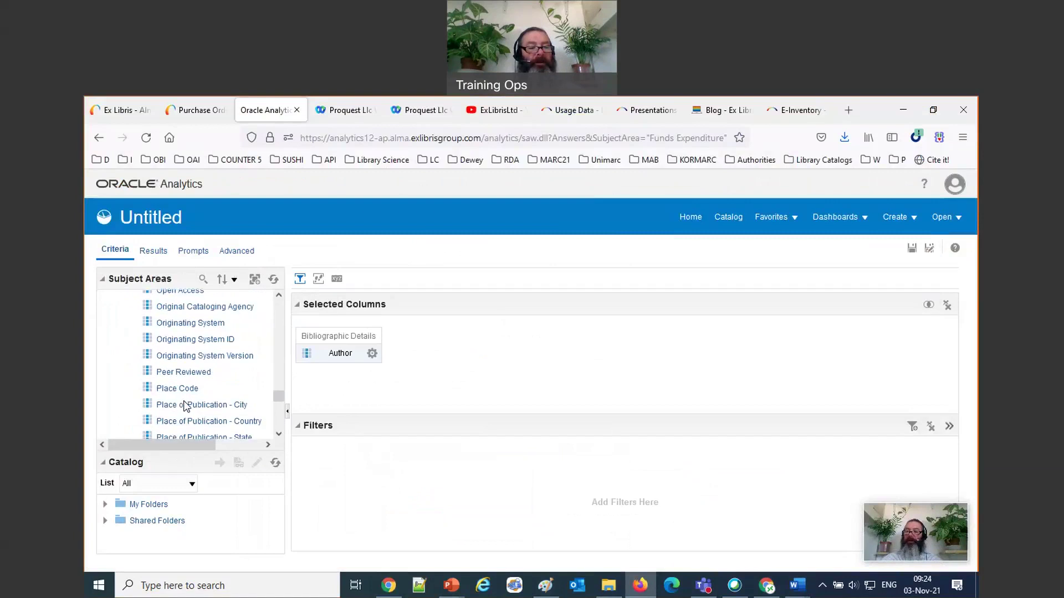
pyautogui.moveTo(164, 388); pyautogui.dragTo(494, 335)
pyautogui.scroll(10, 209, 367)
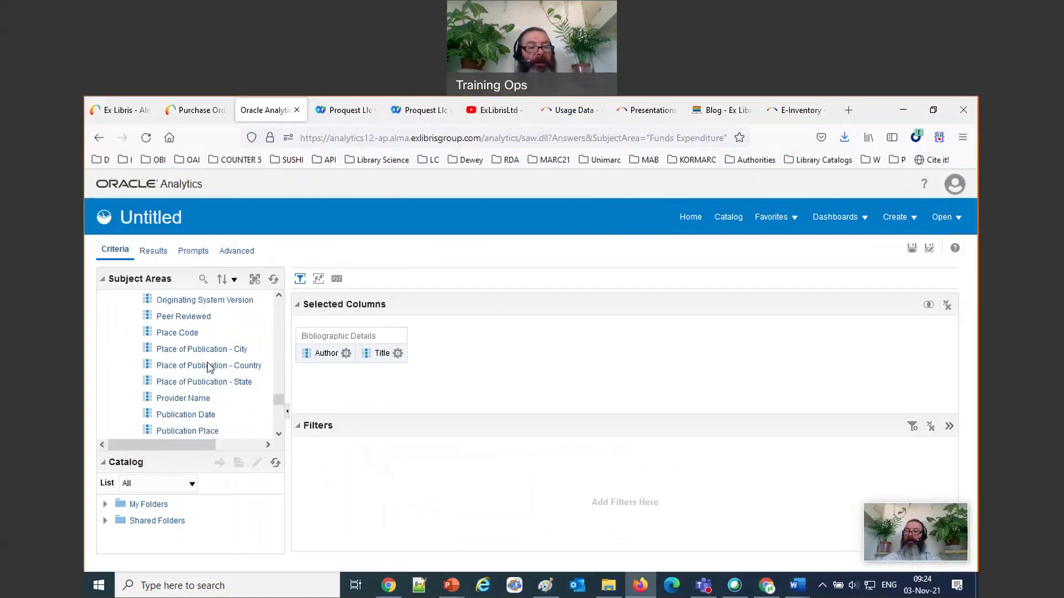
pyautogui.scroll(5, 210, 367)
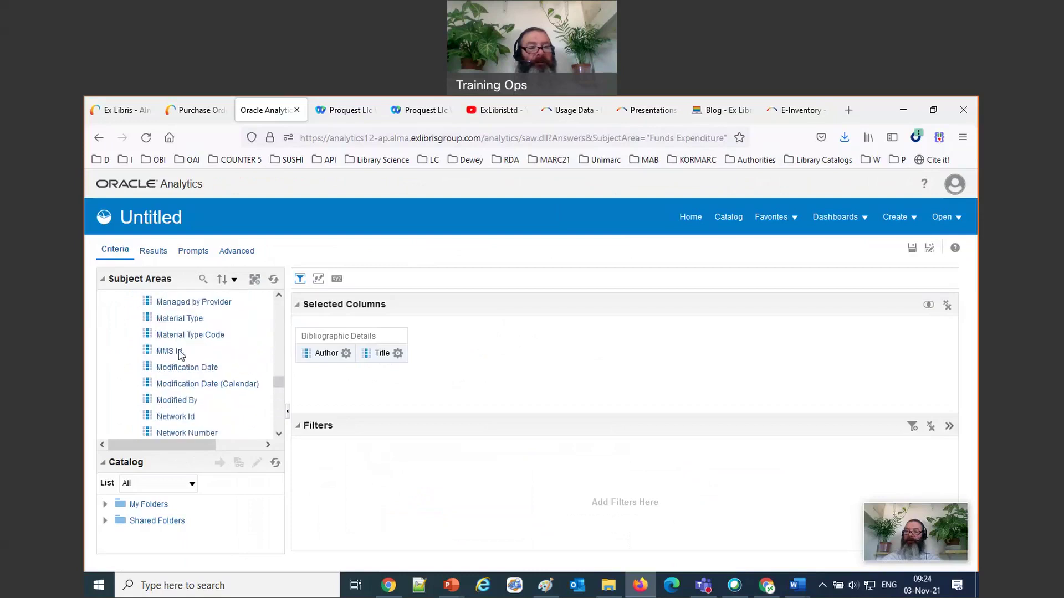
pyautogui.moveTo(179, 352); pyautogui.dragTo(475, 360)
# Add the PO Line Reference field from the PO Line folder to the selected columns
pyautogui.scroll(3, 208, 367)
pyautogui.scroll(10, 209, 367)
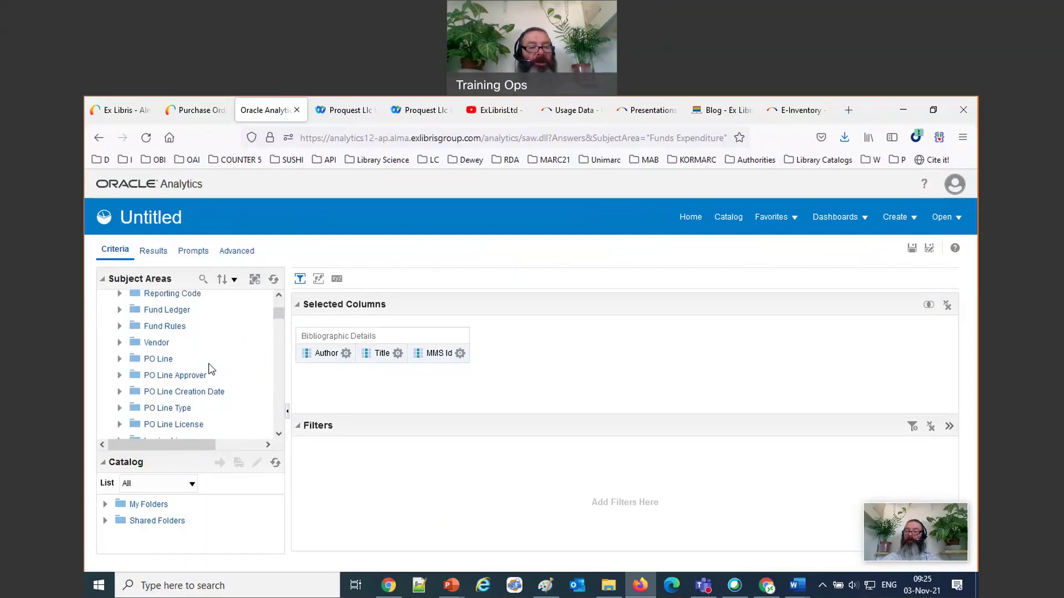
pyautogui.scroll(-1, 208, 367)
pyautogui.click(120, 303)
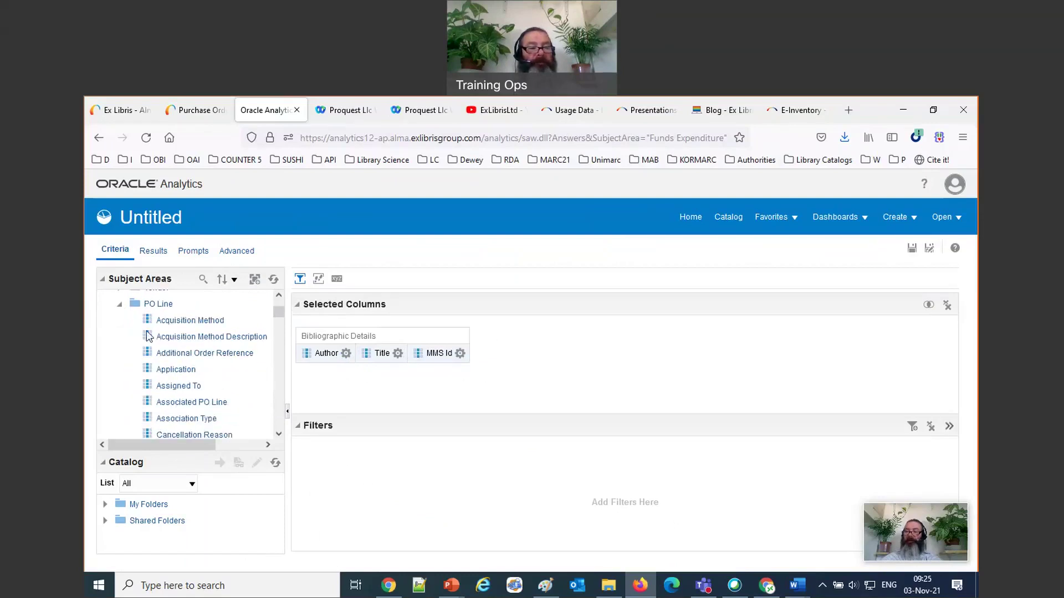
pyautogui.scroll(-5, 219, 376)
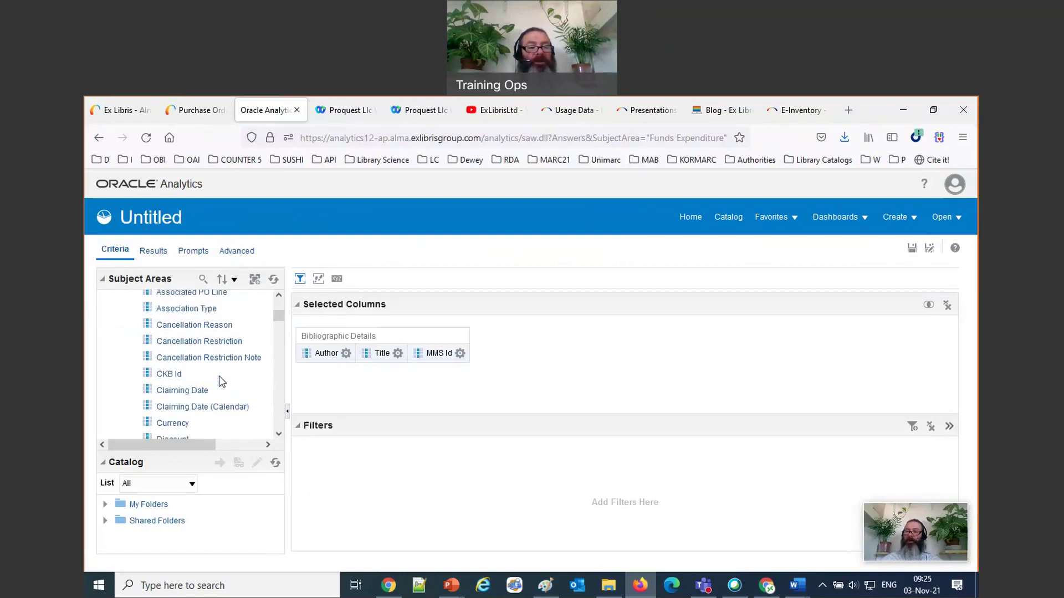
pyautogui.scroll(-5, 218, 375)
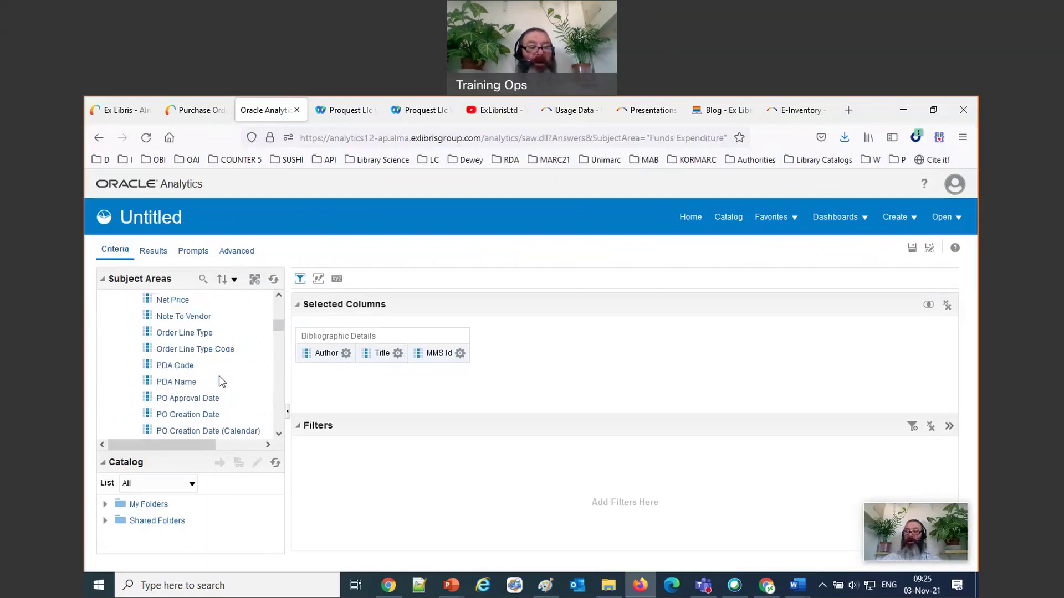
pyautogui.scroll(-2, 219, 377)
pyautogui.scroll(-3, 221, 381)
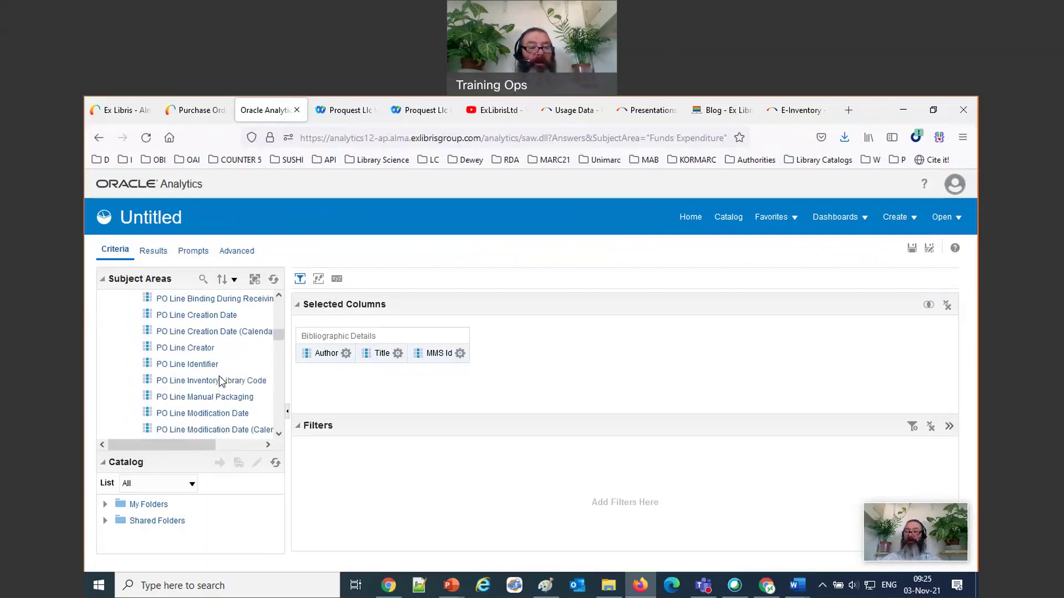
pyautogui.scroll(-3, 233, 376)
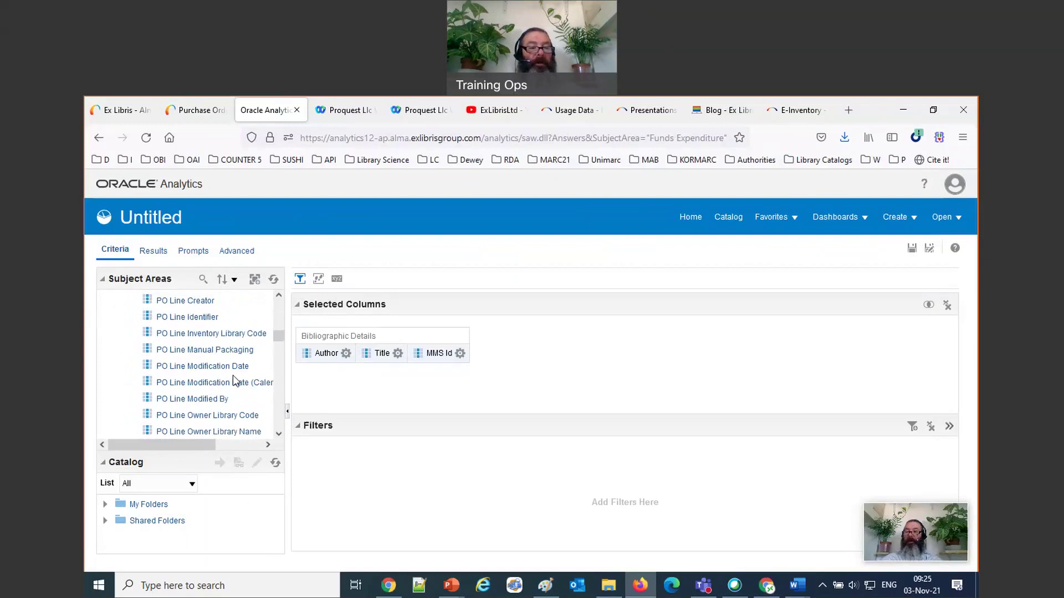
pyautogui.moveTo(205, 390); pyautogui.dragTo(515, 354)
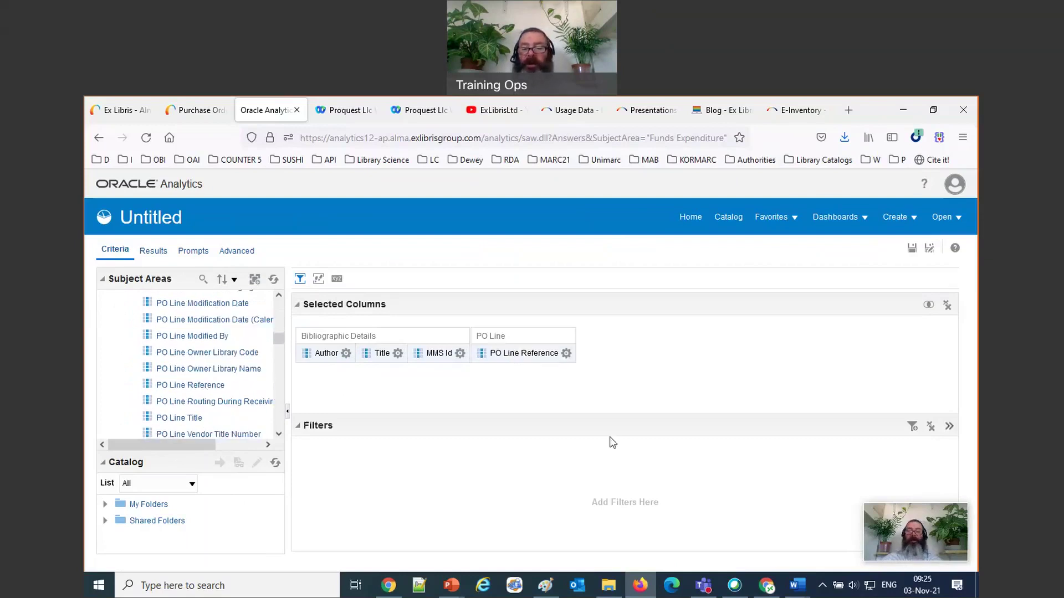
# Switch to the Word guide and check which receiving fields from the PO Line folder the report needs
pyautogui.click(796, 586)
pyautogui.click(860, 540)
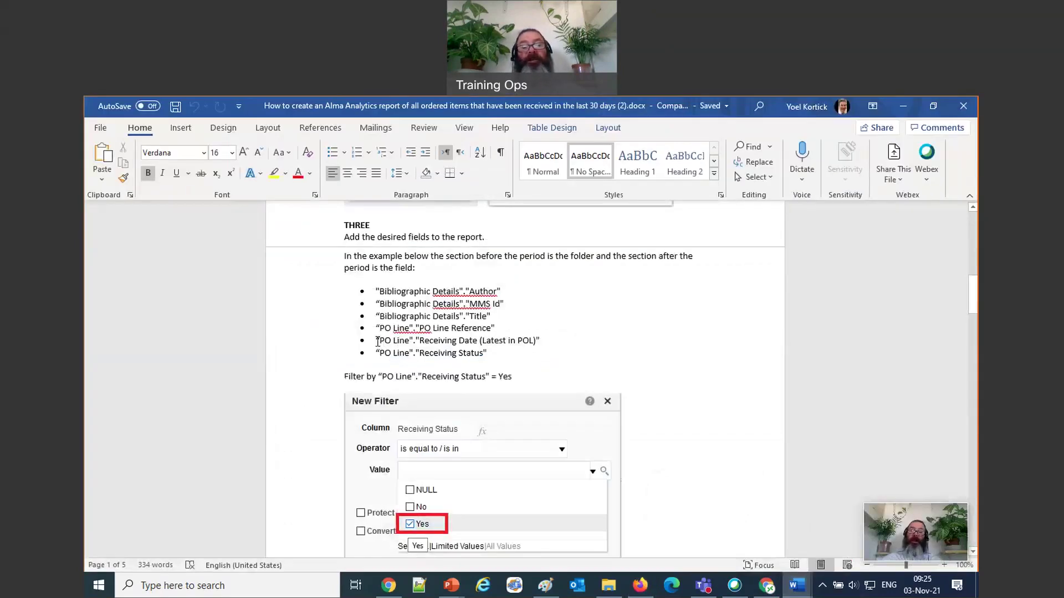
pyautogui.click(377, 341)
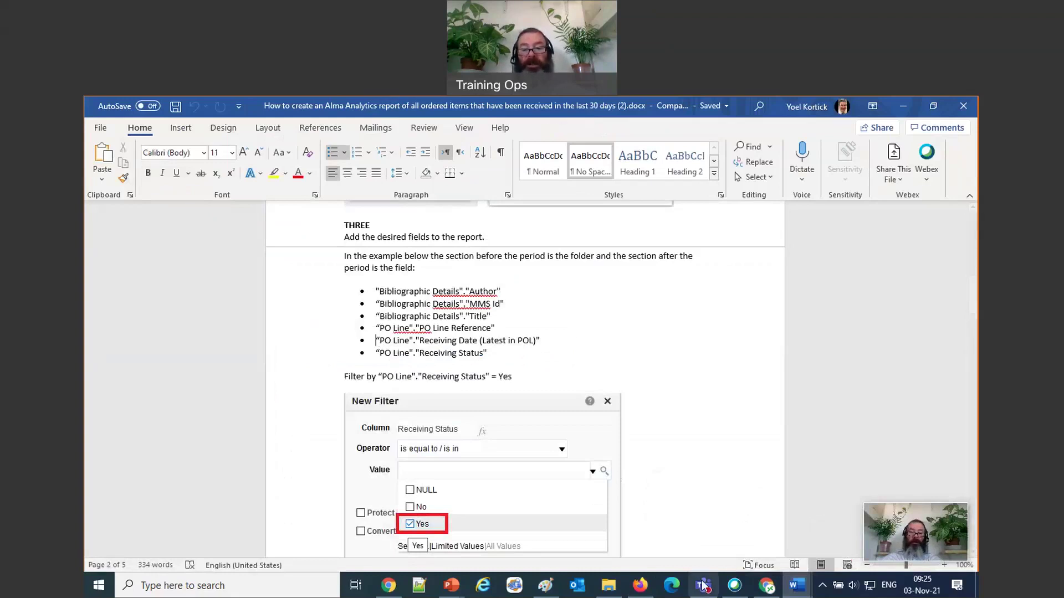
pyautogui.click(768, 588)
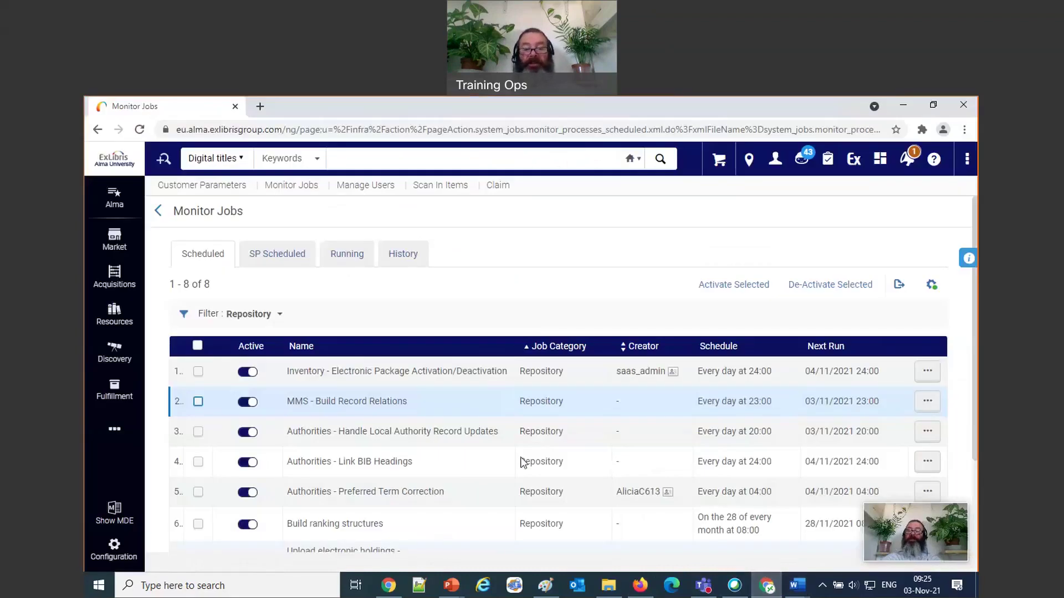
# Return to Oracle Analytics in Firefox, search the subject area for "rece", and add Receiving Status and Receiving Date (Latest in POL)
pyautogui.click(642, 586)
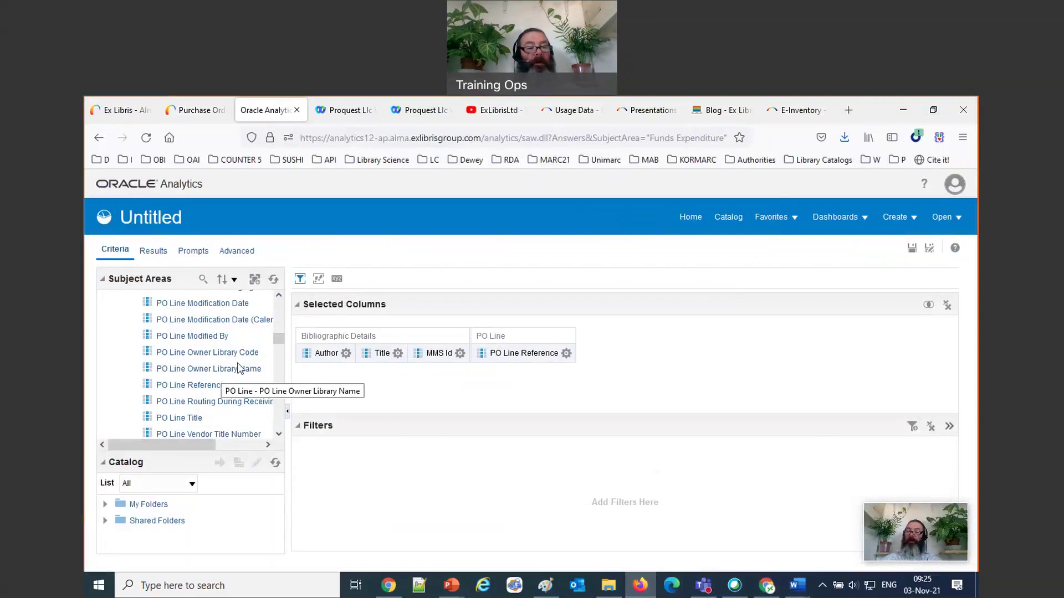
pyautogui.scroll(15, 238, 368)
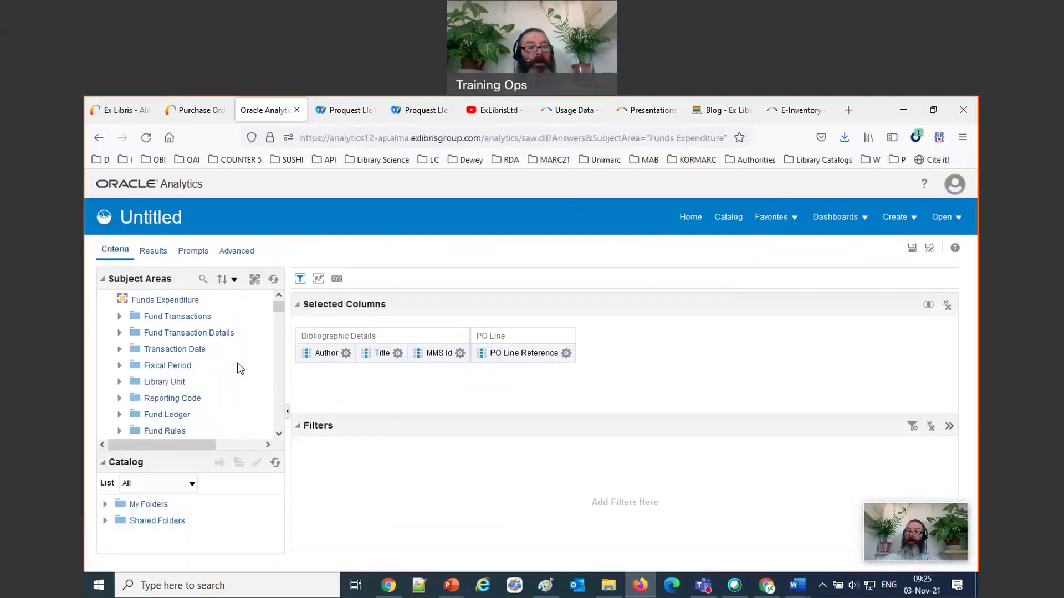
pyautogui.click(202, 280)
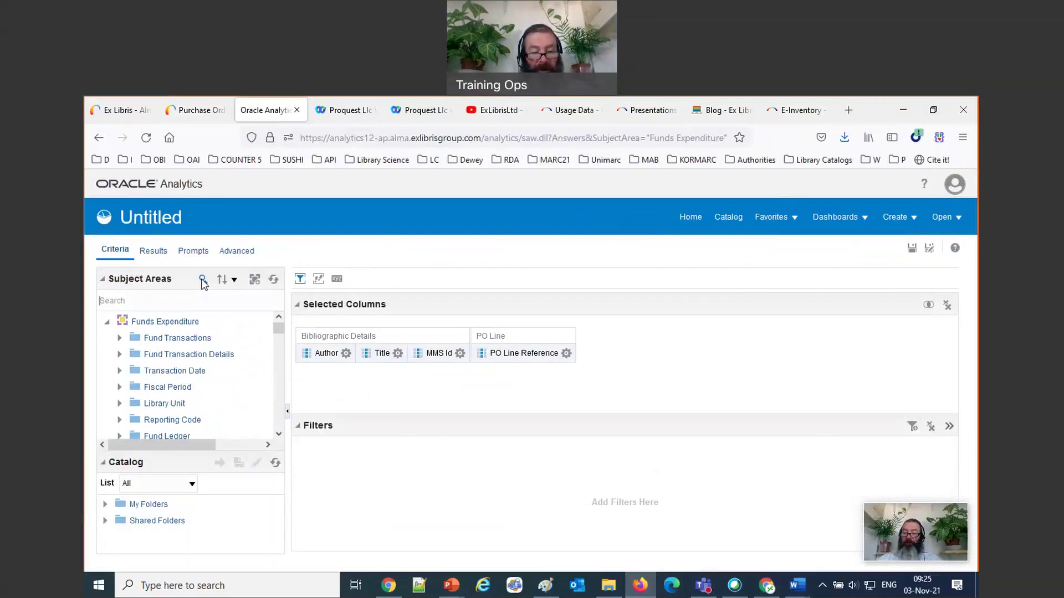
pyautogui.write('rece')
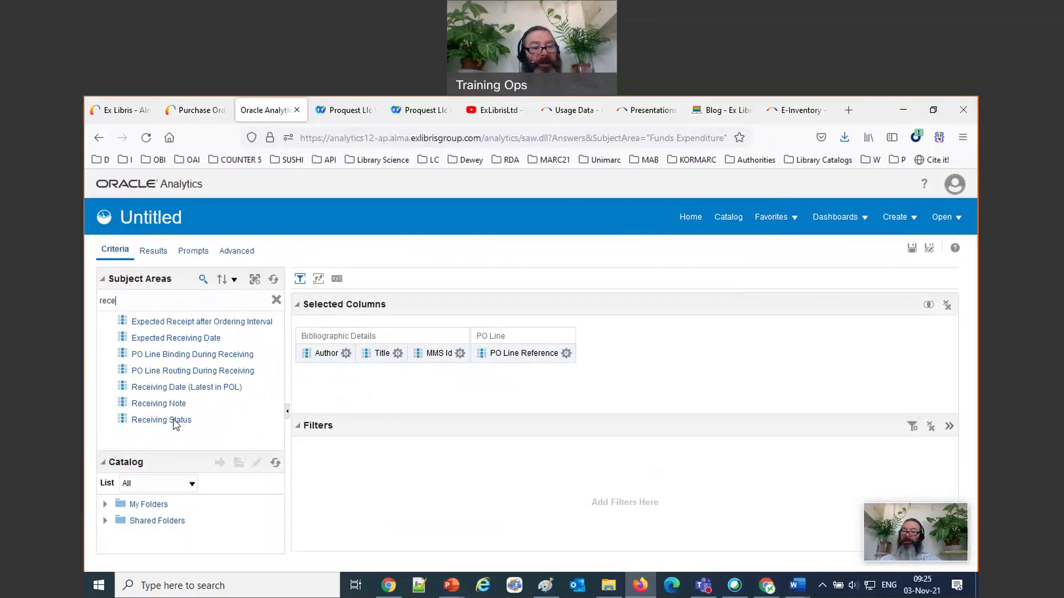
pyautogui.moveTo(176, 424); pyautogui.dragTo(637, 360)
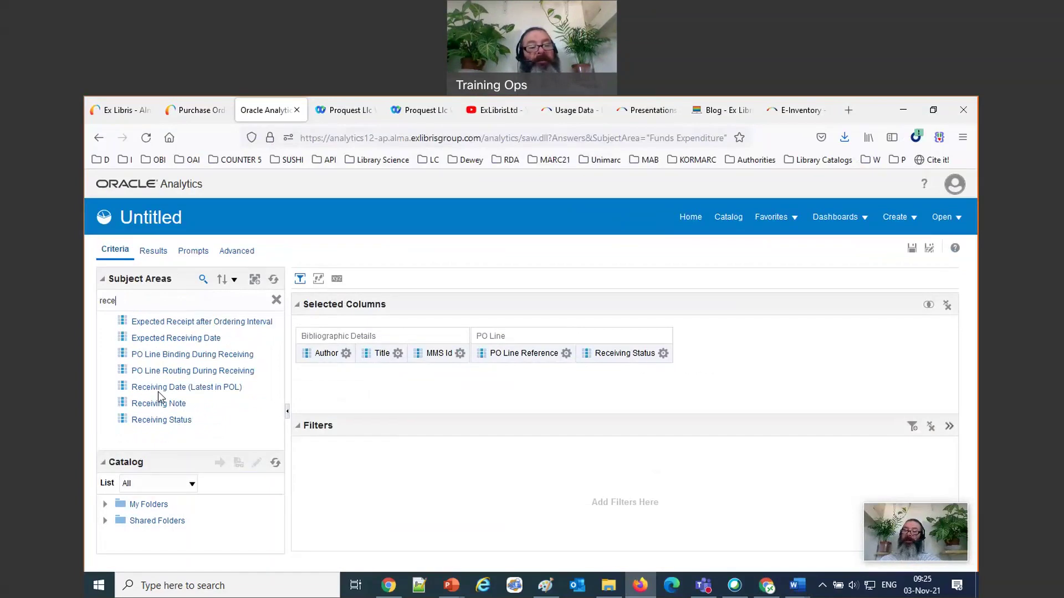
pyautogui.moveTo(154, 390); pyautogui.dragTo(642, 375)
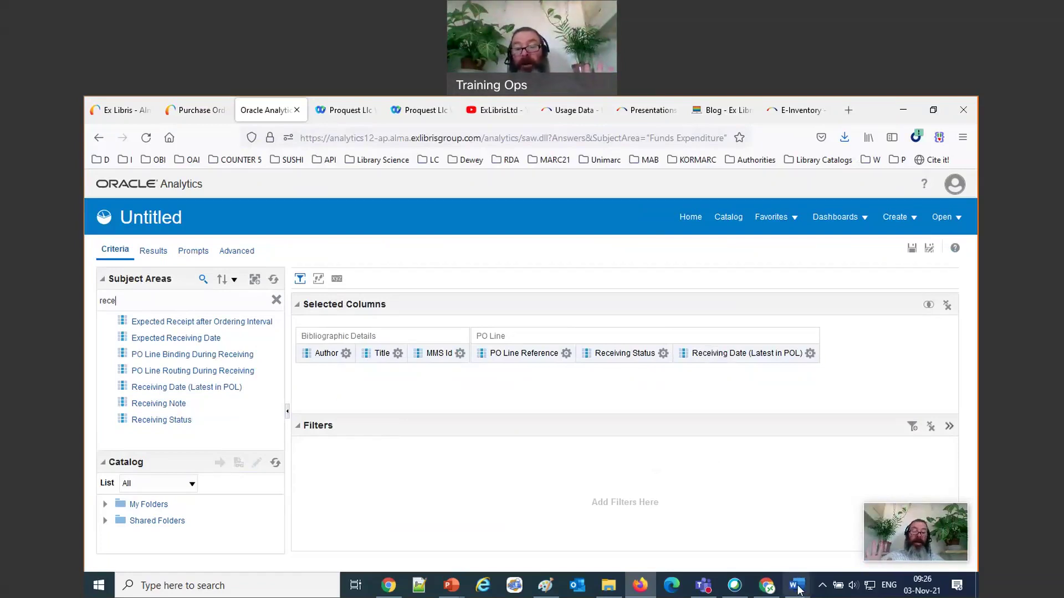
# Switch to the Word guide and read the instructions on filtering by Receiving Status, removing that field and saving the report
pyautogui.moveTo(800, 583)
pyautogui.click(867, 529)
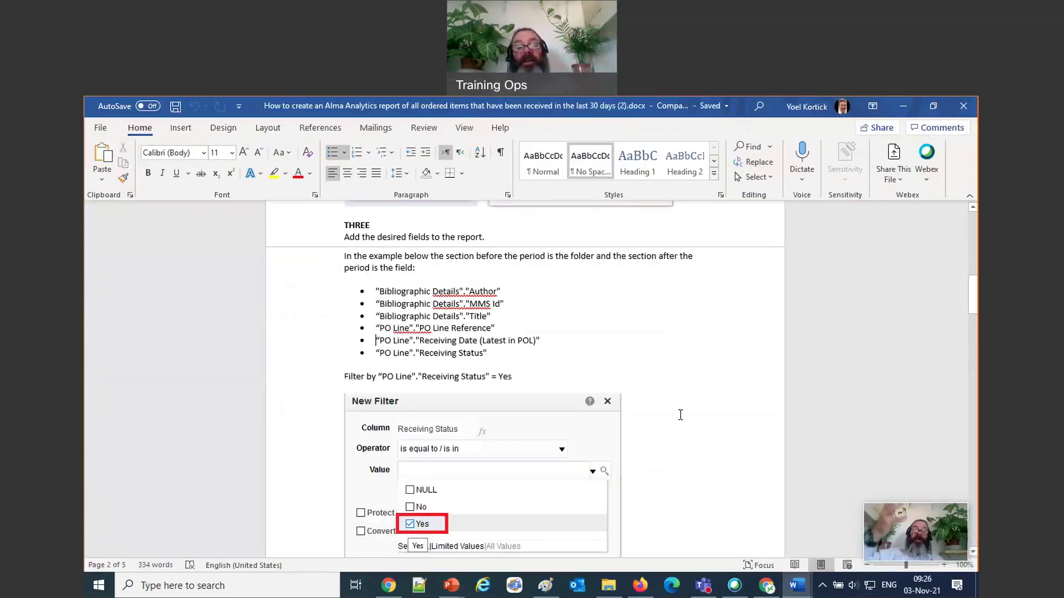
pyautogui.scroll(-1, 681, 414)
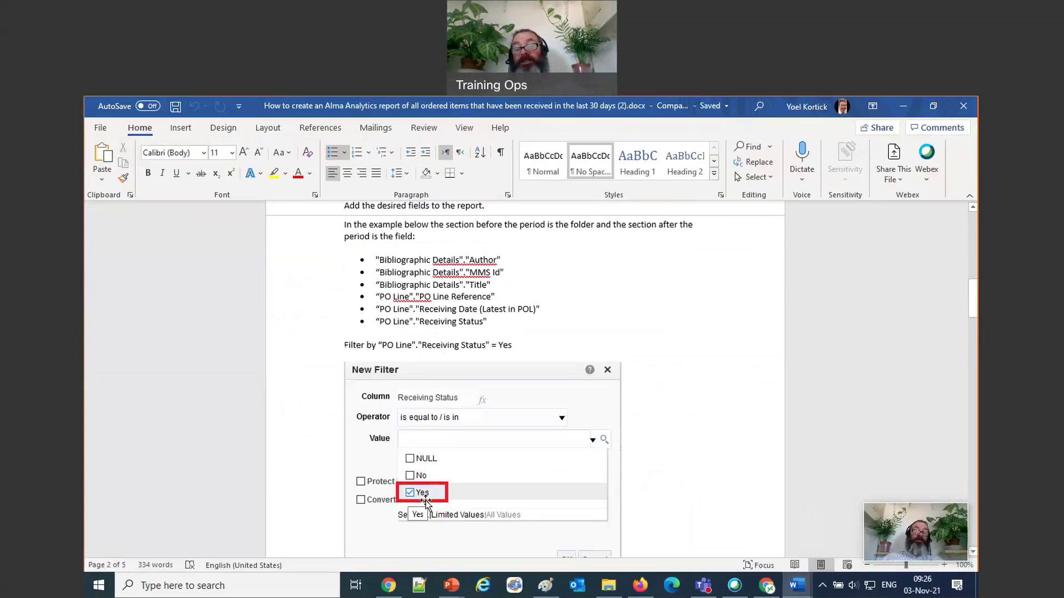
pyautogui.scroll(-1, 428, 504)
pyautogui.scroll(-7, 428, 505)
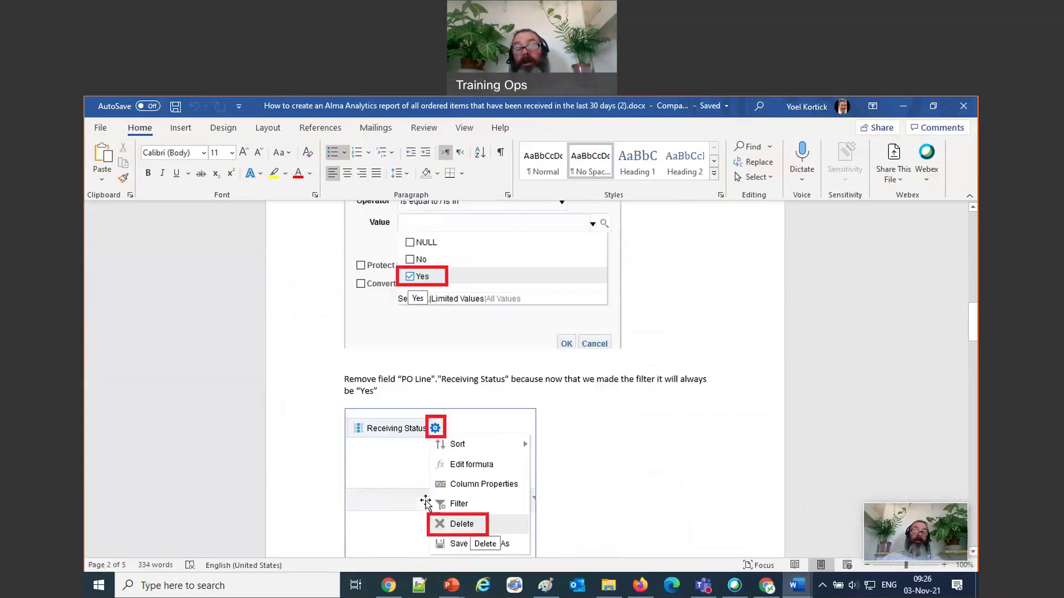
pyautogui.scroll(-5, 426, 501)
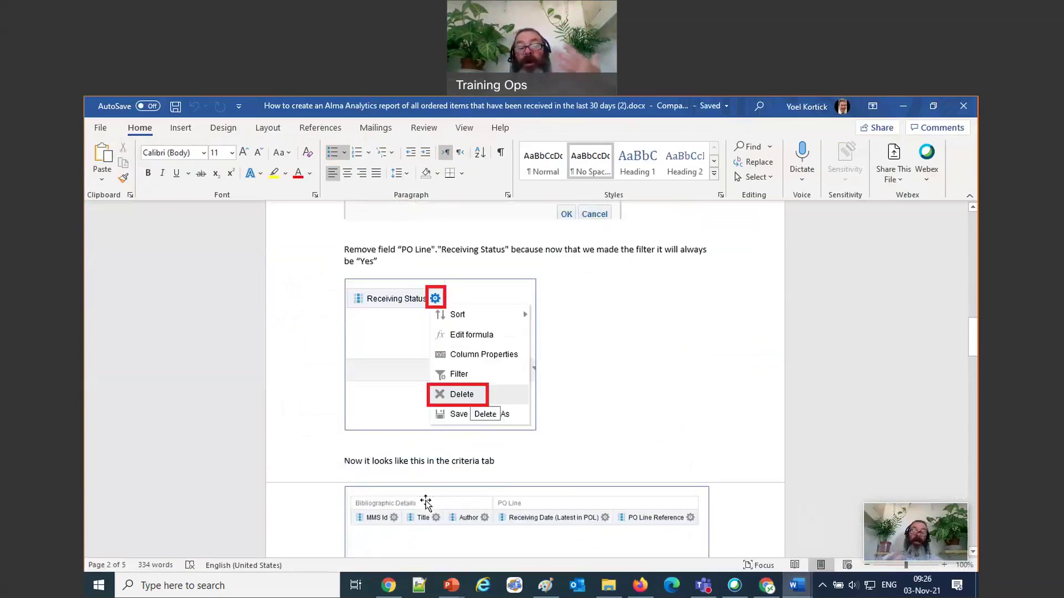
pyautogui.scroll(-2, 427, 502)
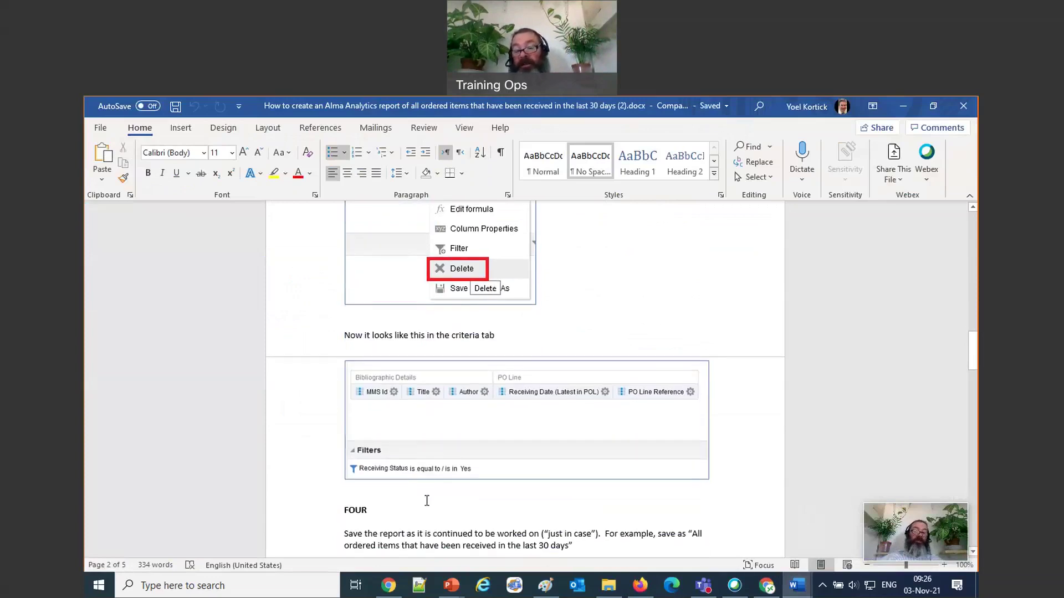
# Switch back to Oracle Analytics in Firefox and add a filter setting Receiving Status equal to Yes
pyautogui.click(640, 586)
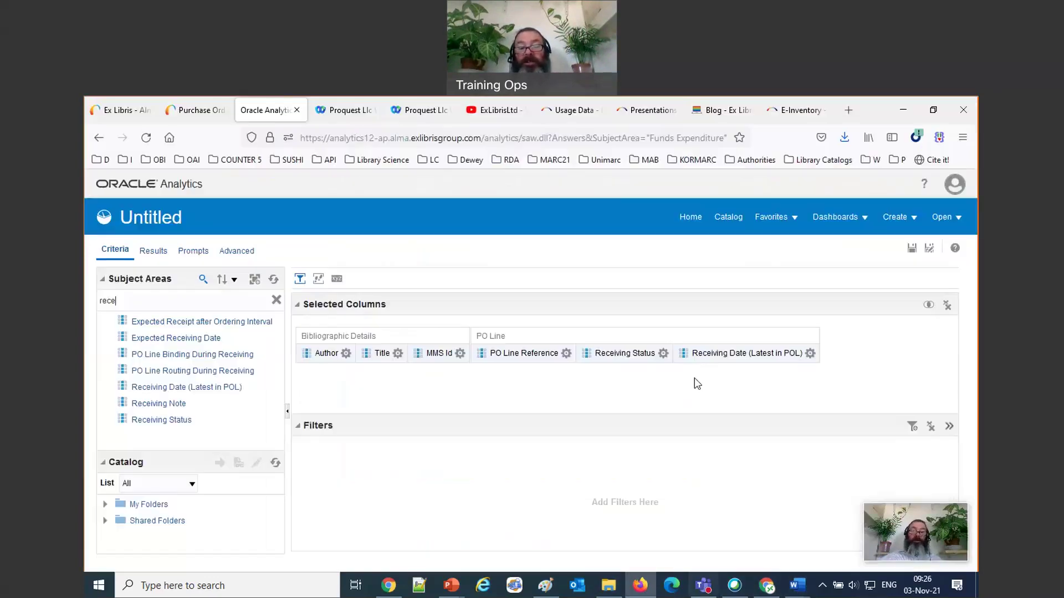
pyautogui.click(663, 353)
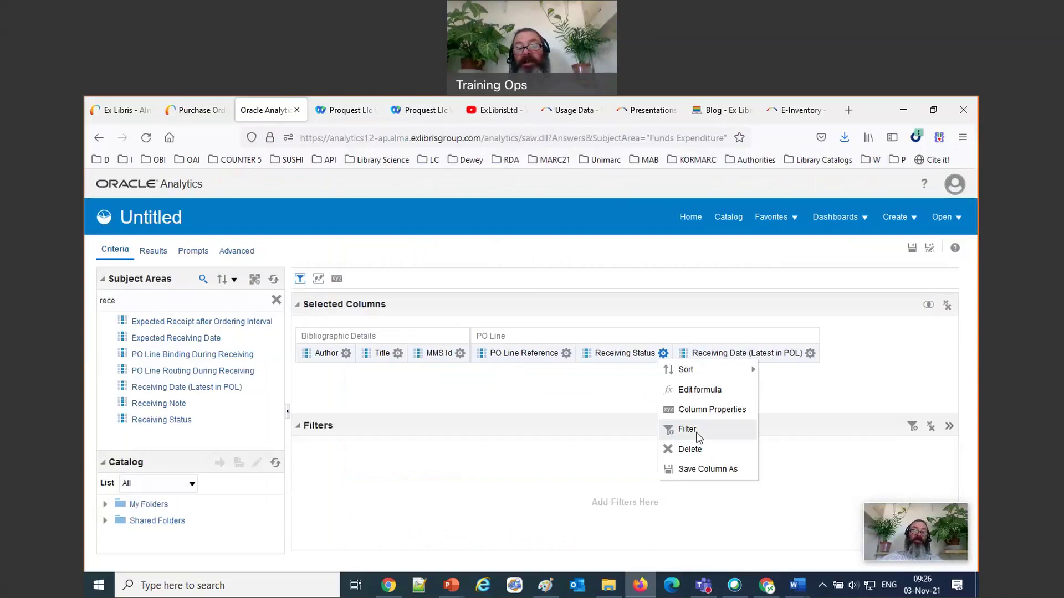
pyautogui.click(698, 436)
pyautogui.click(643, 340)
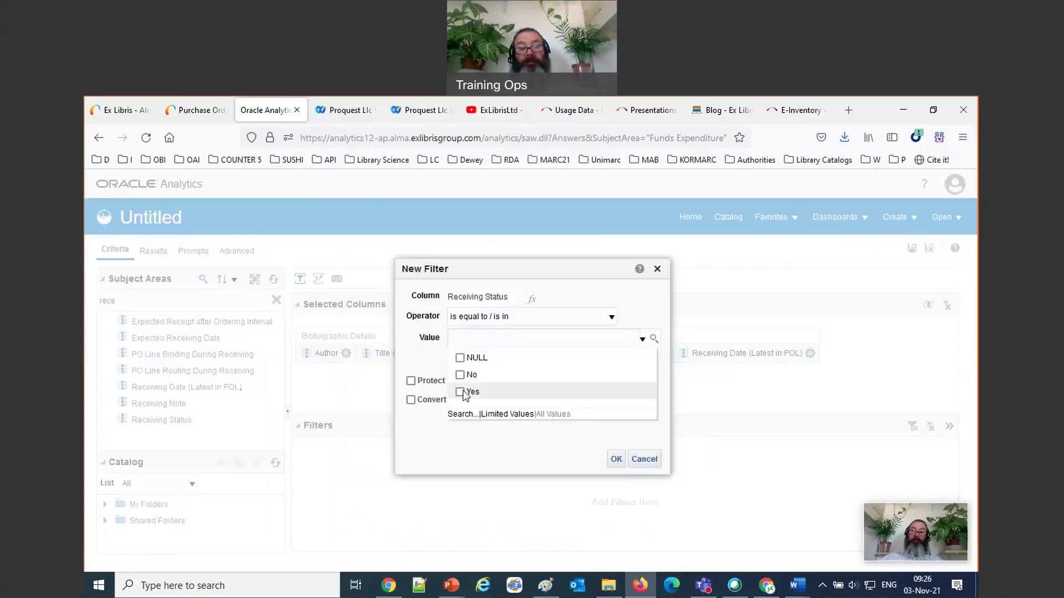
pyautogui.click(460, 392)
pyautogui.click(615, 459)
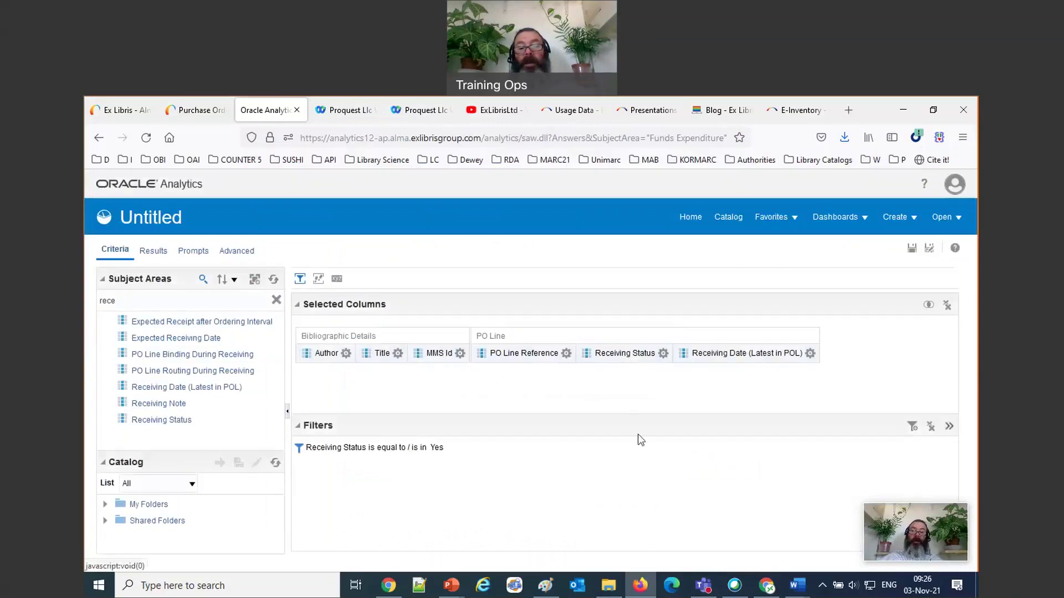
# Delete the Receiving Status column from the selected columns while keeping its filter
pyautogui.click(662, 354)
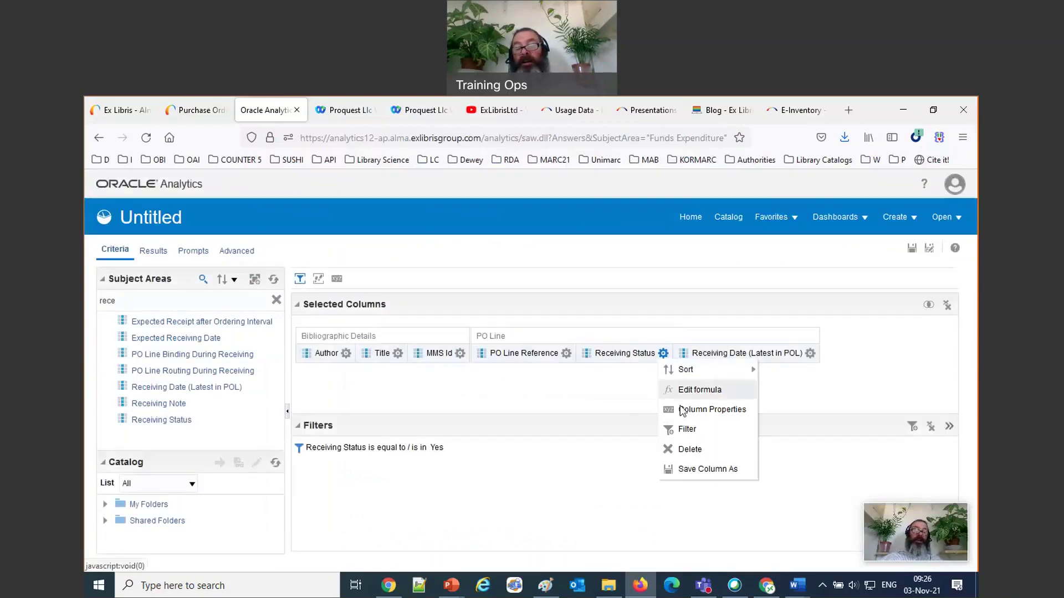
pyautogui.click(687, 451)
pyautogui.moveTo(369, 445)
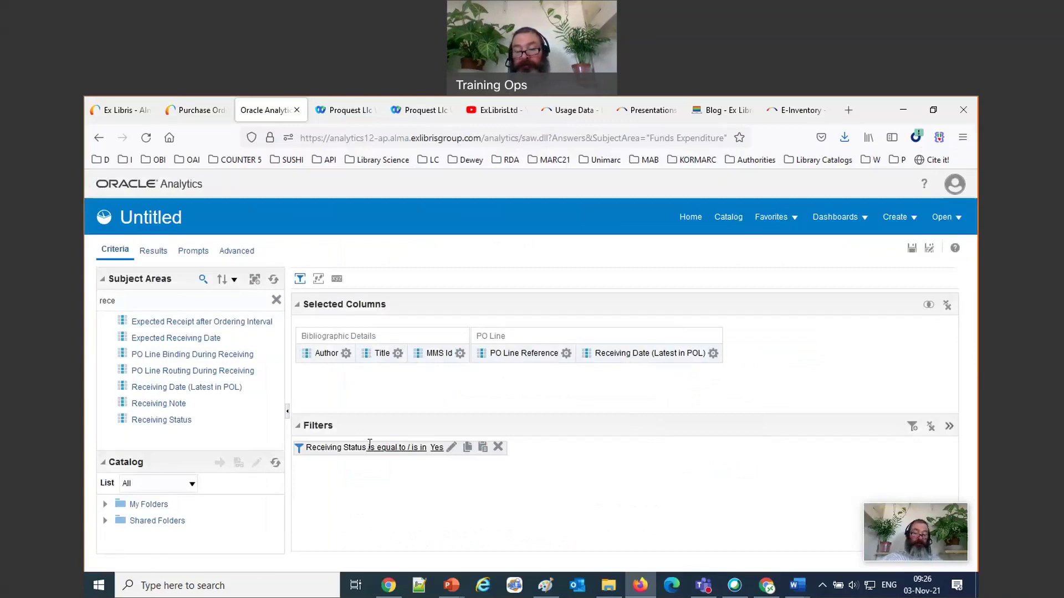
# Switch to the Word guide and read the instructions on saving the report, filtering Receiving Date (Latest in POL) and converting that filter to SQL
pyautogui.moveTo(796, 585)
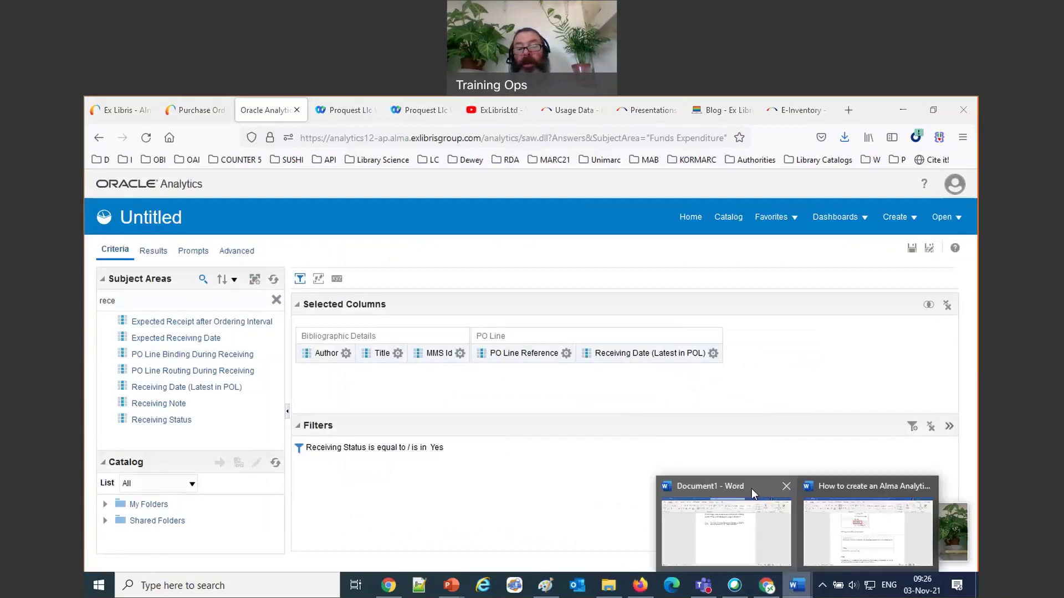
pyautogui.click(861, 545)
pyautogui.scroll(-5, 737, 451)
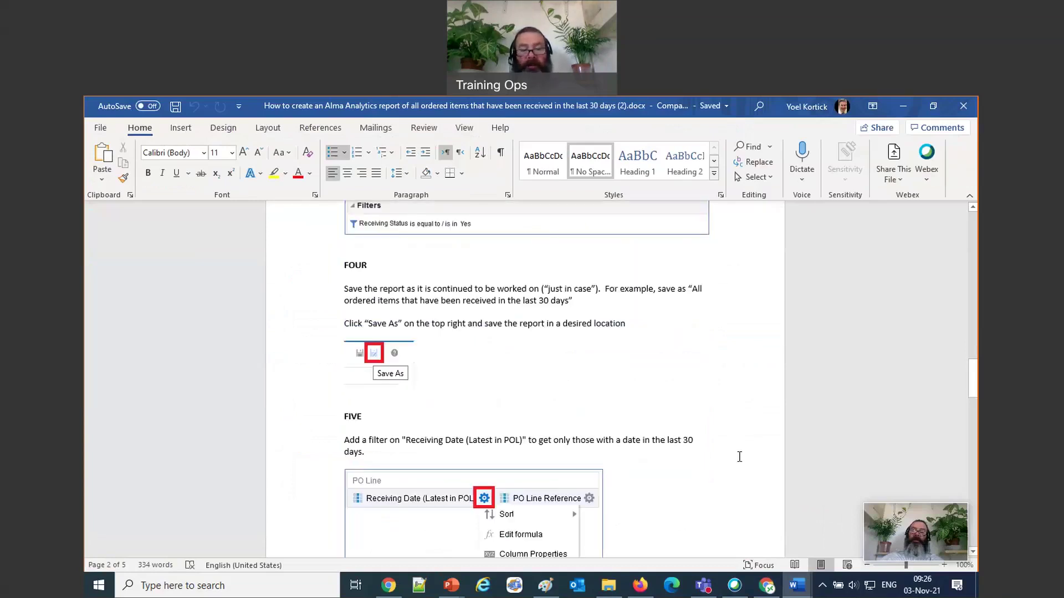
pyautogui.scroll(-2, 739, 456)
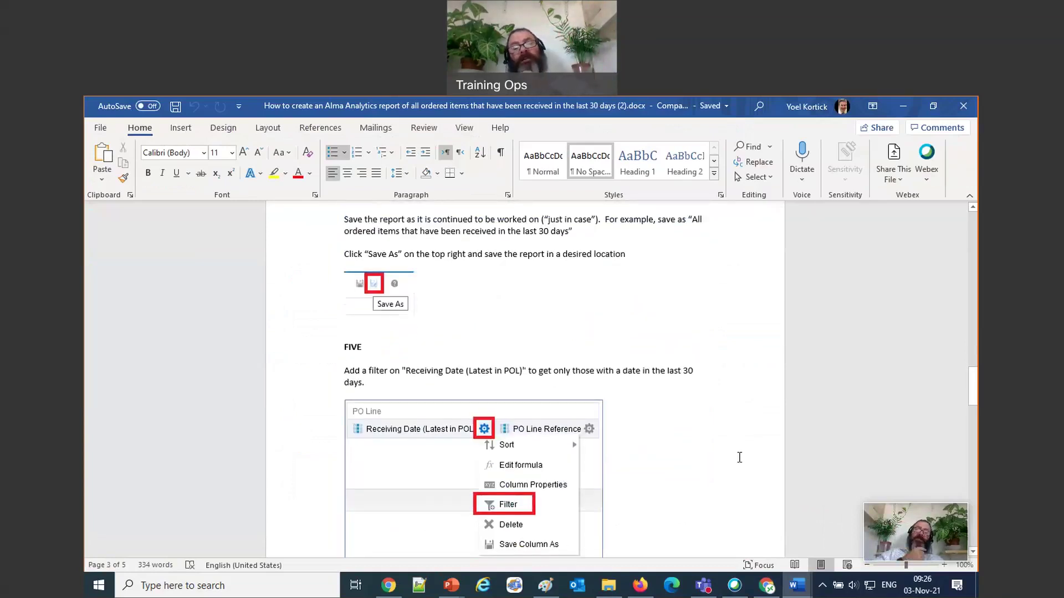
pyautogui.scroll(-6, 740, 457)
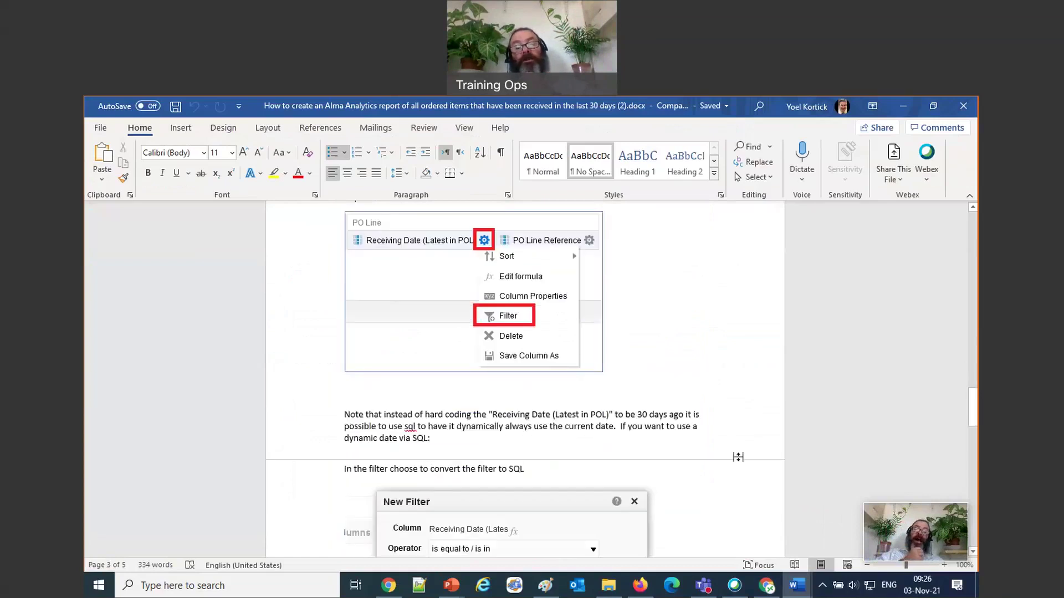
pyautogui.scroll(-5, 739, 456)
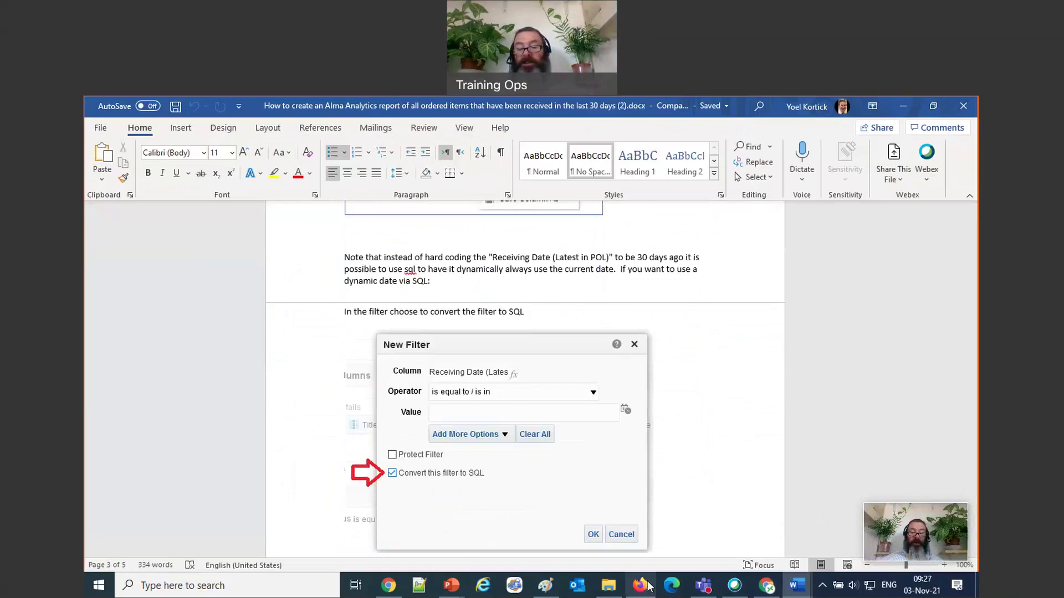
# Return to Oracle Analytics in Firefox and add a filter setting Receiving Date (Latest in POL) greater than or equal to 10/03/2021
pyautogui.click(766, 588)
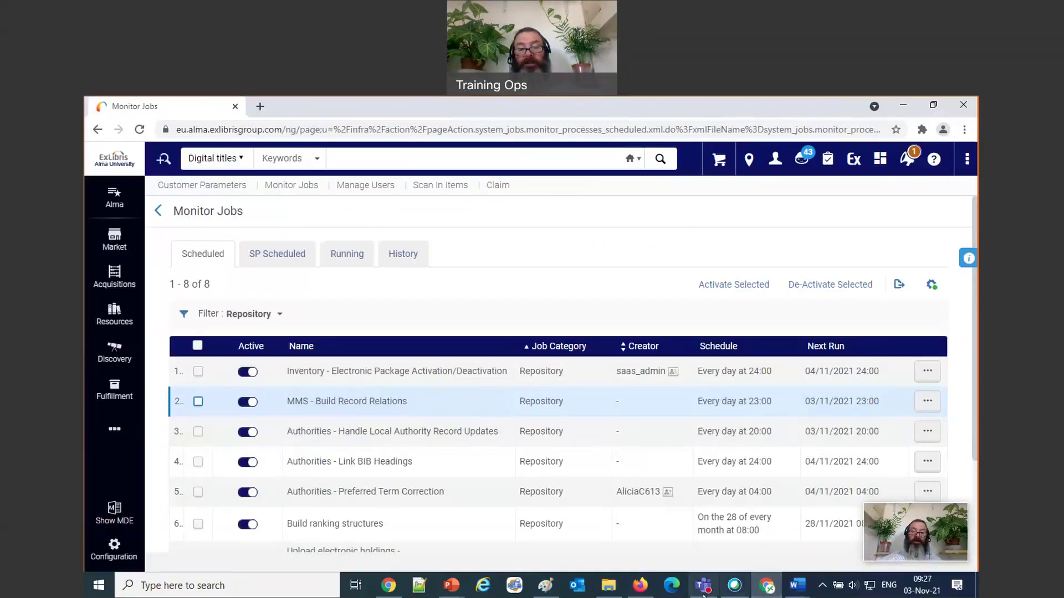
pyautogui.click(643, 589)
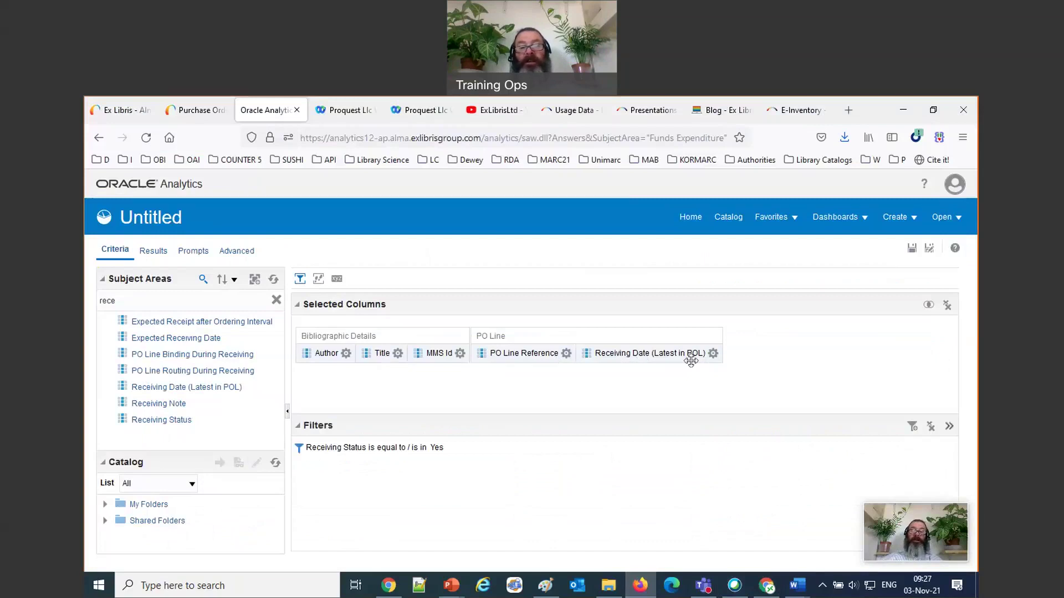
pyautogui.click(713, 353)
pyautogui.click(753, 436)
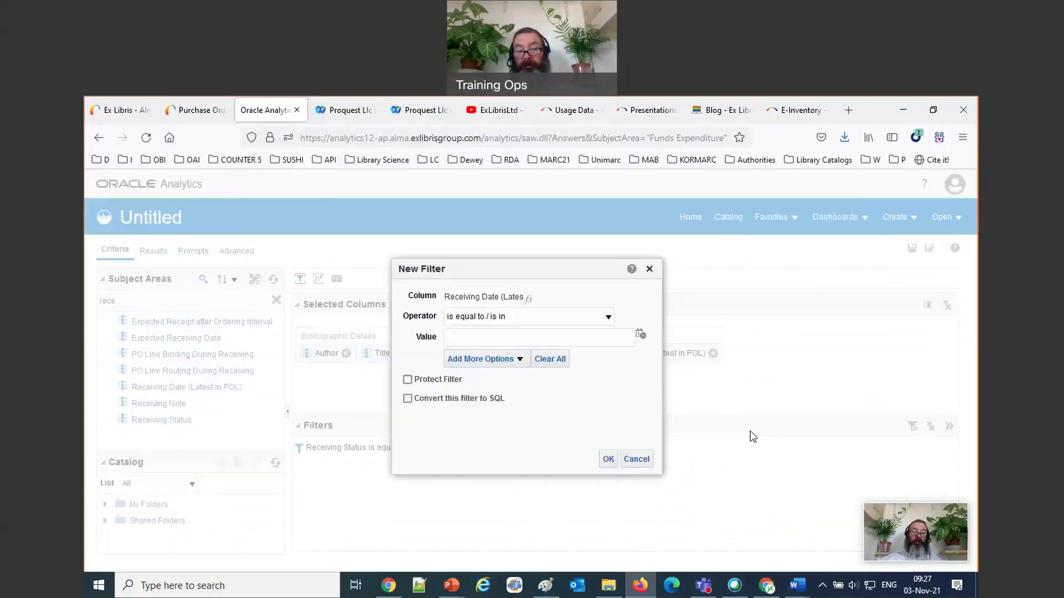
pyautogui.click(608, 318)
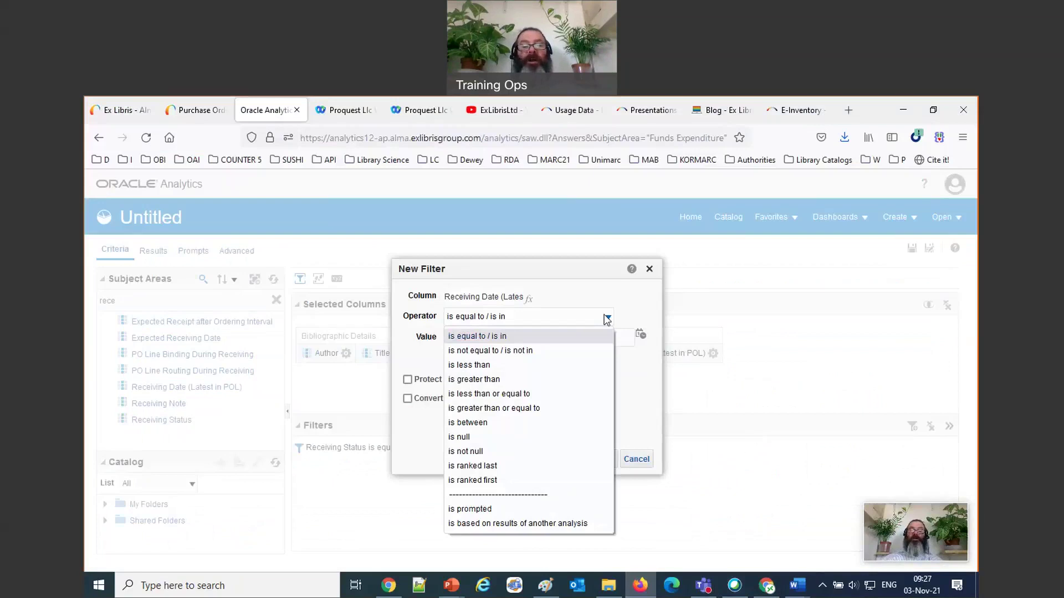
pyautogui.click(586, 408)
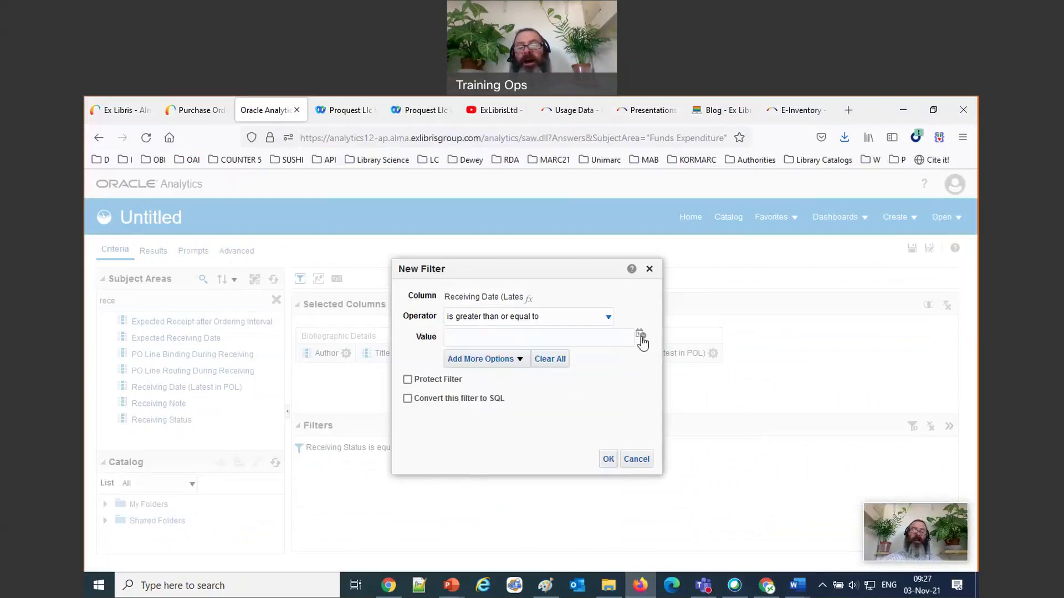
pyautogui.click(640, 336)
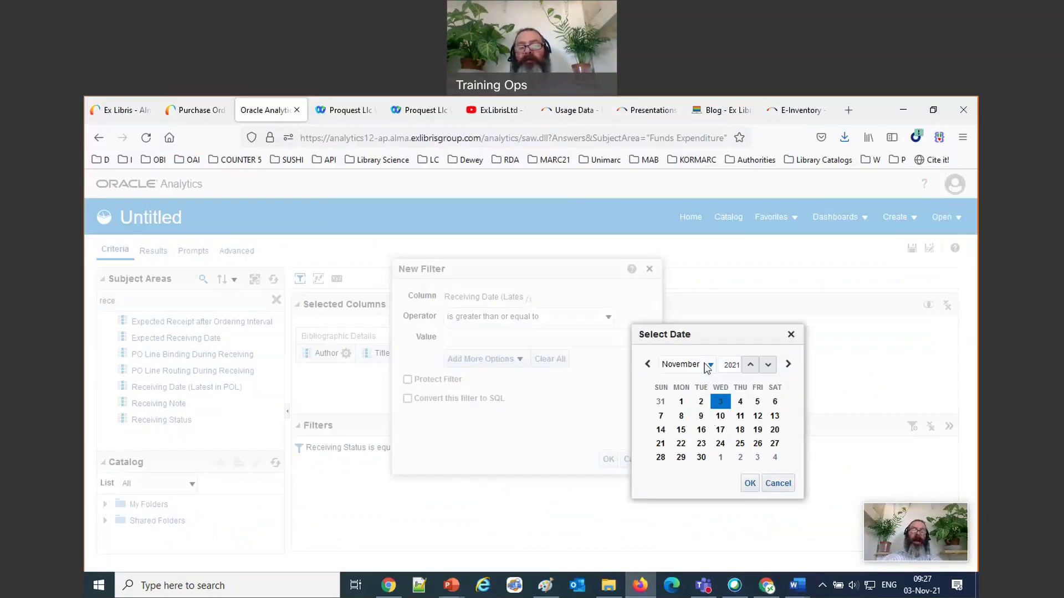
pyautogui.click(709, 364)
pyautogui.click(694, 511)
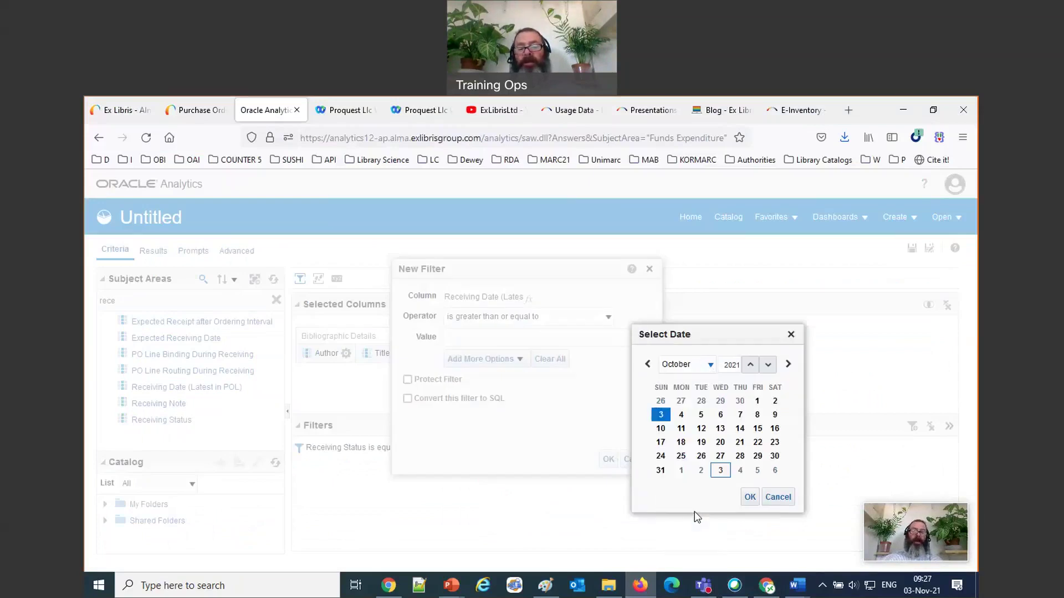
pyautogui.click(749, 499)
pyautogui.click(609, 460)
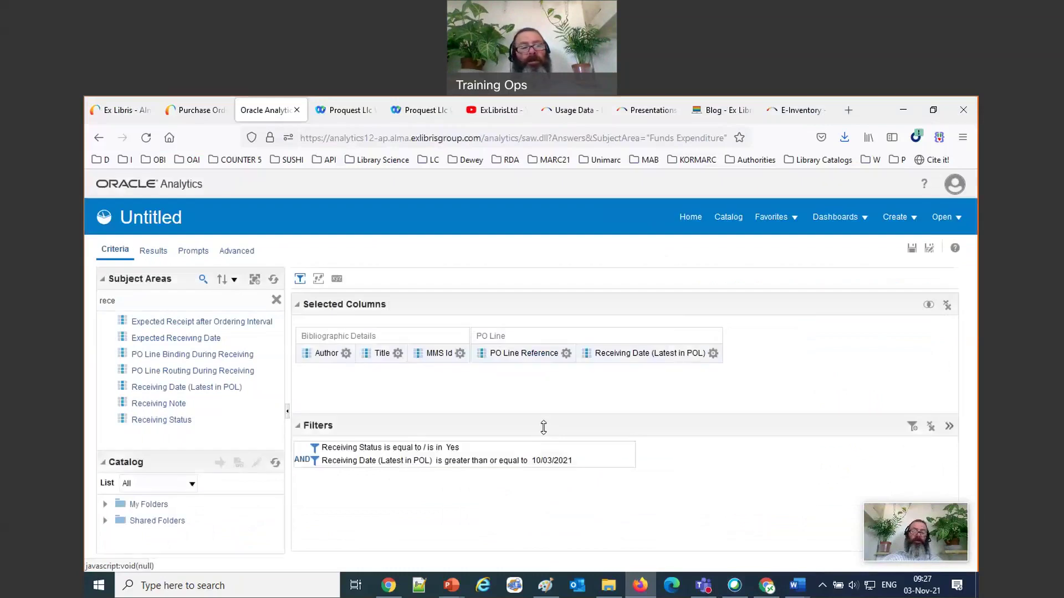
# Show the report results and move the Receiving Date (Latest in POL) column to the front of the table
pyautogui.click(151, 251)
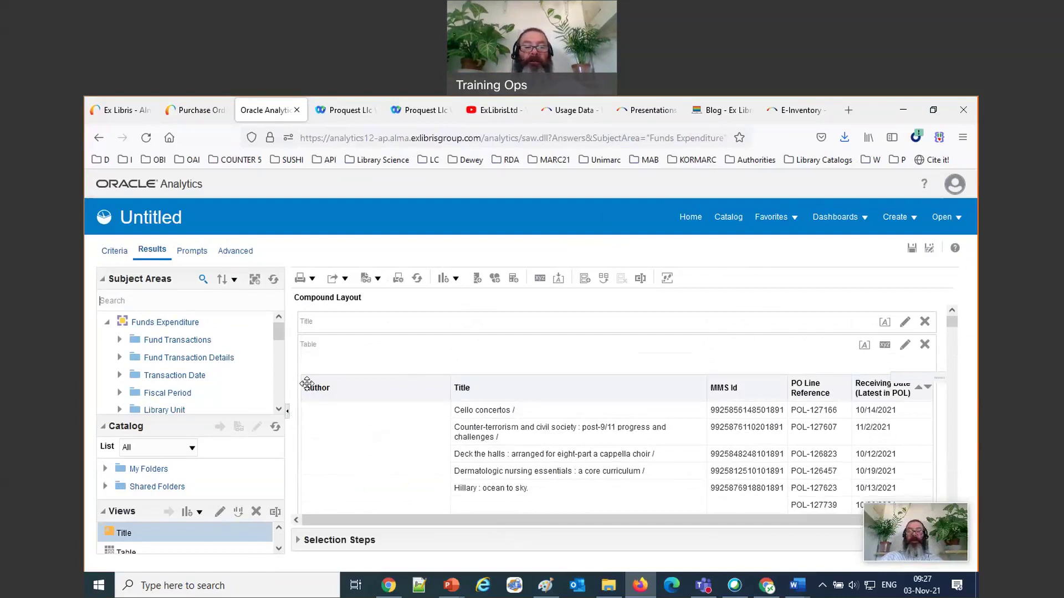
pyautogui.moveTo(303, 391); pyautogui.dragTo(304, 391)
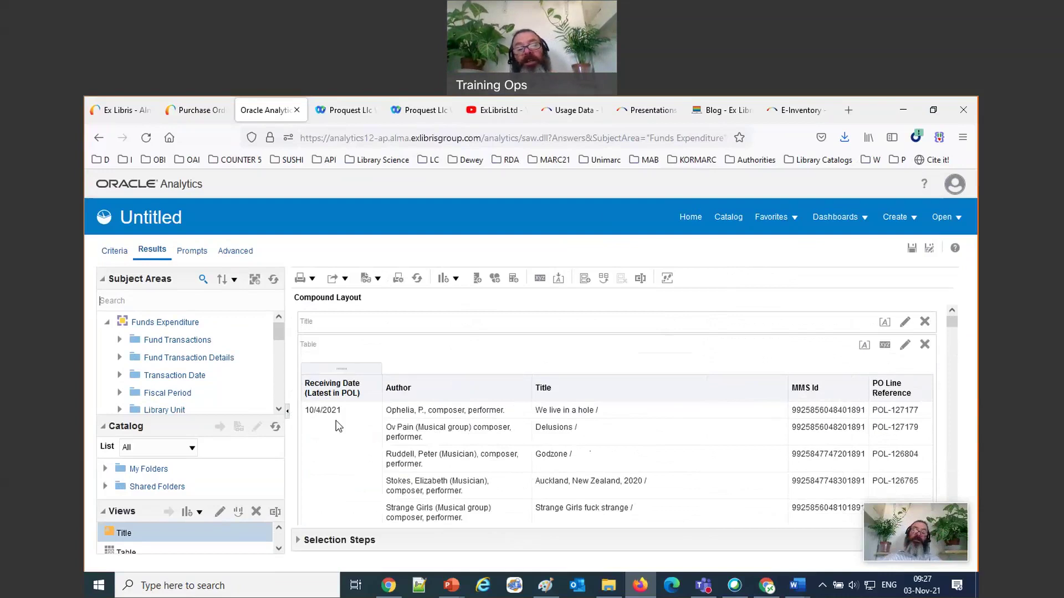
pyautogui.scroll(-5, 344, 435)
pyautogui.scroll(6, 350, 443)
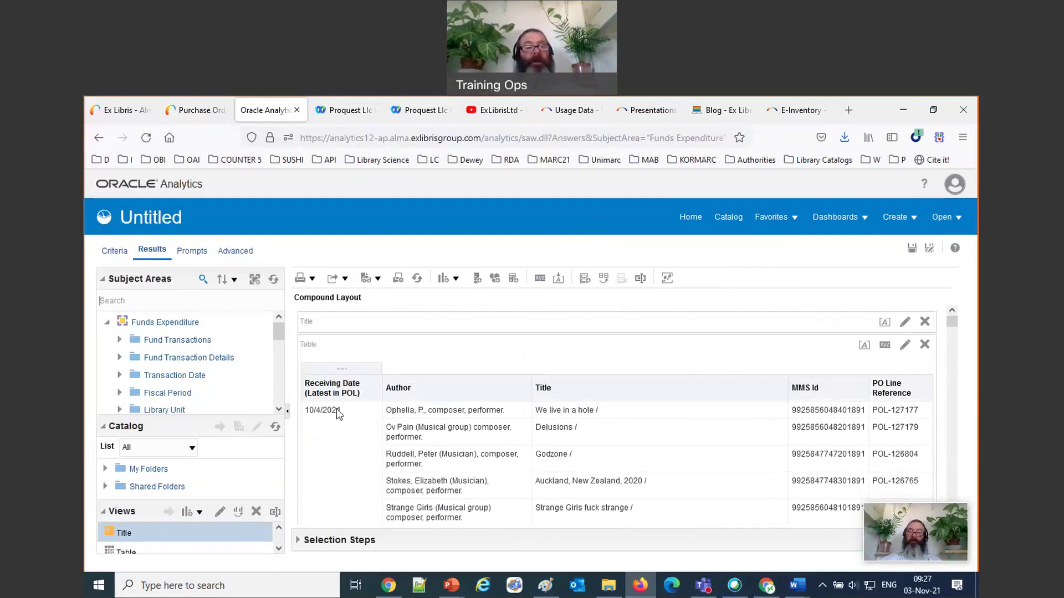
# Convert the Receiving Date filter in the report criteria to SQL and delete the fixed date after the >= operator
pyautogui.click(114, 252)
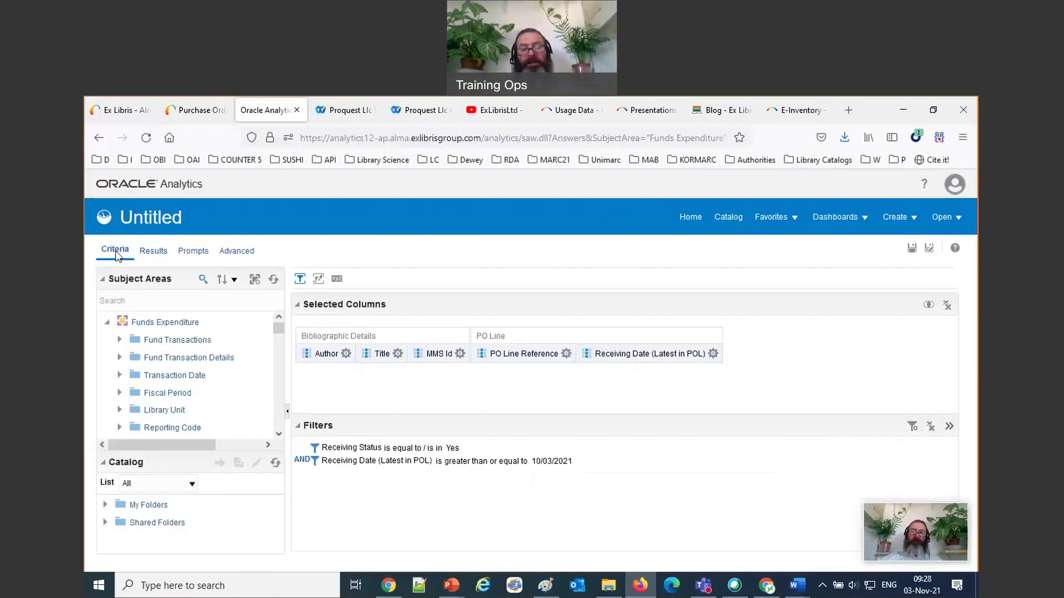
pyautogui.click(580, 460)
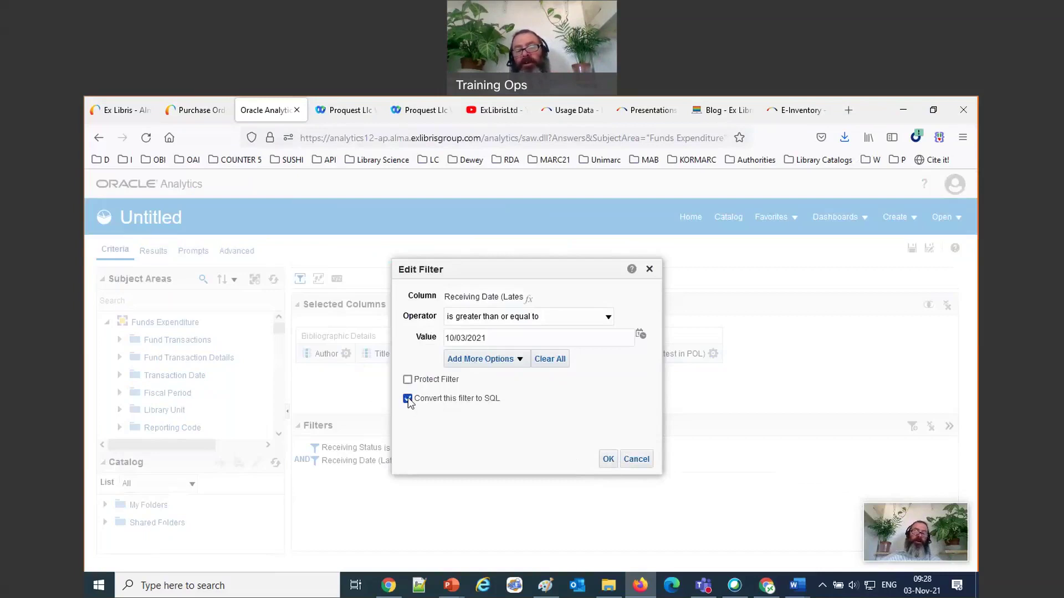
pyautogui.click(608, 459)
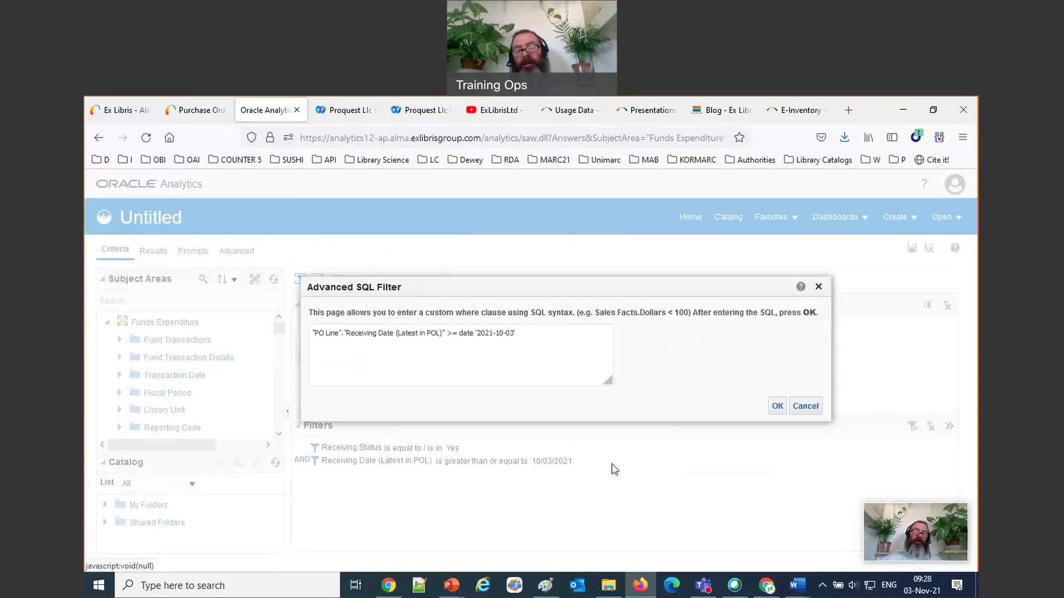
pyautogui.click(458, 333)
pyautogui.keyDown('shift'); pyautogui.click(556, 330); pyautogui.keyUp('shift')
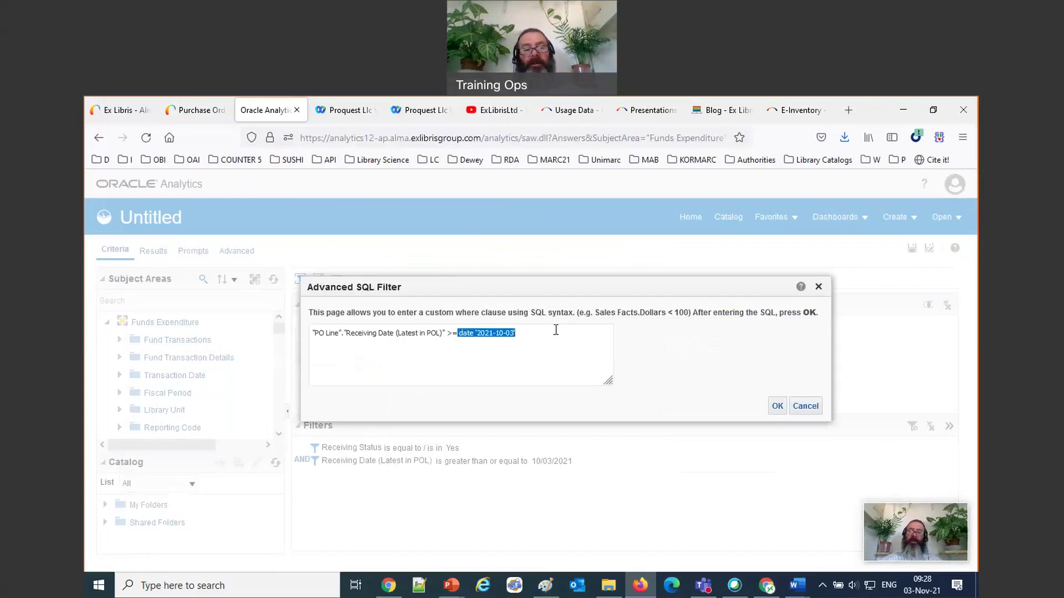
pyautogui.press('BackSpace')
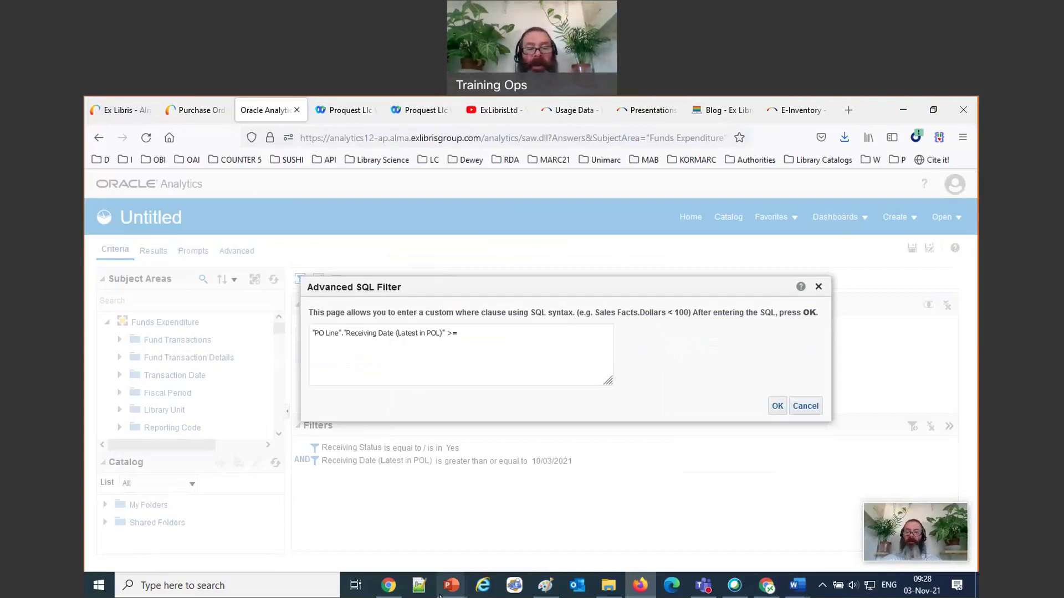
# Switch to Chrome, open the Knowledge Center's Presentations and Documents - Analytics page and search it for "timest"
pyautogui.click(389, 588)
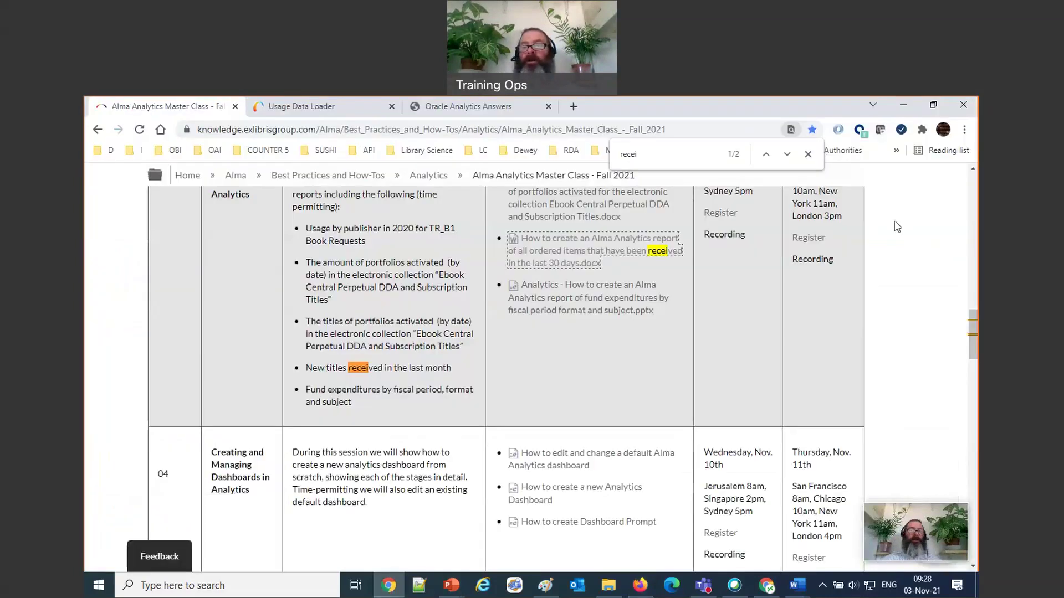
pyautogui.click(896, 151)
pyautogui.moveTo(851, 192)
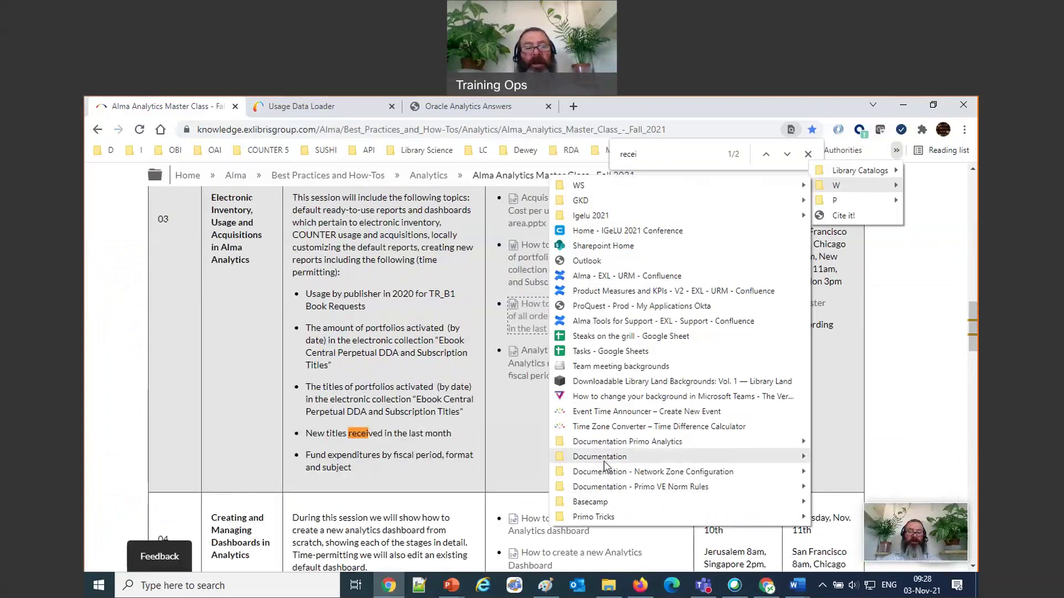
pyautogui.moveTo(604, 464)
pyautogui.click(434, 368)
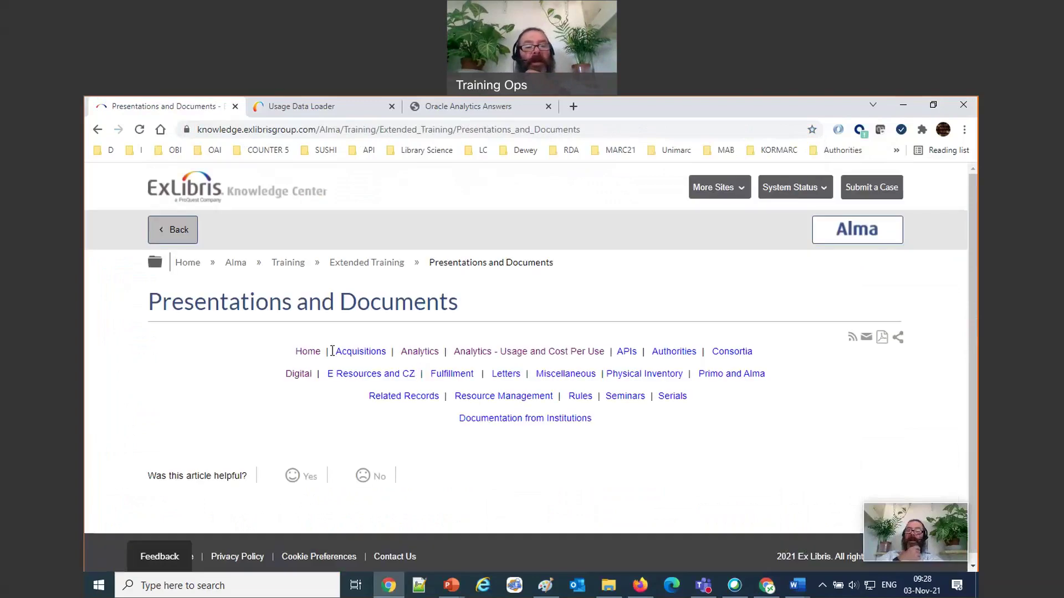
pyautogui.click(425, 352)
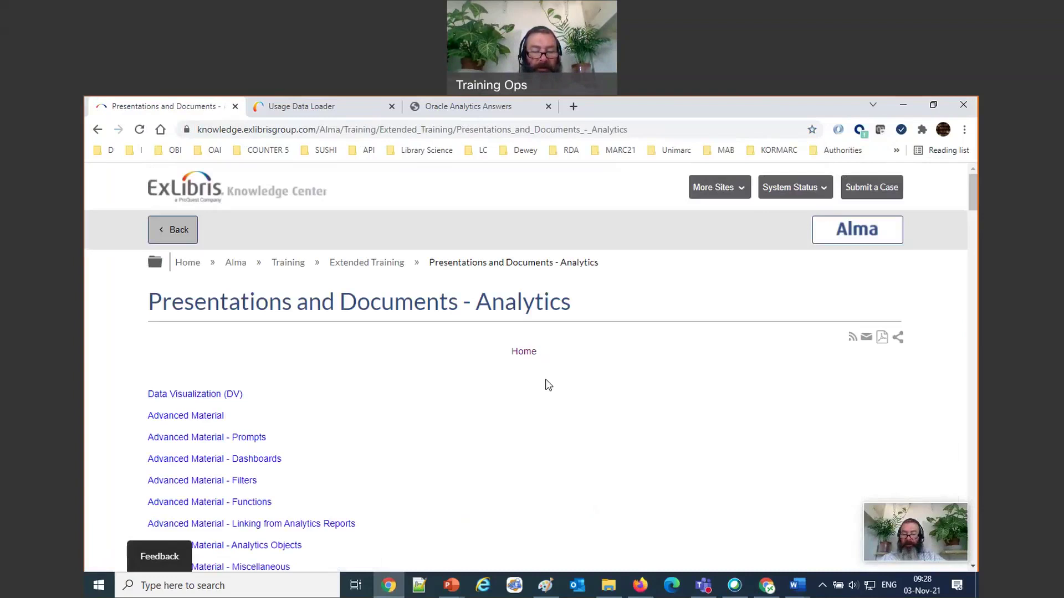
pyautogui.hotkey('ctrl', 'f')
pyautogui.write('timest')
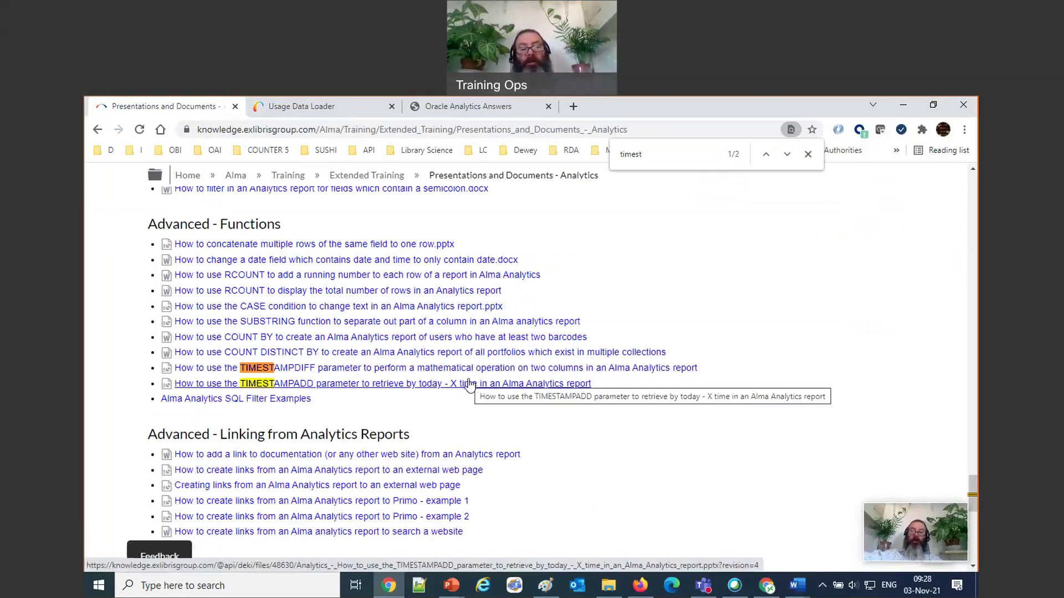
# Return to the SQL filter in Firefox and complete the condition with timestampadd(sql_tsi_month,-1,current_date)
pyautogui.click(642, 587)
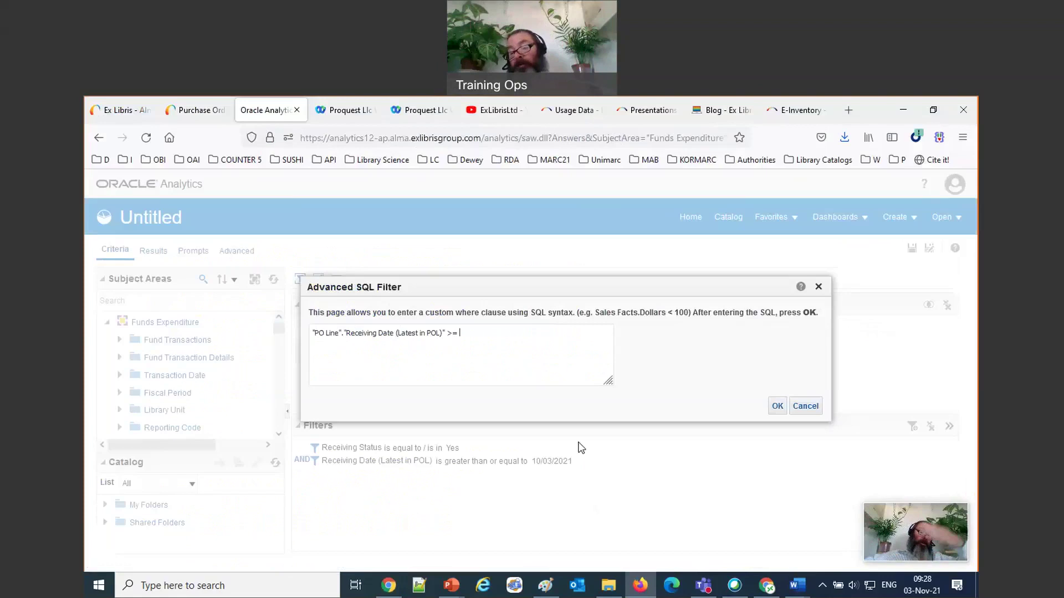
pyautogui.write('timestamp')
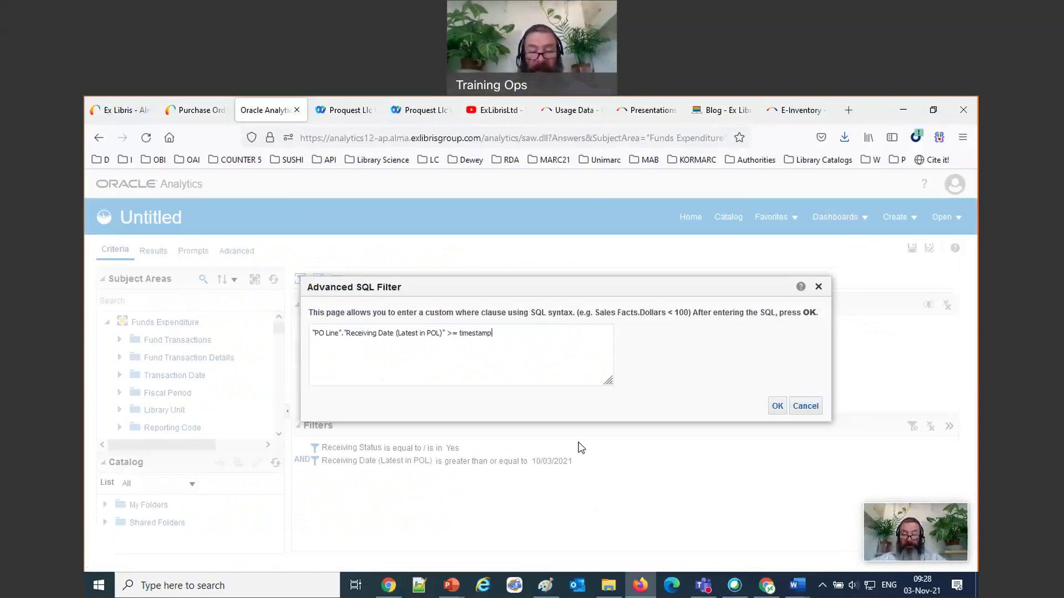
pyautogui.write('add(sql_tsi')
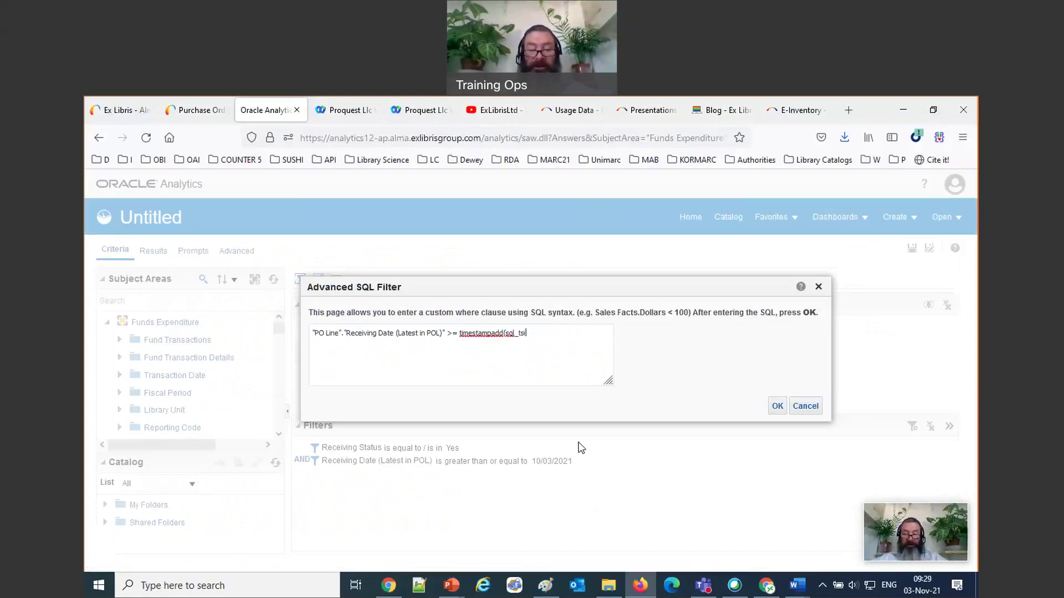
pyautogui.write('_month')
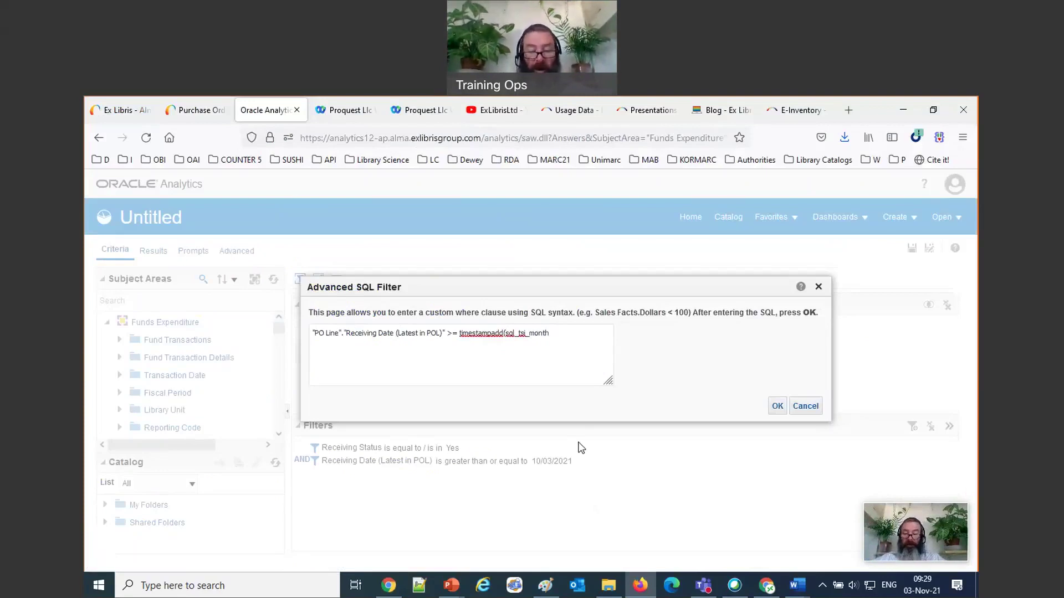
pyautogui.write(',-1,current_')
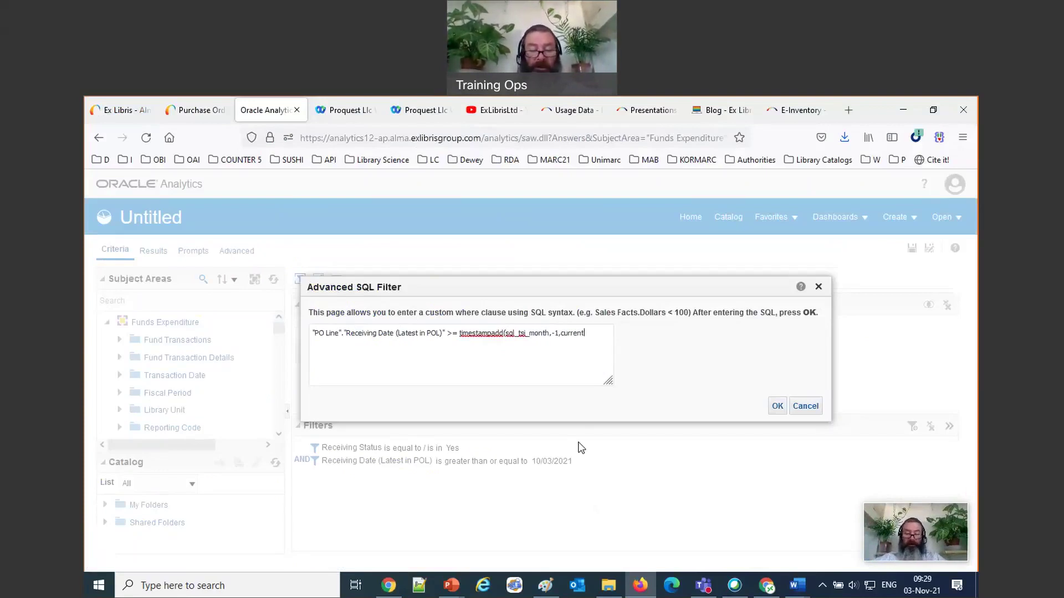
pyautogui.write('date)')
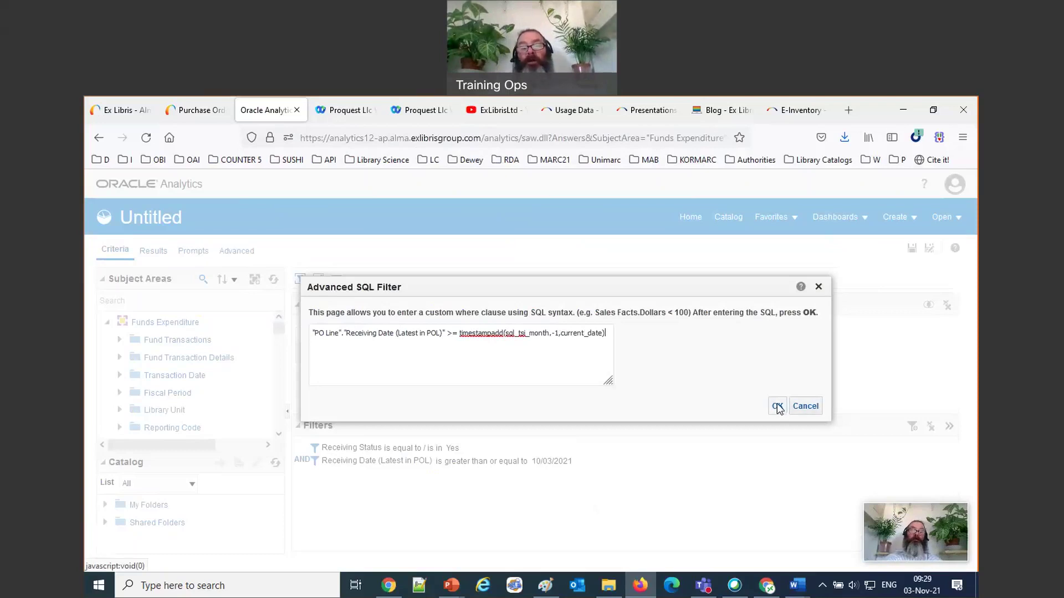
# Change the interval in the SQL filter to sql_tsi_day with -10 and apply the filter
pyautogui.doubleClick(548, 336)
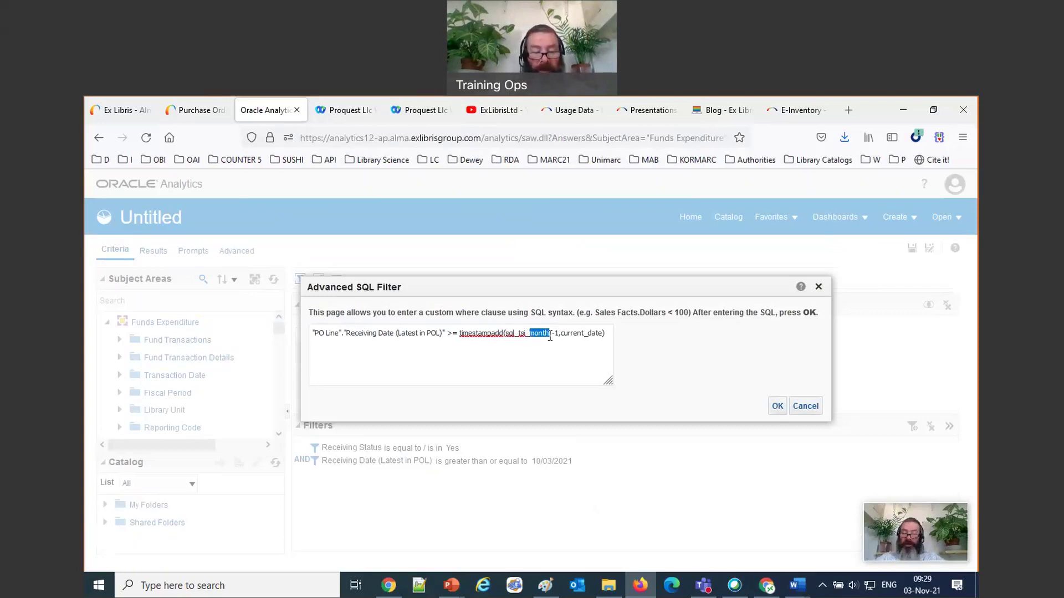
pyautogui.write('day')
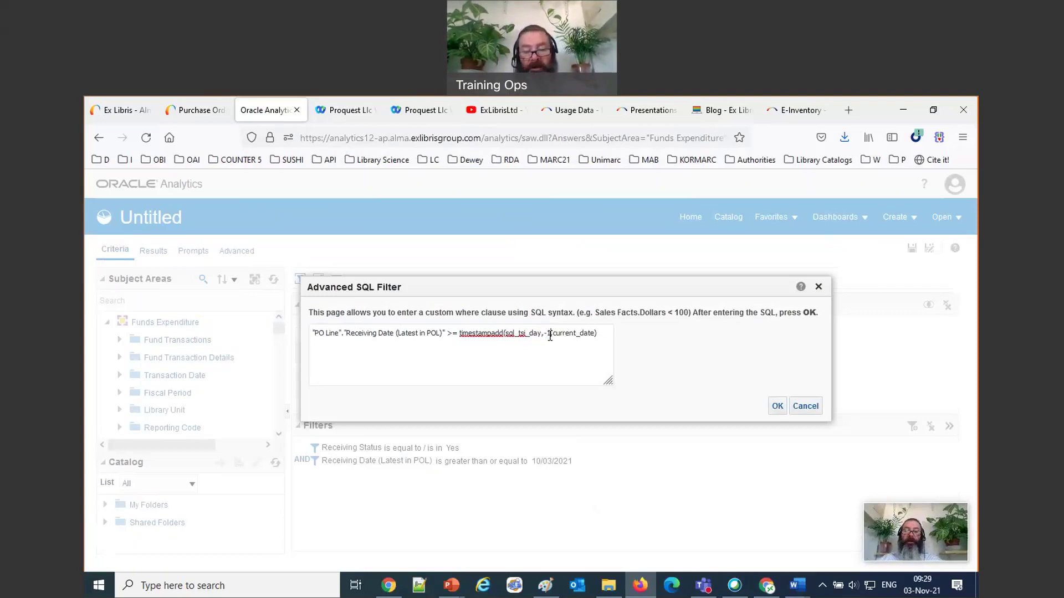
pyautogui.click(551, 334)
pyautogui.write('0')
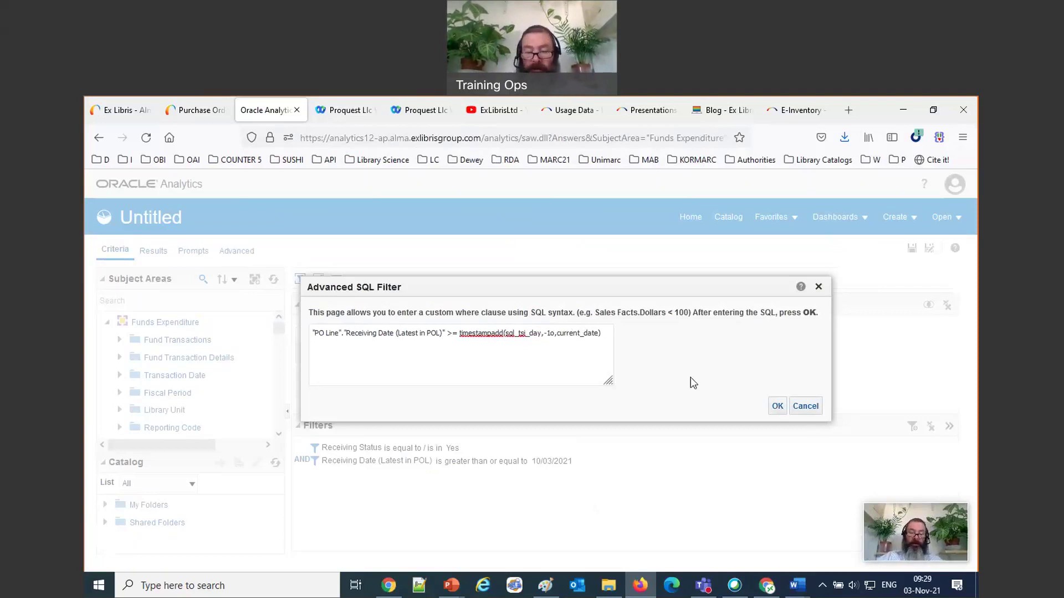
pyautogui.click(778, 406)
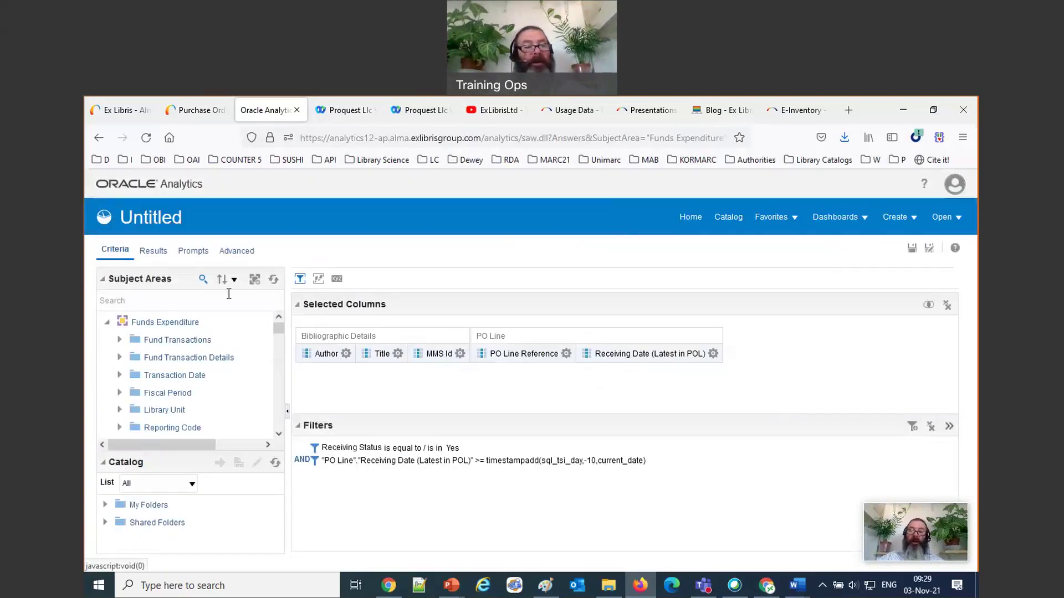
# Display the report results and look through the receiving dates returned by the dynamic filter
pyautogui.click(158, 254)
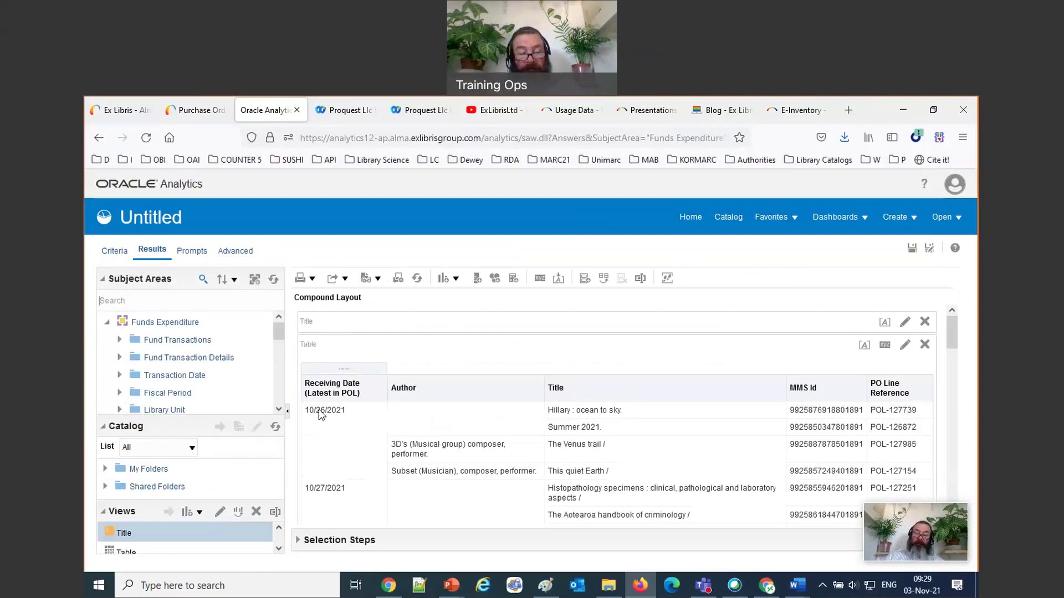
pyautogui.scroll(-5, 583, 444)
pyautogui.scroll(6, 583, 444)
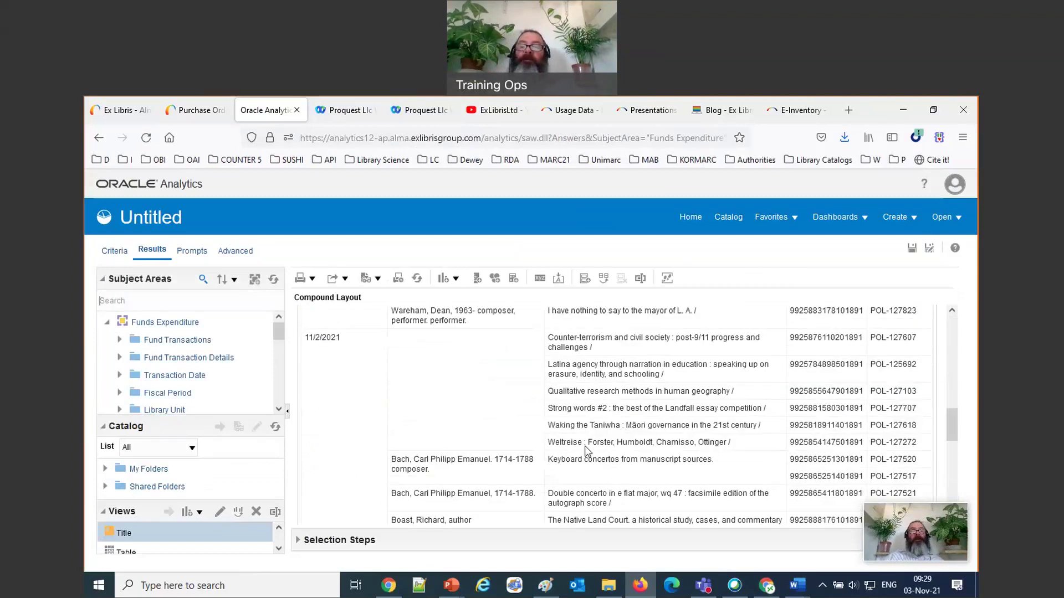